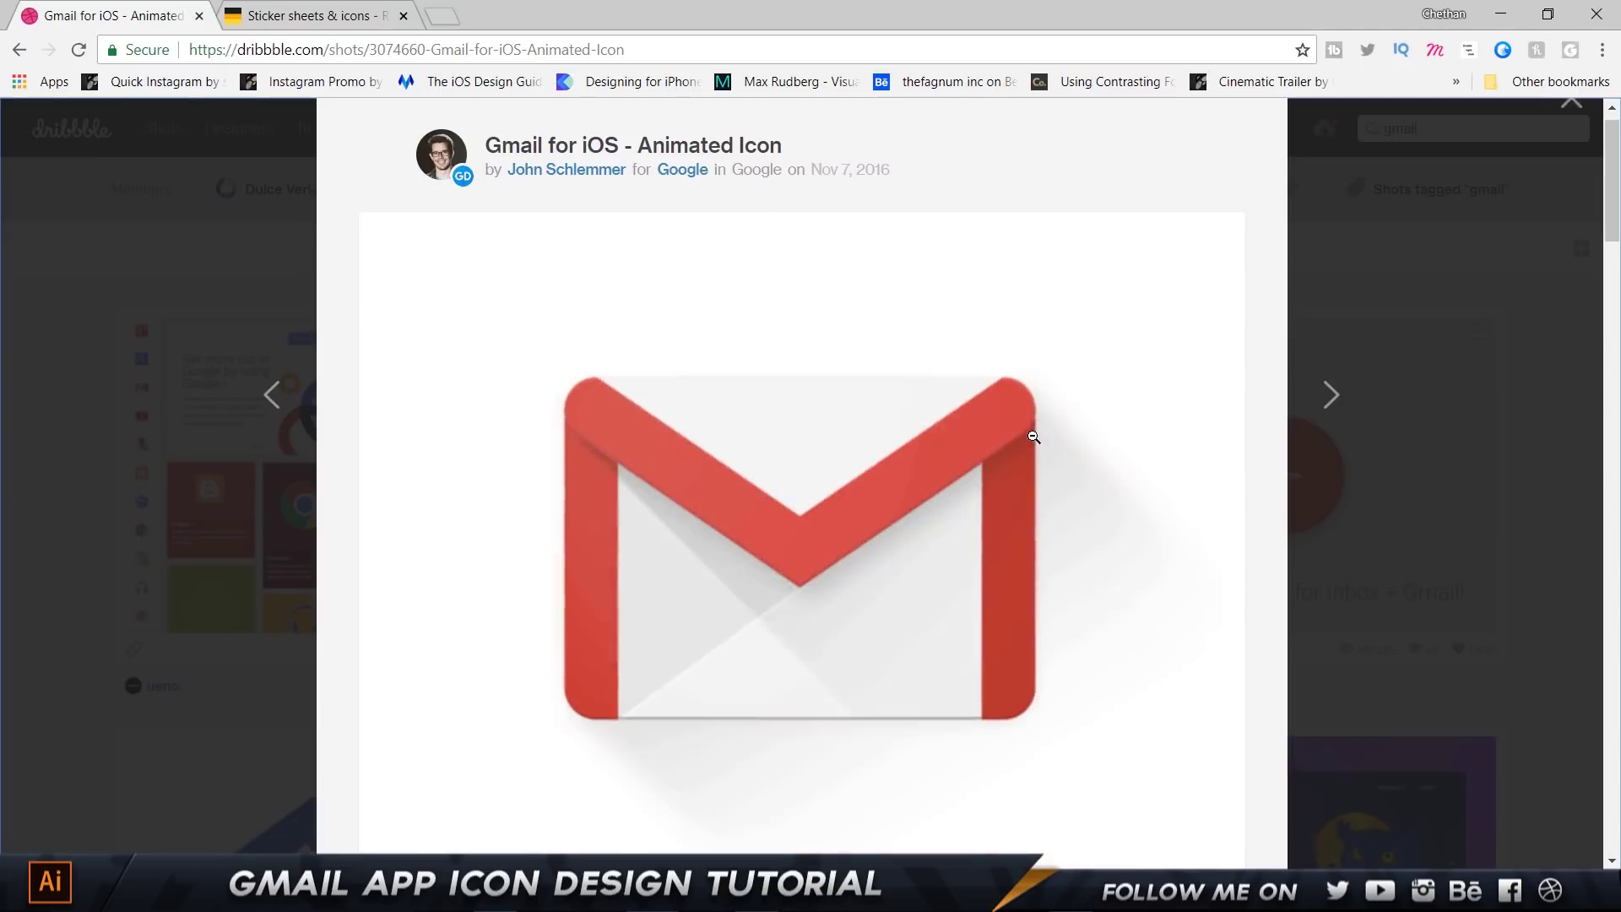
# Examine the Gmail for iOS animated icon shot and its description as the design reference.
pyautogui.scroll(-2, 1038, 431)
pyautogui.scroll(-2, 1033, 437)
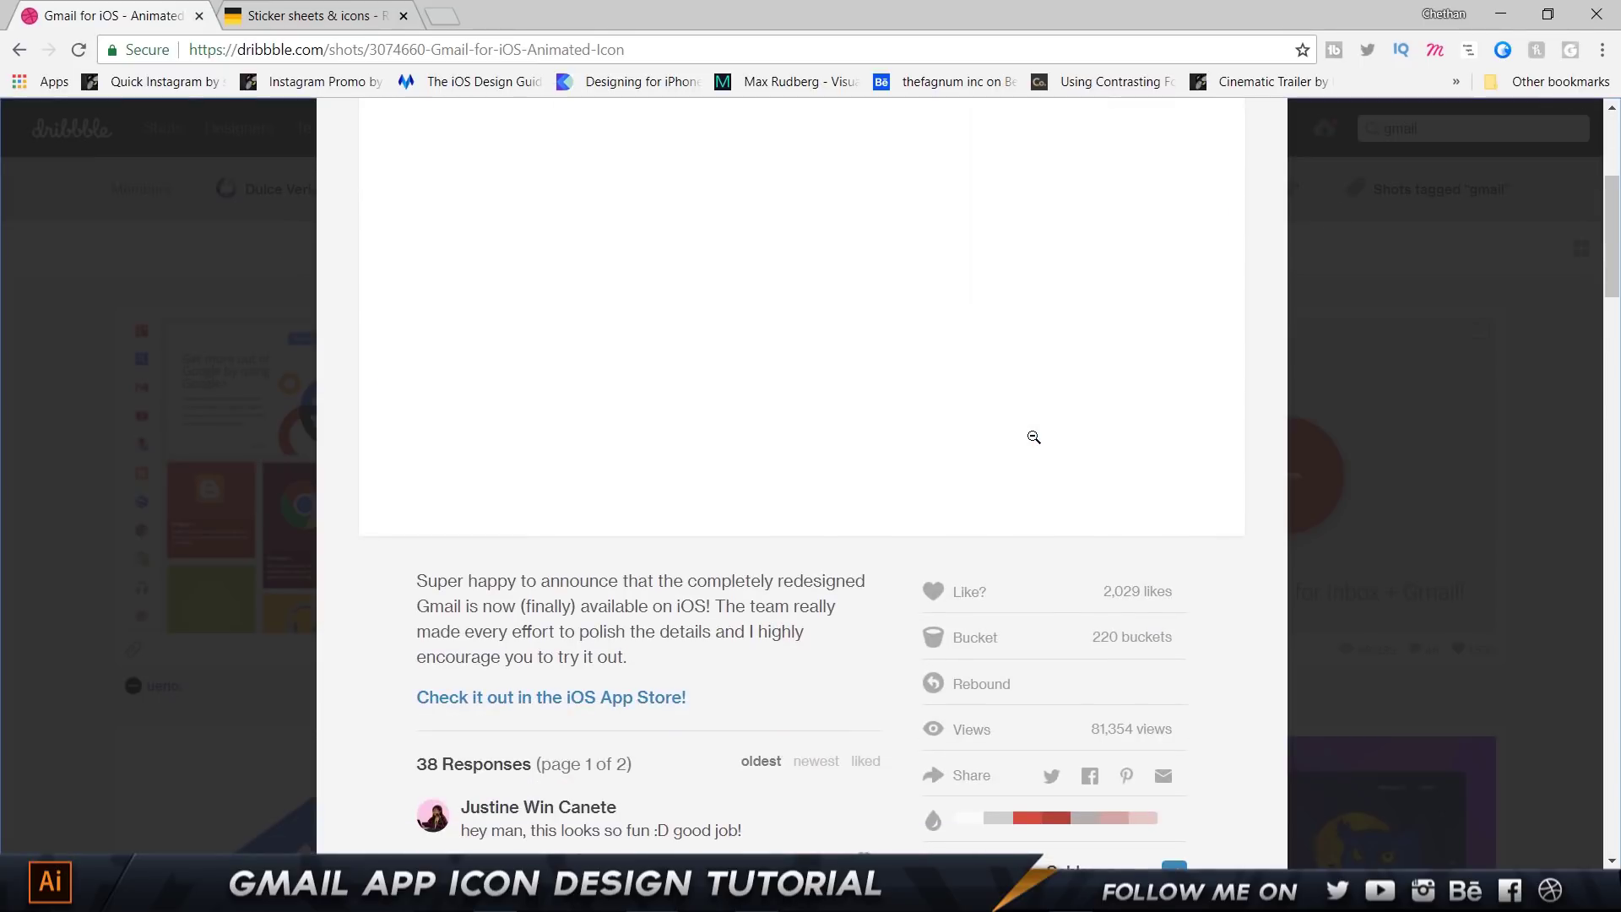
pyautogui.scroll(4, 1033, 436)
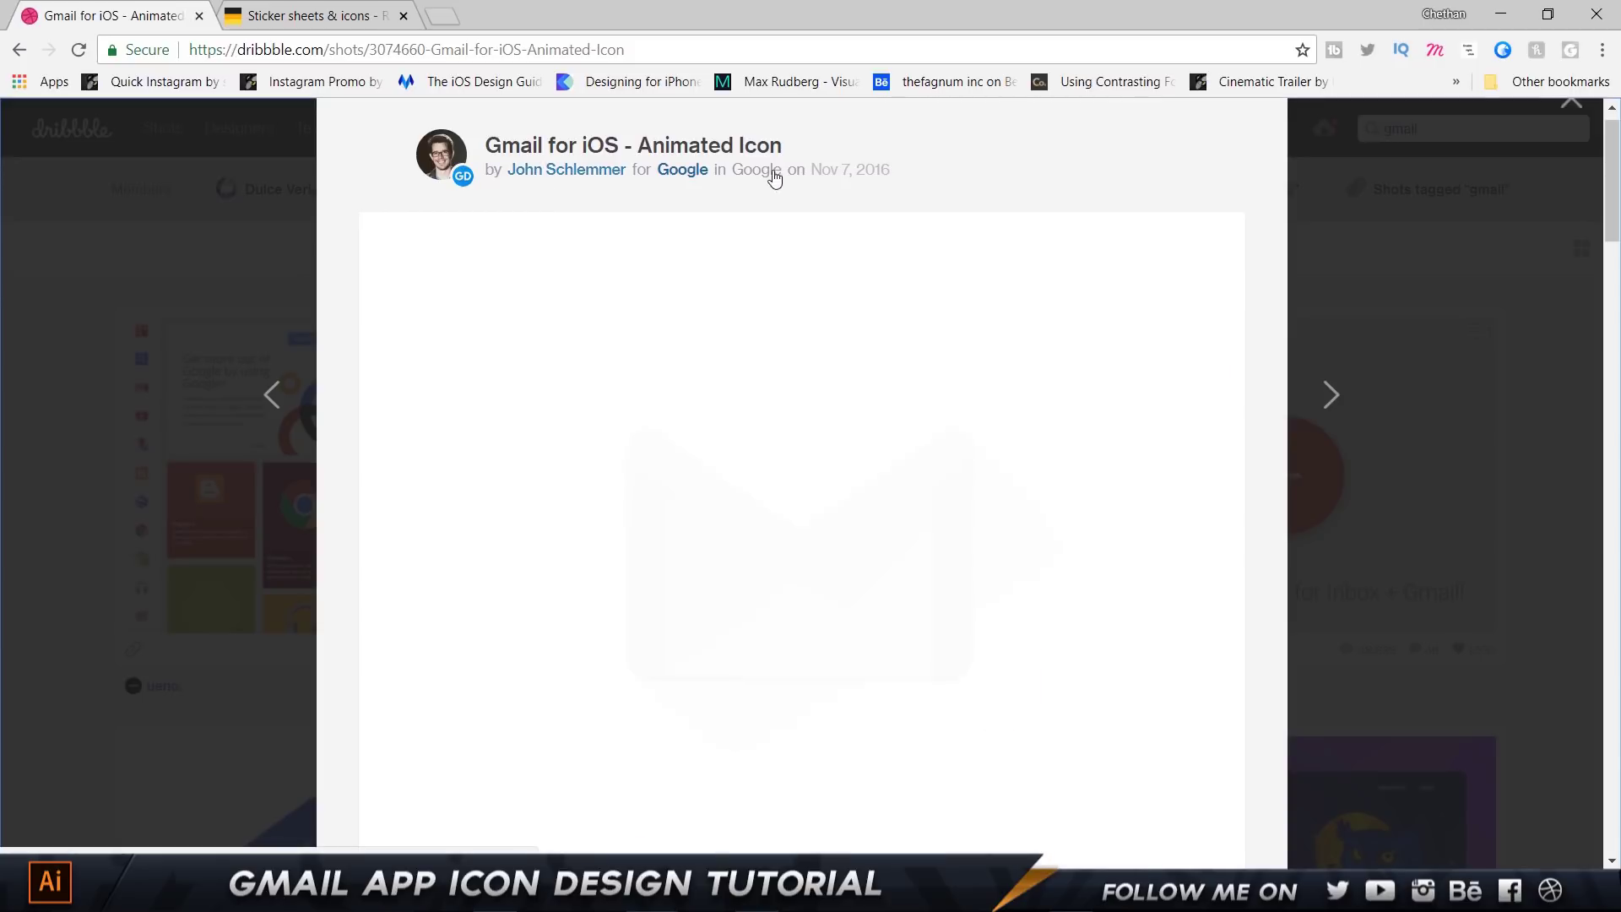
# Download the Product icon sticker sheet from the Material Design Sticker sheets & icons page.
pyautogui.hotkey('ctrl', 'Tab')
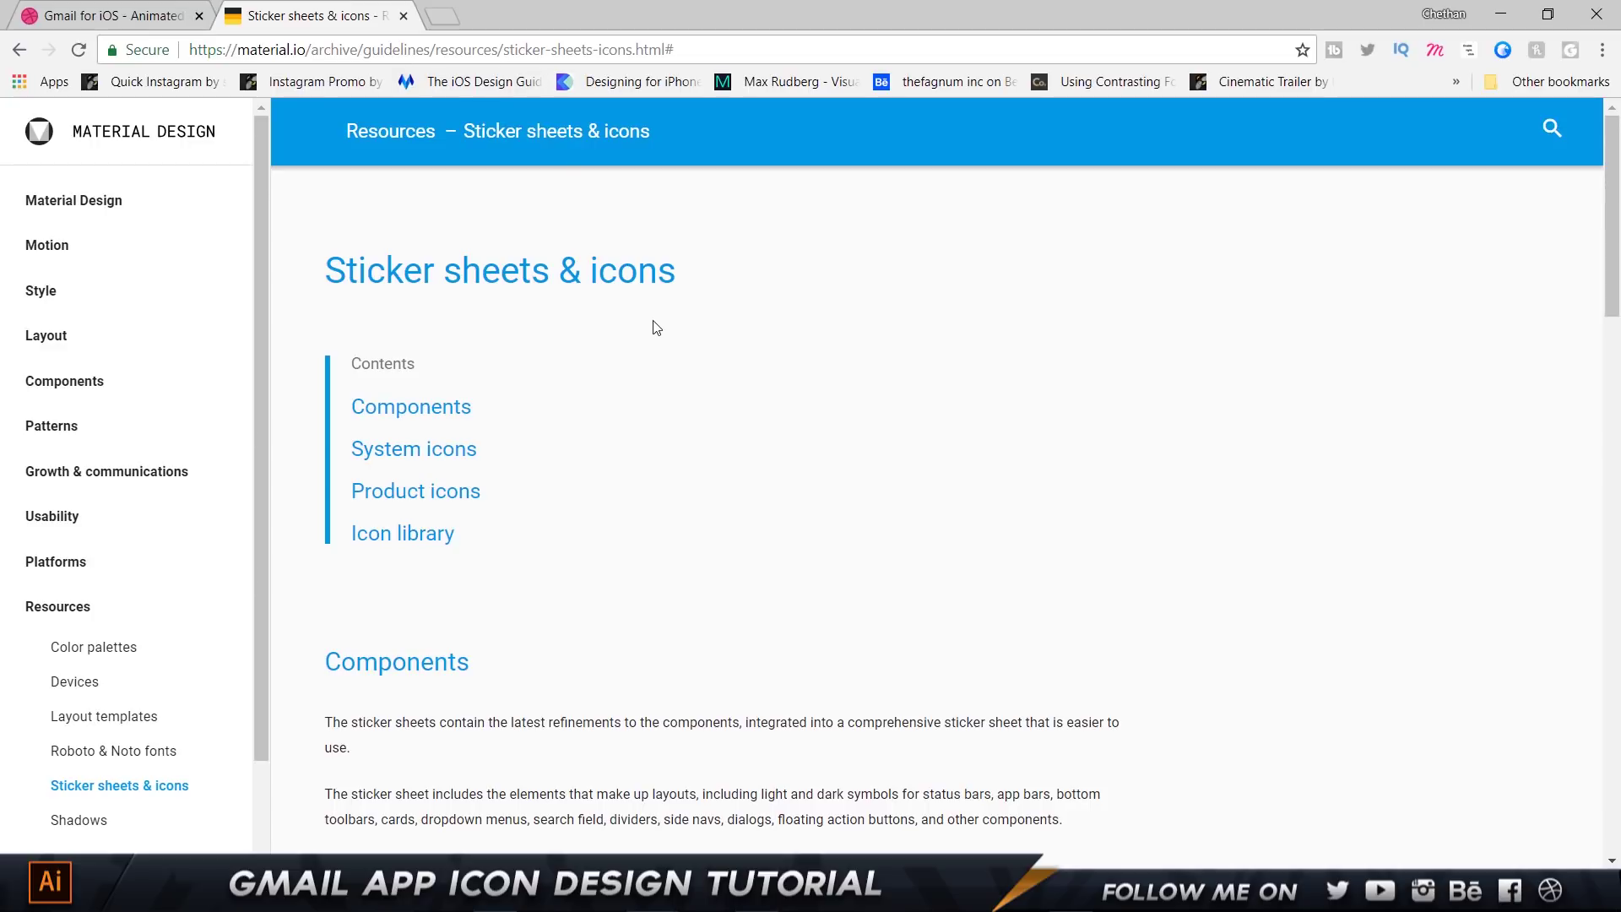
pyautogui.scroll(-15, 657, 338)
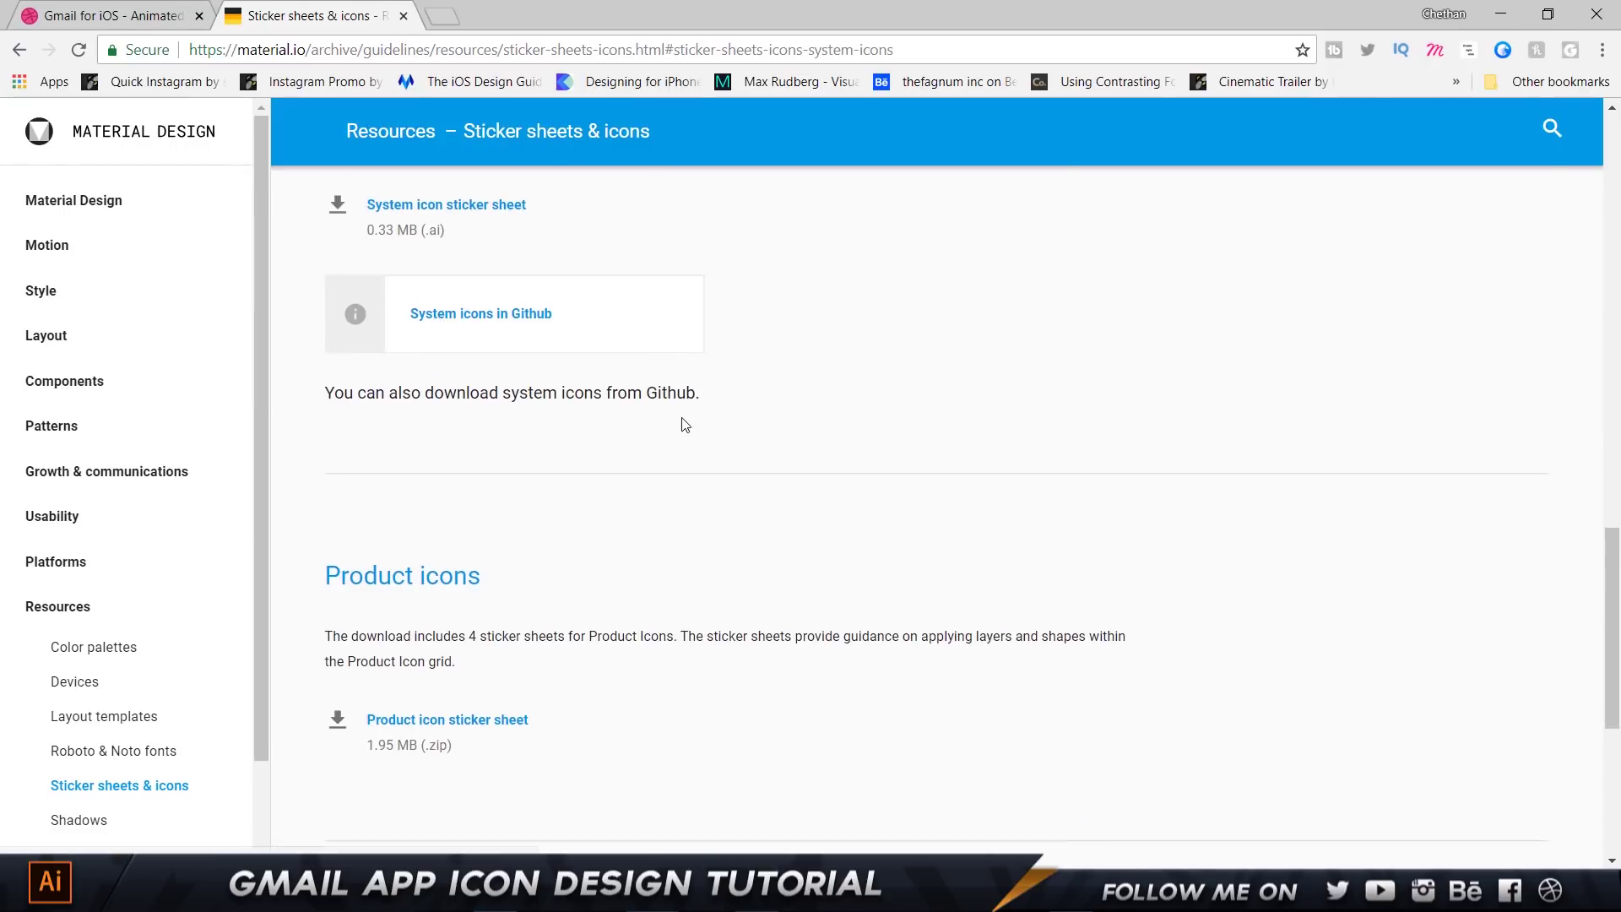
pyautogui.scroll(6, 372, 453)
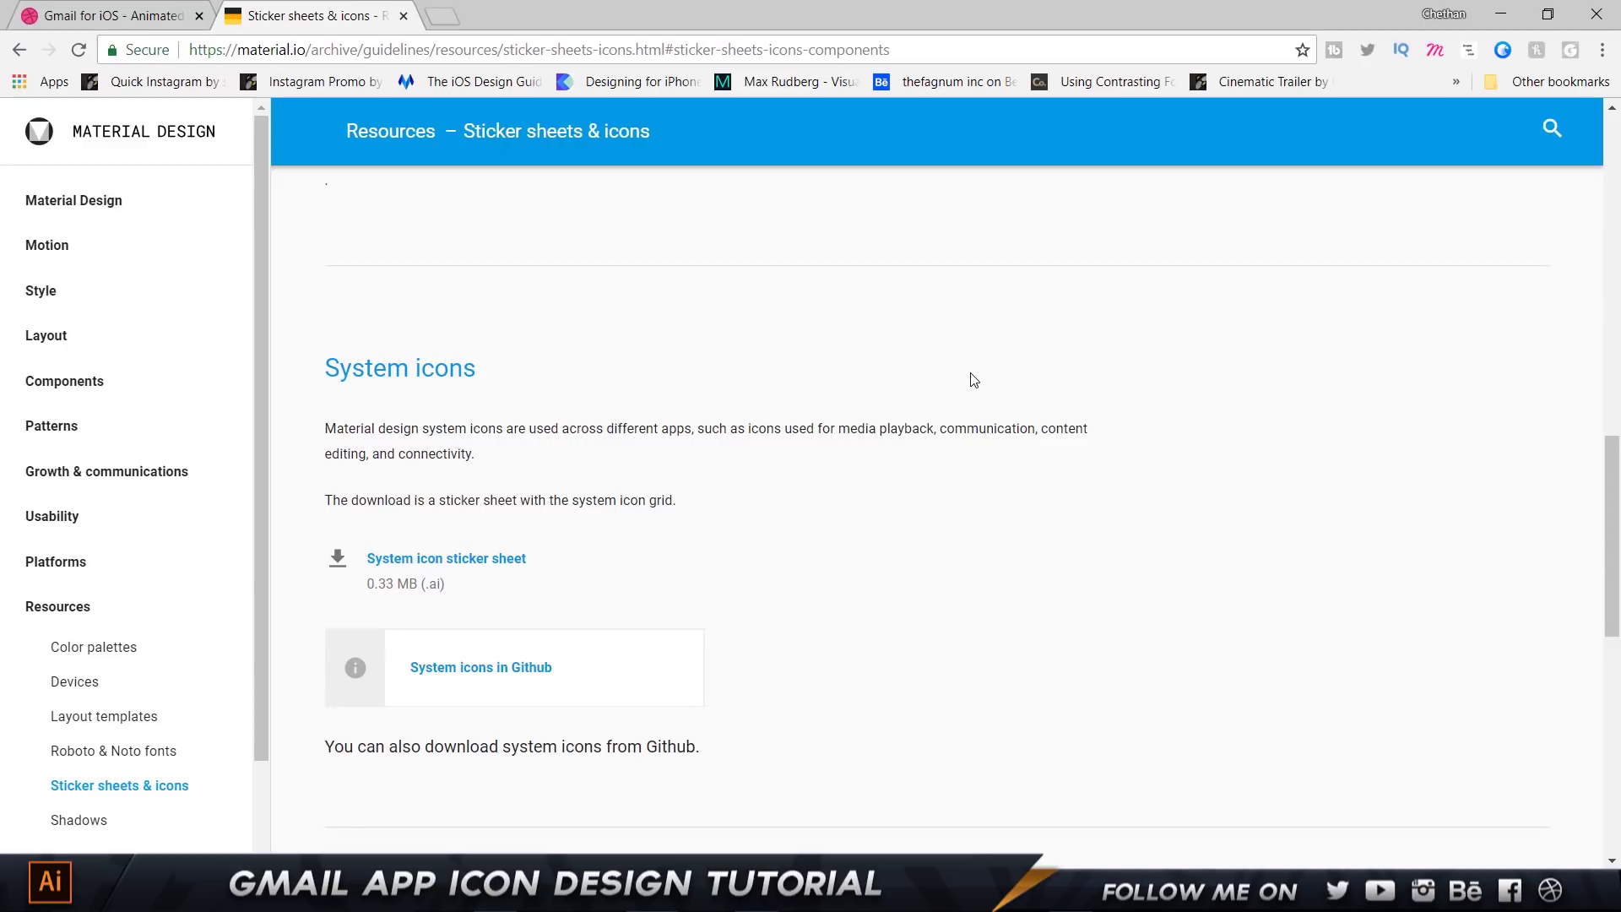
pyautogui.scroll(-6, 755, 400)
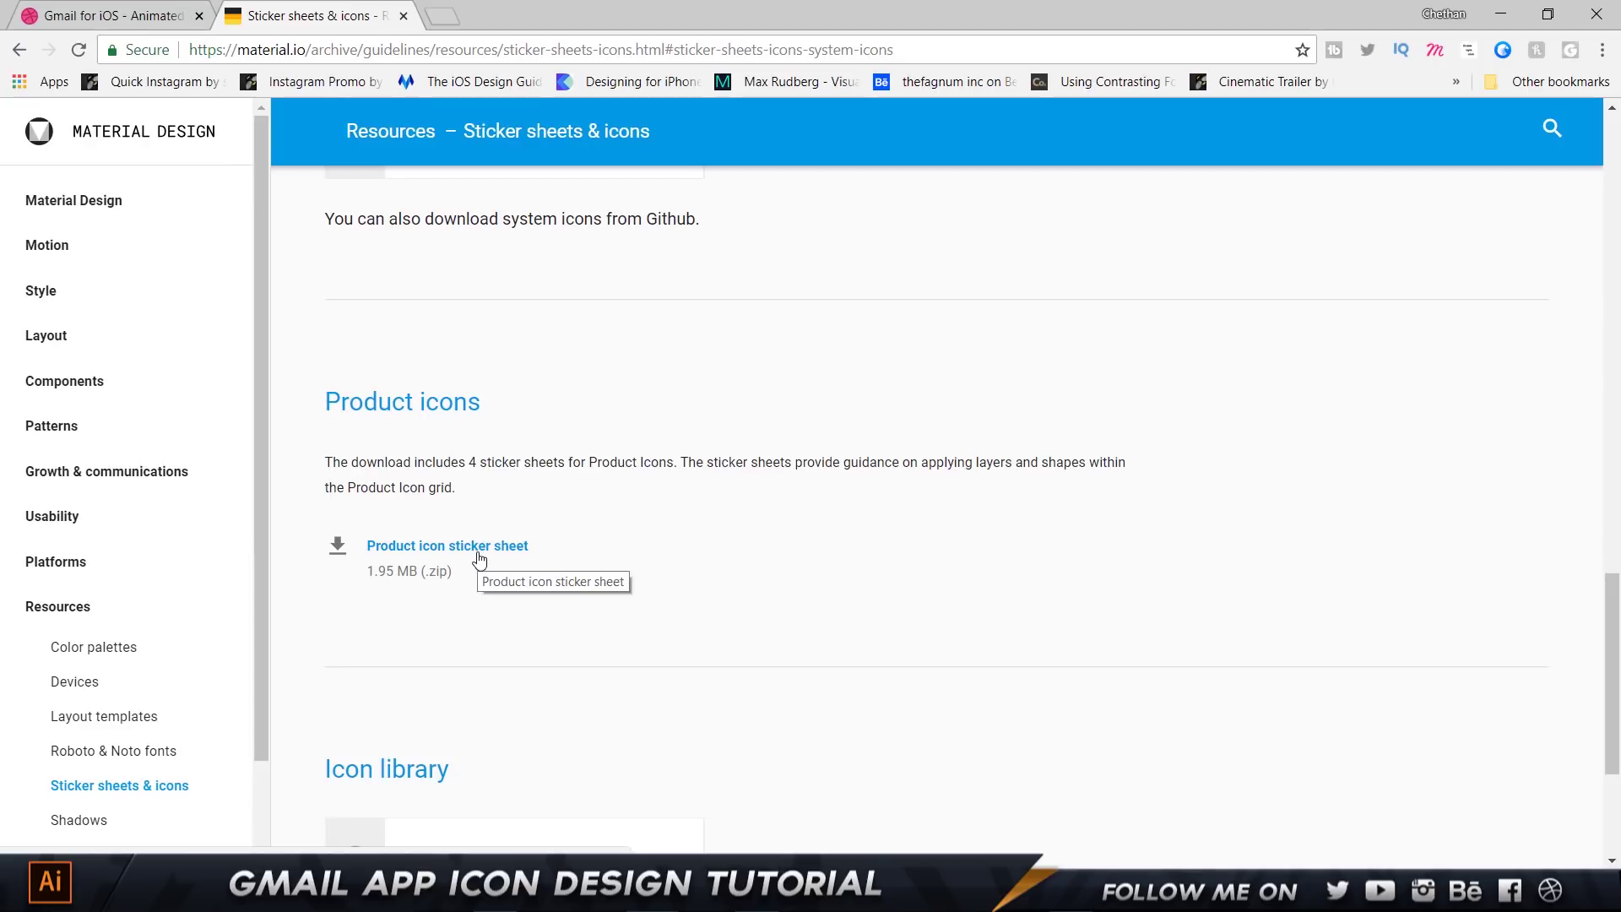
pyautogui.click(479, 557)
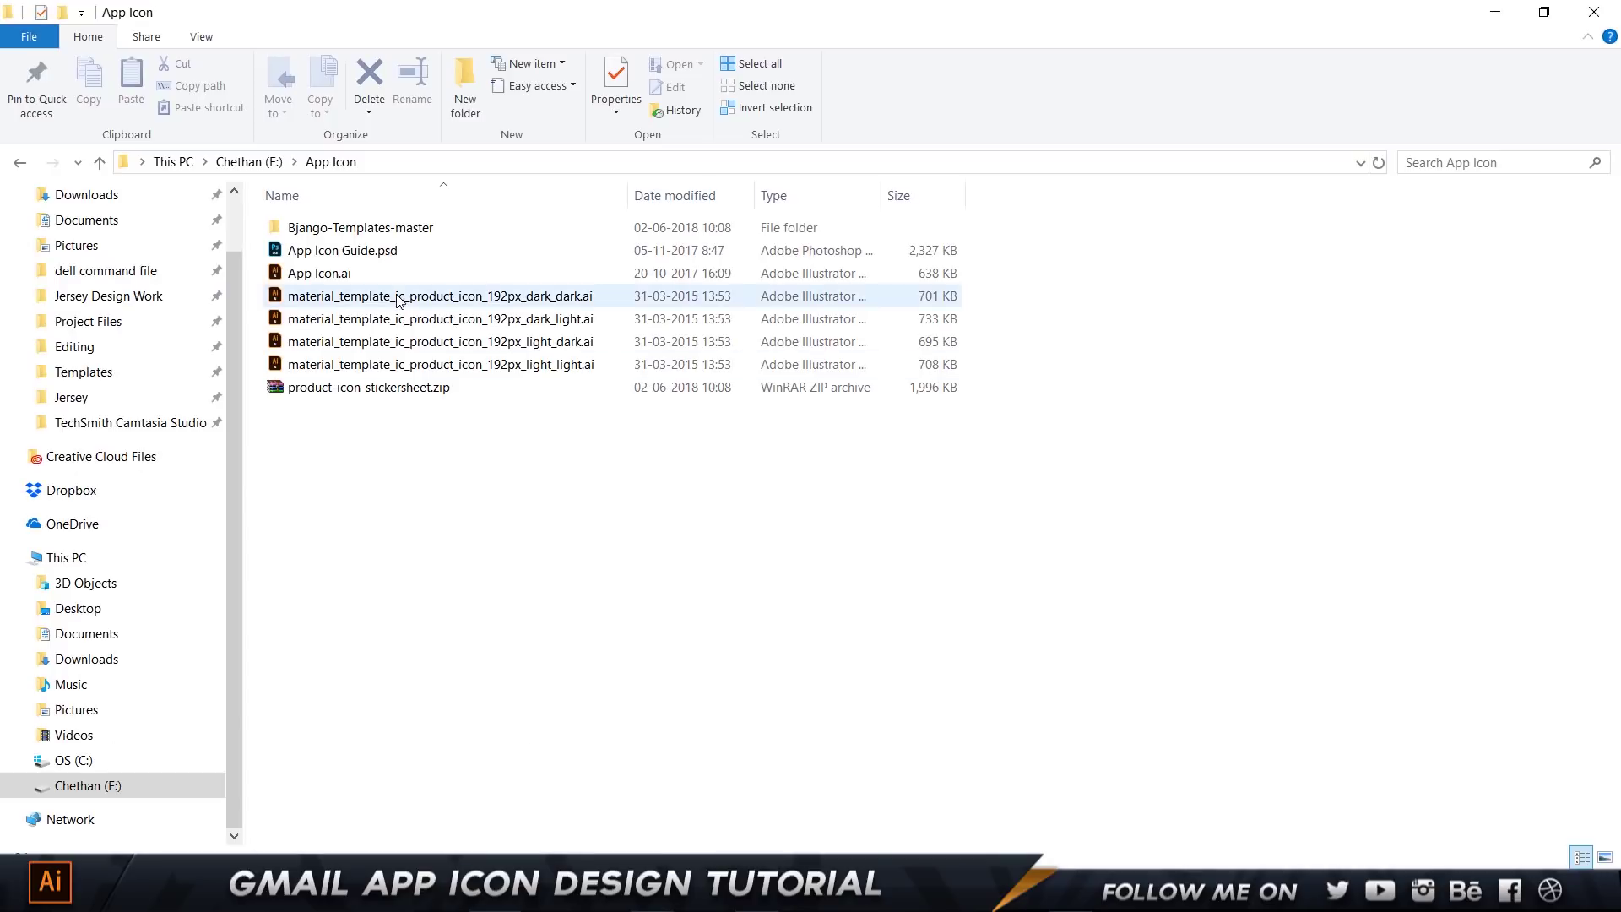
# Open material_template_ic_product_icon_192px_dark_dark.ai from the App Icon folder in Illustrator.
pyautogui.click(400, 300)
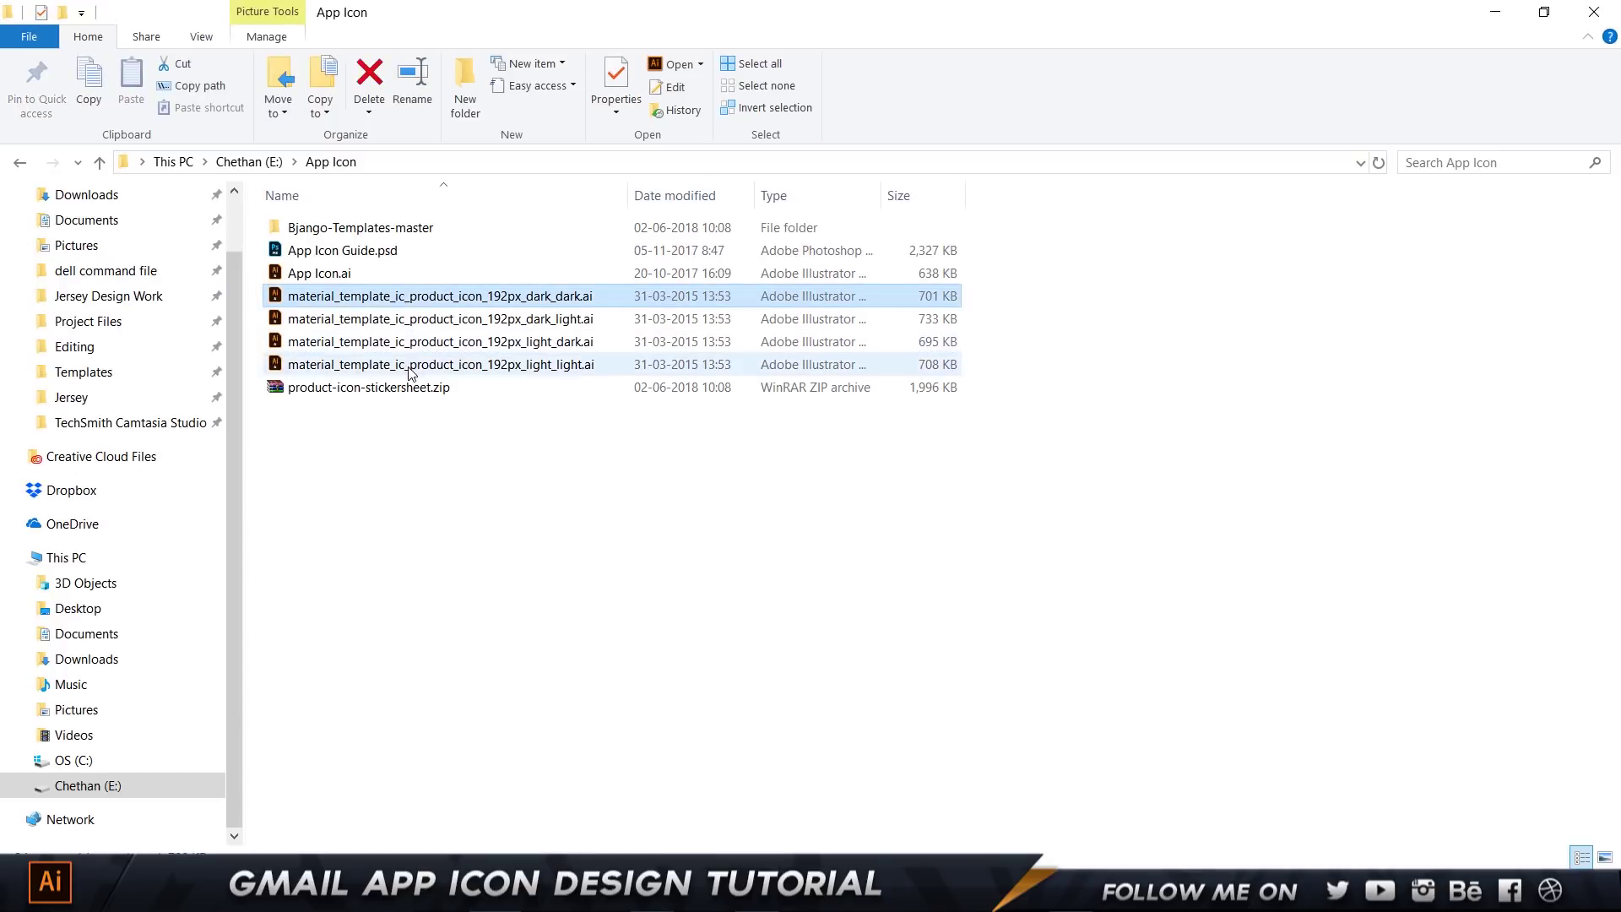
pyautogui.keyDown('shift'); pyautogui.click(400, 364); pyautogui.keyUp('shift')
pyautogui.click(626, 583)
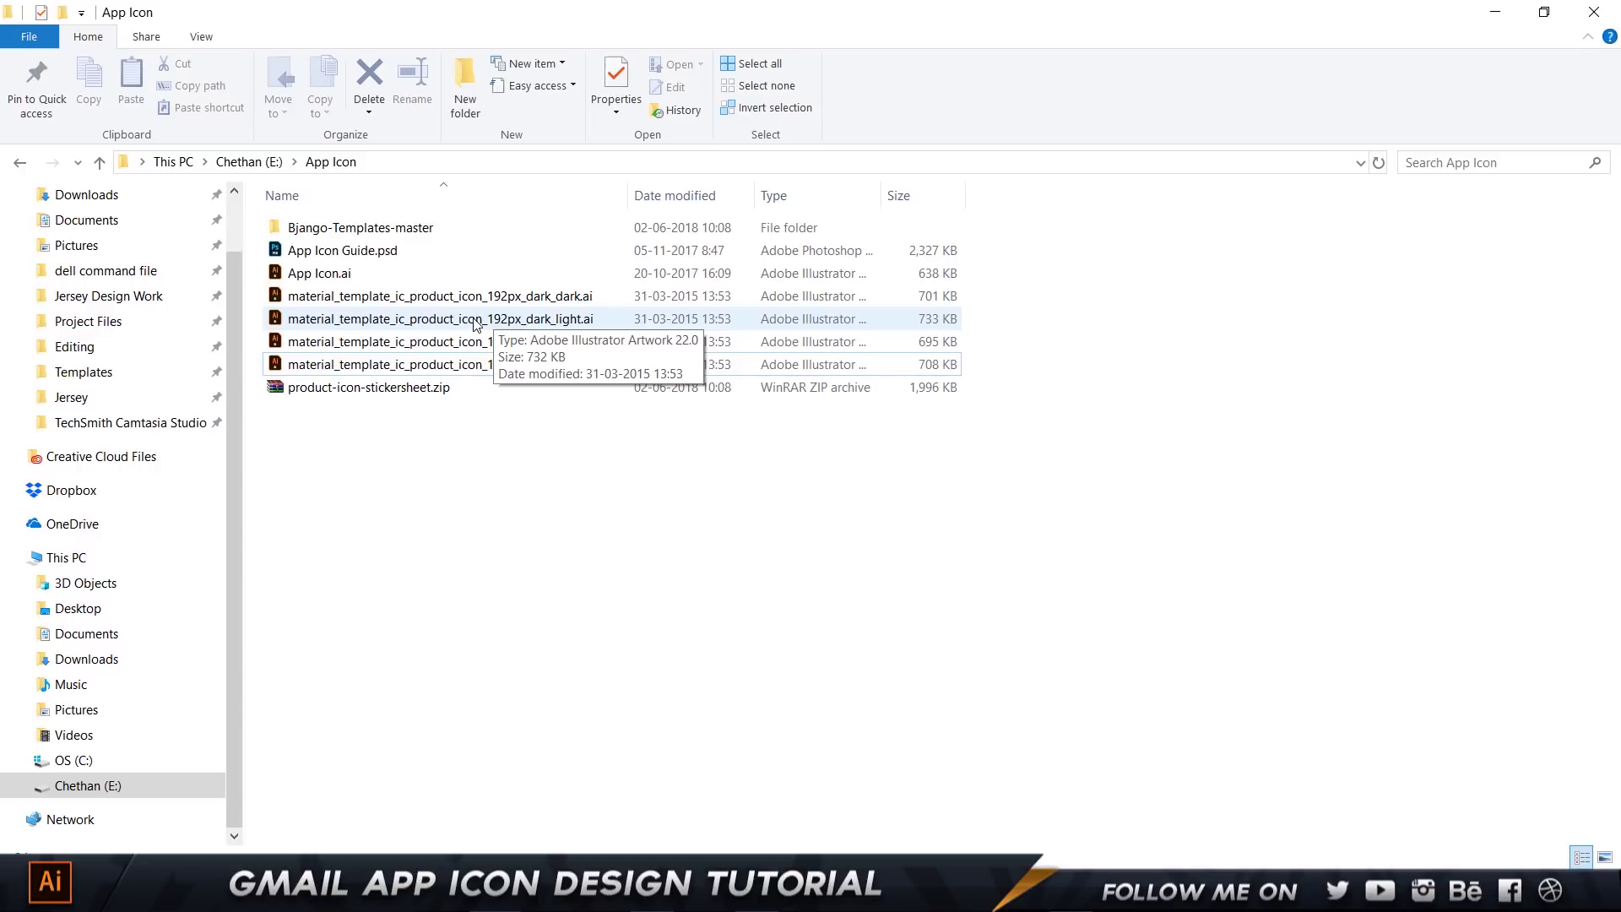
pyautogui.doubleClick(483, 301)
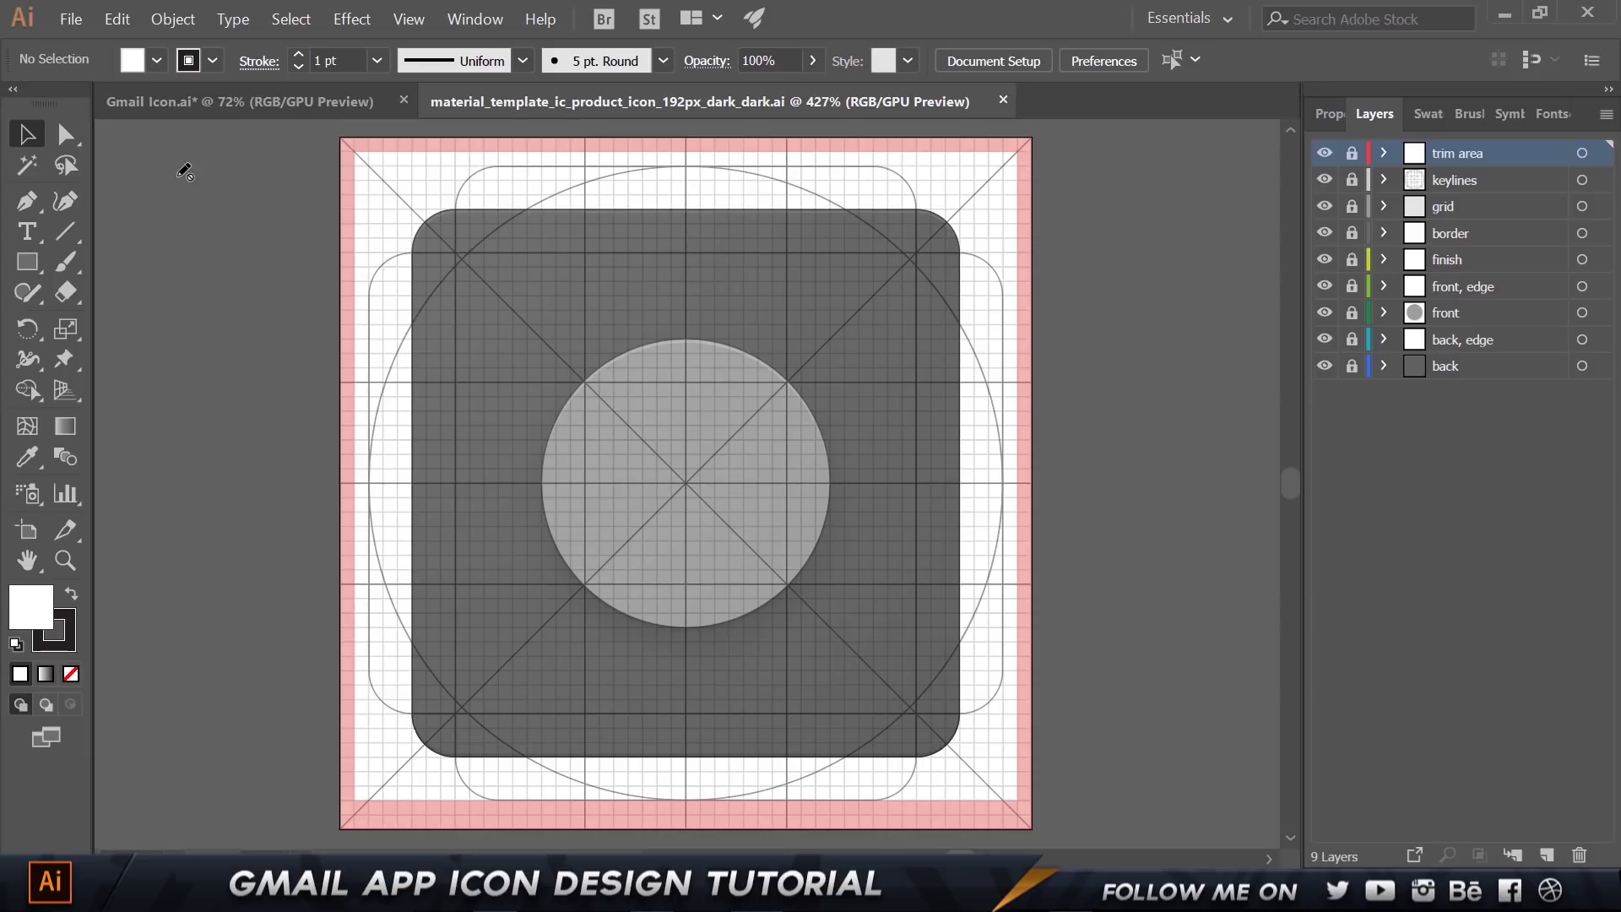
# Delete the trim area, grid, border and finish layers from the template, keeping keylines visible.
pyautogui.click(1578, 854)
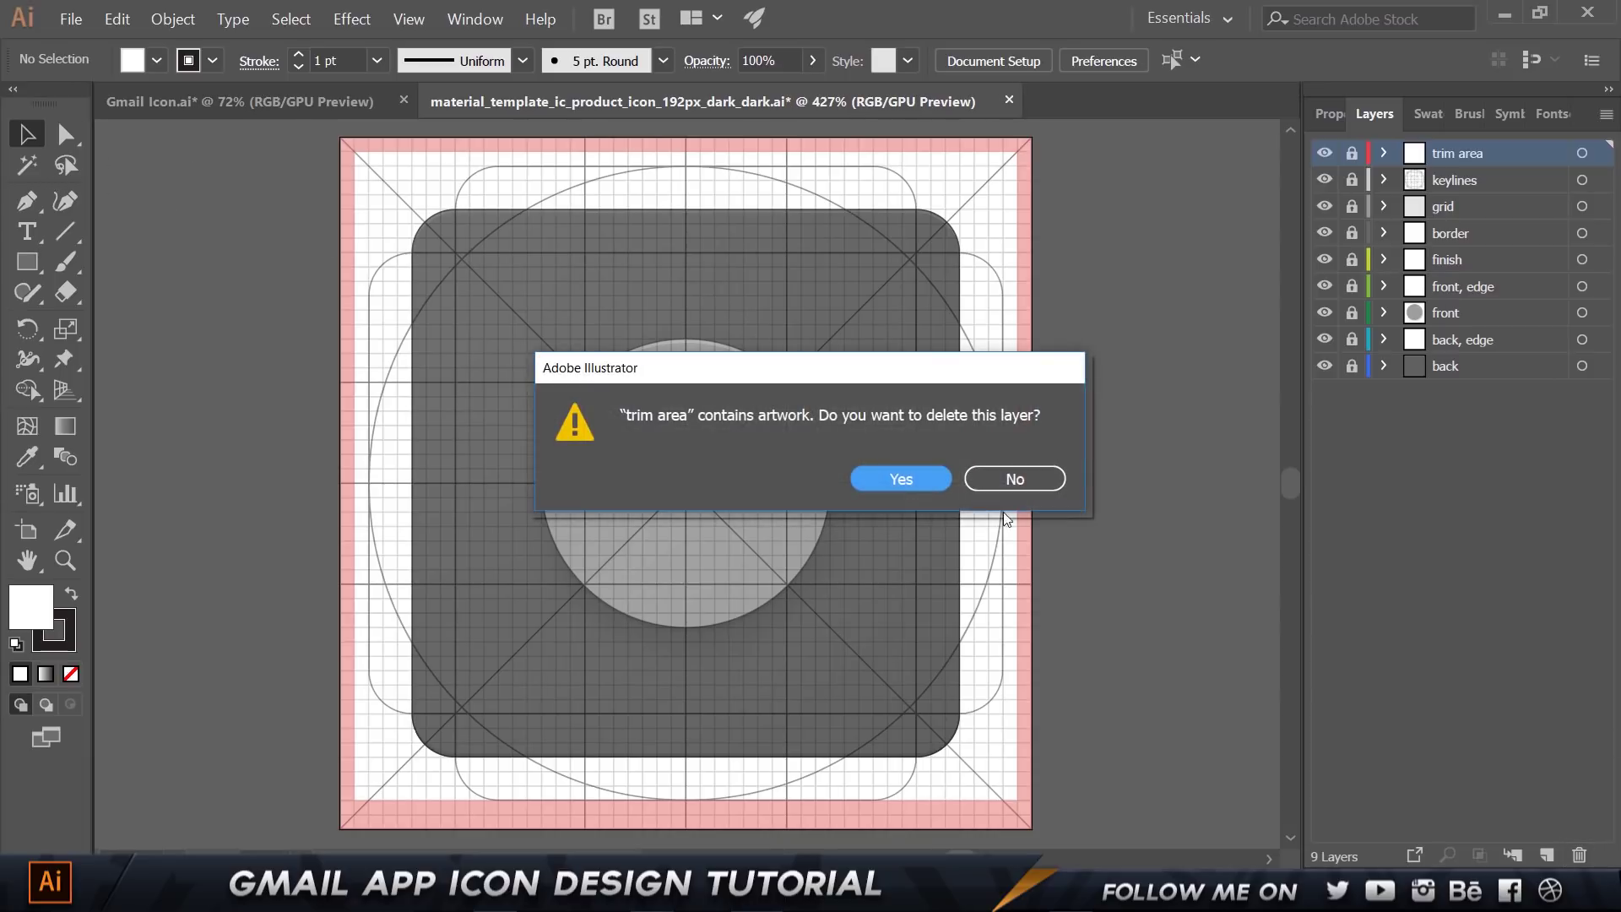
pyautogui.click(900, 479)
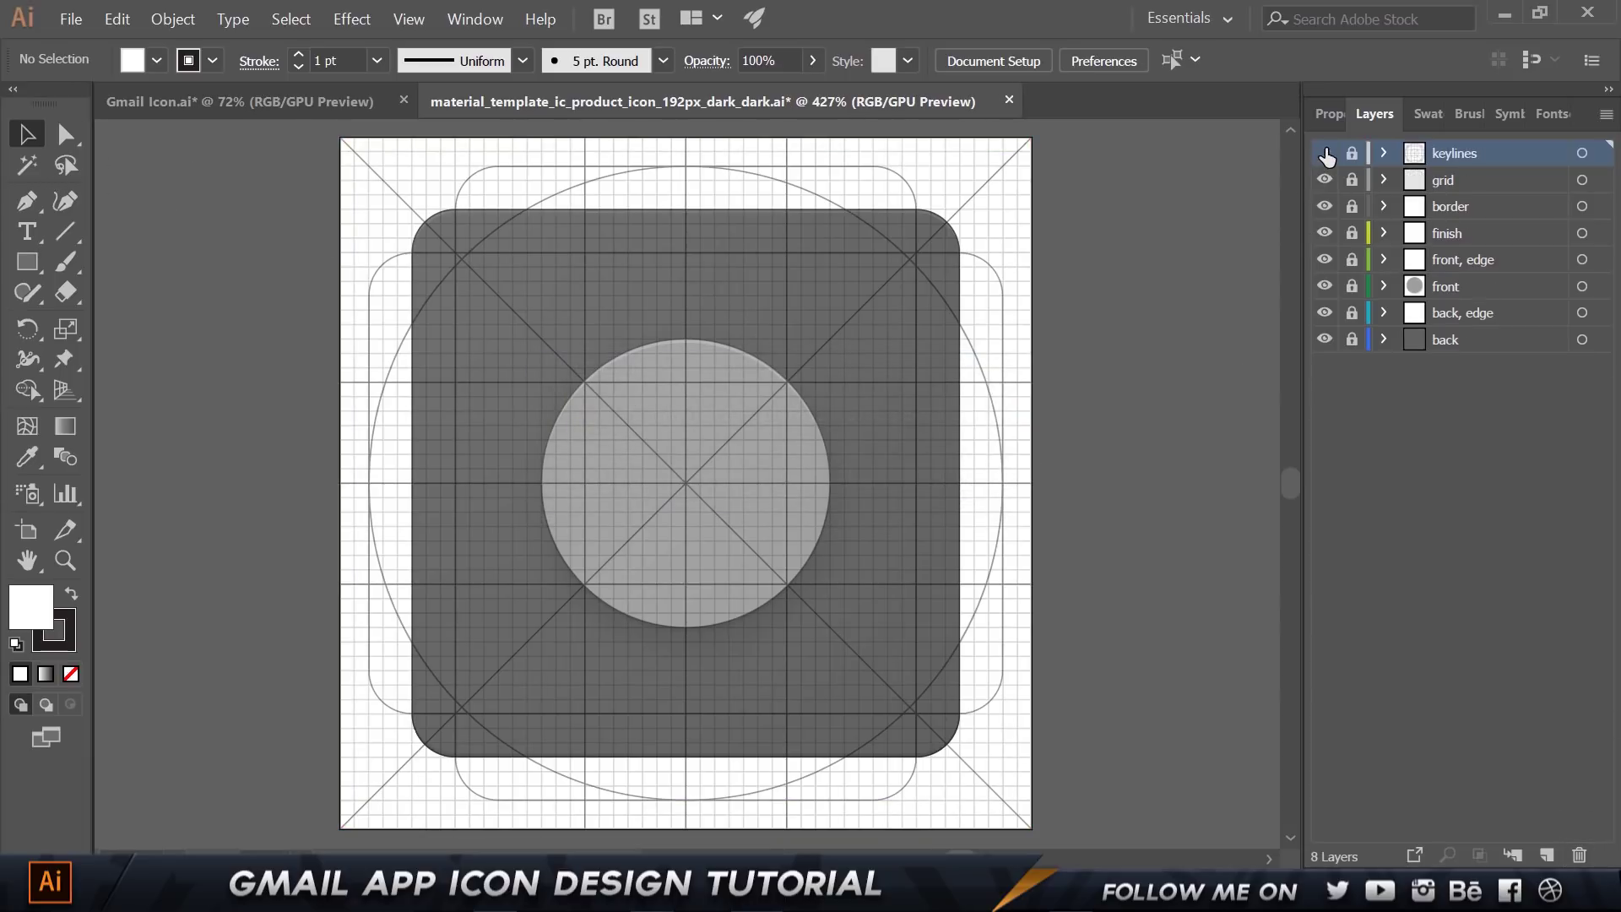
pyautogui.click(1325, 153)
pyautogui.click(1324, 153)
pyautogui.moveTo(1439, 181); pyautogui.dragTo(1579, 854)
pyautogui.moveTo(1427, 181); pyautogui.dragTo(1579, 854)
pyautogui.click(1579, 854)
pyautogui.click(886, 477)
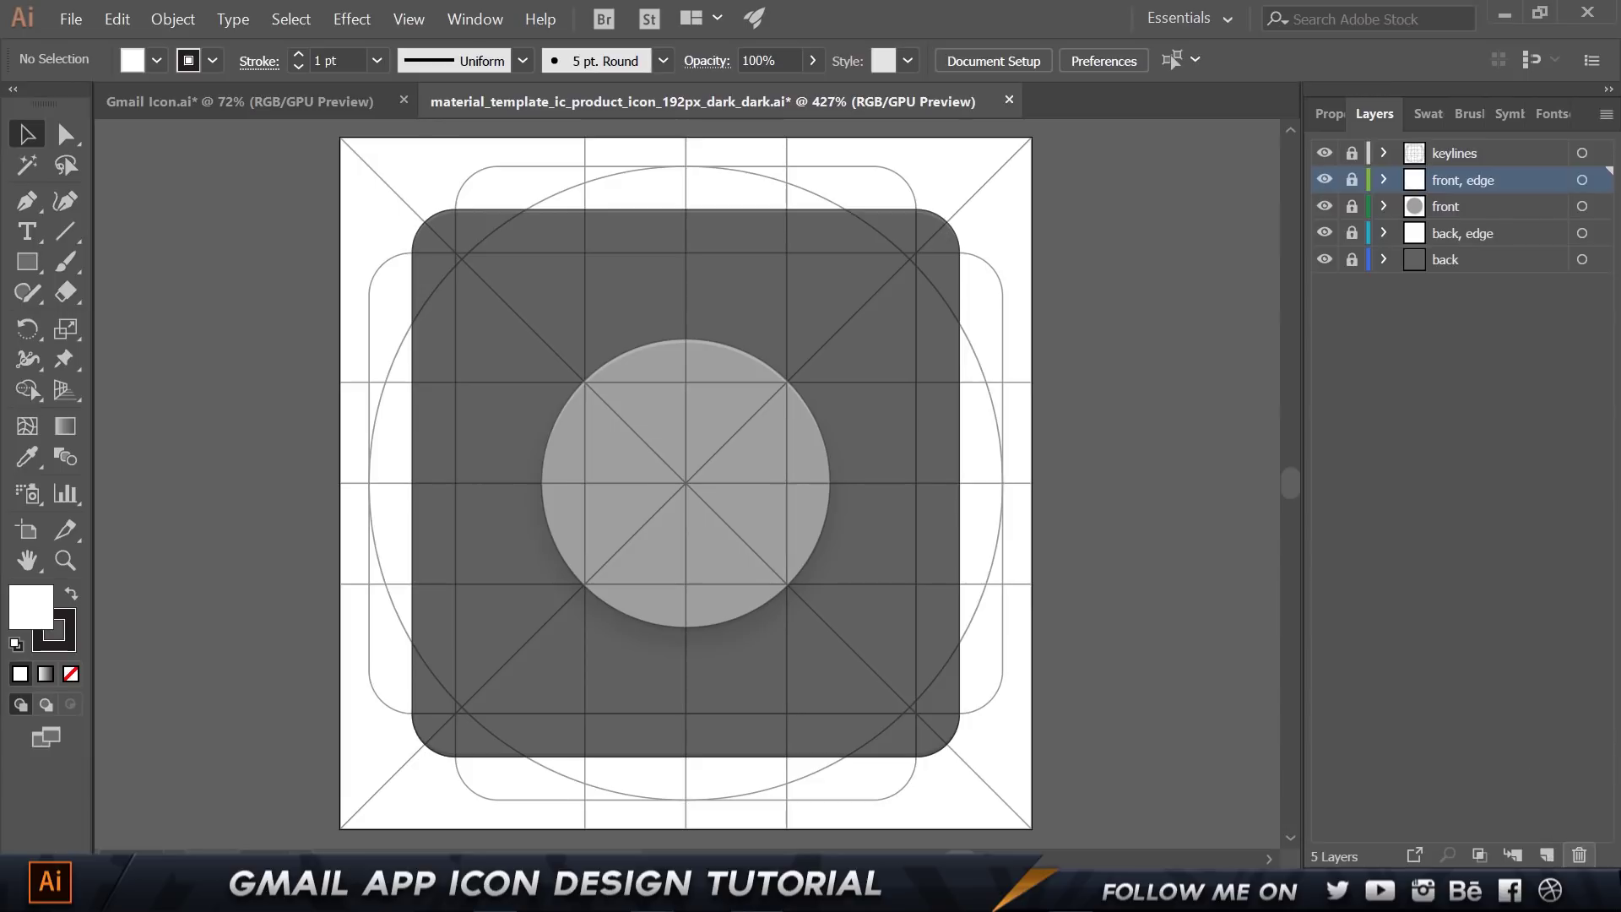
# Delete the "front, edge", "front" and "back, edge" layers from the template.
pyautogui.click(1578, 857)
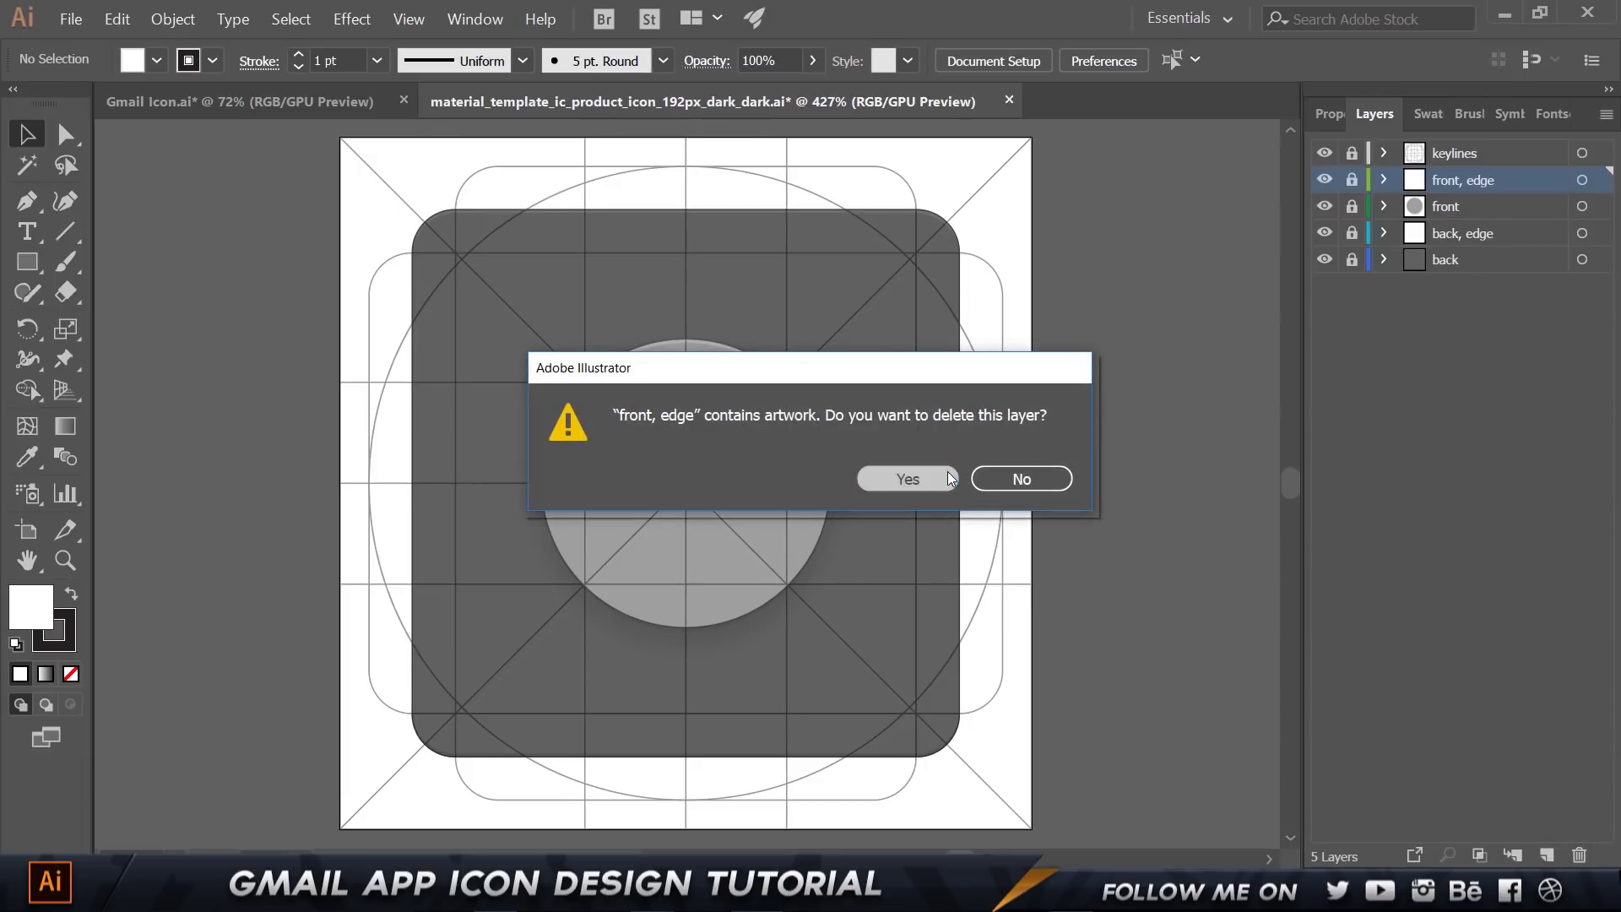
pyautogui.click(978, 476)
pyautogui.keyDown('shift'); pyautogui.click(1471, 204); pyautogui.keyUp('shift')
pyautogui.click(1578, 855)
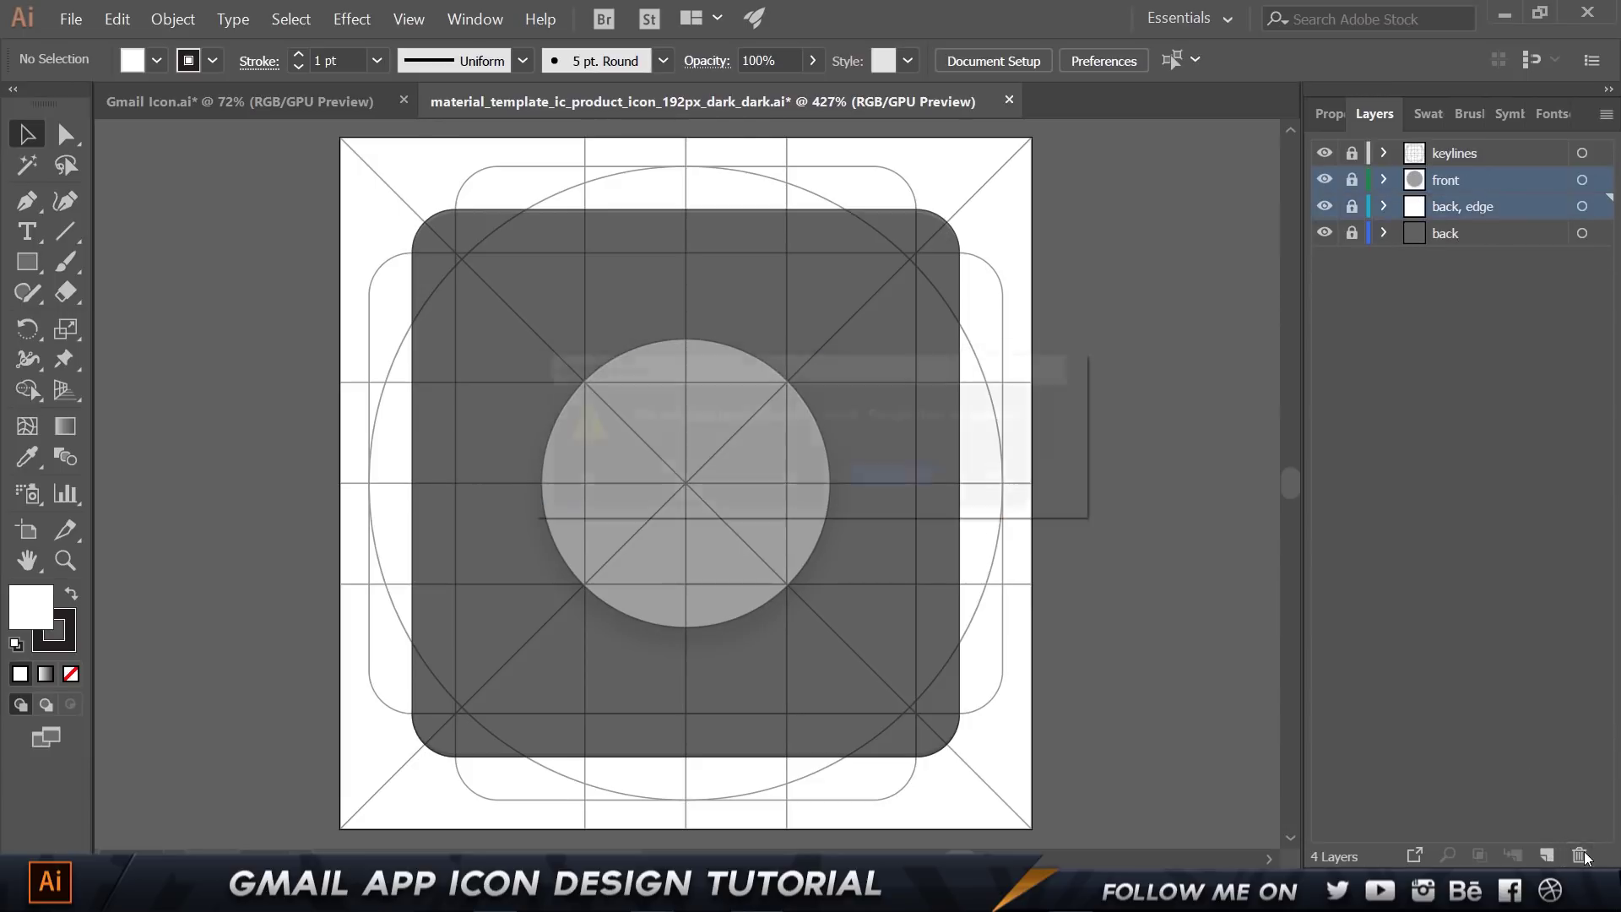
pyautogui.click(929, 474)
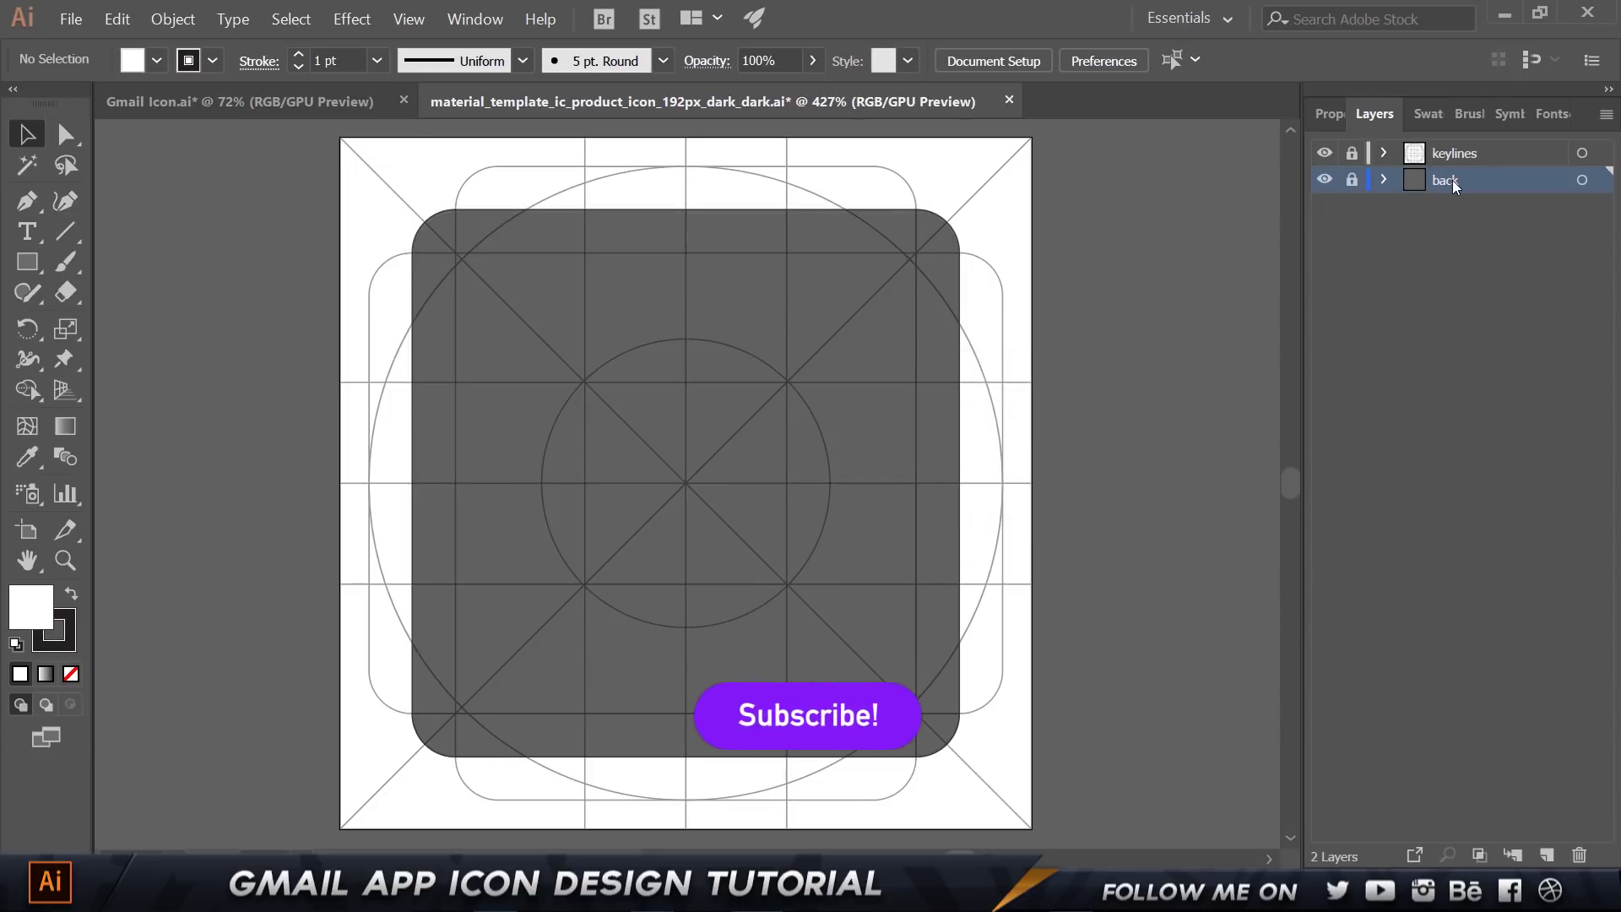
# Add an empty layer above the back layer, remove it again, and delete the back layer.
pyautogui.click(1547, 855)
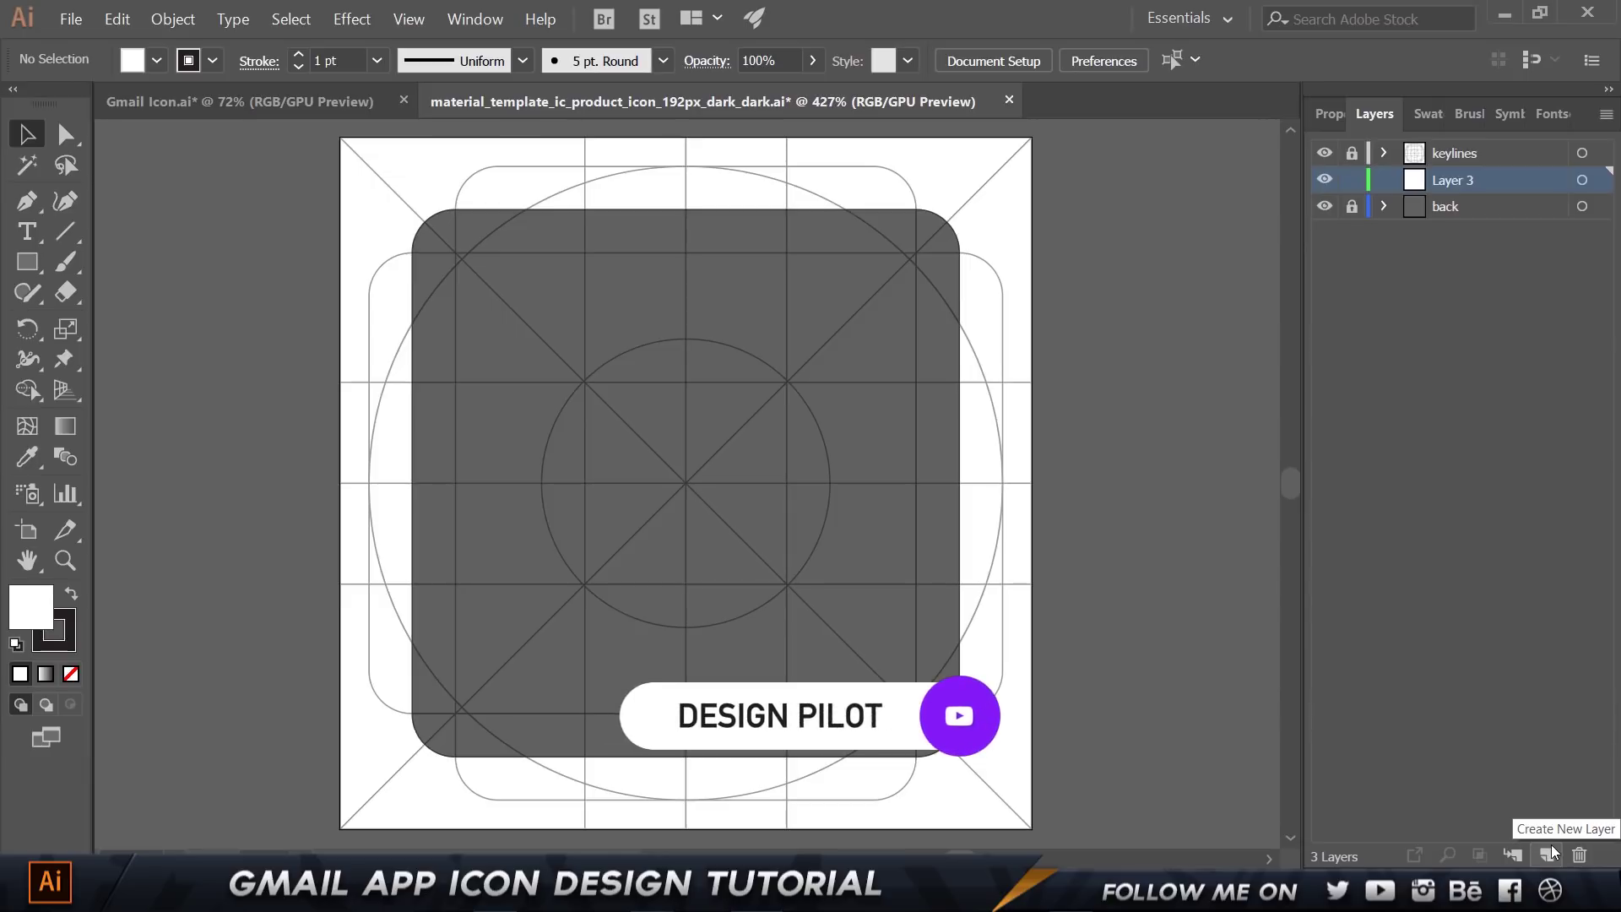
pyautogui.click(1580, 855)
pyautogui.click(1580, 856)
pyautogui.press('Return')
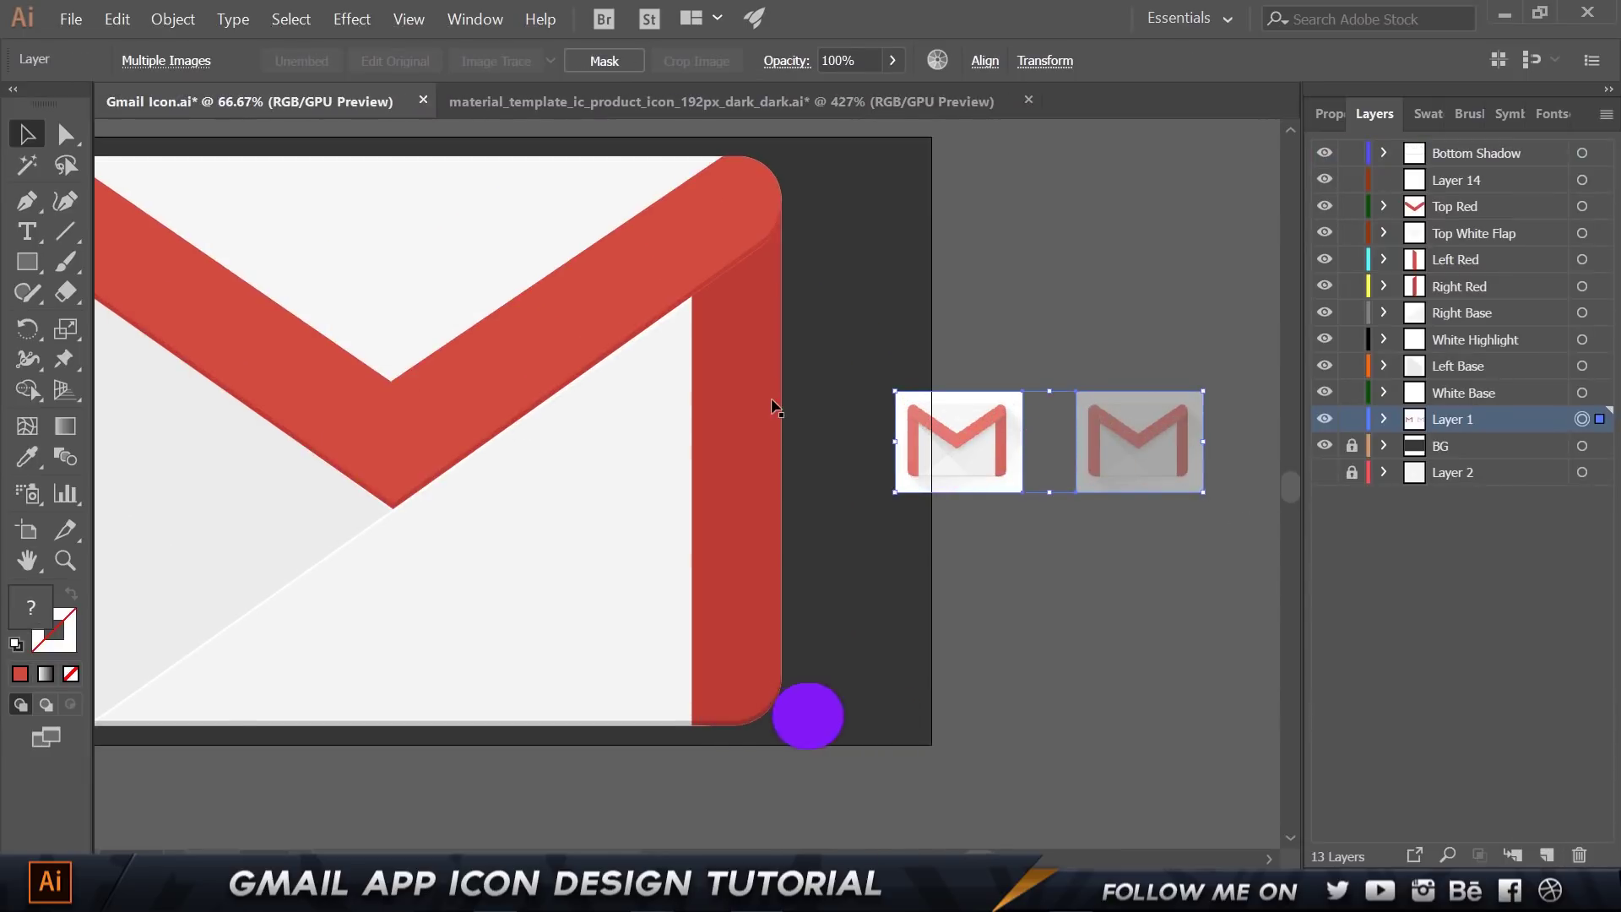
# In Gmail Icon.ai, select and copy the non-faded Gmail reference image at the artboard's right edge.
pyautogui.scroll(-2, 775, 408)
pyautogui.click(944, 332)
pyautogui.scroll(3, 962, 387)
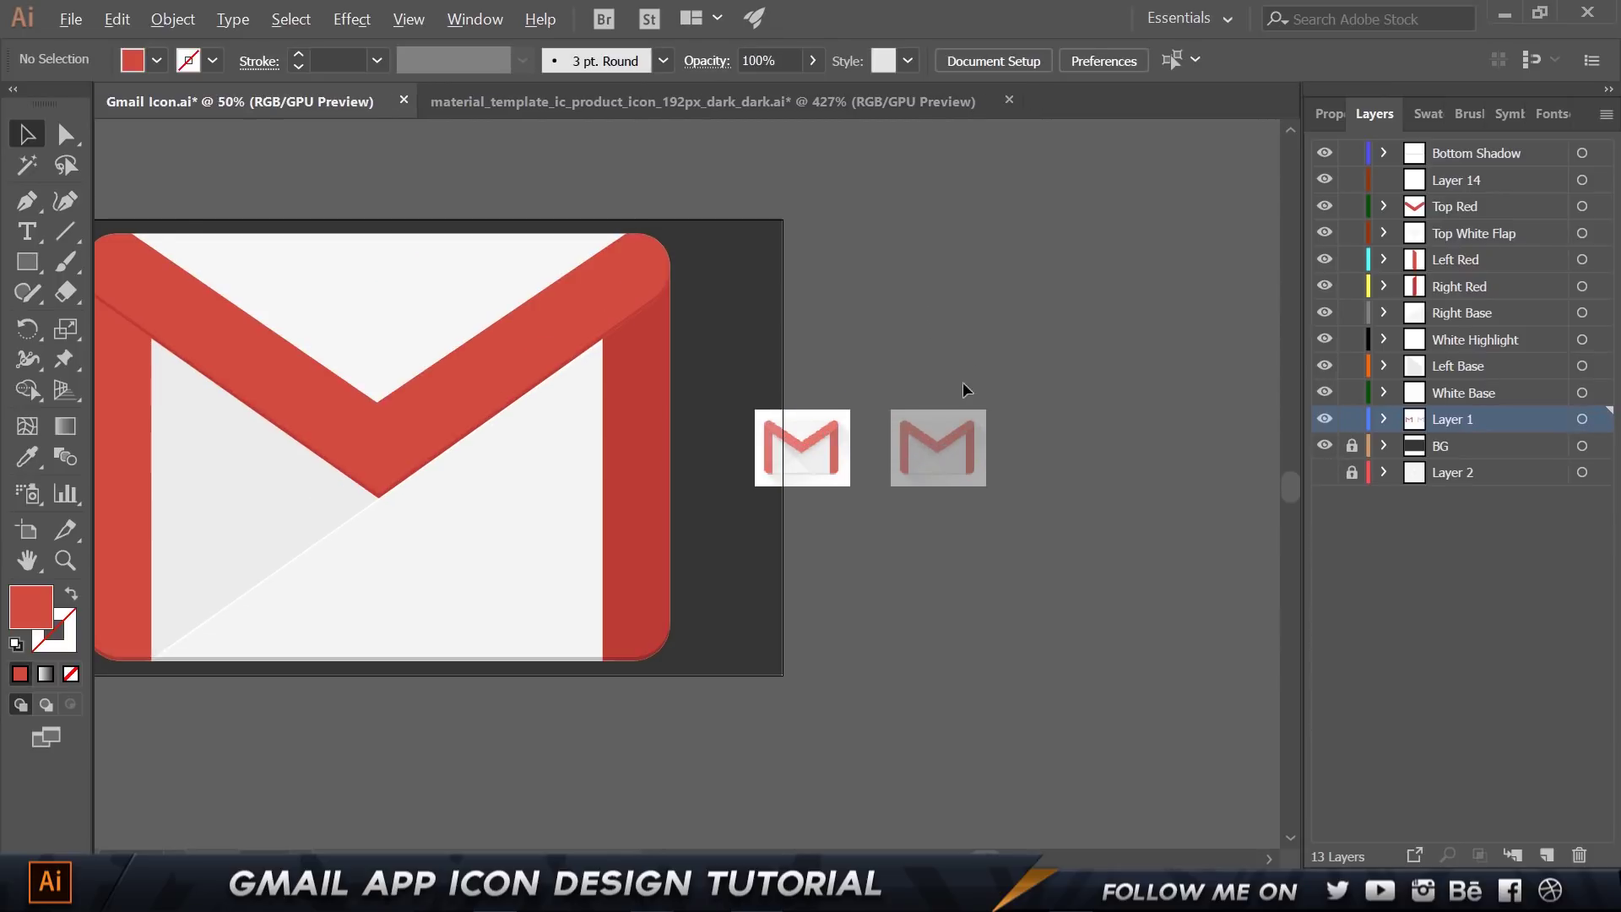
pyautogui.scroll(2, 933, 460)
pyautogui.scroll(-1, 763, 470)
pyautogui.click(785, 465)
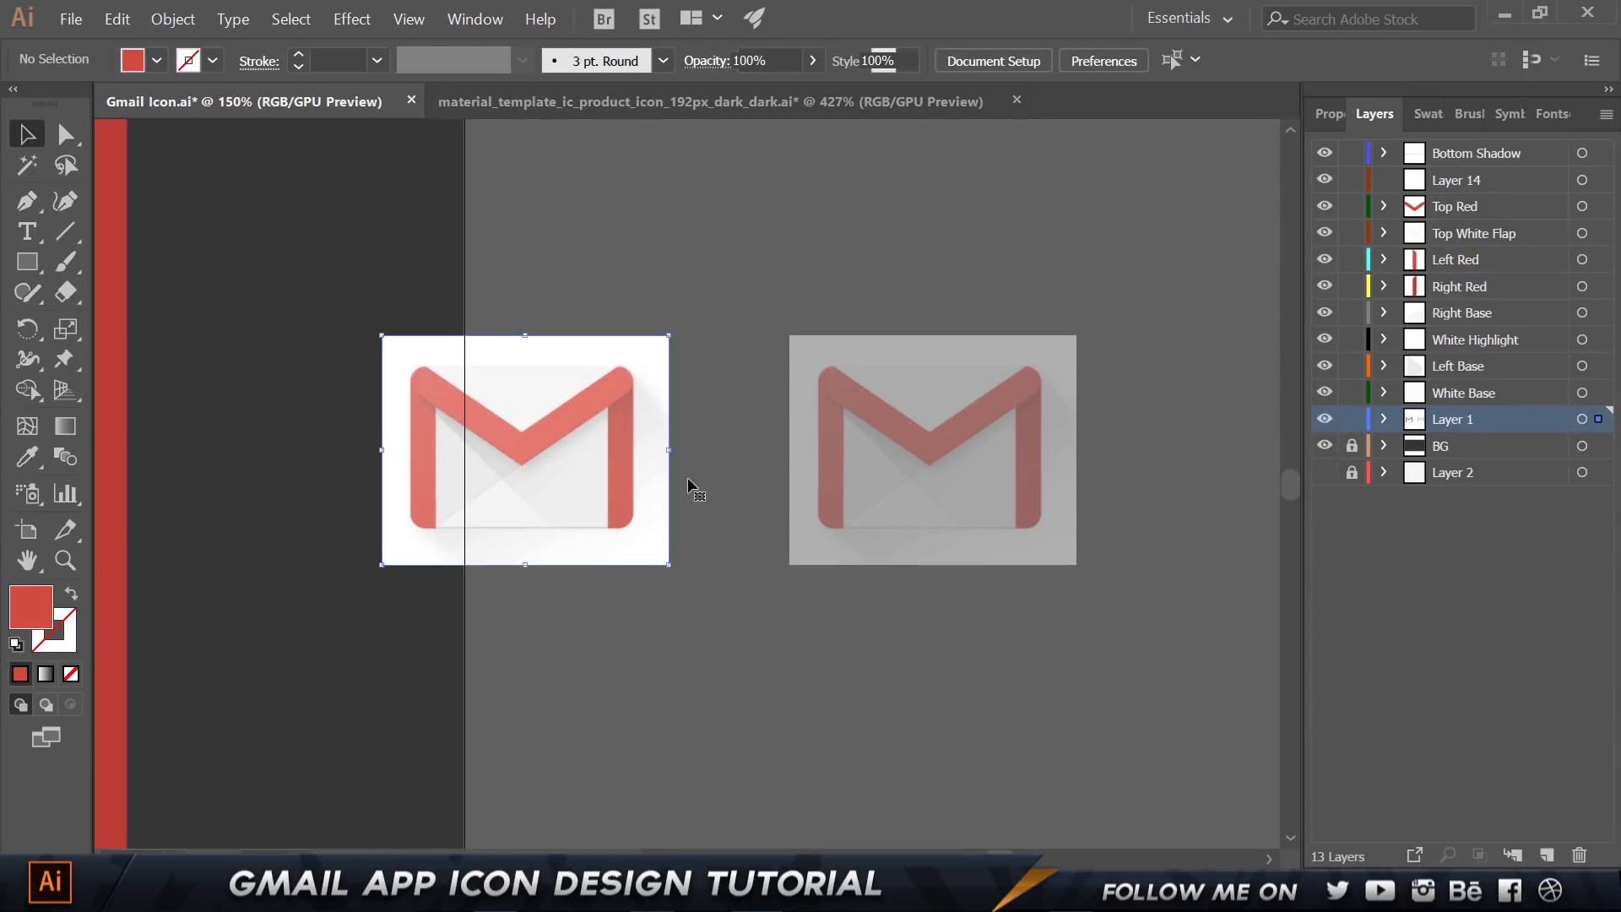
pyautogui.scroll(-1, 687, 481)
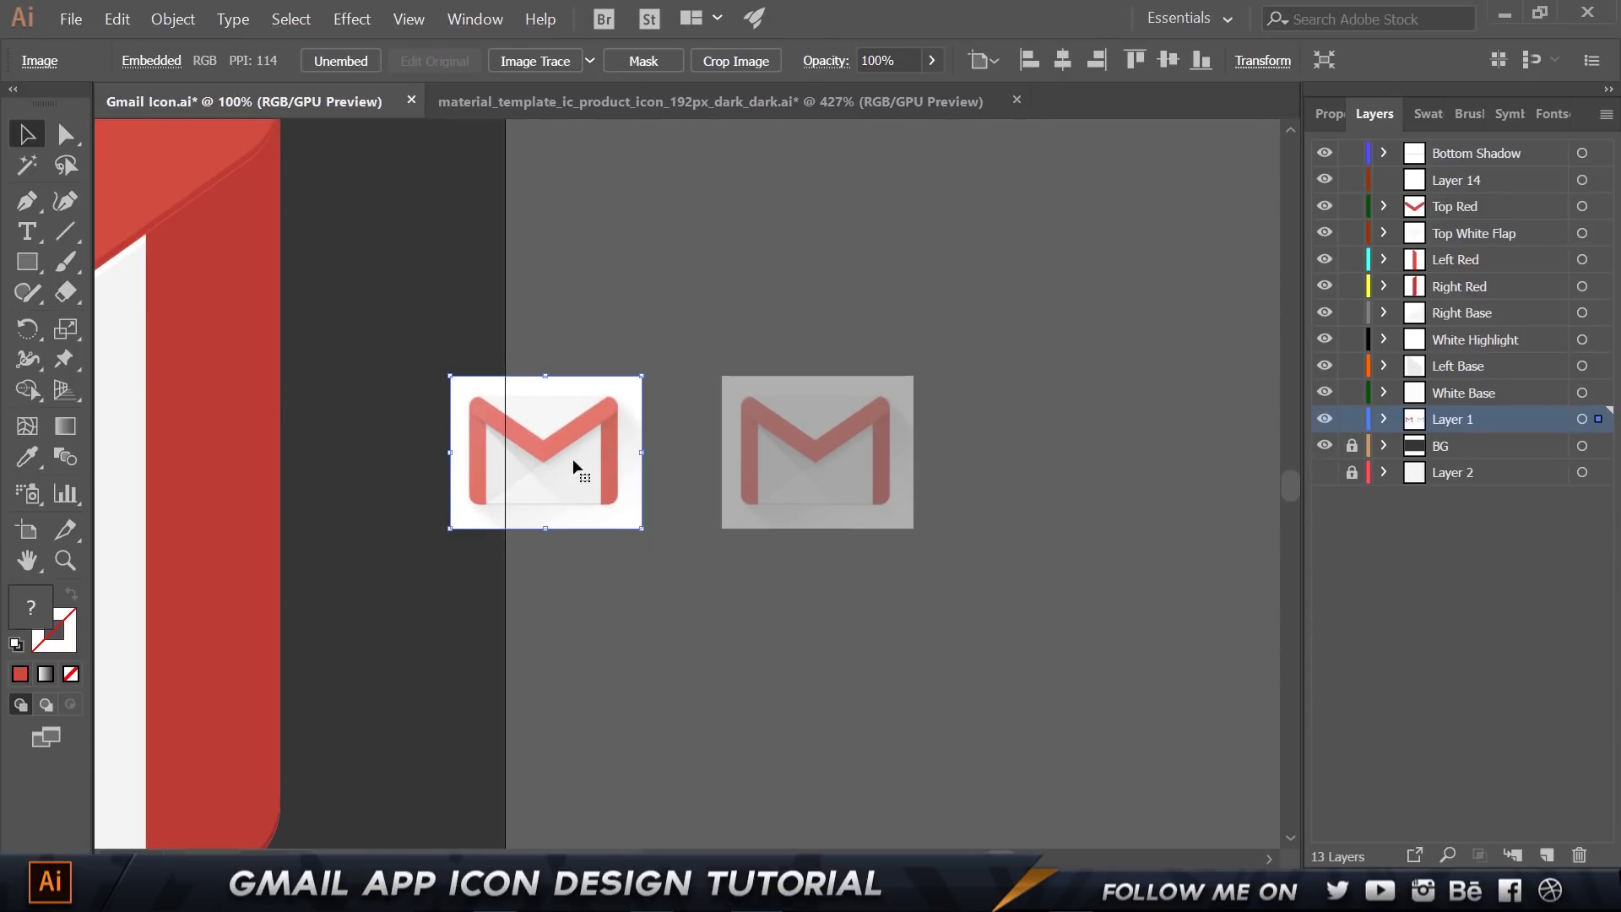
# Switch to the 192px icon template document and paste the Gmail reference image onto a new layer above keylines.
pyautogui.click(600, 102)
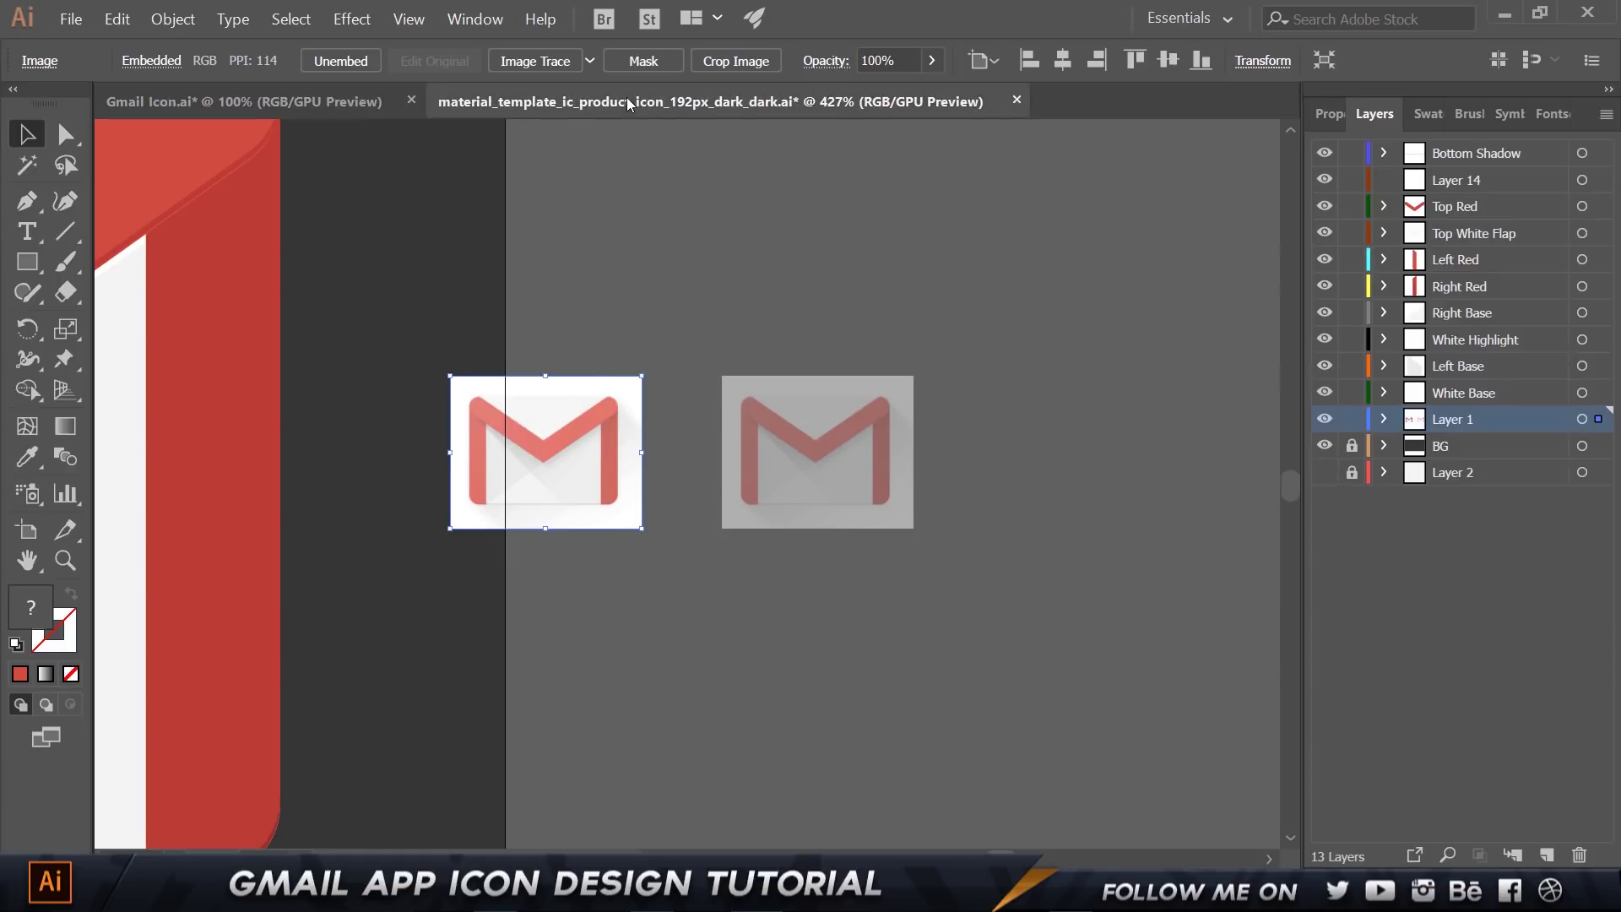
pyautogui.hotkey('ctrl', 'v')
pyautogui.click(935, 476)
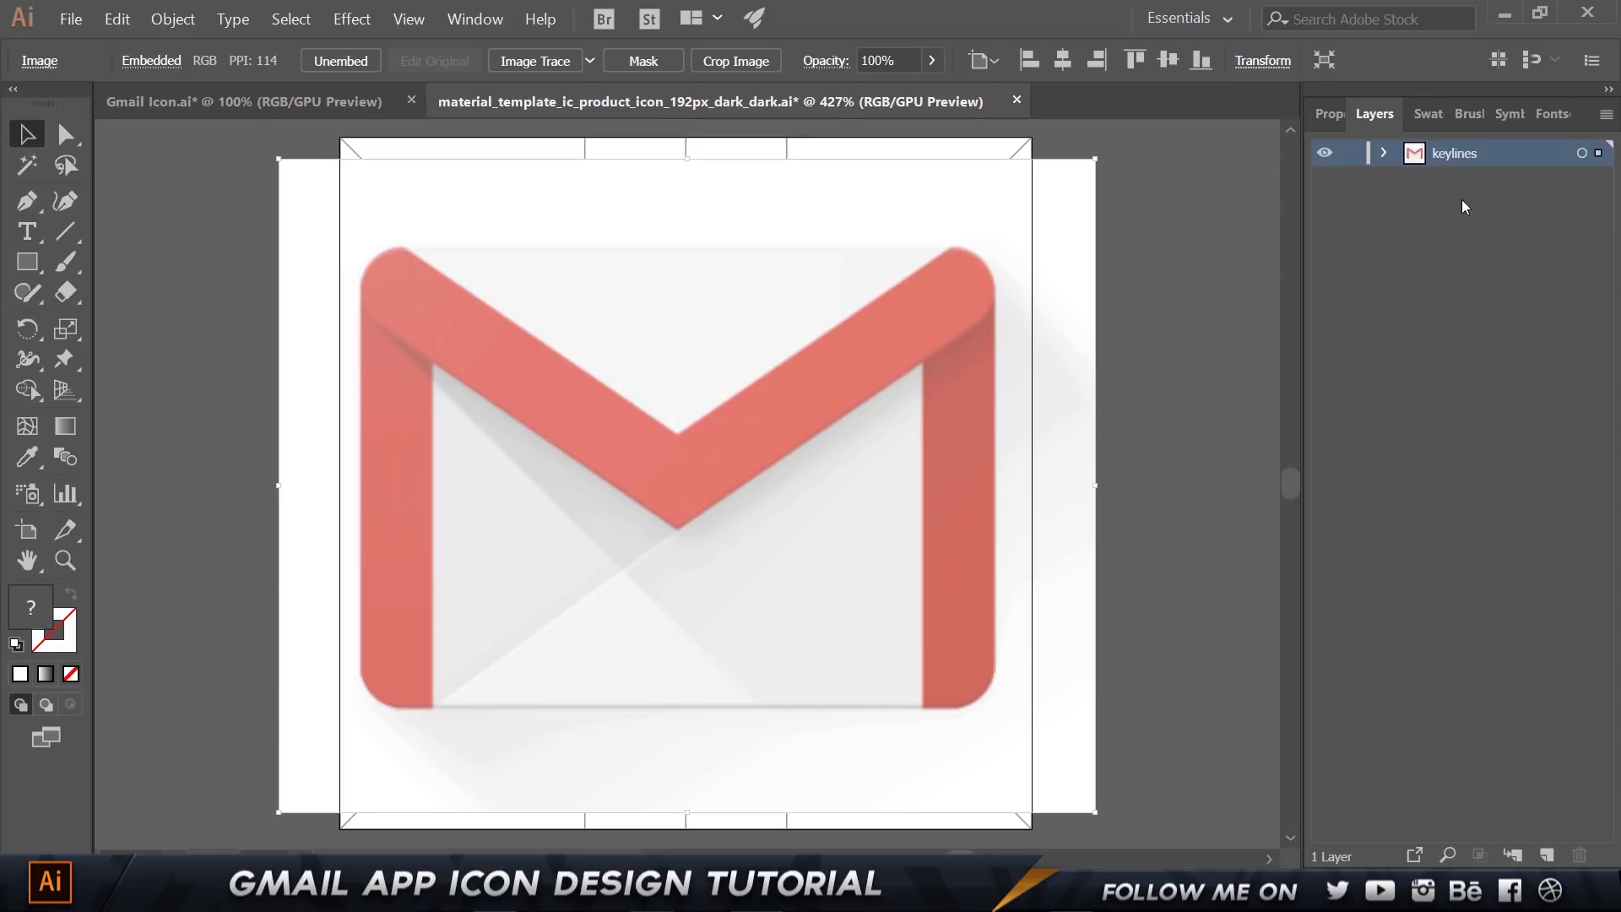
pyautogui.hotkey('ctrl', 'z')
pyautogui.click(1546, 855)
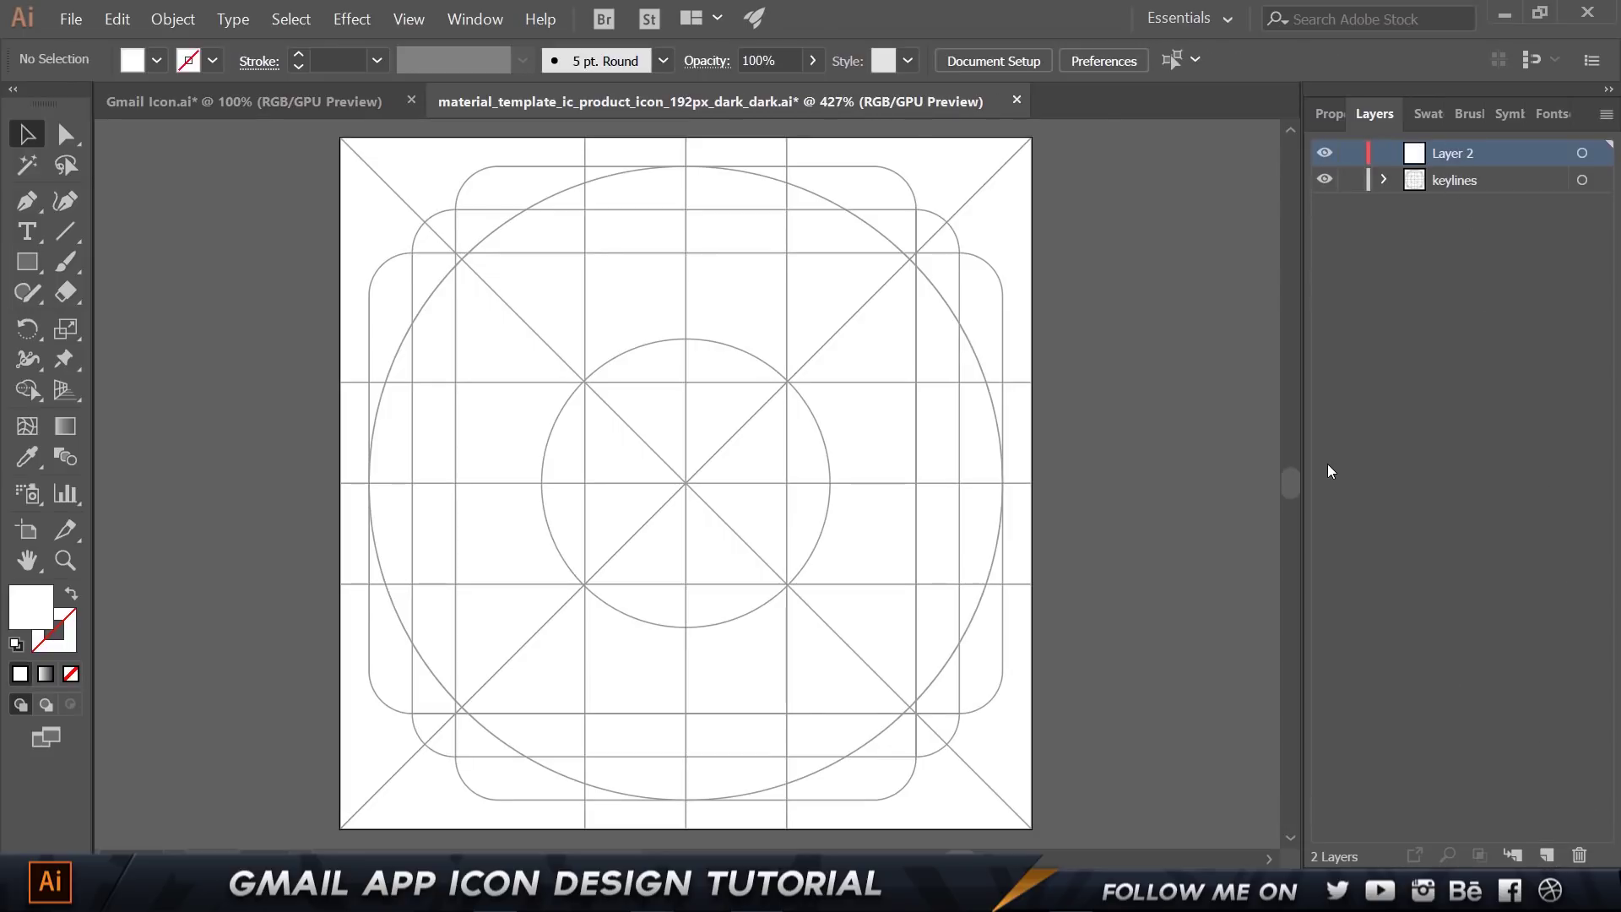
pyautogui.hotkey('ctrl', 'v')
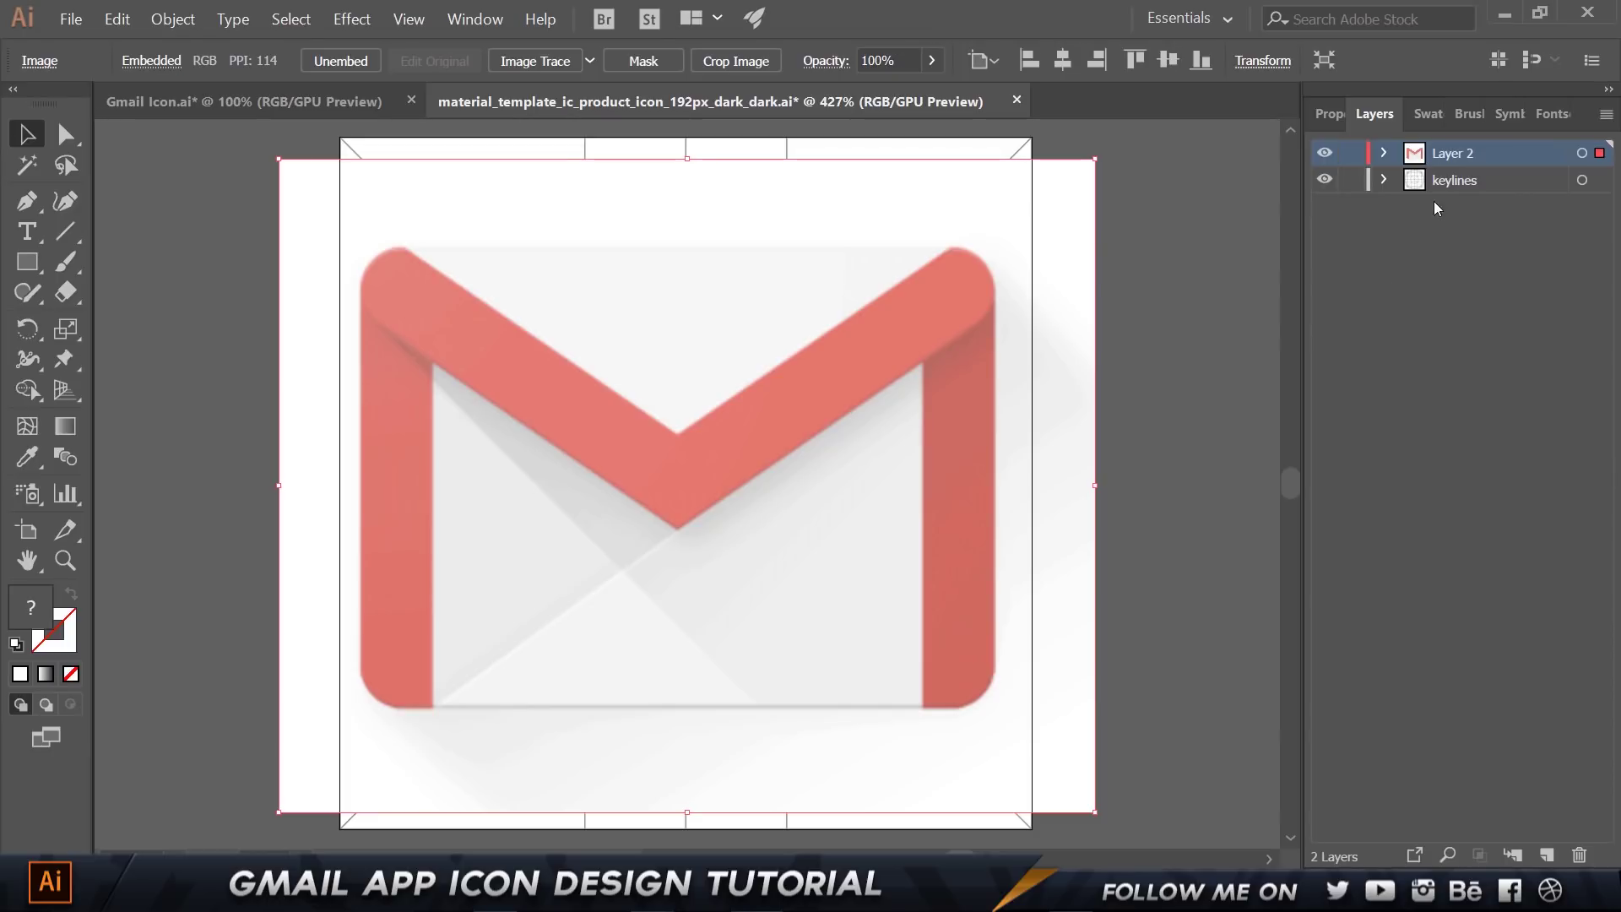
# Set the pasted Gmail reference image's opacity to 30%.
pyautogui.click(1338, 115)
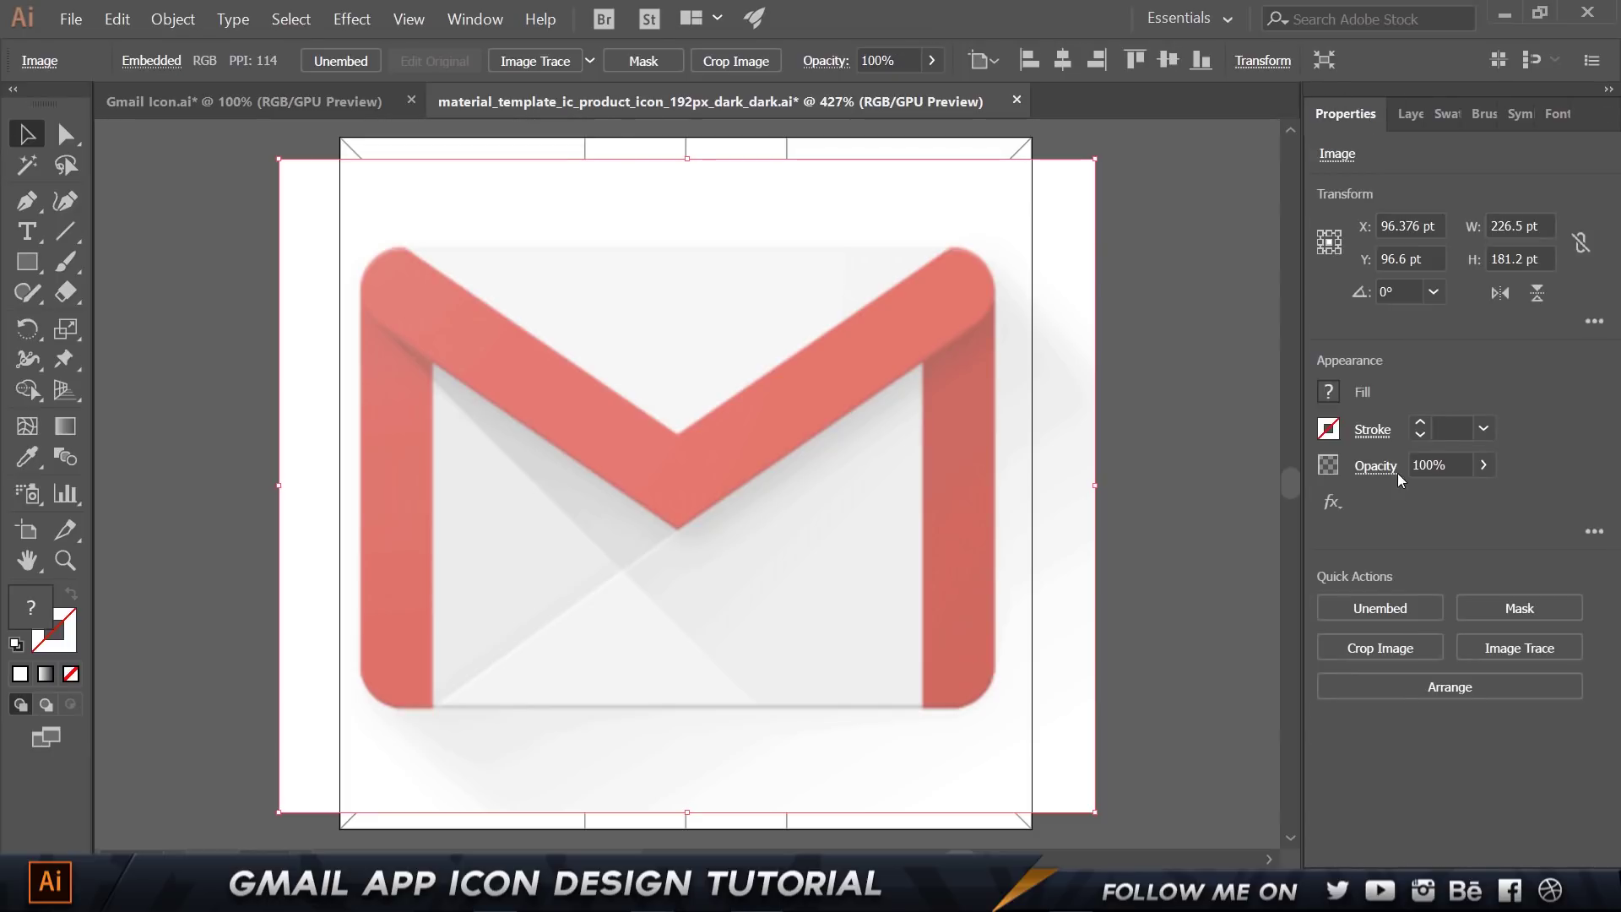
pyautogui.click(1458, 466)
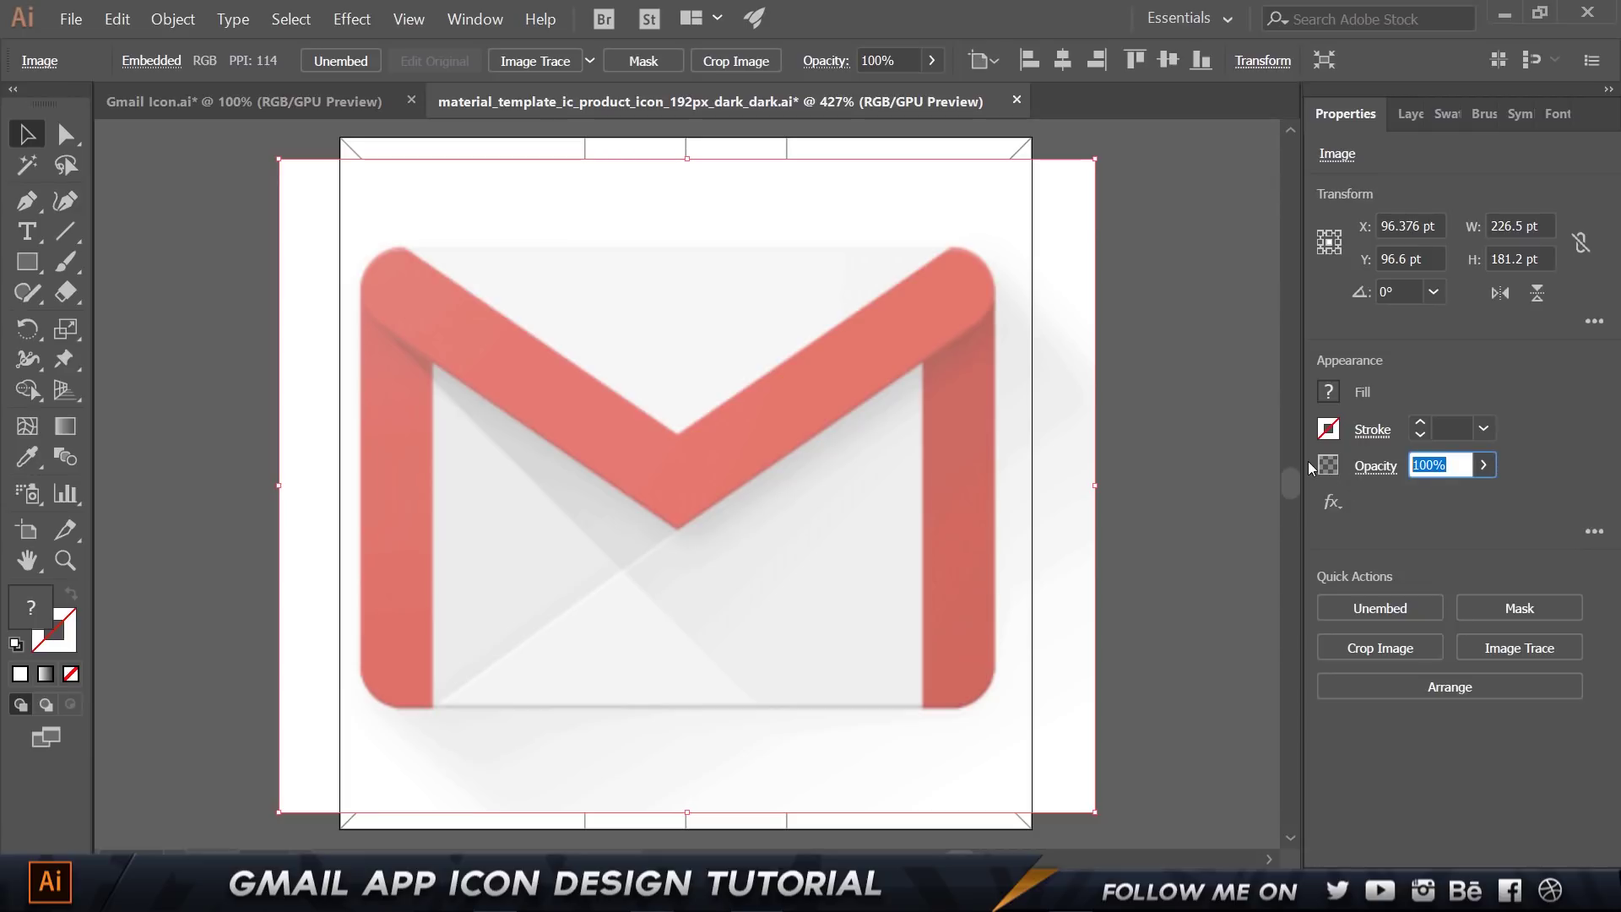
pyautogui.press('Escape')
pyautogui.click(1427, 464)
pyautogui.press('Escape')
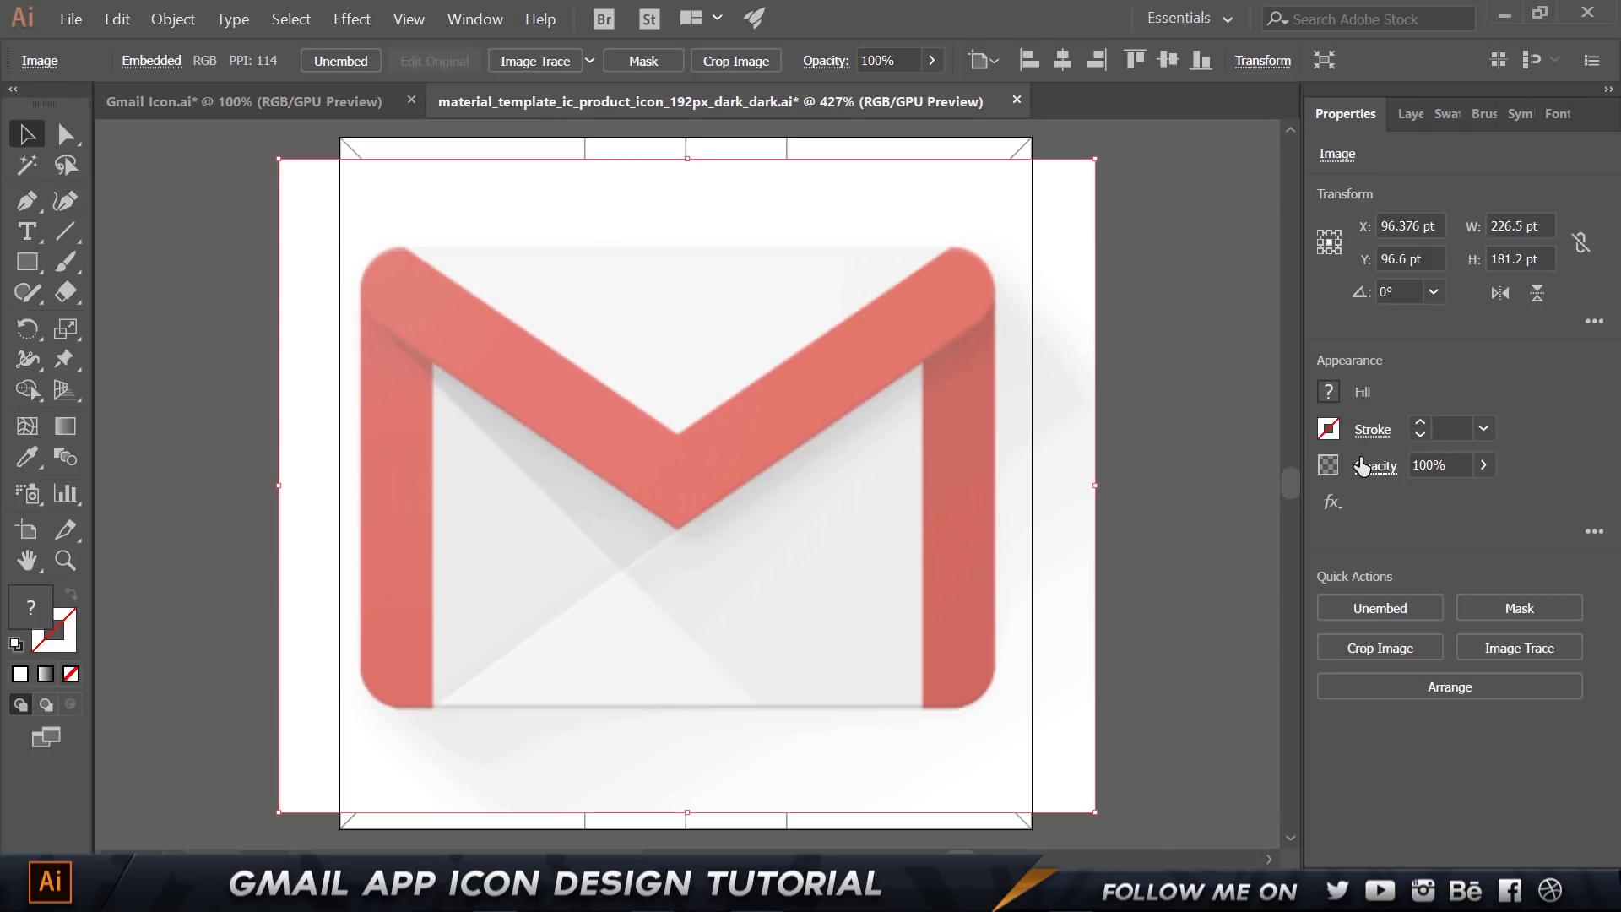
pyautogui.click(1360, 465)
pyautogui.write('30')
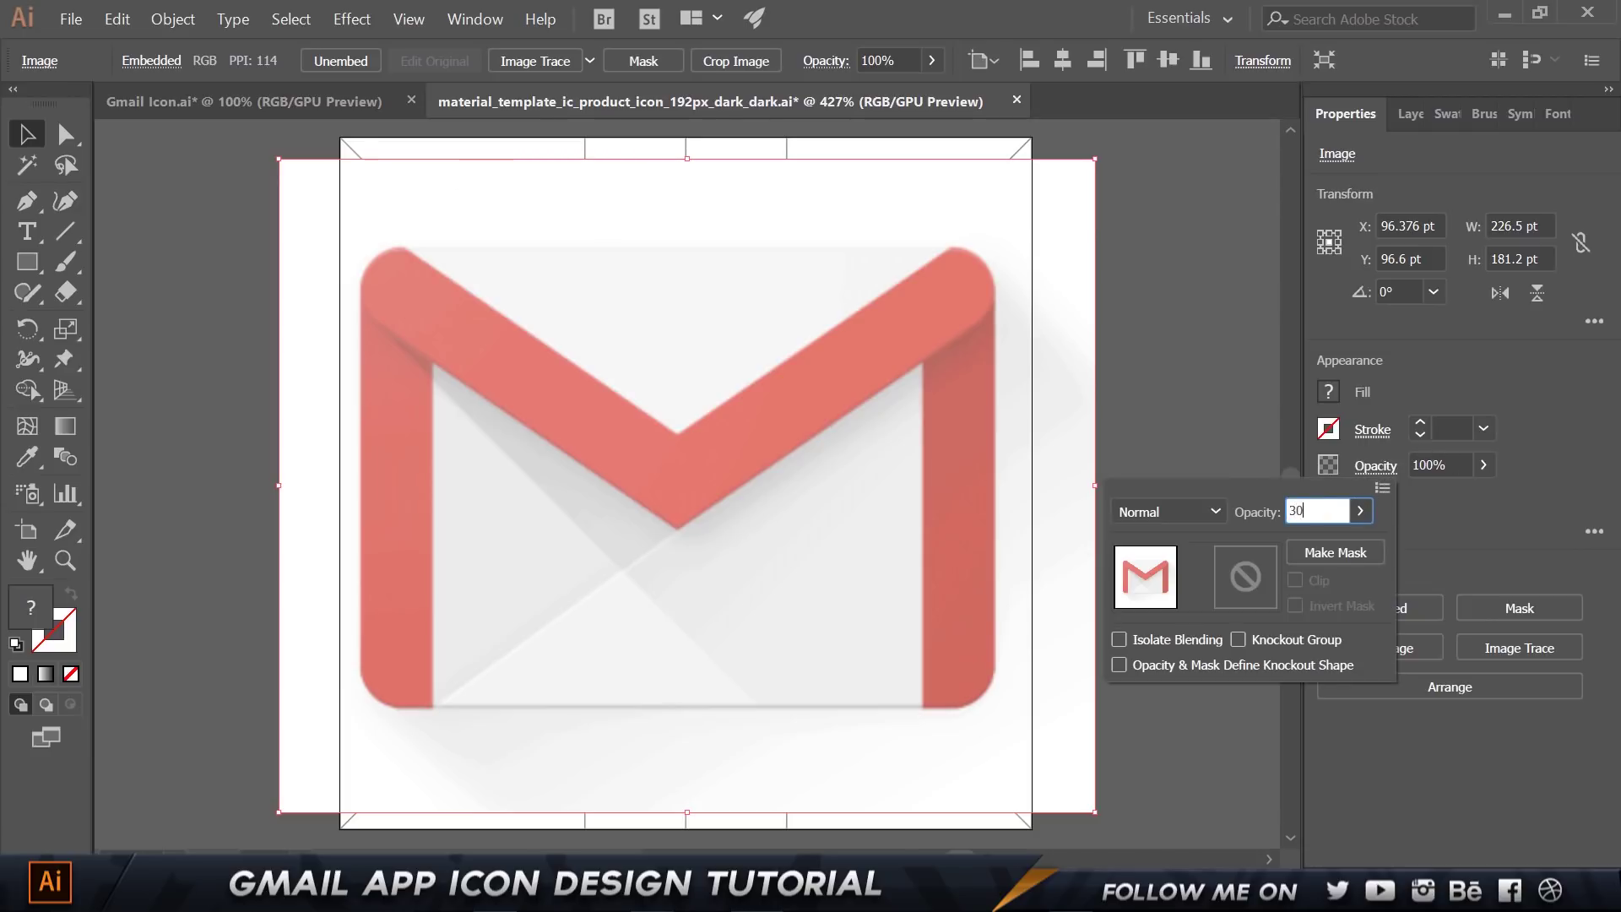
pyautogui.press('Return')
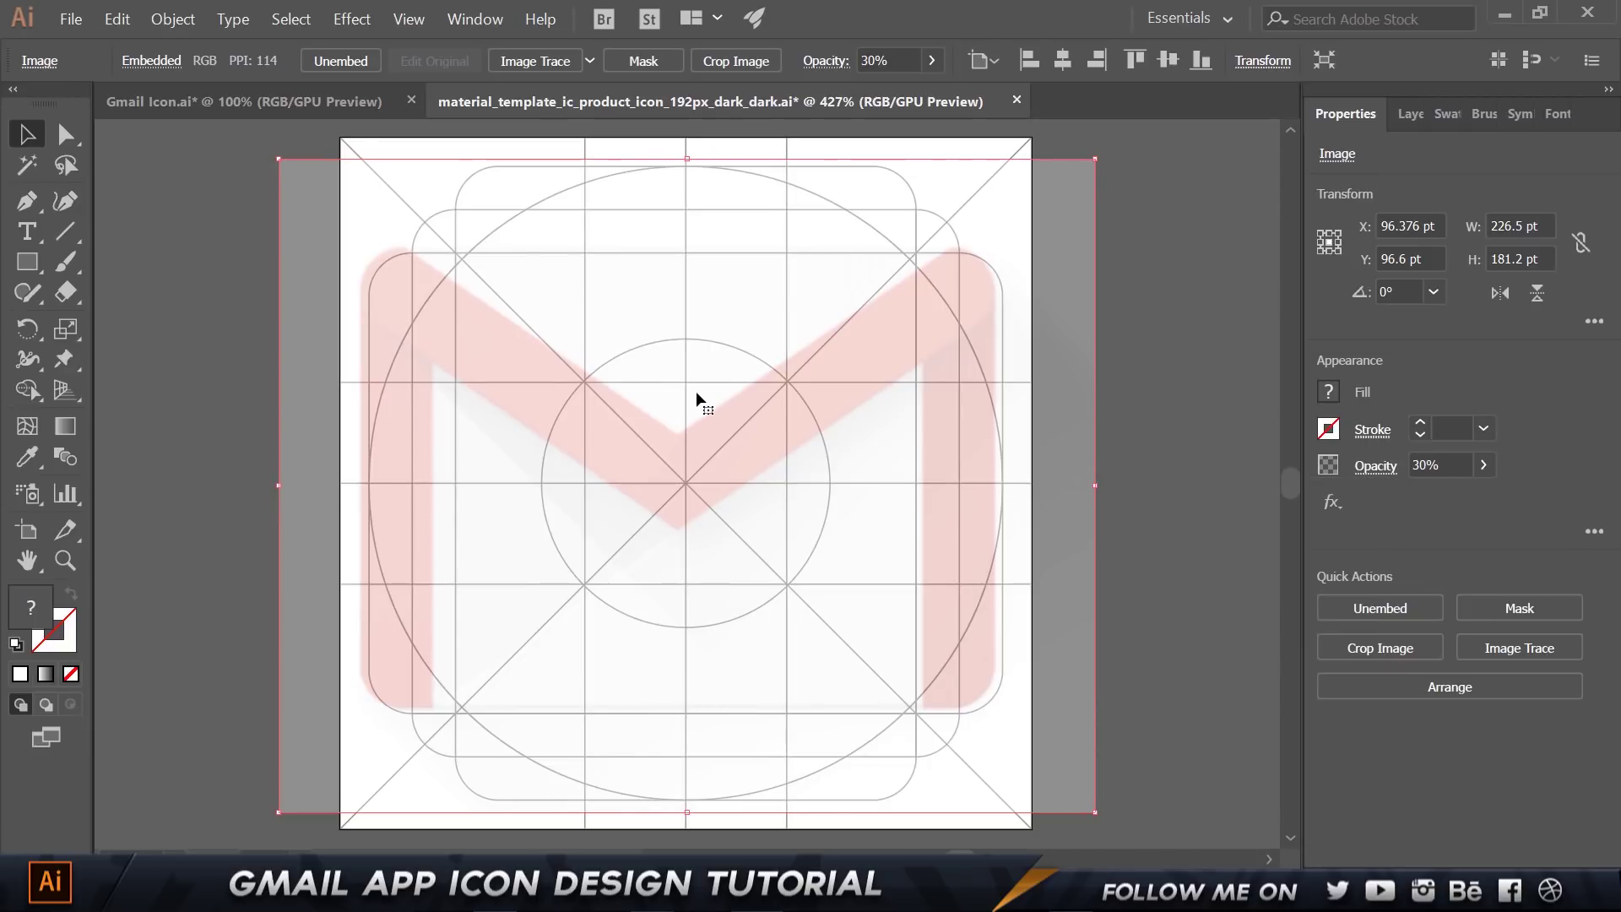
# Move the Gmail reference image to about X 99 pt, Y 98 pt, aligning its envelope with the horizontal rounded-rectangle keyline.
pyautogui.scroll(1, 699, 396)
pyautogui.scroll(-1, 699, 397)
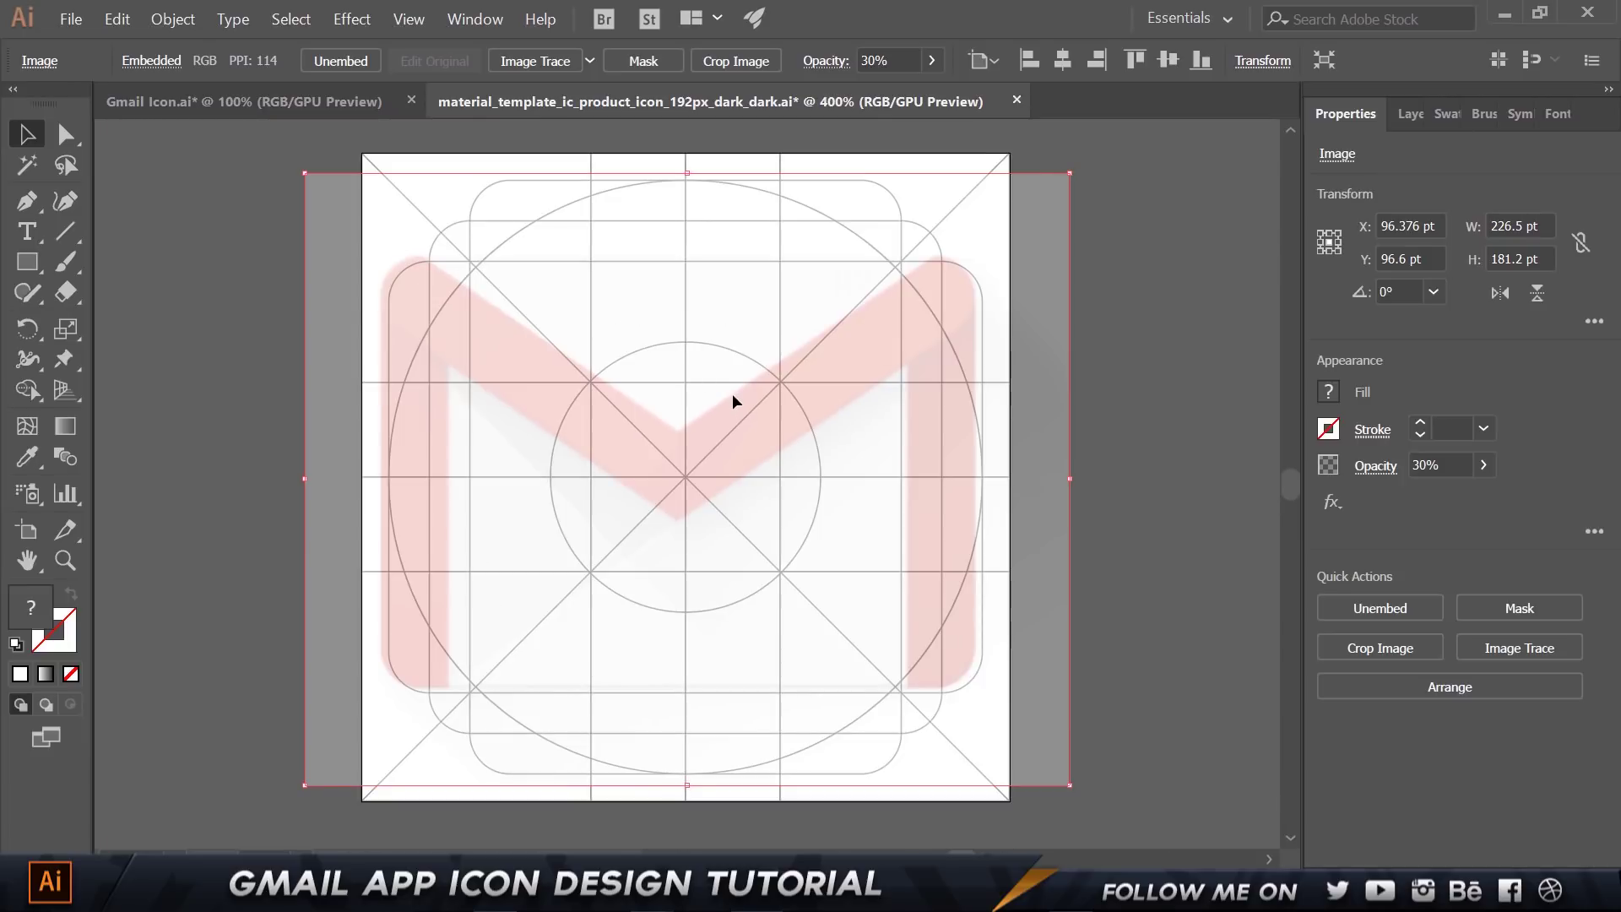
pyautogui.moveTo(733, 397); pyautogui.dragTo(744, 410)
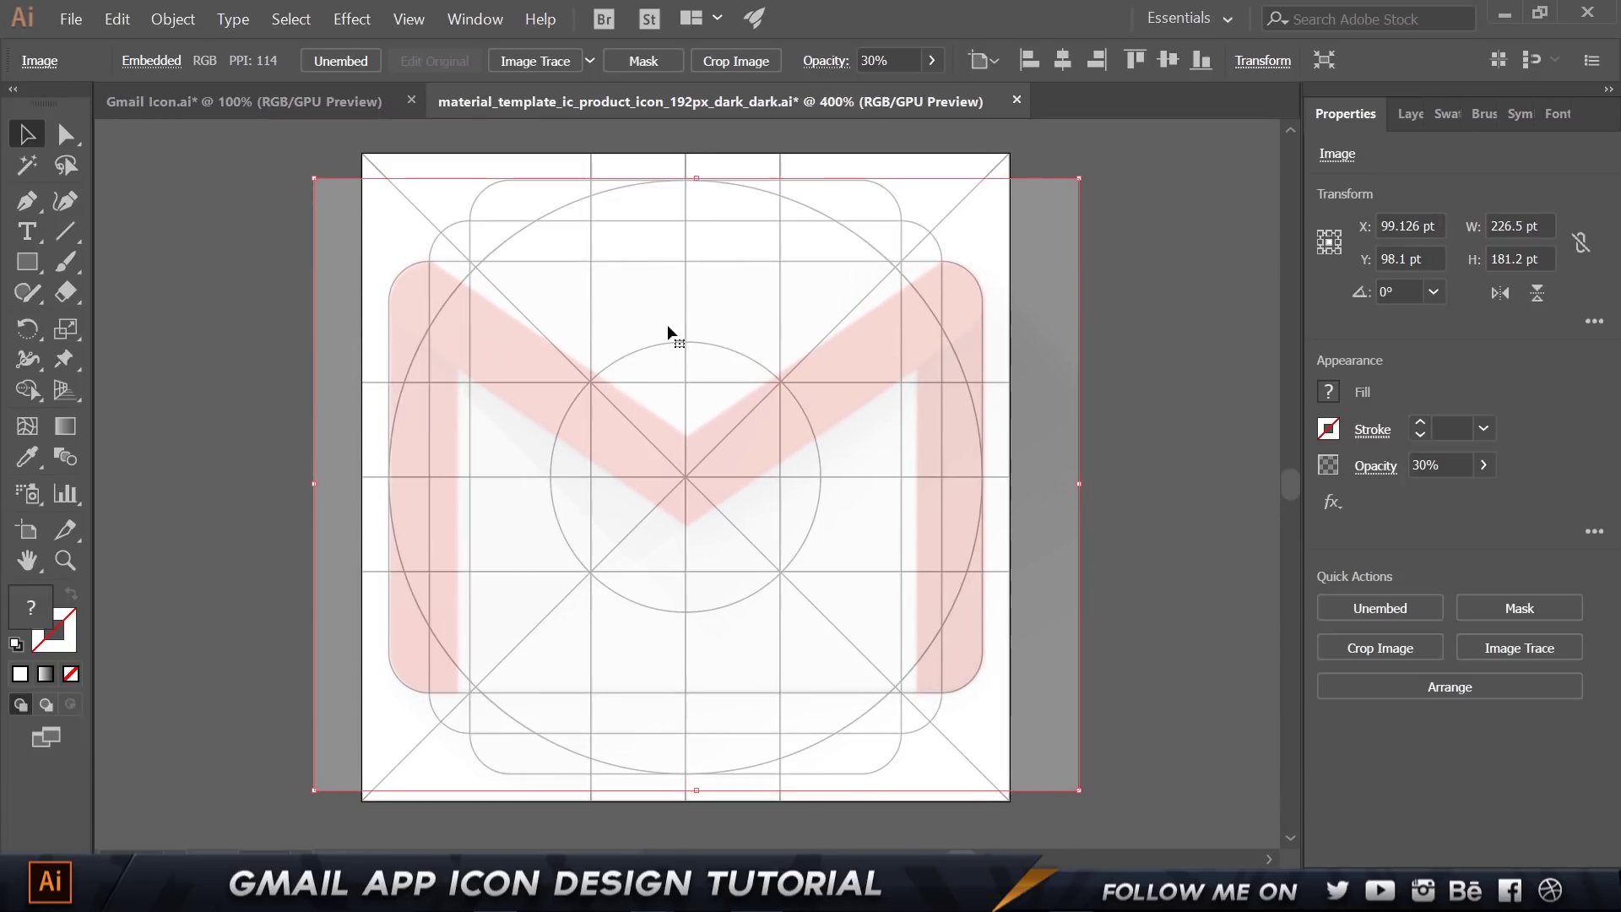
# Lock the layer that holds the Gmail reference image.
pyautogui.click(1408, 113)
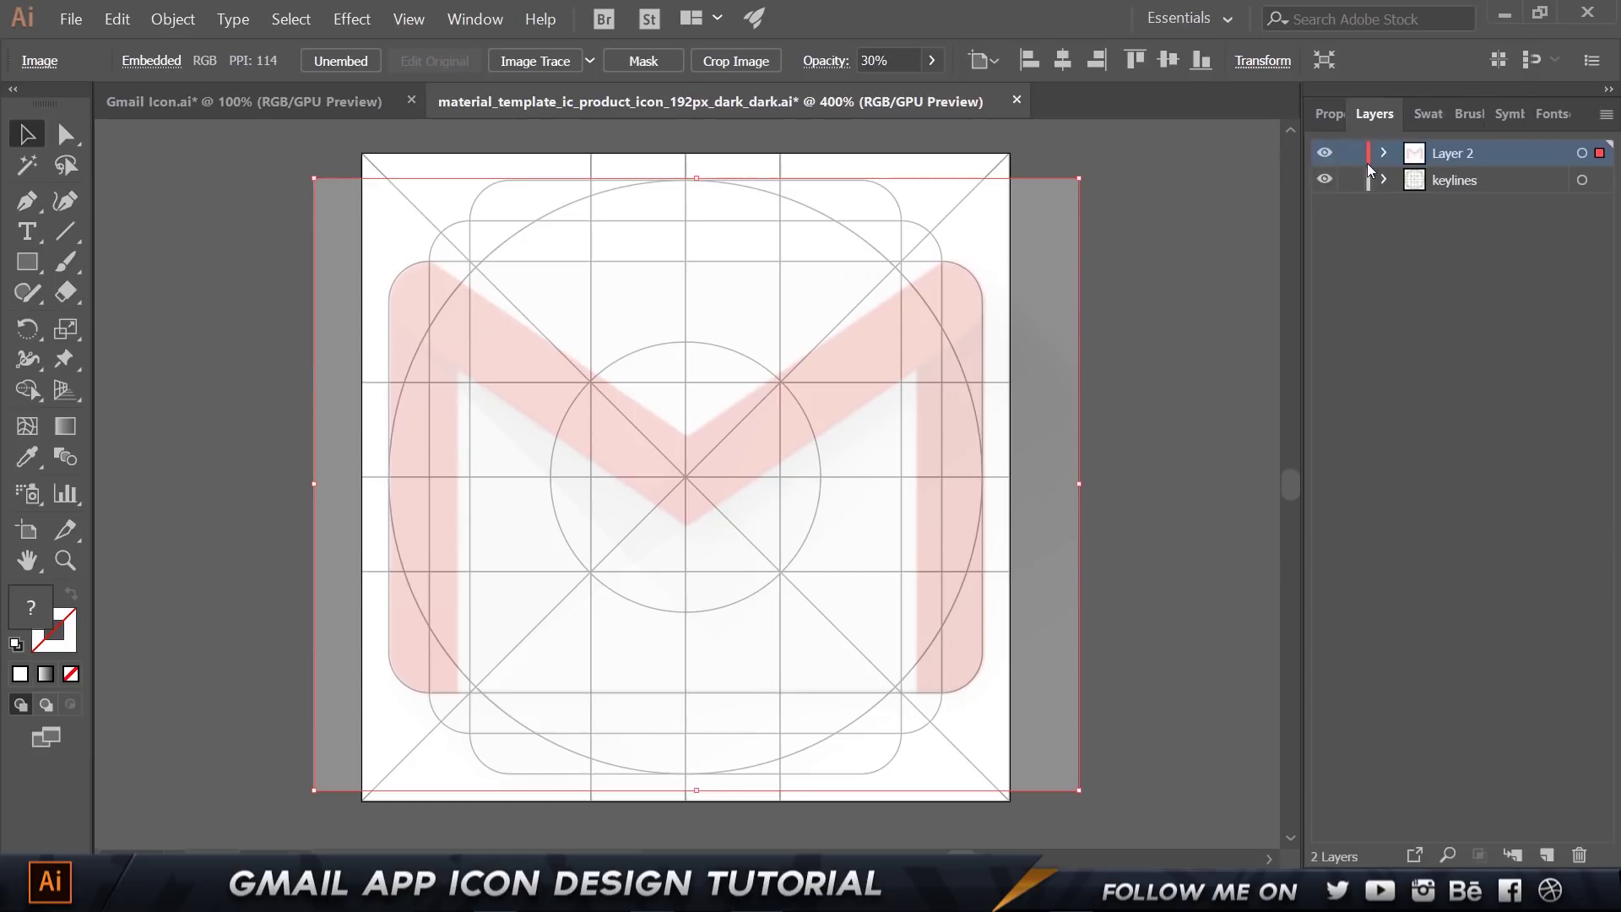
pyautogui.click(1351, 155)
pyautogui.scroll(1, 579, 405)
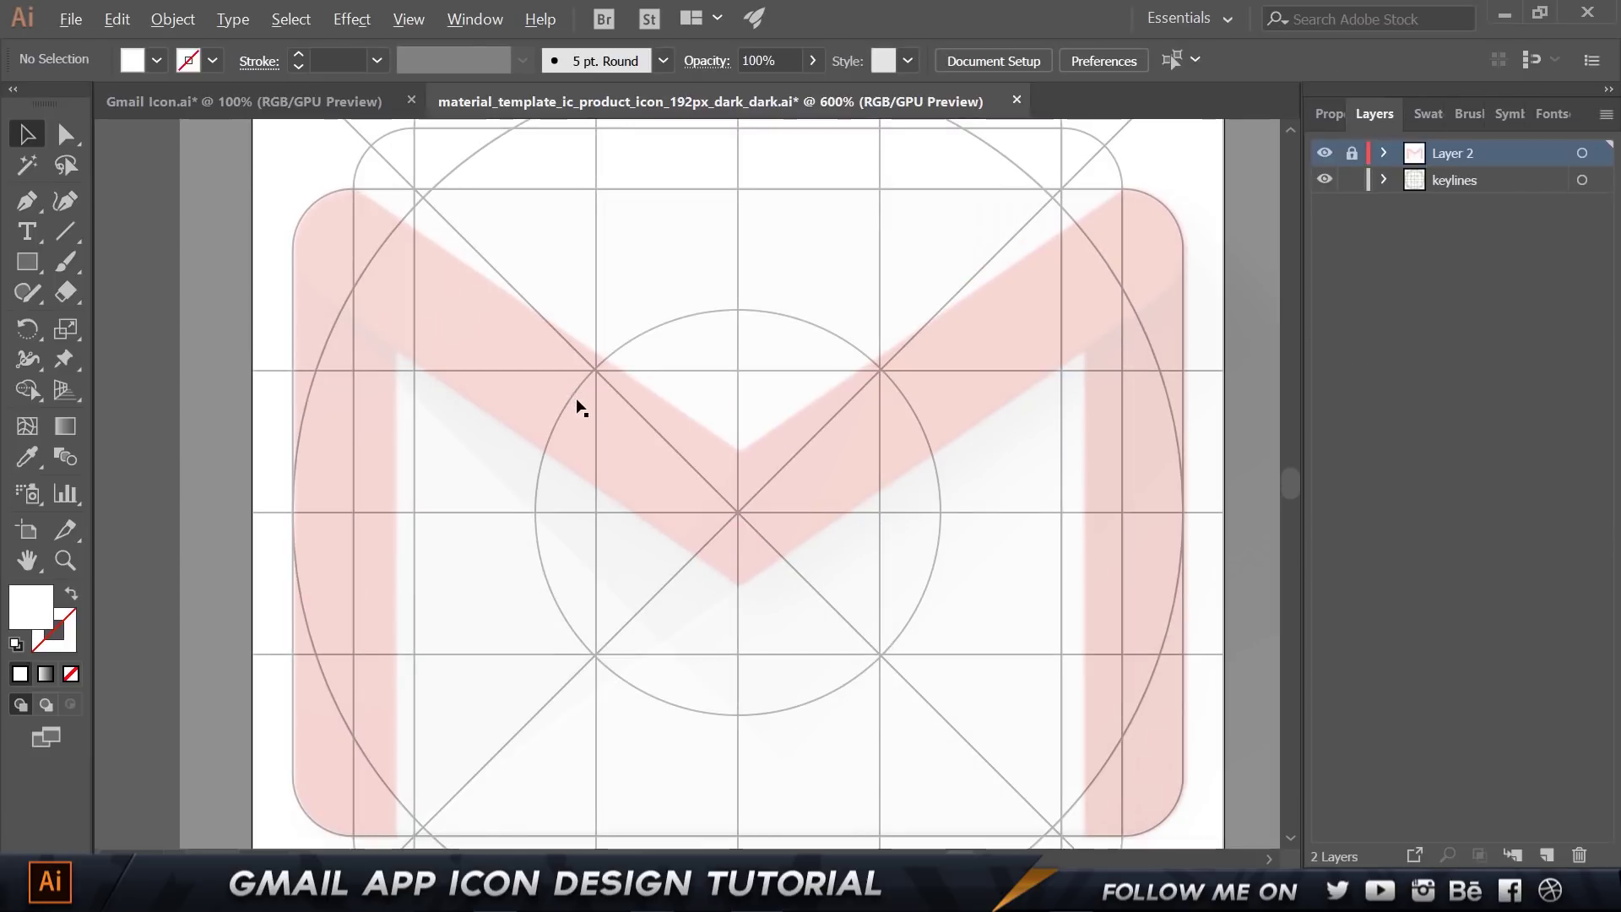
pyautogui.scroll(-1, 926, 388)
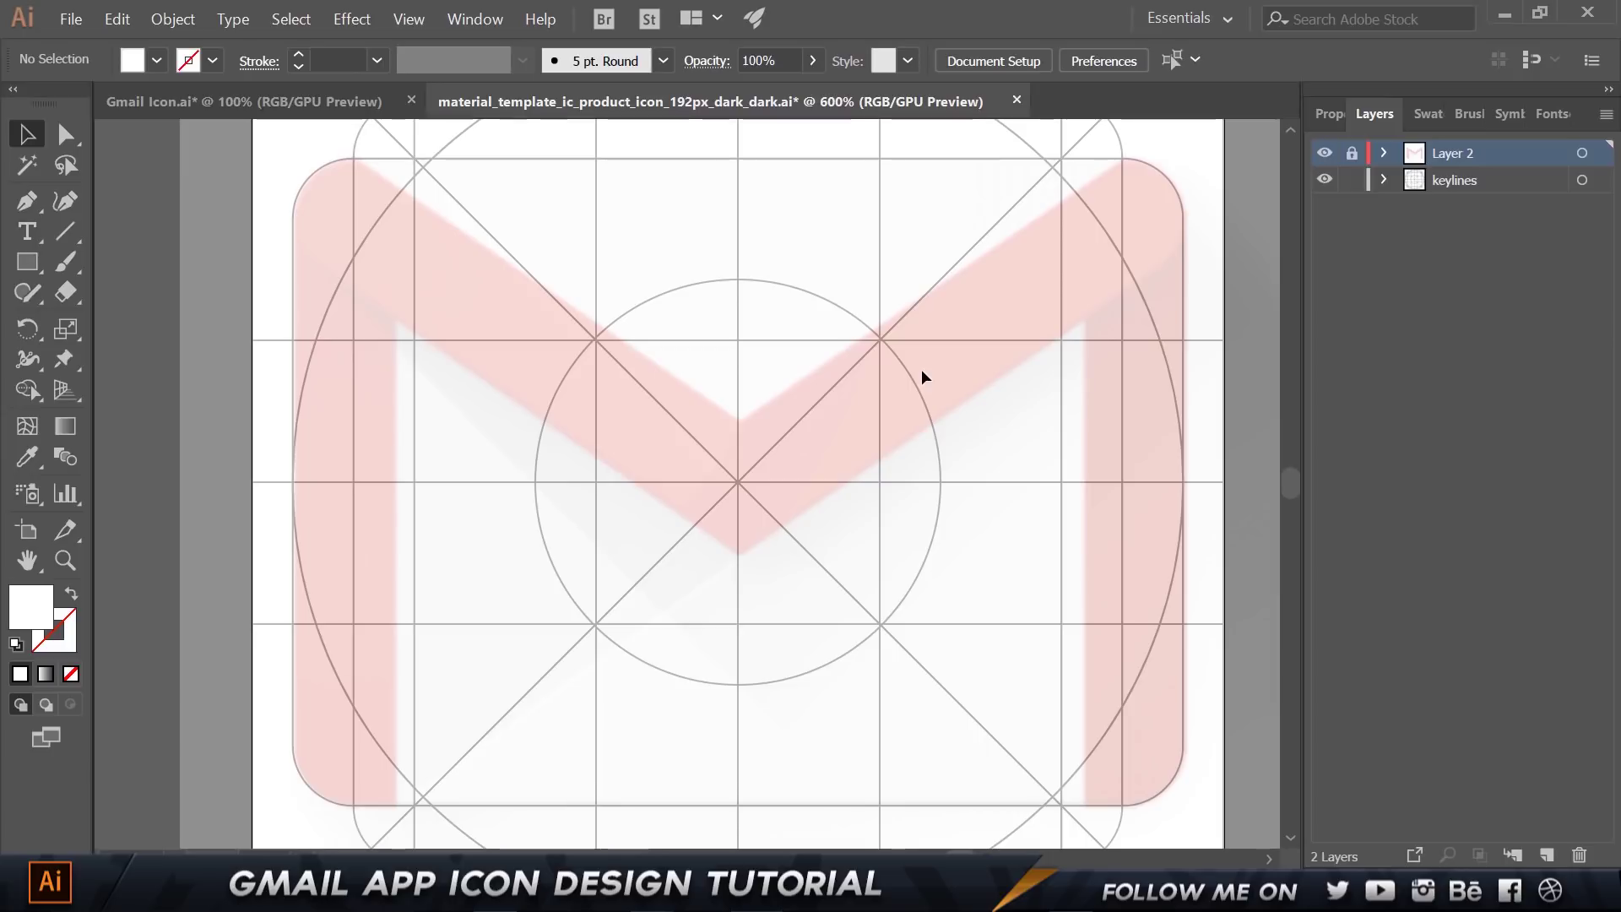
# Add a new layer above the Gmail reference image's layer and lock the keylines layer.
pyautogui.click(28, 263)
pyautogui.moveTo(32, 268); pyautogui.dragTo(104, 256)
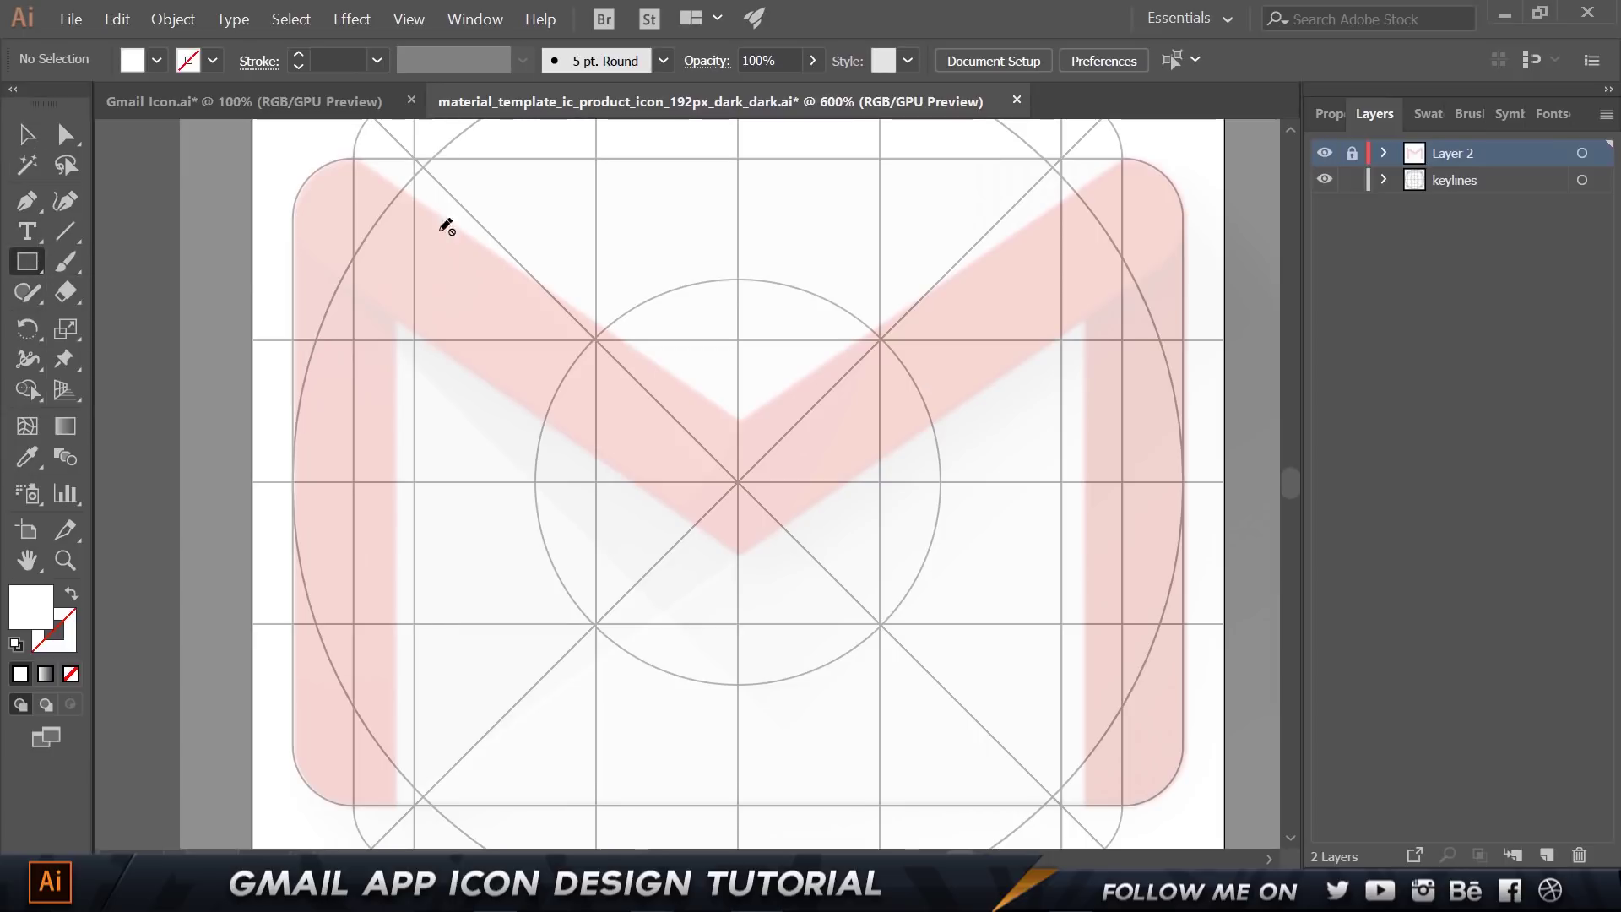
pyautogui.click(1546, 855)
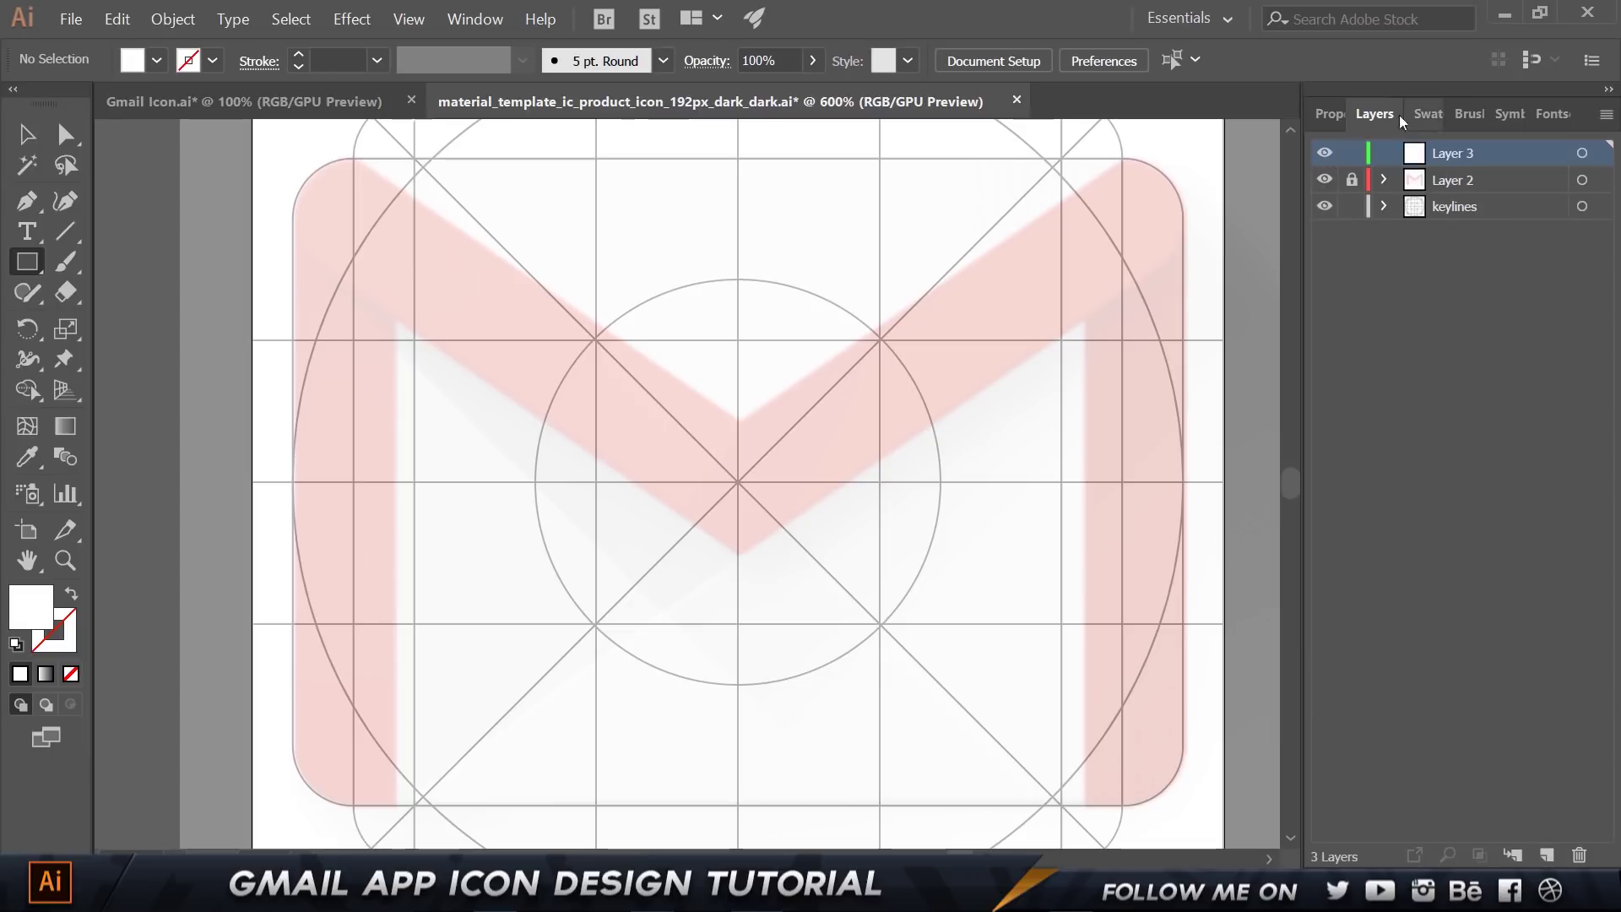
pyautogui.click(1351, 206)
# Draw a rectangle about 21 by 128 pt over the envelope's left red bar, spanning the full height of the horizontal keyline.
pyautogui.moveTo(397, 806)
pyautogui.mouseDown()
pyautogui.moveTo(318, 616)
pyautogui.moveTo(291, 157)
pyautogui.mouseUp()
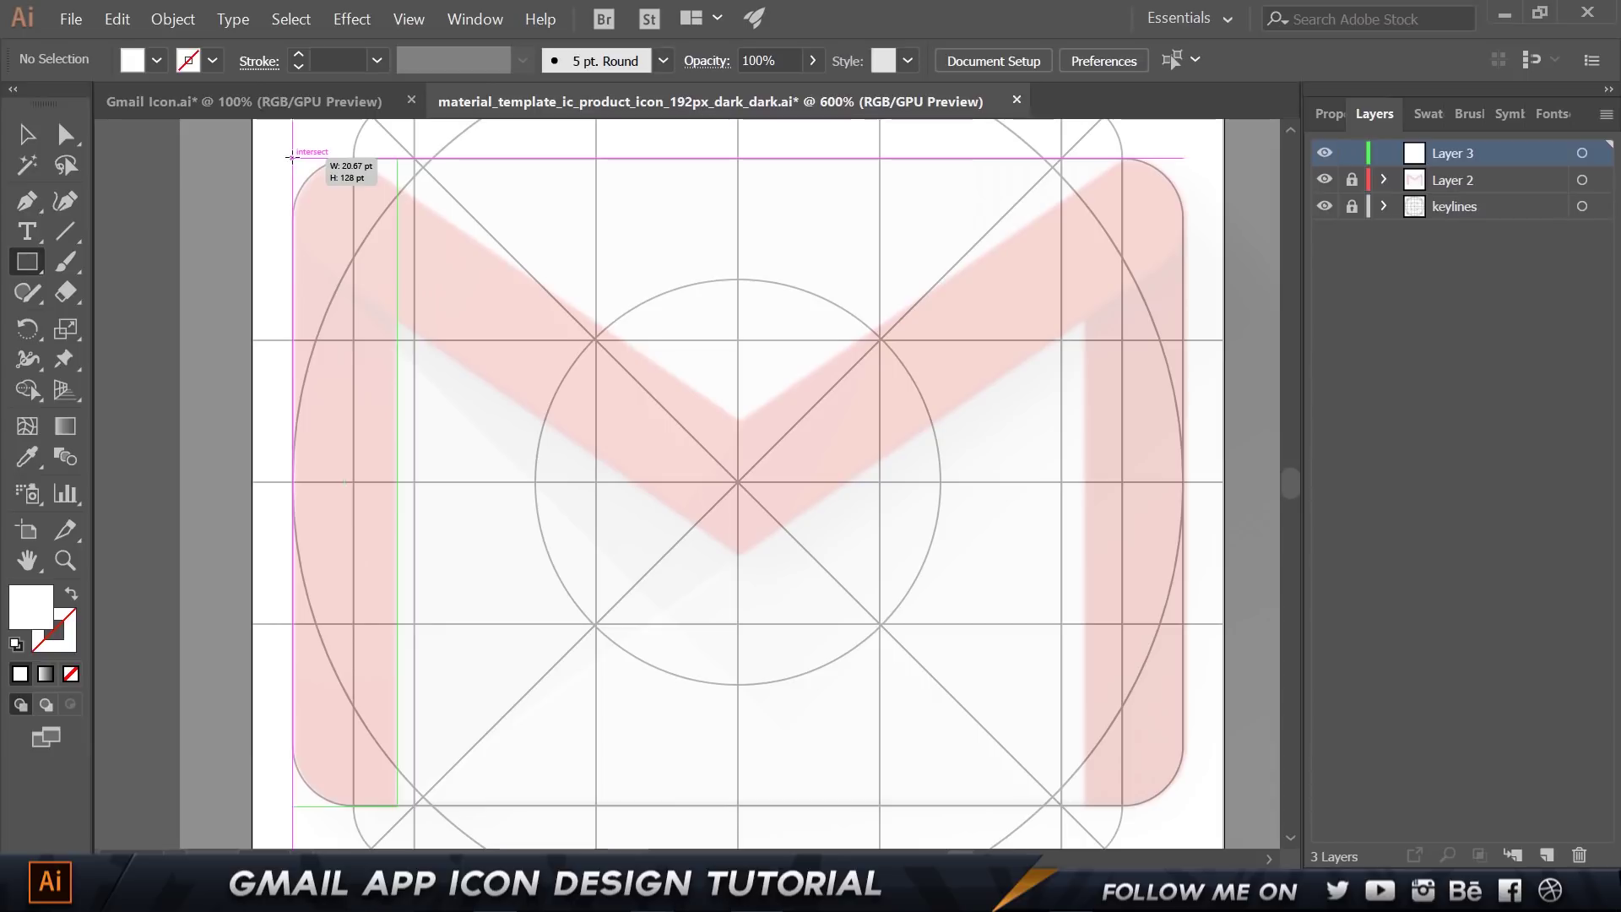
pyautogui.moveTo(291, 157); pyautogui.dragTo(291, 157)
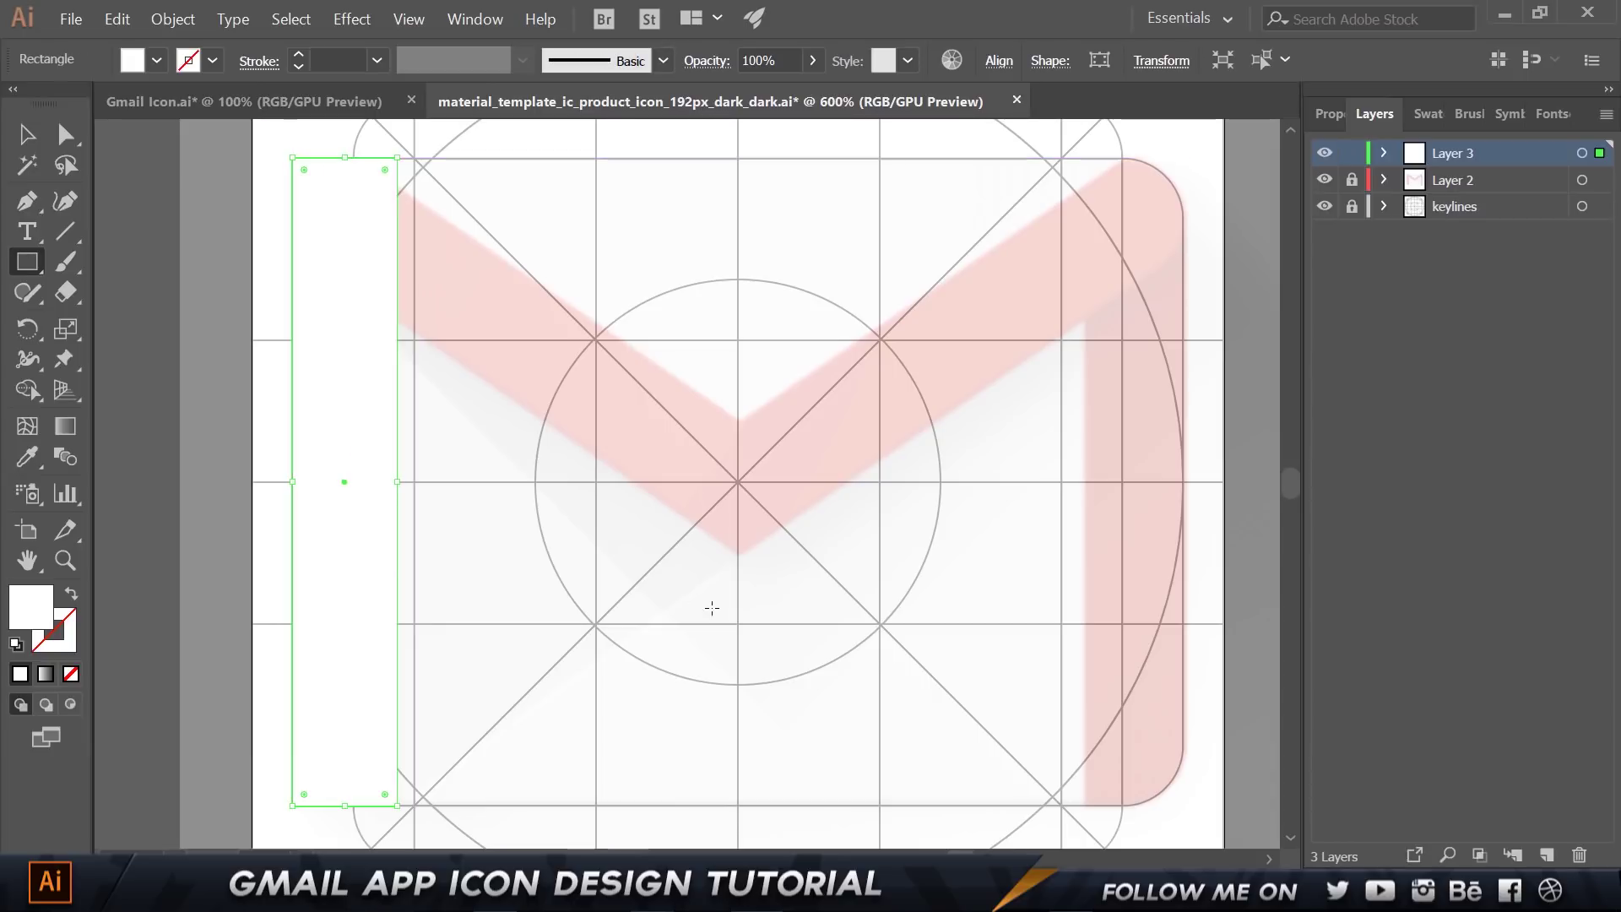
pyautogui.press('v')
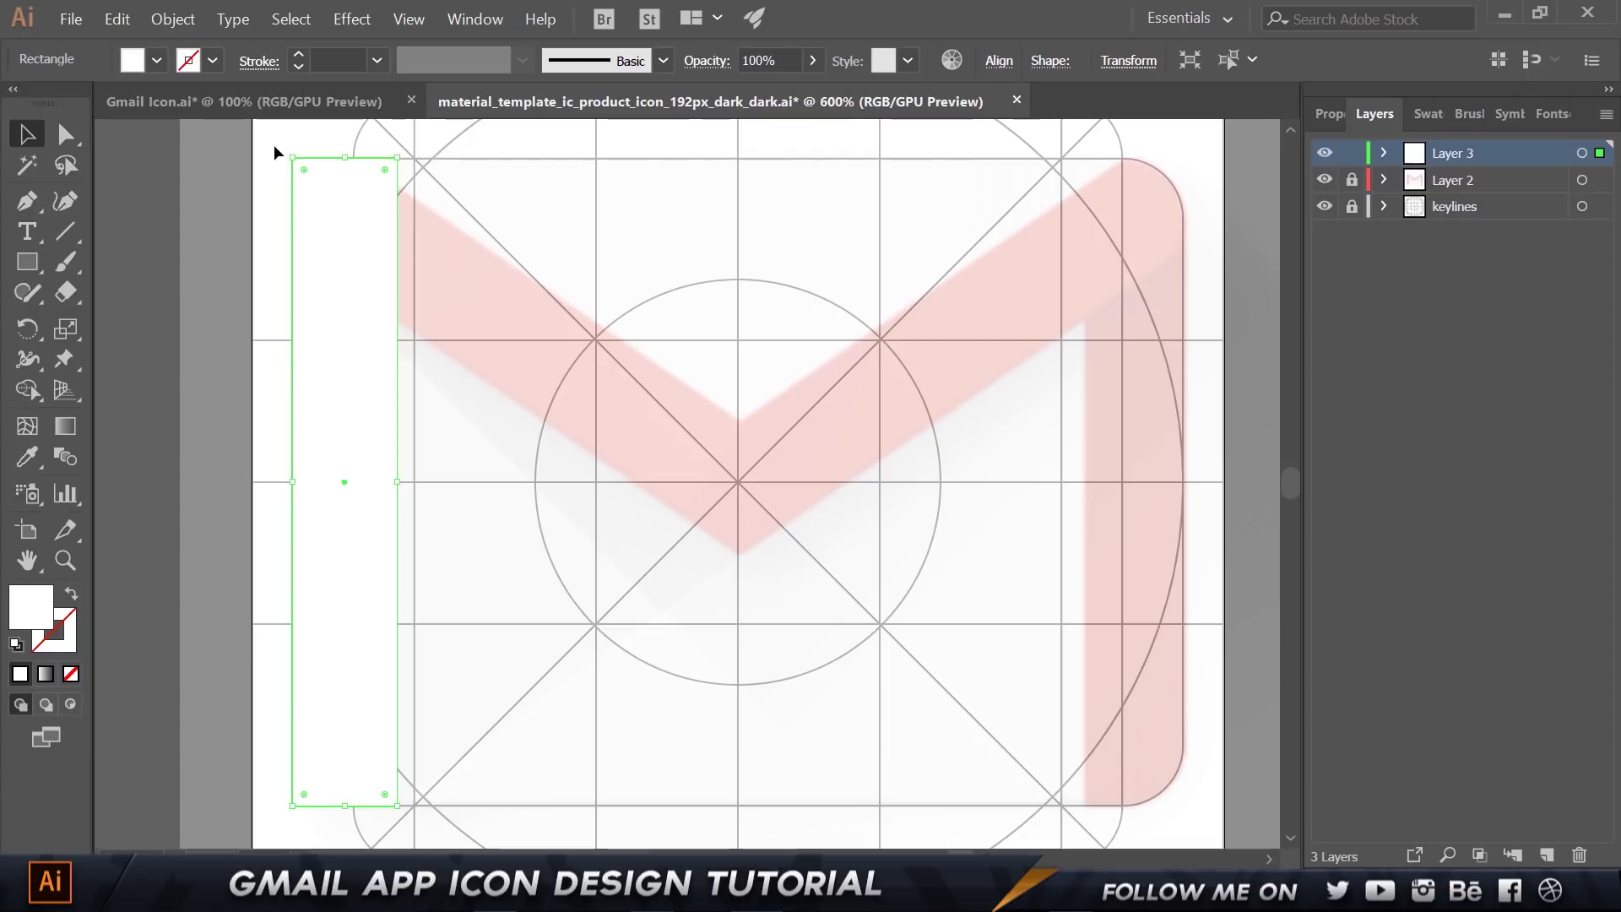
# Round the two outer left corners of the rectangle to a 12 pt radius.
pyautogui.moveTo(66, 133); pyautogui.dragTo(109, 143)
pyautogui.moveTo(266, 137); pyautogui.dragTo(321, 201)
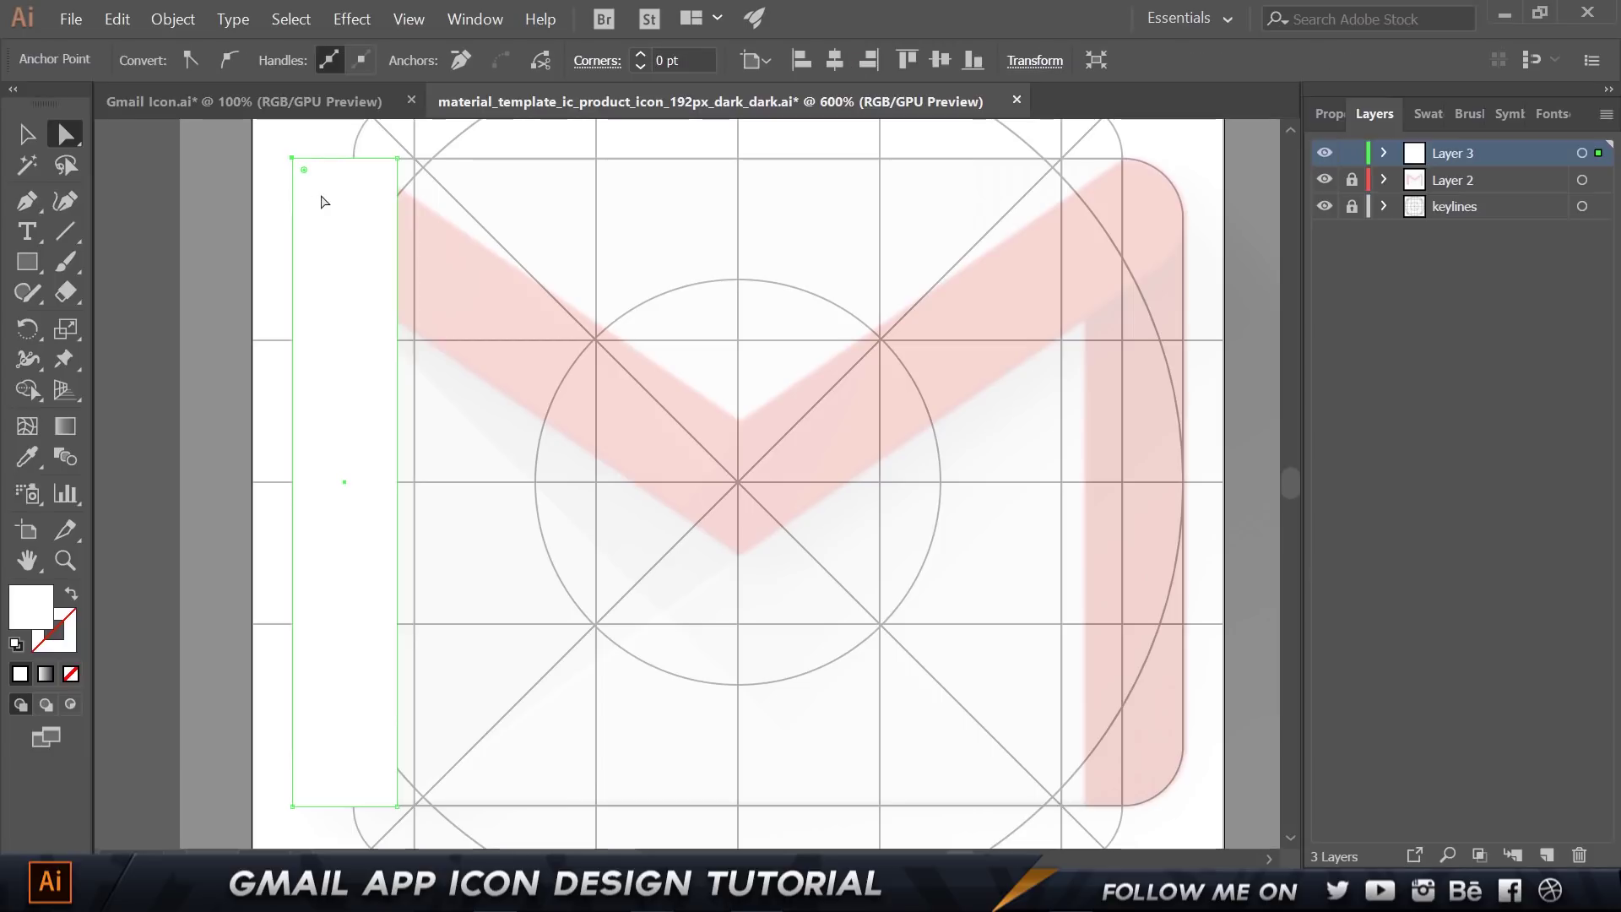
pyautogui.moveTo(264, 775); pyautogui.dragTo(321, 840)
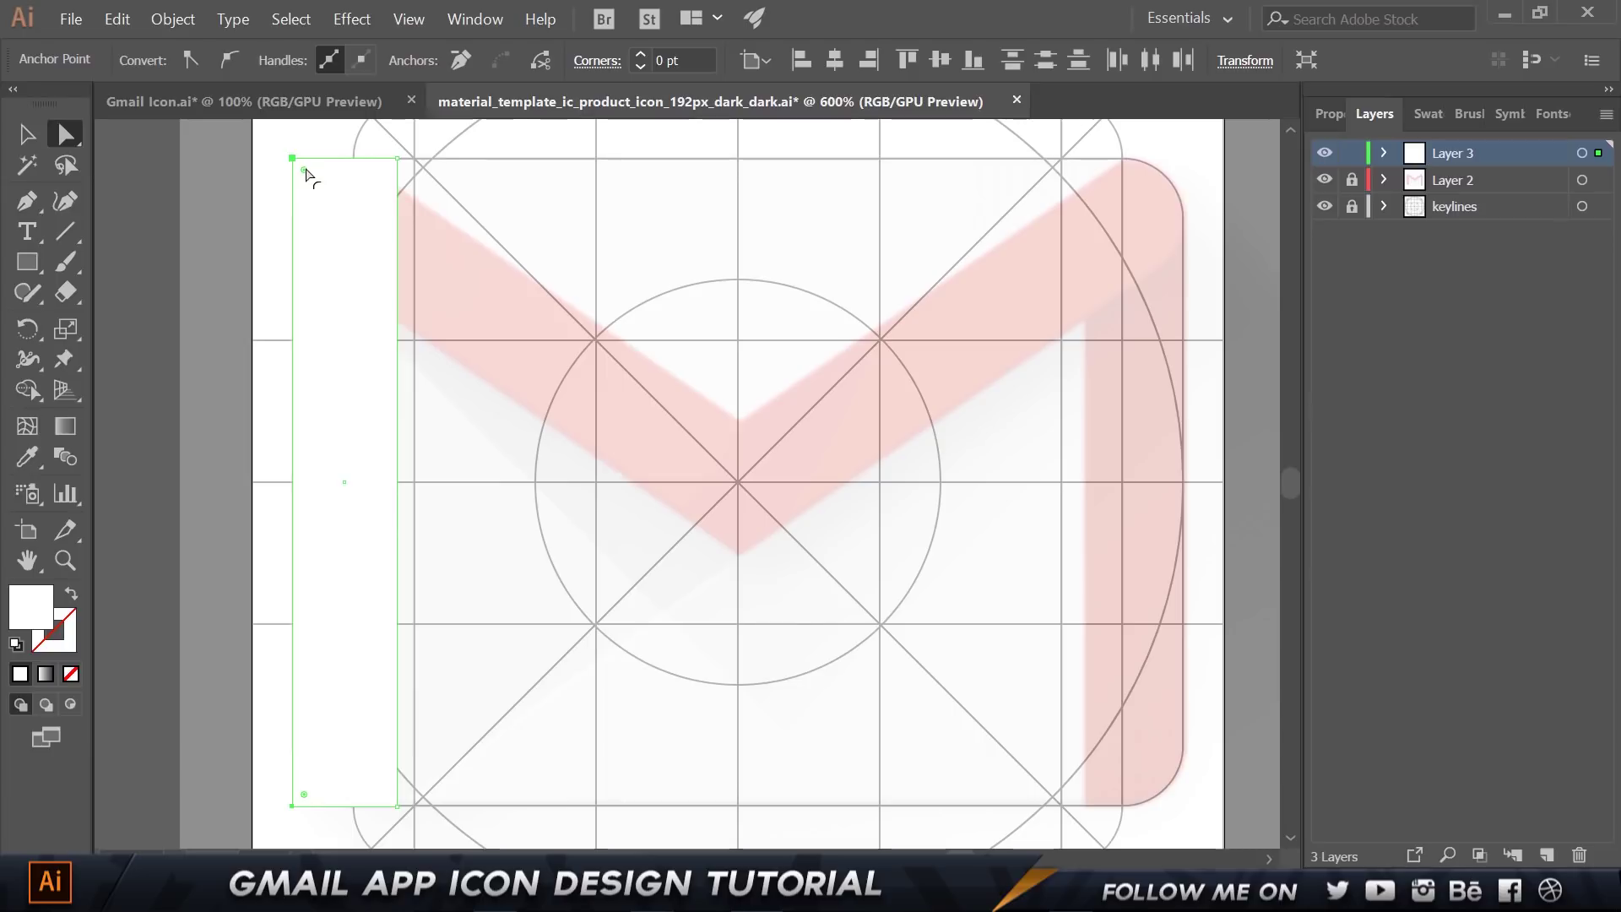
pyautogui.moveTo(306, 172); pyautogui.dragTo(362, 226)
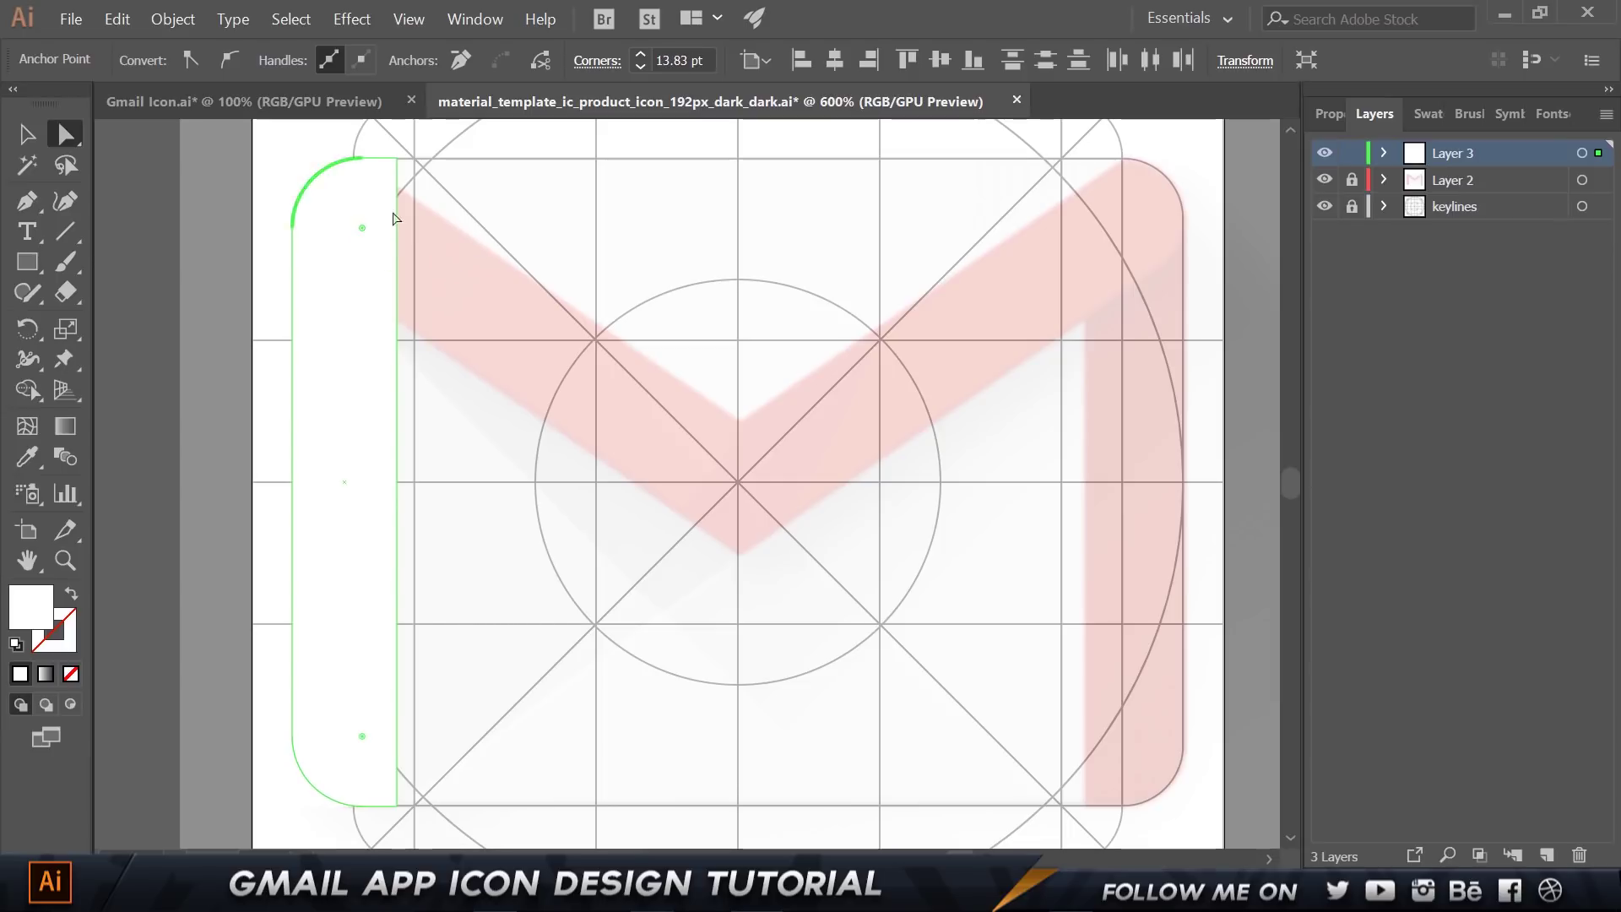
pyautogui.tripleClick(699, 60)
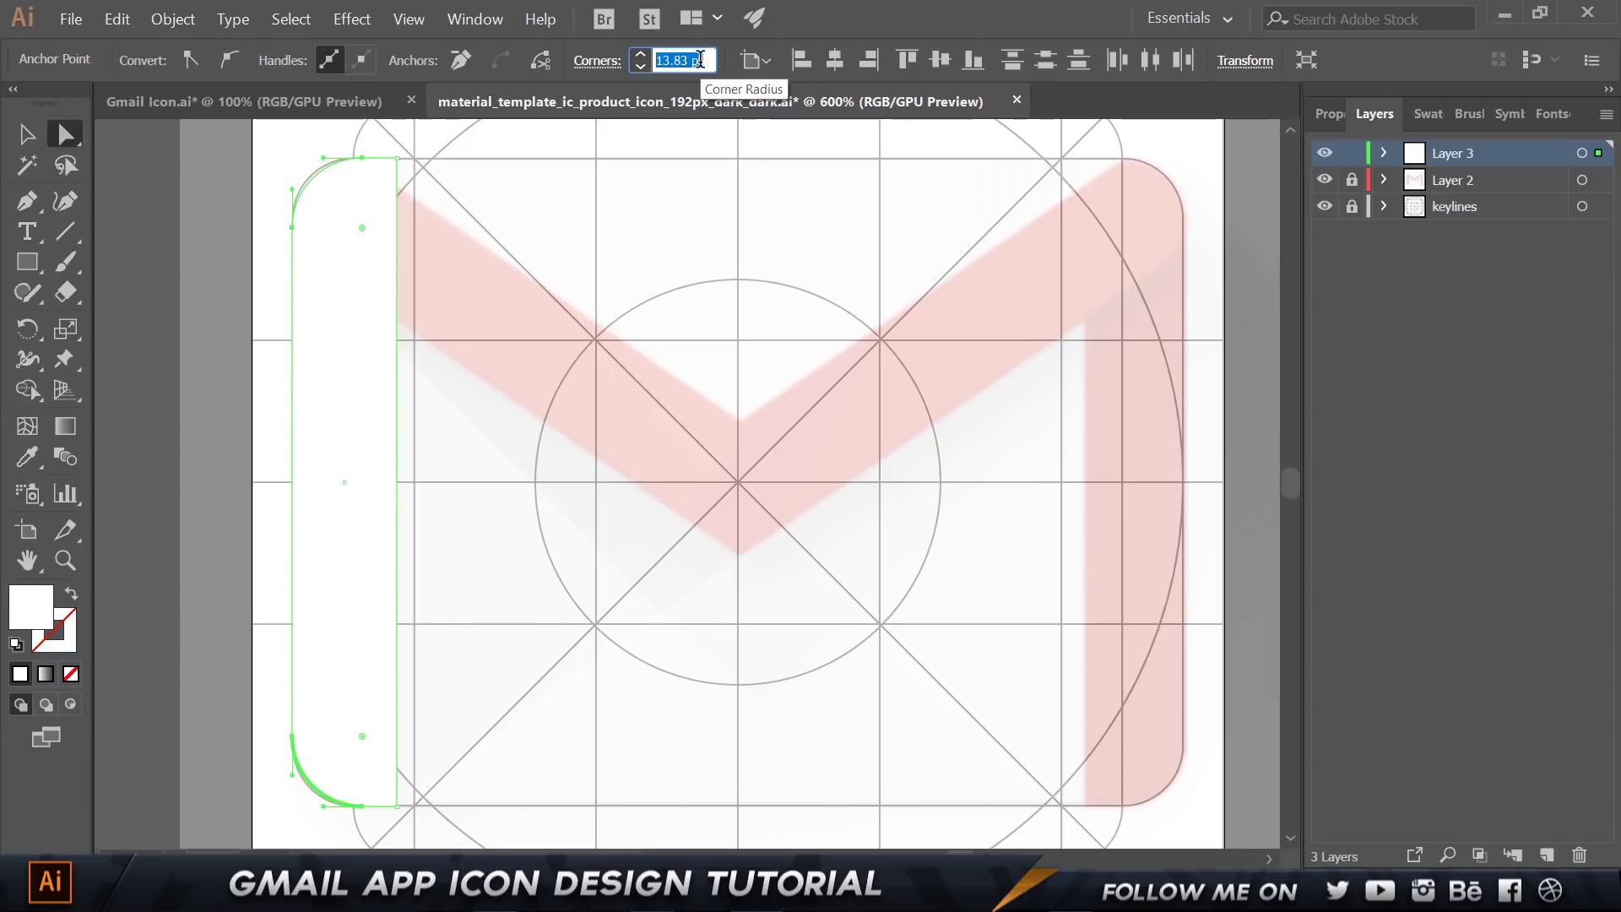
pyautogui.write('12')
pyautogui.press('Return')
pyautogui.press('v')
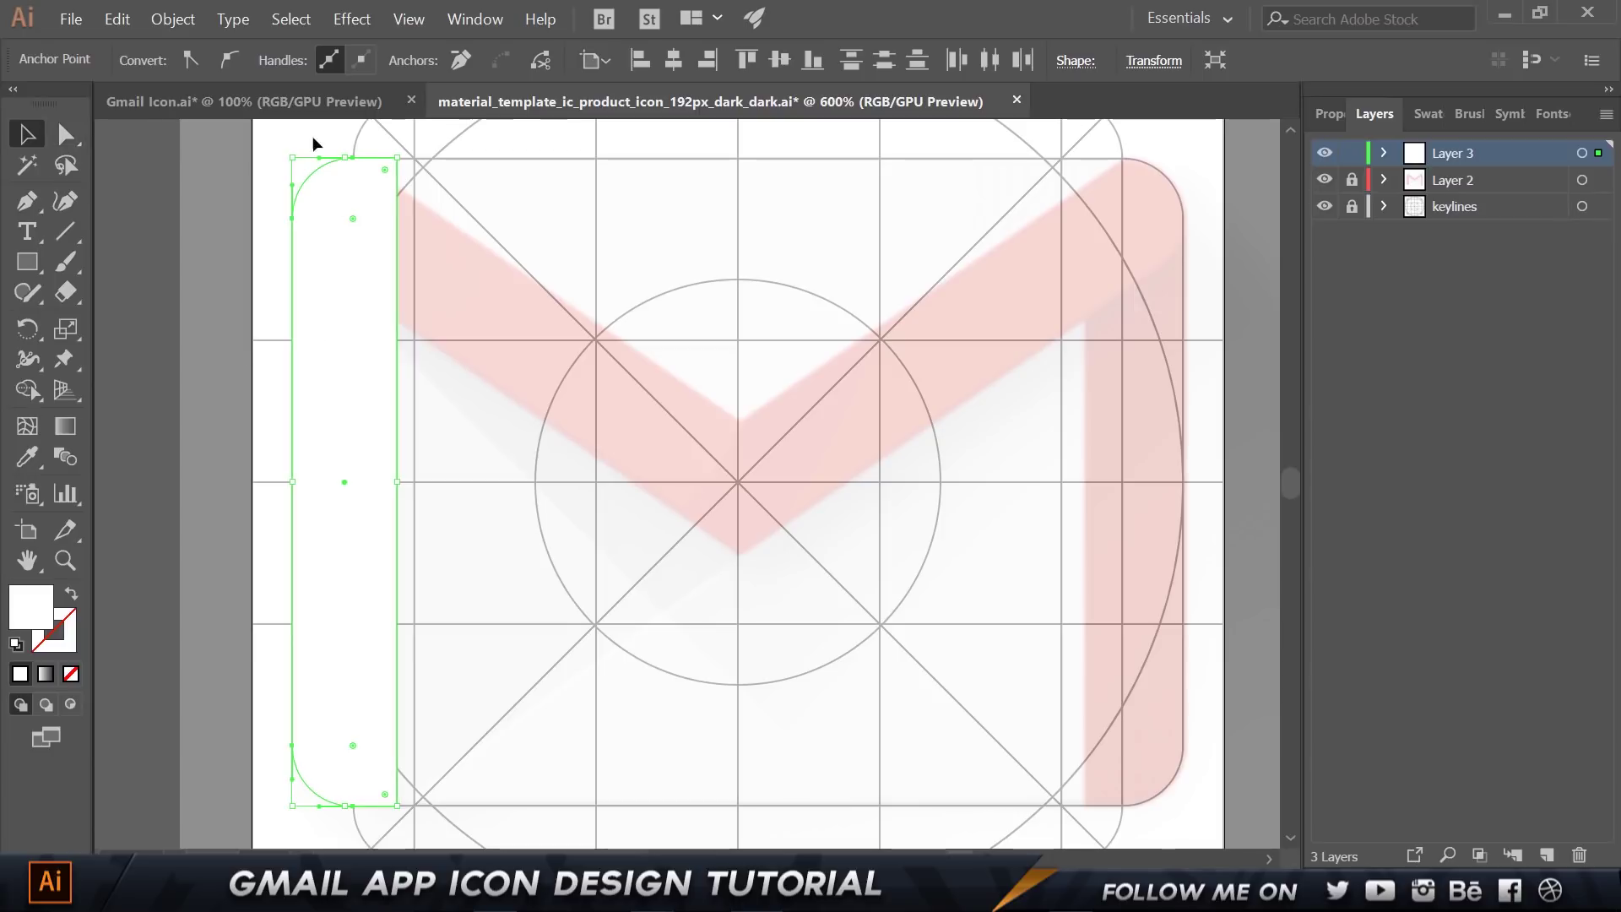
# Switch to the Gmail Icon document, sample the red of its left bar and get the hex code D24C3F.
pyautogui.click(287, 102)
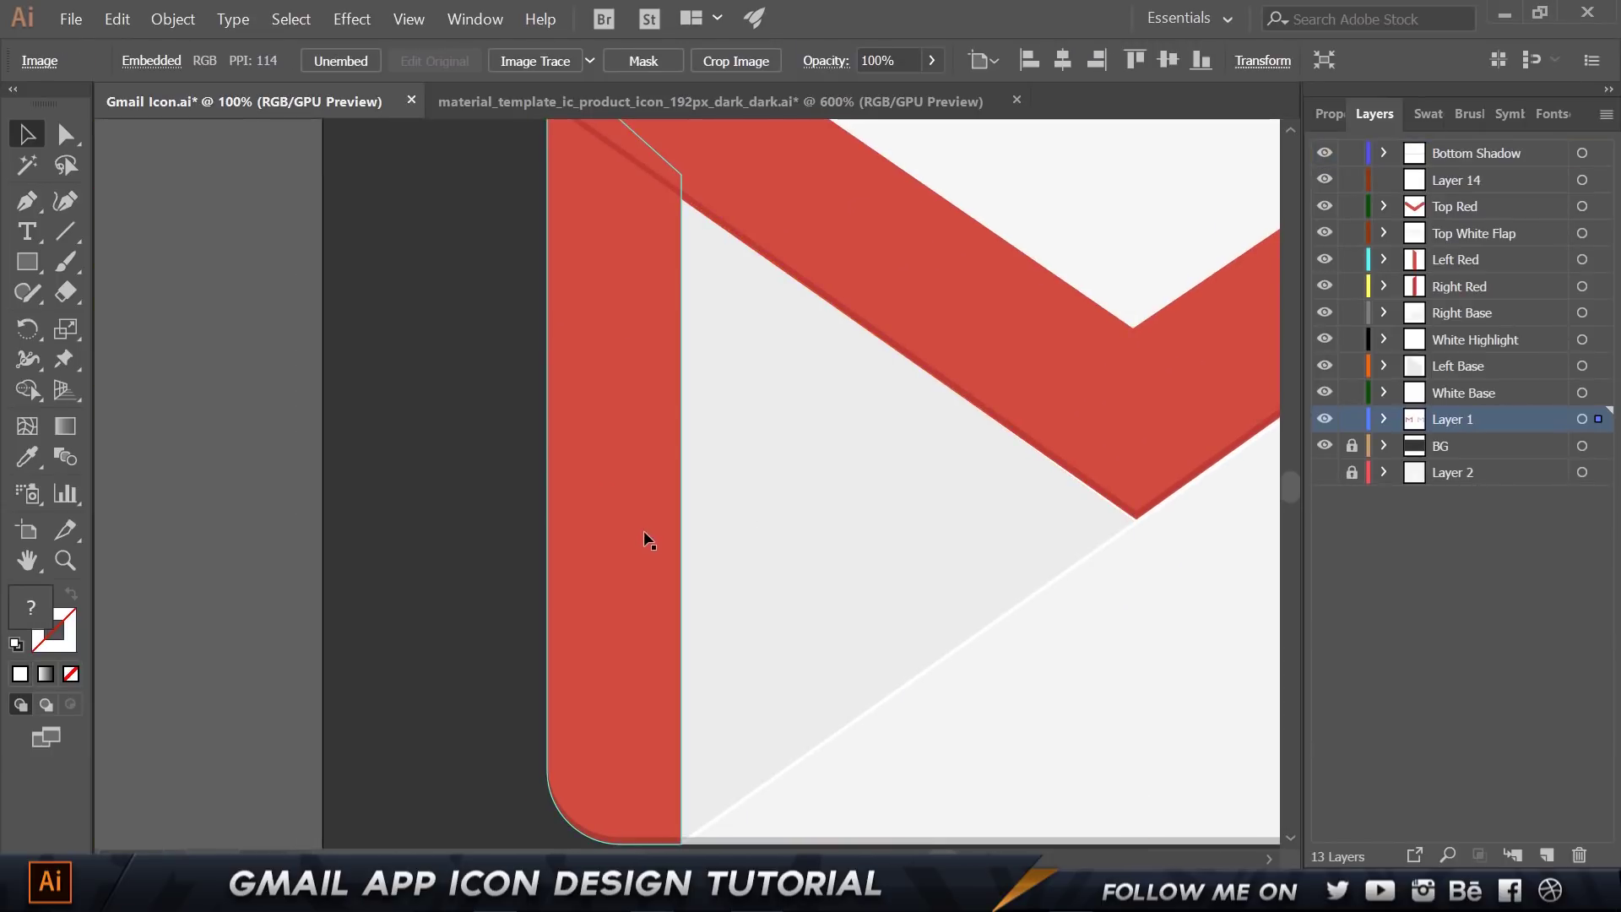
pyautogui.press('i')
pyautogui.click(658, 435)
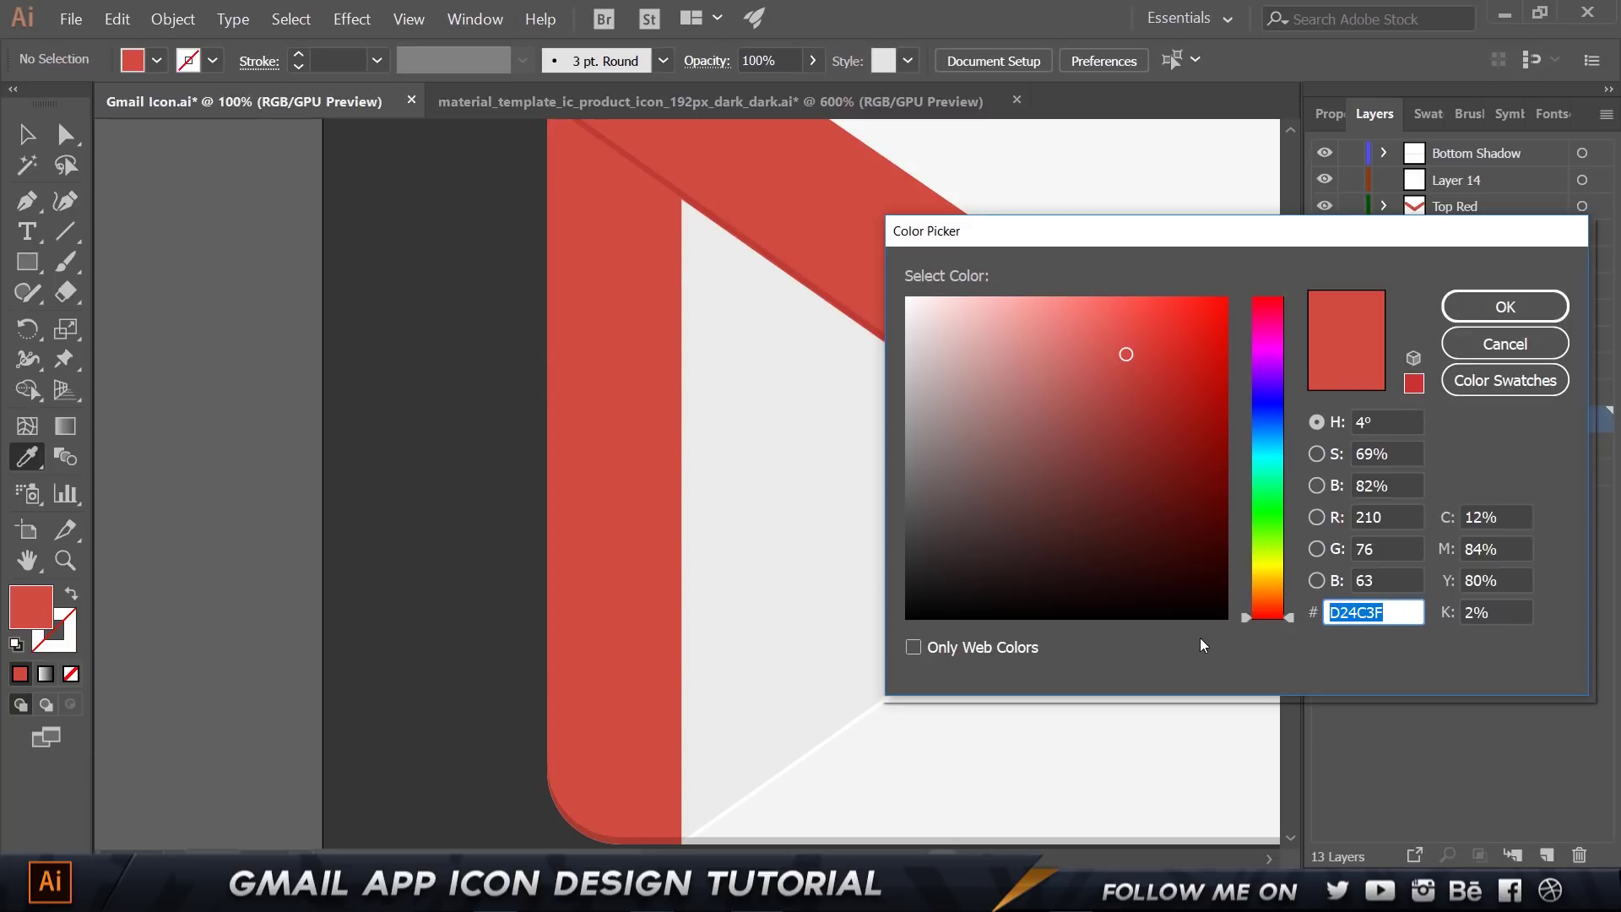
pyautogui.click(1462, 306)
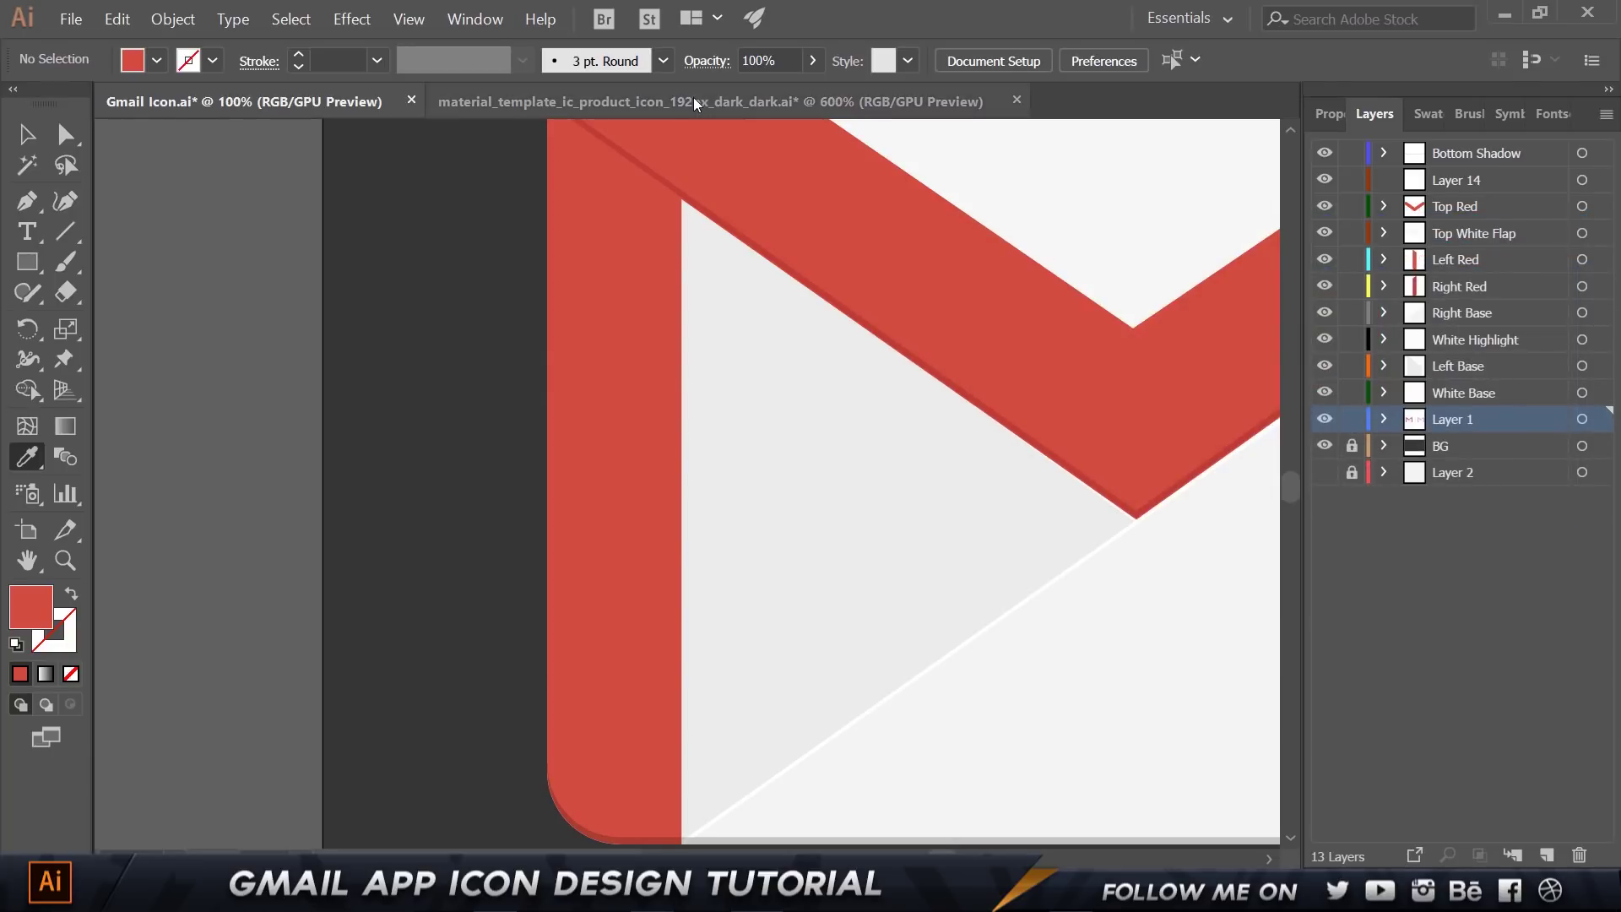
# Return to the icon template document and fill the left rounded bar with red D24C3F.
pyautogui.hotkey('ctrl', 'Tab')
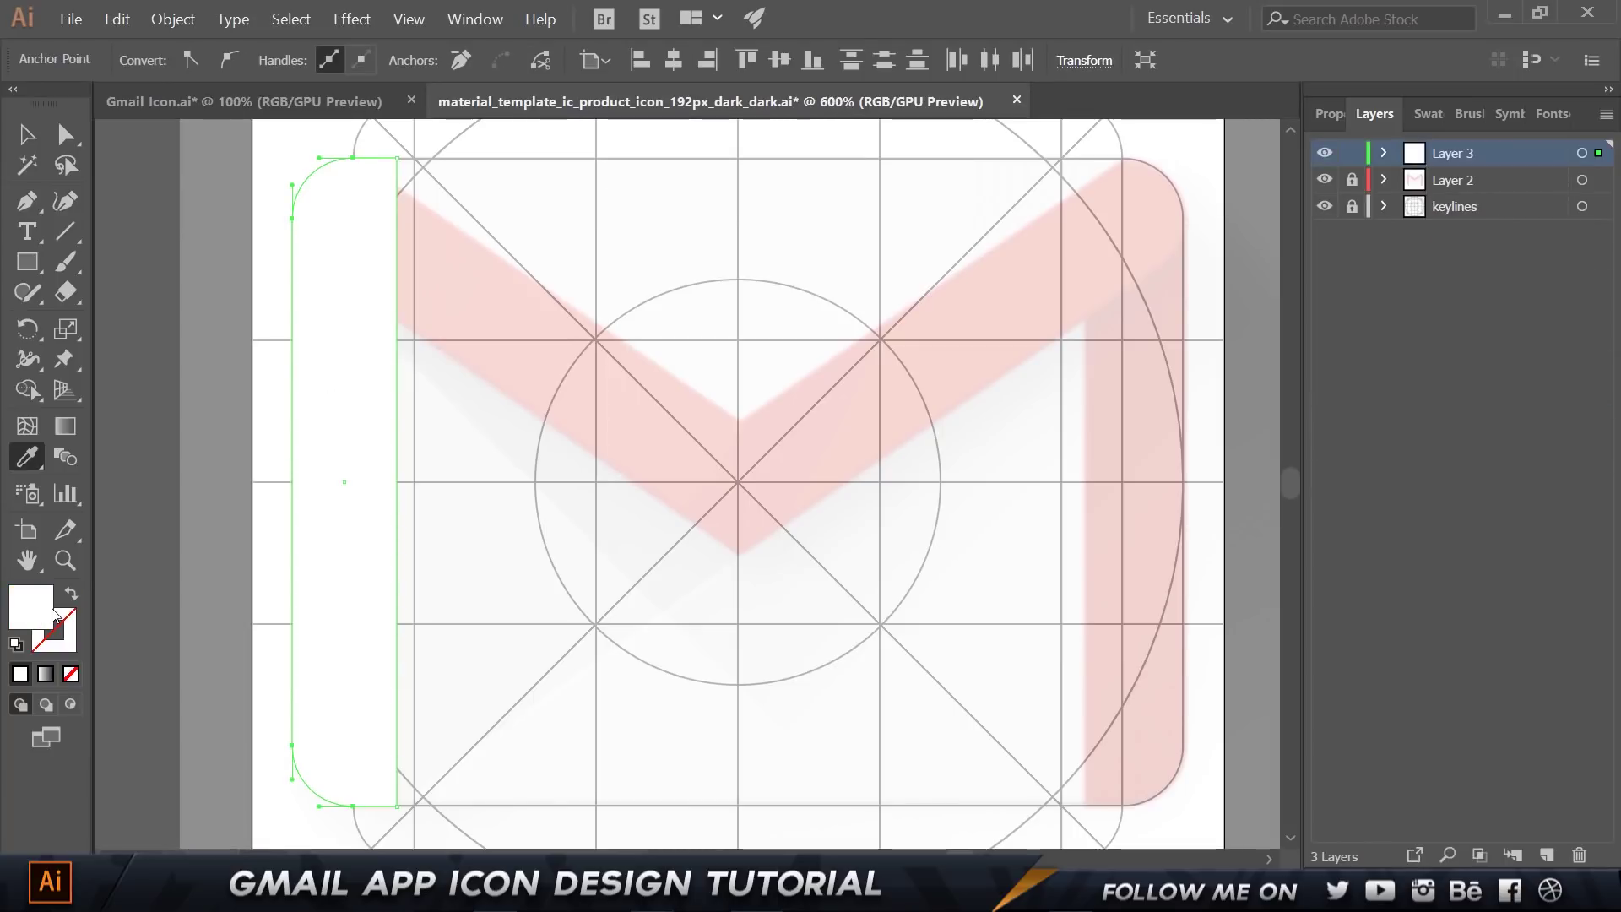
pyautogui.doubleClick(33, 615)
pyautogui.write('D24C3F')
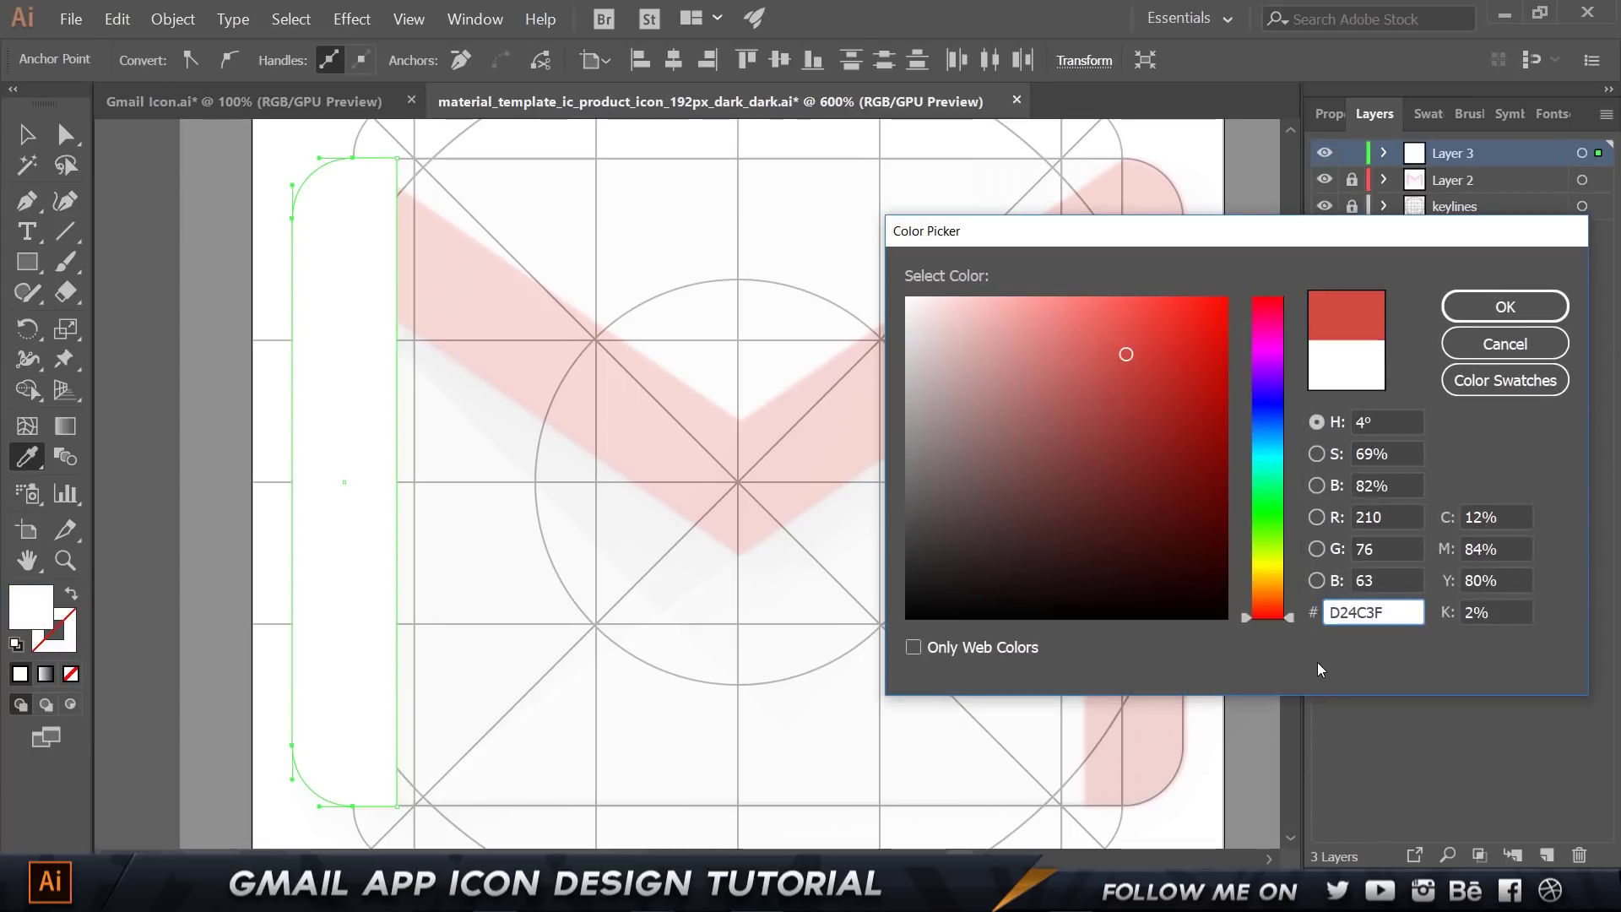
pyautogui.press('Return')
pyautogui.press('v')
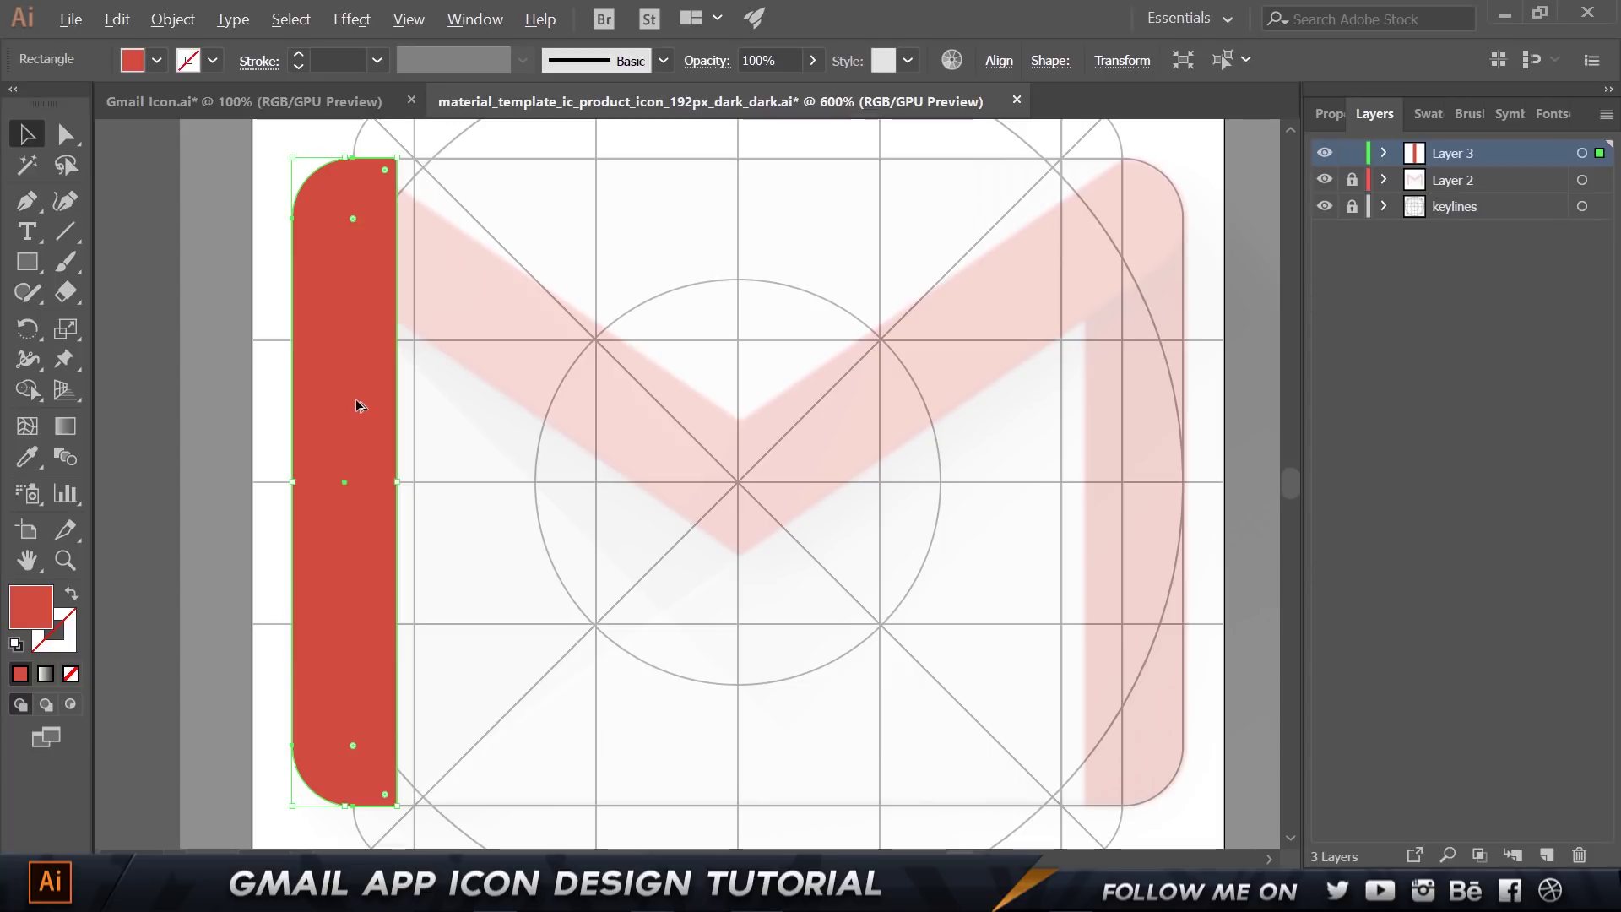
# Duplicate the red bar horizontally into the middle of the icon and reflect the copy across the vertical axis.
pyautogui.moveTo(346, 408); pyautogui.dragTo(701, 413)
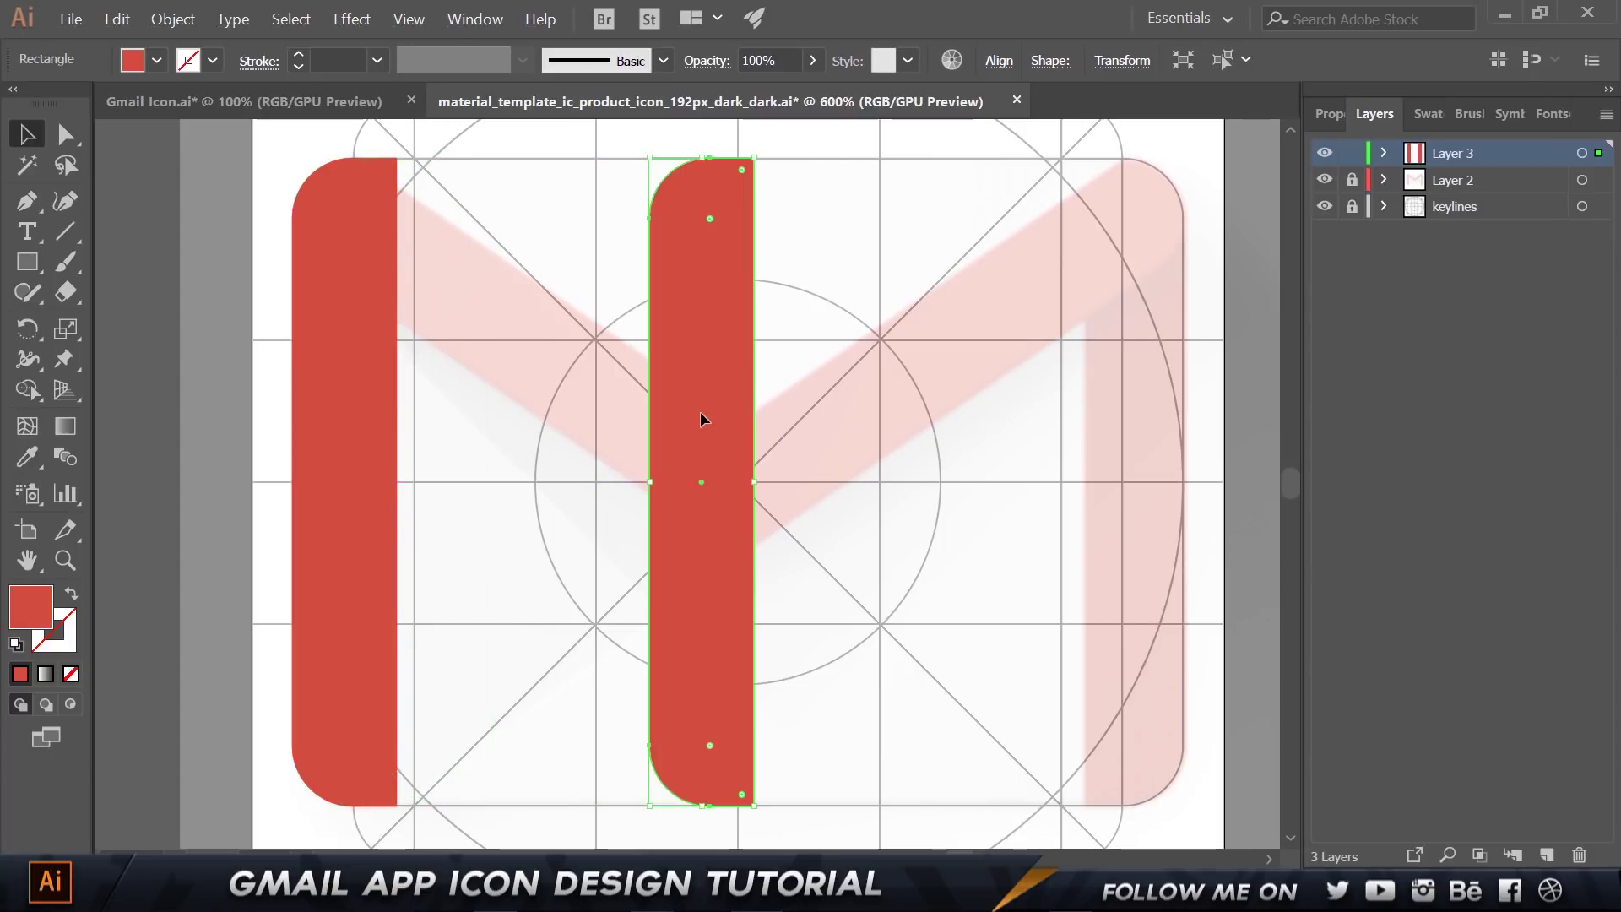
pyautogui.rightClick(701, 414)
pyautogui.moveTo(770, 685)
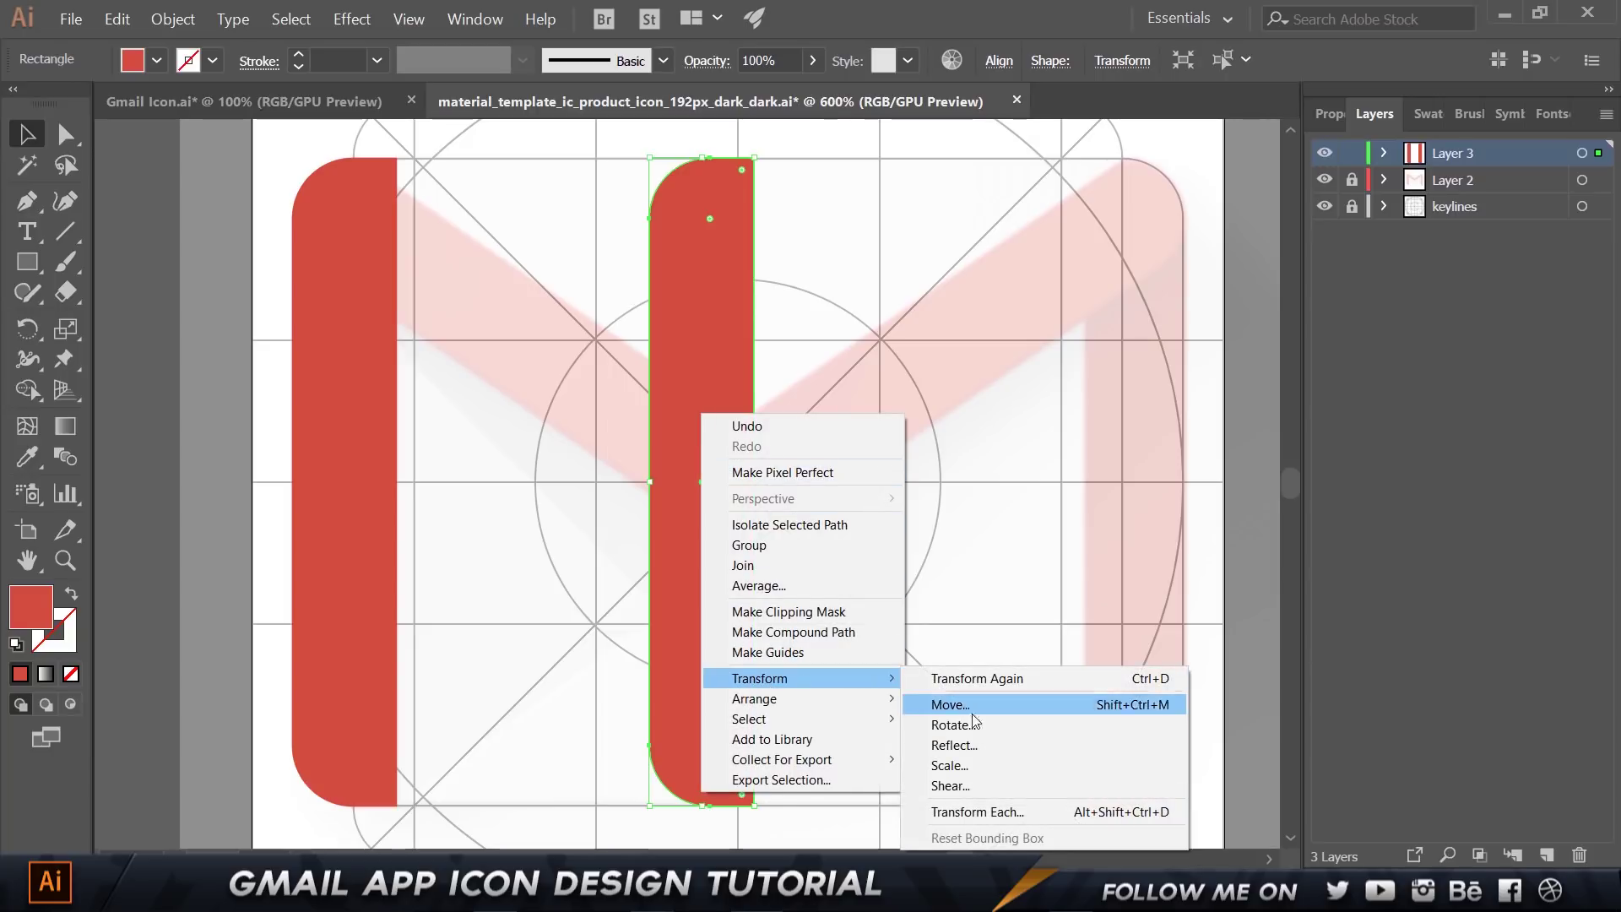
pyautogui.click(970, 746)
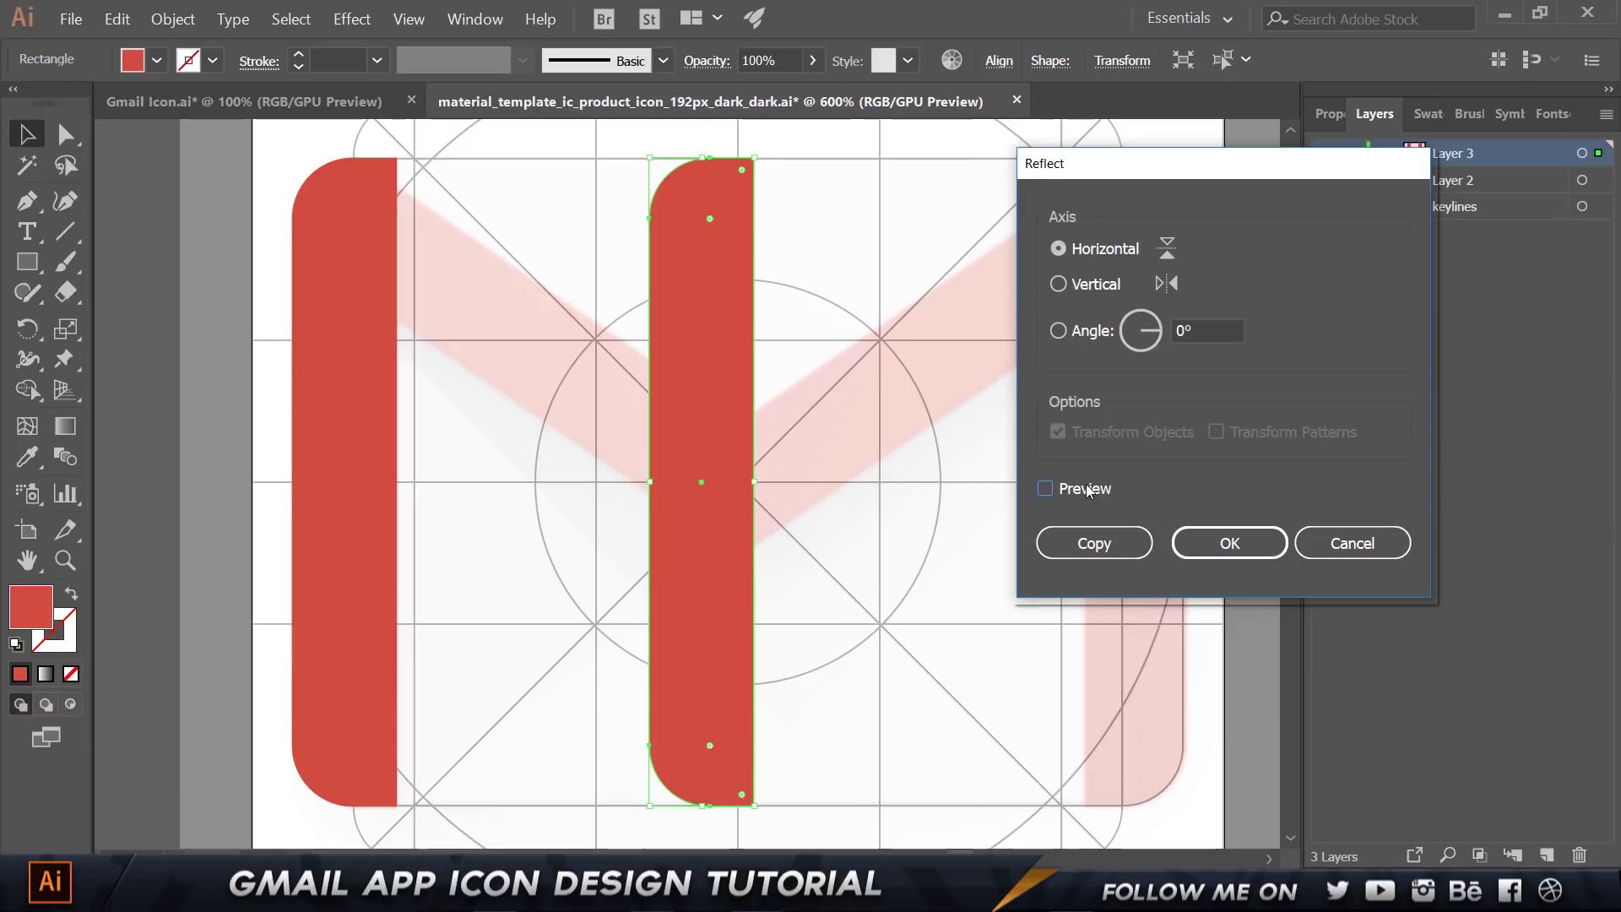
pyautogui.click(1087, 491)
pyautogui.click(1089, 286)
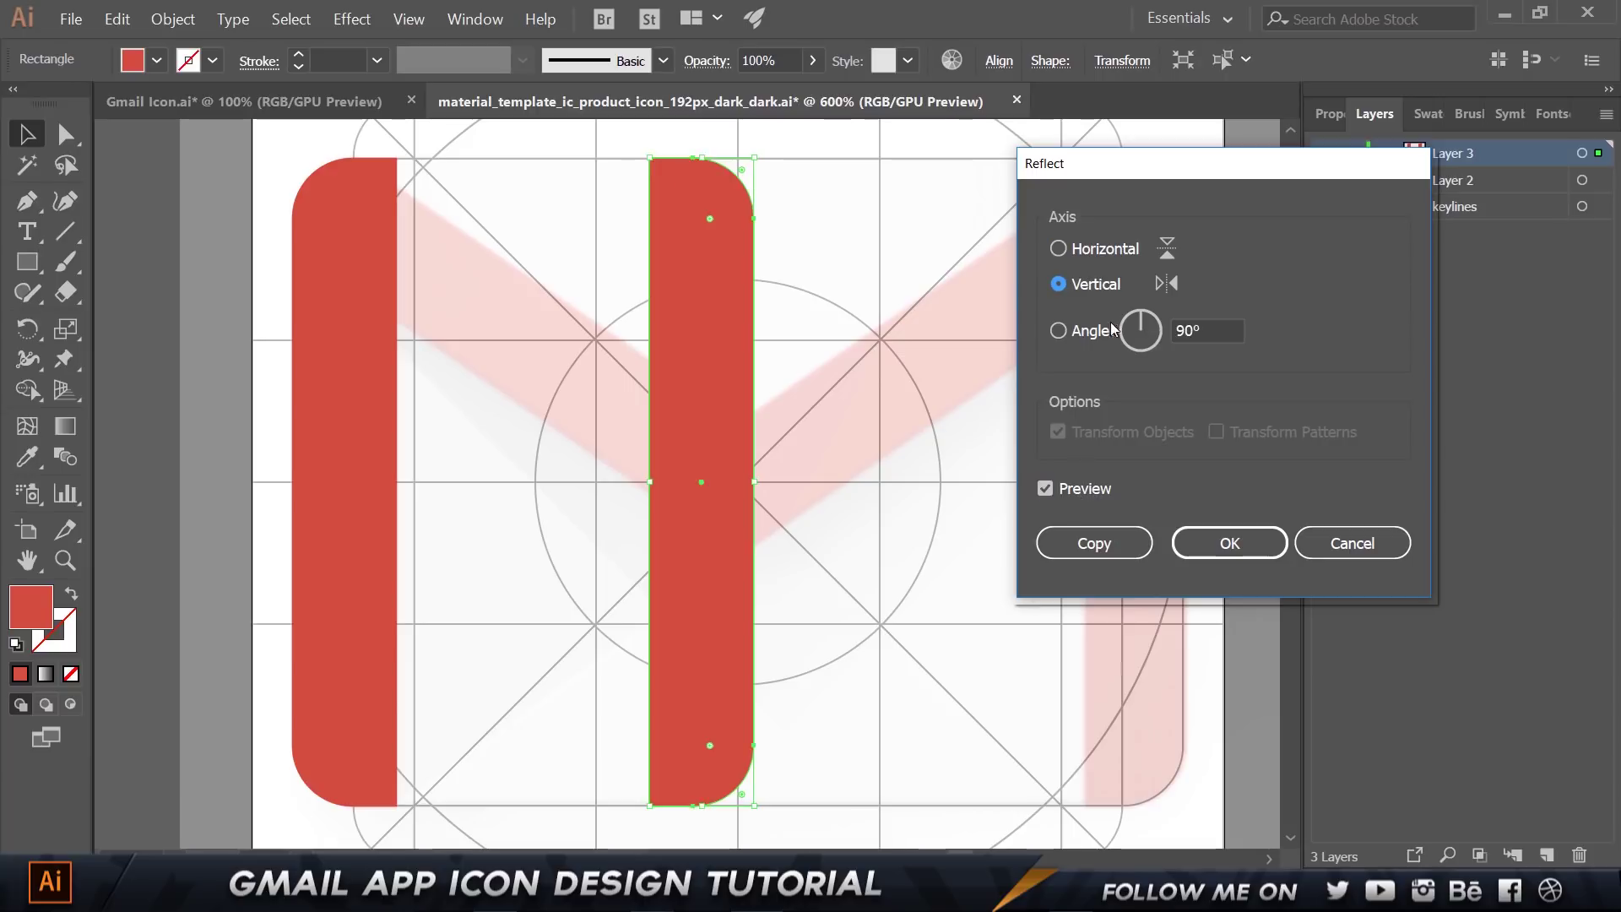
pyautogui.click(1225, 544)
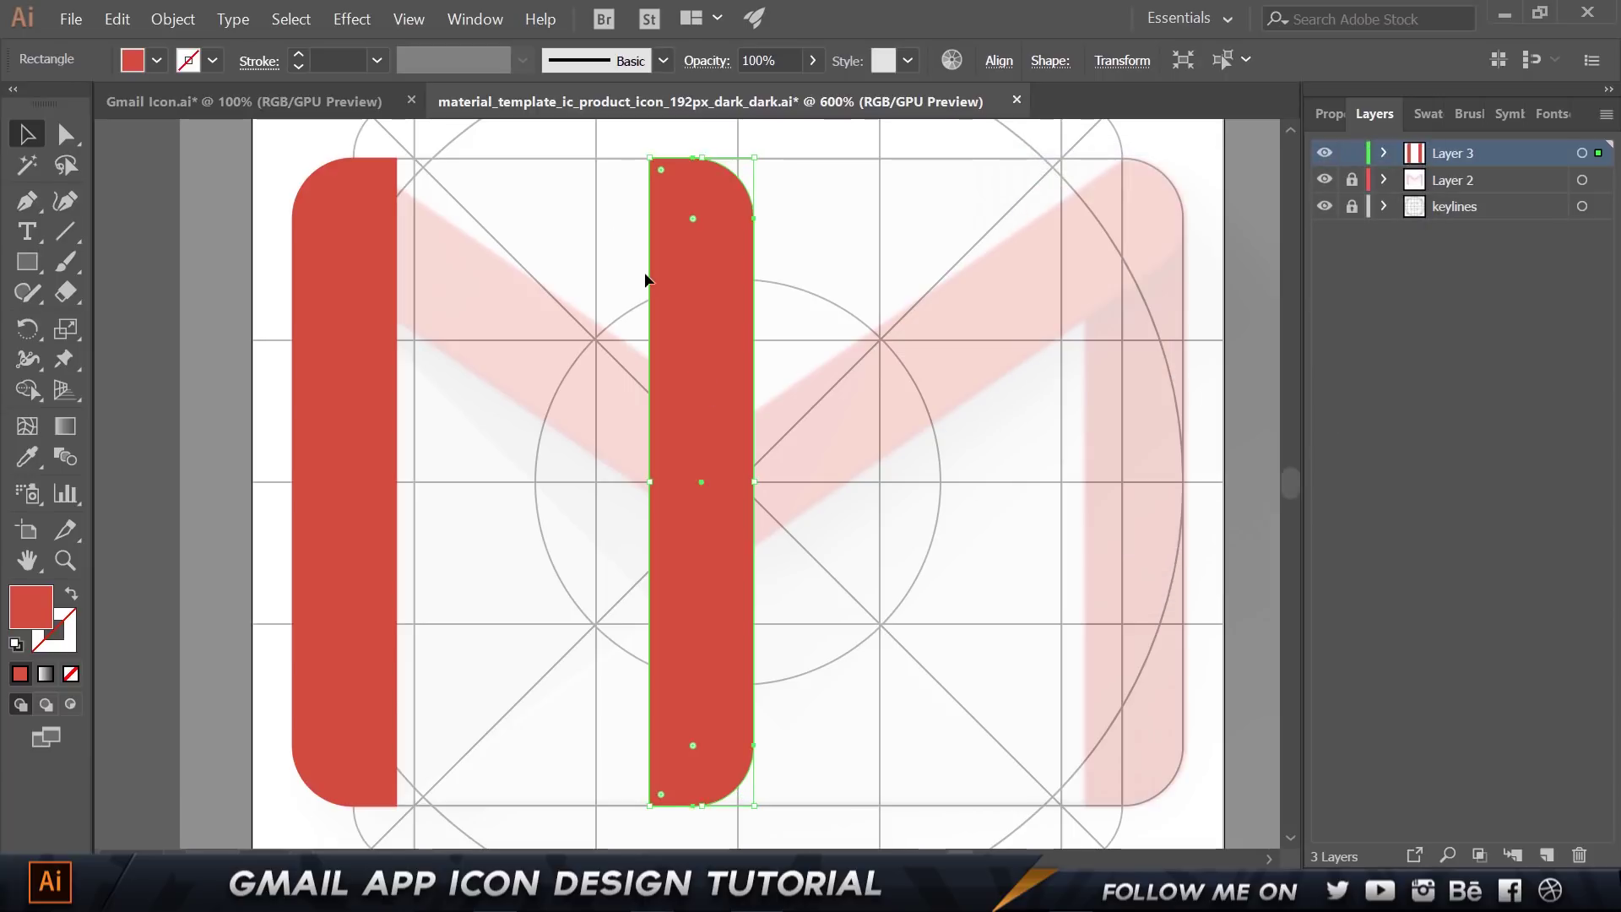
# Move the reflected bar over the envelope's right side, aligning its rounded edge with the right keyline.
pyautogui.moveTo(668, 289); pyautogui.dragTo(1123, 356)
pyautogui.scroll(5, 1197, 292)
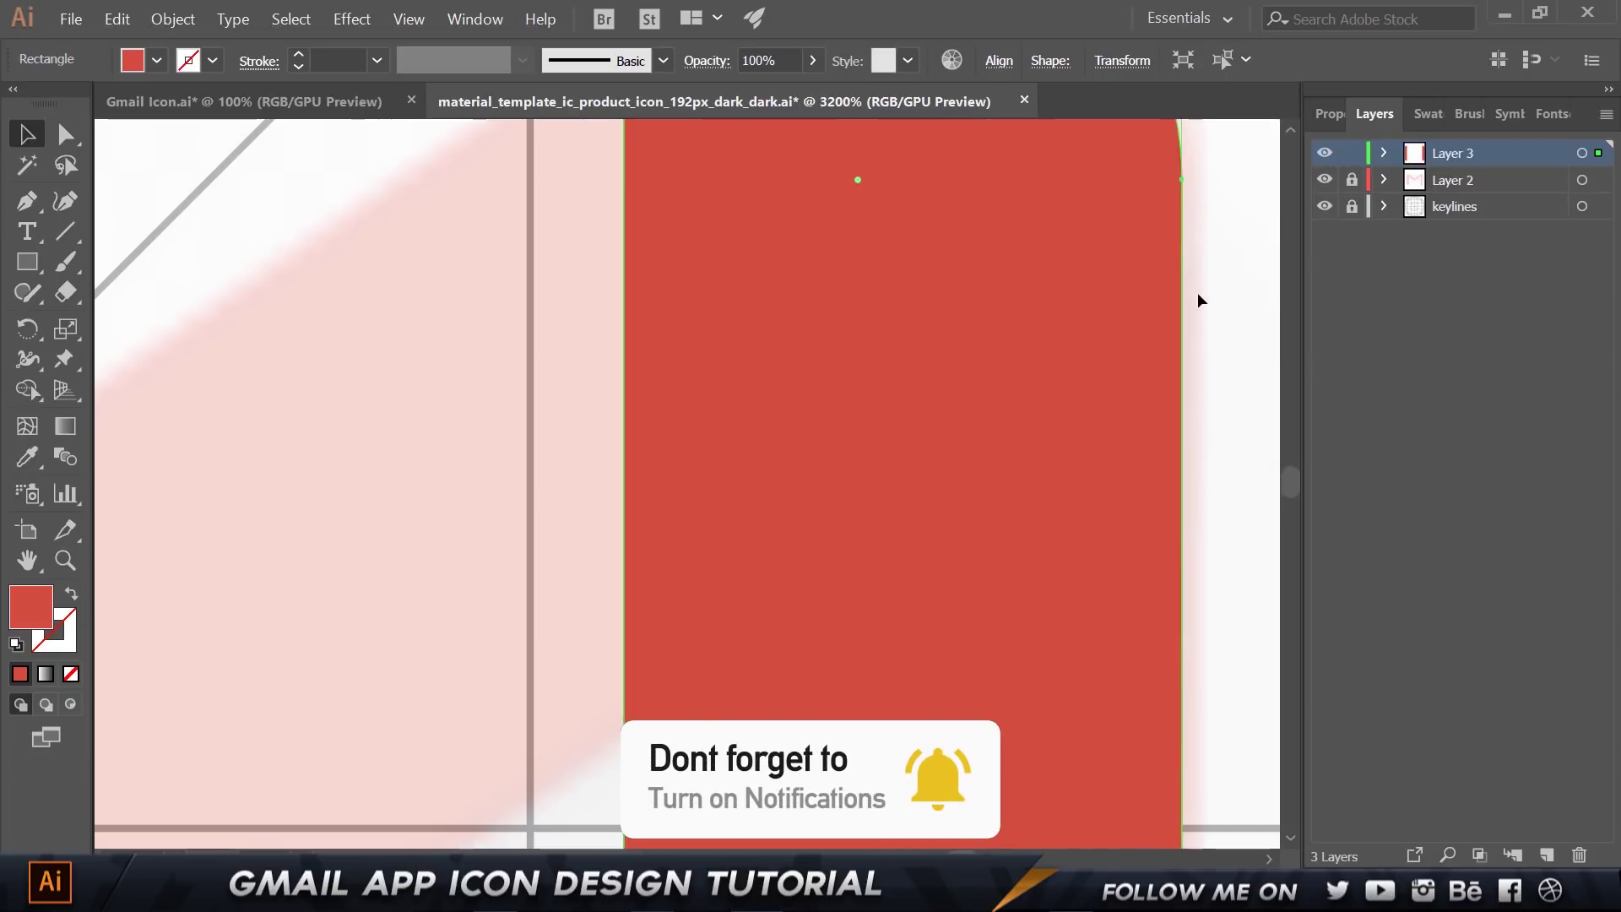
pyautogui.scroll(5, 1194, 295)
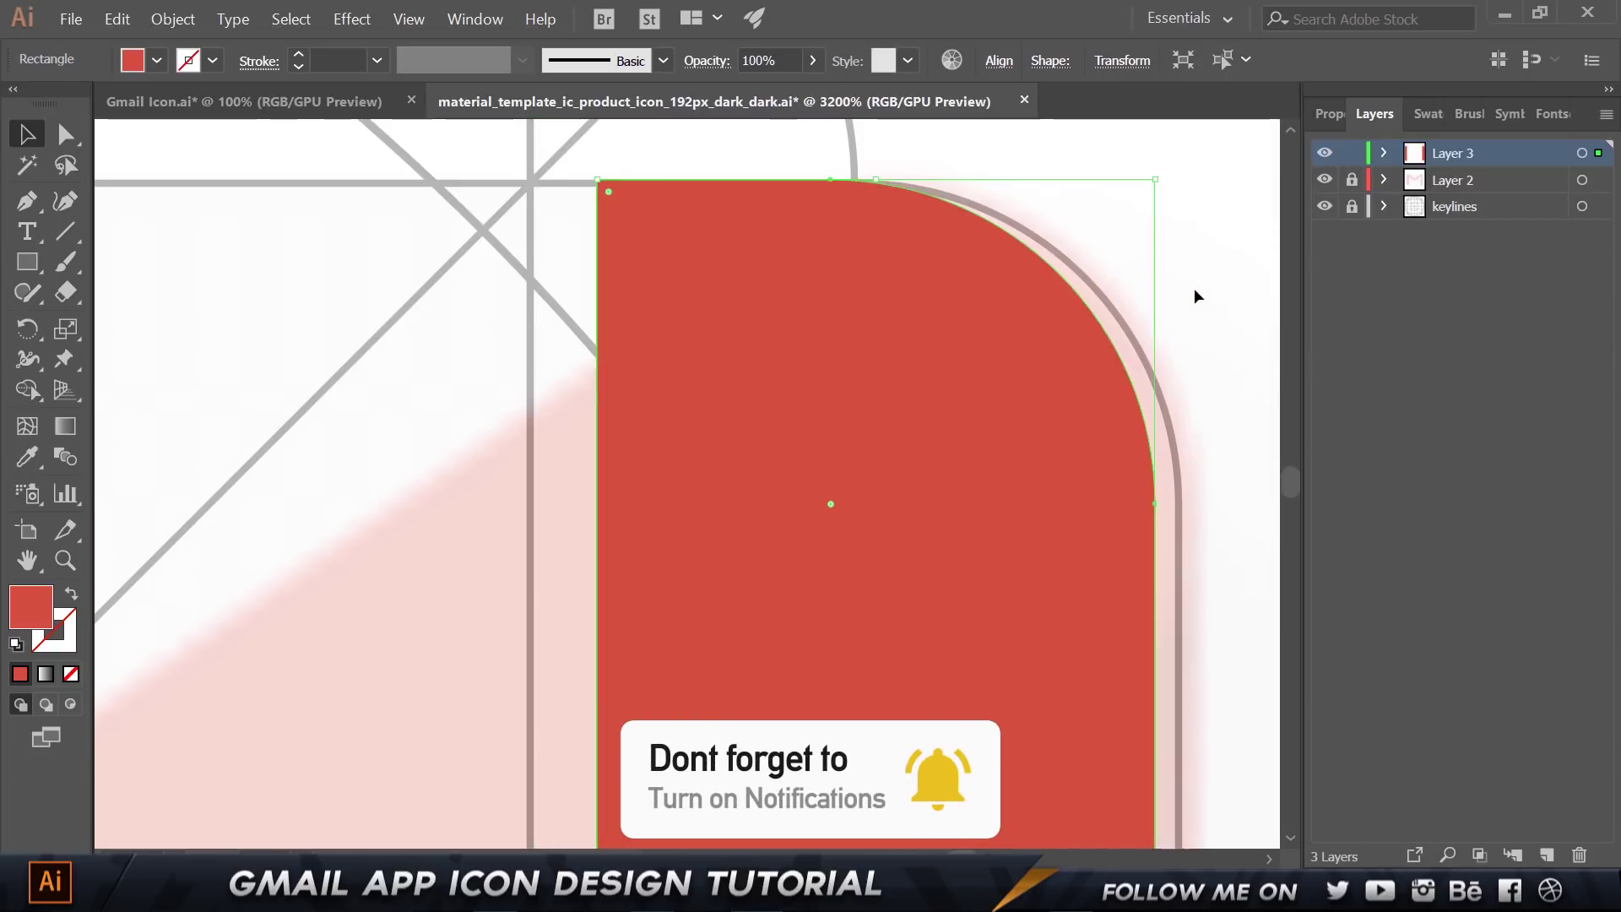
pyautogui.scroll(-5, 904, 286)
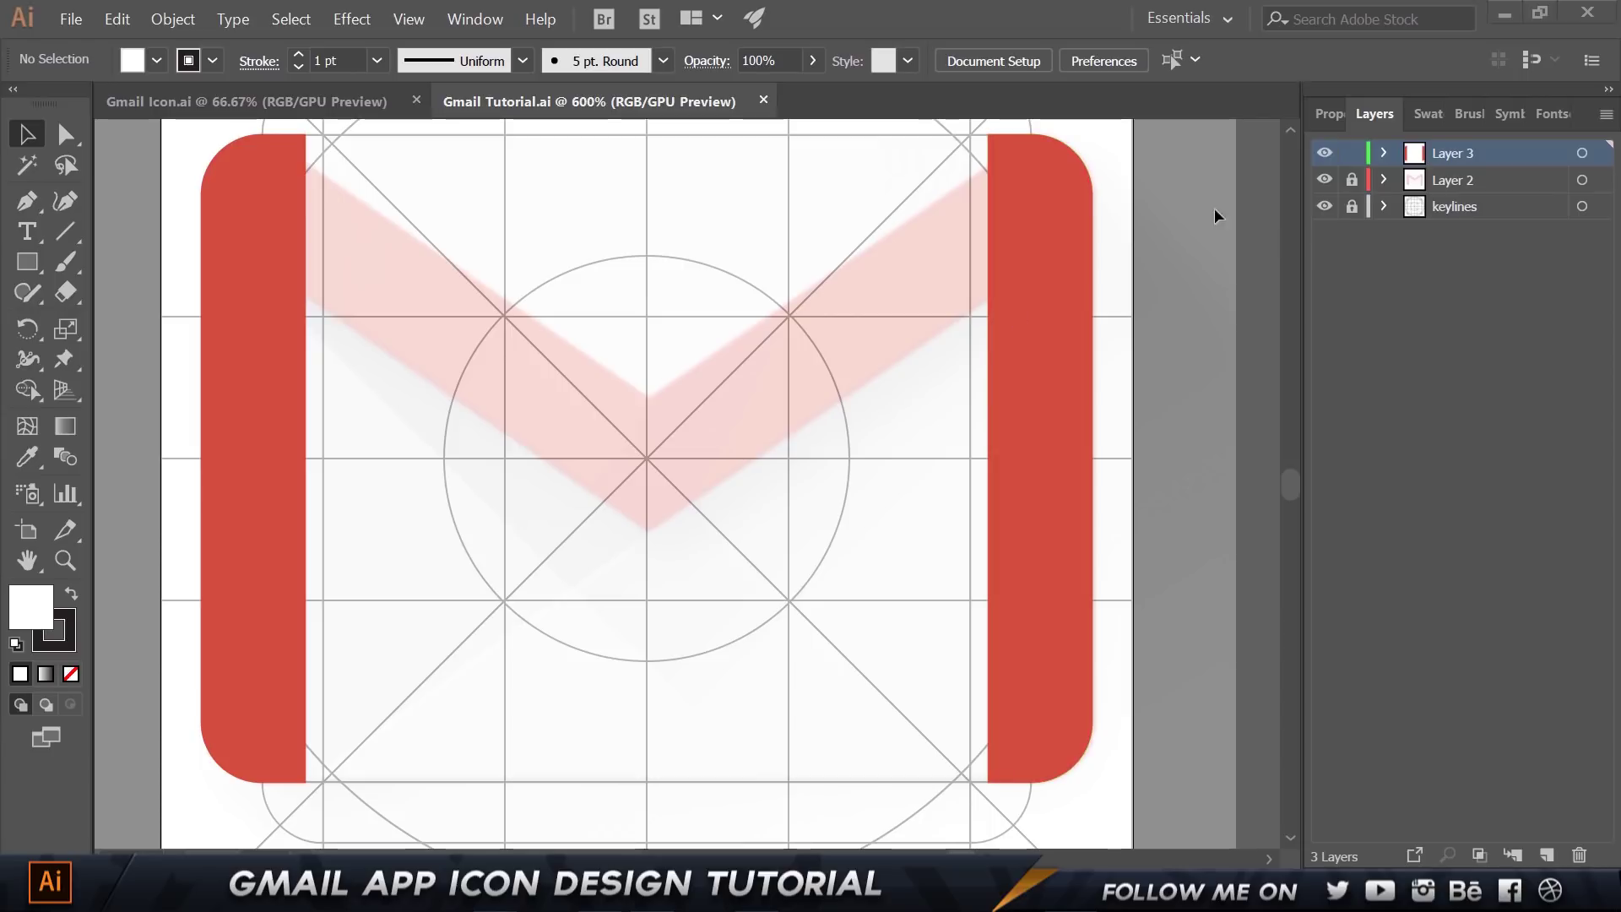
# Create a new top layer and move the left red bar onto it in the same position.
pyautogui.click(1553, 860)
pyautogui.click(1437, 181)
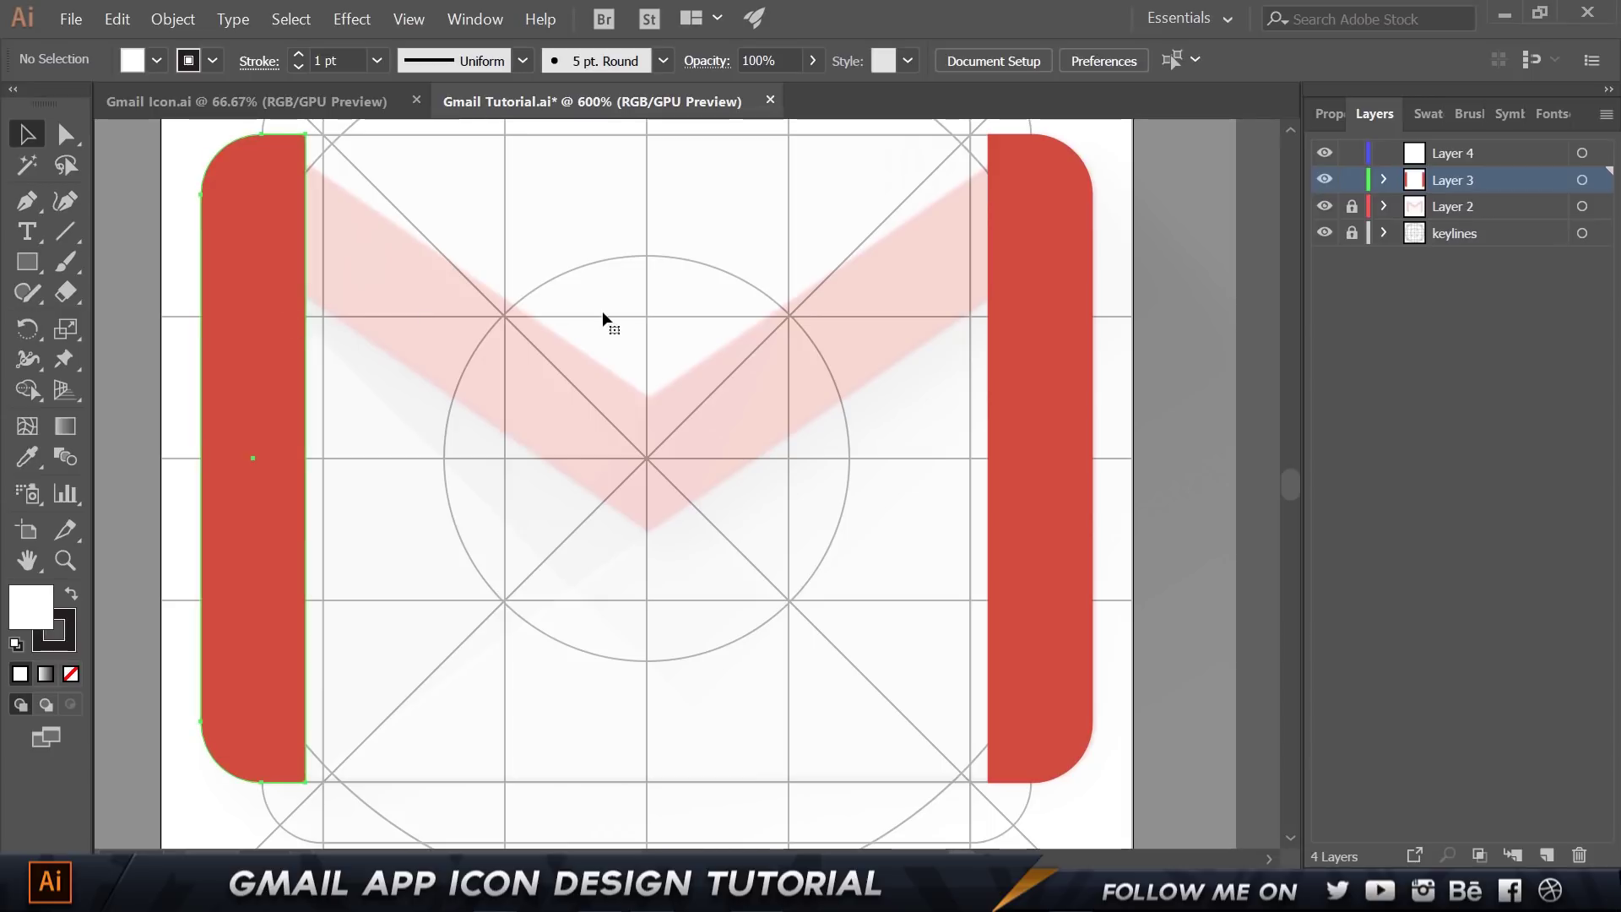
pyautogui.click(1035, 286)
pyautogui.click(235, 353)
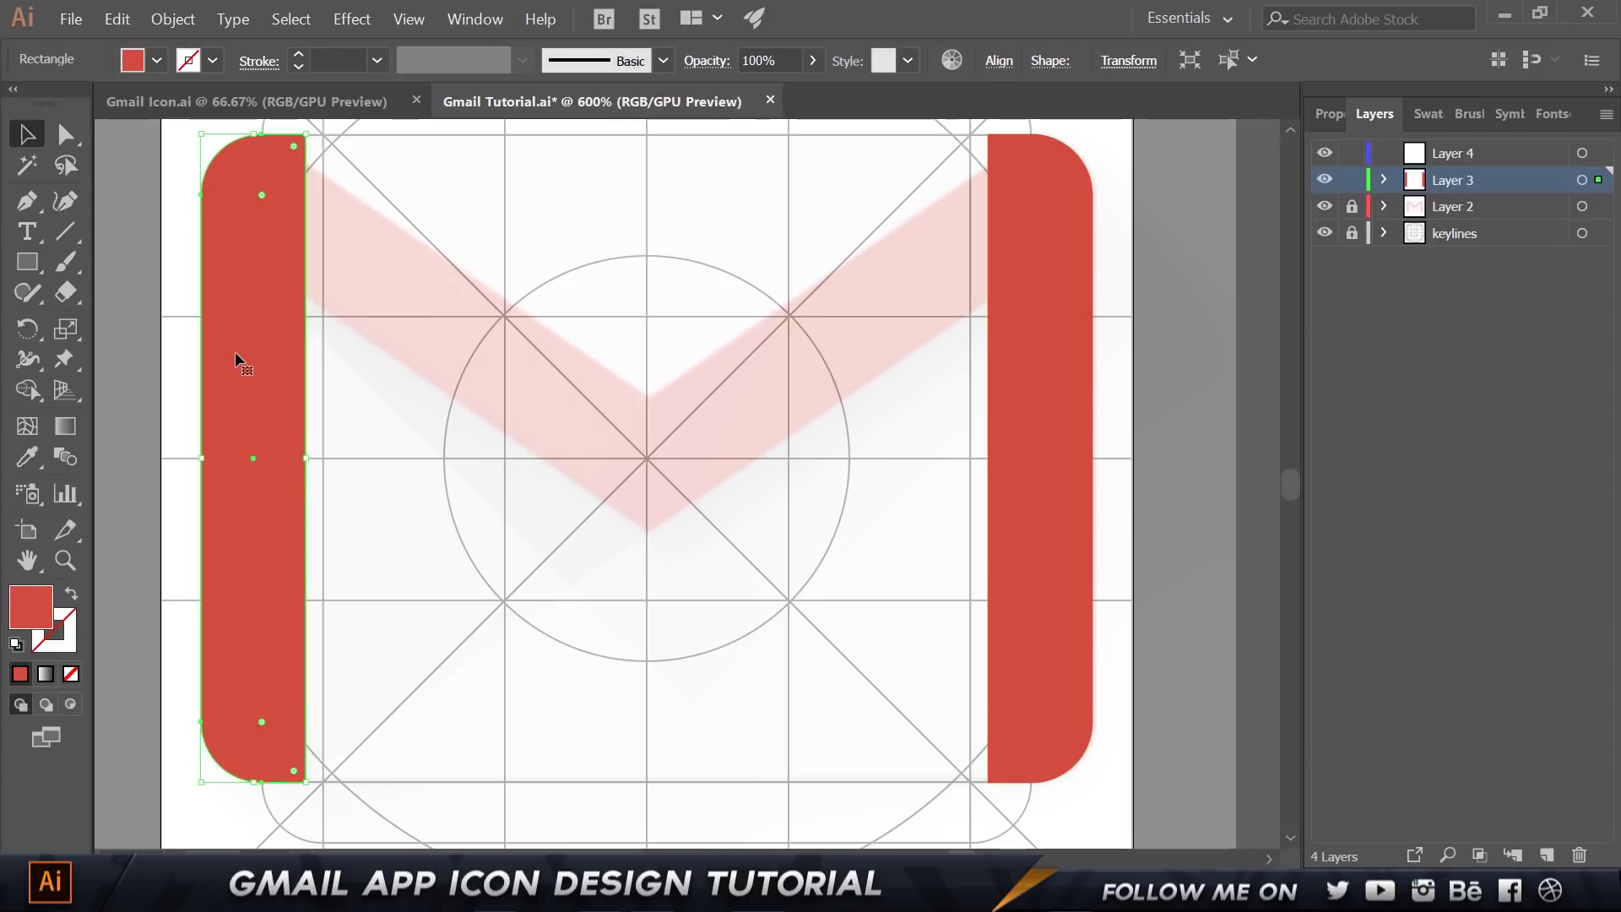
pyautogui.press('a')
pyautogui.press('Delete')
pyautogui.click(1465, 162)
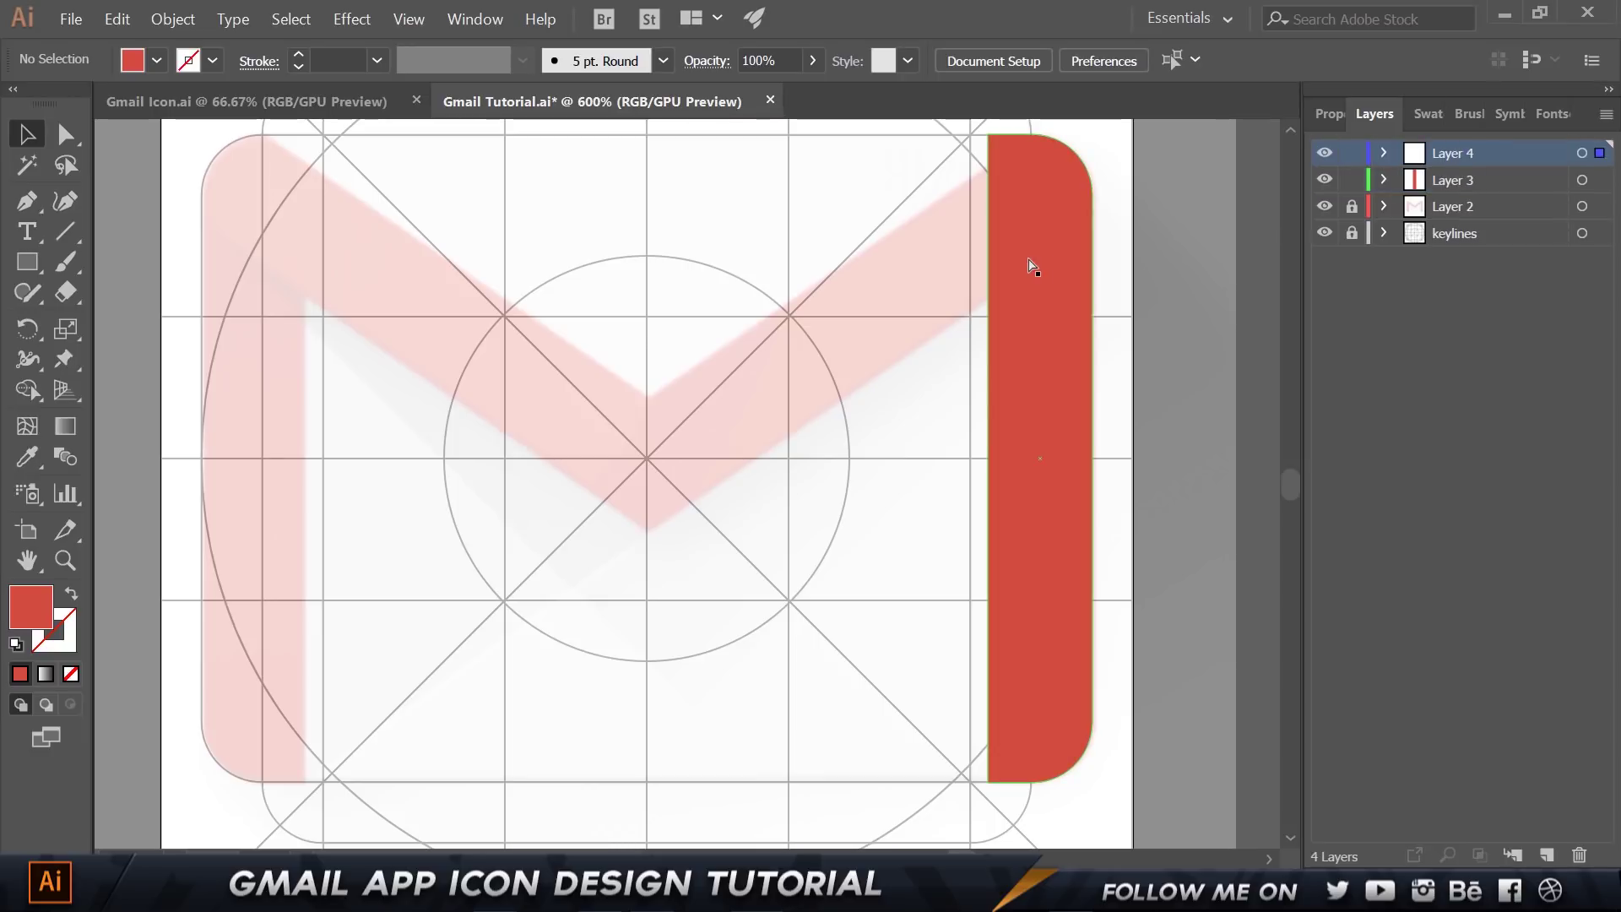
pyautogui.hotkey('ctrl', 'f')
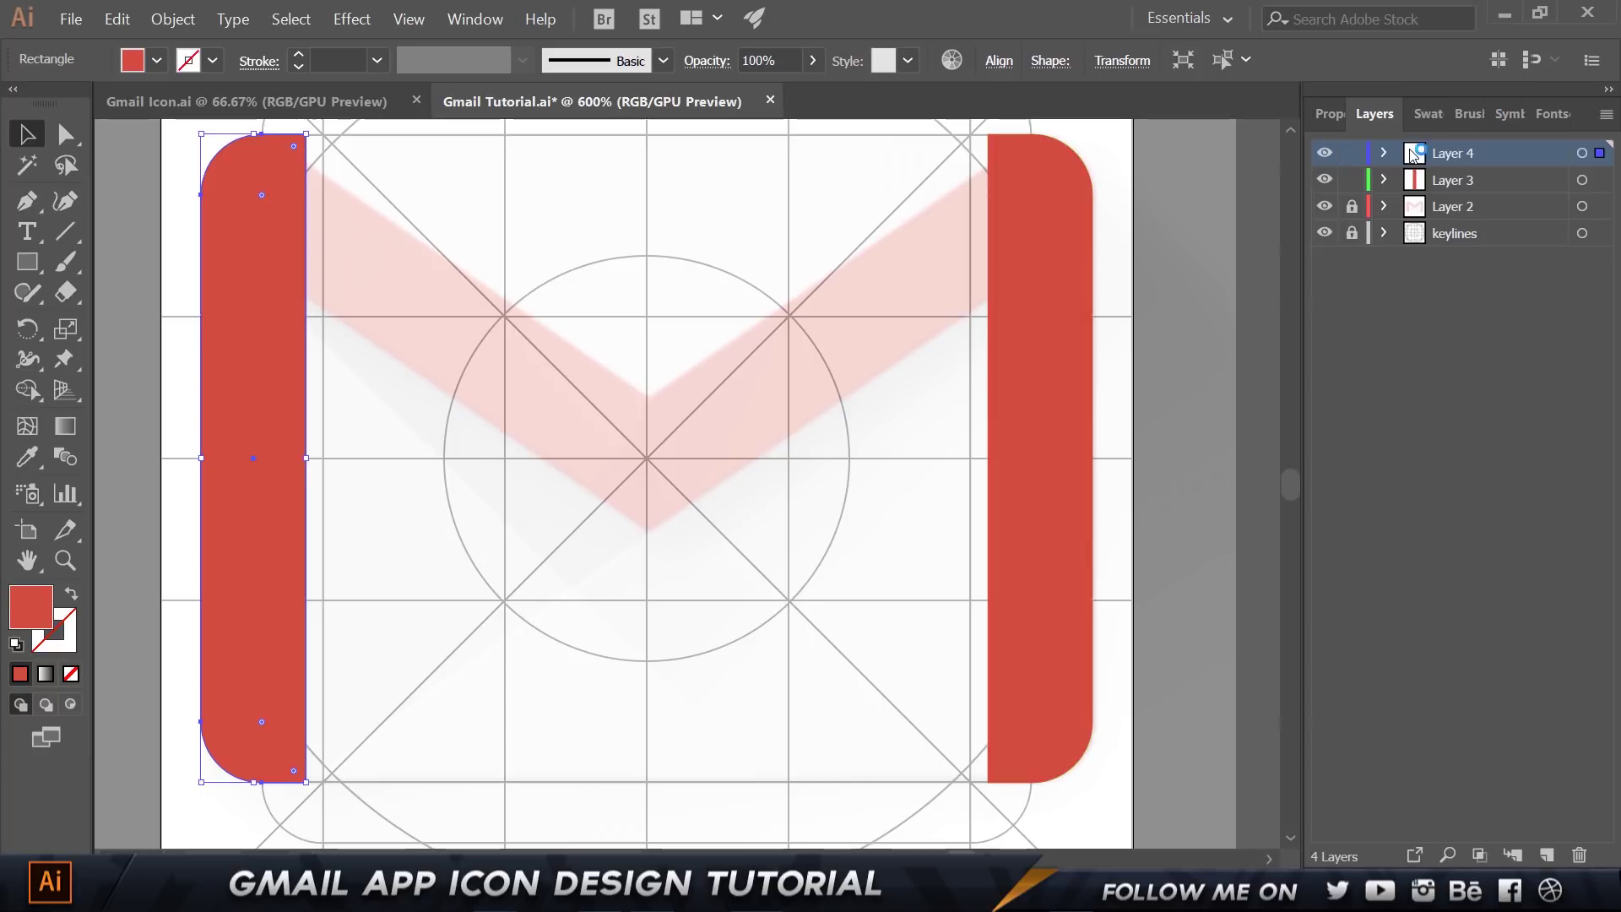
pyautogui.click(1327, 158)
pyautogui.click(1327, 159)
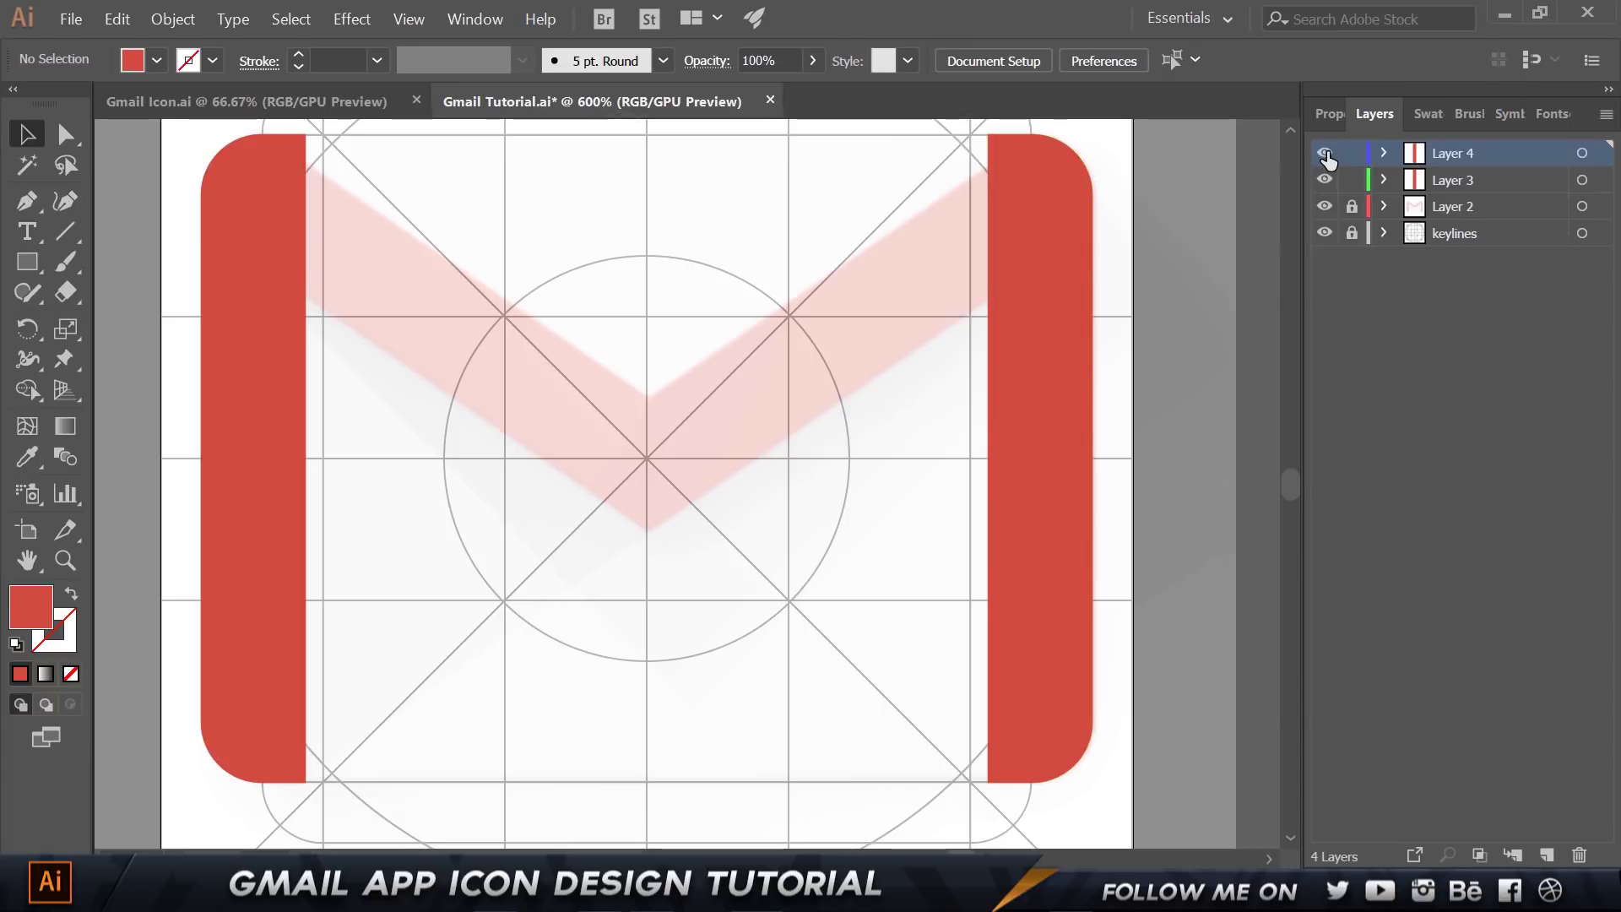
# Rename the left bar's layer as Left Flap and the right bar's layer as Right Flap.
pyautogui.doubleClick(1453, 155)
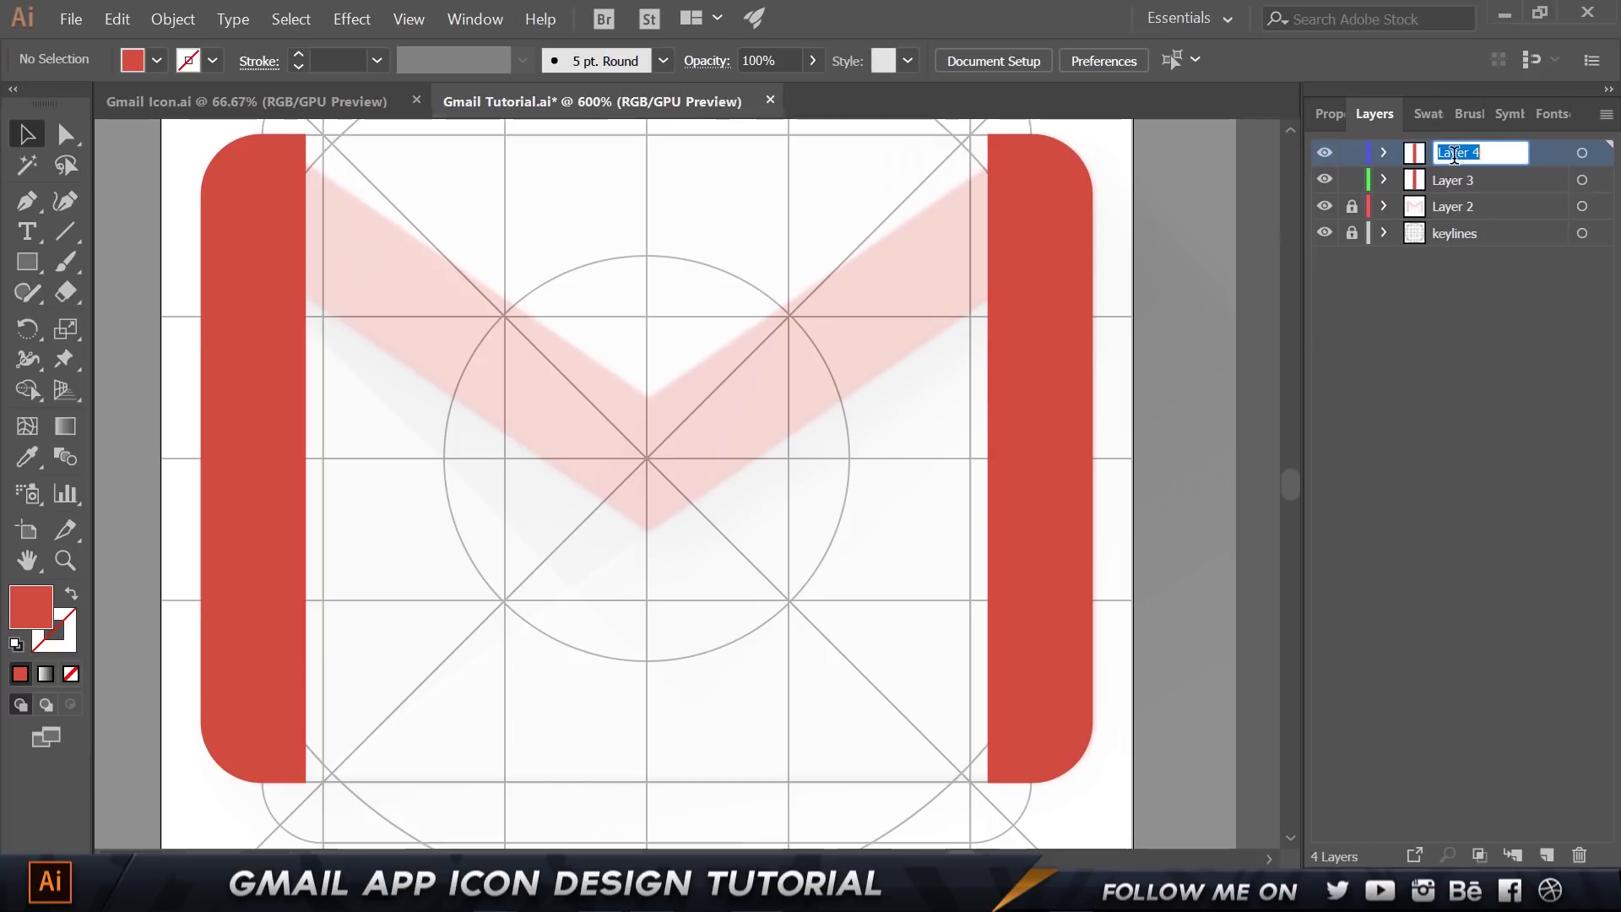
pyautogui.write('Left Flap')
pyautogui.press('Return')
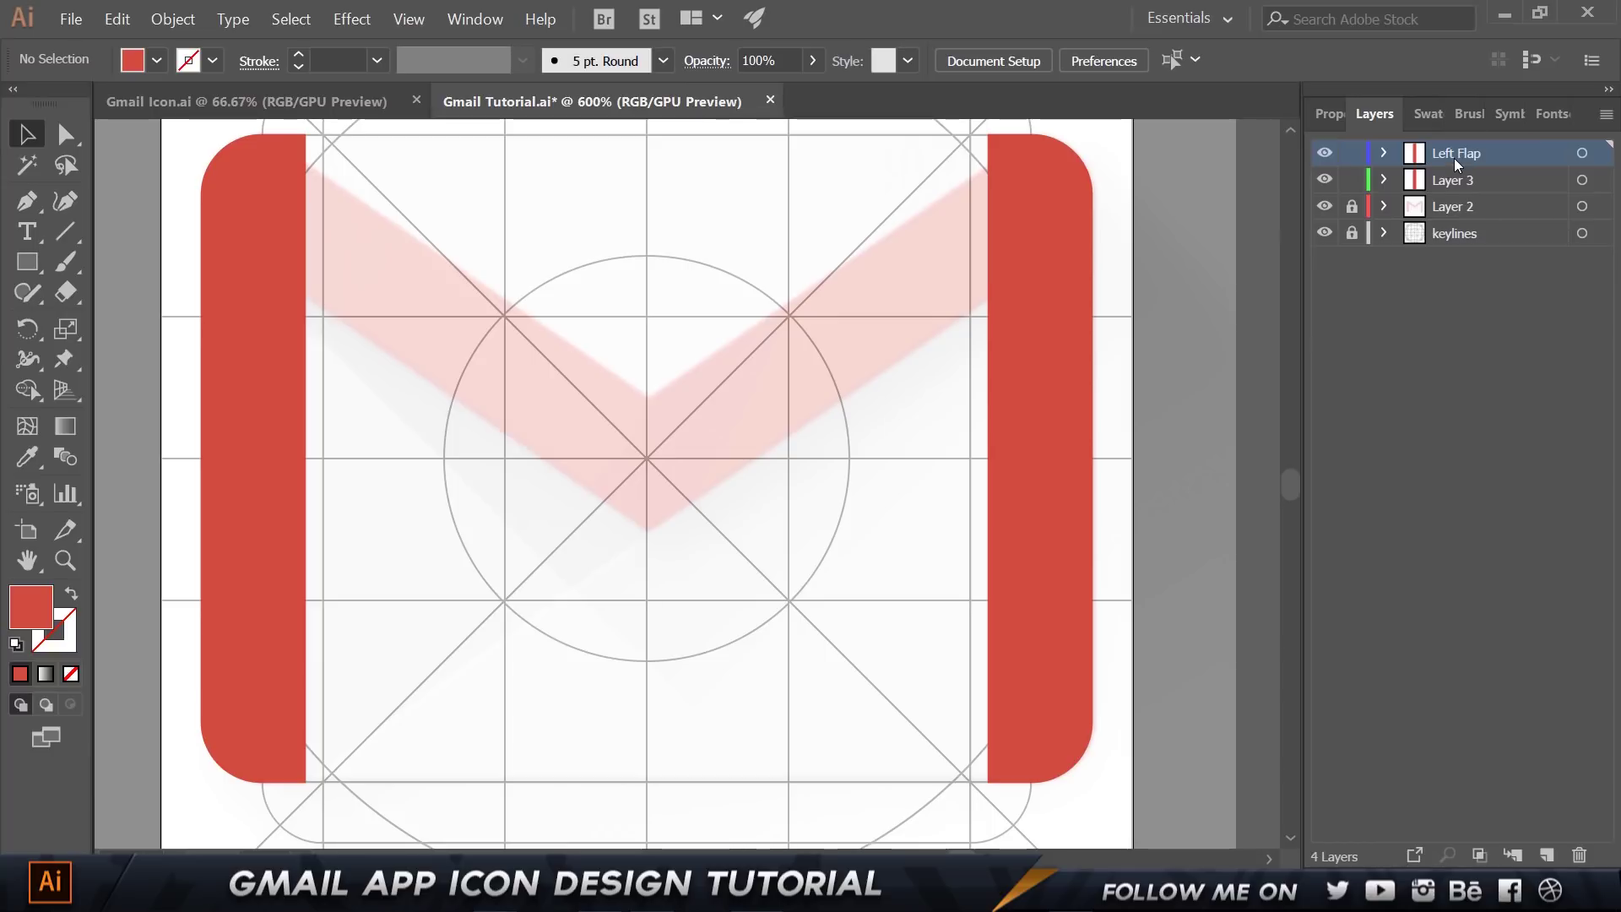
pyautogui.doubleClick(1453, 179)
pyautogui.write('Right Flap')
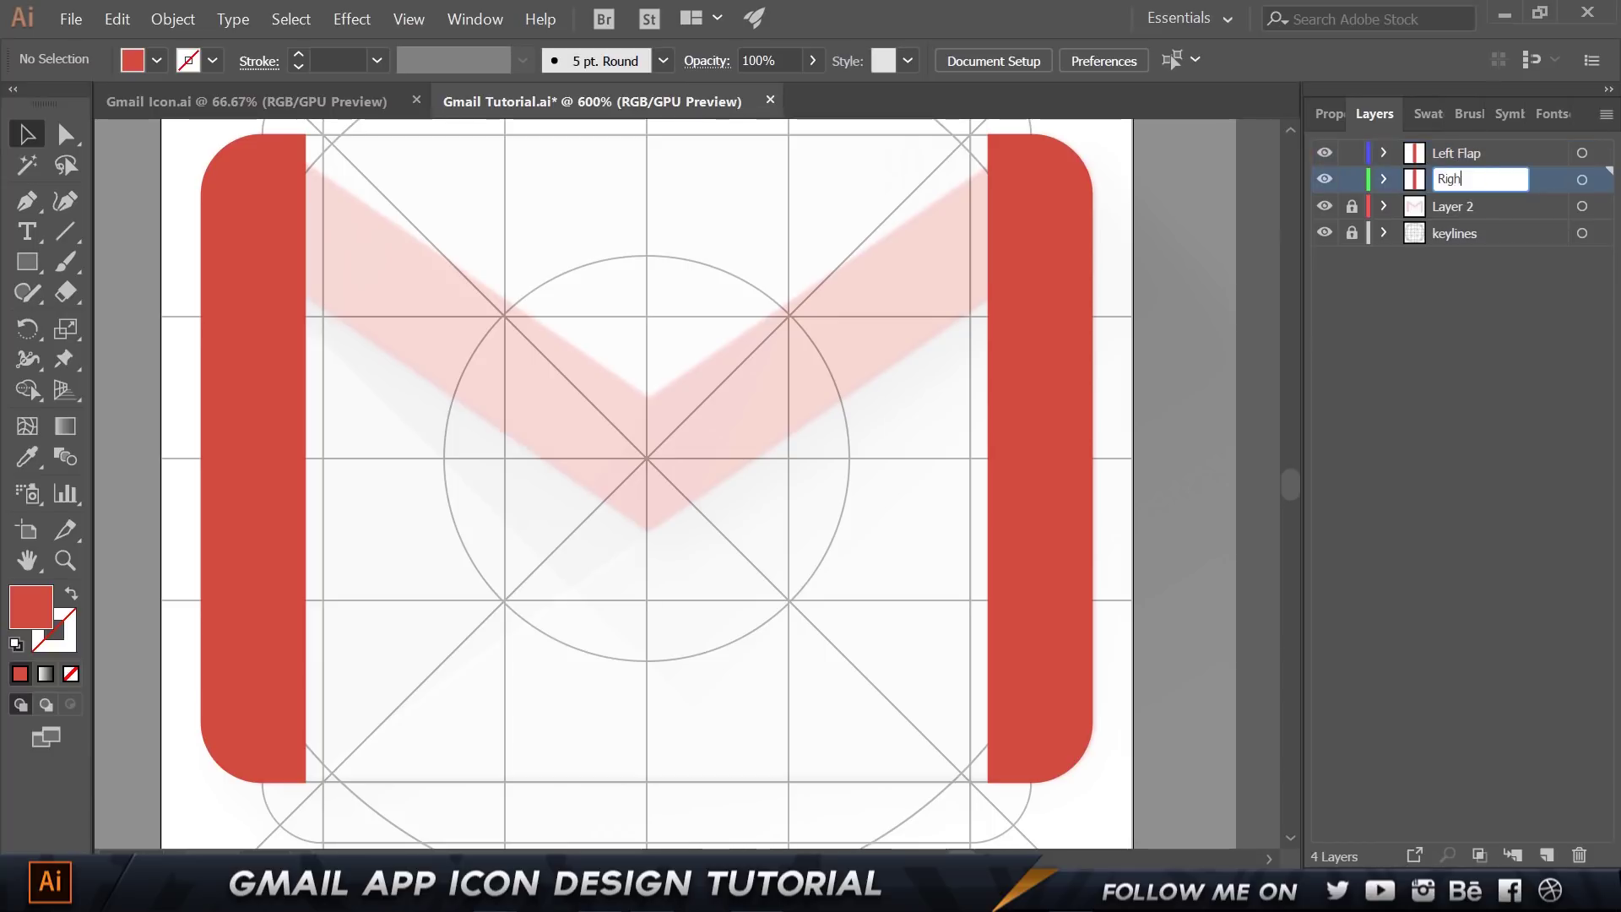
pyautogui.press('Return')
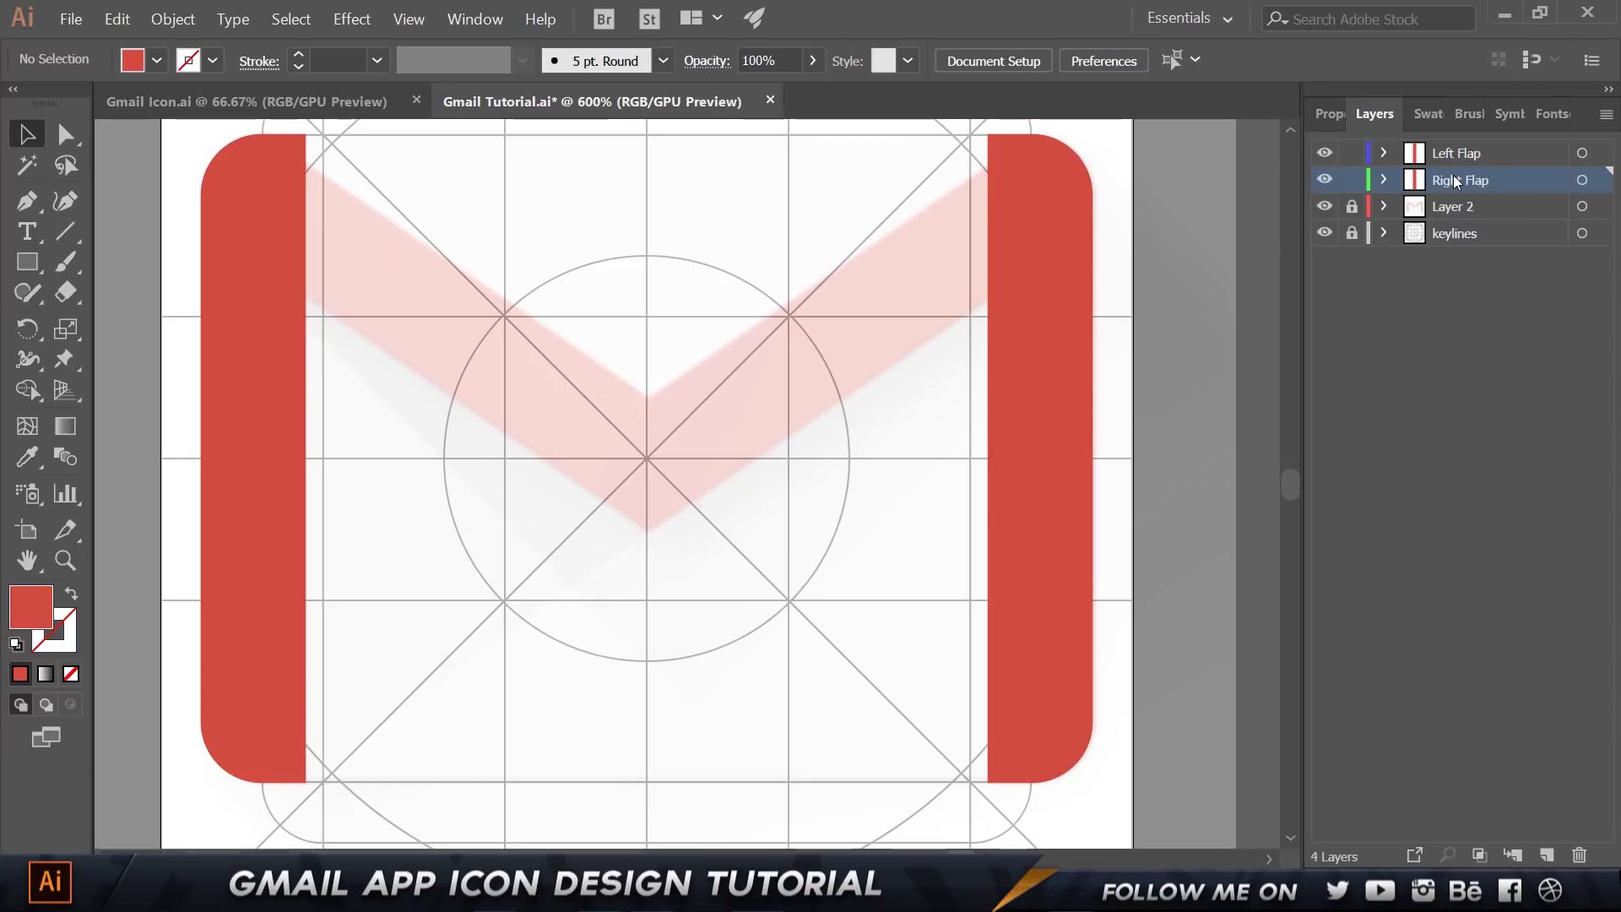
# Add a new layer and place it beneath the Right Flap layer, above the reference image's layer.
pyautogui.click(1546, 854)
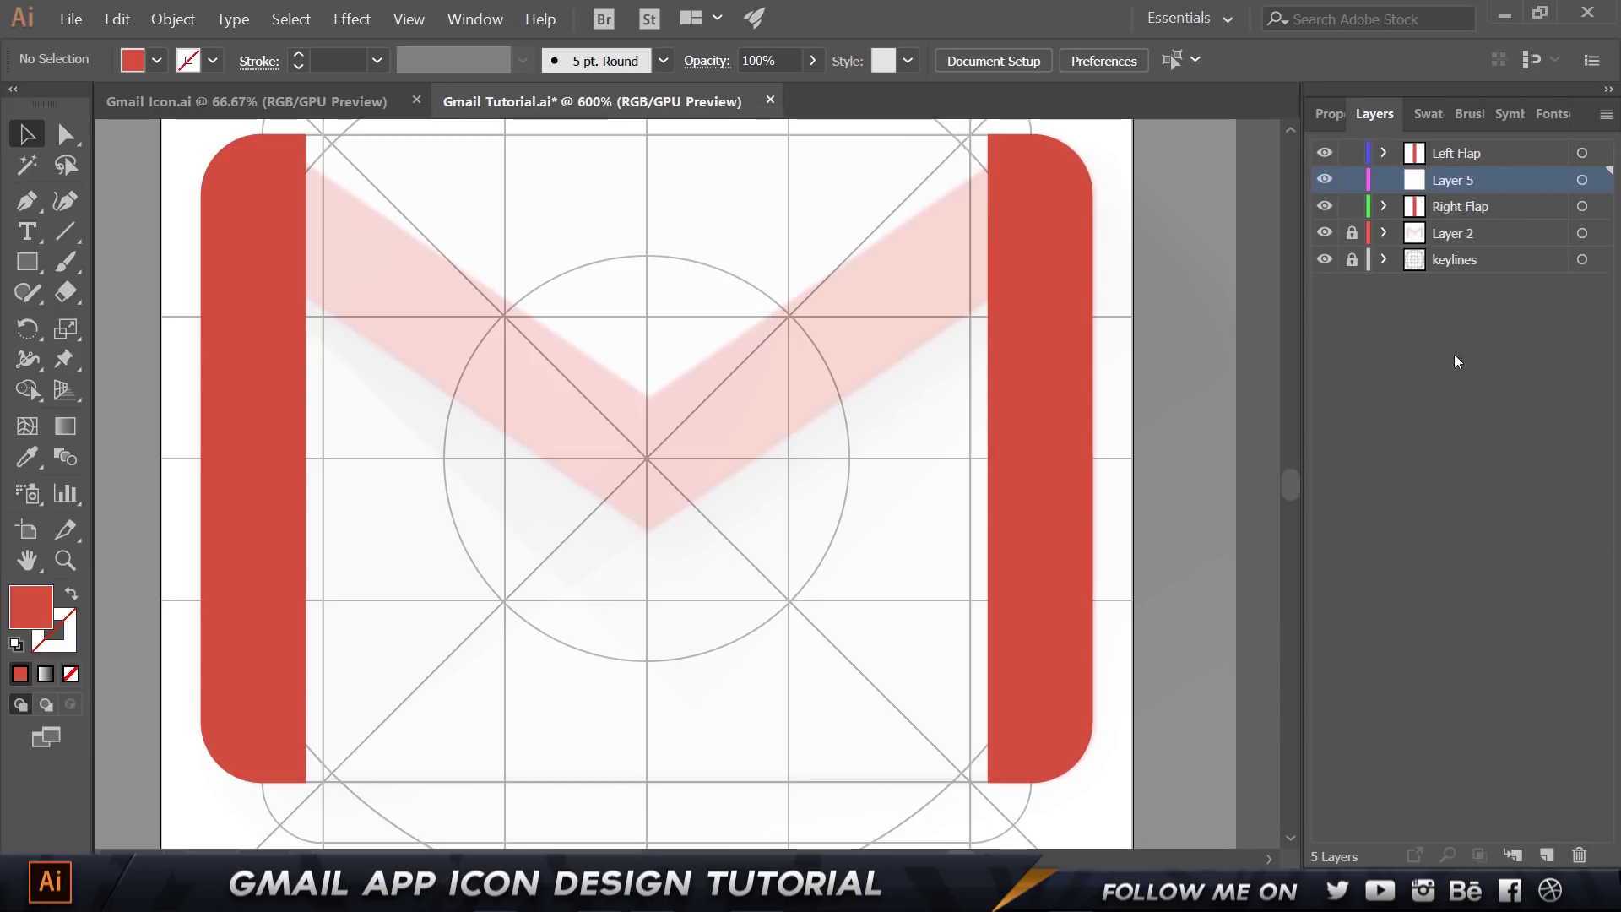
pyautogui.moveTo(1450, 177); pyautogui.dragTo(1481, 215)
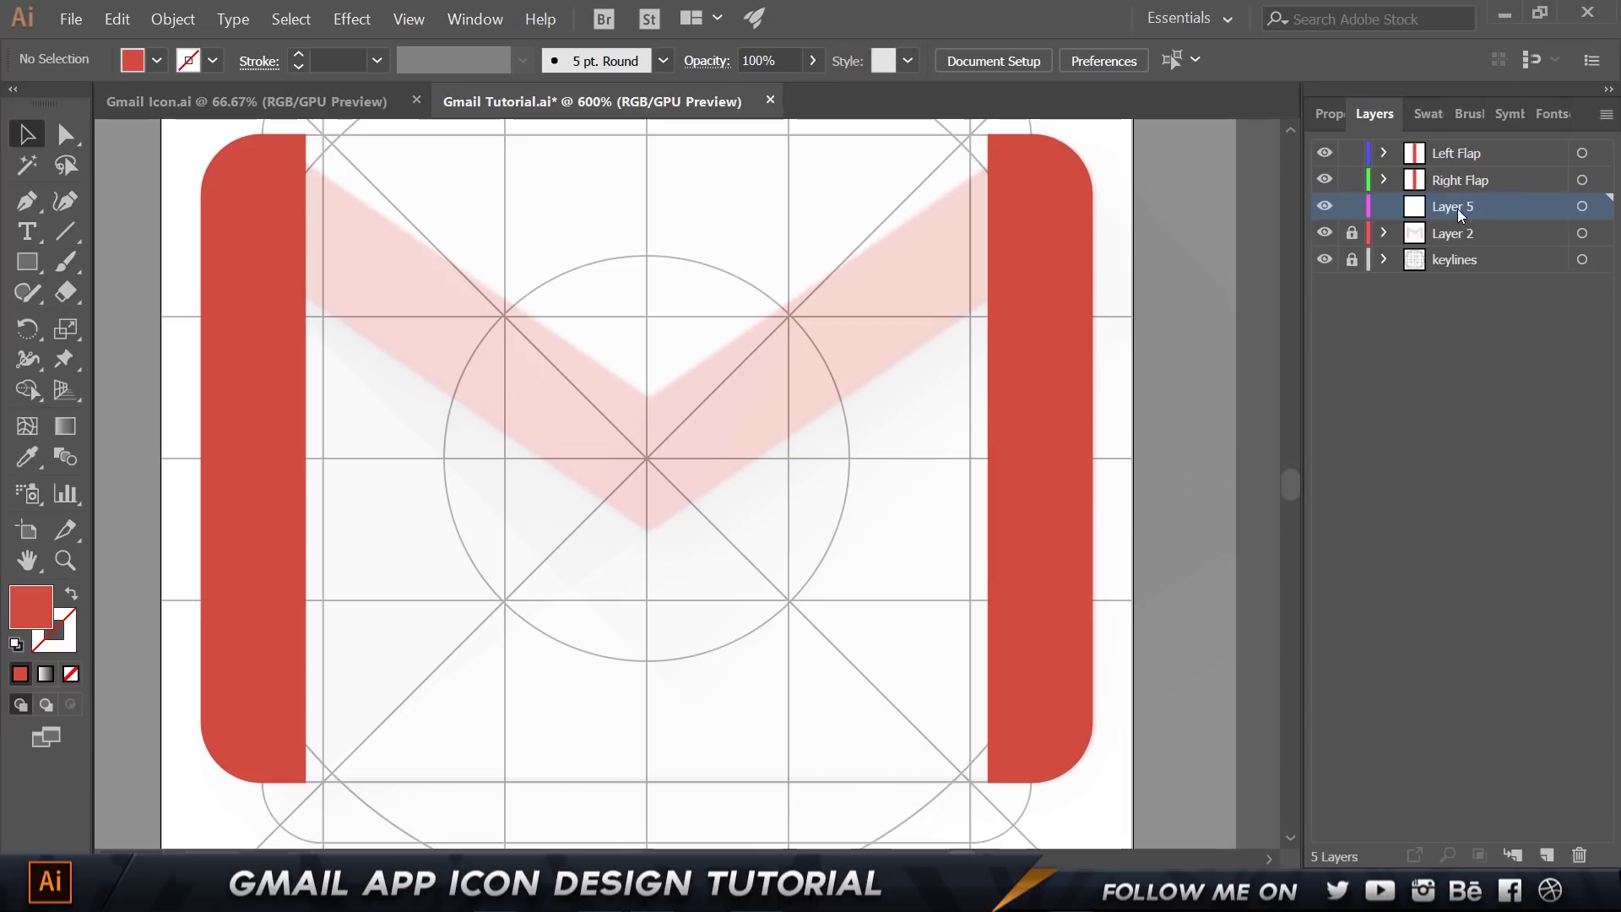
# Rename the new empty layer as White BG.
pyautogui.doubleClick(1457, 206)
pyautogui.write('White BG')
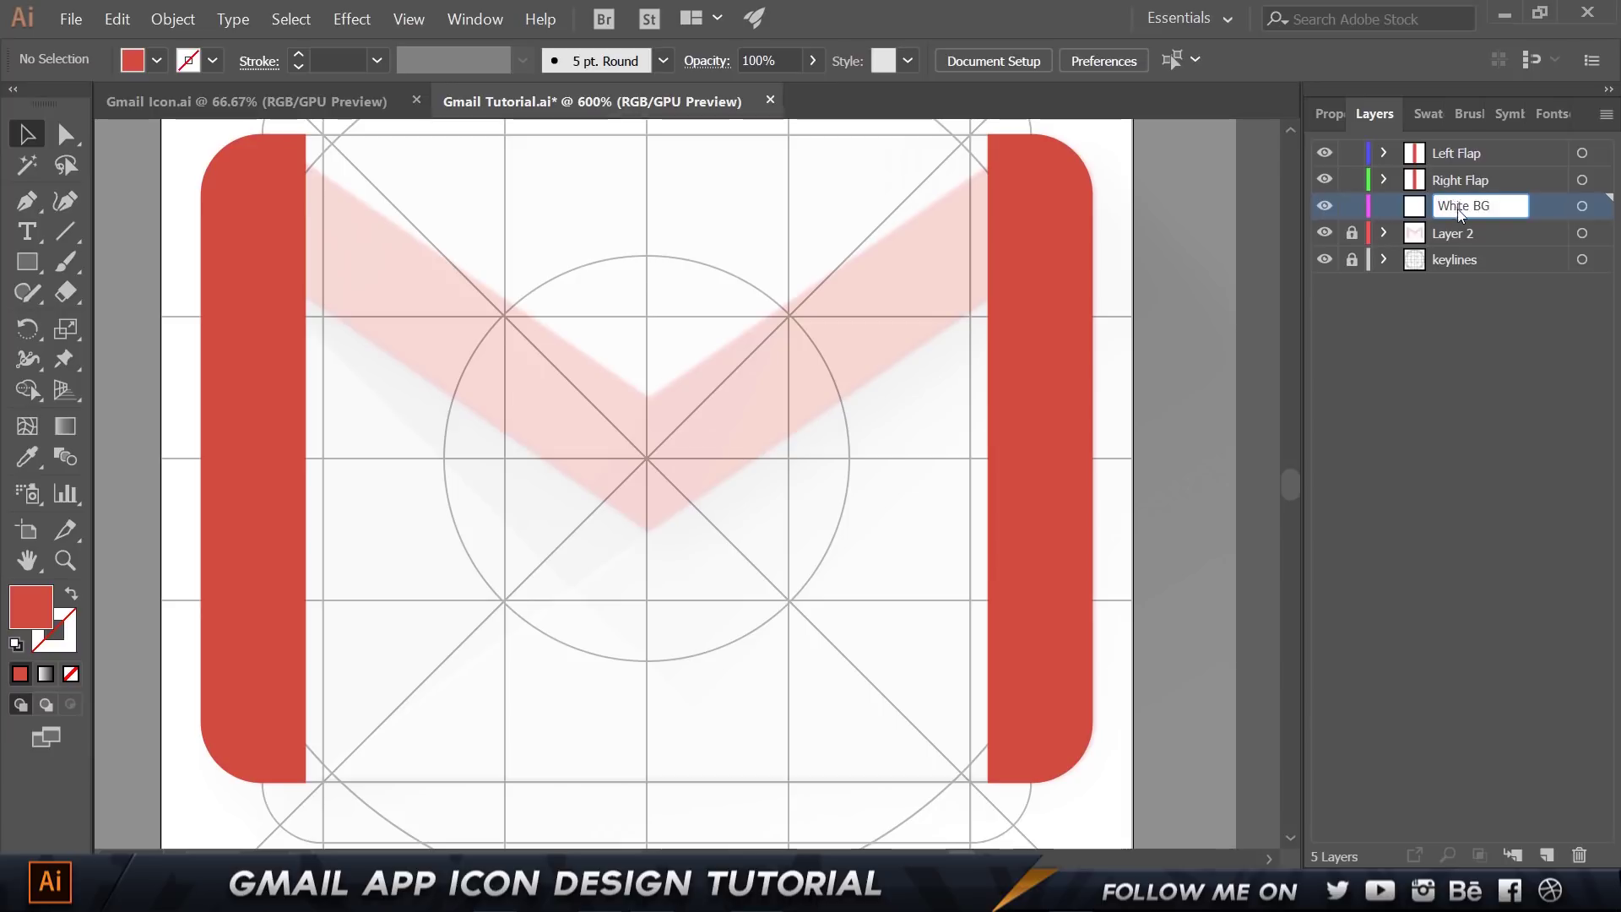
pyautogui.press('Return')
# Draw a rectangle spanning the full width and height of the envelope, including both red flaps, and fill it with white.
pyautogui.click(34, 267)
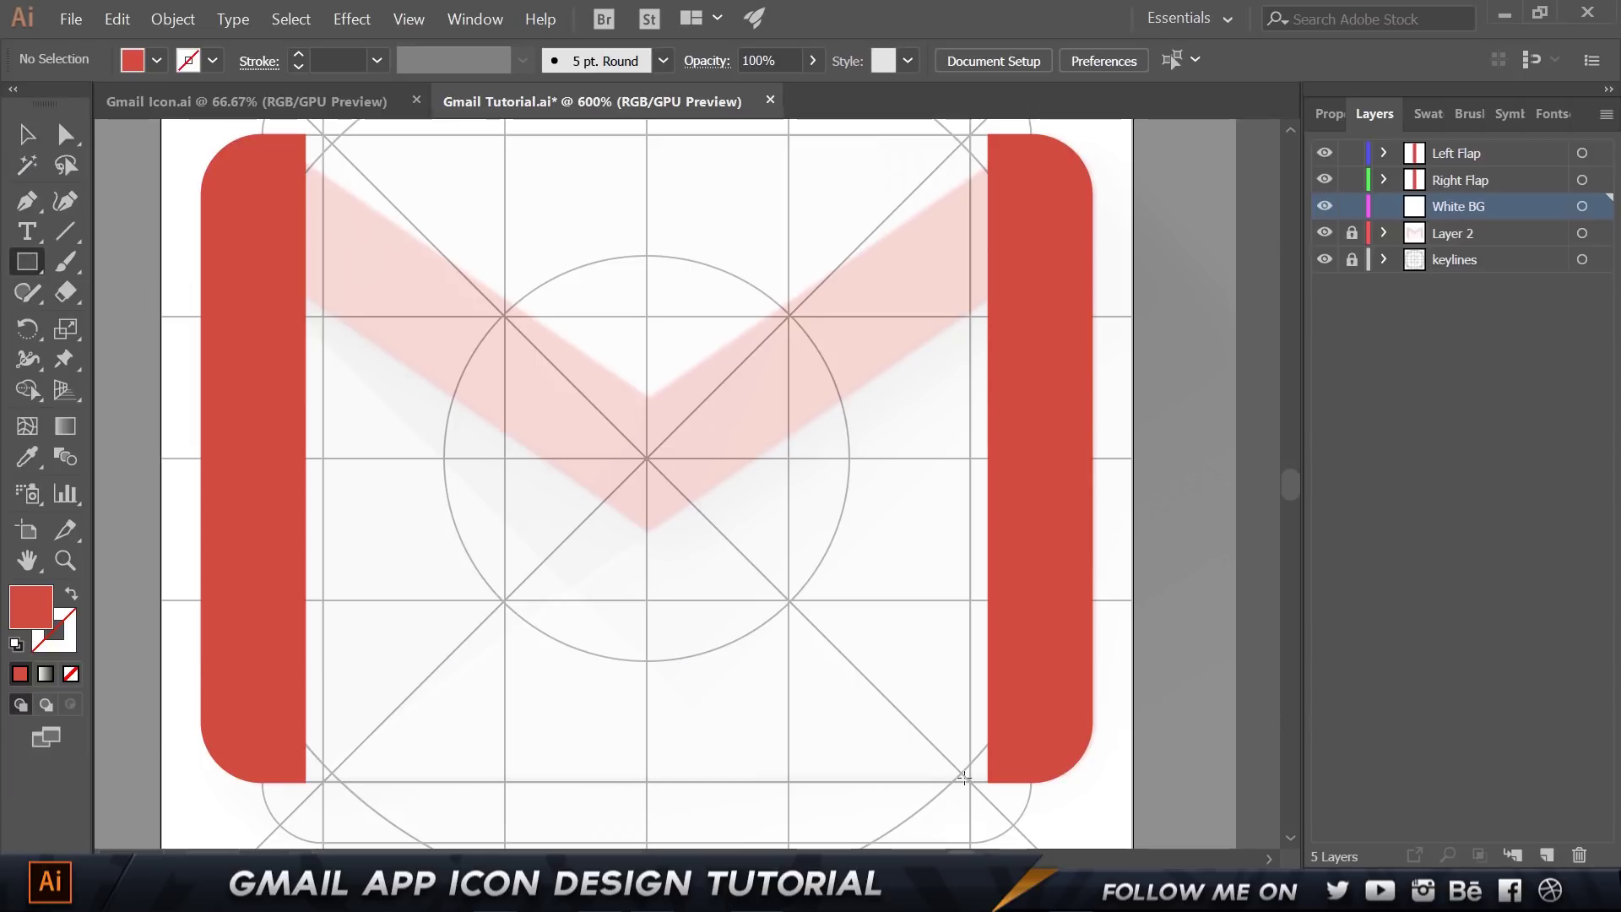
pyautogui.moveTo(1089, 784); pyautogui.dragTo(198, 182)
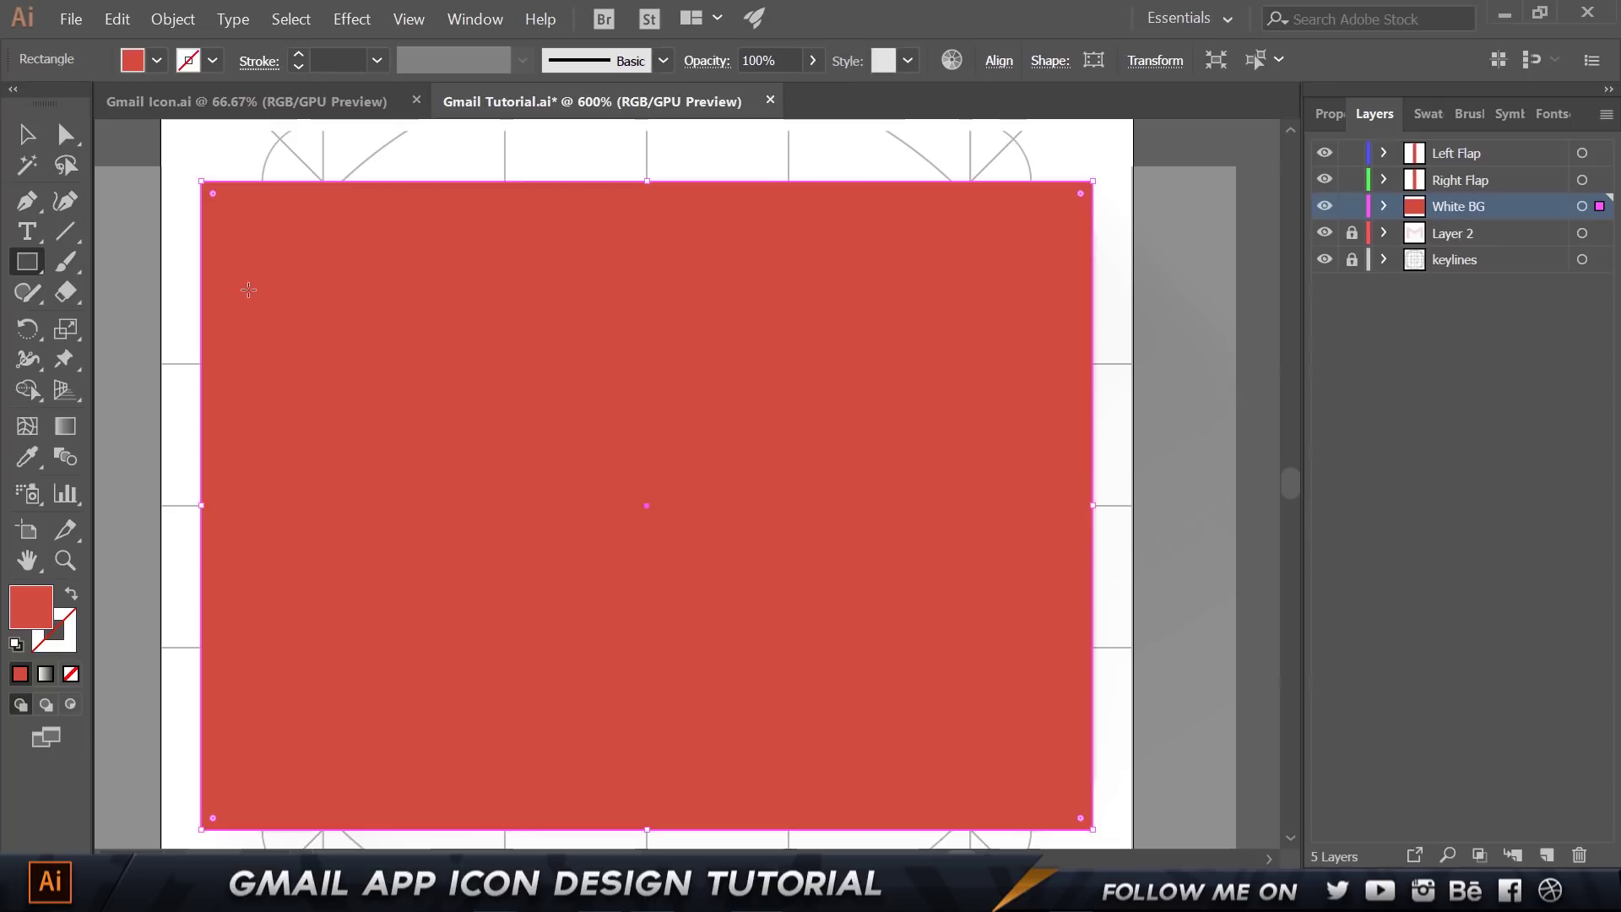
pyautogui.doubleClick(42, 619)
pyautogui.moveTo(1125, 354); pyautogui.dragTo(878, 271)
pyautogui.click(1505, 307)
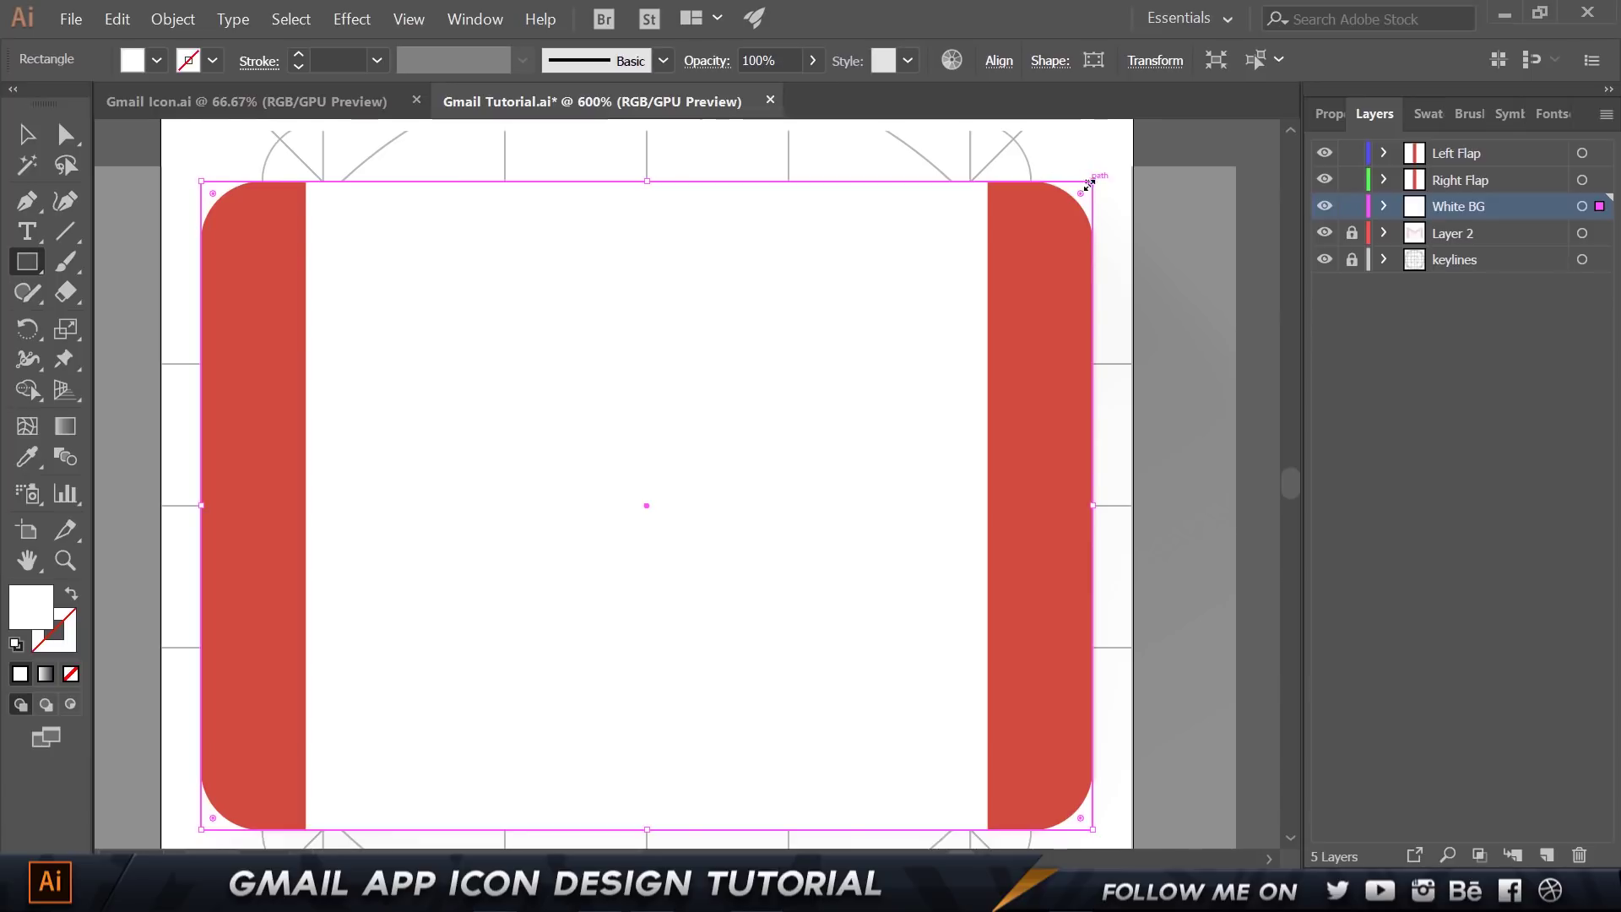
# Round the white background rectangle's corners to a 12 pt radius.
pyautogui.moveTo(1086, 210)
pyautogui.mouseDown()
pyautogui.moveTo(1115, 207)
pyautogui.moveTo(1091, 197)
pyautogui.mouseUp()
pyautogui.press('a')
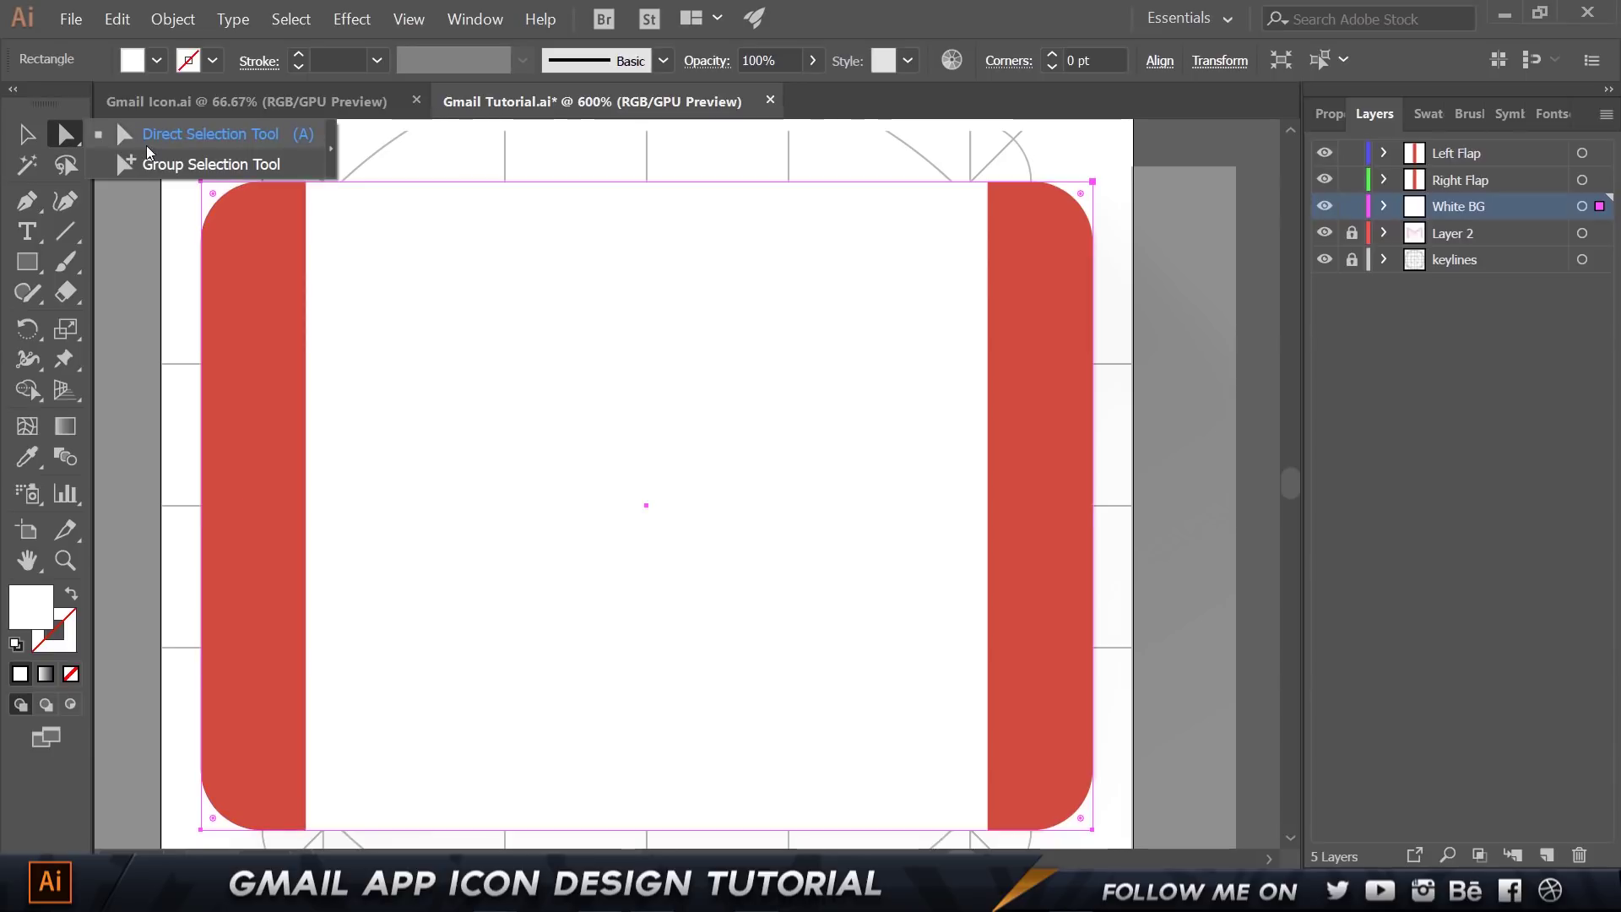
pyautogui.click(1104, 54)
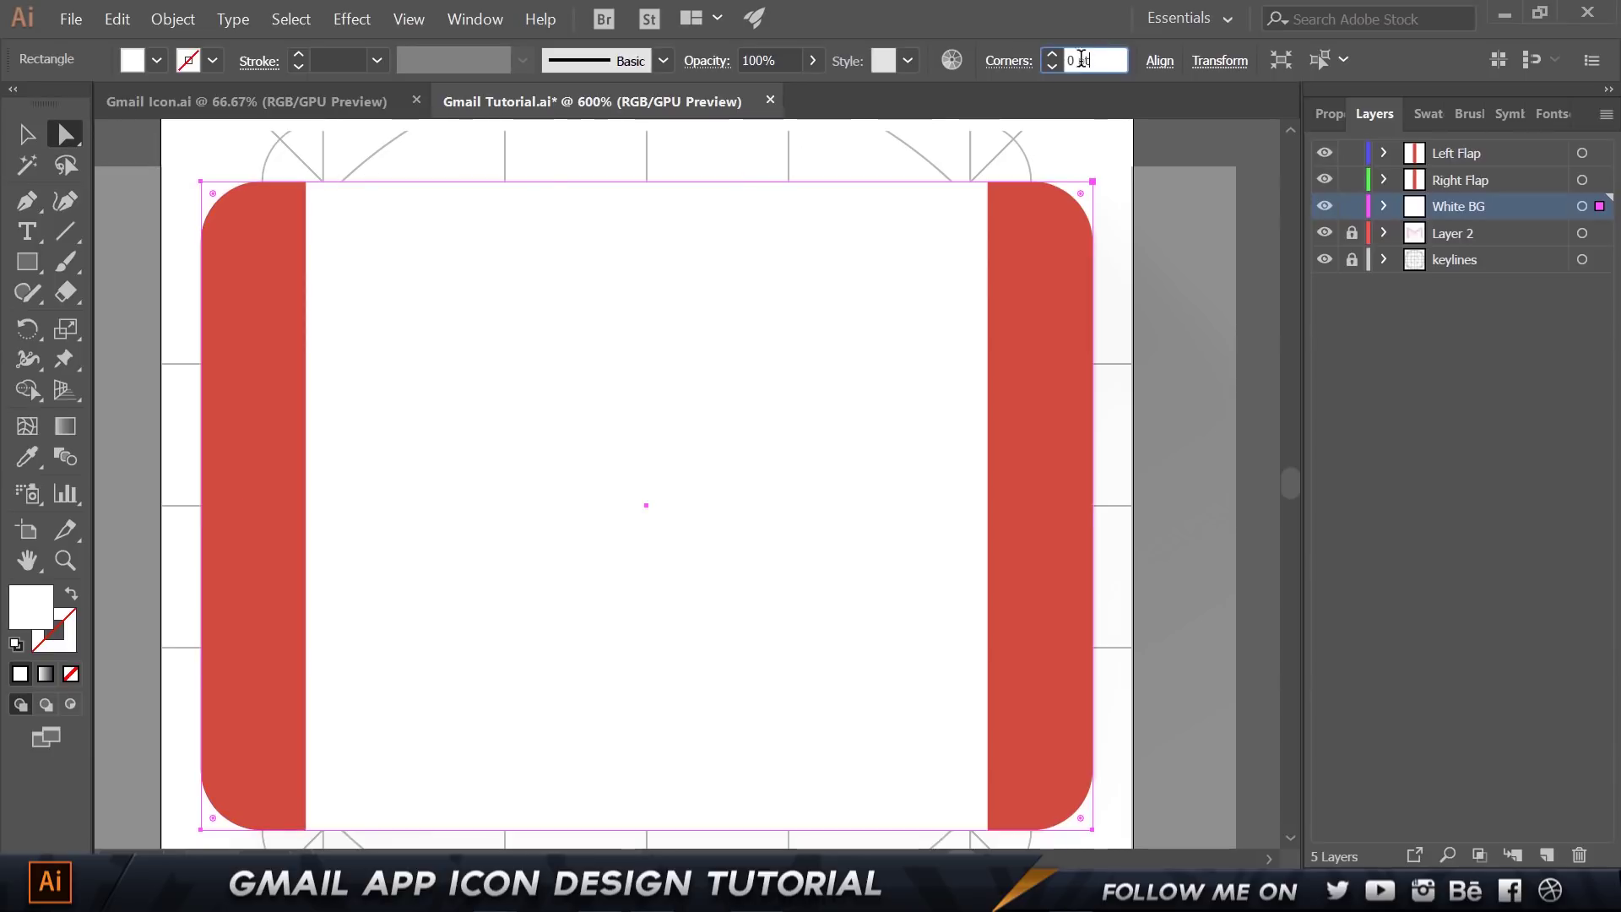
pyautogui.write('12')
pyautogui.press('Return')
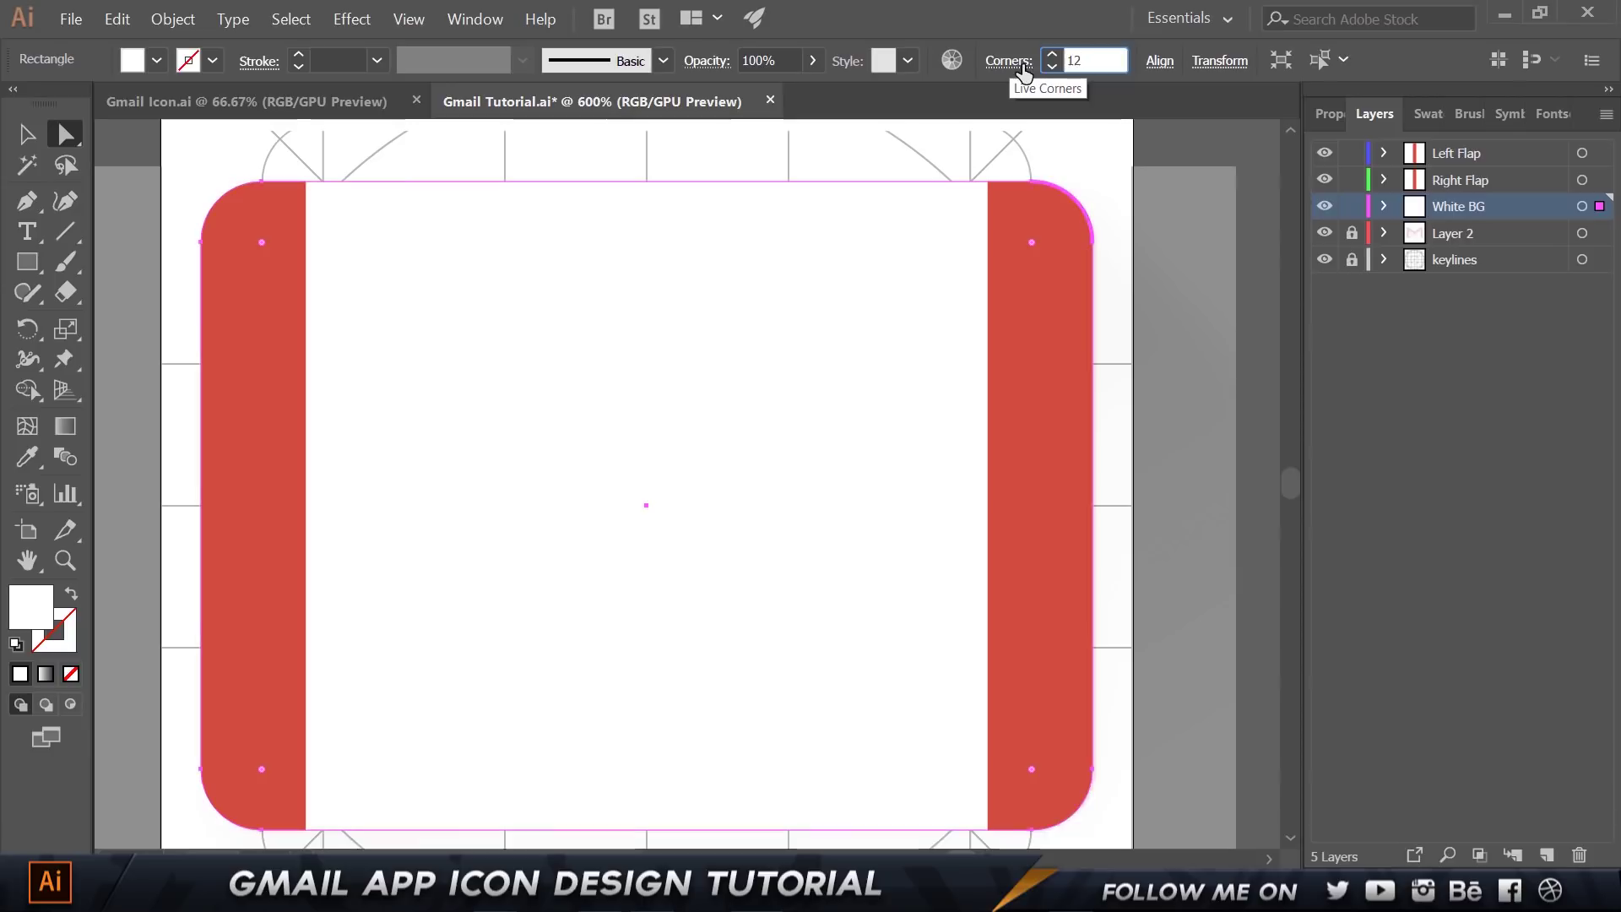
pyautogui.press('v')
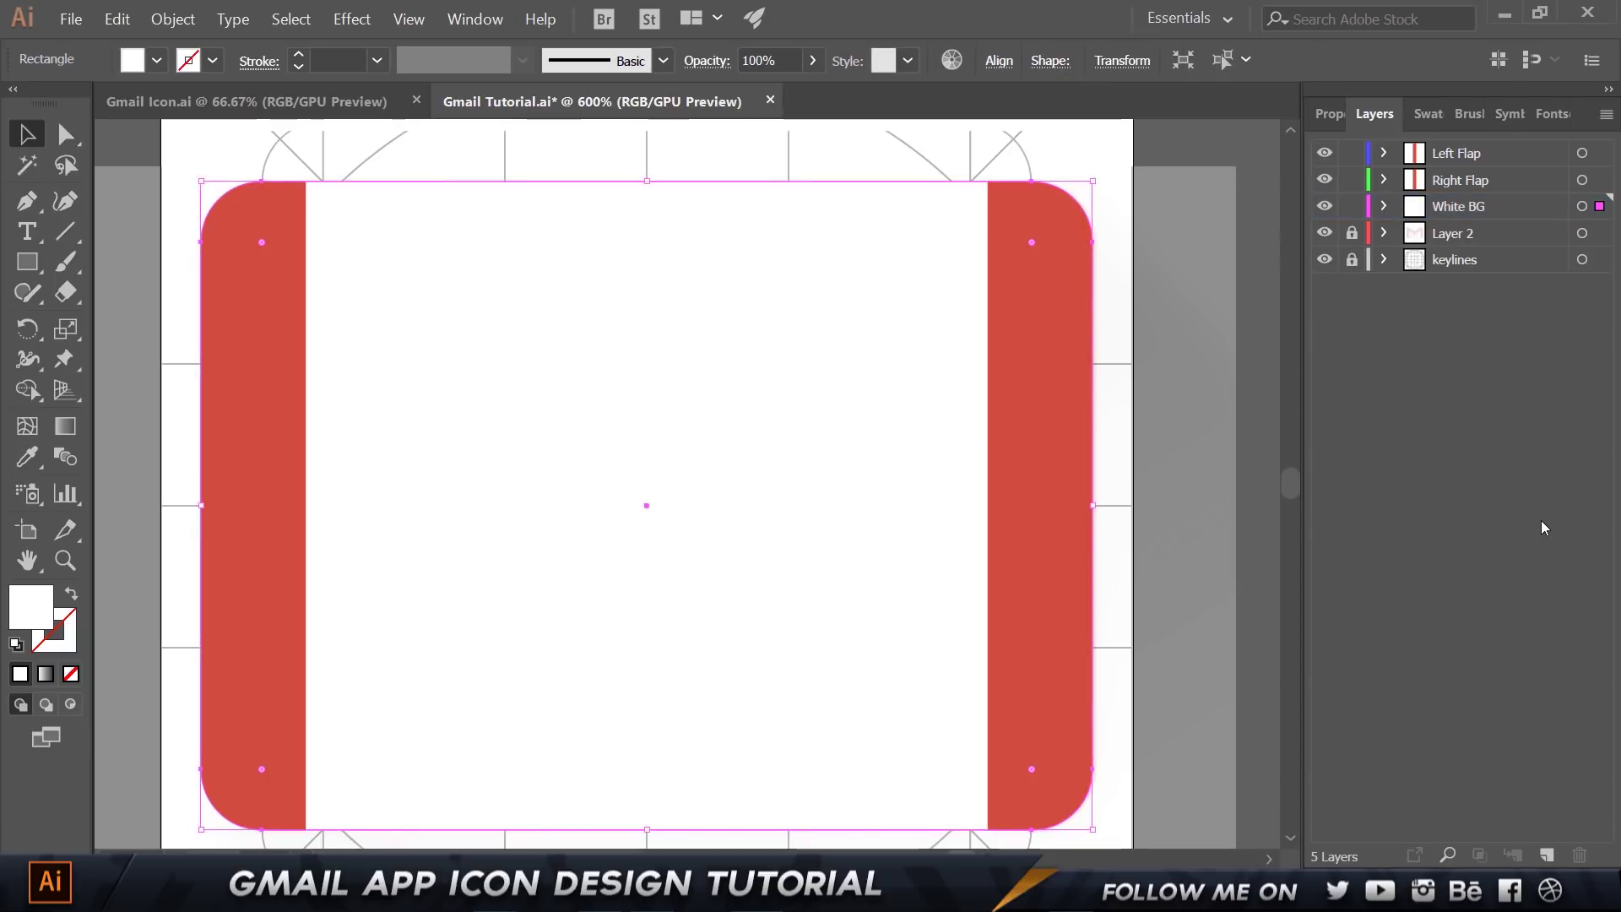
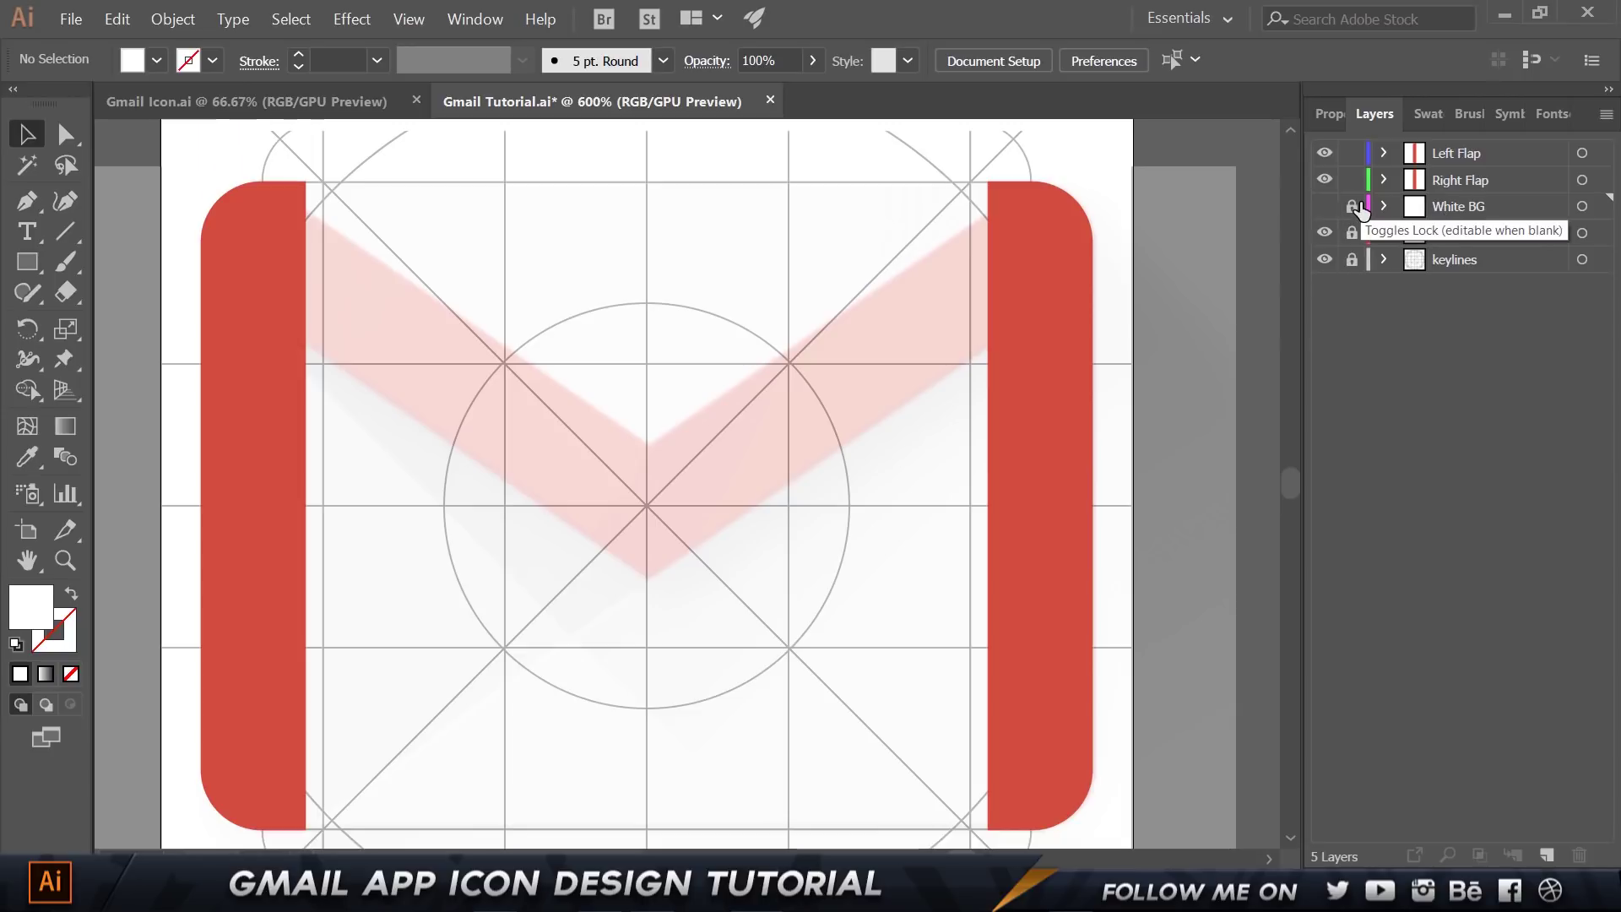
# Add a new layer and place it between the Right Flap and White BG layers.
pyautogui.scroll(-1, 768, 525)
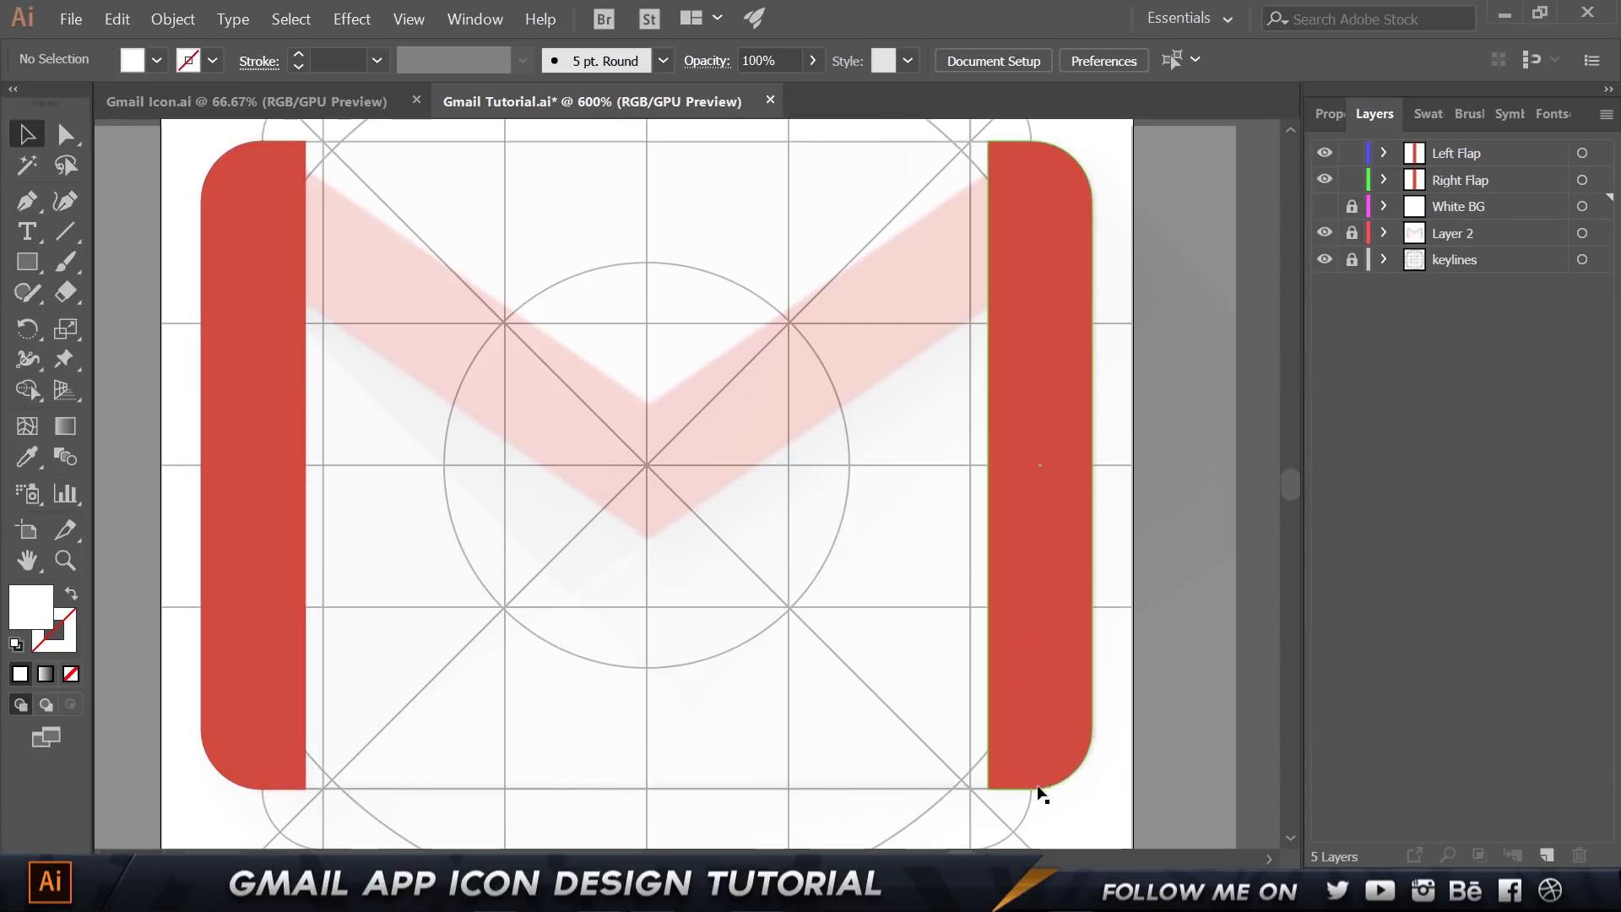
pyautogui.press('p')
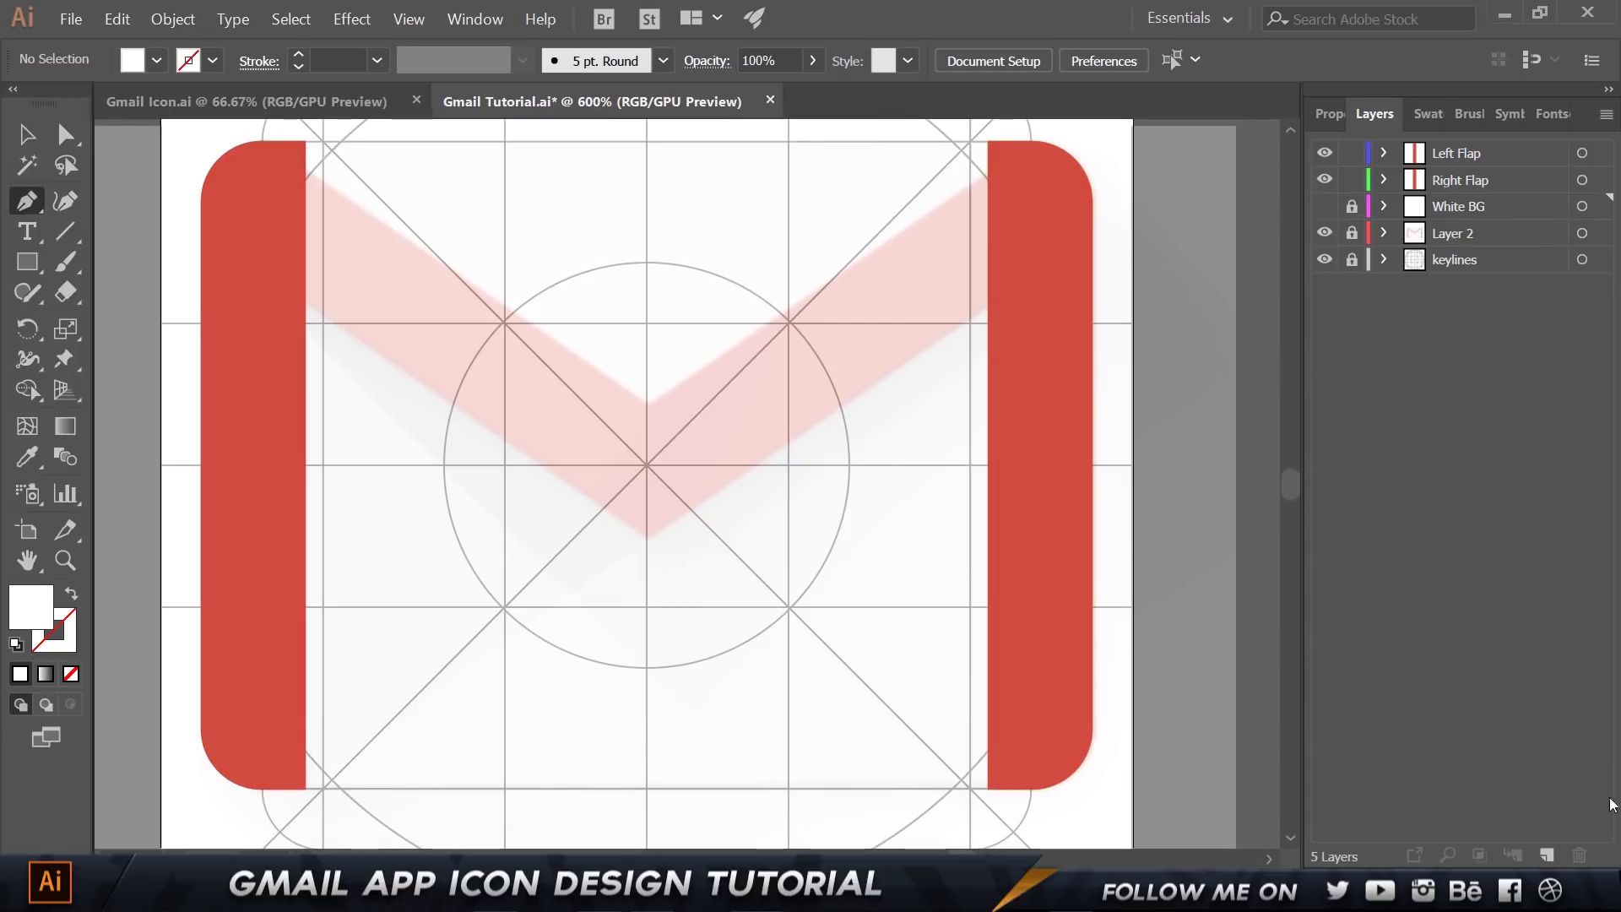
pyautogui.click(1546, 855)
pyautogui.moveTo(1468, 202); pyautogui.dragTo(1422, 209)
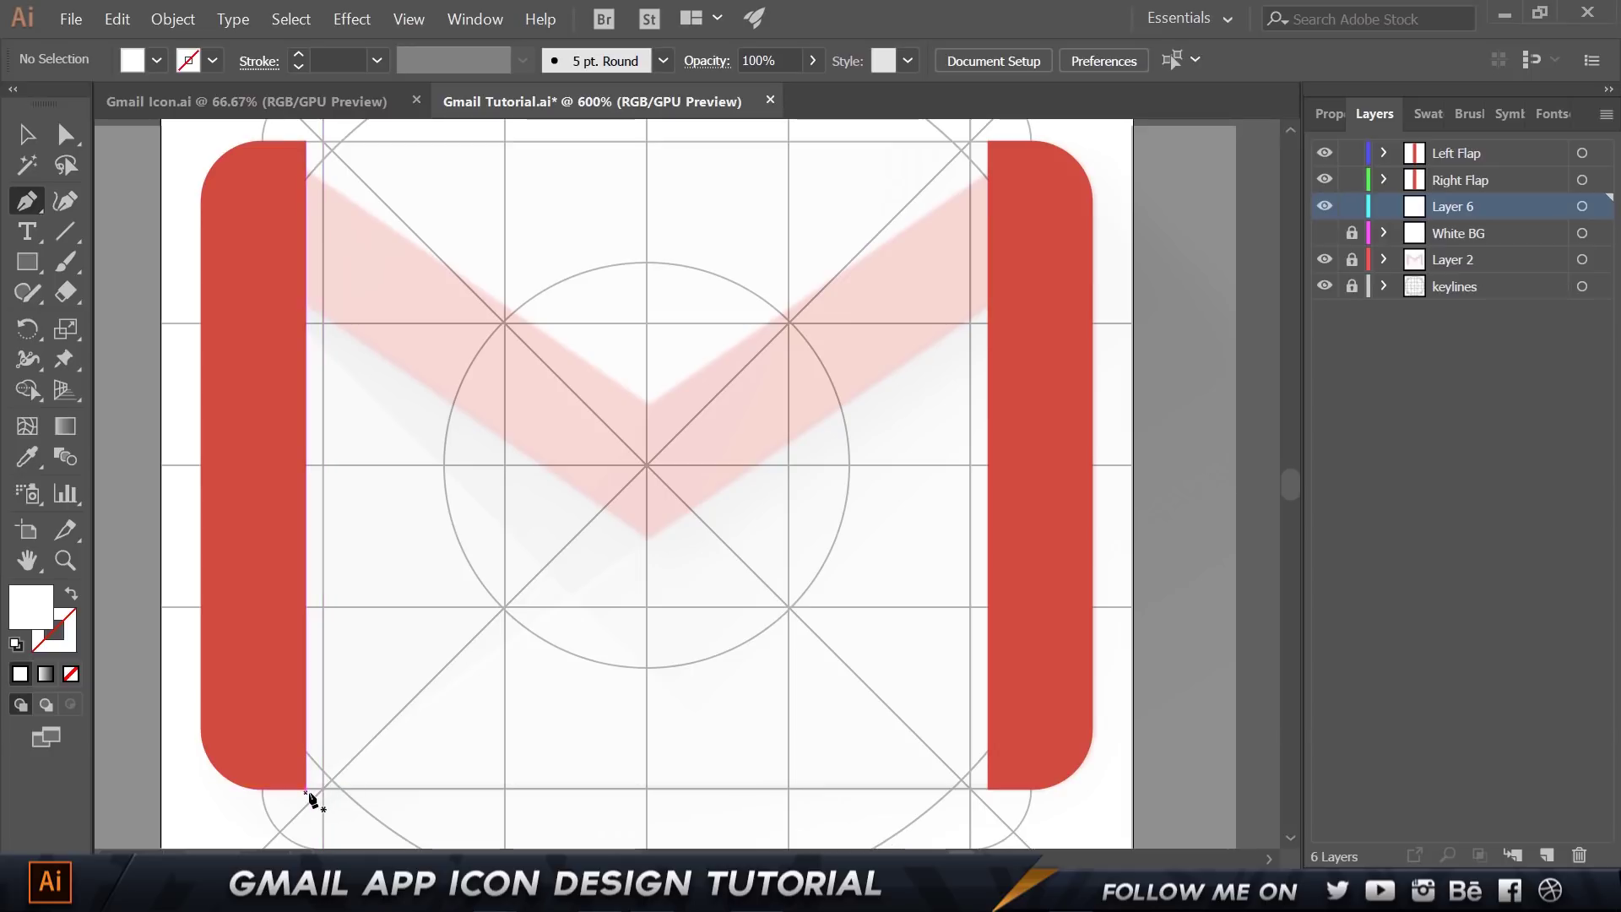
# With the Pen tool, start a straight path at the left flap's lower inner corner and run it diagonally to about X 172 pt, Y 59 pt.
pyautogui.scroll(5, 291, 812)
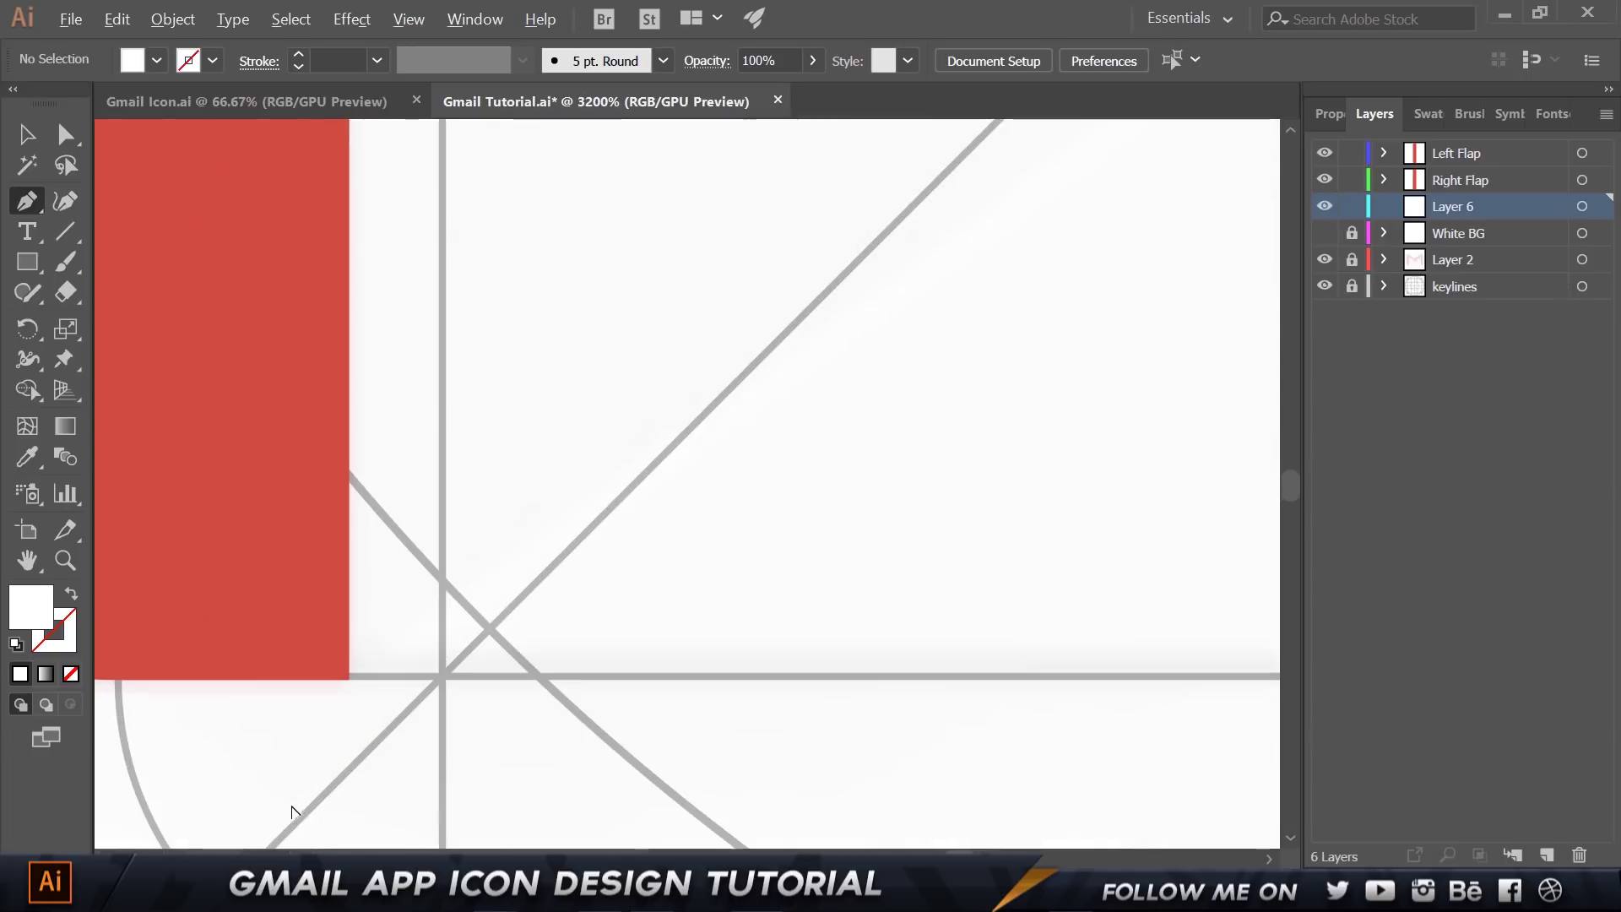
pyautogui.click(349, 680)
pyautogui.scroll(-5, 637, 601)
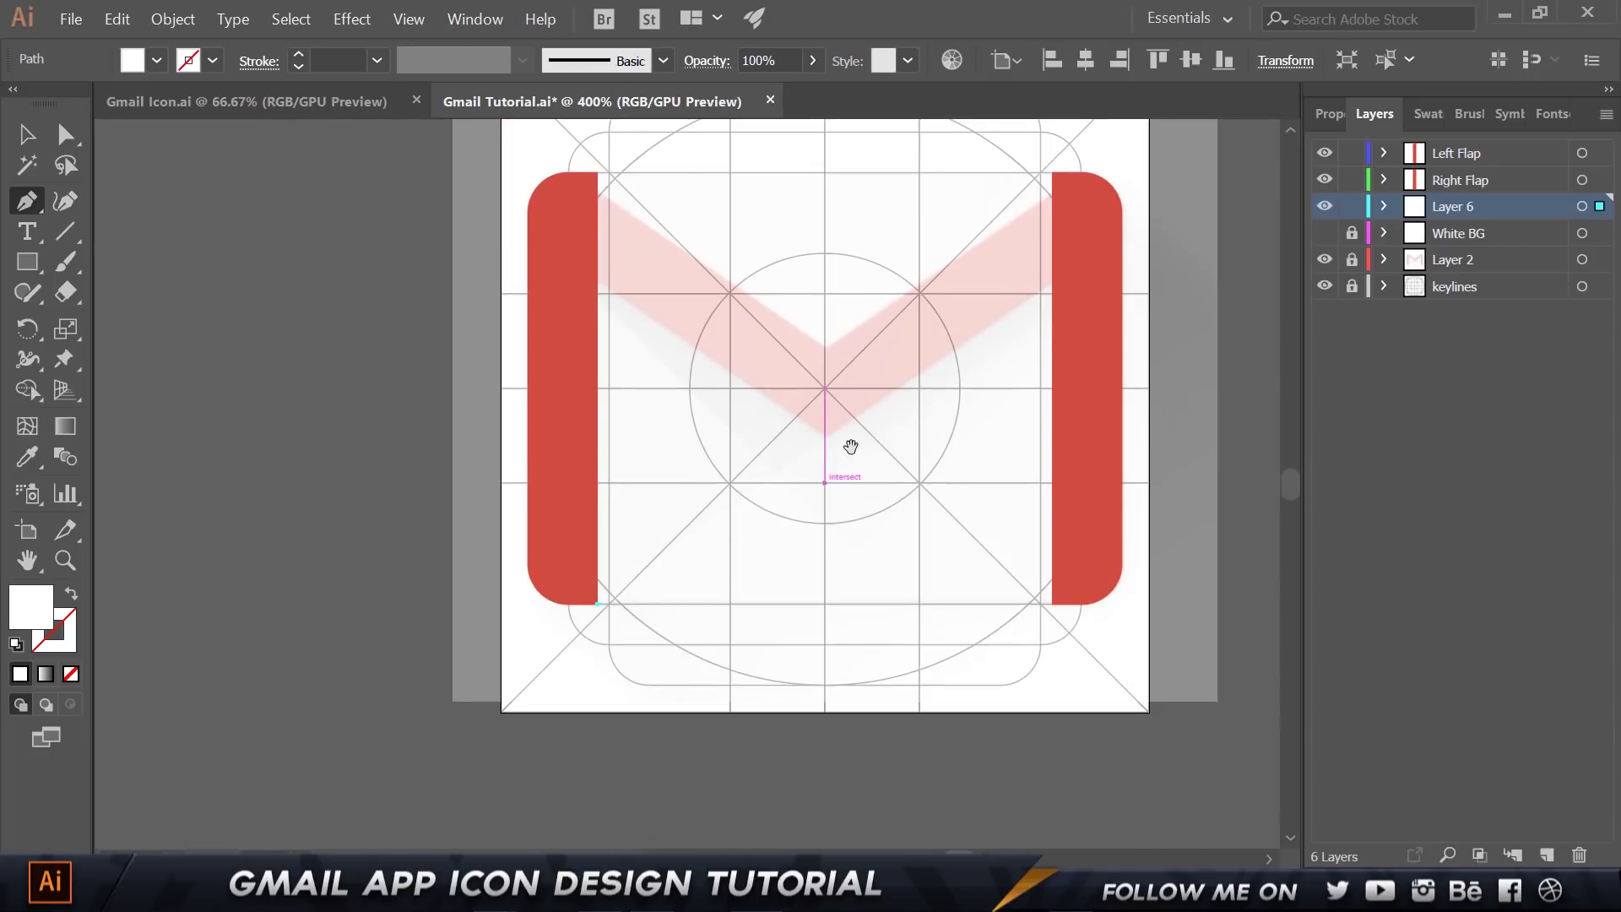
pyautogui.moveTo(850, 446); pyautogui.dragTo(554, 649)
pyautogui.scroll(3, 633, 608)
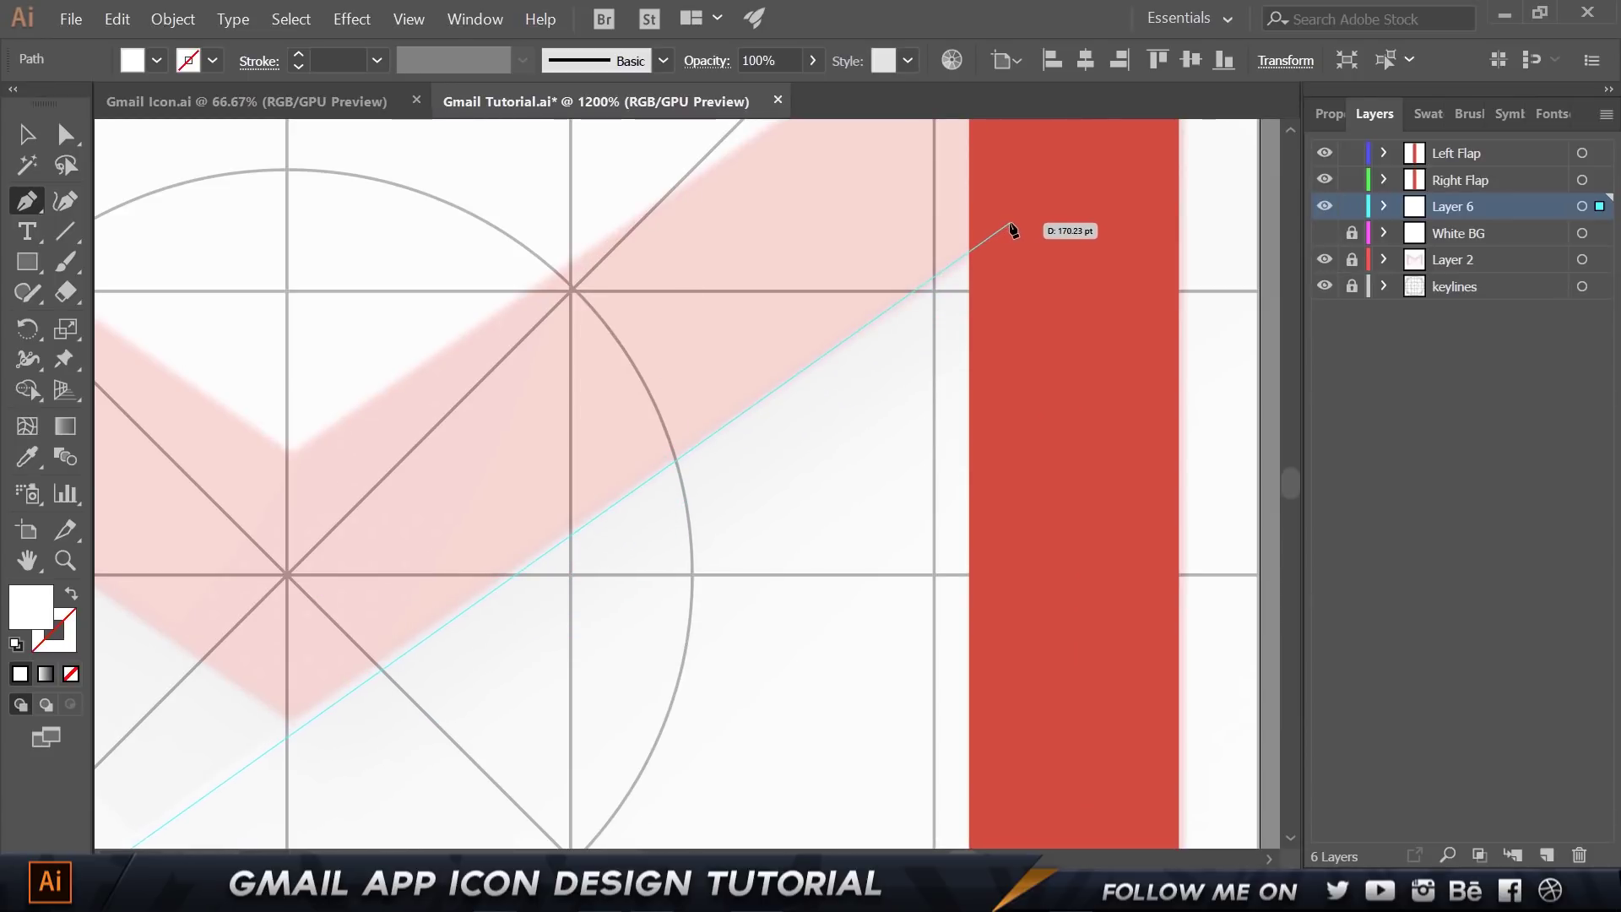
pyautogui.press('alt')
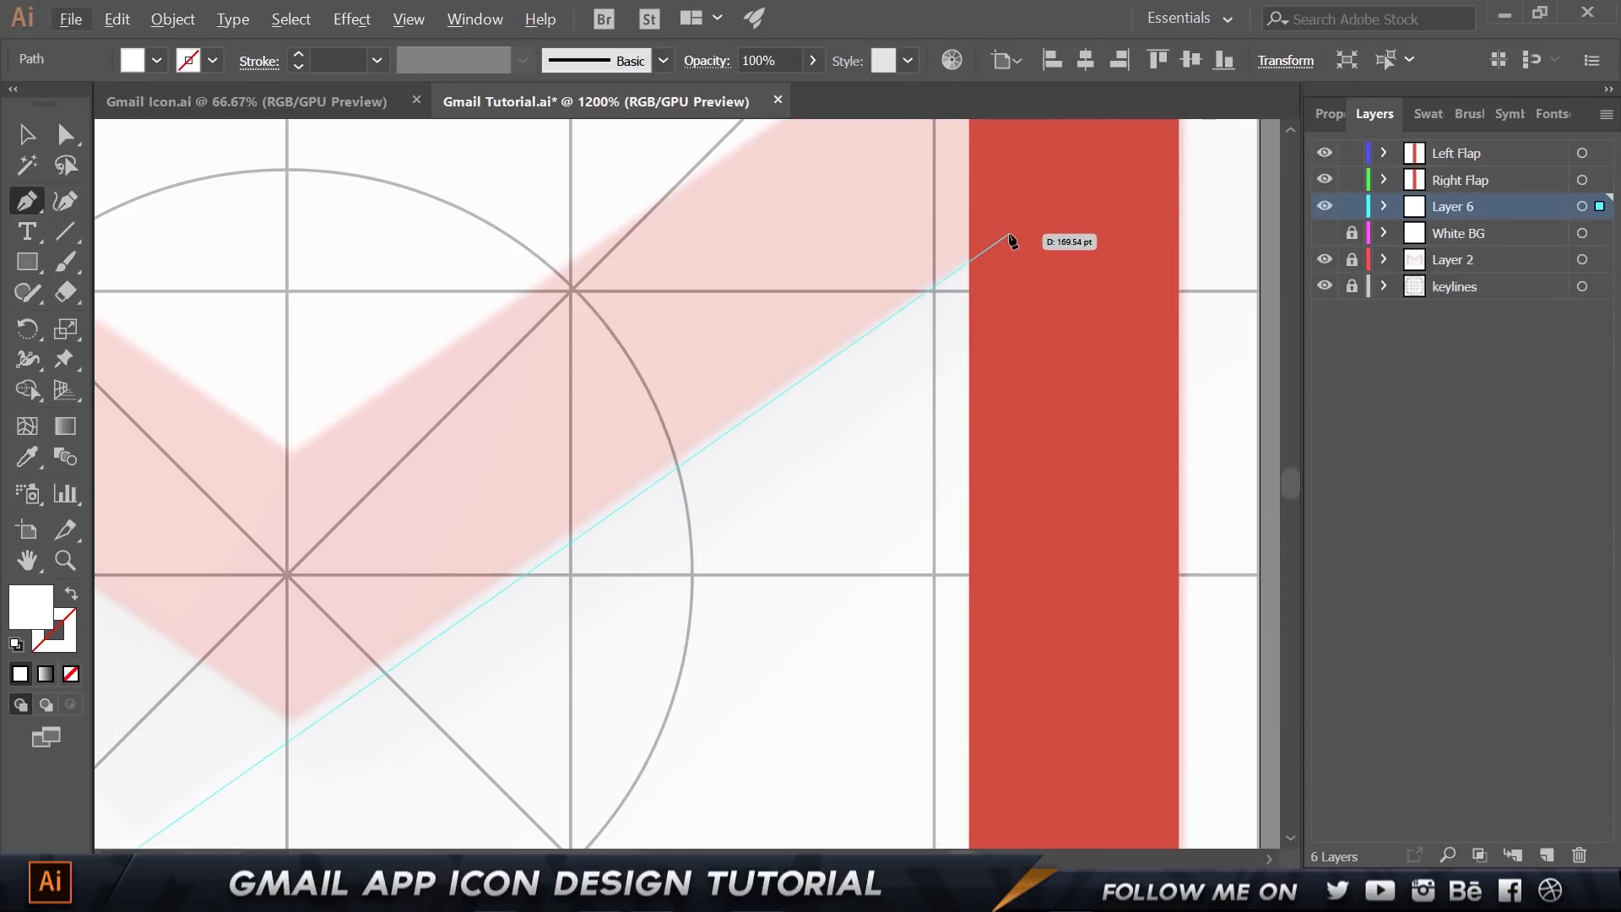
pyautogui.scroll(-3, 1011, 241)
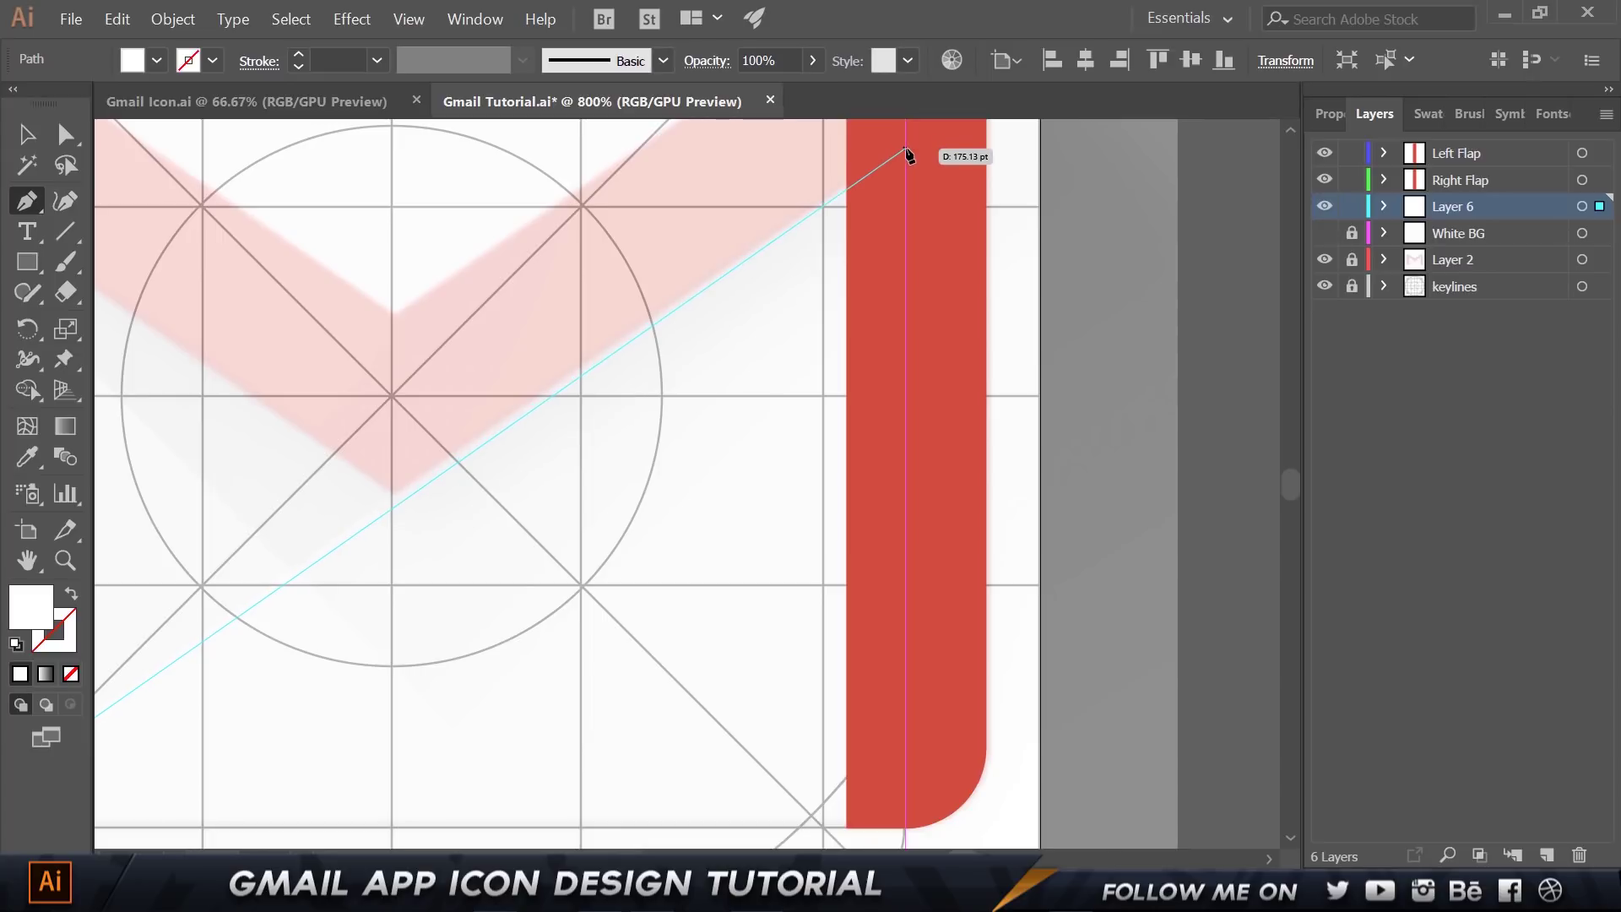
pyautogui.click(905, 146)
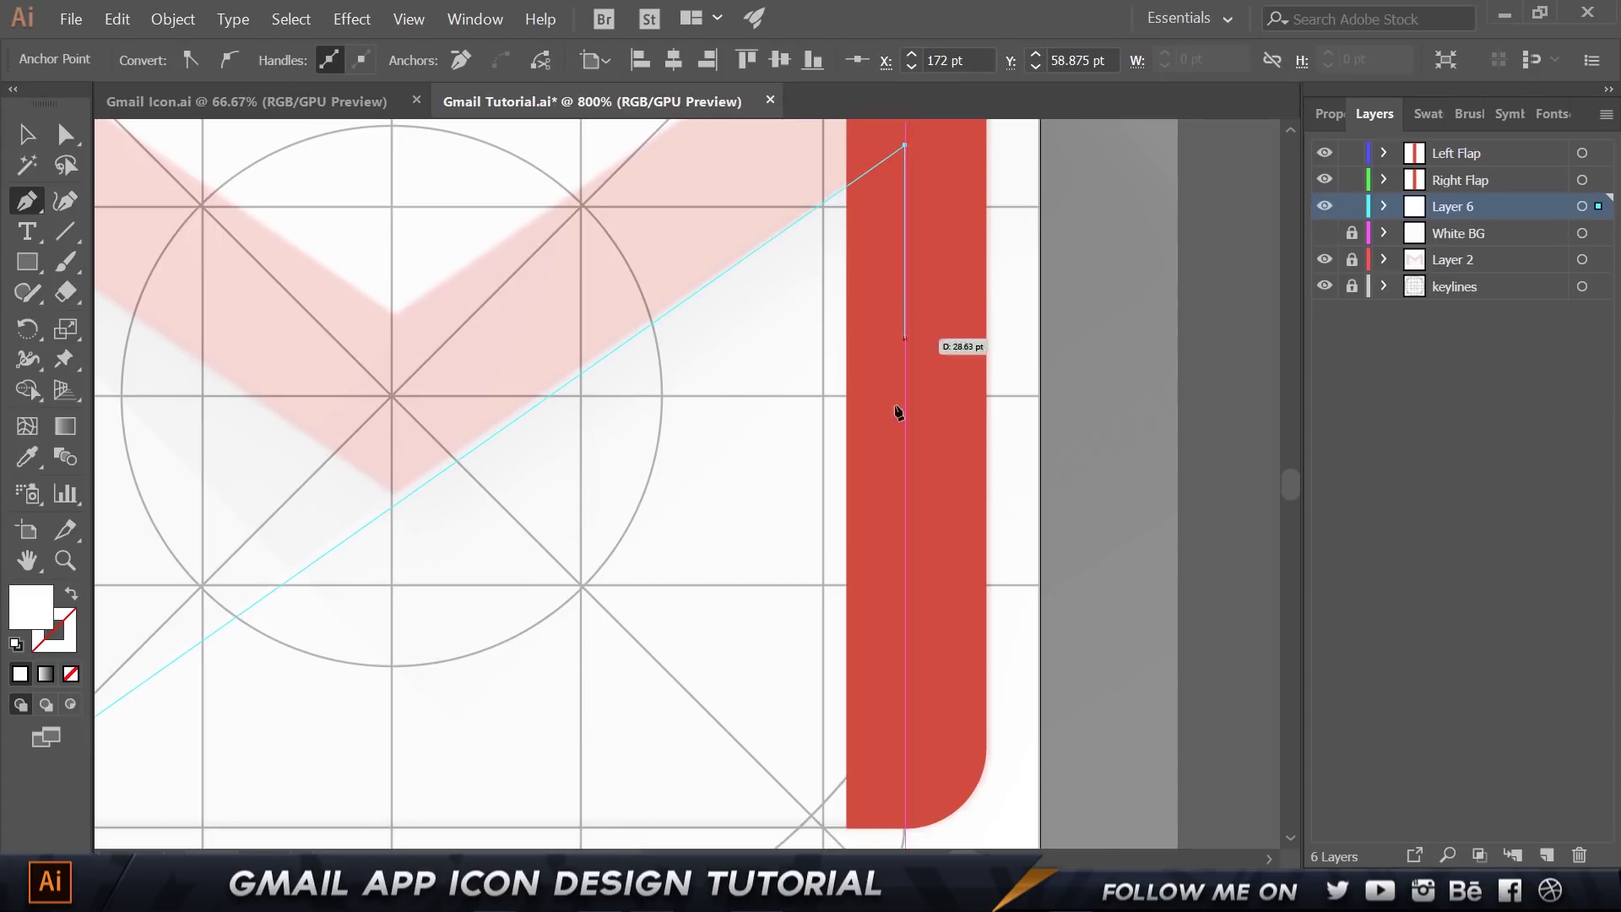
# Extend the path straight down to Y 160 pt on the envelope's base and back to the left flap's lower inner corner, completing a right triangle.
pyautogui.click(900, 830)
pyautogui.scroll(2, 900, 831)
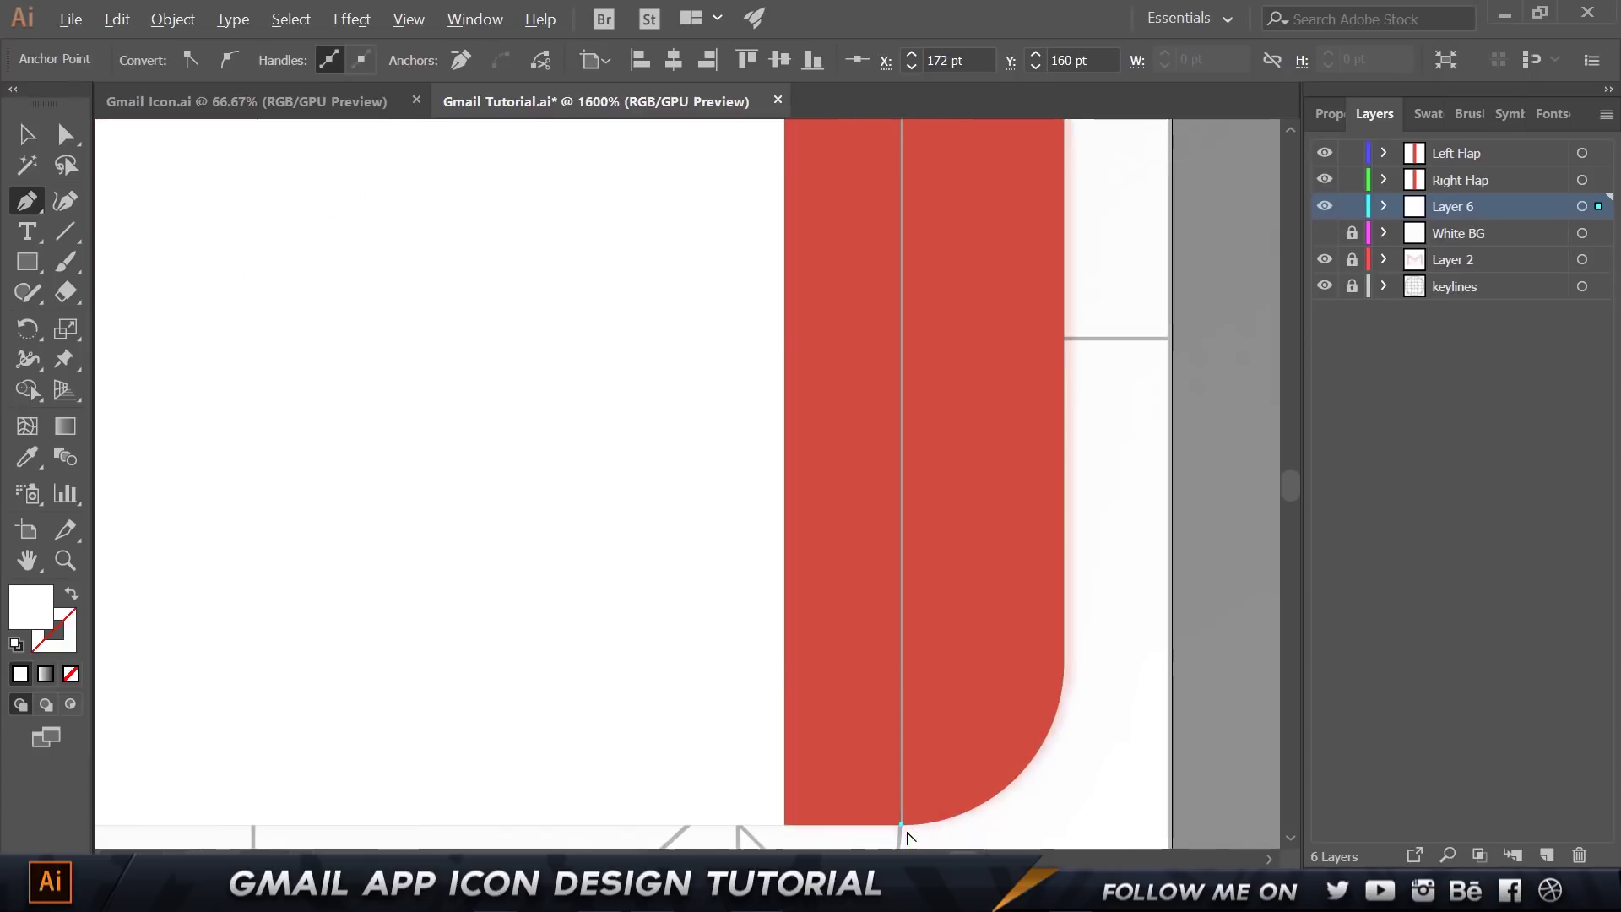
pyautogui.moveTo(900, 831); pyautogui.dragTo(903, 677)
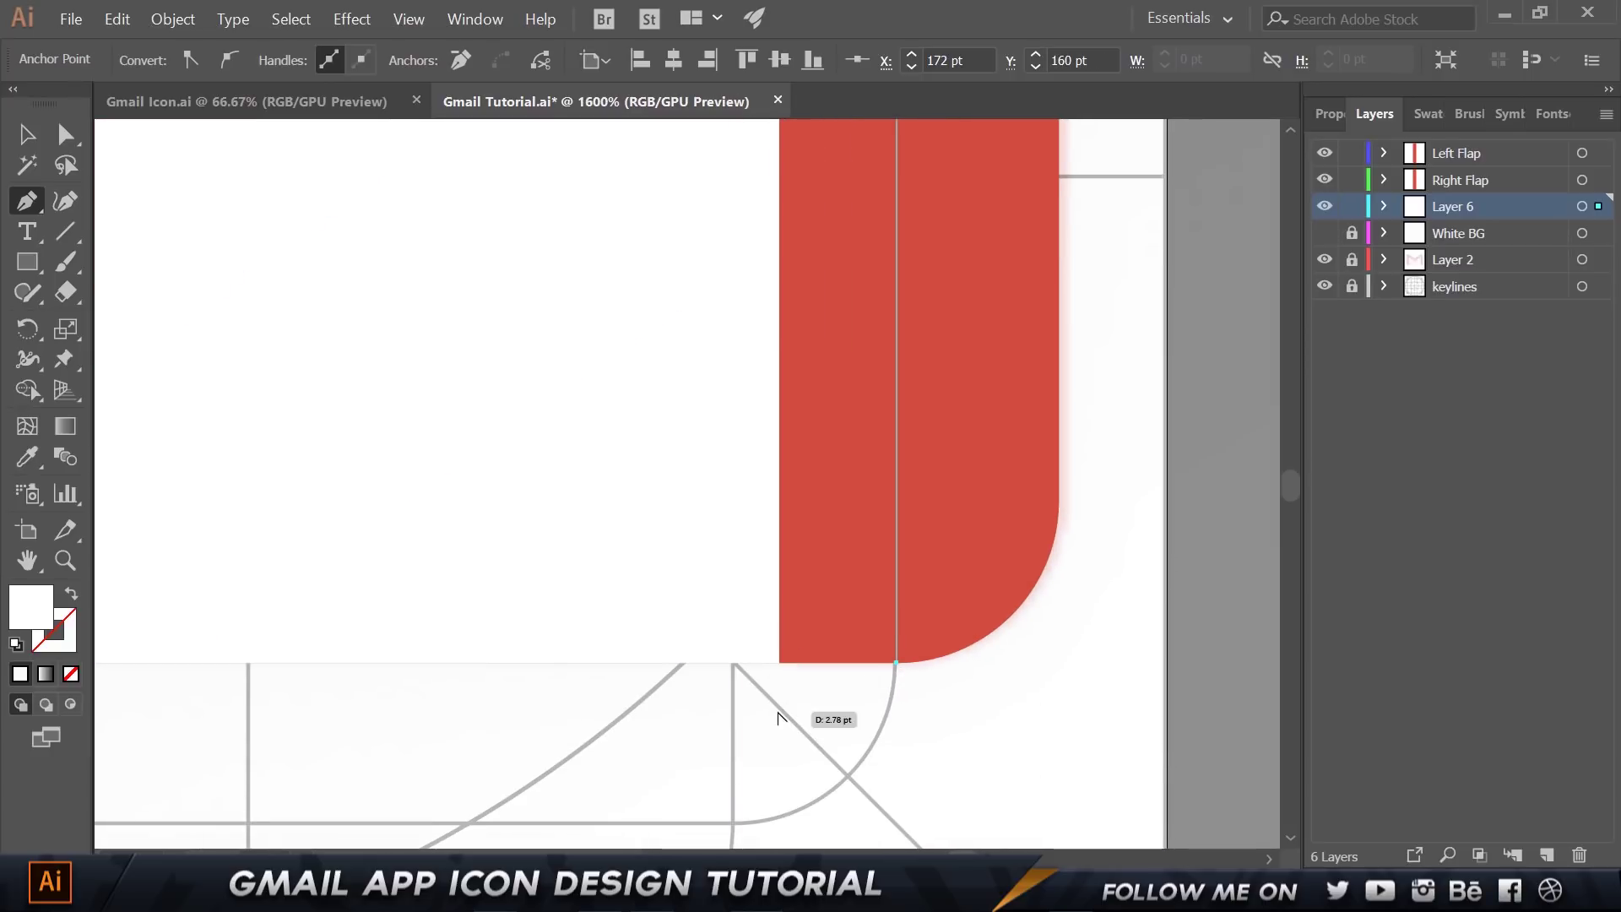
pyautogui.scroll(-2, 722, 610)
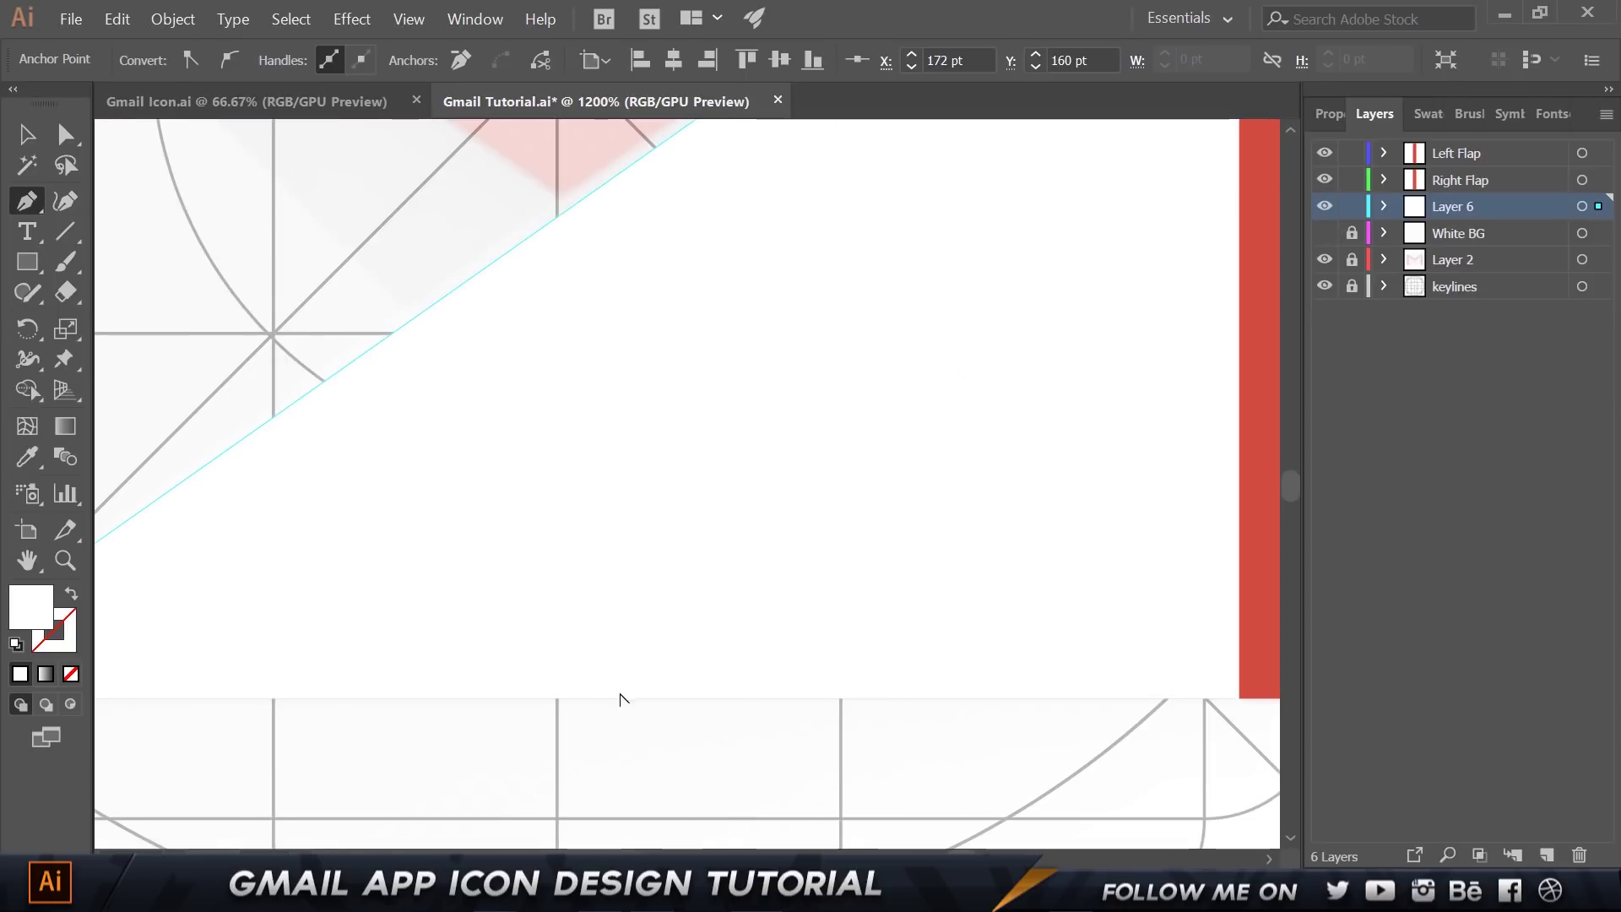
pyautogui.scroll(-1, 623, 698)
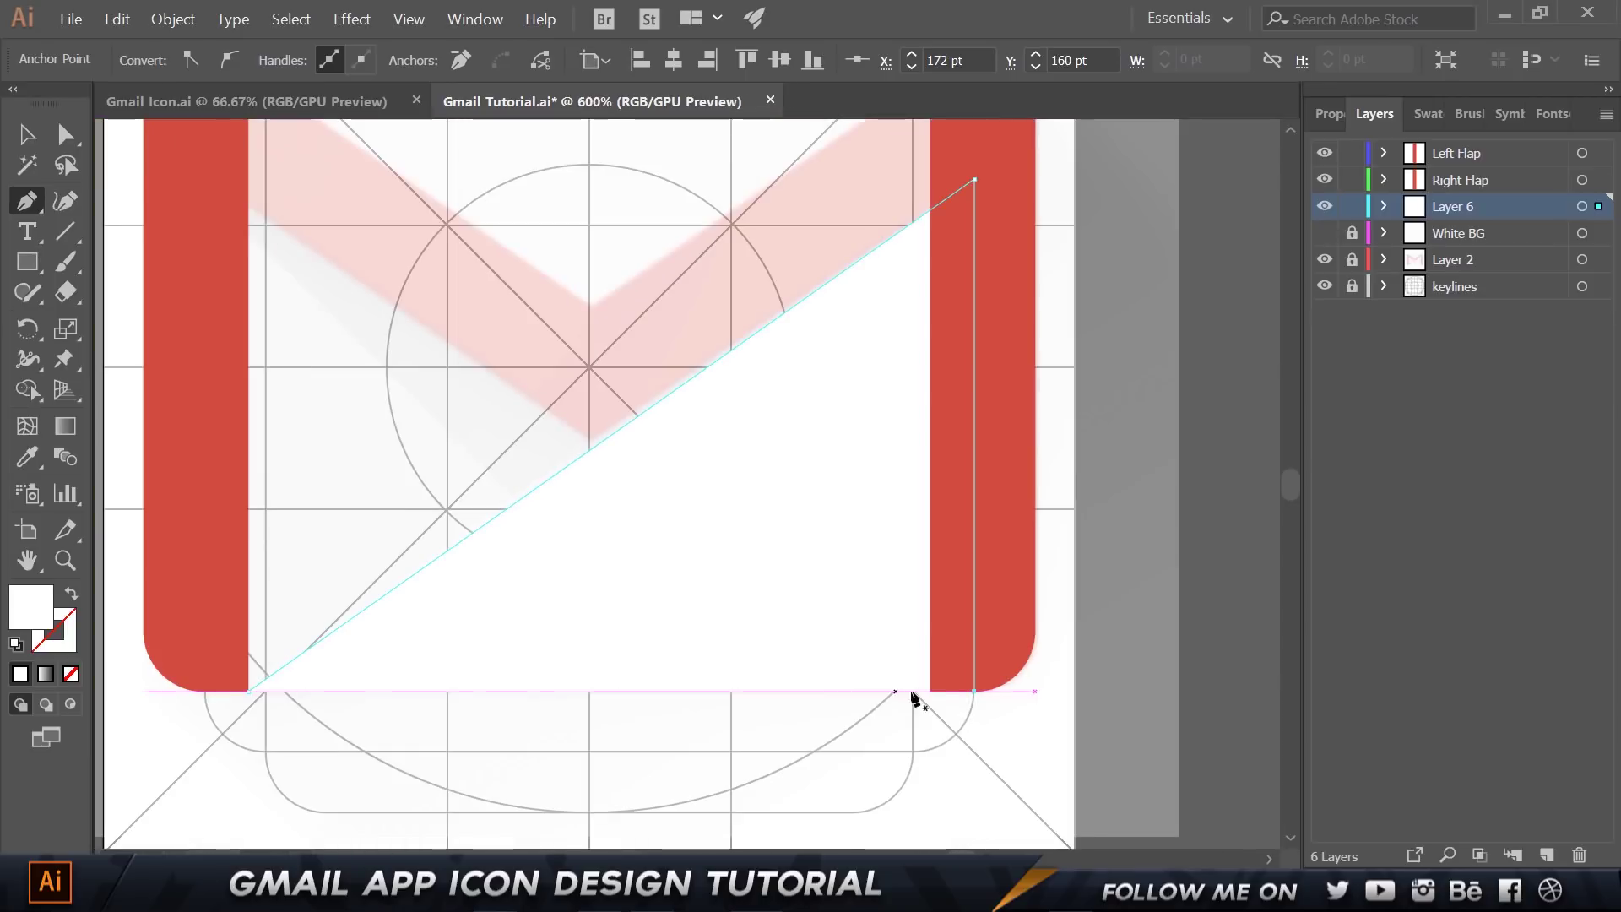
pyautogui.click(975, 690)
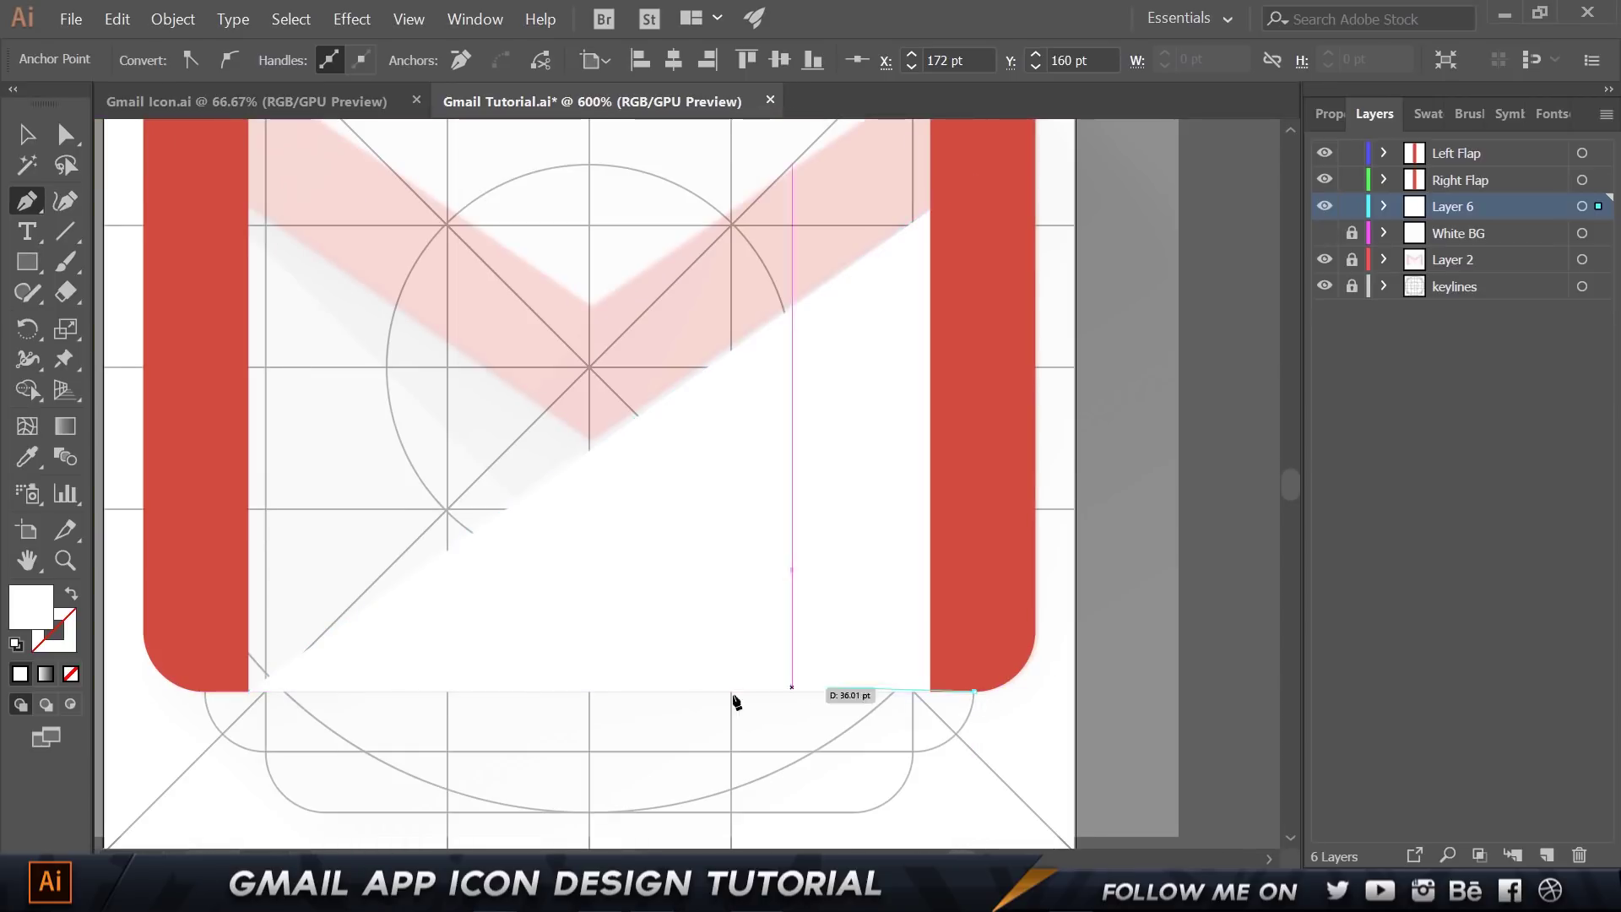
pyautogui.click(249, 691)
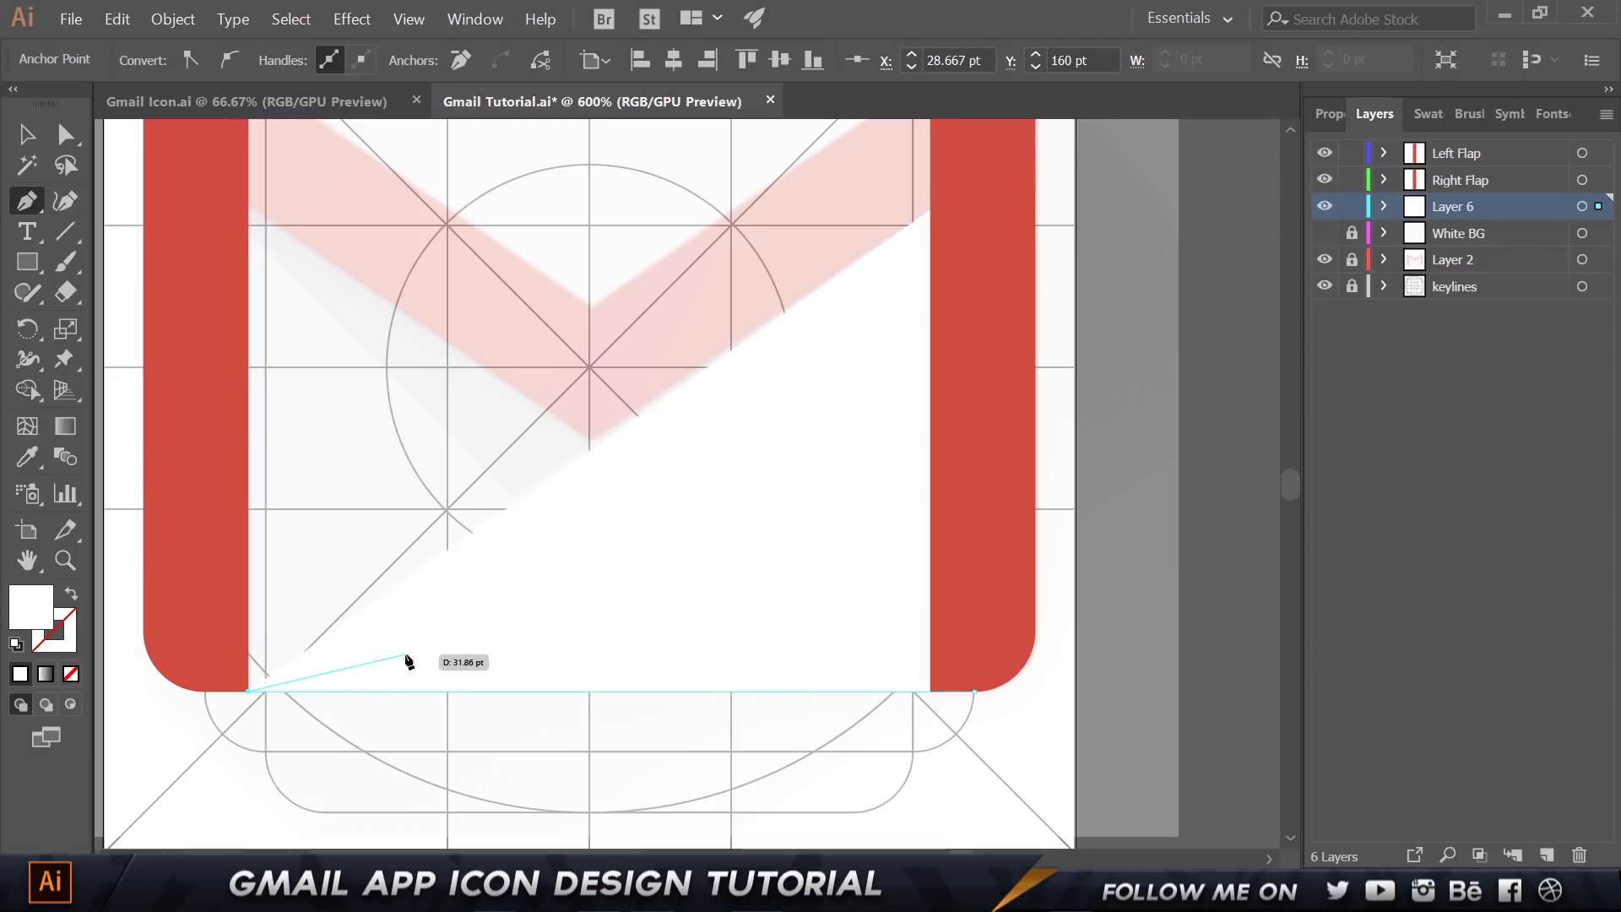
pyautogui.press('v')
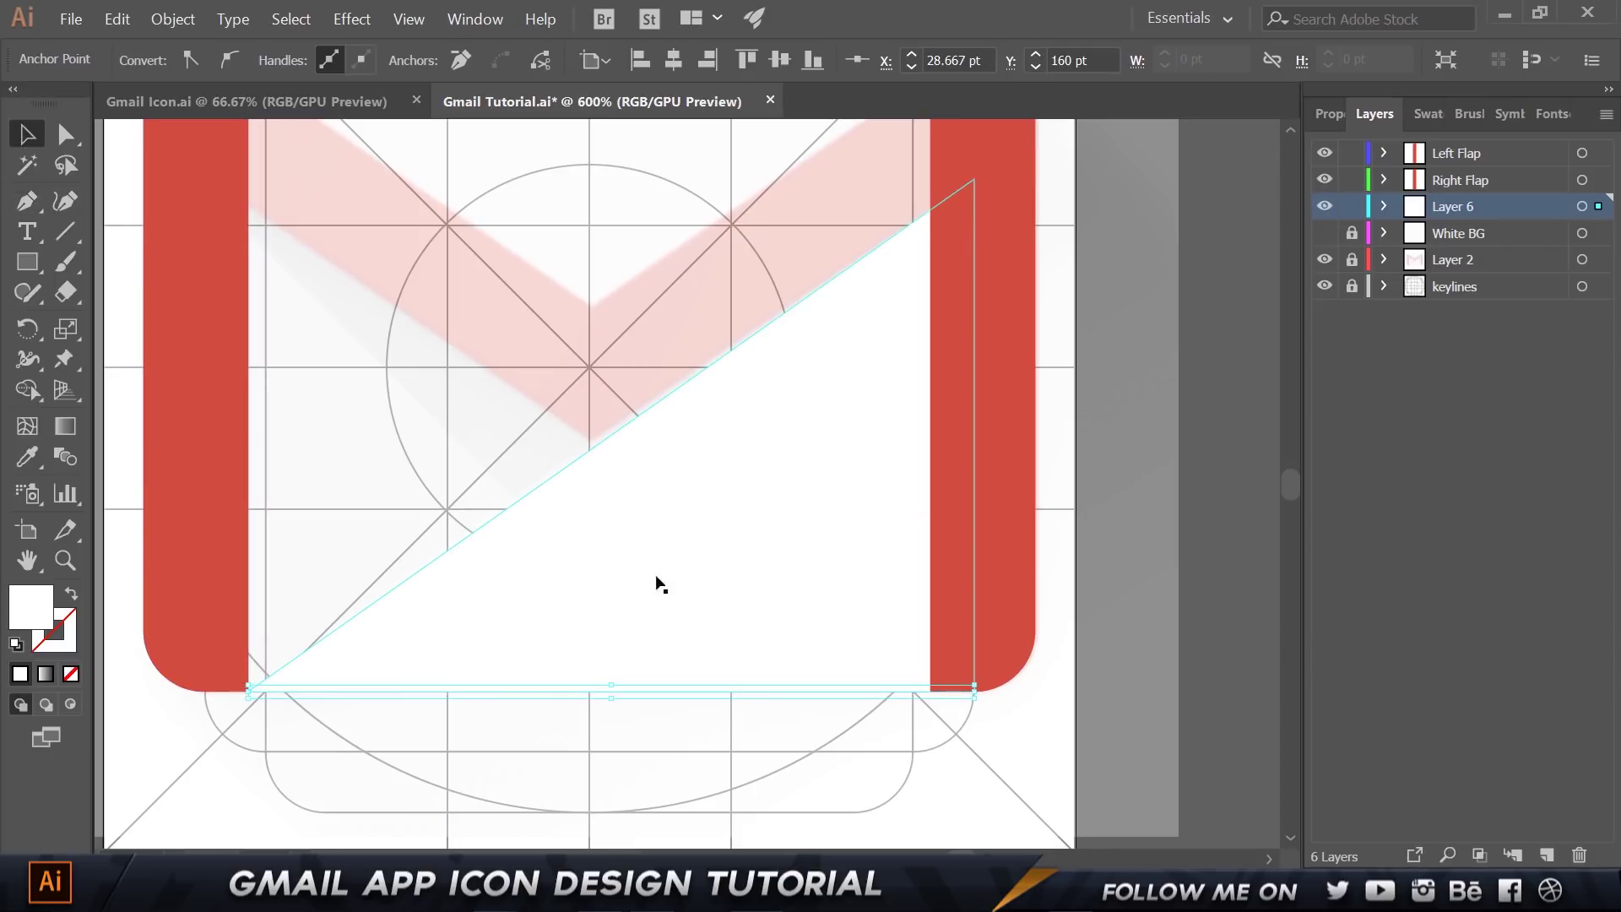
pyautogui.moveTo(748, 577); pyautogui.dragTo(875, 569)
pyautogui.hotkey('ctrl', 'z')
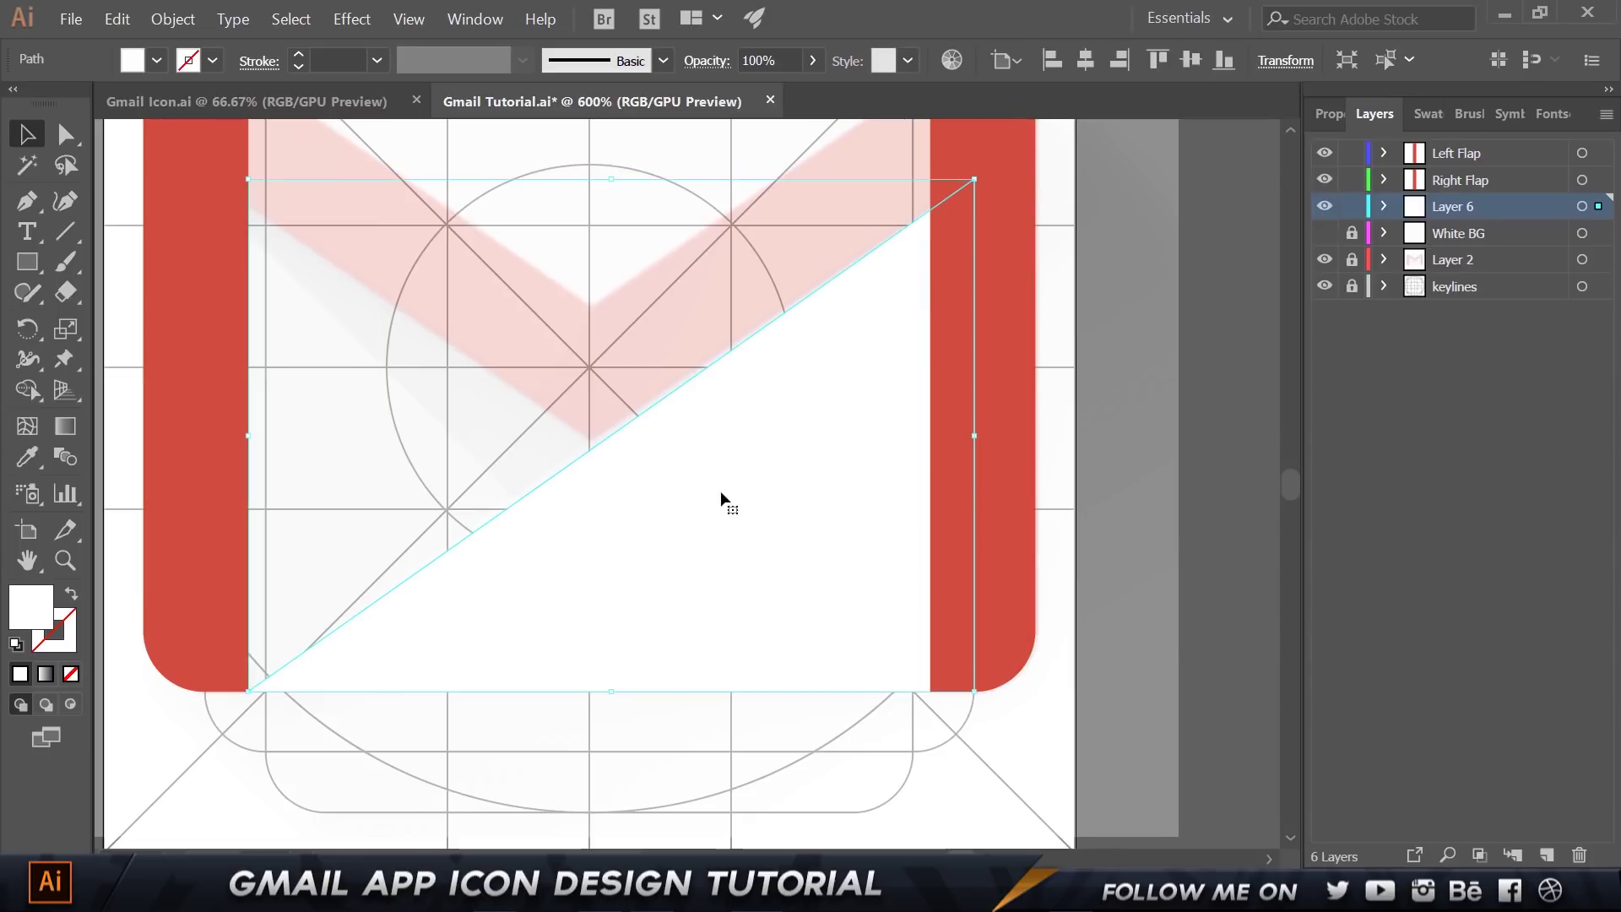
# Copy the fill colour of the right base shape in Gmail Icon.ai and apply F3F3F3 to the triangle in Gmail Tutorial.ai.
pyautogui.click(244, 101)
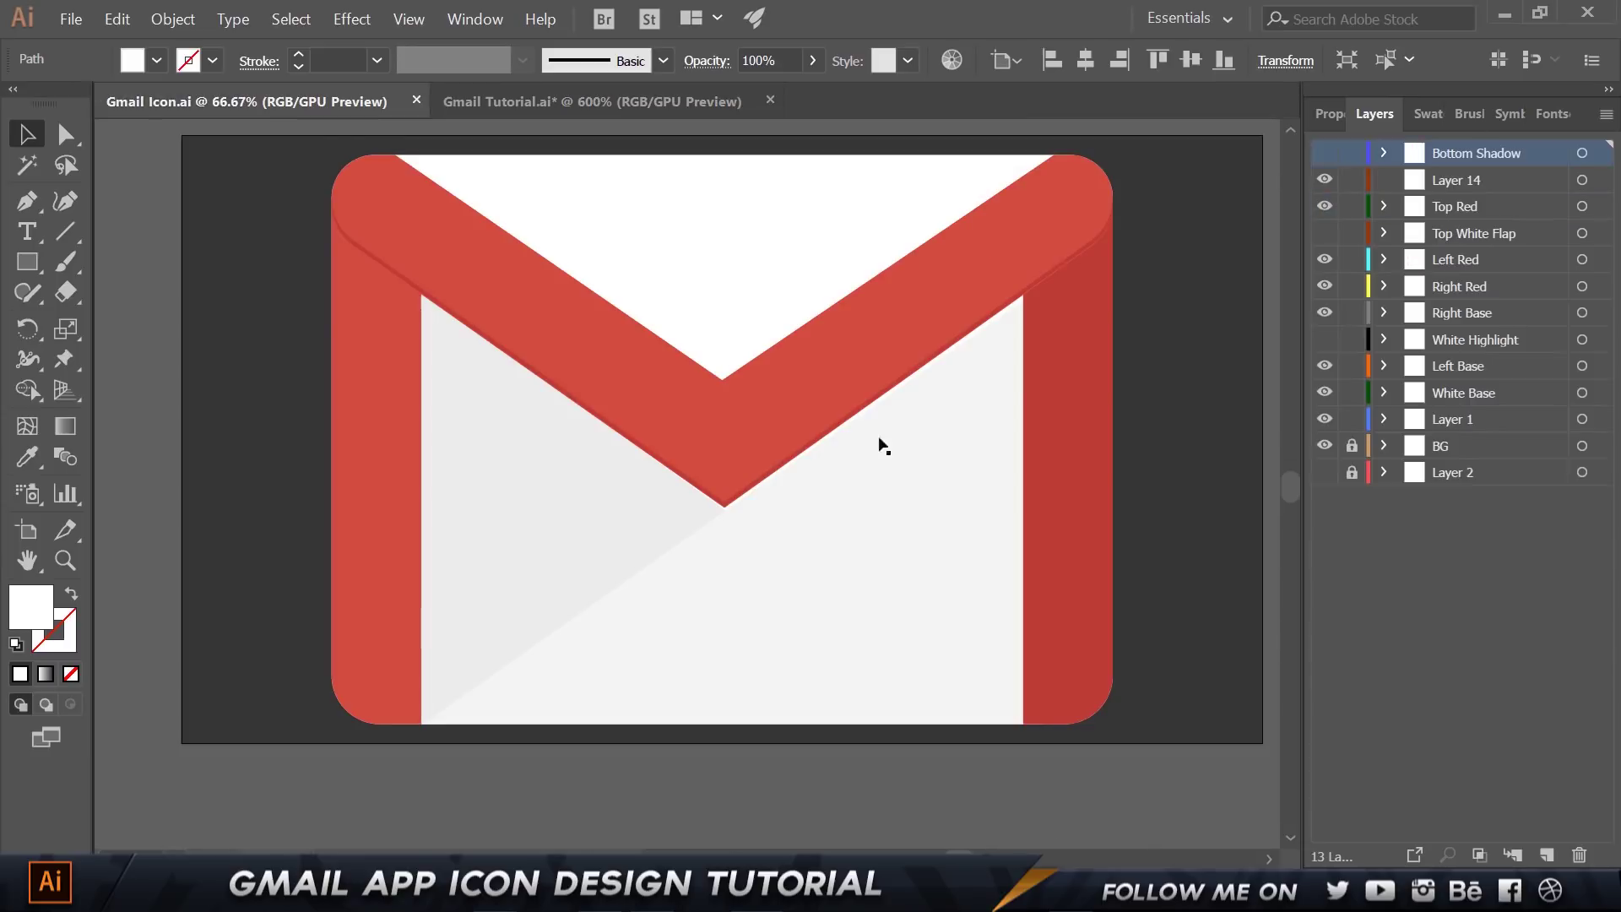
pyautogui.click(888, 520)
pyautogui.doubleClick(31, 606)
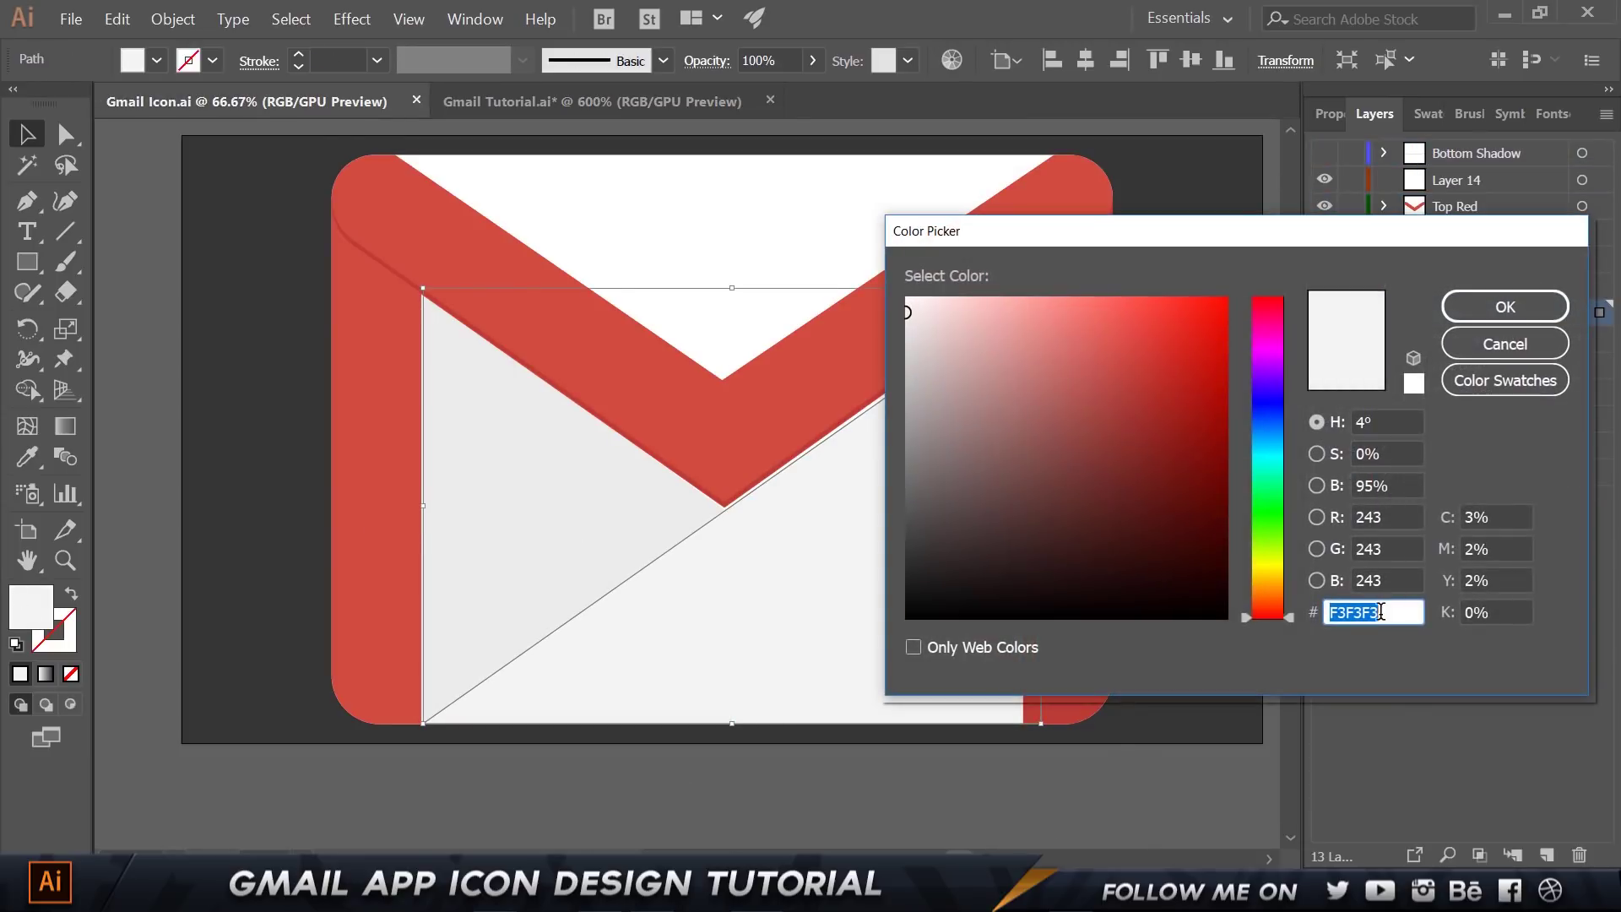
pyautogui.click(1505, 307)
pyautogui.click(566, 101)
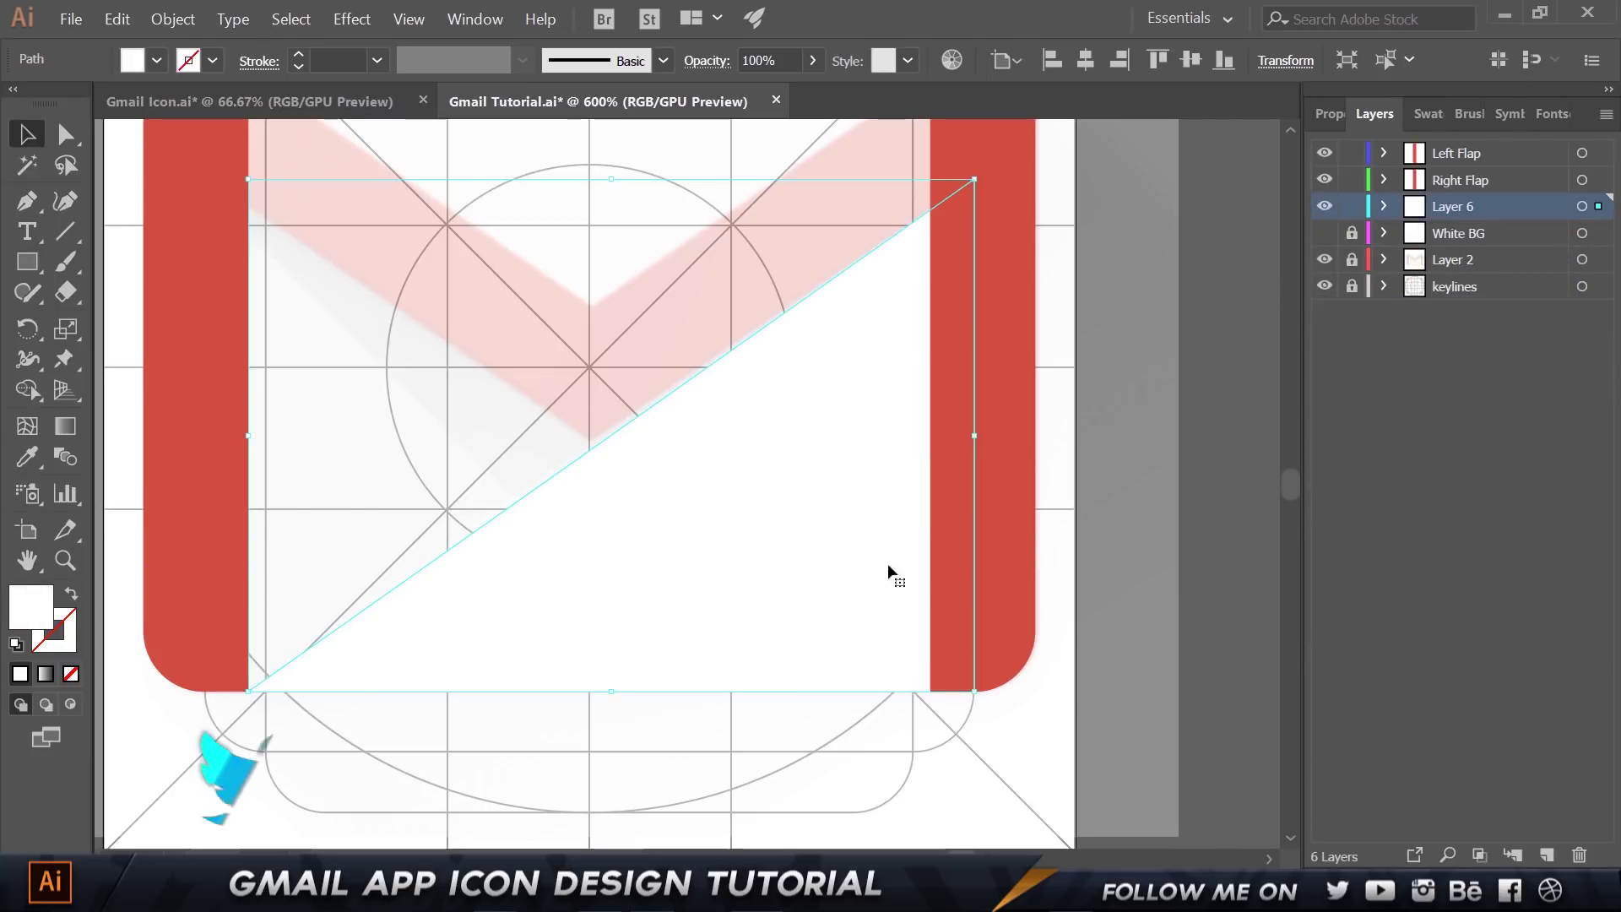
pyautogui.doubleClick(16, 622)
pyautogui.write('F3F3F3')
pyautogui.press('Return')
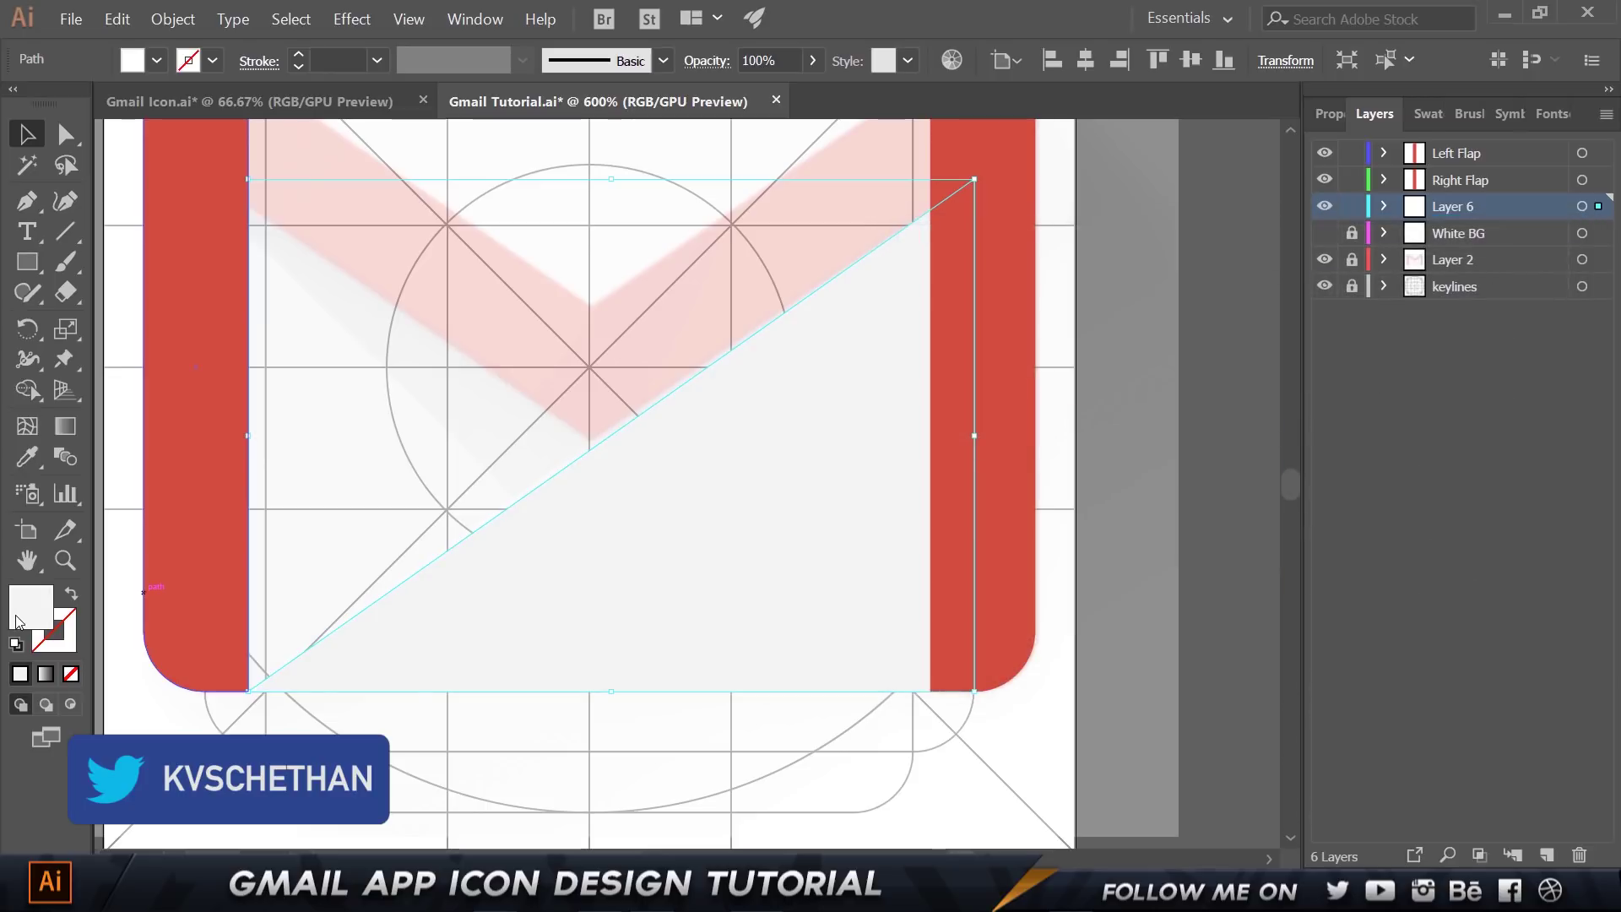
# Examine the left base shape's outline in Gmail Icon.ai, then return to Gmail Tutorial.ai.
pyautogui.click(249, 102)
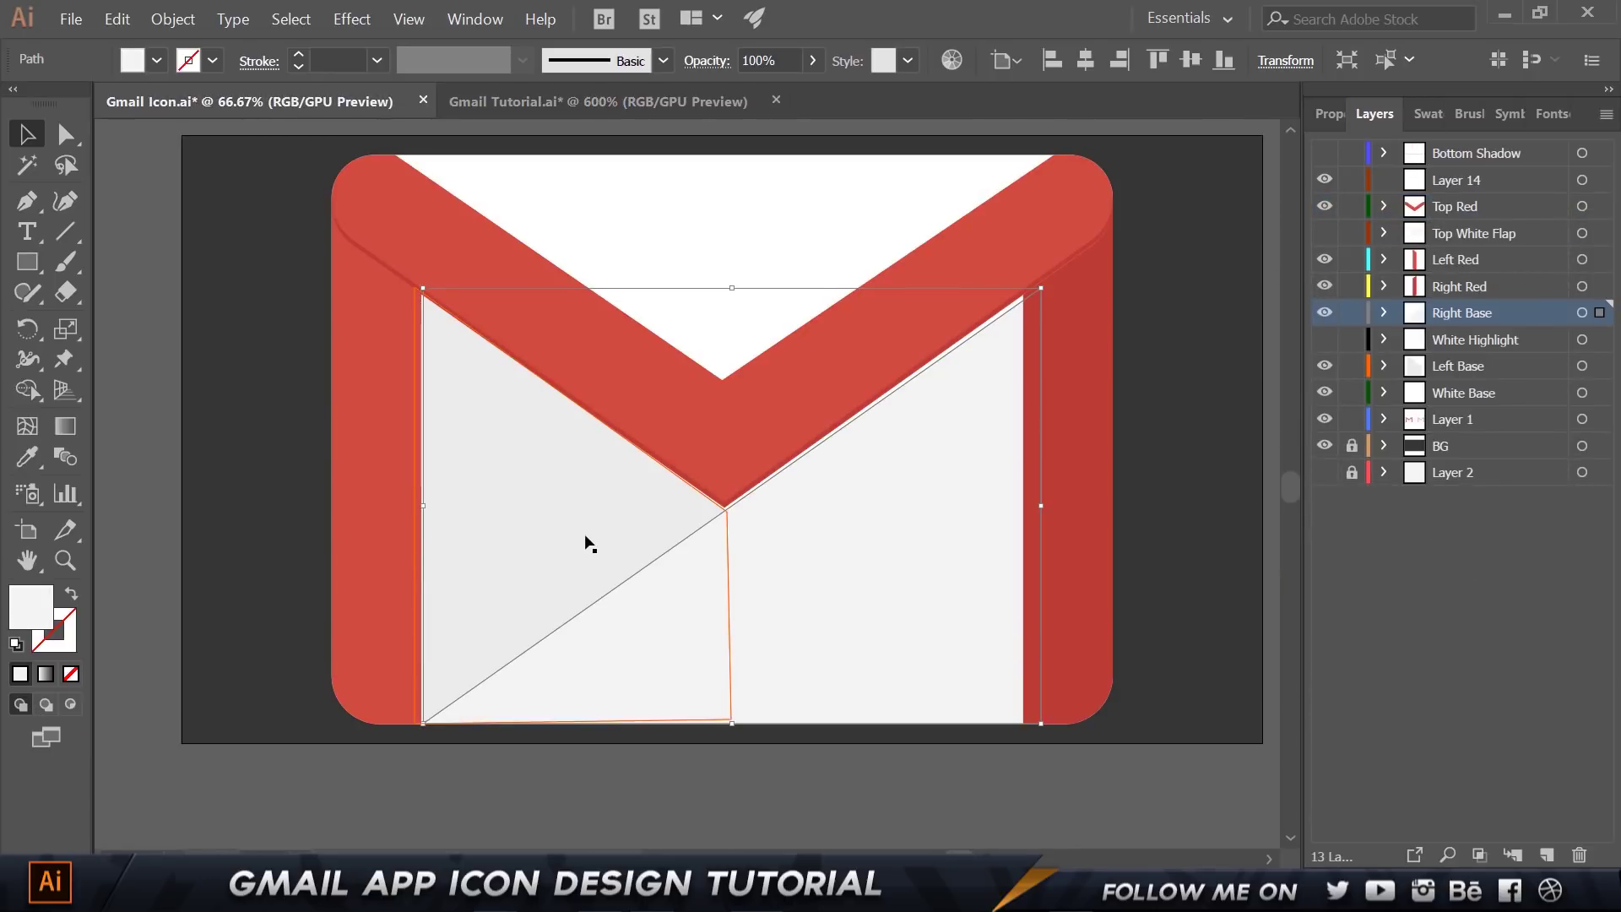
pyautogui.click(589, 543)
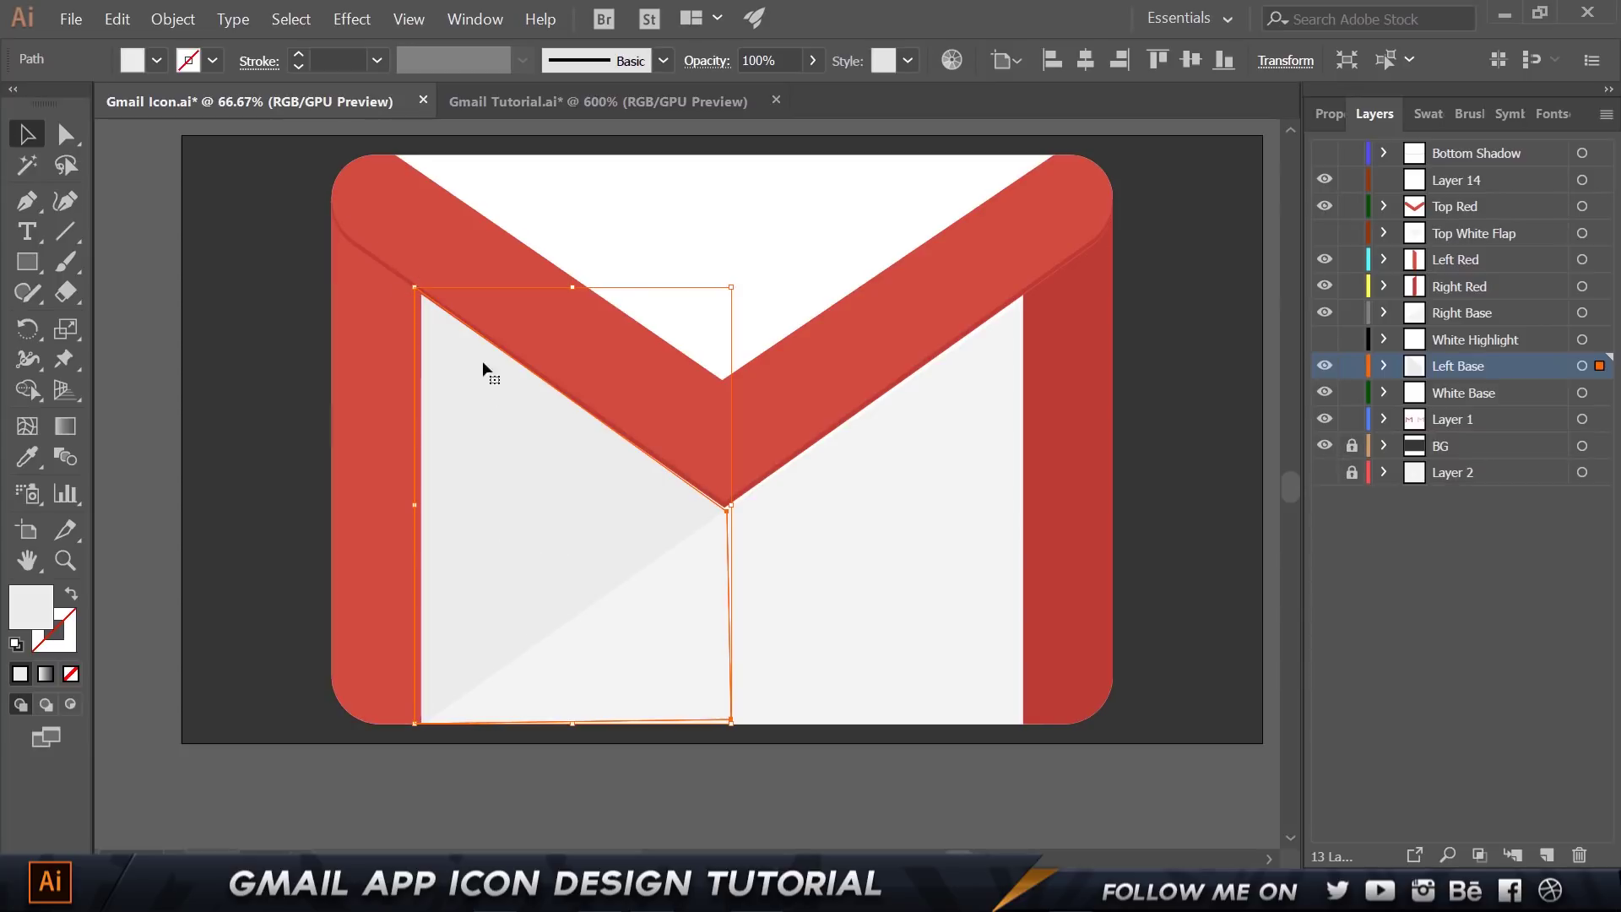
pyautogui.hotkey('ctrl', 'Tab')
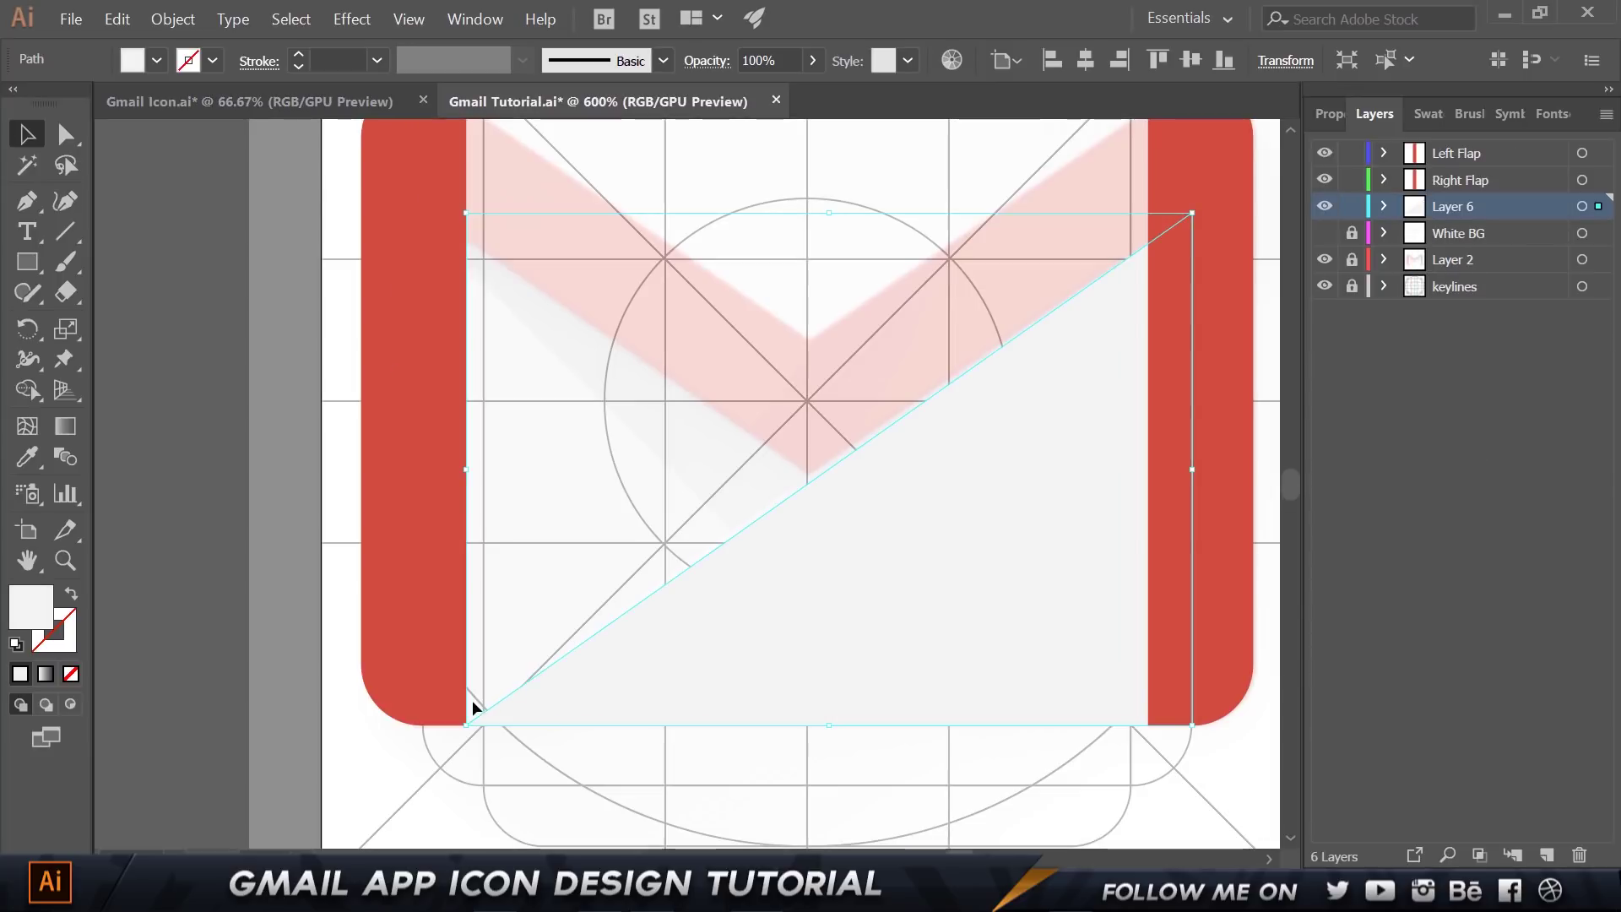
# Rename the triangle's layer as Right Rectangle.
pyautogui.doubleClick(1455, 206)
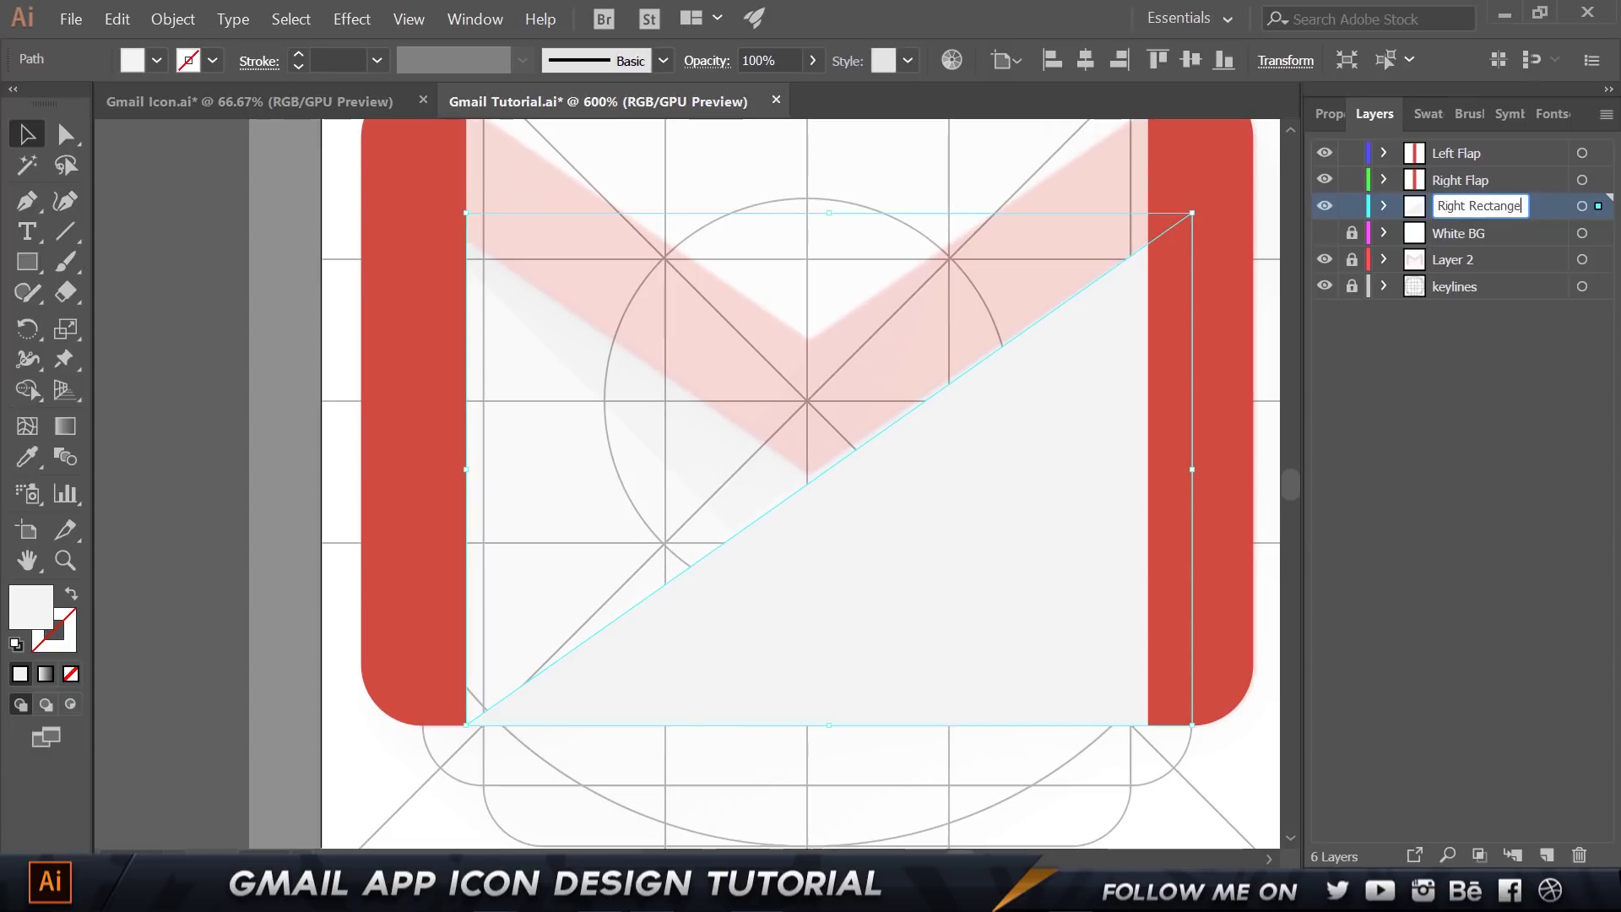
pyautogui.write('Right Rectangle')
pyautogui.hotkey('ctrl', 'a')
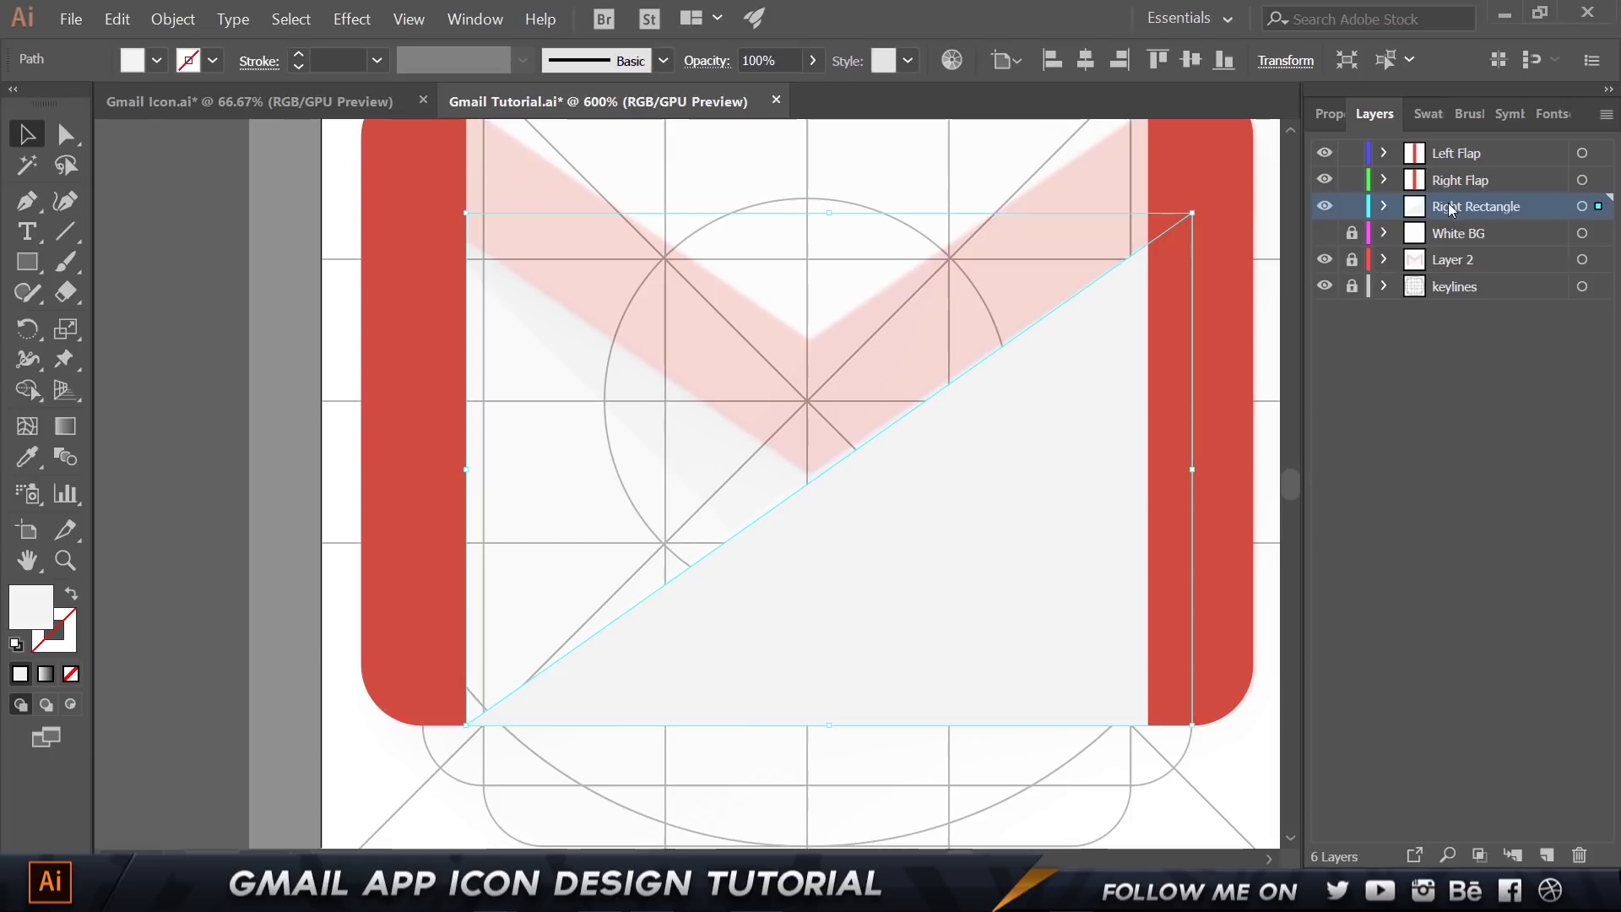
# Correct the triangle layer's name to Right Triangle and add a new layer named Left Triangle directly beneath it.
pyautogui.write('Right Triangle')
pyautogui.press('Return')
pyautogui.click(1546, 854)
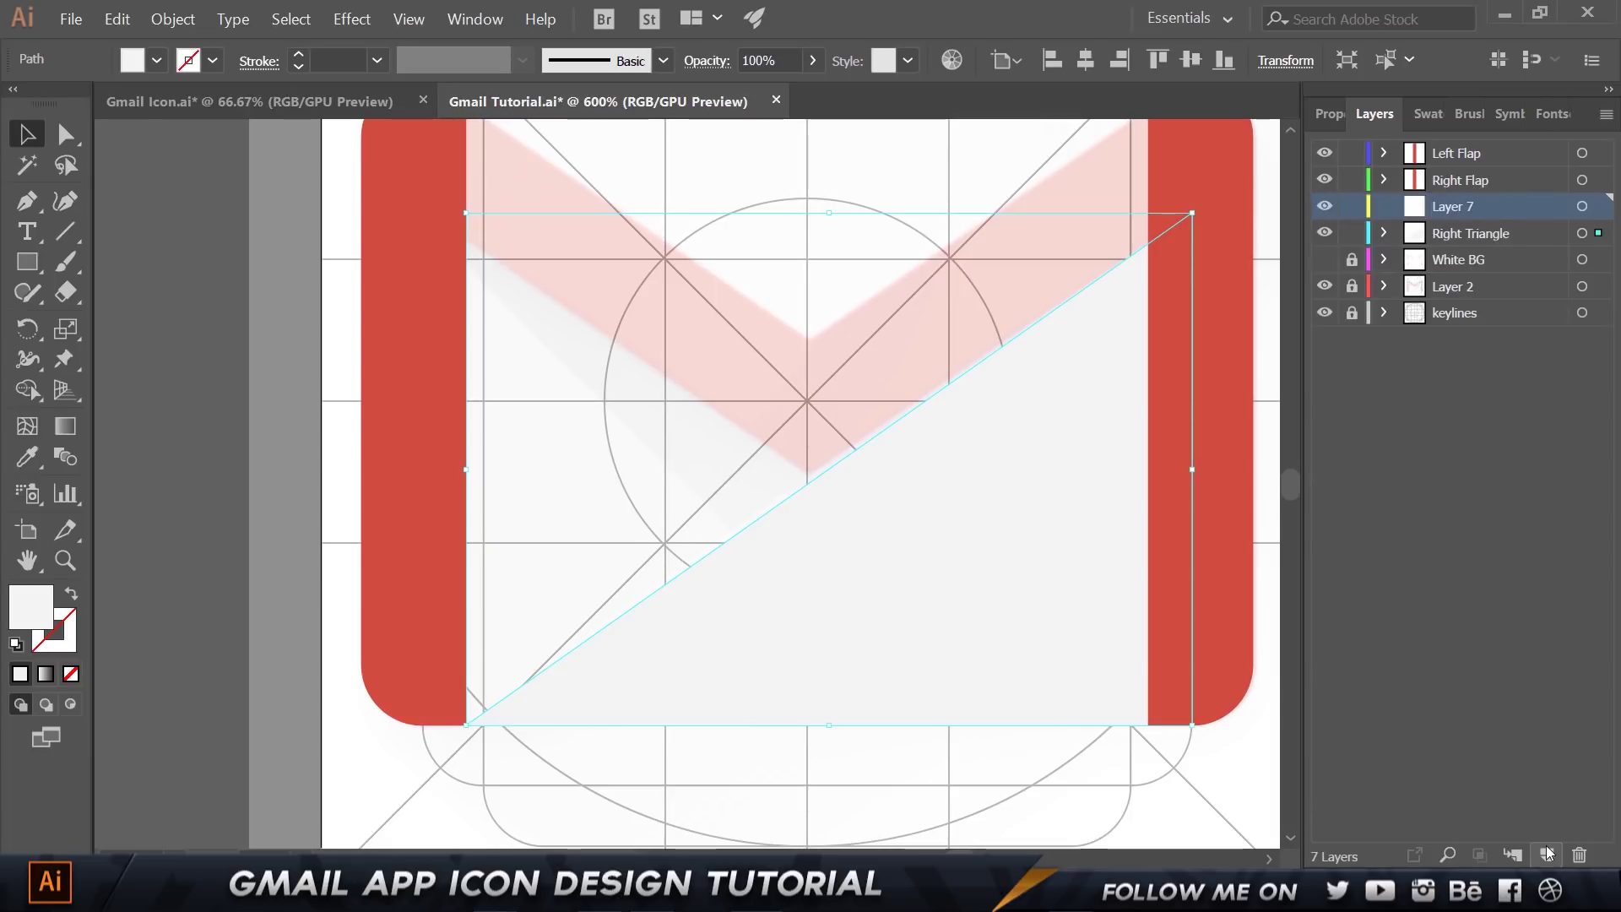
pyautogui.moveTo(1468, 211); pyautogui.dragTo(1432, 248)
pyautogui.doubleClick(1443, 235)
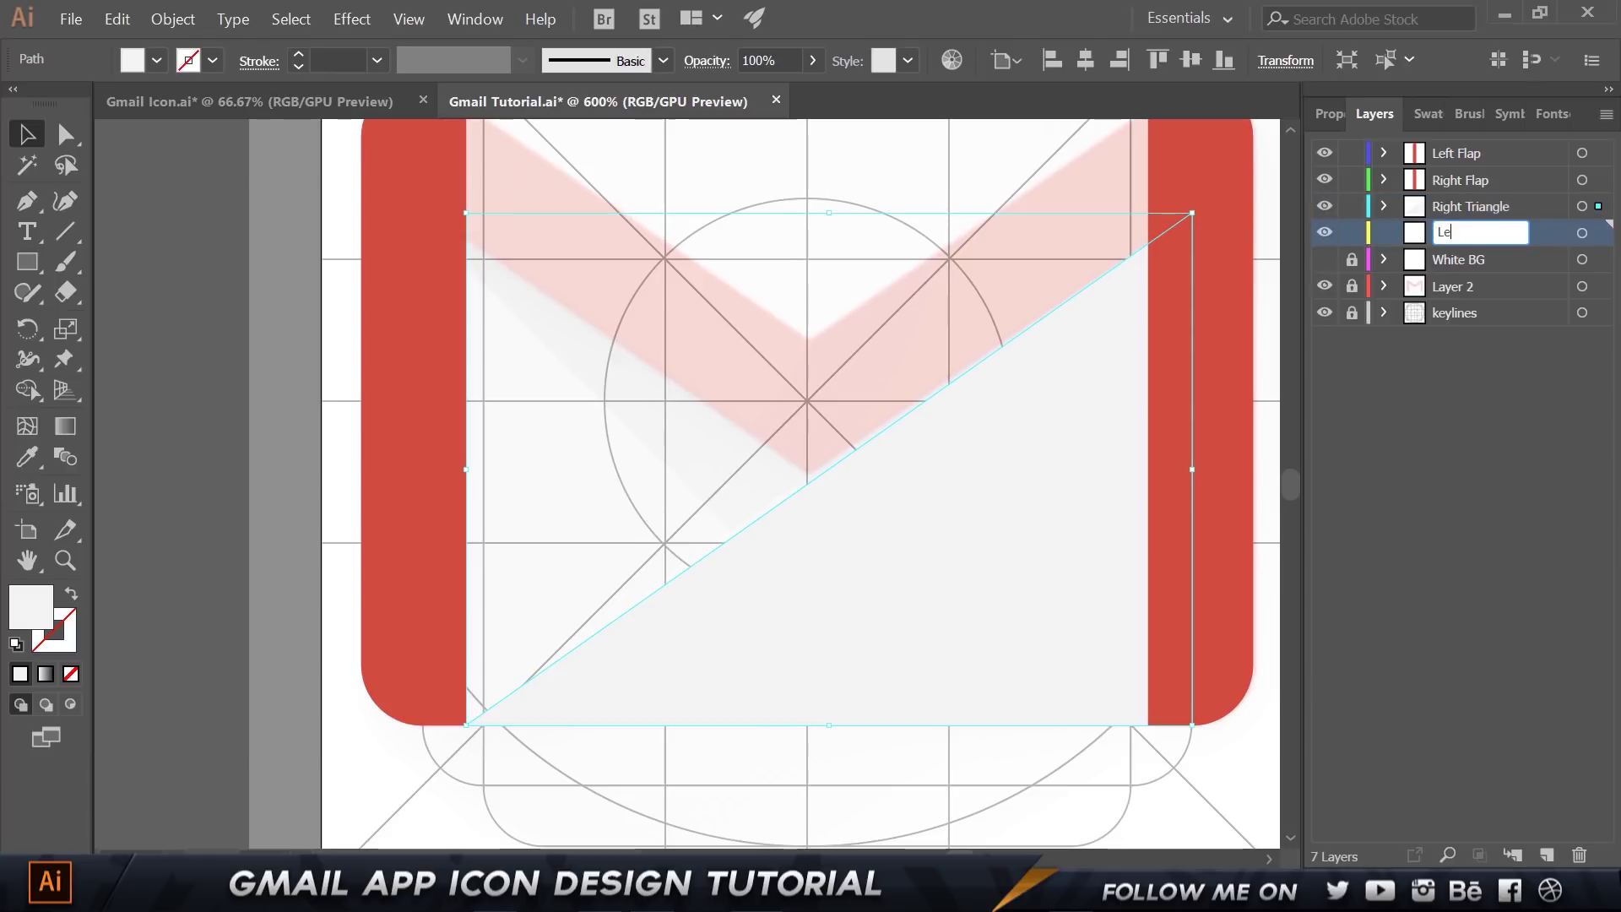
pyautogui.write('Left Triangle')
pyautogui.press('Return')
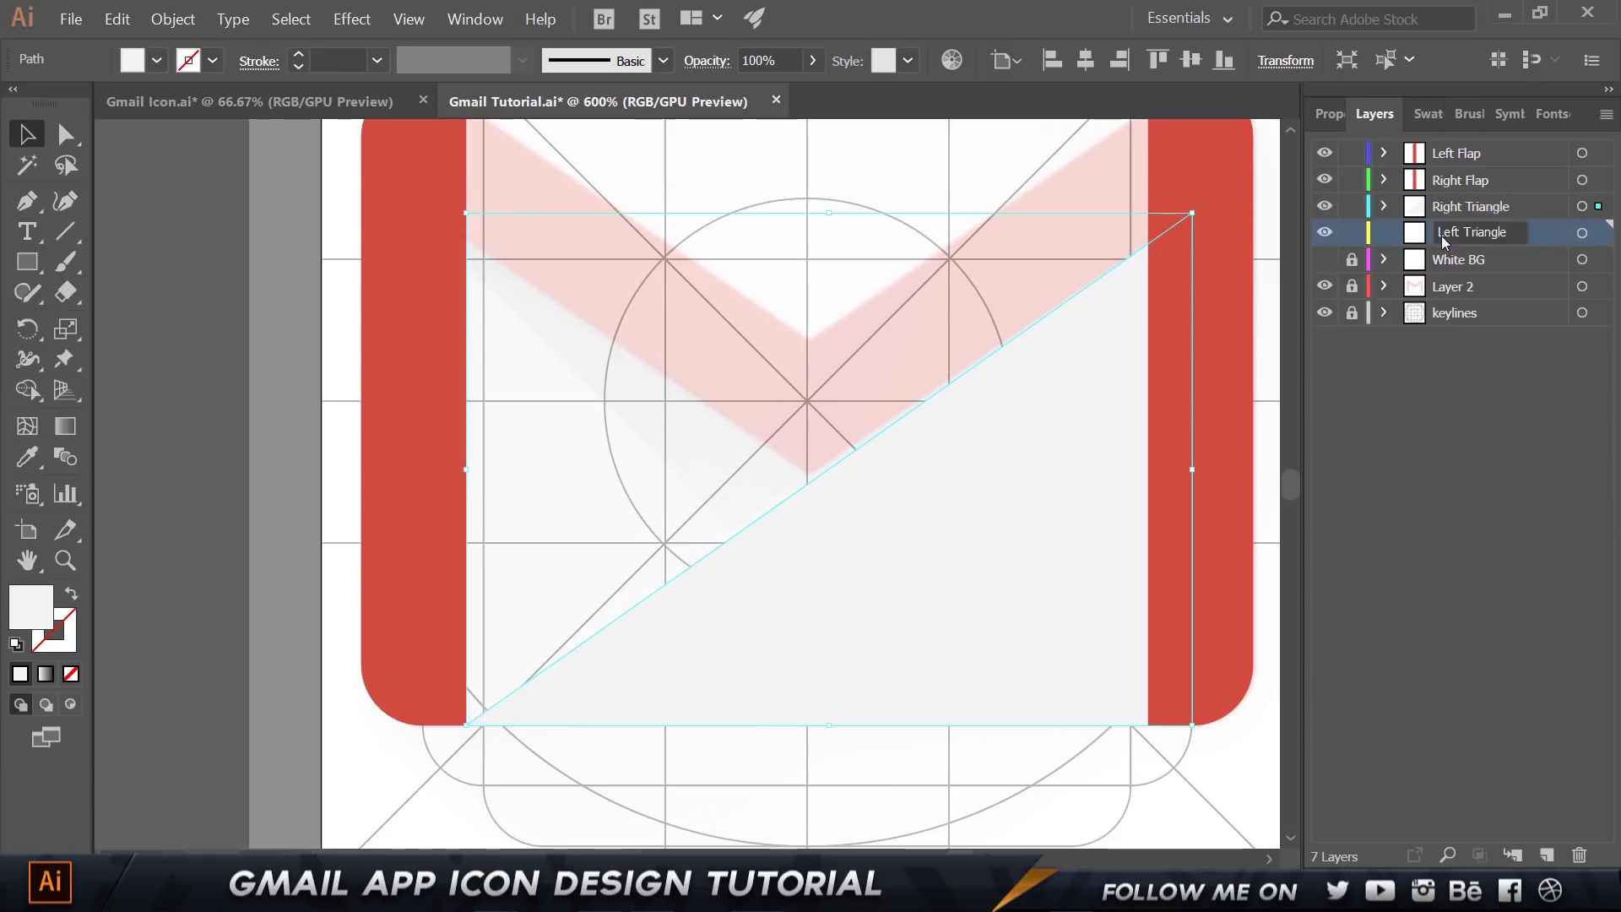
# Draw a closed four-sided shape from X 25.667 pt, Y 160 pt up to Y 62.833 pt, across to X 109.667 pt, Y 120.333 pt and down to the base.
pyautogui.click(272, 587)
pyautogui.press('p')
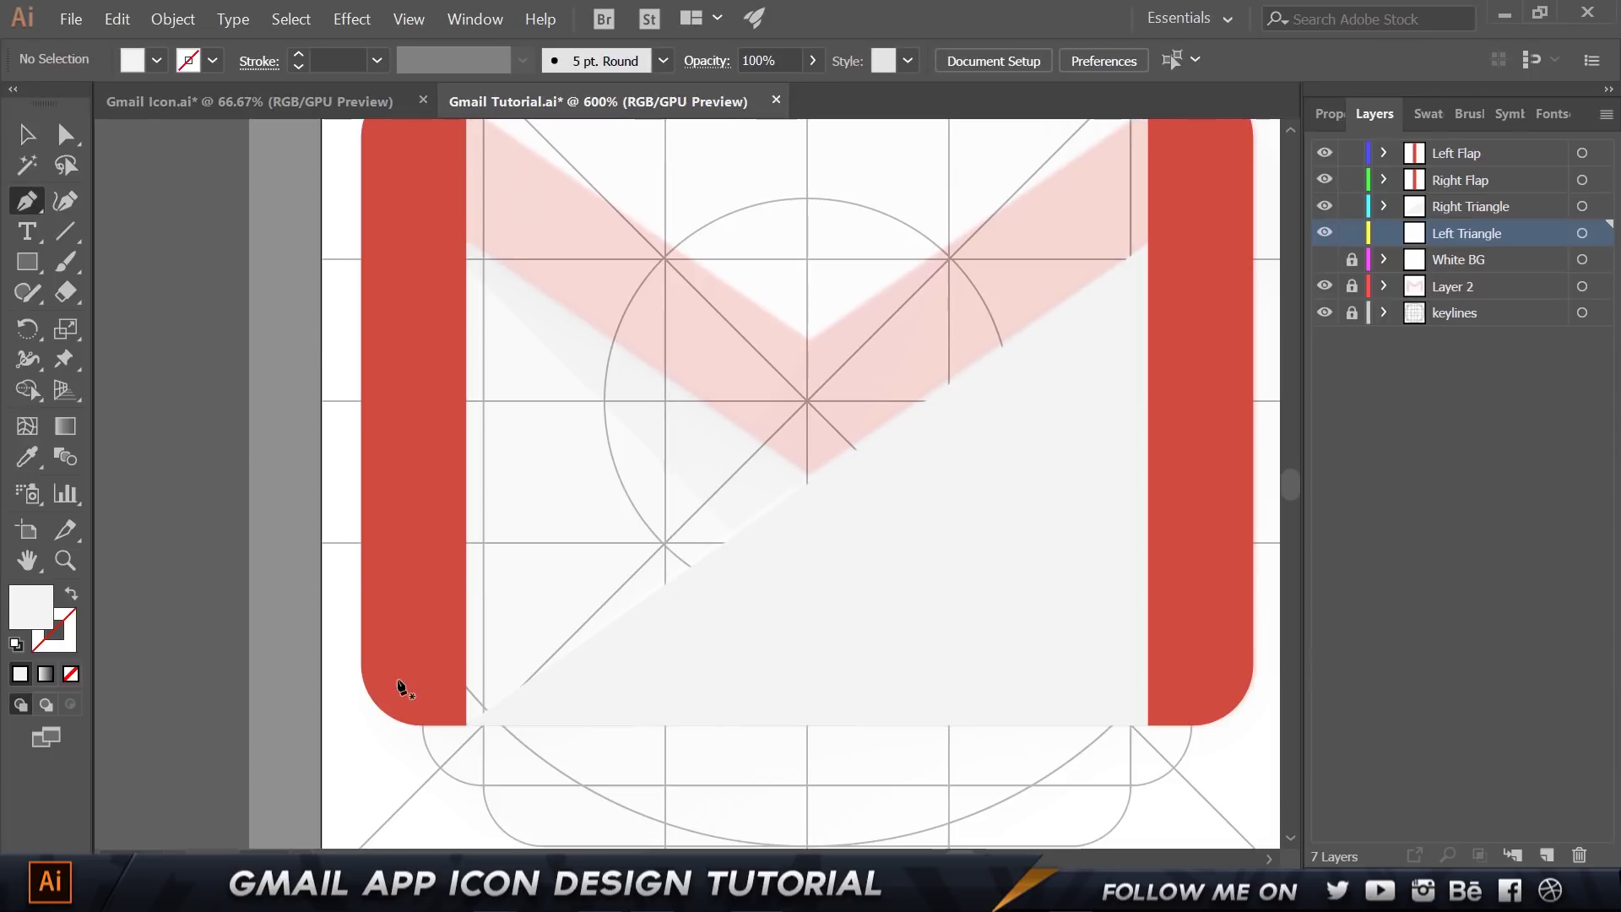
pyautogui.click(450, 724)
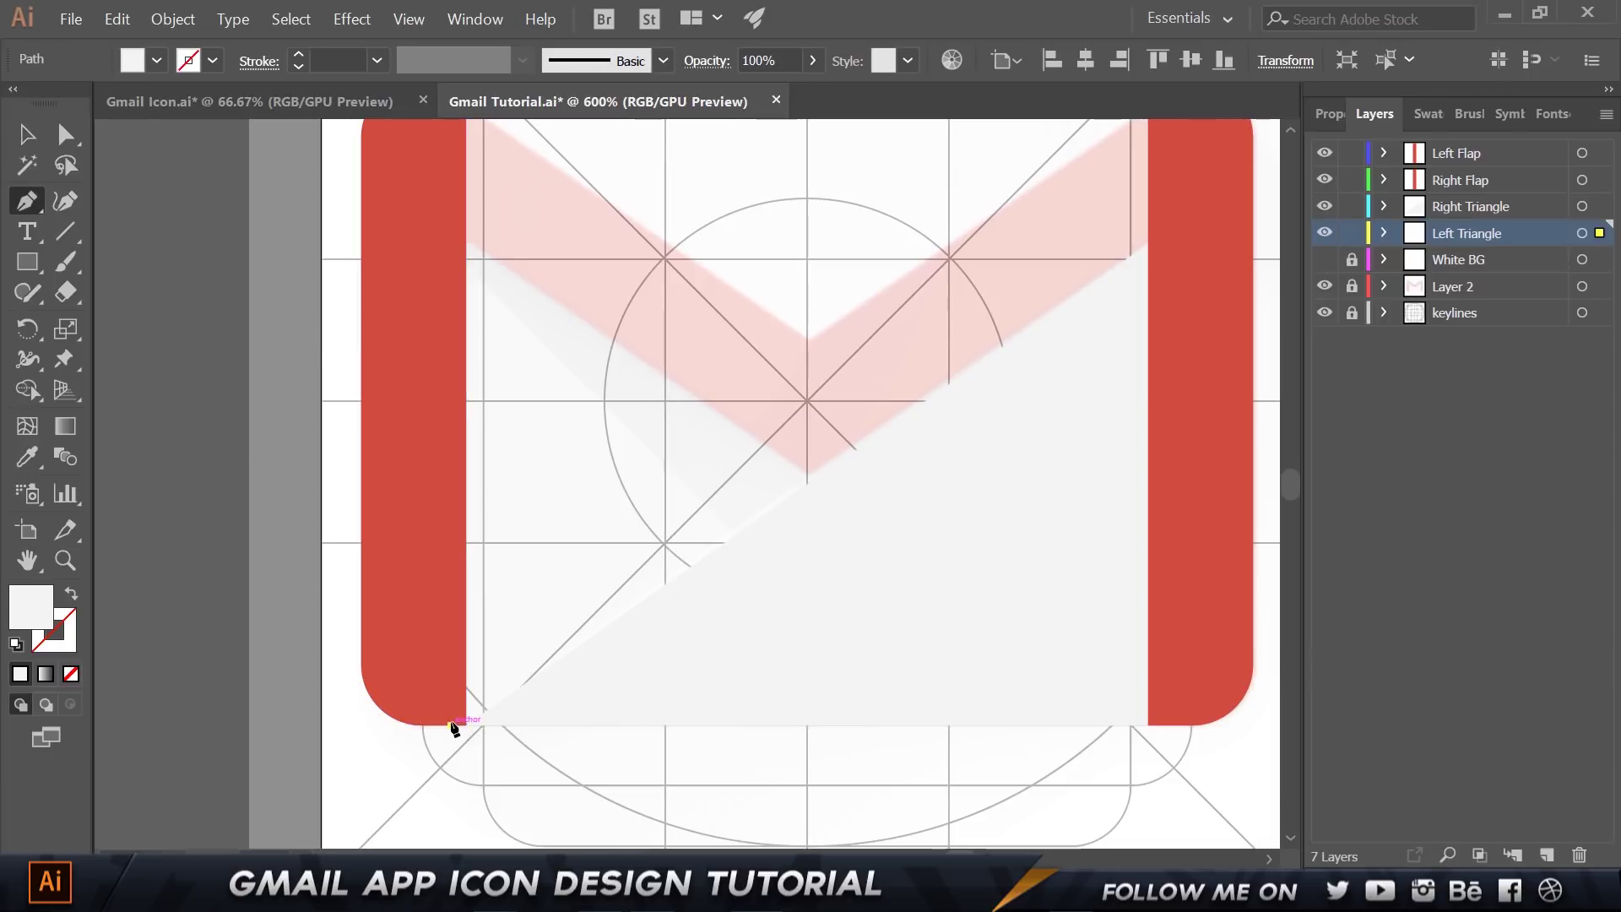
pyautogui.click(451, 233)
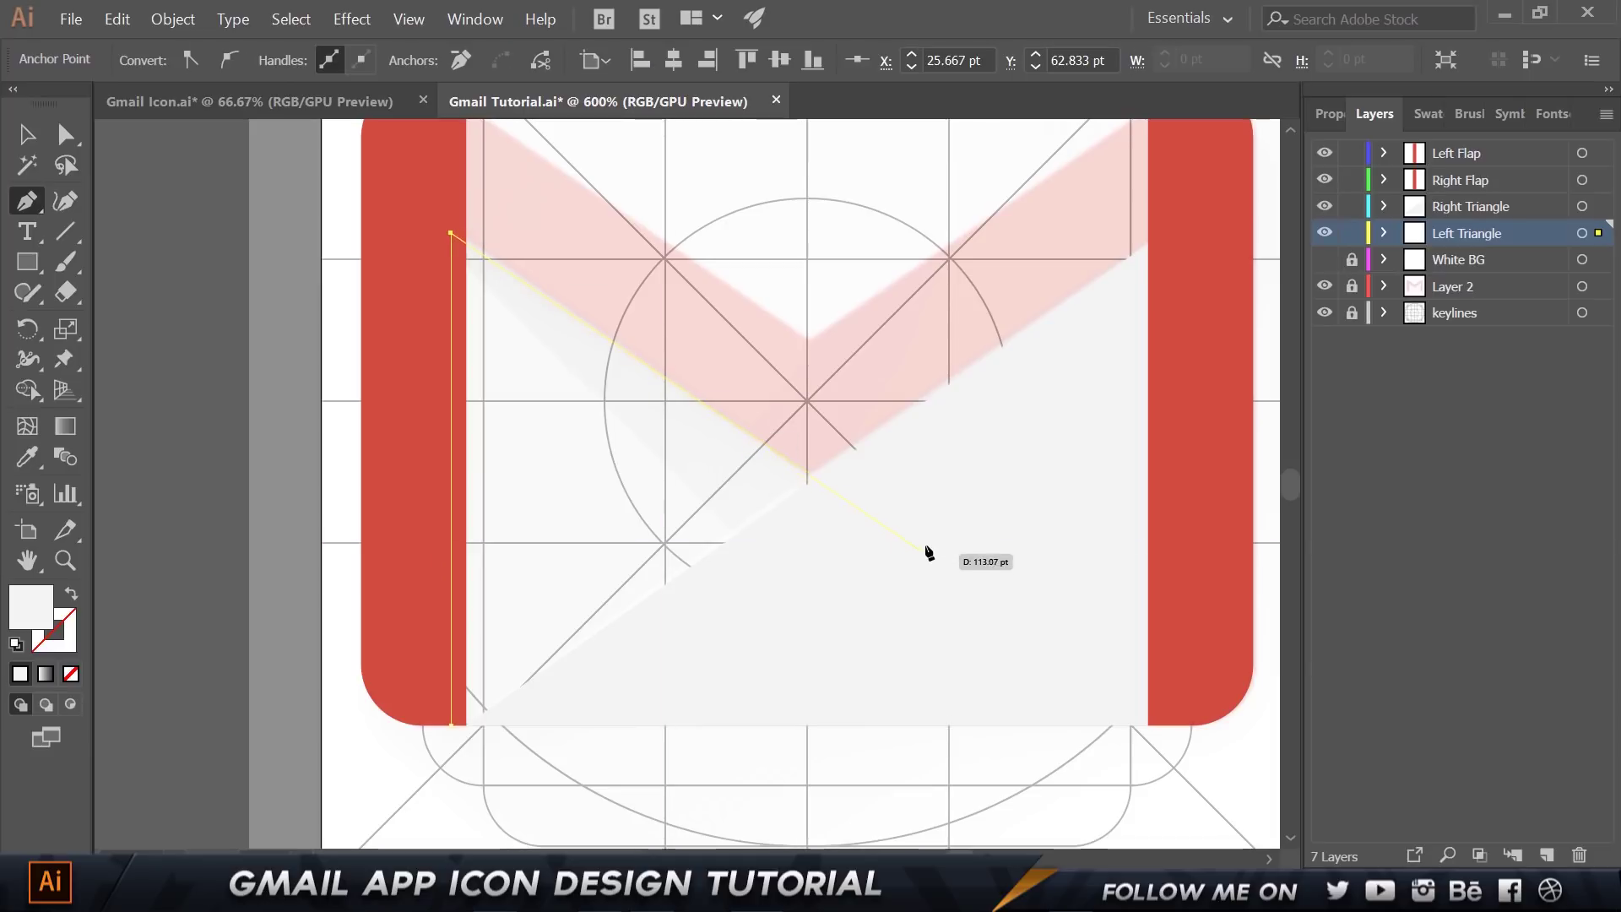
pyautogui.click(876, 524)
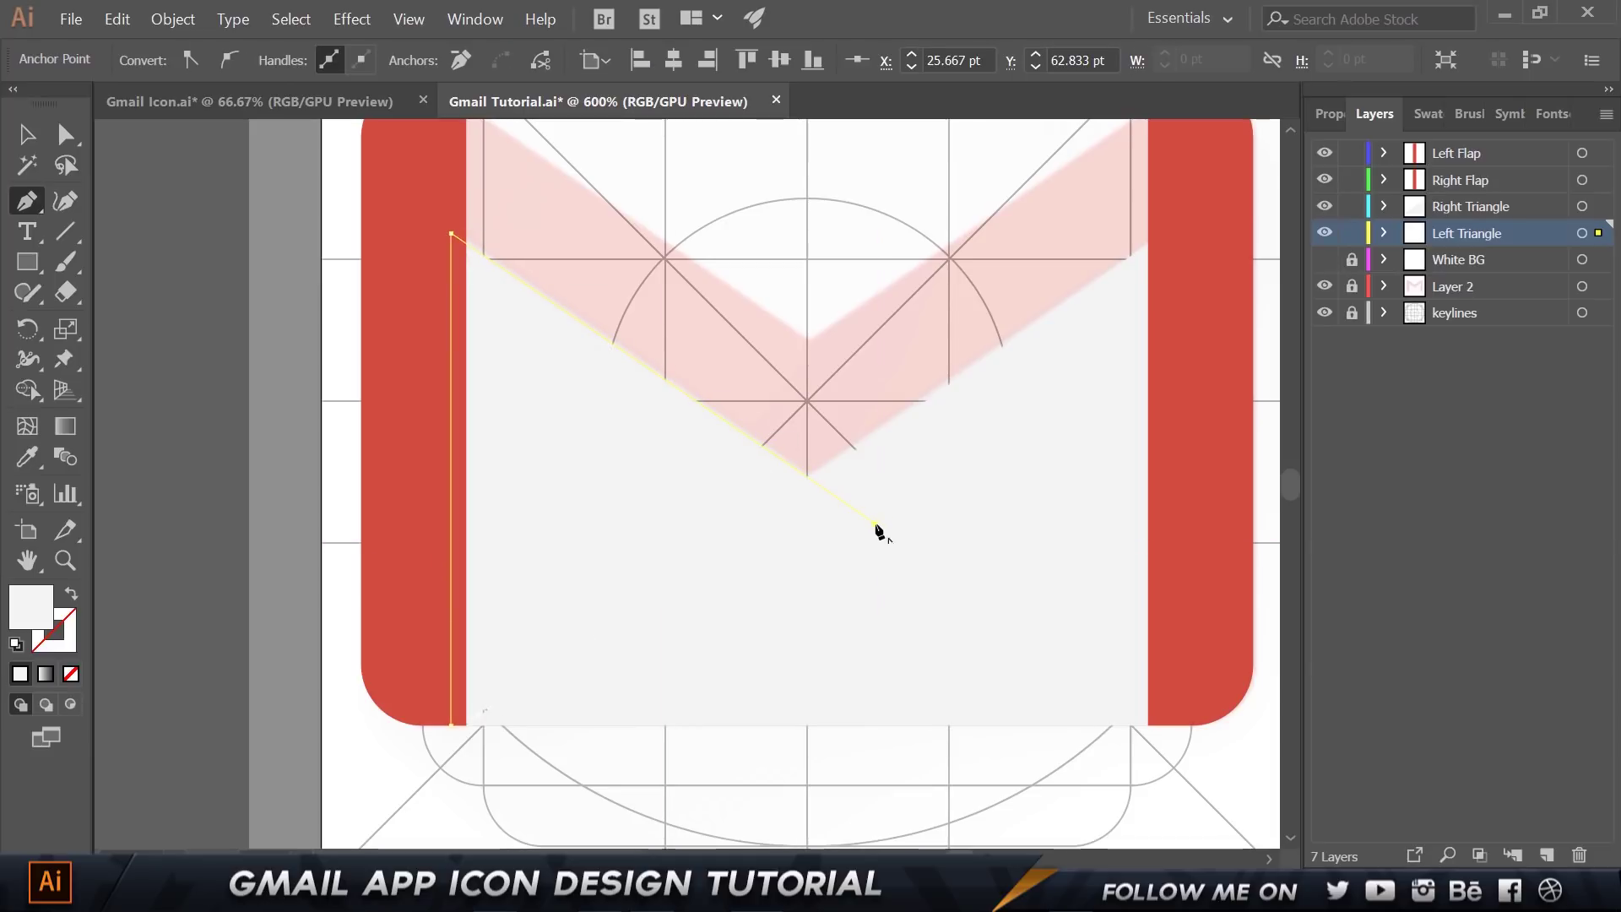
pyautogui.click(876, 724)
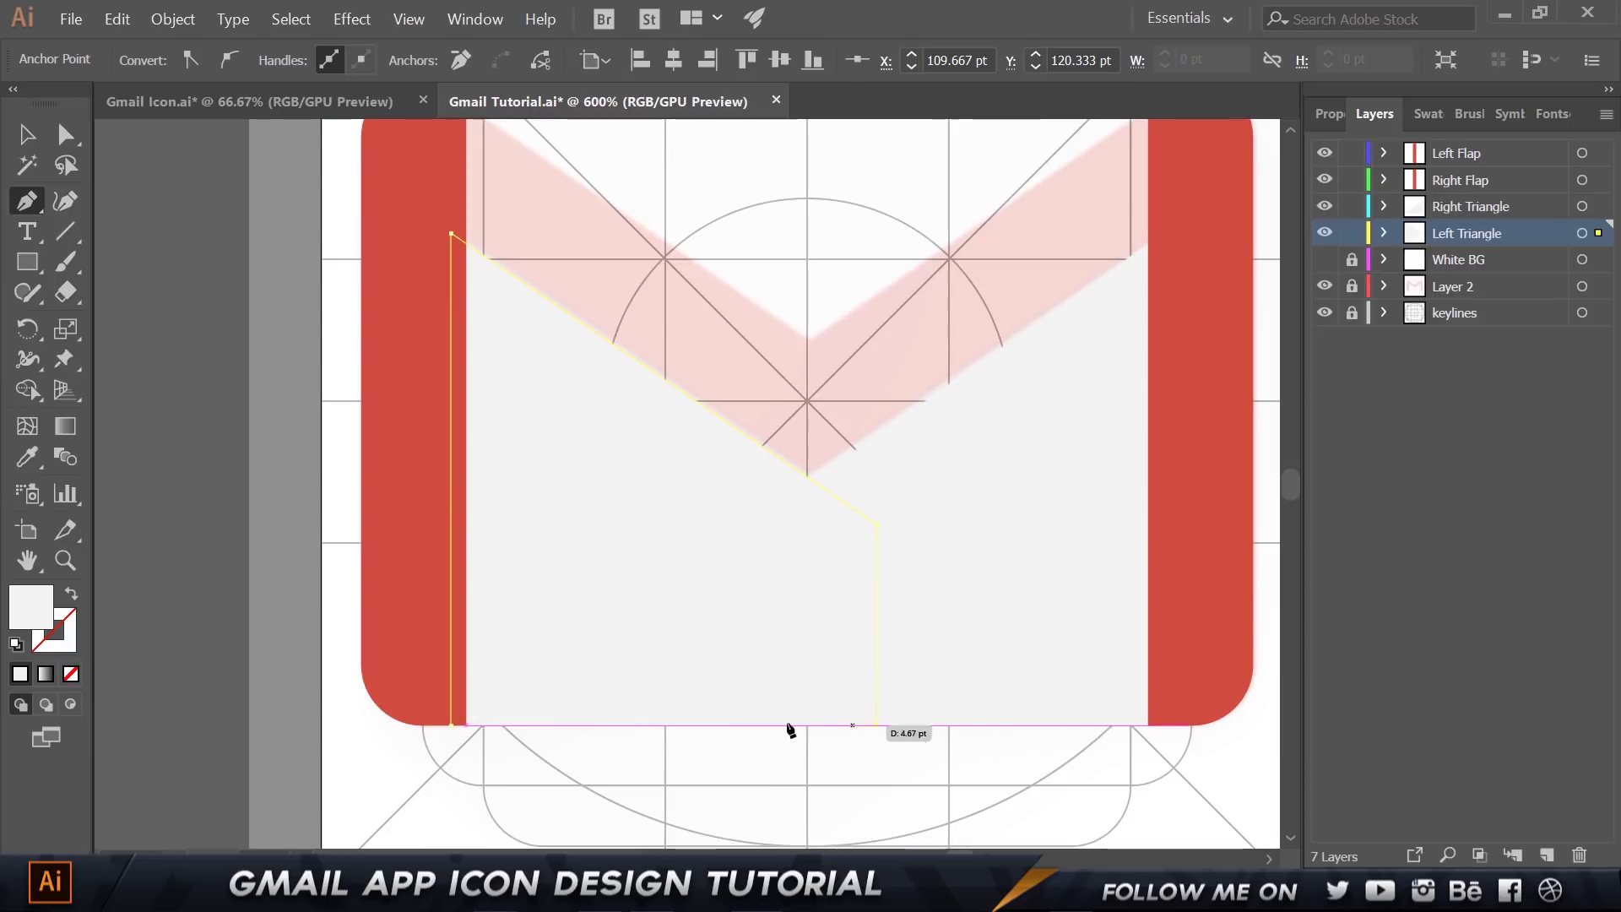
pyautogui.click(451, 725)
# Nudge the left shape's upper outer anchor slightly upward so its slanted edge follows the reference strip's lower edge.
pyautogui.press('a')
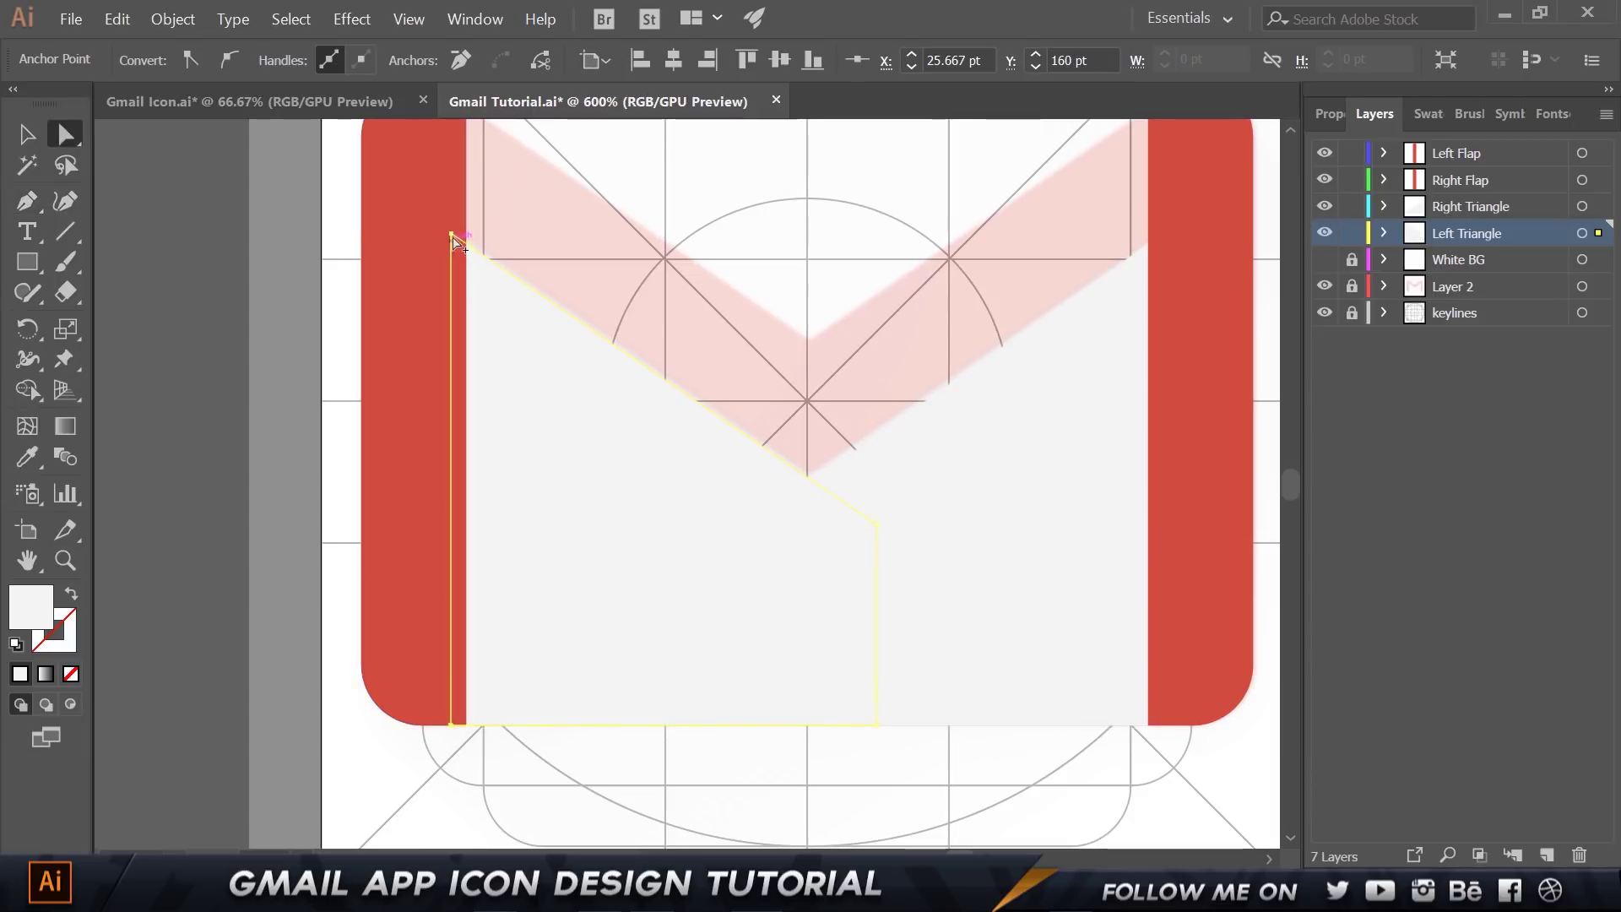
pyautogui.scroll(2, 453, 242)
pyautogui.moveTo(454, 230); pyautogui.dragTo(456, 232)
pyautogui.press('Up')
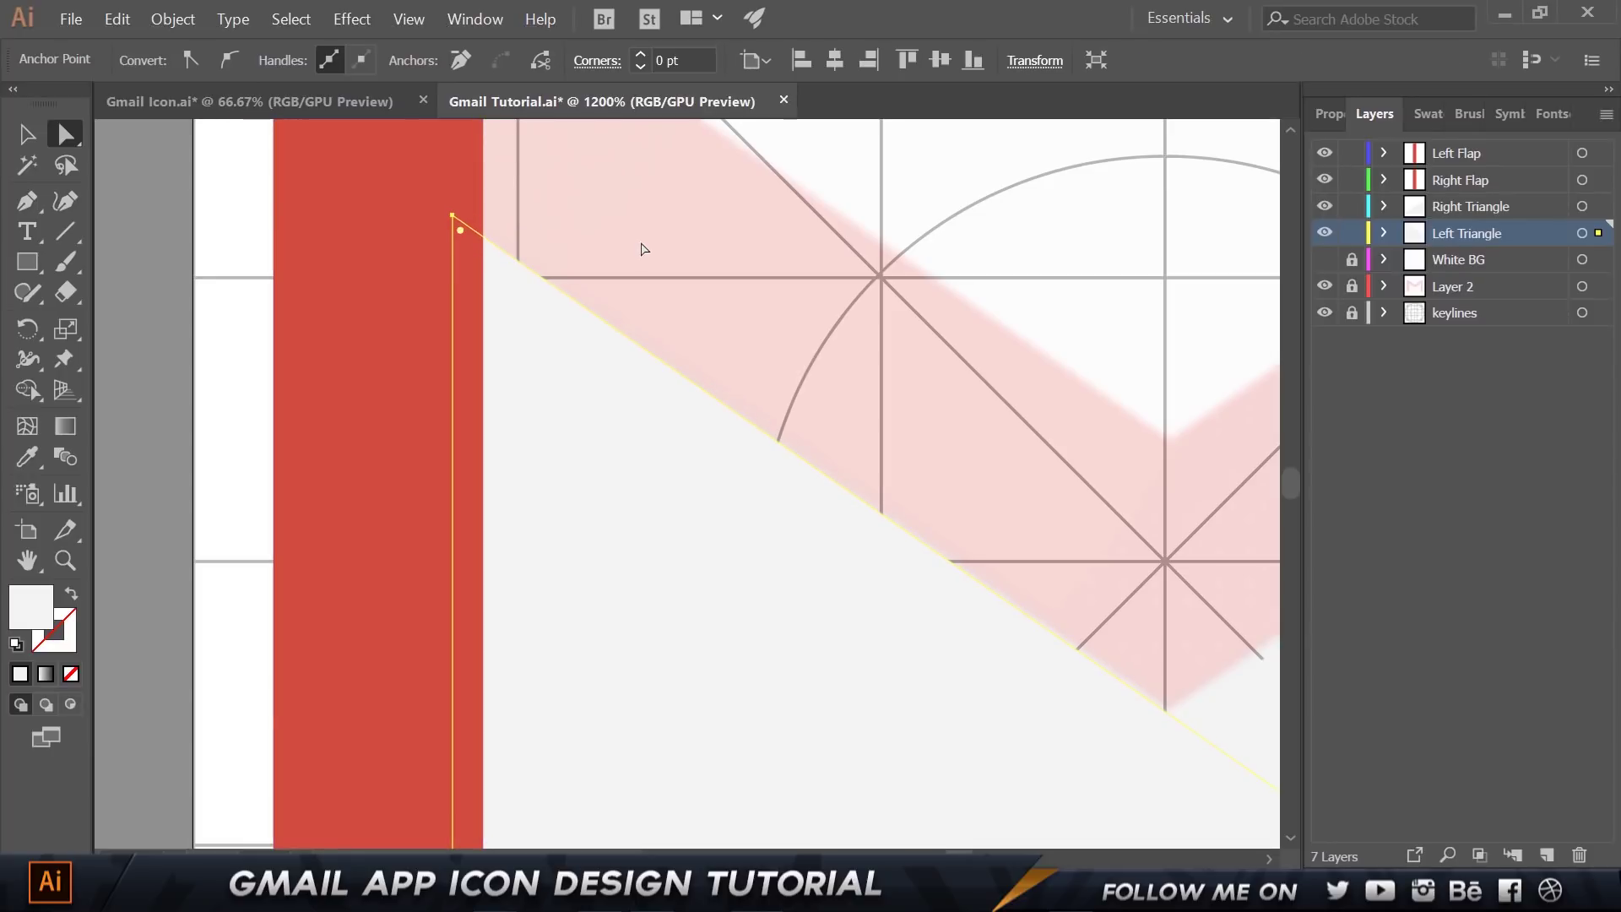
pyautogui.scroll(-2, 641, 249)
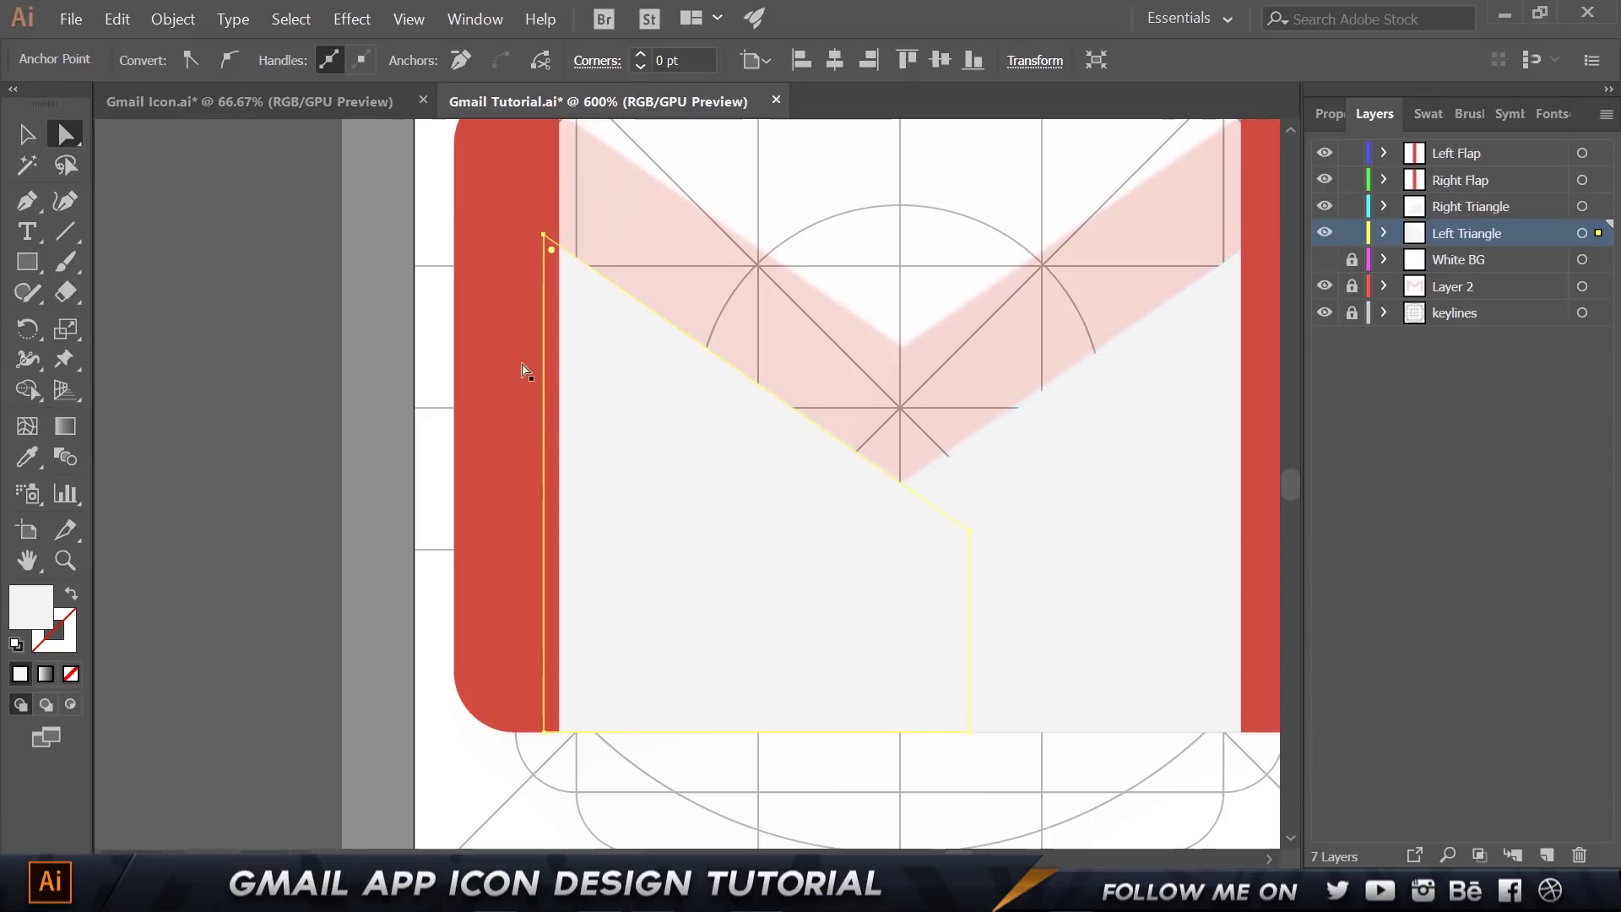
# Copy the left base shape's fill colour in Gmail Icon.ai and apply EBEBEB to the left shape in Gmail Tutorial.ai.
pyautogui.click(265, 104)
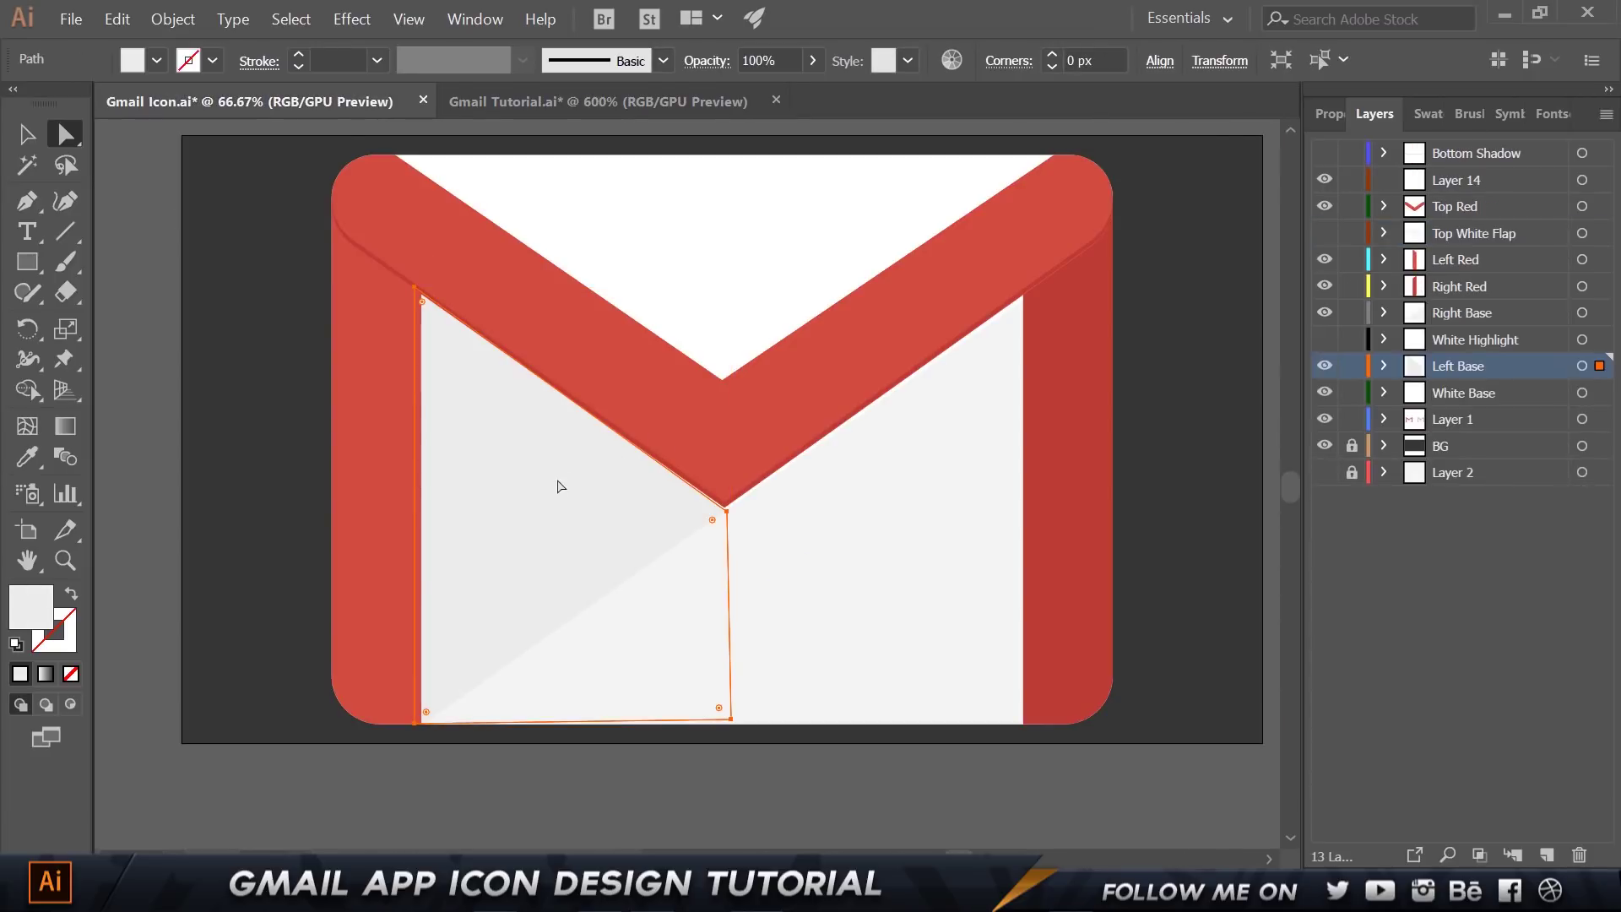
pyautogui.click(517, 587)
pyautogui.doubleClick(46, 614)
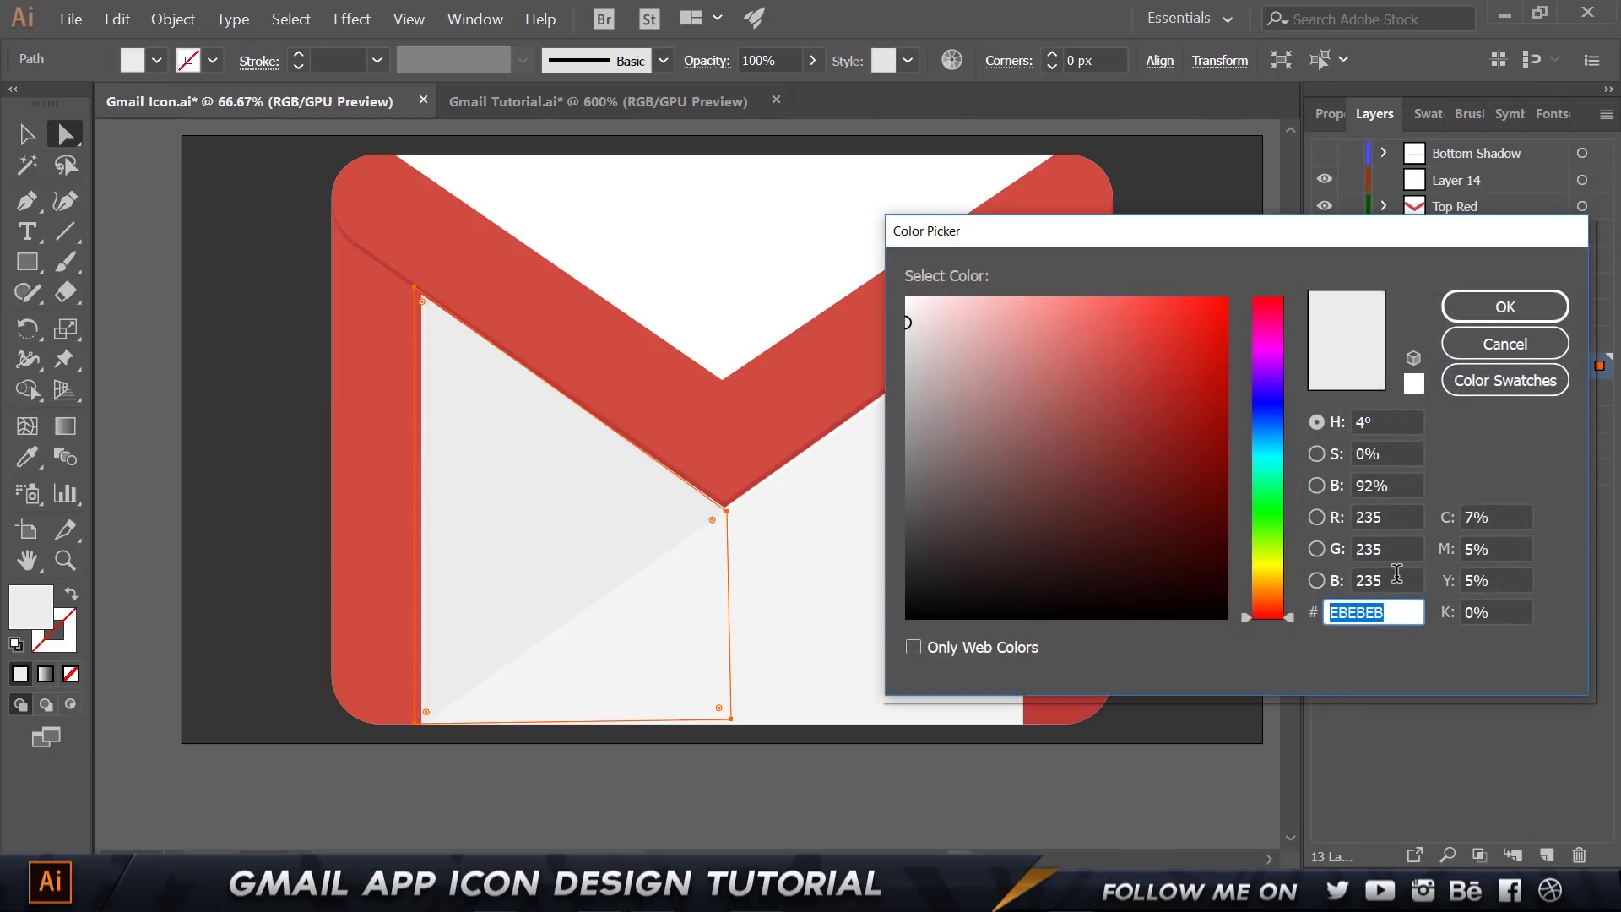
pyautogui.click(1479, 314)
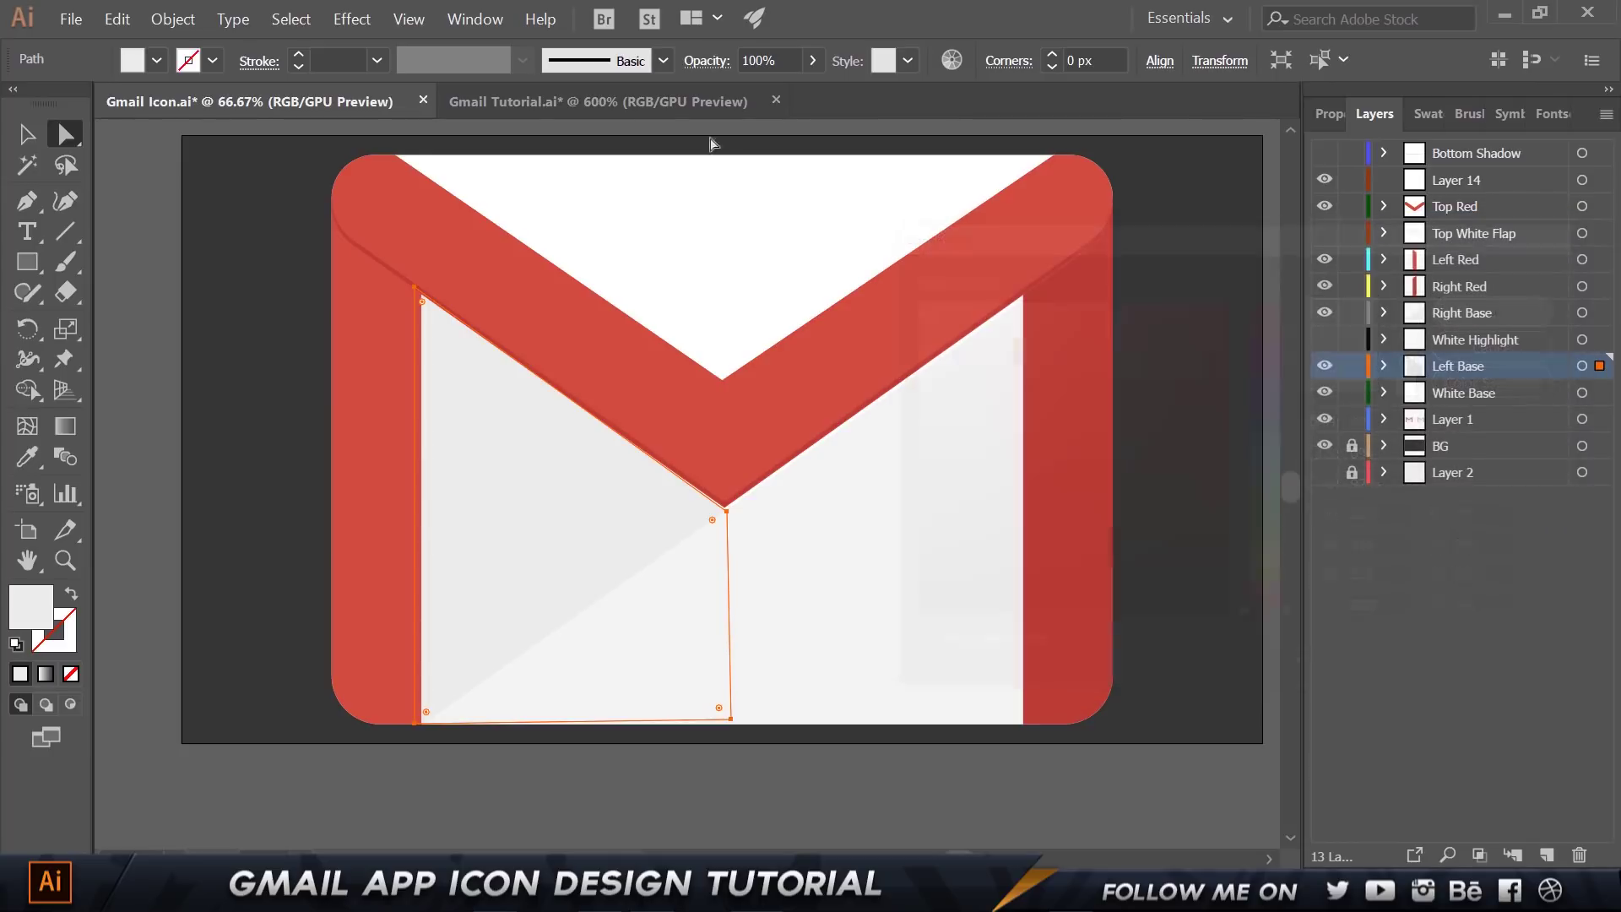
pyautogui.hotkey('ctrl', 'shift', 'a')
pyautogui.click(659, 99)
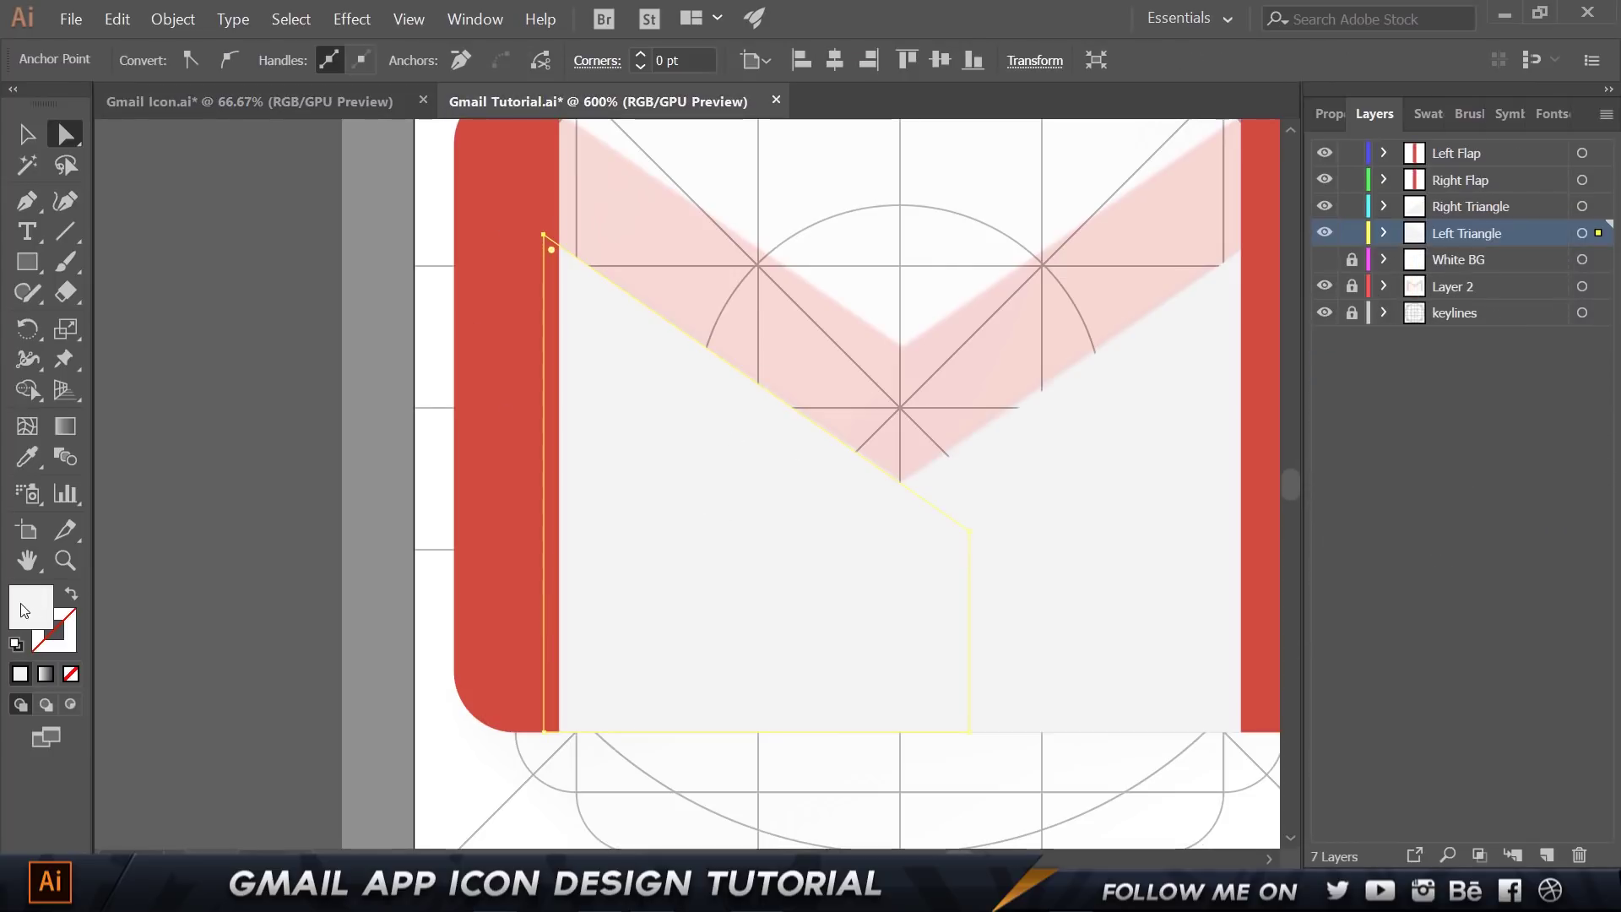
pyautogui.doubleClick(25, 610)
pyautogui.write('EBEBEB')
pyautogui.press('Return')
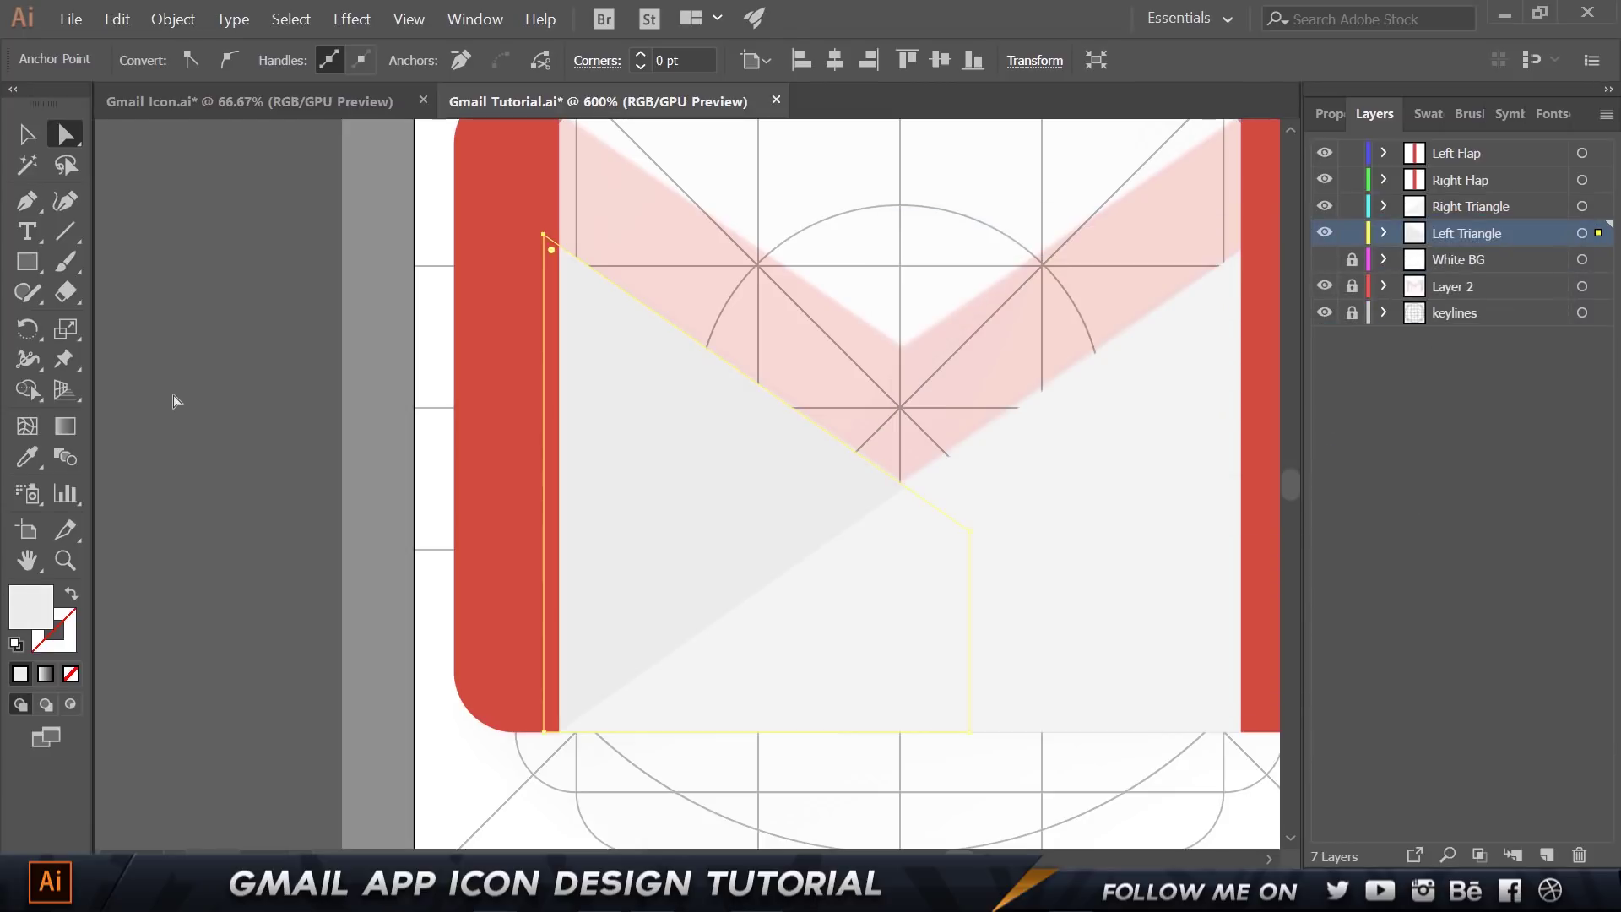
# Deselect the left shape and hide the Left Flap and Right Flap layers to uncover the reference beneath them.
pyautogui.hotkey('ctrl', 'shift', 'a')
pyautogui.moveTo(825, 297); pyautogui.dragTo(669, 325)
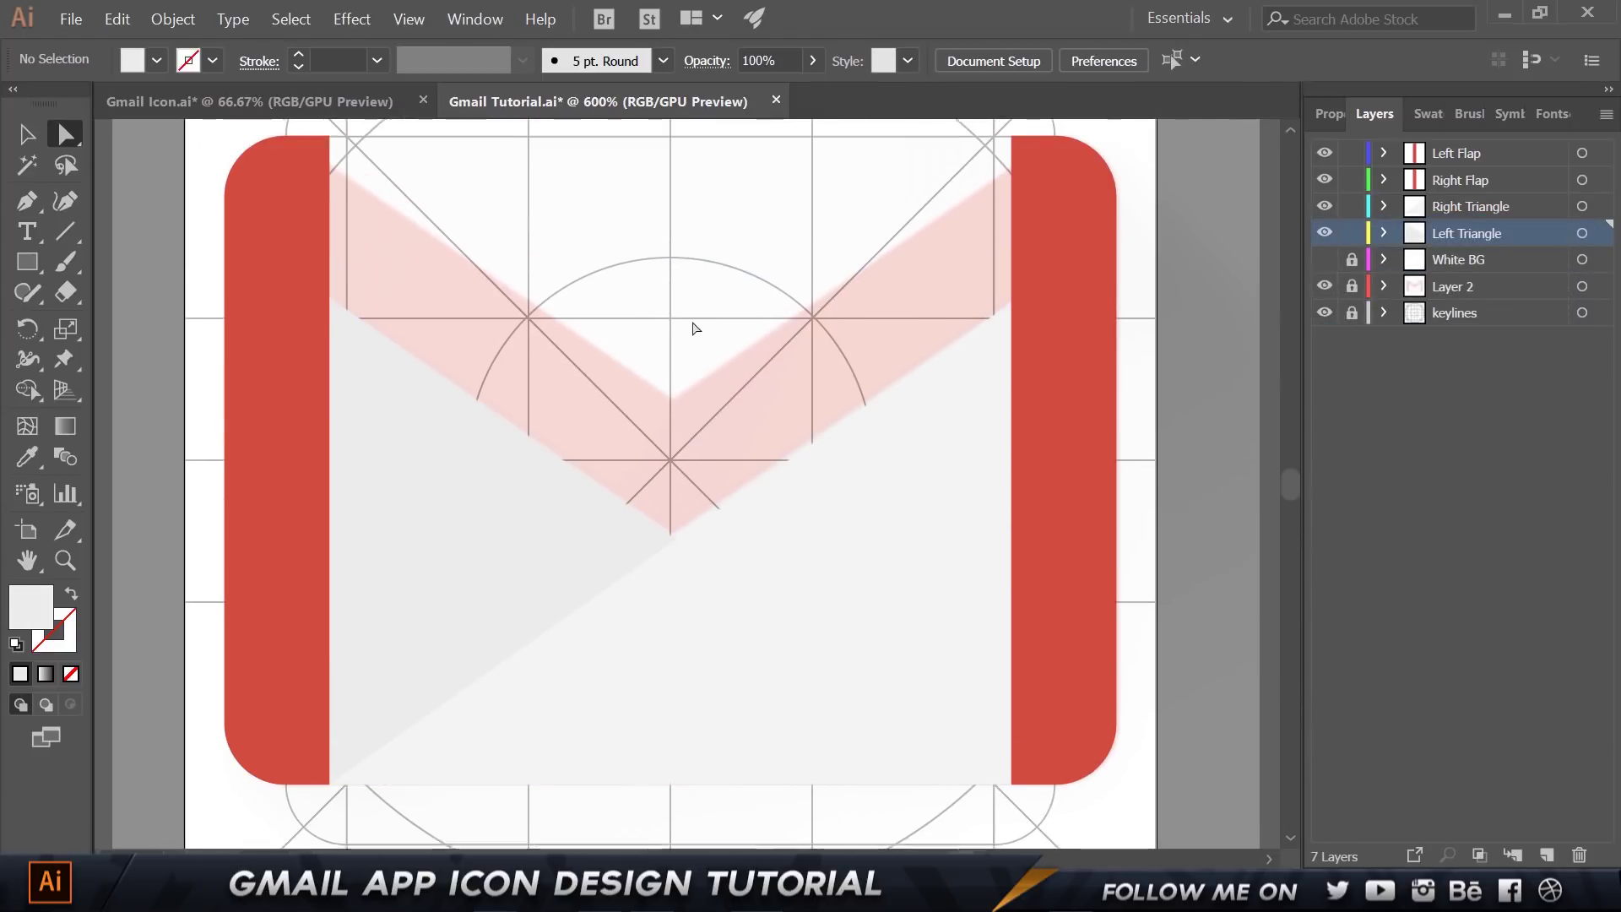
pyautogui.scroll(2, 695, 327)
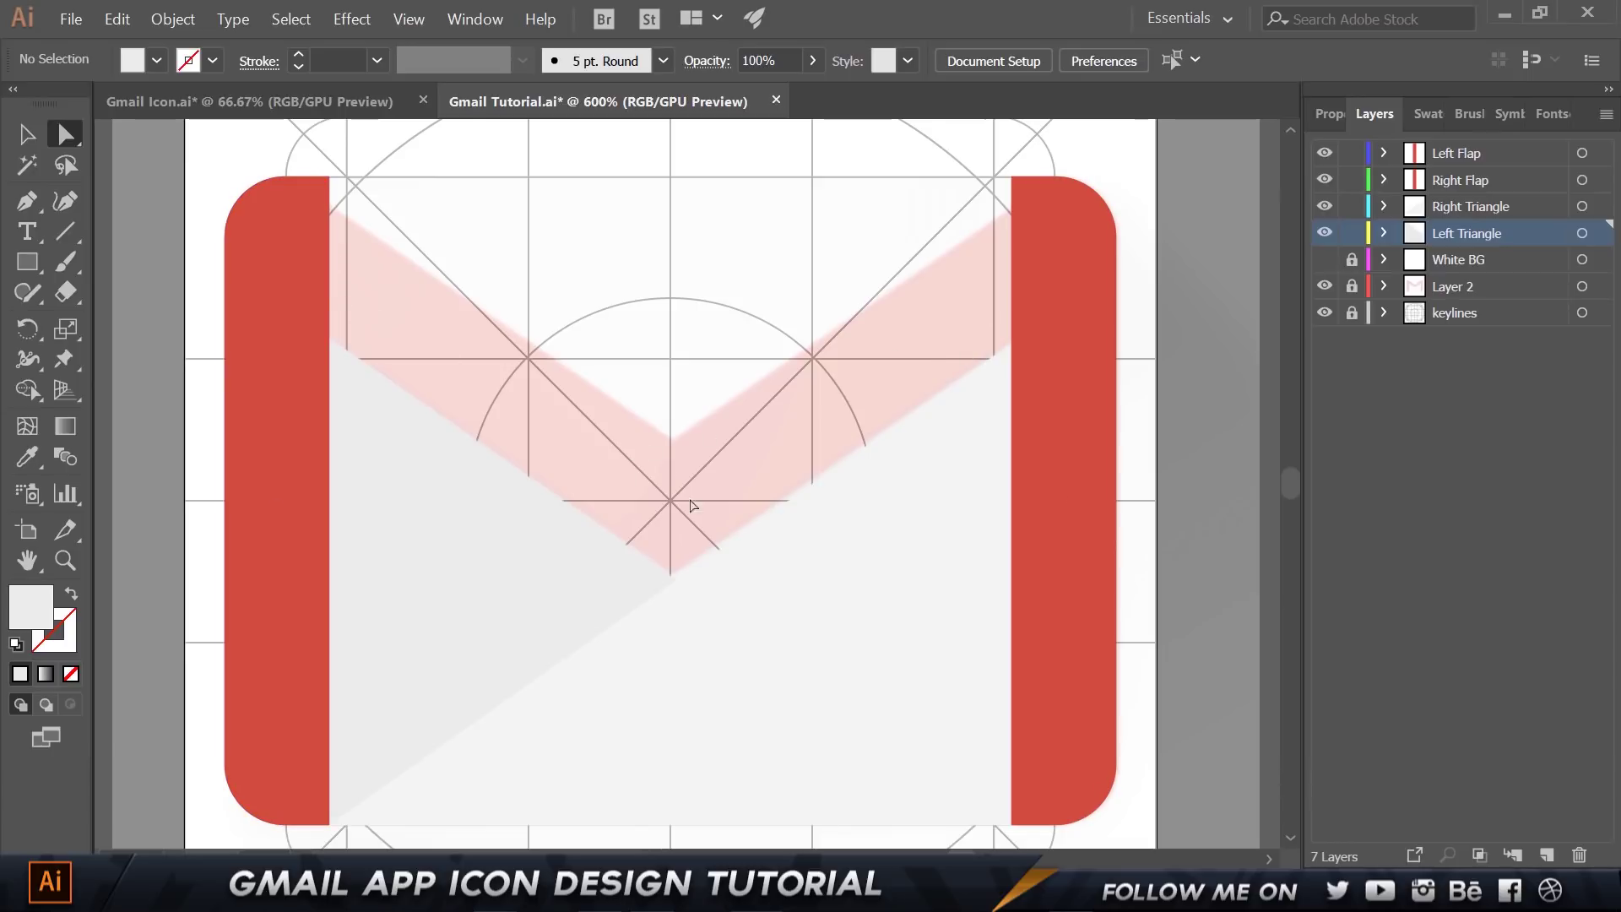
pyautogui.click(1324, 154)
pyautogui.click(1325, 180)
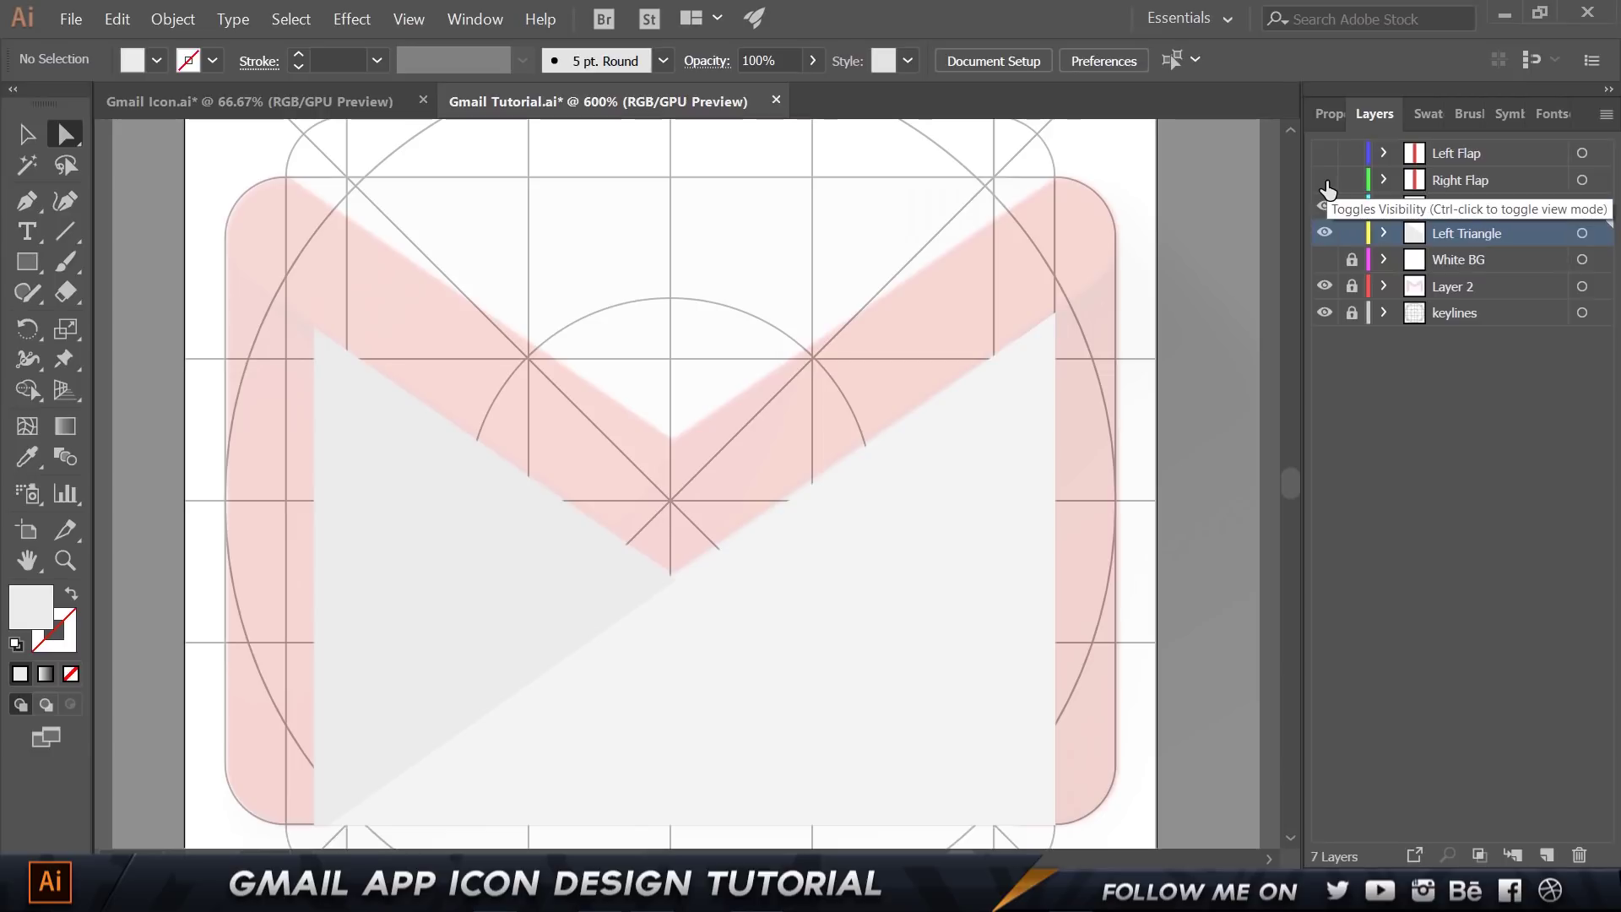
# Add a new layer at the top of the layer stack and name it Red Strip.
pyautogui.press('p')
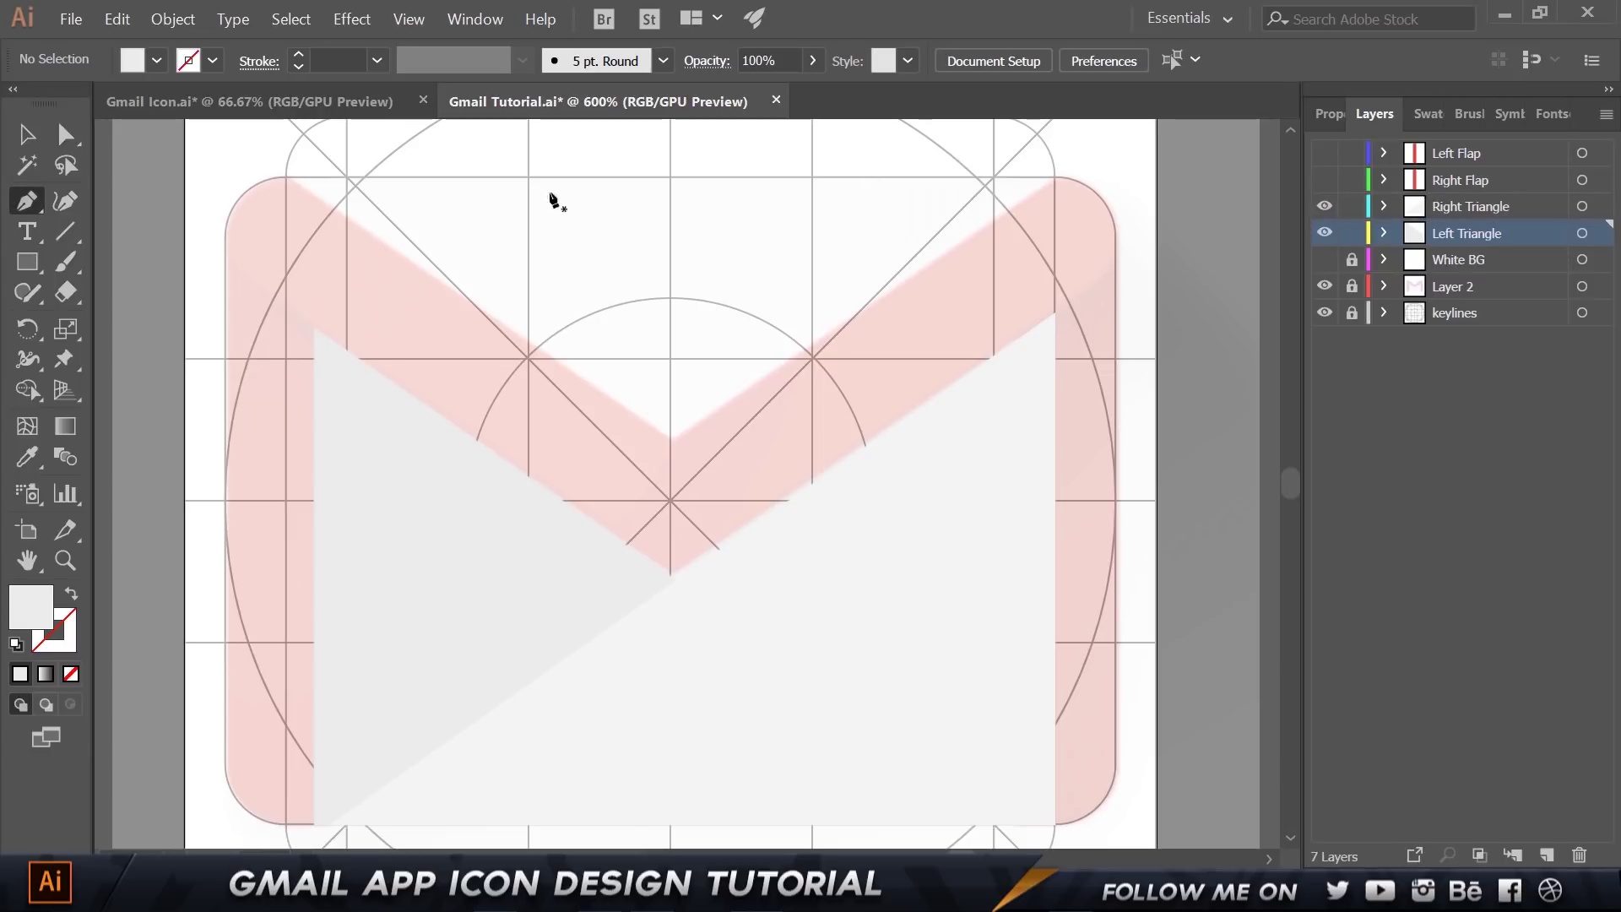
pyautogui.click(1548, 852)
pyautogui.doubleClick(1472, 226)
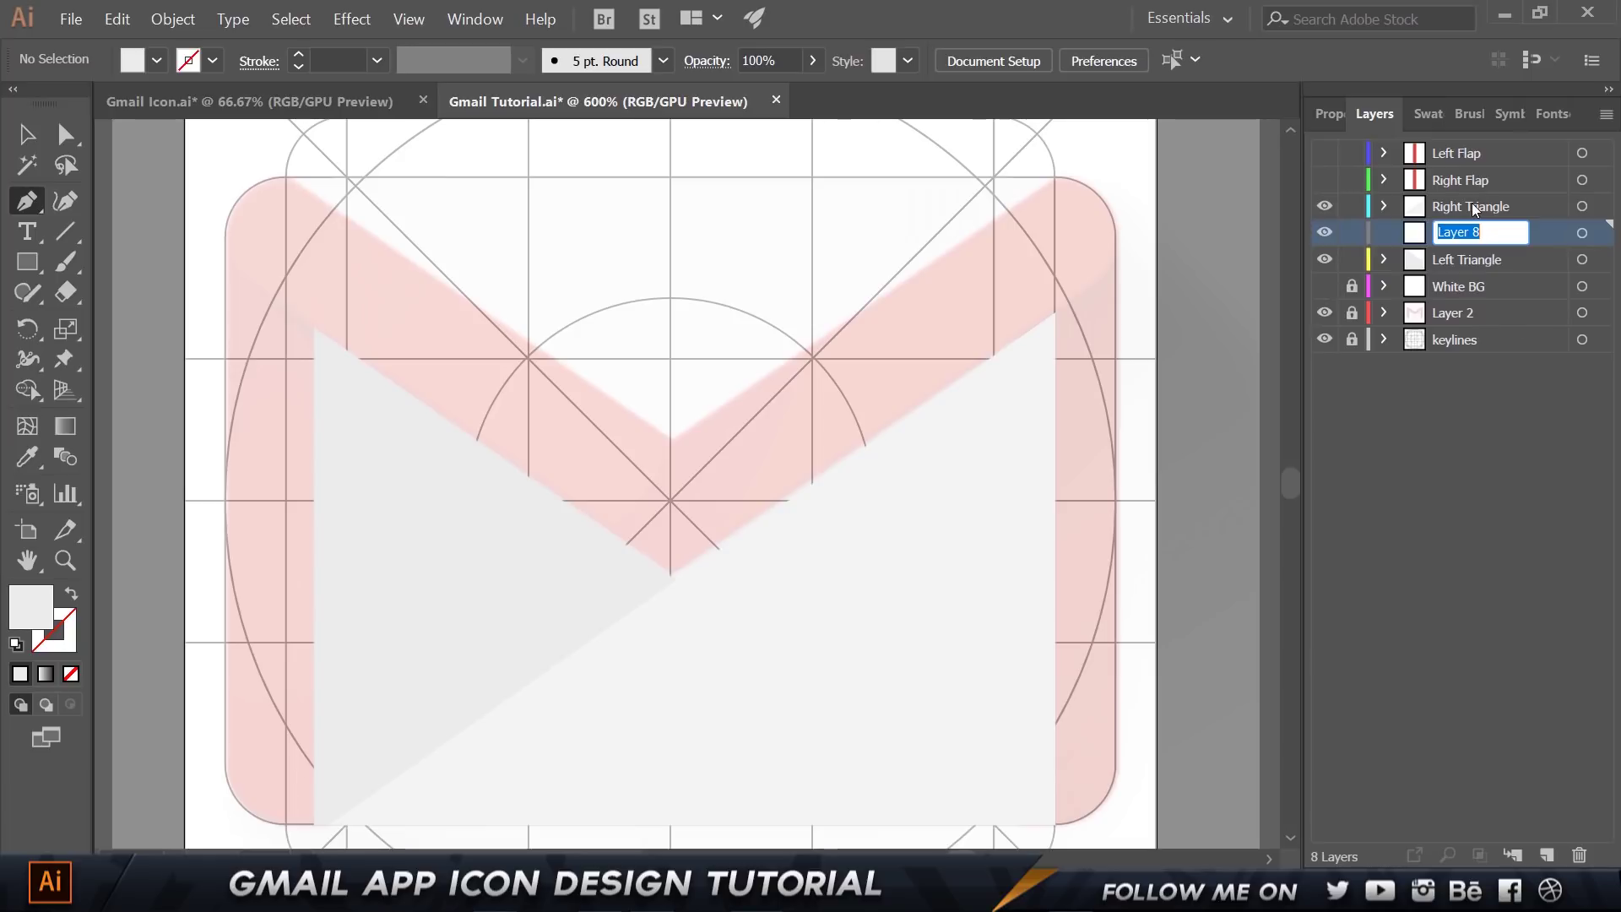
pyautogui.doubleClick(1554, 237)
pyautogui.click(979, 550)
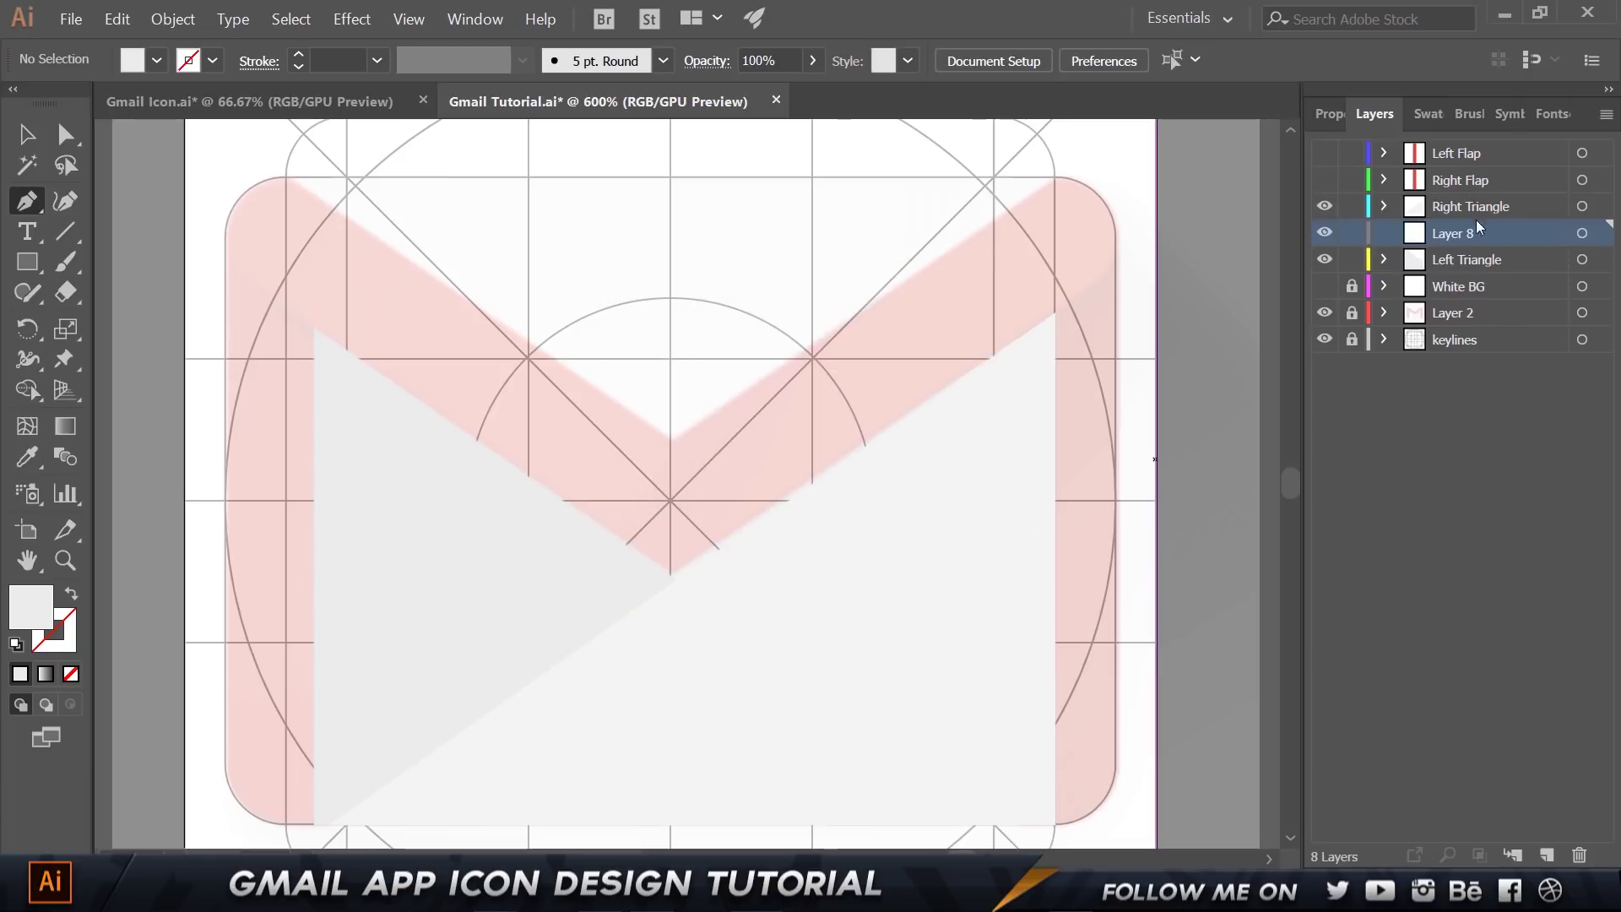
pyautogui.moveTo(1473, 228); pyautogui.dragTo(1465, 149)
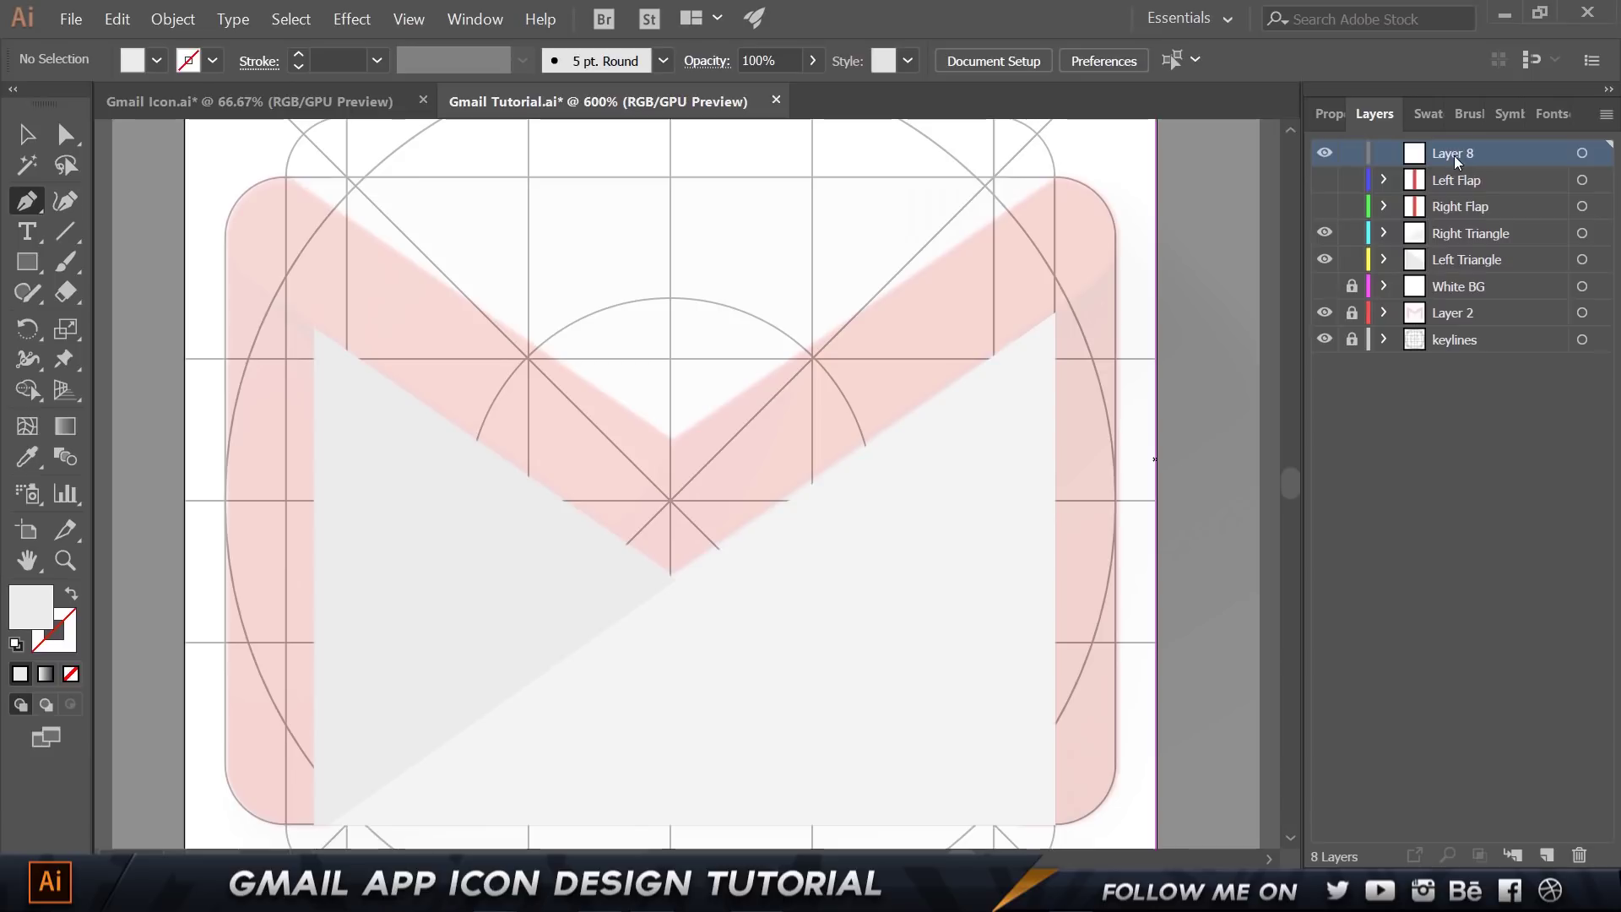
pyautogui.doubleClick(1454, 154)
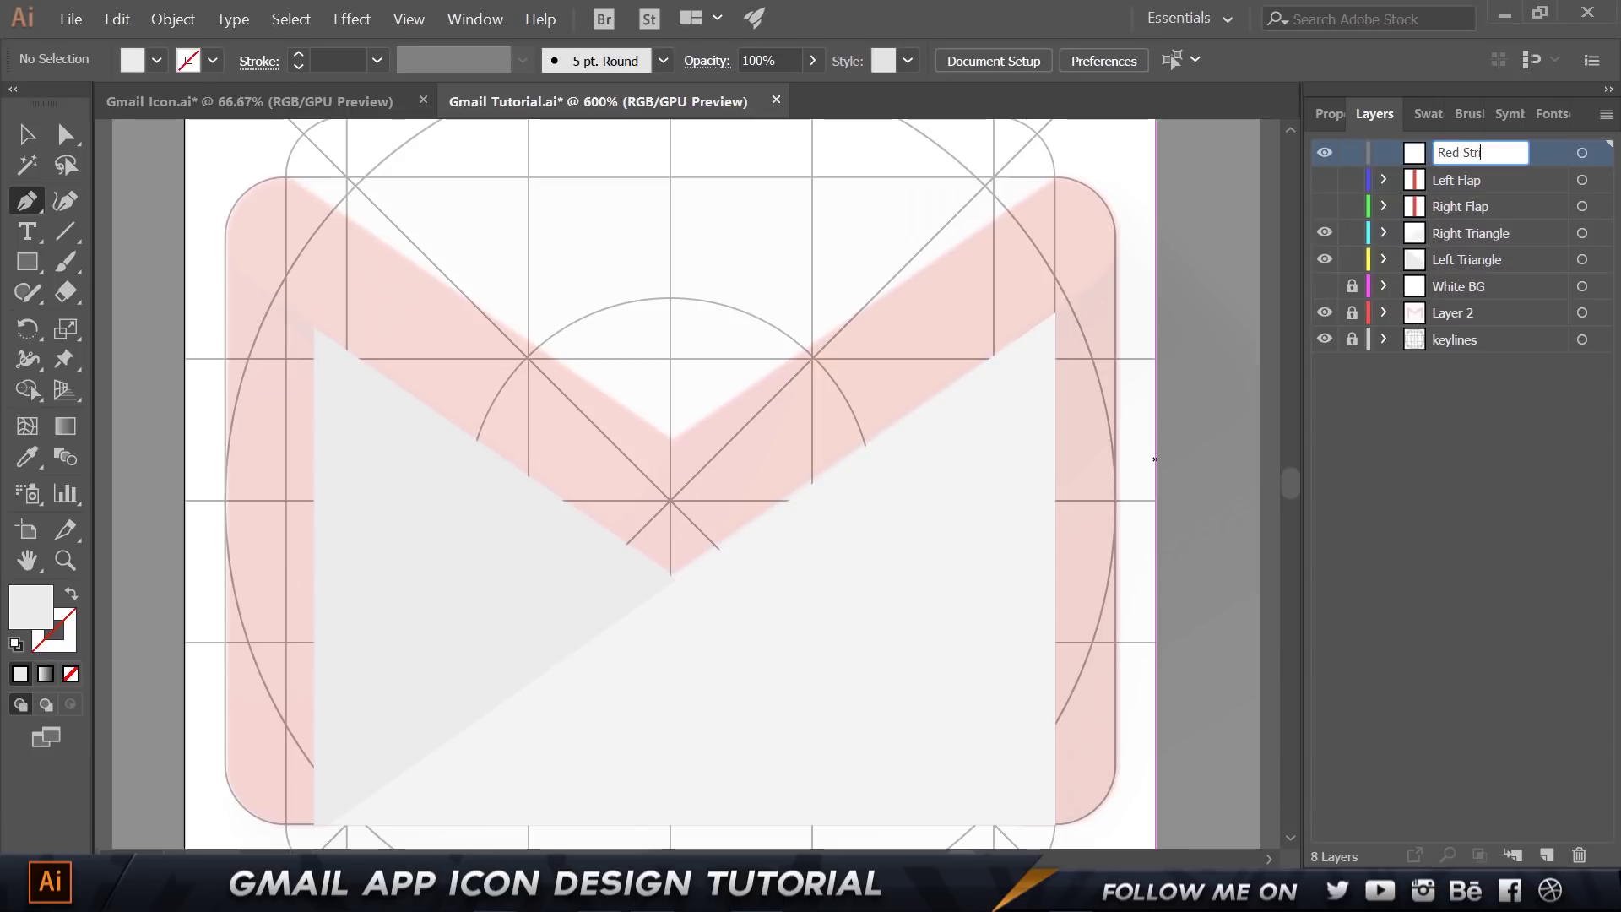
pyautogui.write('Red Stripe')
pyautogui.press('BackSpace')
pyautogui.press('Return')
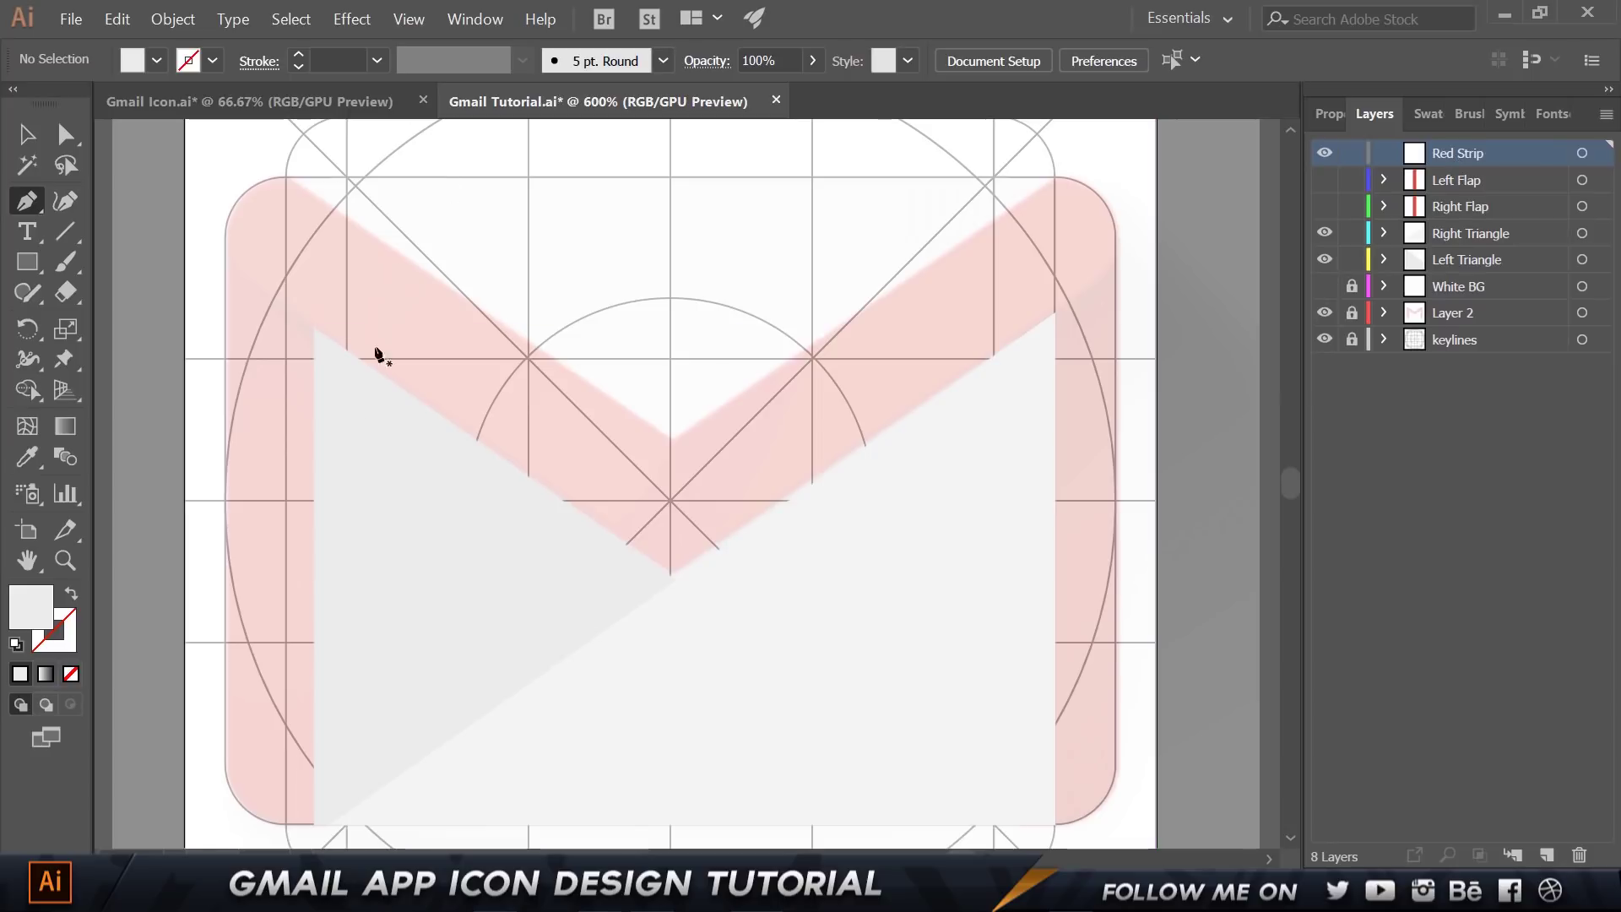
# Trace the V strip's upper edge from the left keyline corner through X 96 pt, Y 83.75 pt to the right one, ending at X 184 pt, Y 32 pt.
pyautogui.keyDown('alt'); pyautogui.scroll(2, 253, 166); pyautogui.keyUp('alt')
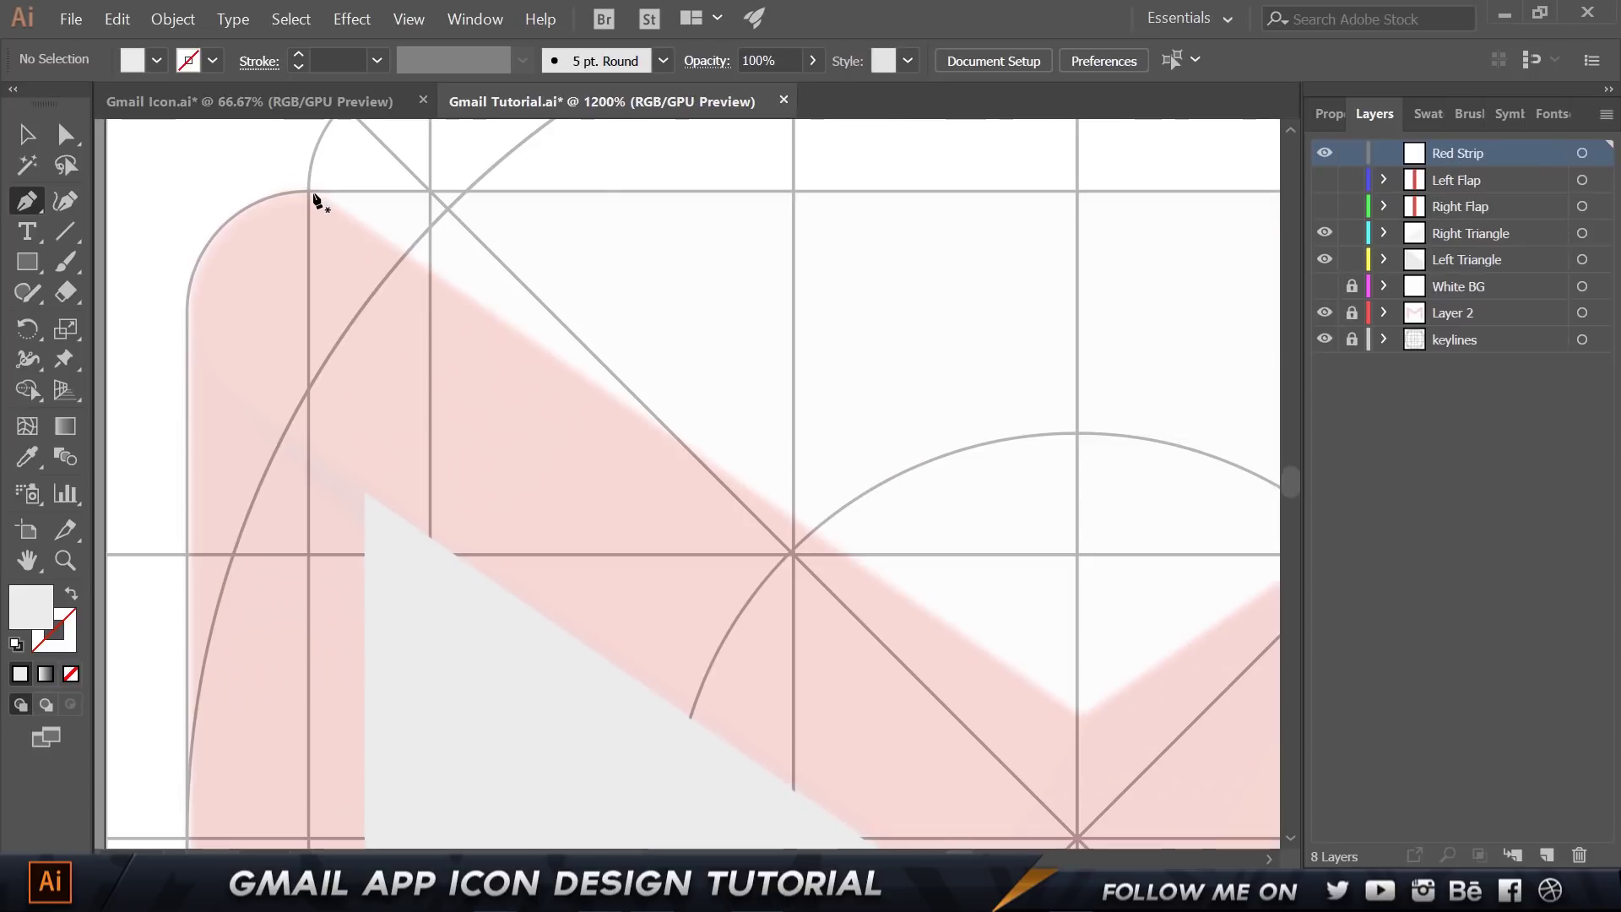
pyautogui.click(311, 194)
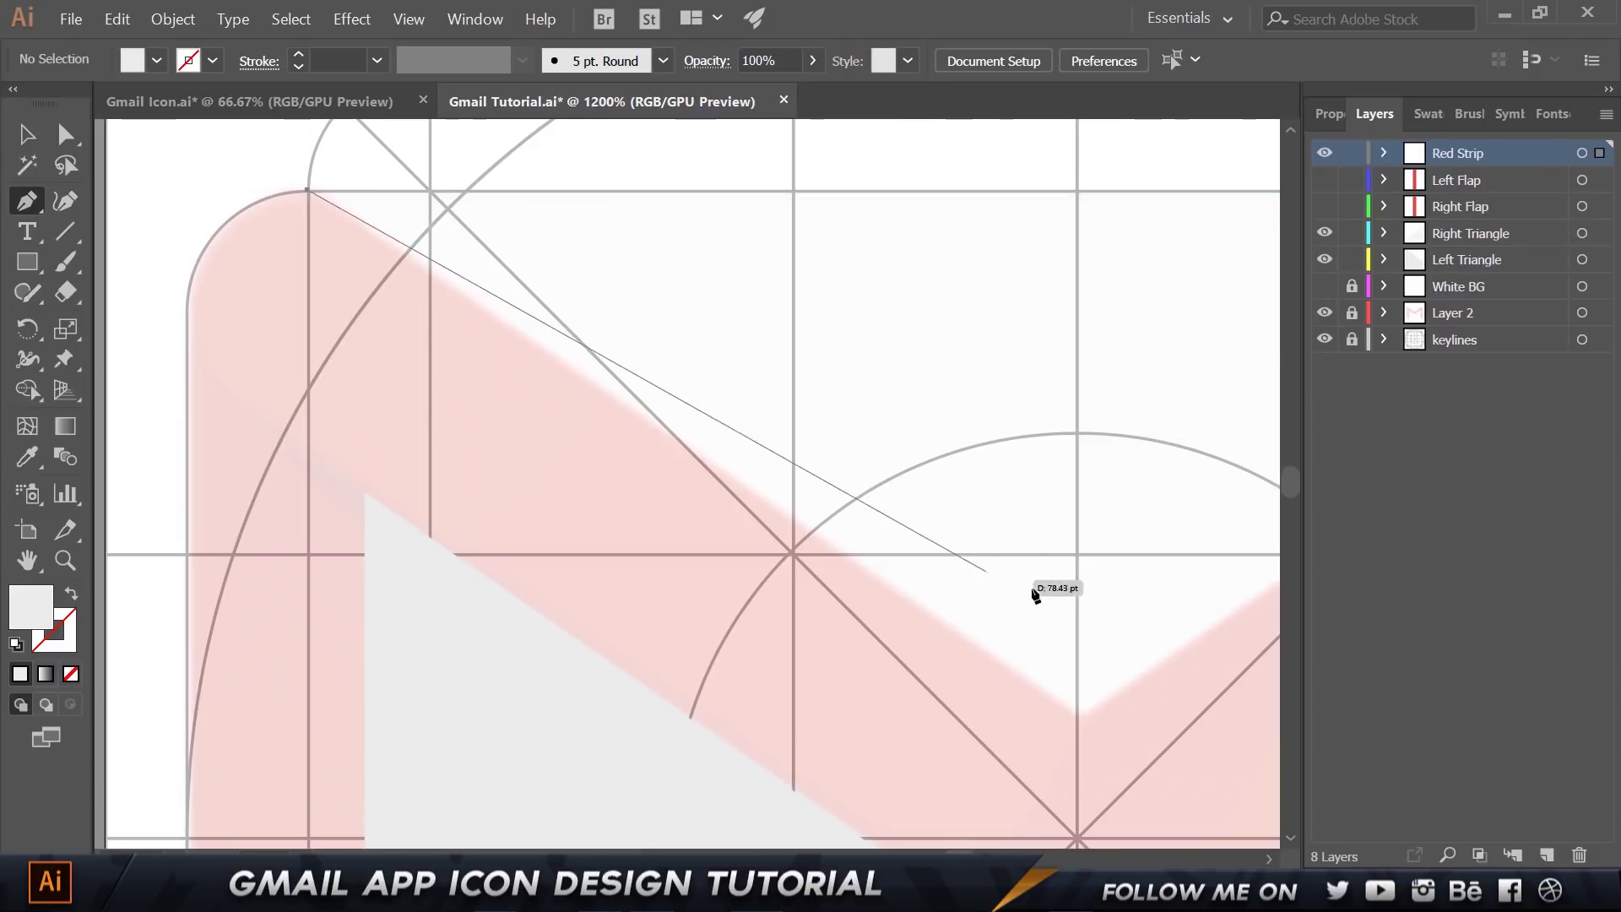
pyautogui.moveTo(1038, 586); pyautogui.dragTo(658, 447)
pyautogui.click(809, 550)
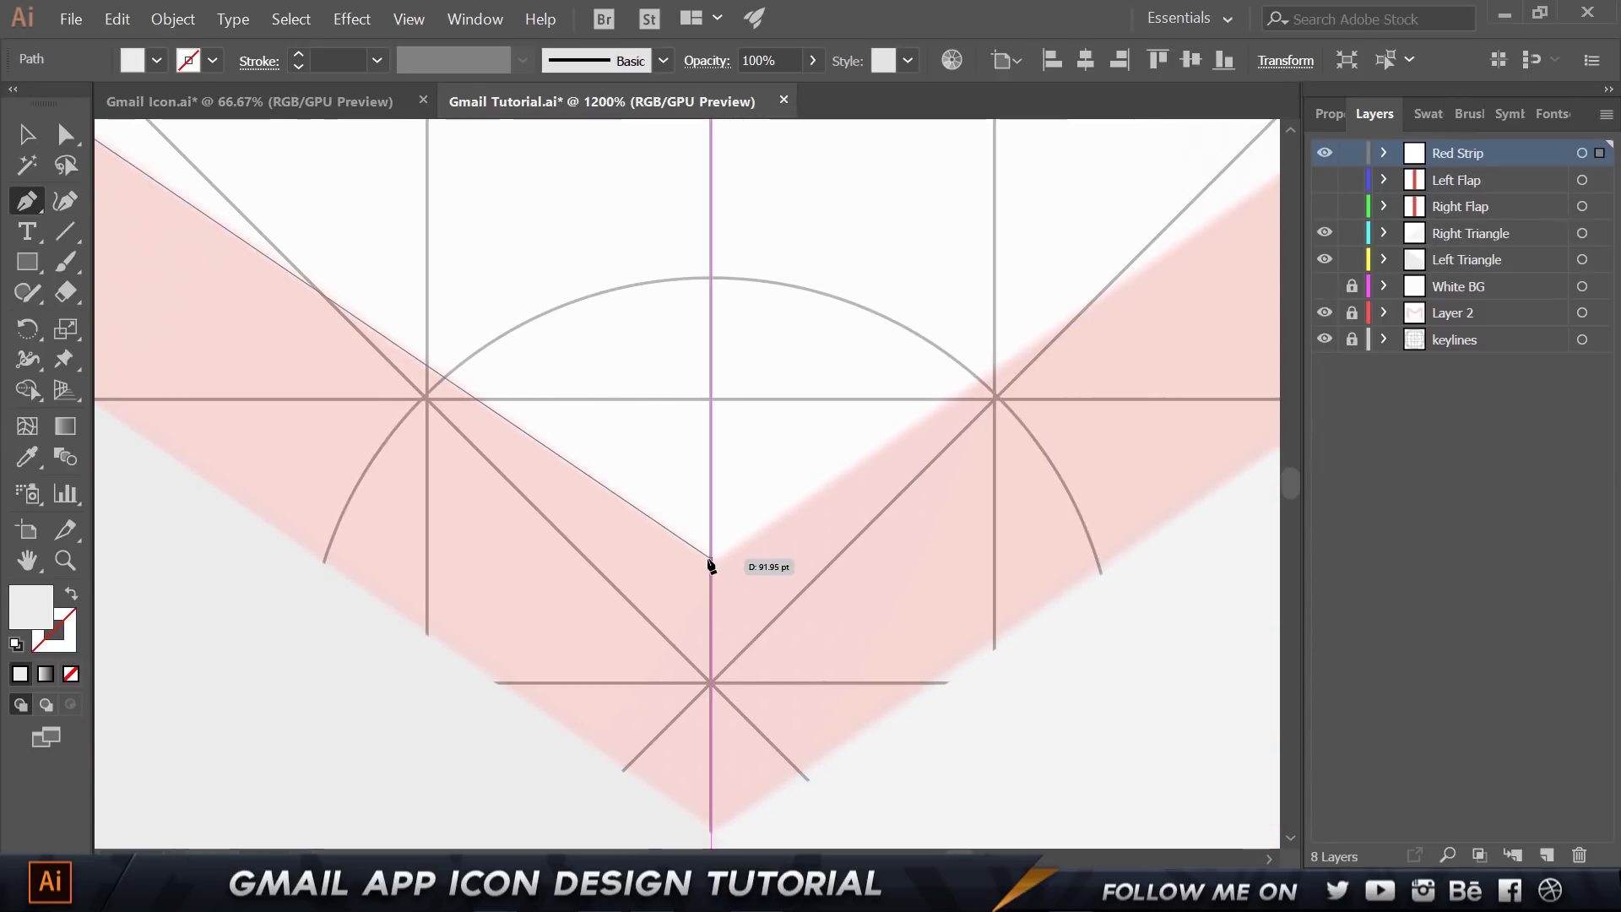
pyautogui.moveTo(987, 371); pyautogui.dragTo(299, 702)
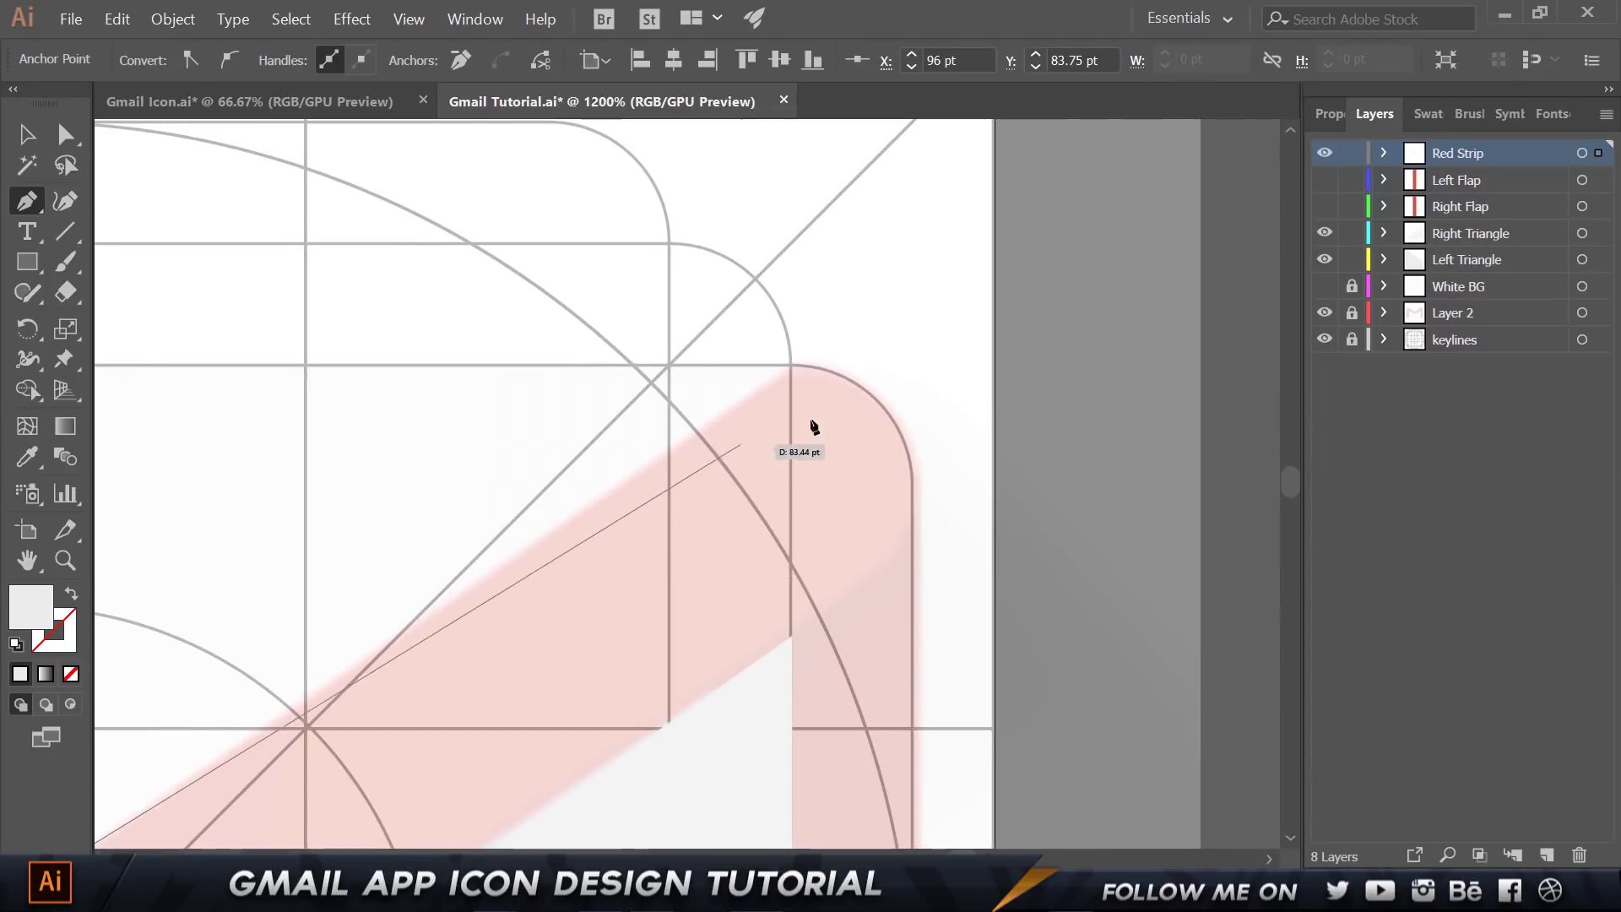
pyautogui.click(791, 365)
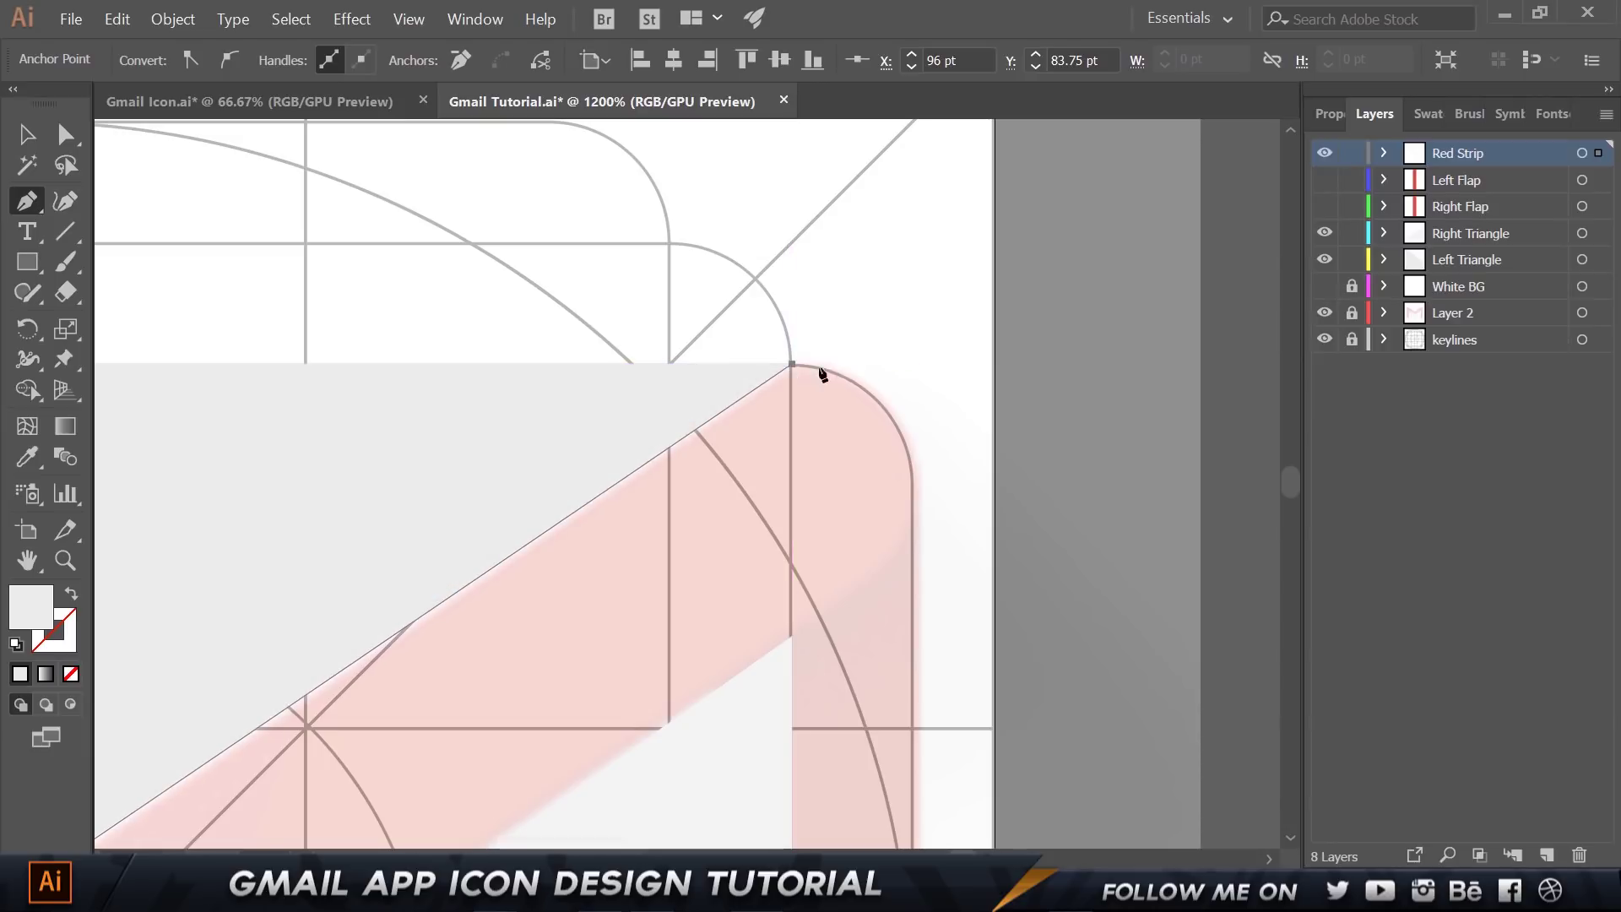
pyautogui.click(914, 366)
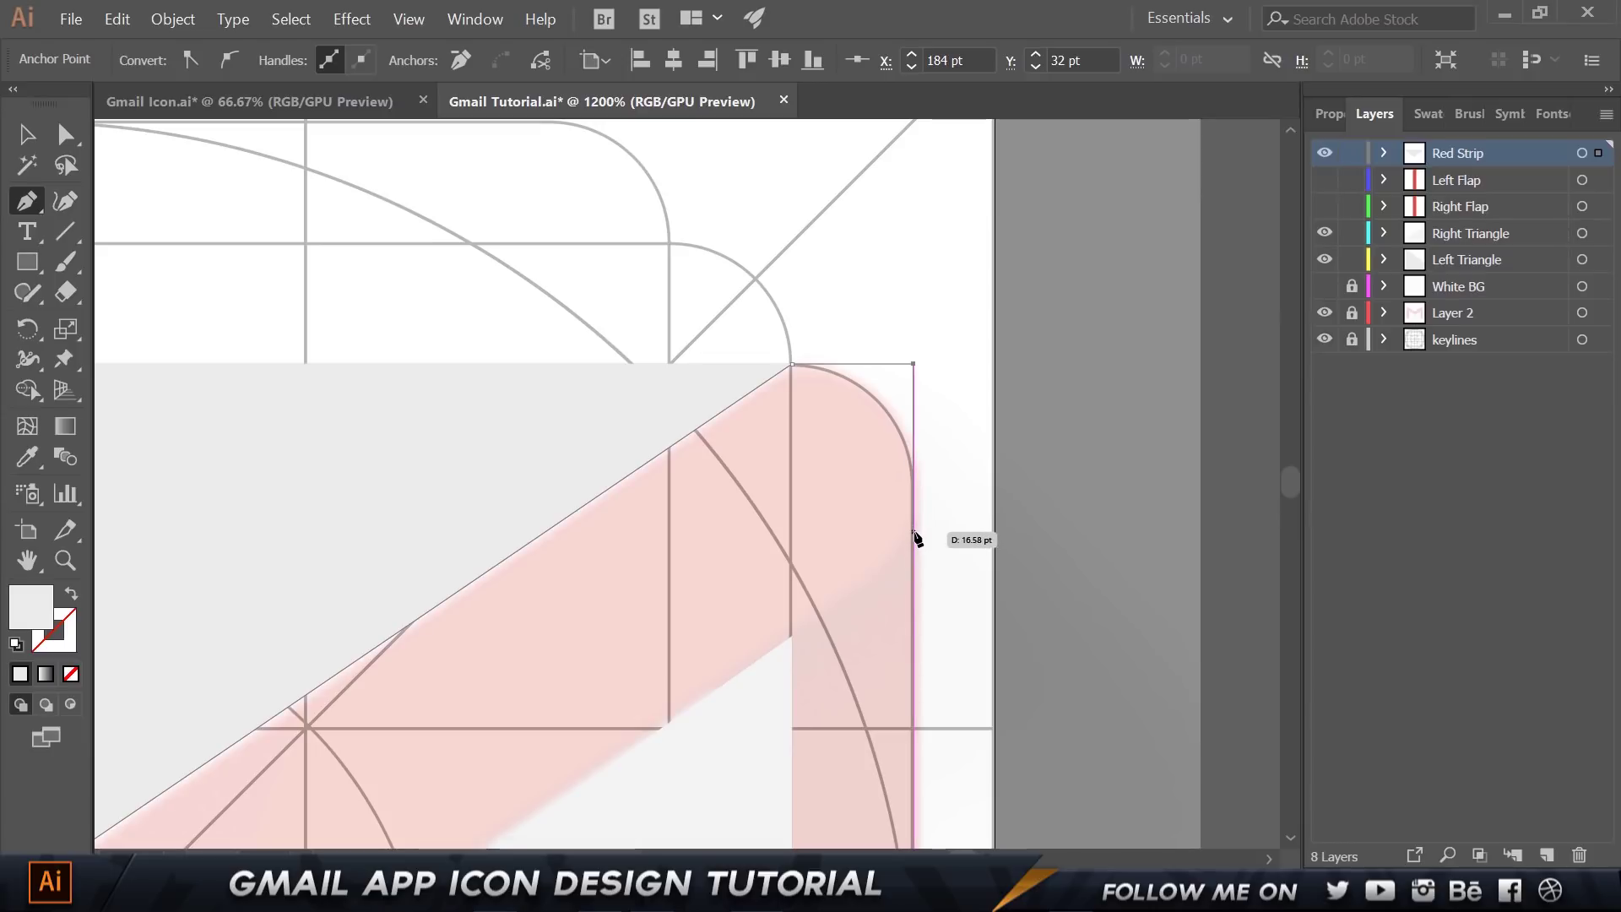
# Trace the V strip's lower edge through X 184, Y 49 pt; X 96, Y 110.815 pt and X 8, Y 49.833 pt, closing via X 8, Y 32 pt.
pyautogui.scroll(-5, 727, 604)
pyautogui.hscroll(-3, 728, 605)
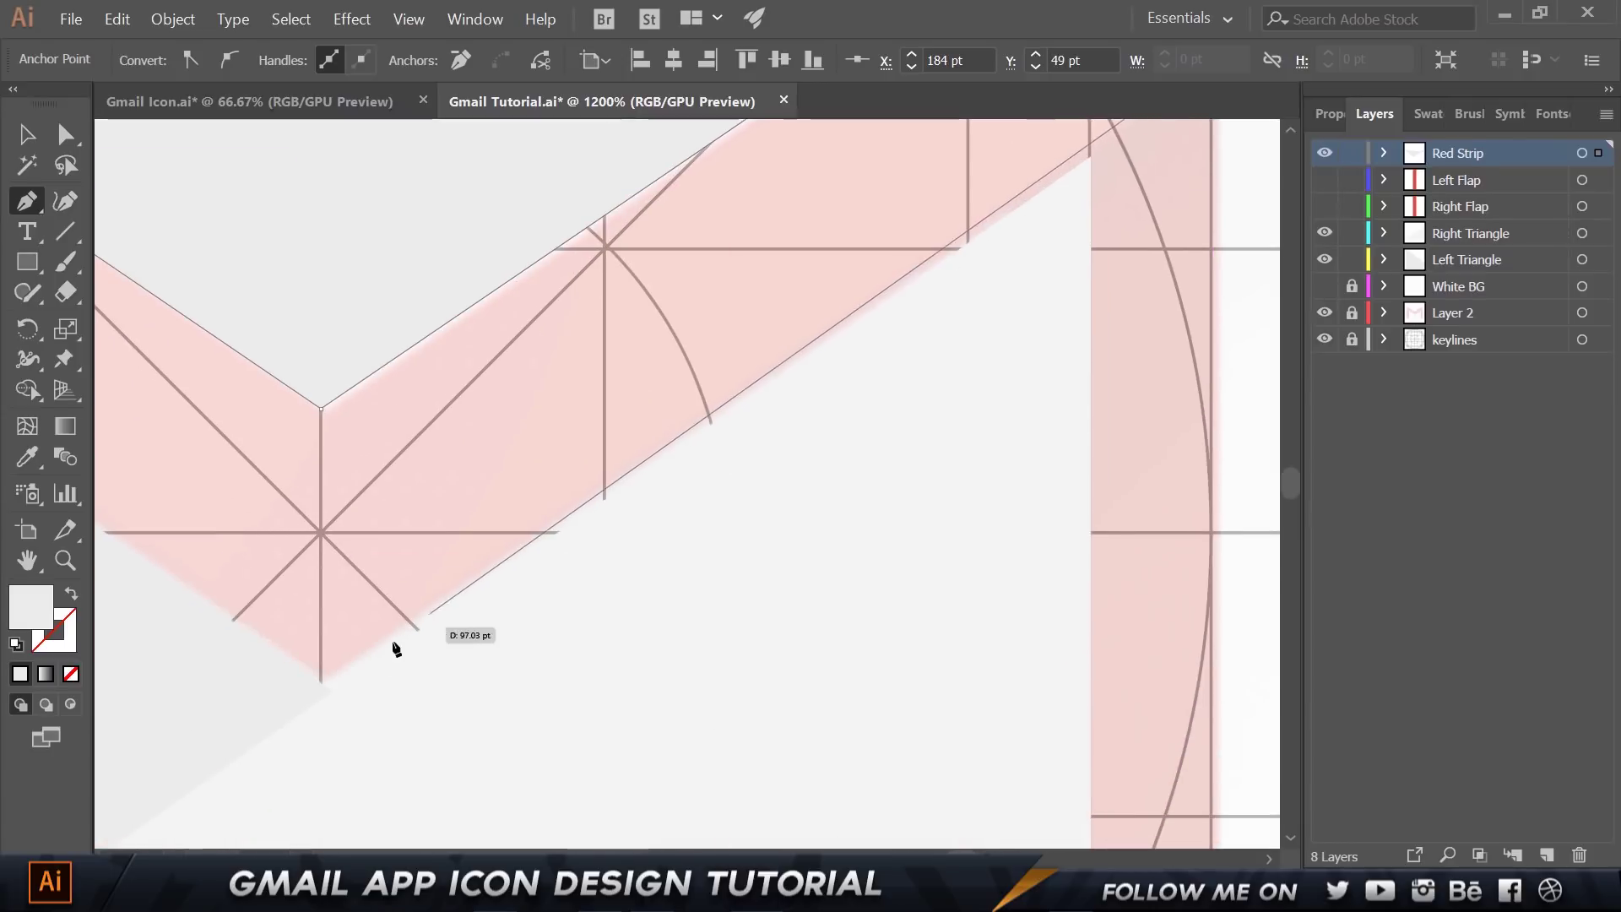
pyautogui.click(324, 683)
pyautogui.hscroll(-10, 538, 541)
pyautogui.scroll(2, 537, 541)
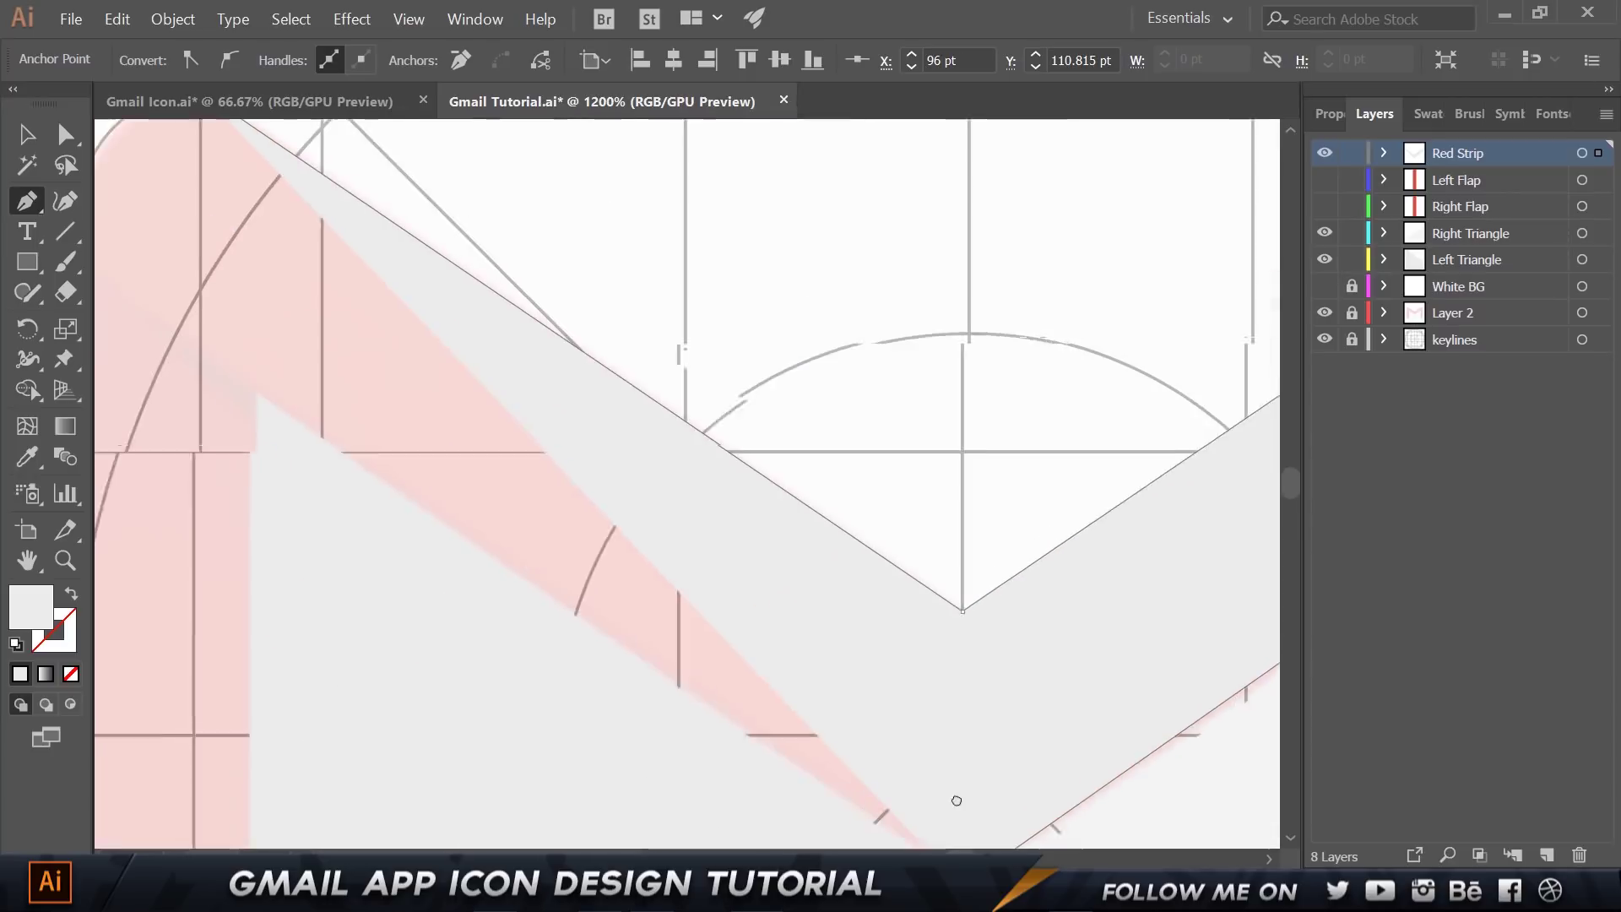
pyautogui.hscroll(-5, 538, 541)
pyautogui.scroll(3, 538, 541)
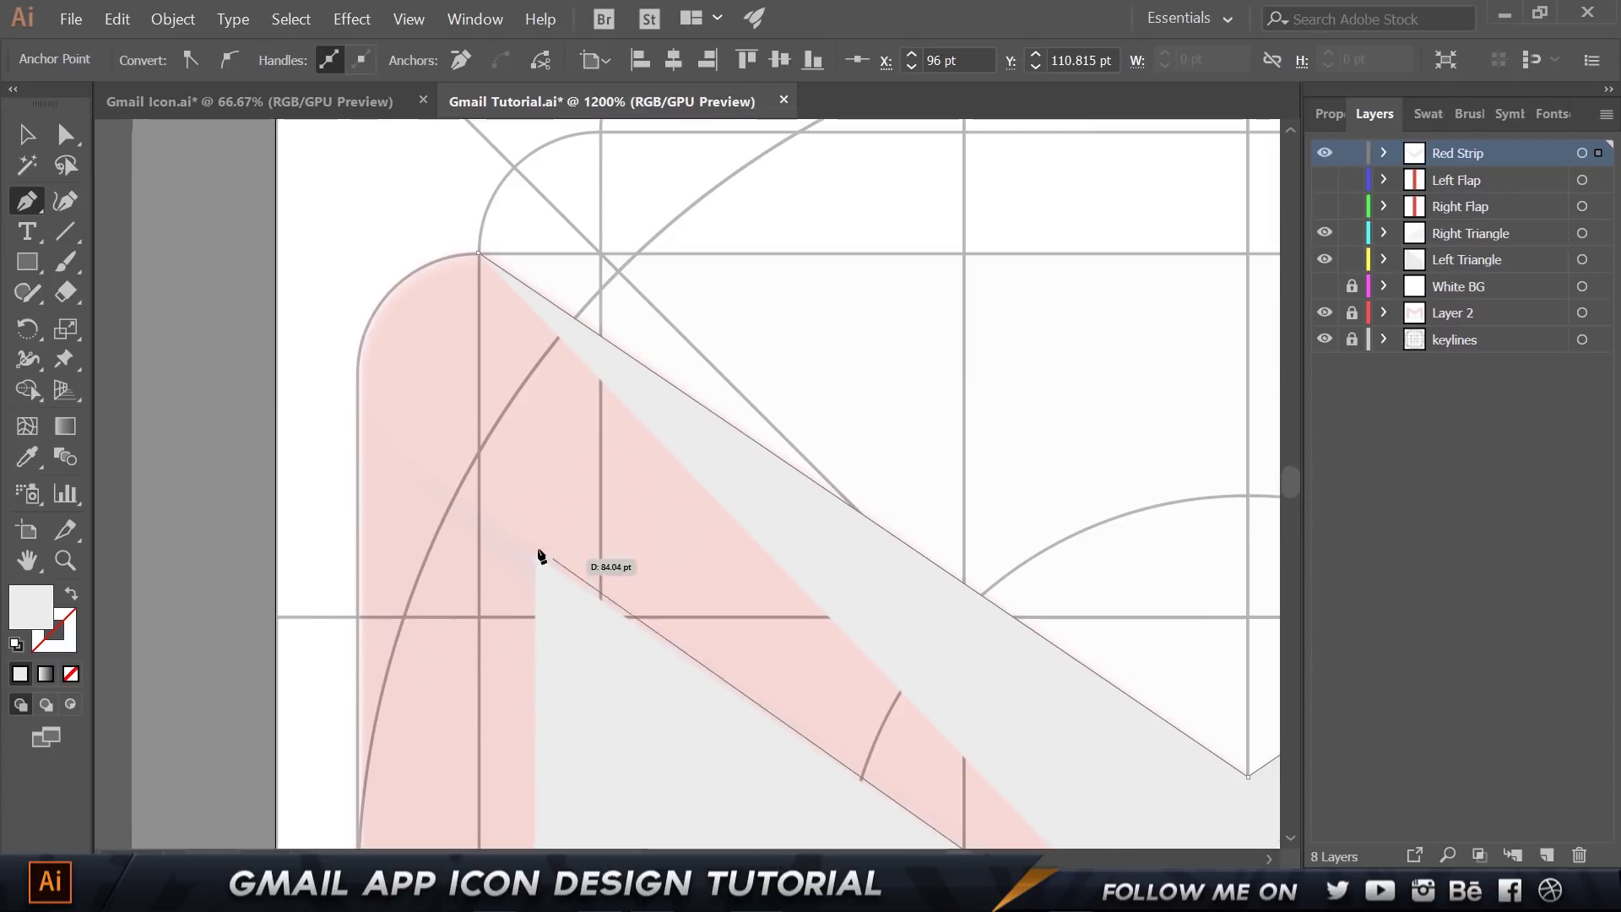
pyautogui.click(356, 435)
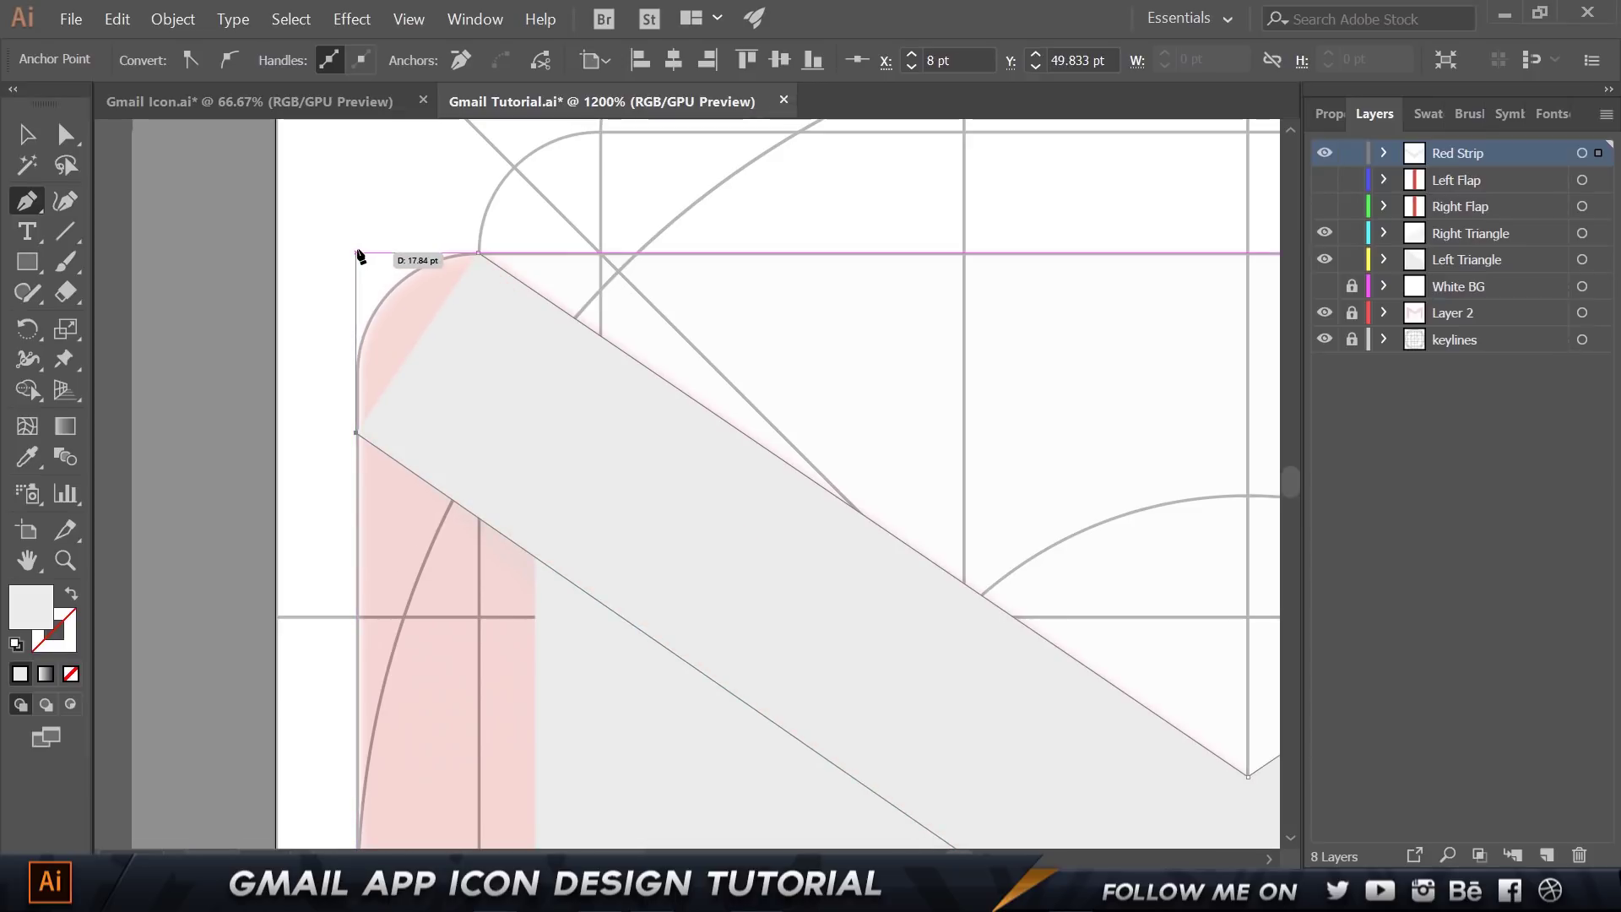
pyautogui.click(356, 252)
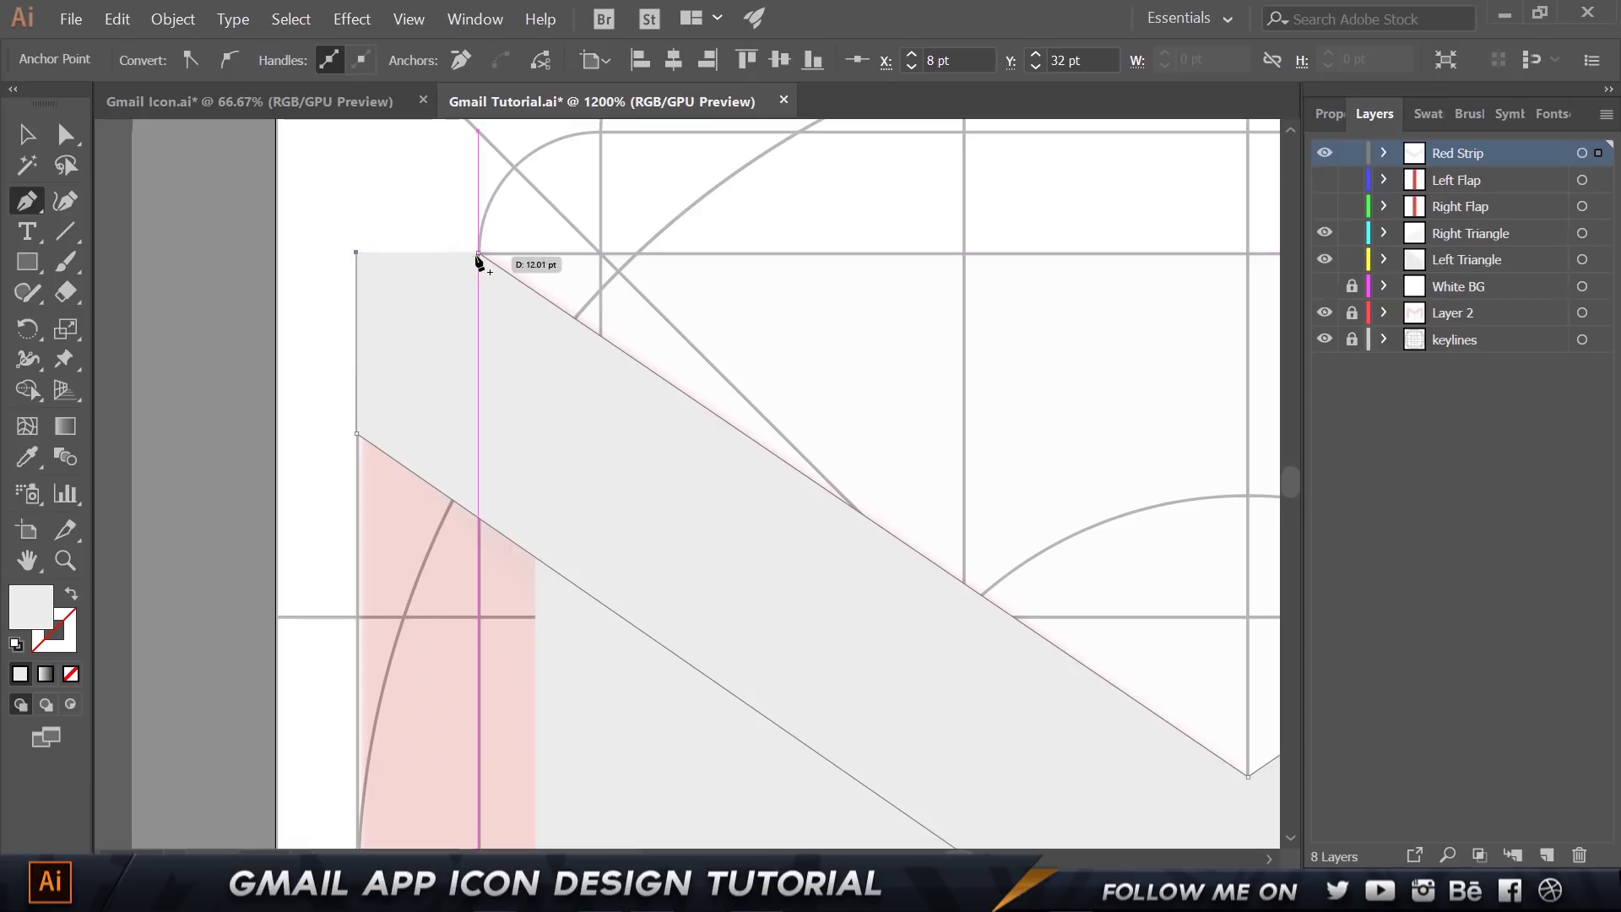
pyautogui.click(478, 254)
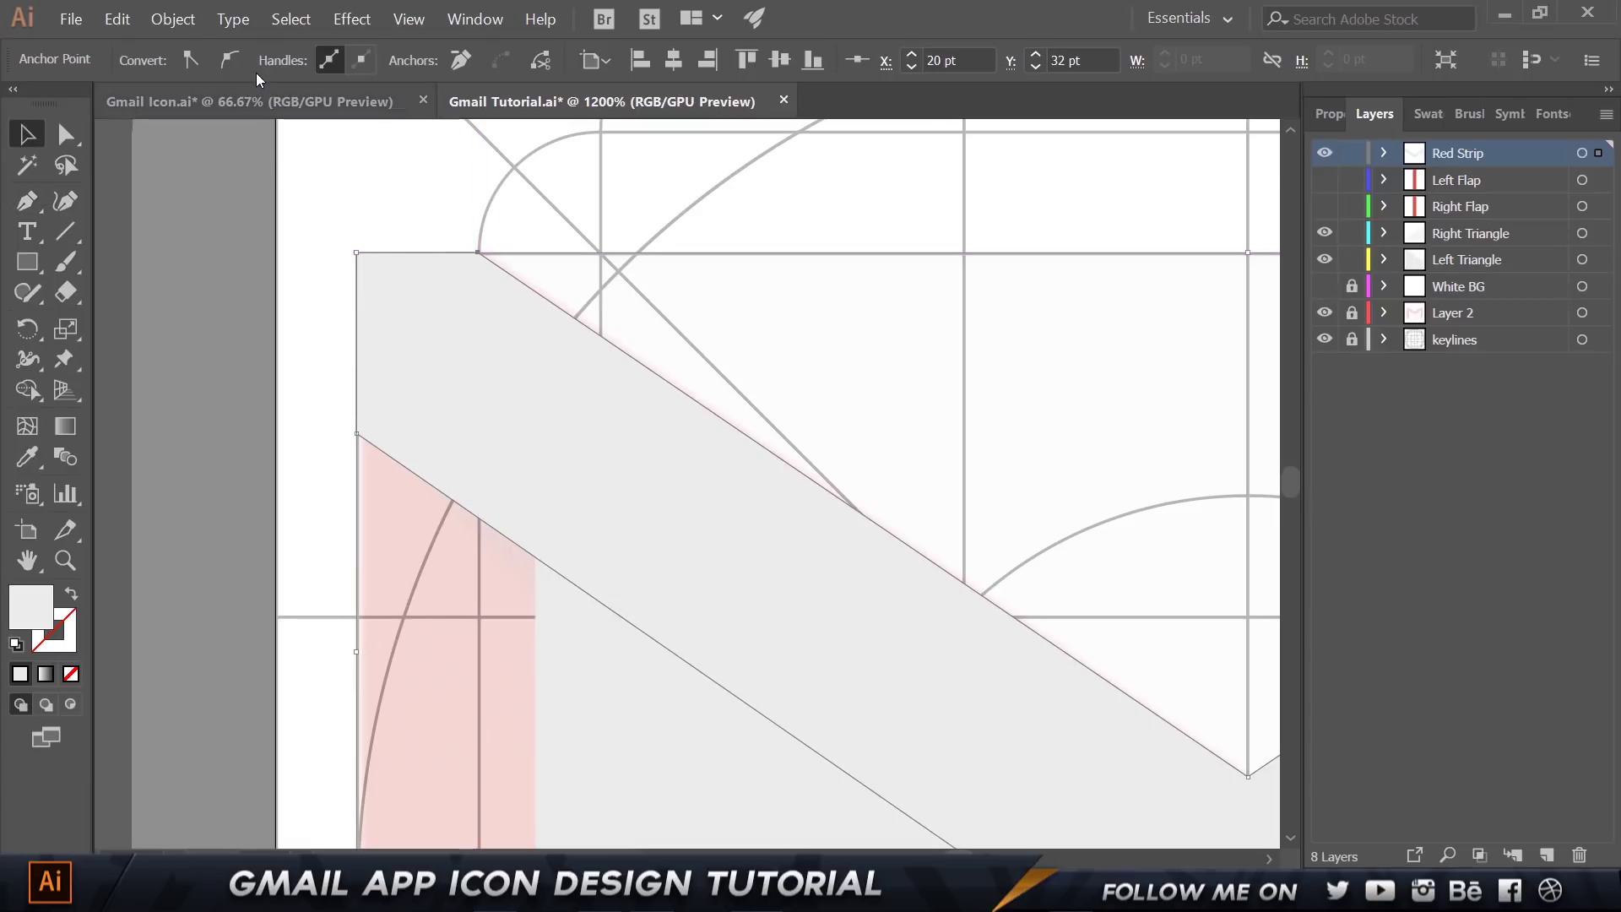
# Switch to Gmail Icon.ai and look up the hex code of the top red strip's fill.
pyautogui.click(276, 100)
pyautogui.press('v')
pyautogui.click(732, 428)
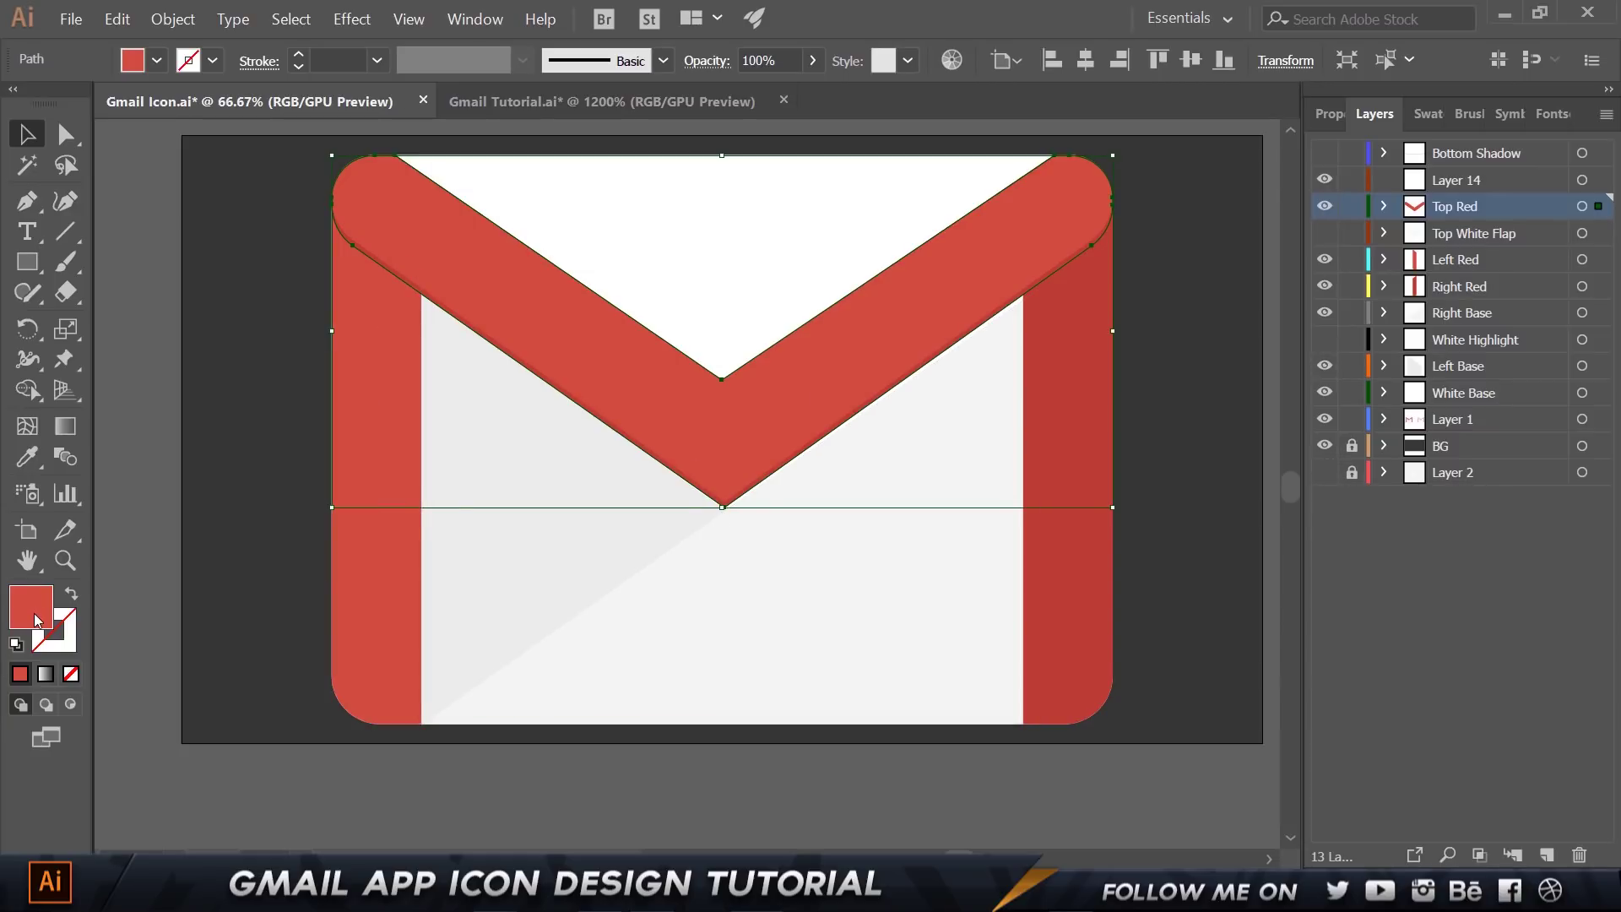
pyautogui.doubleClick(35, 621)
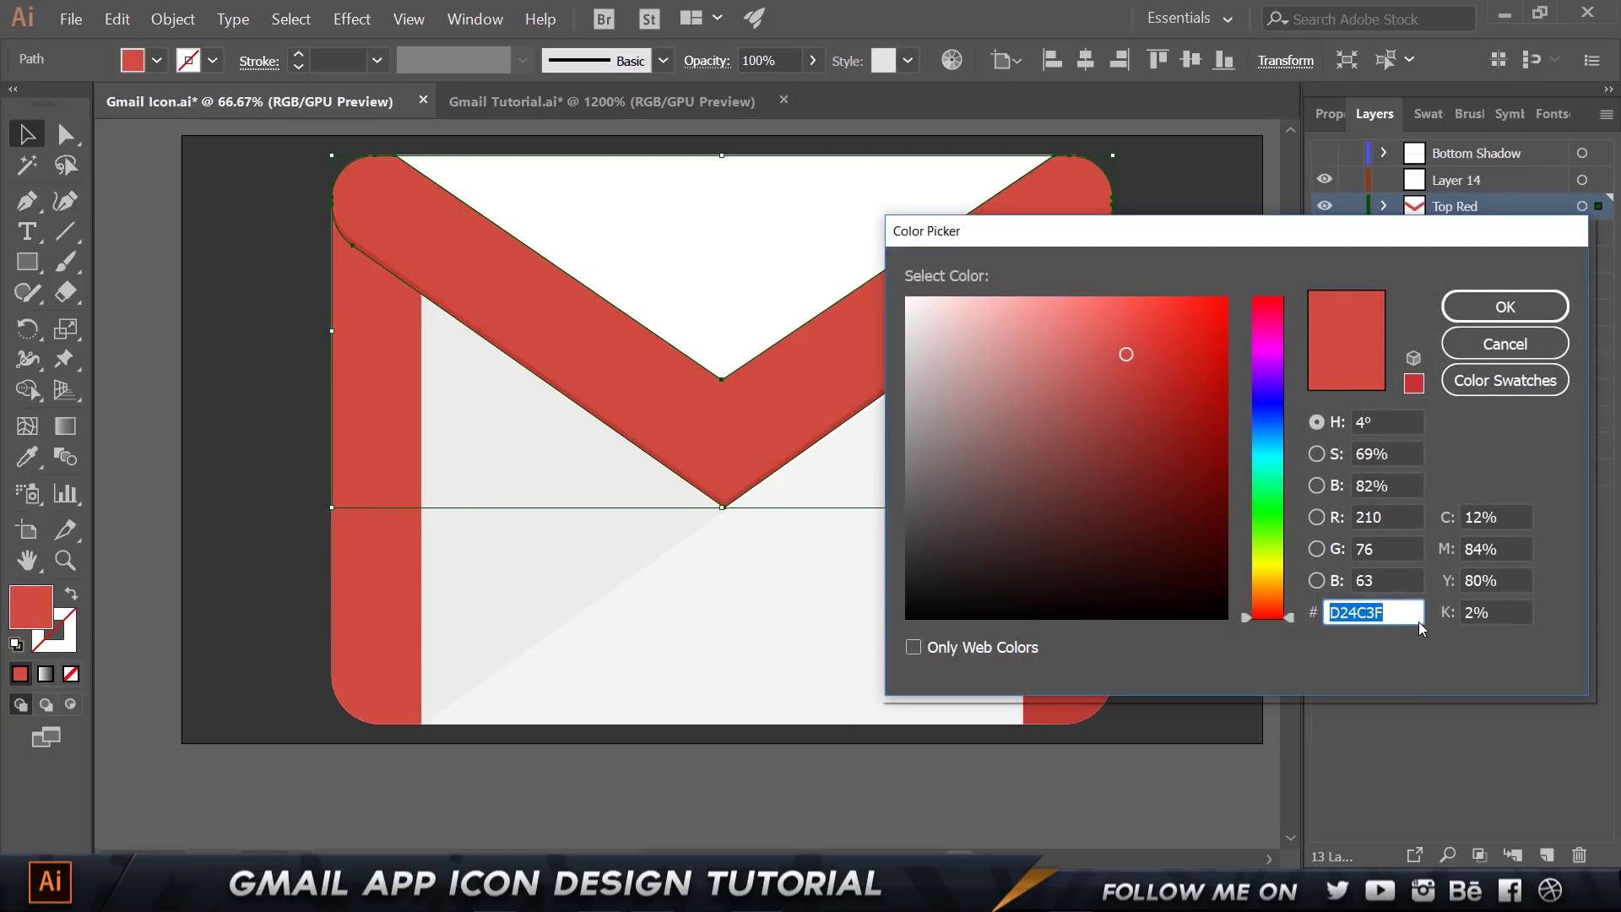
pyautogui.click(1505, 306)
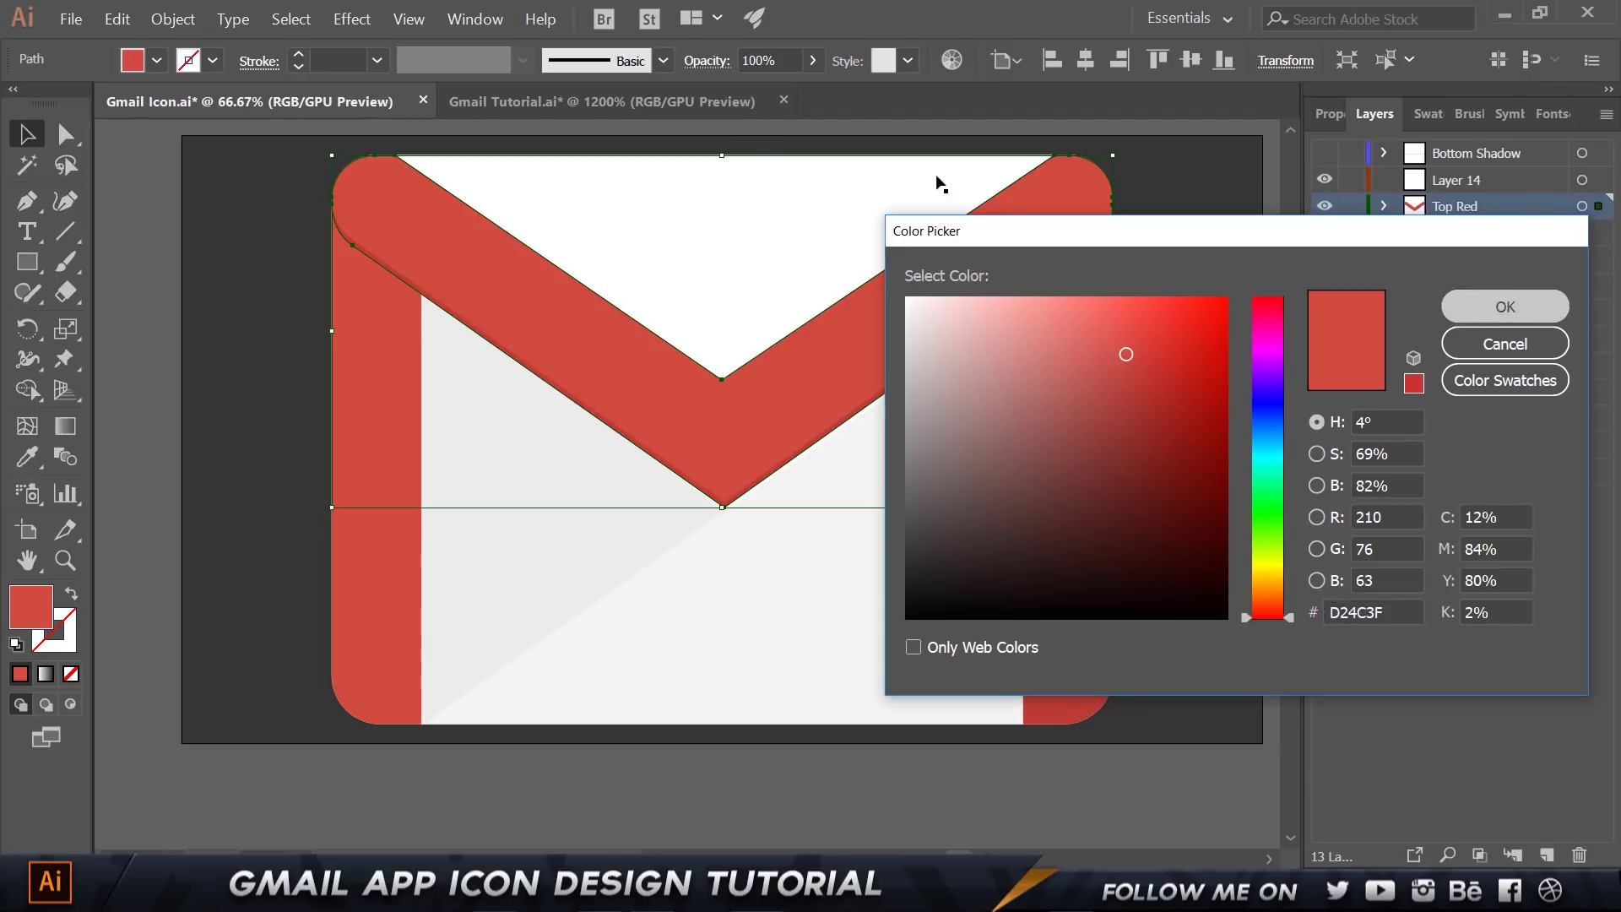
# Return to Gmail Tutorial.ai and set the V strip's fill colour to D24C3F.
pyautogui.click(602, 101)
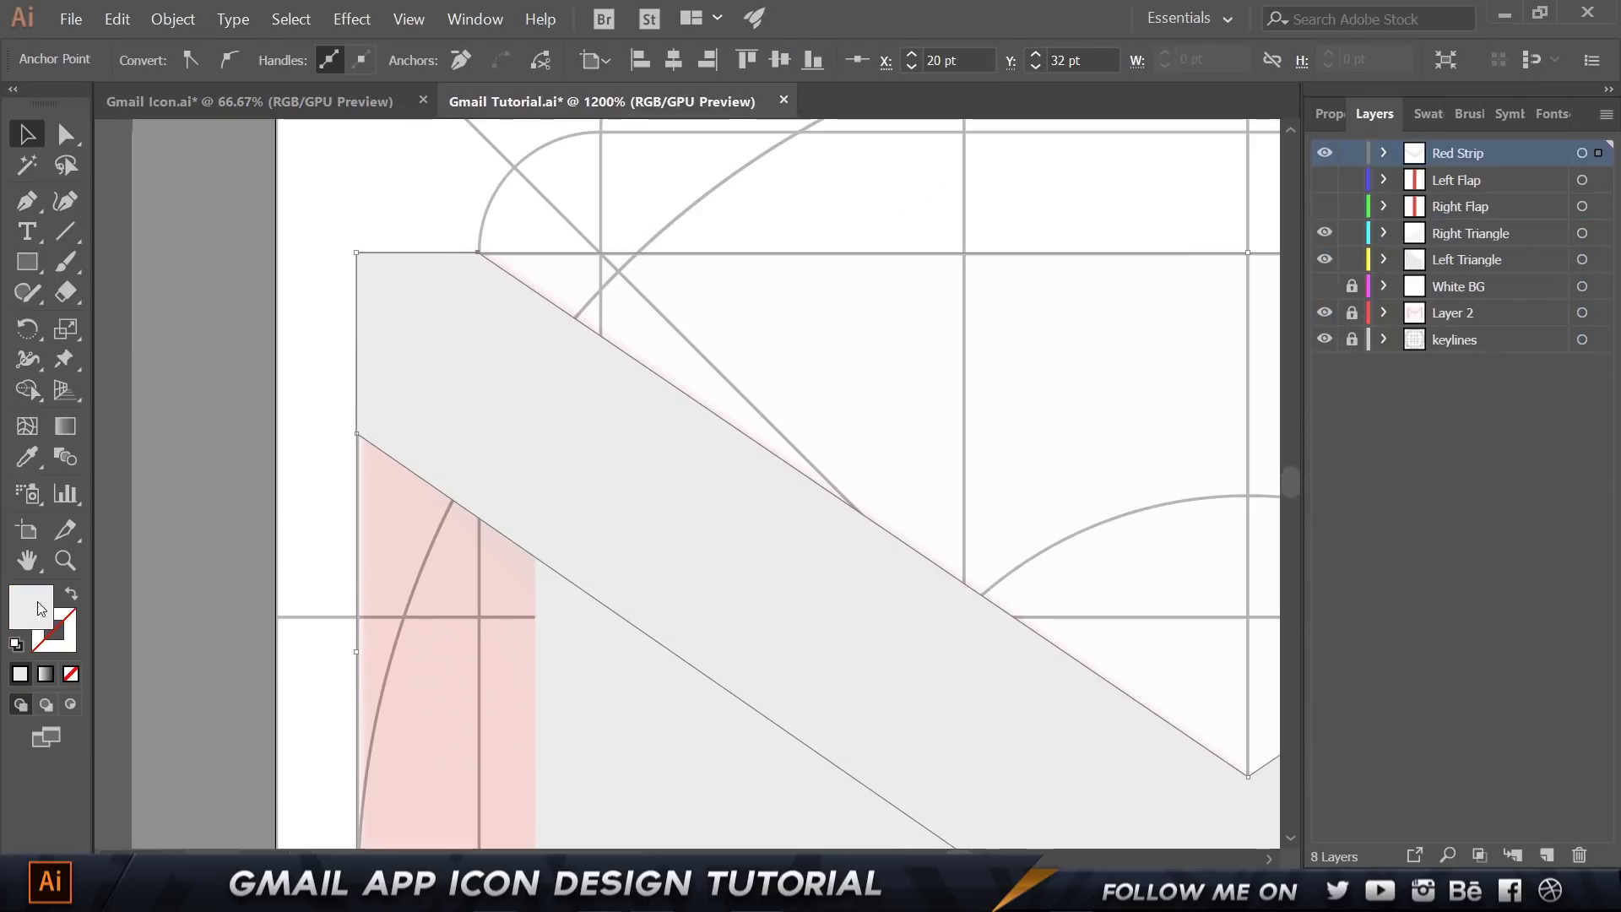
pyautogui.doubleClick(39, 608)
pyautogui.write('D')
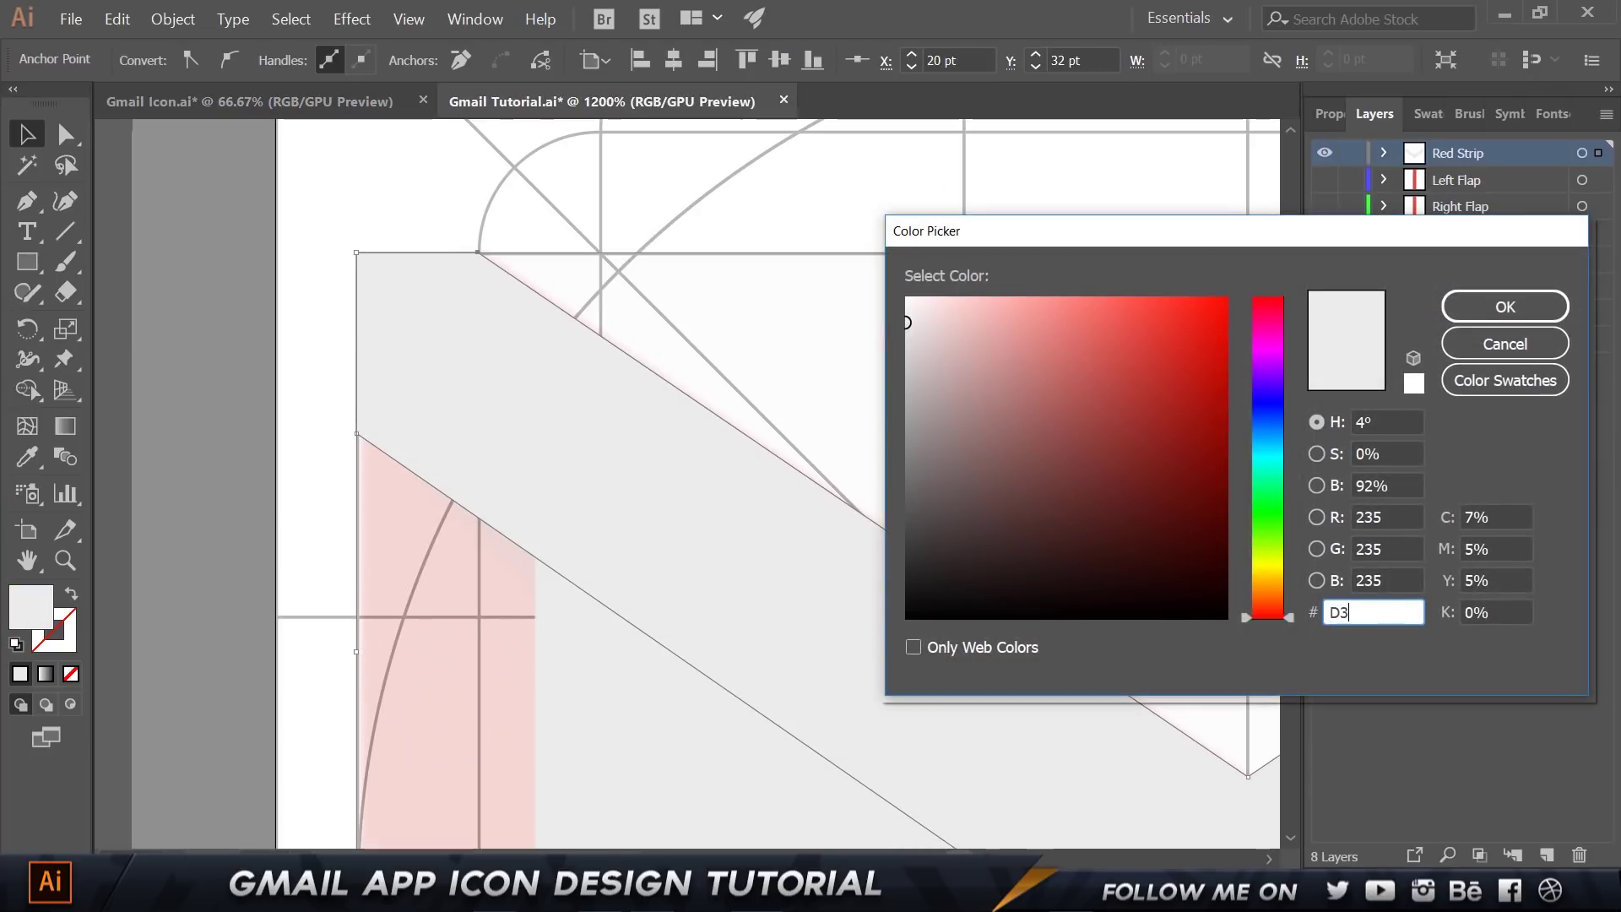
pyautogui.write('24')
pyautogui.write('4f')
pyautogui.press('Tab')
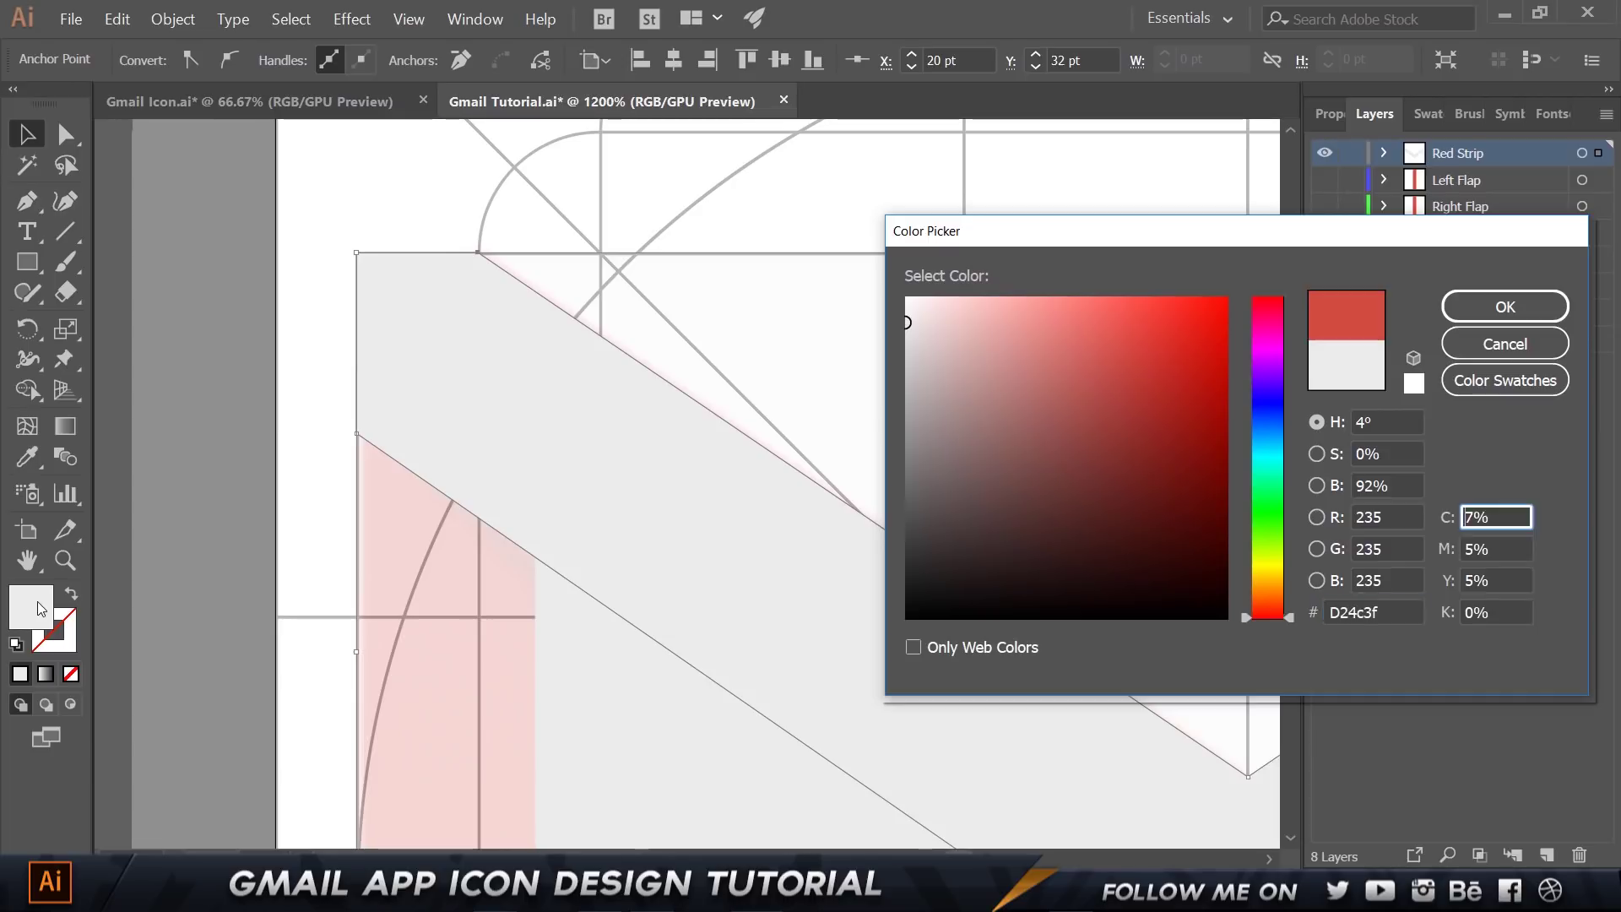
pyautogui.press('Return')
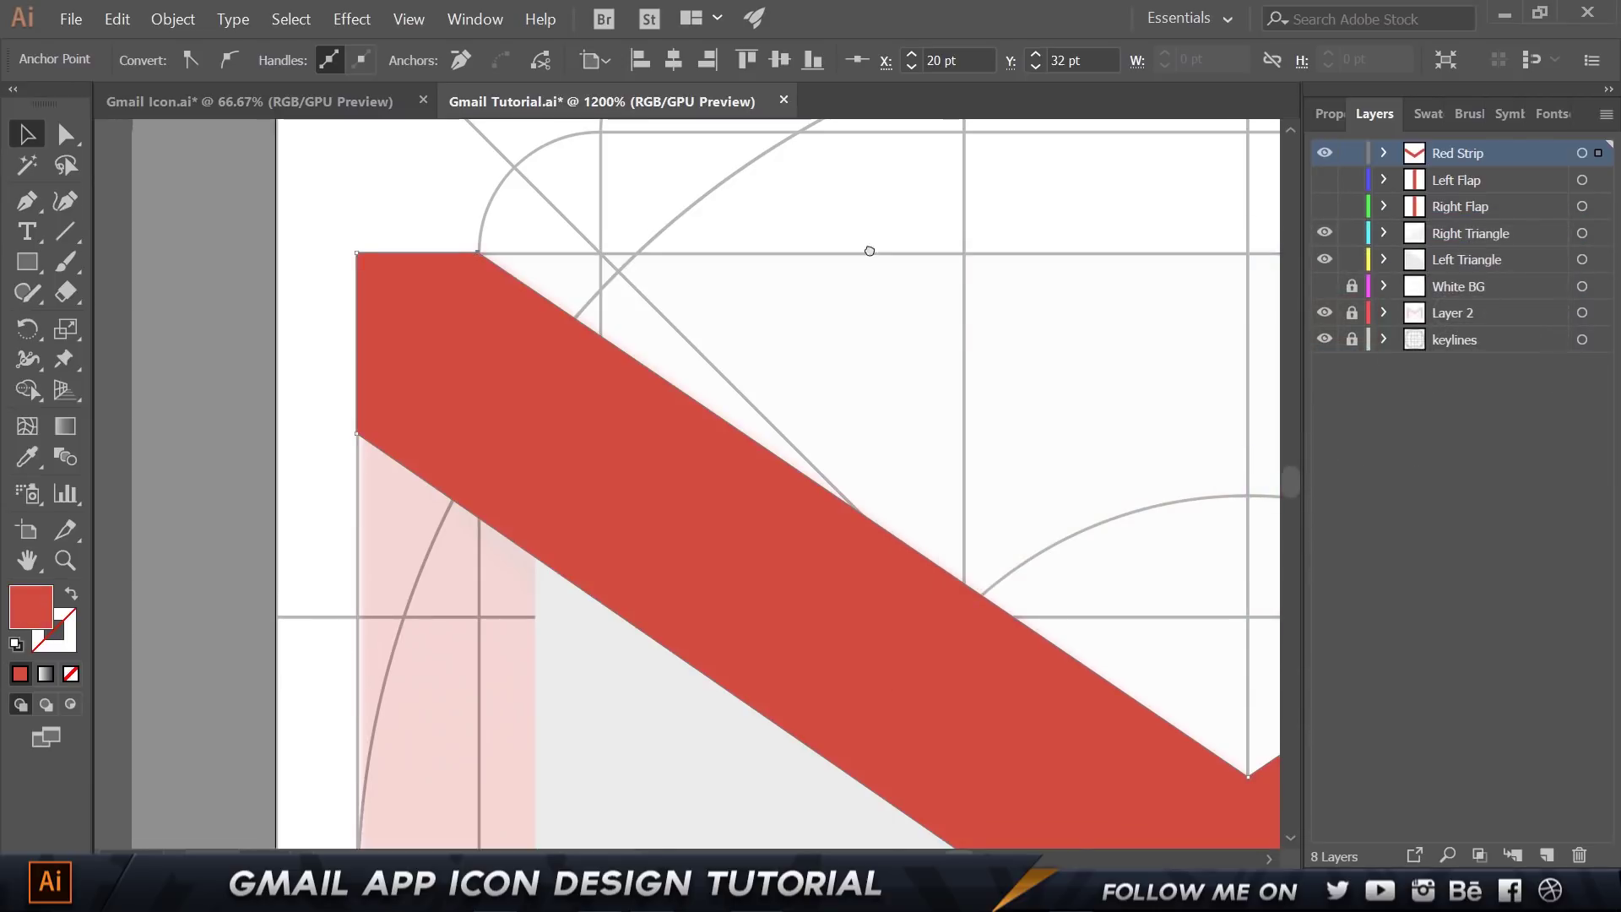
# Hide the keylines layer to view the red strip against the reference without the guides.
pyautogui.hotkey('ctrl', '-')
pyautogui.moveTo(565, 179); pyautogui.dragTo(388, 282)
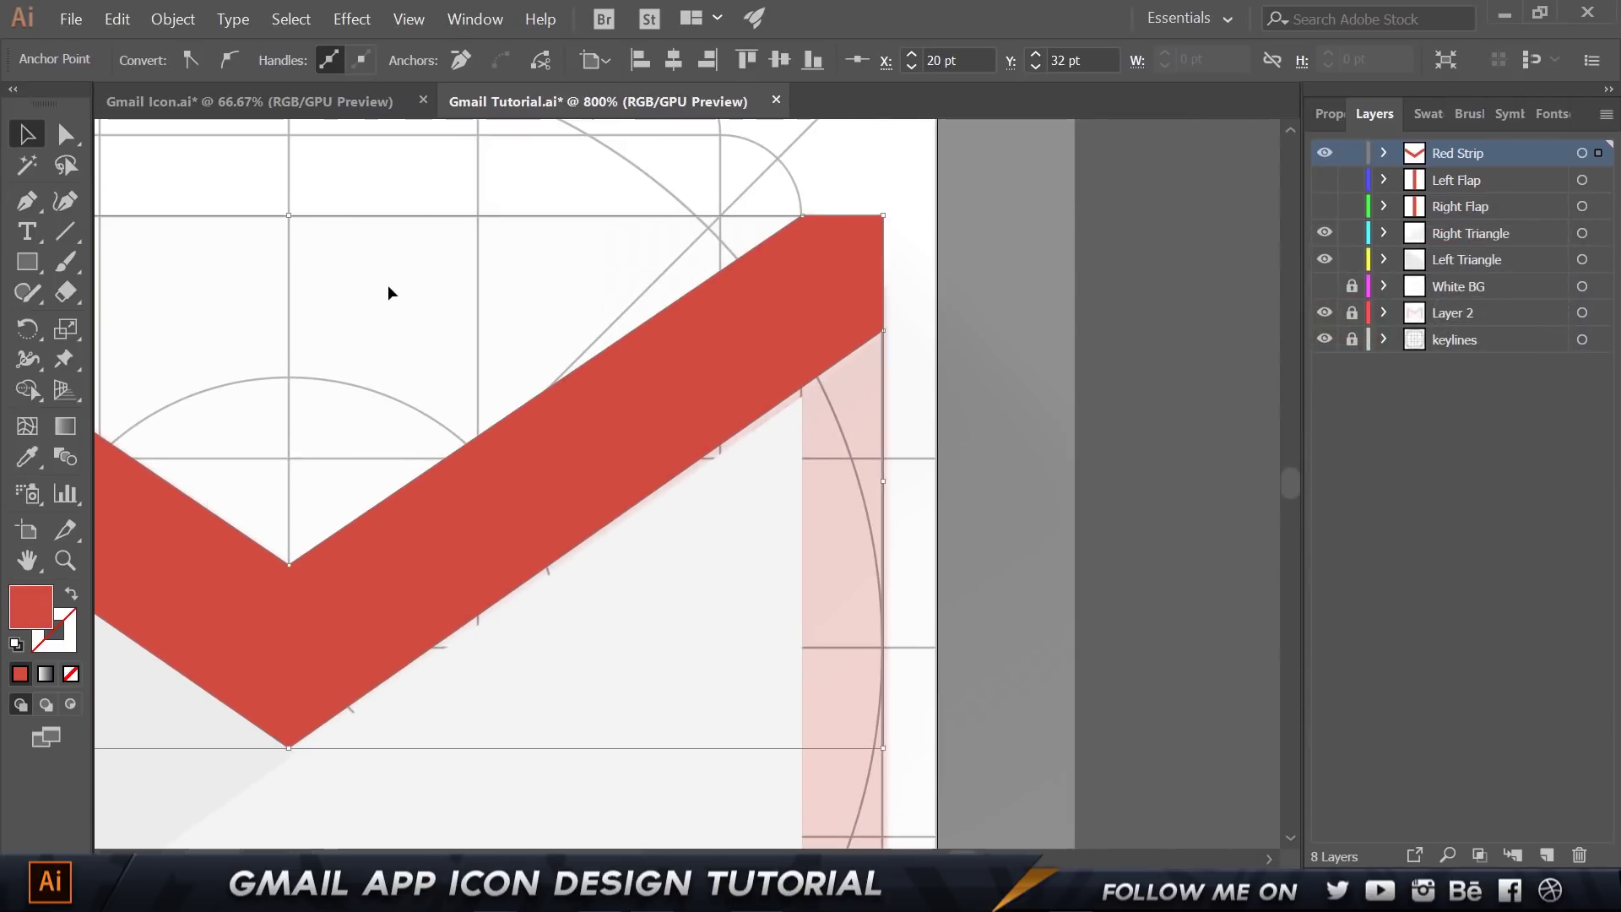
pyautogui.hotkey('ctrl', '-')
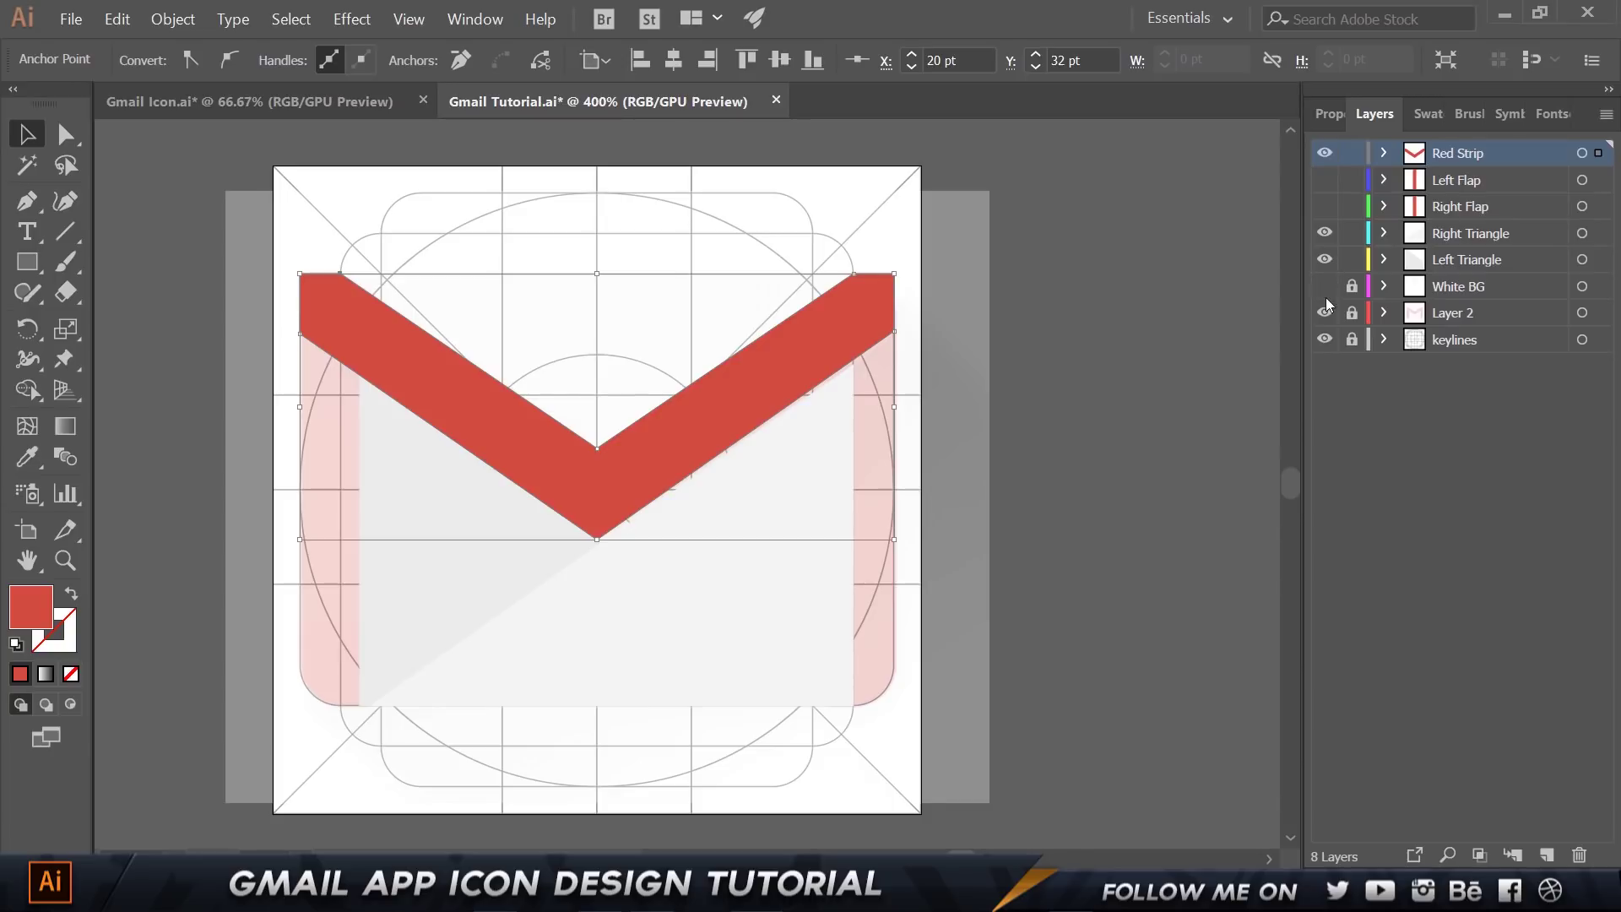
pyautogui.click(1326, 340)
# Nudge the right triangle's upper corner anchor up two increments to close the gap beneath the red strip.
pyautogui.scroll(2, 879, 385)
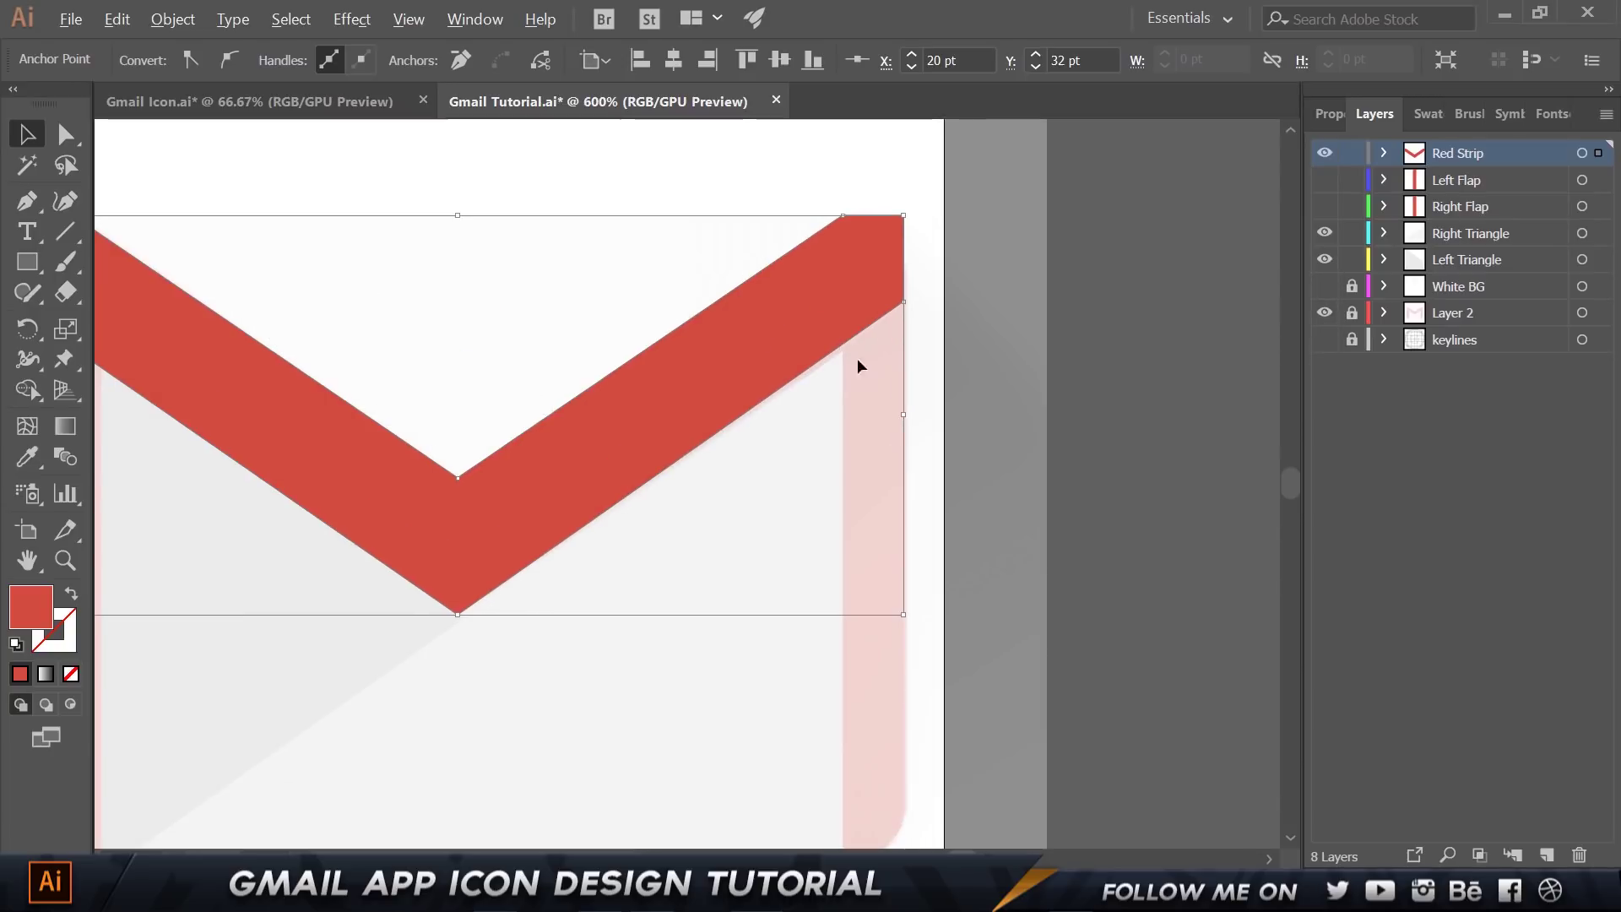
pyautogui.scroll(-1, 919, 332)
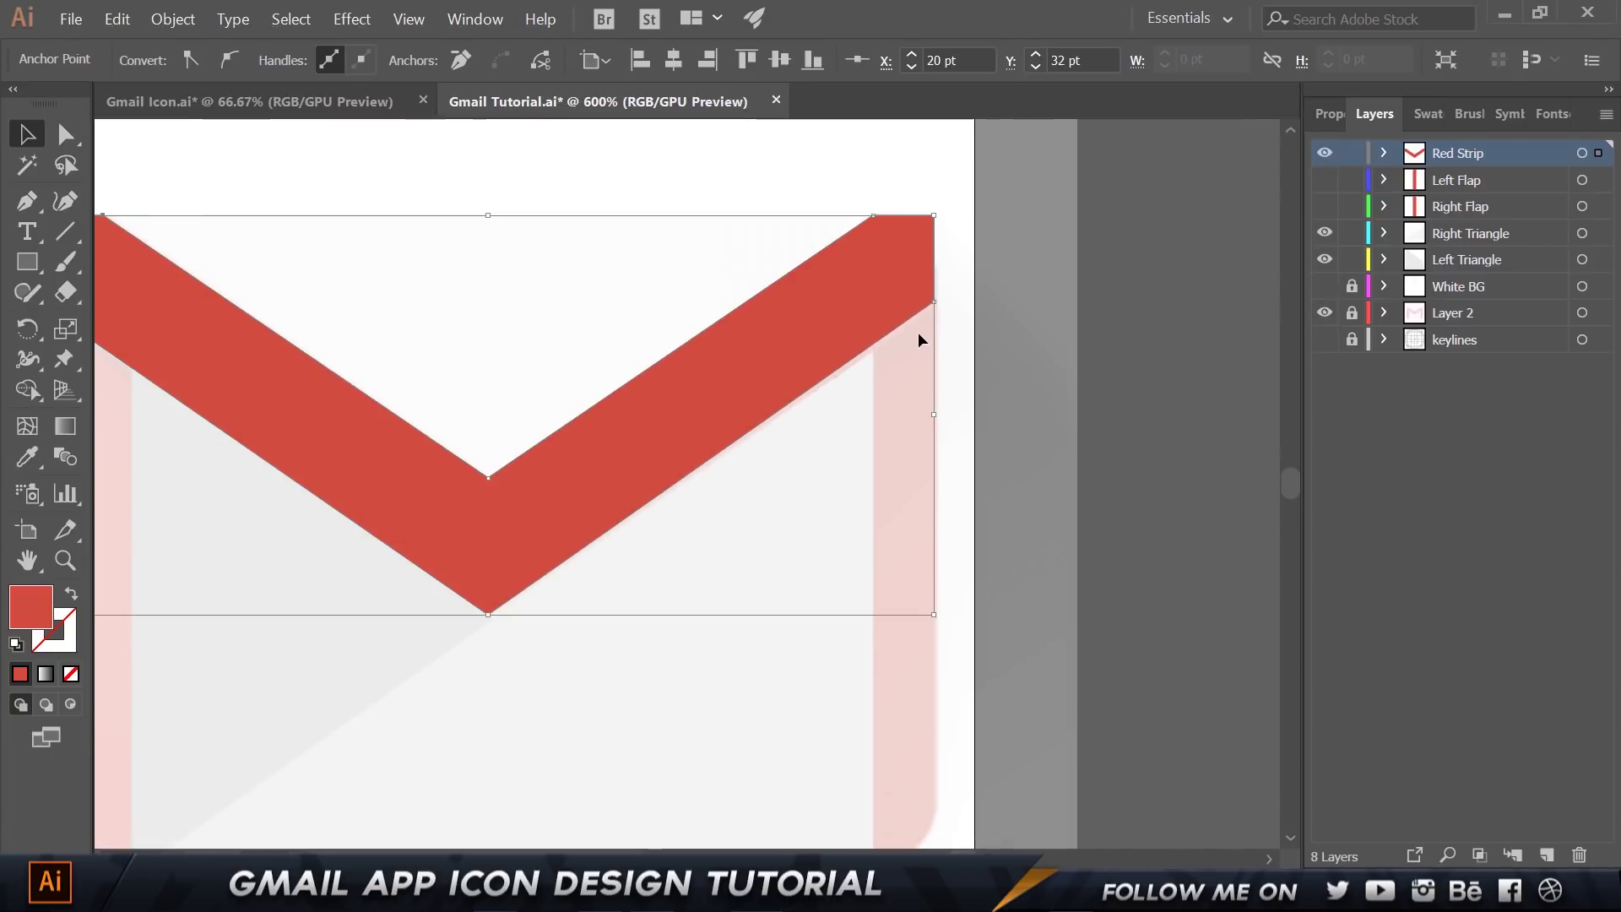
pyautogui.scroll(-1, 919, 332)
pyautogui.scroll(2, 886, 377)
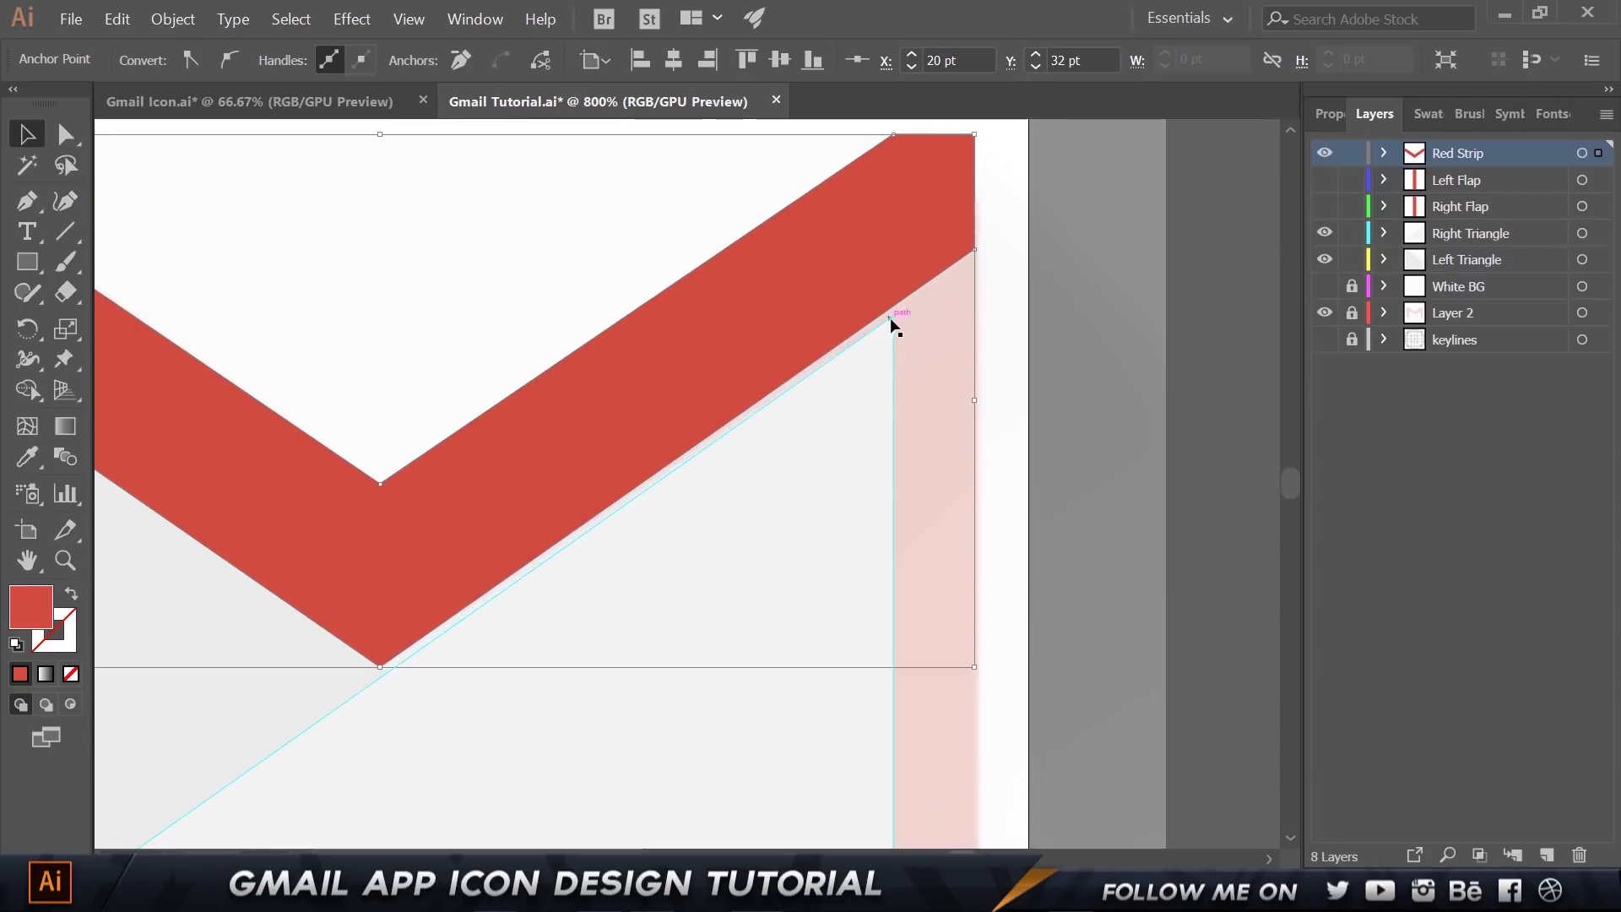
pyautogui.scroll(-1, 885, 331)
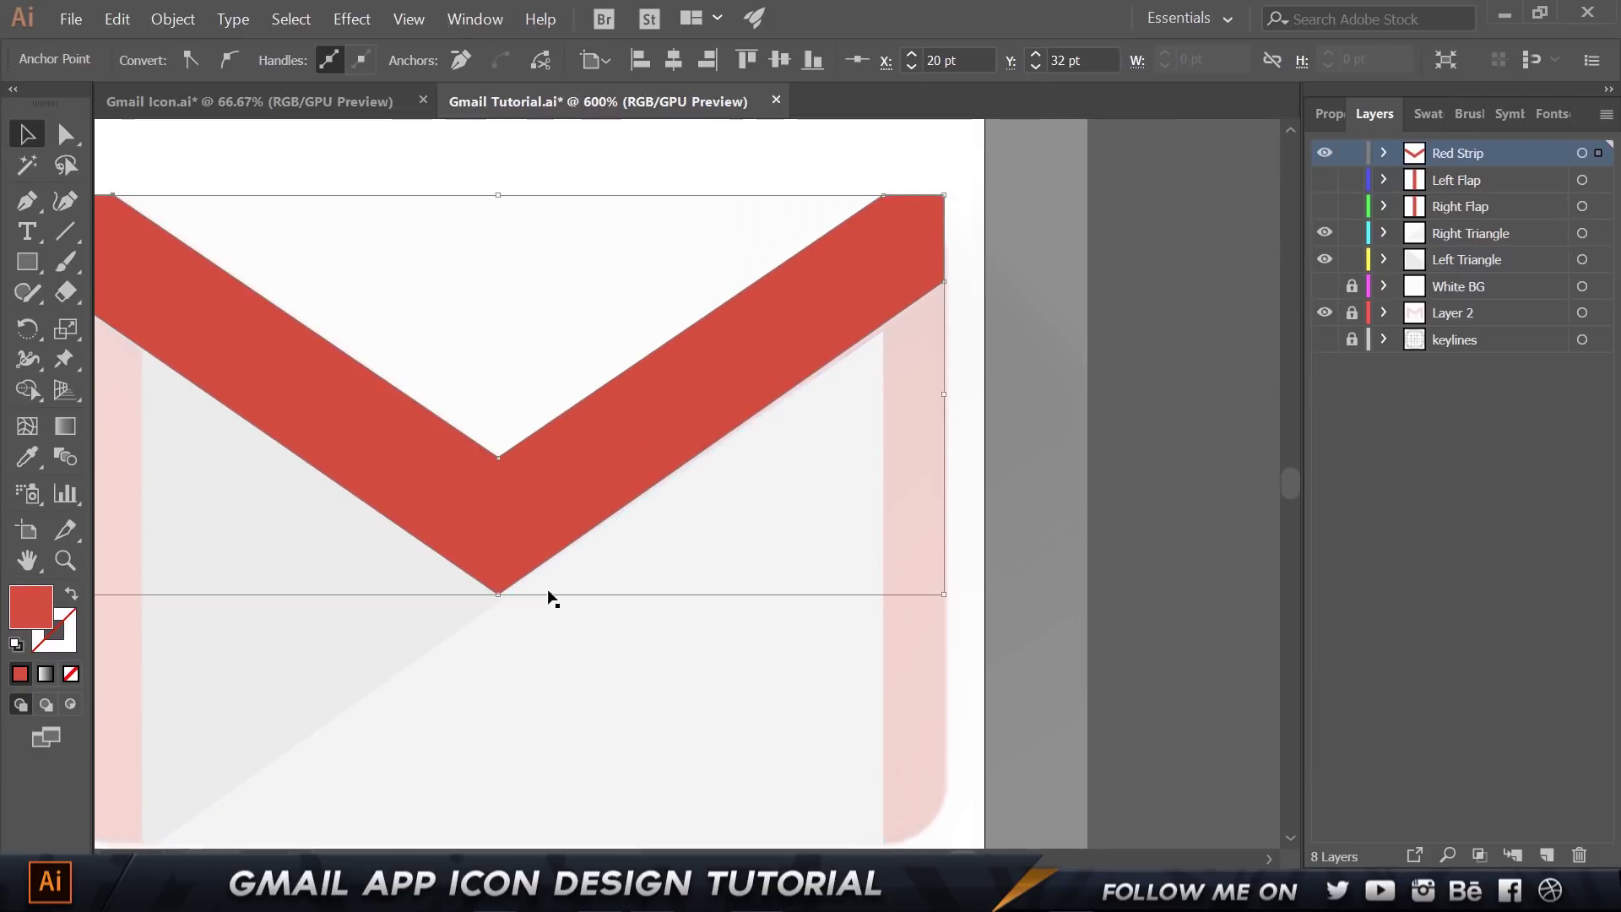
pyautogui.press('a')
pyautogui.click(845, 380)
pyautogui.scroll(3, 878, 338)
pyautogui.click(862, 350)
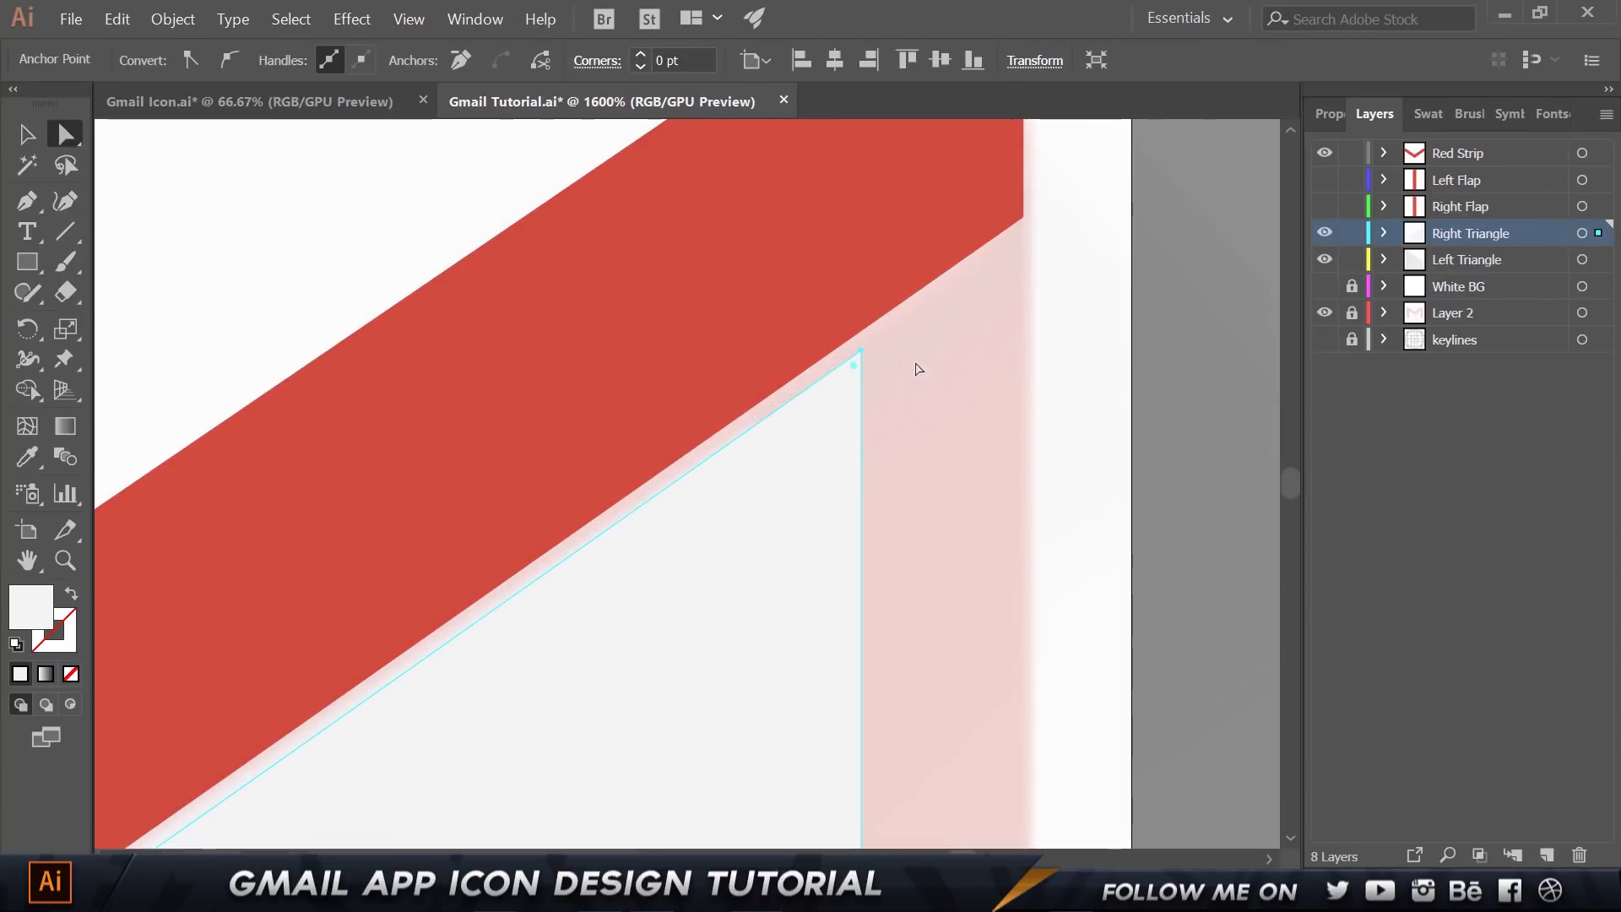
pyautogui.press('Up')
pyautogui.press('Up')
pyautogui.scroll(-3, 918, 368)
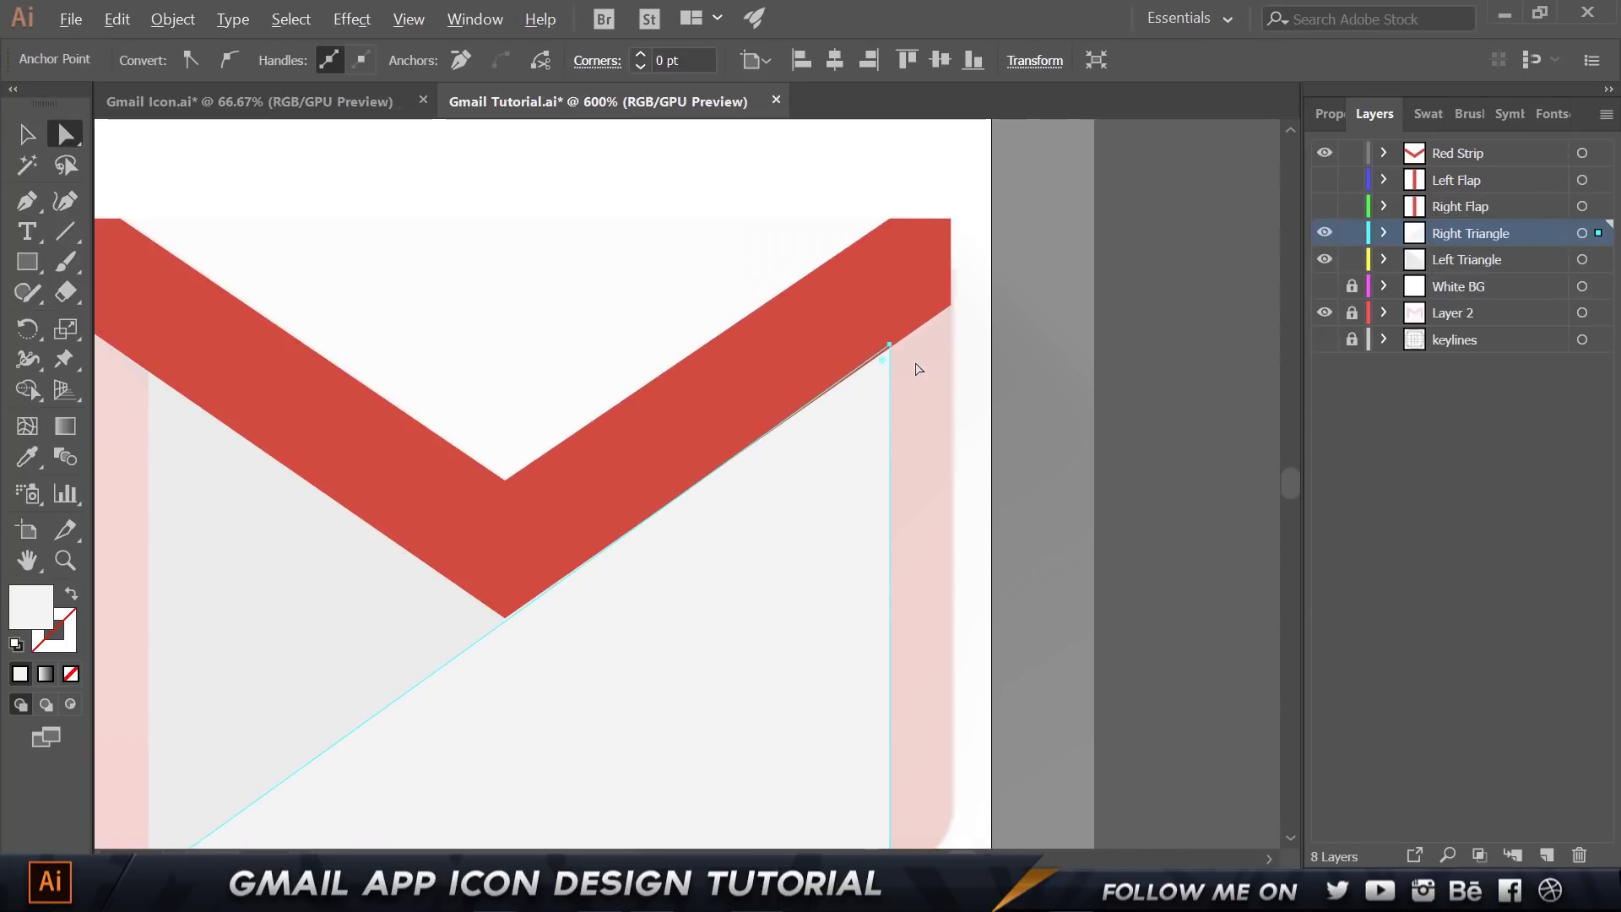
# Round the red strip's two outer upper corners to a 12 pt radius and deselect the strip.
pyautogui.hscroll(-5, 655, 474)
pyautogui.scroll(1, 655, 474)
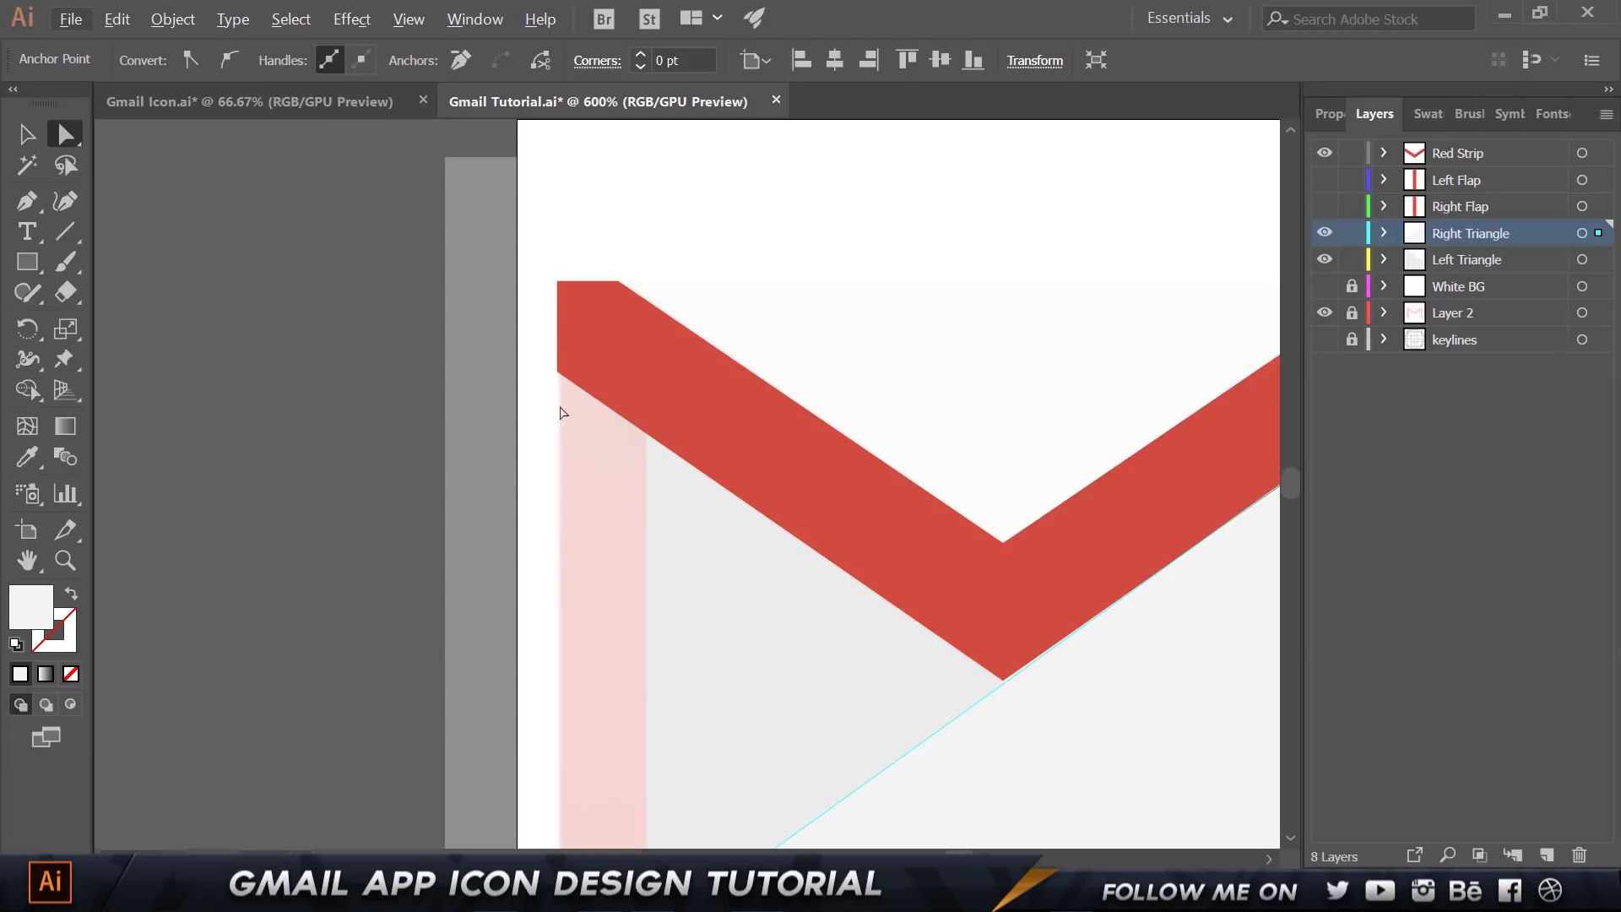
pyautogui.hscroll(5, 560, 439)
pyautogui.scroll(2, 680, 409)
pyautogui.scroll(1, 684, 408)
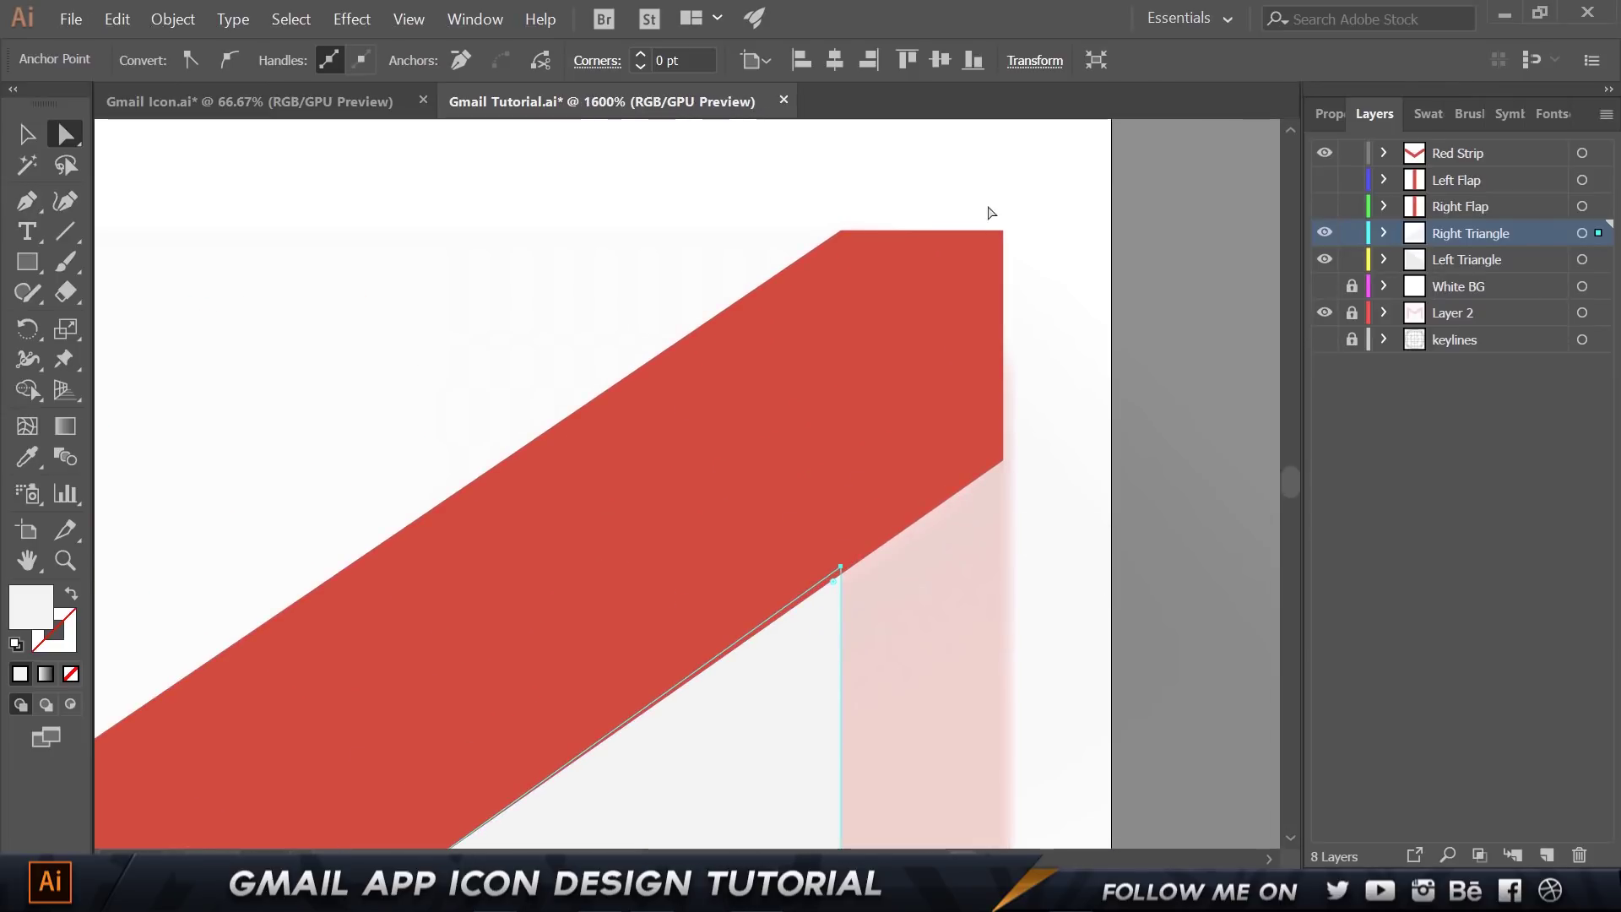
pyautogui.moveTo(992, 209); pyautogui.dragTo(1060, 287)
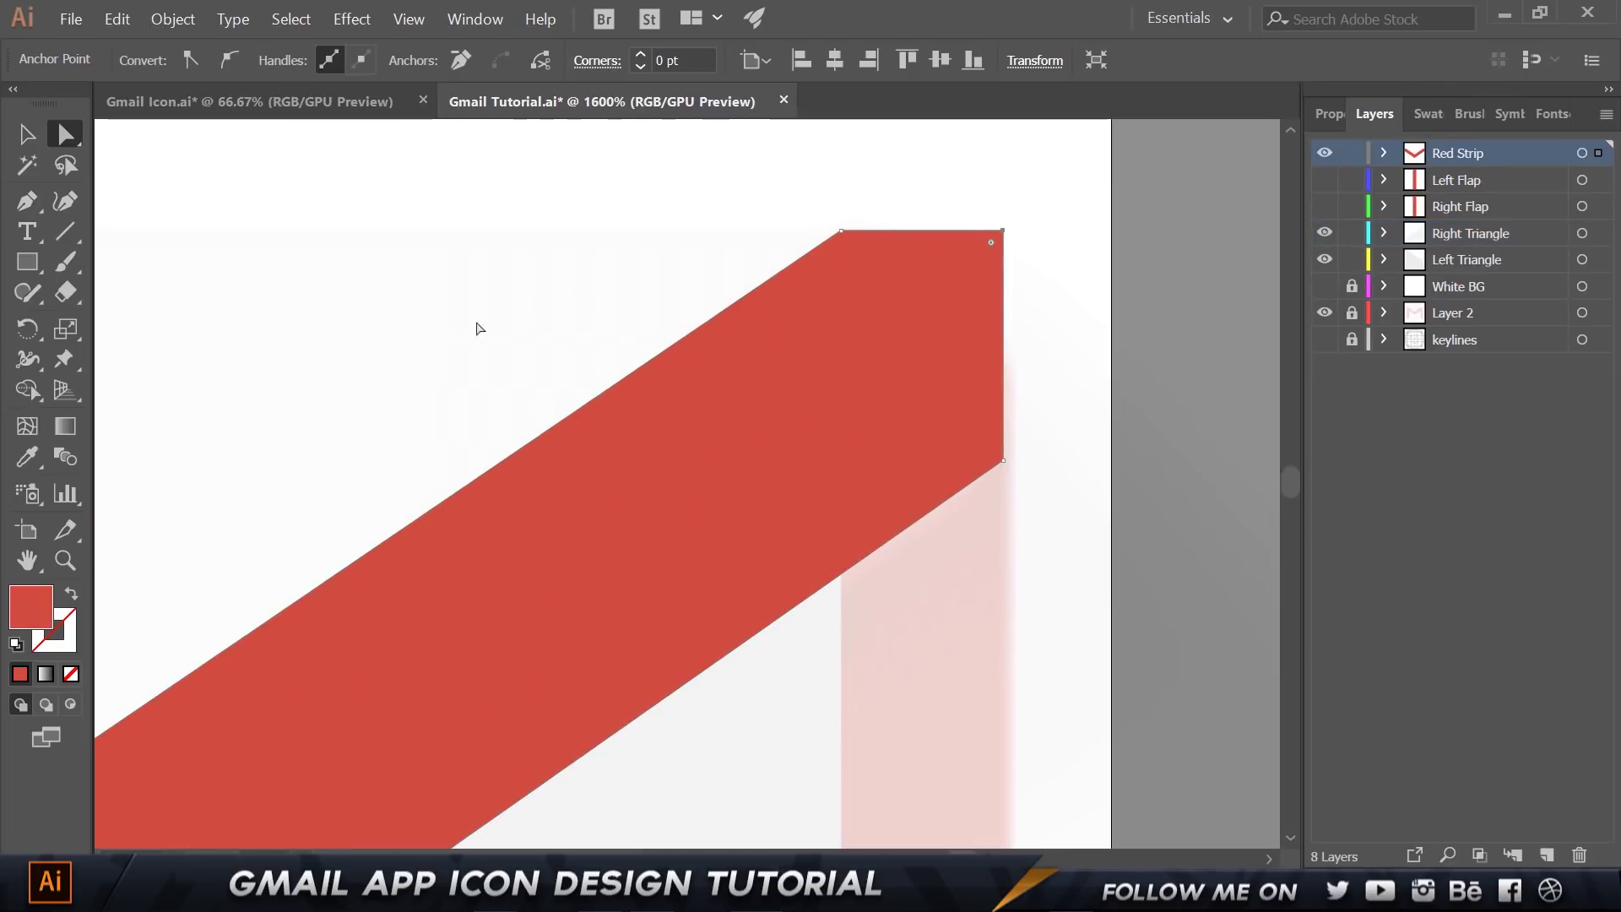
pyautogui.scroll(-3, 473, 333)
pyautogui.moveTo(292, 354); pyautogui.dragTo(888, 413)
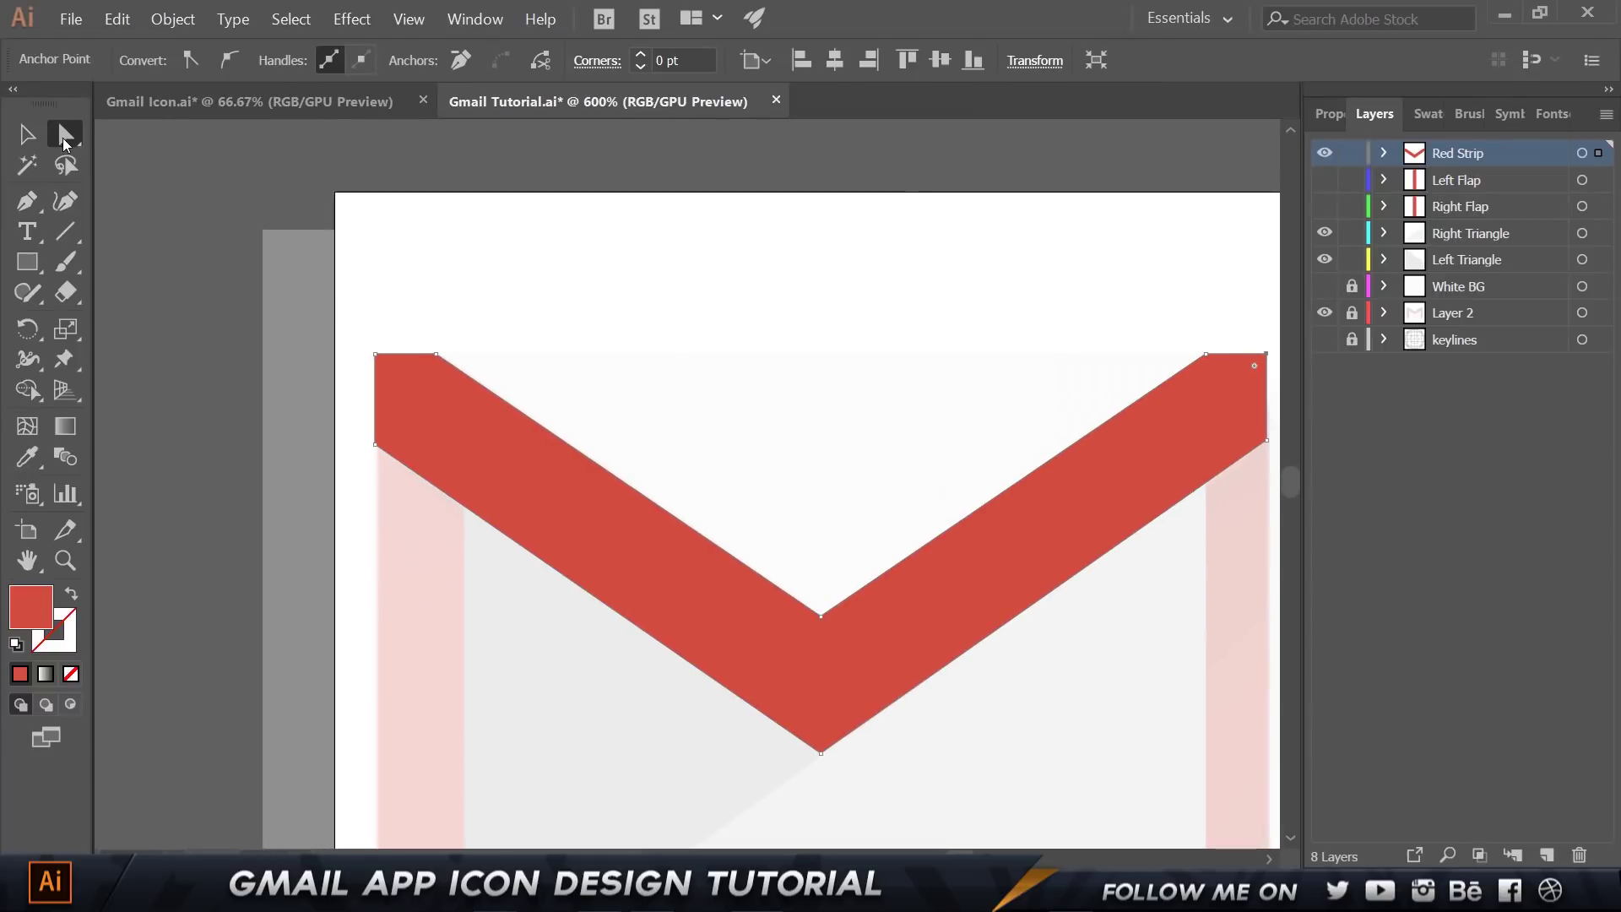
pyautogui.moveTo(65, 142); pyautogui.dragTo(156, 133)
pyautogui.scroll(1, 360, 331)
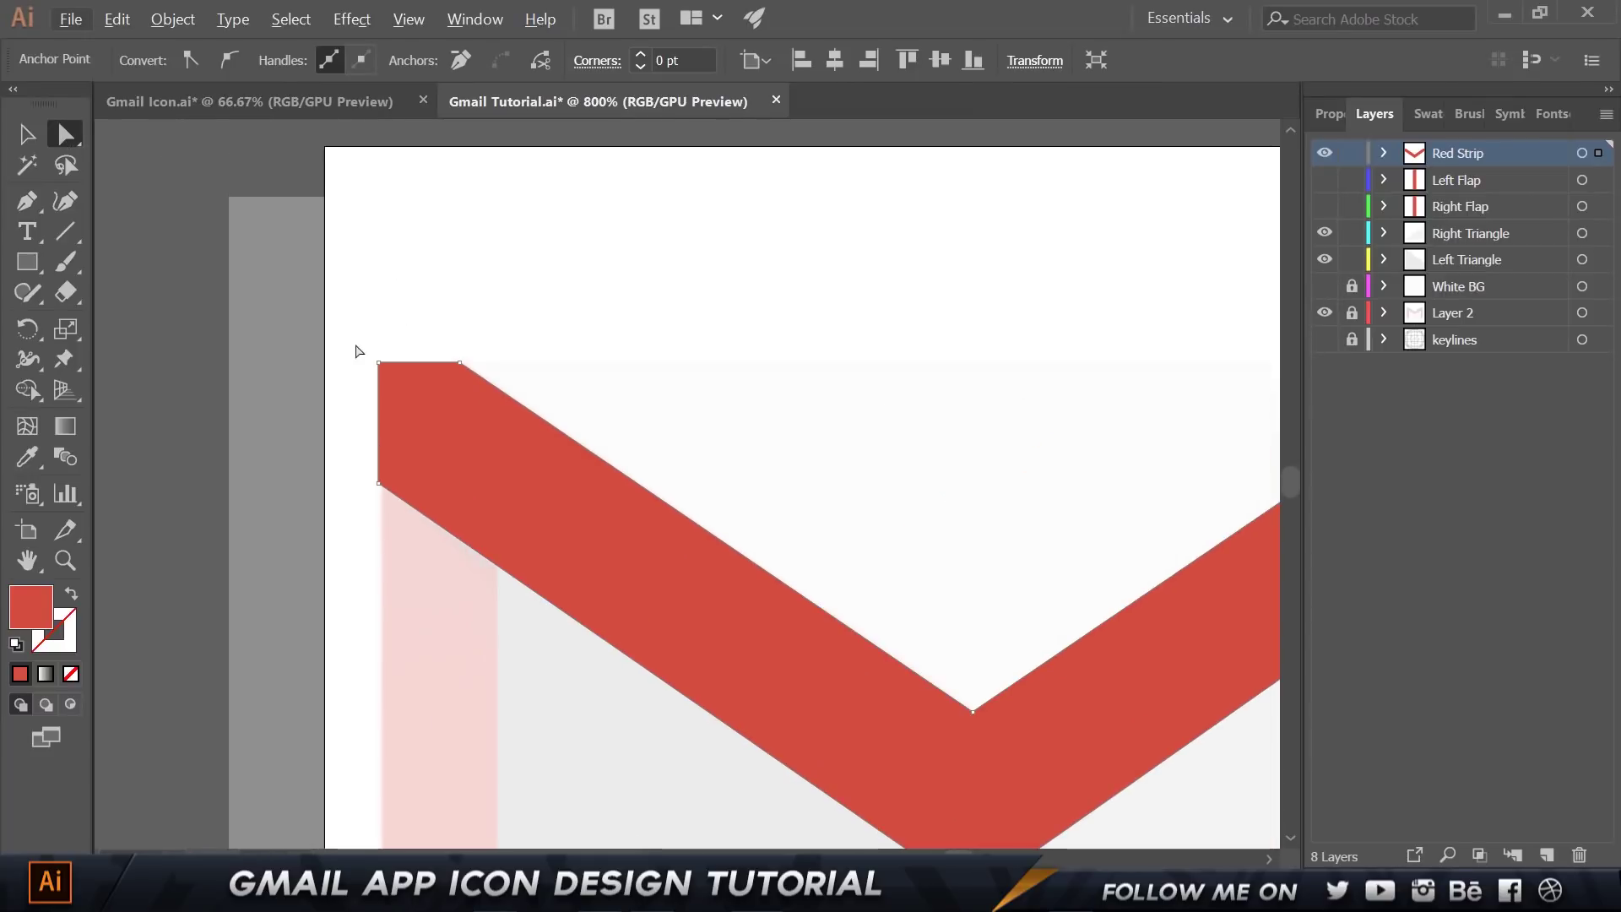
pyautogui.click(566, 545)
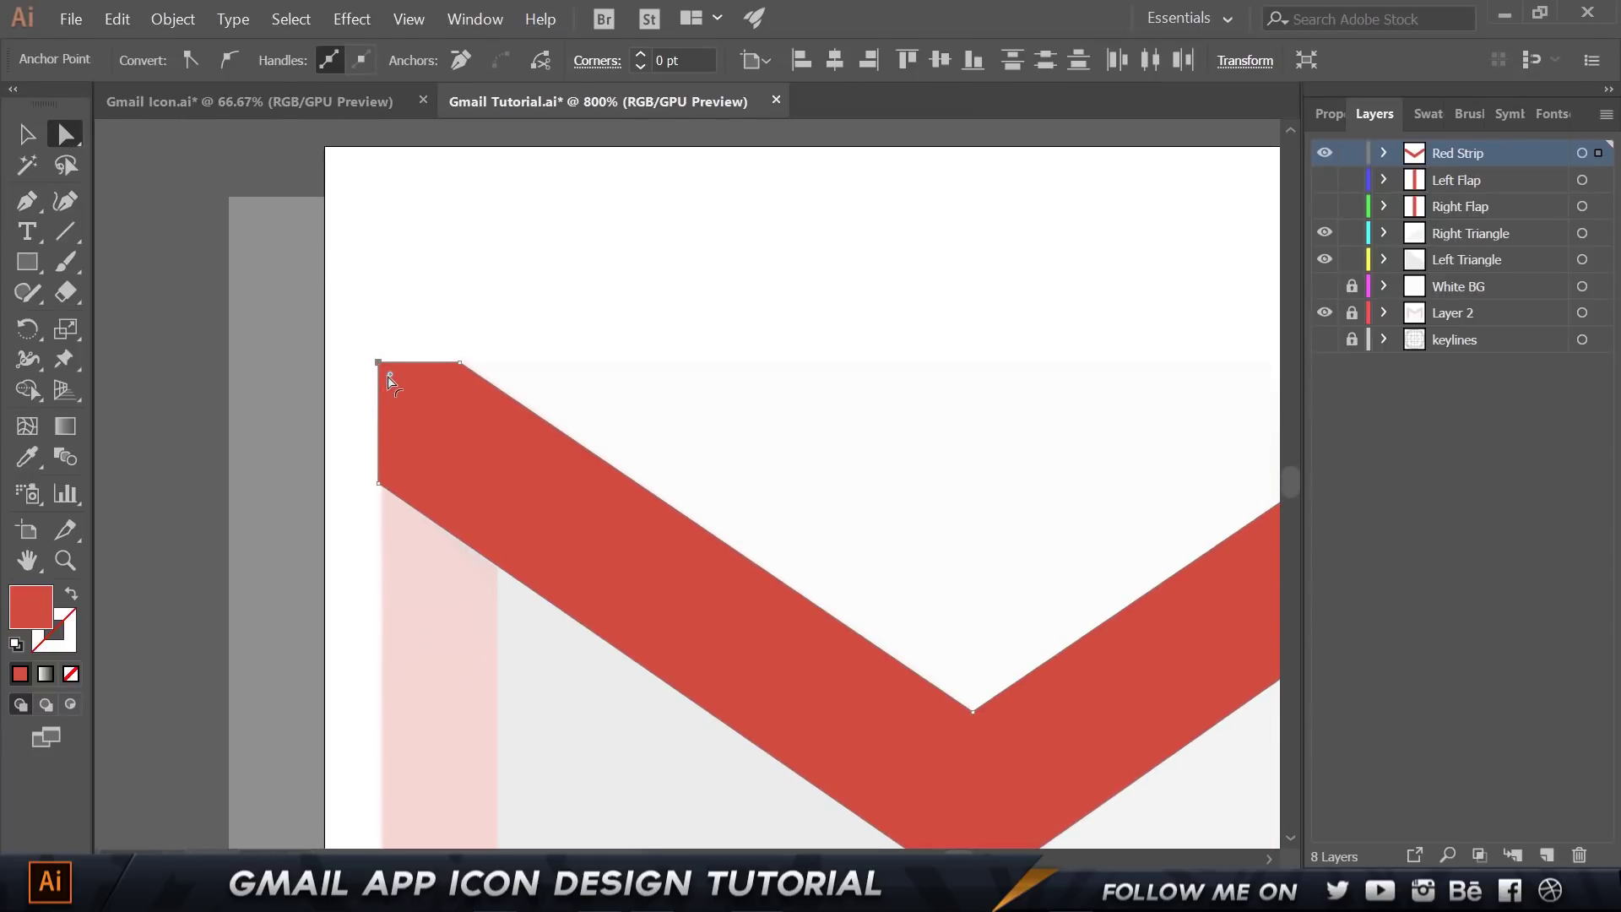
pyautogui.moveTo(389, 374); pyautogui.dragTo(450, 434)
pyautogui.click(696, 66)
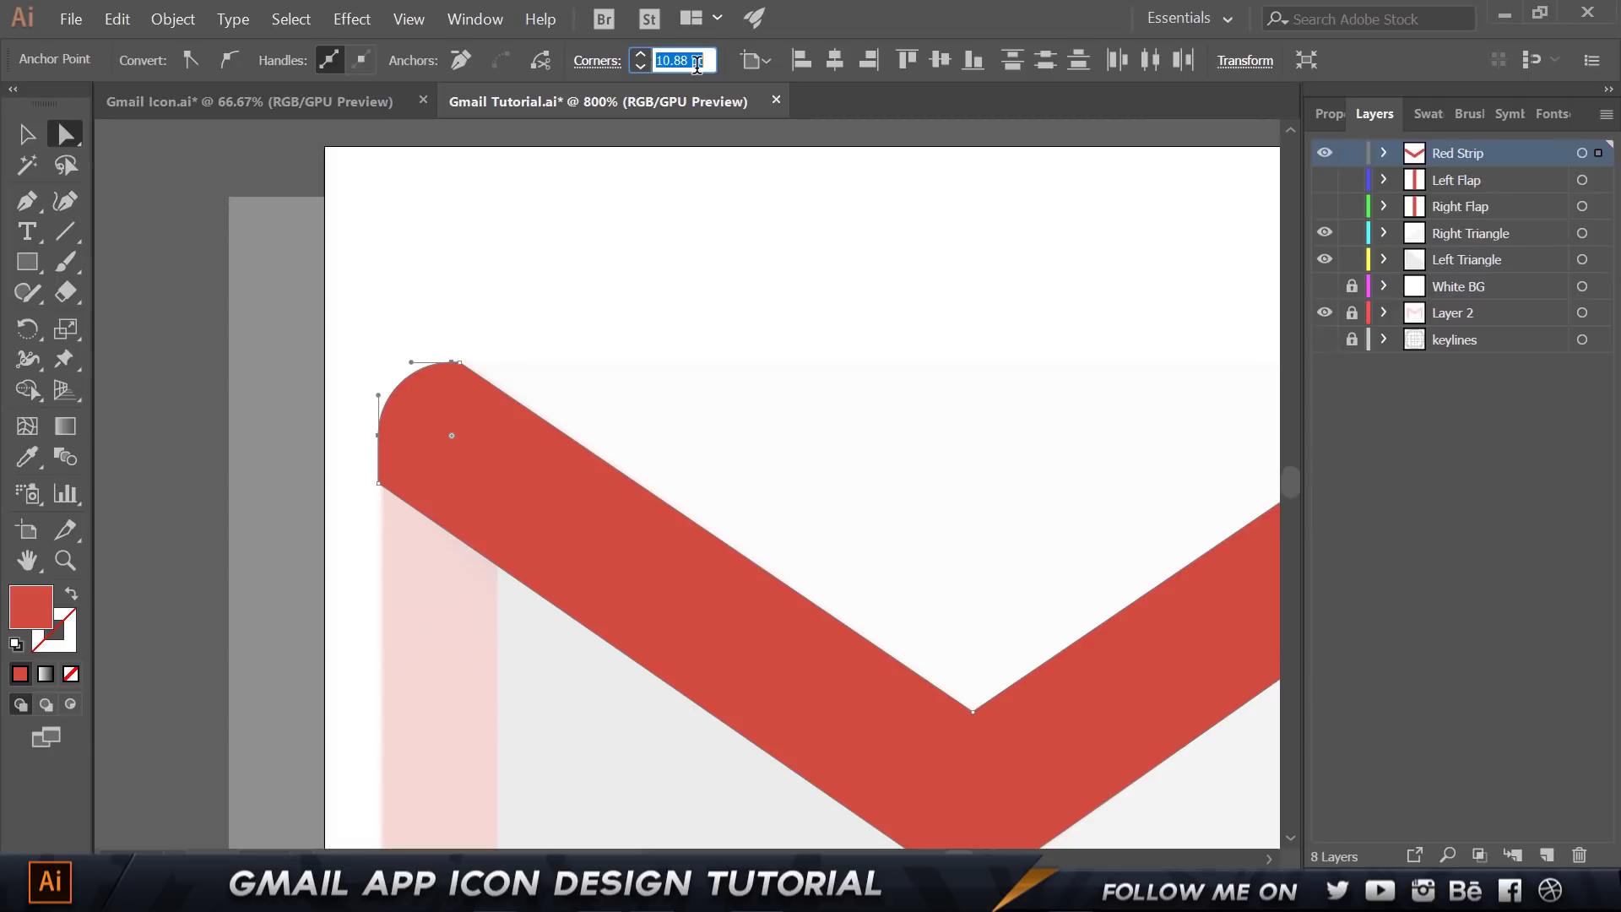
pyautogui.write('12')
pyautogui.press('Return')
pyautogui.click(713, 319)
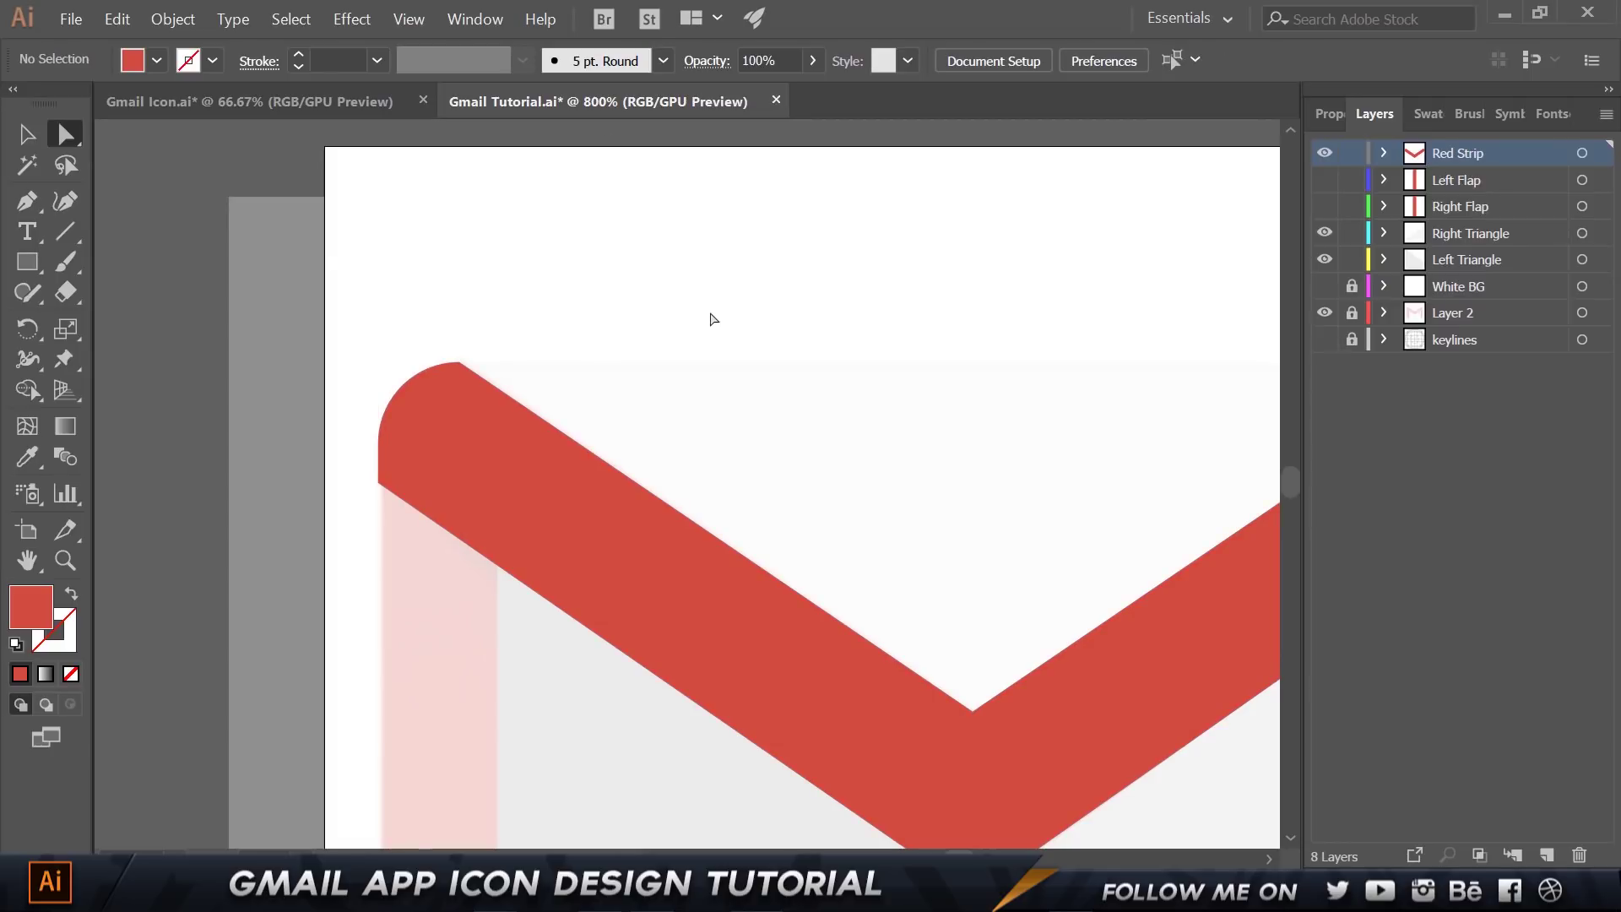
# Make the Left Flap and Right Flap layers visible again.
pyautogui.scroll(-1, 713, 319)
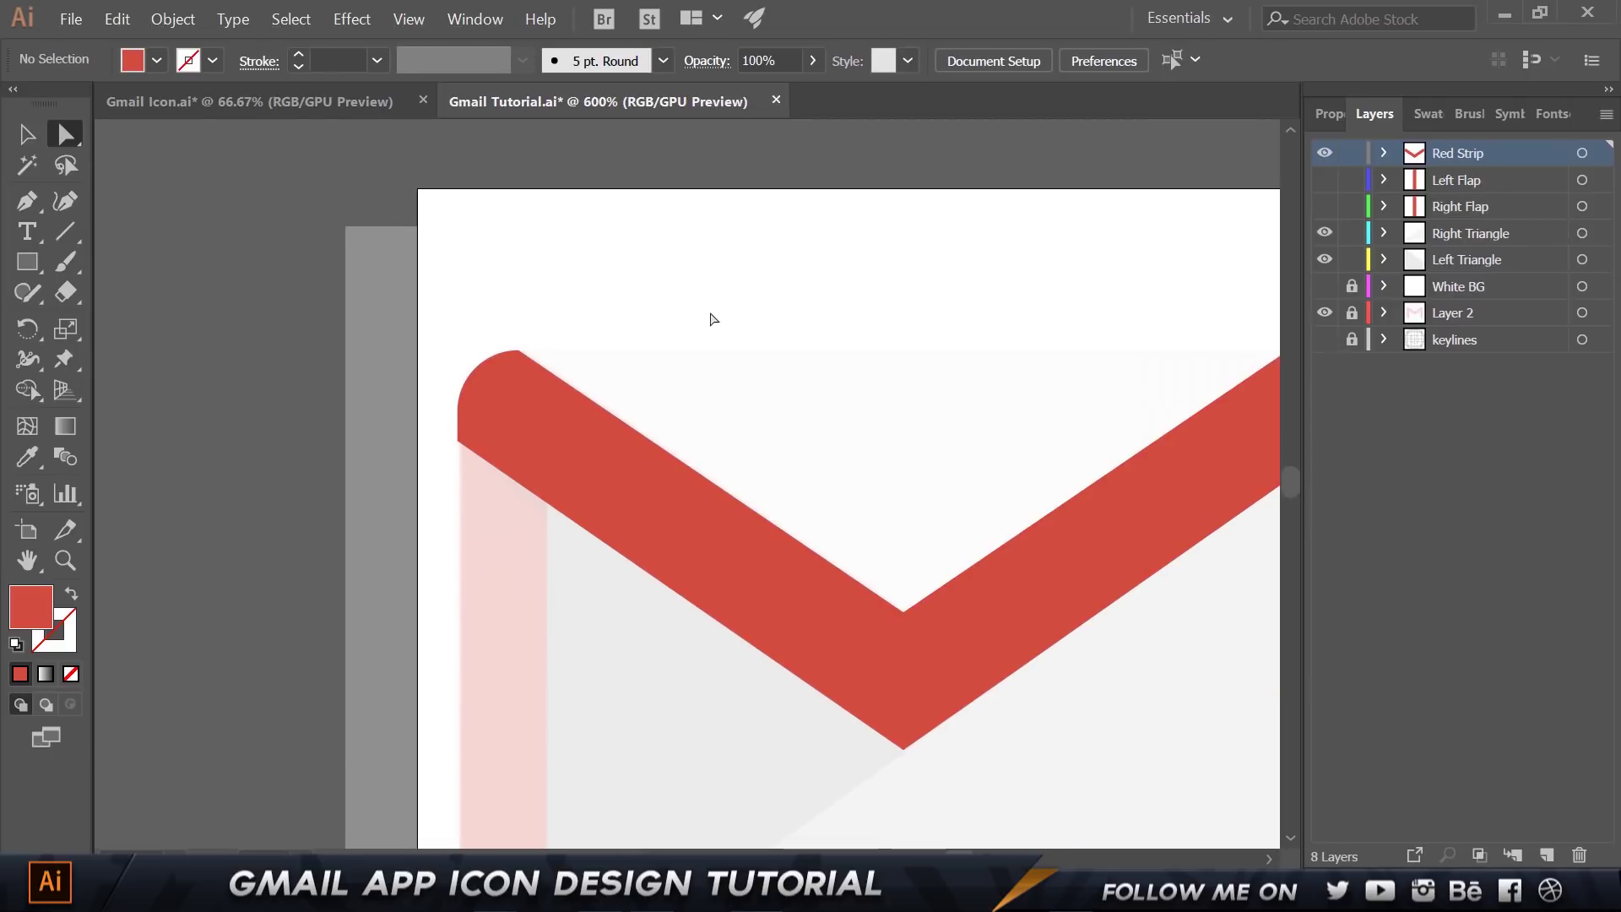
pyautogui.click(1324, 180)
pyautogui.click(1324, 206)
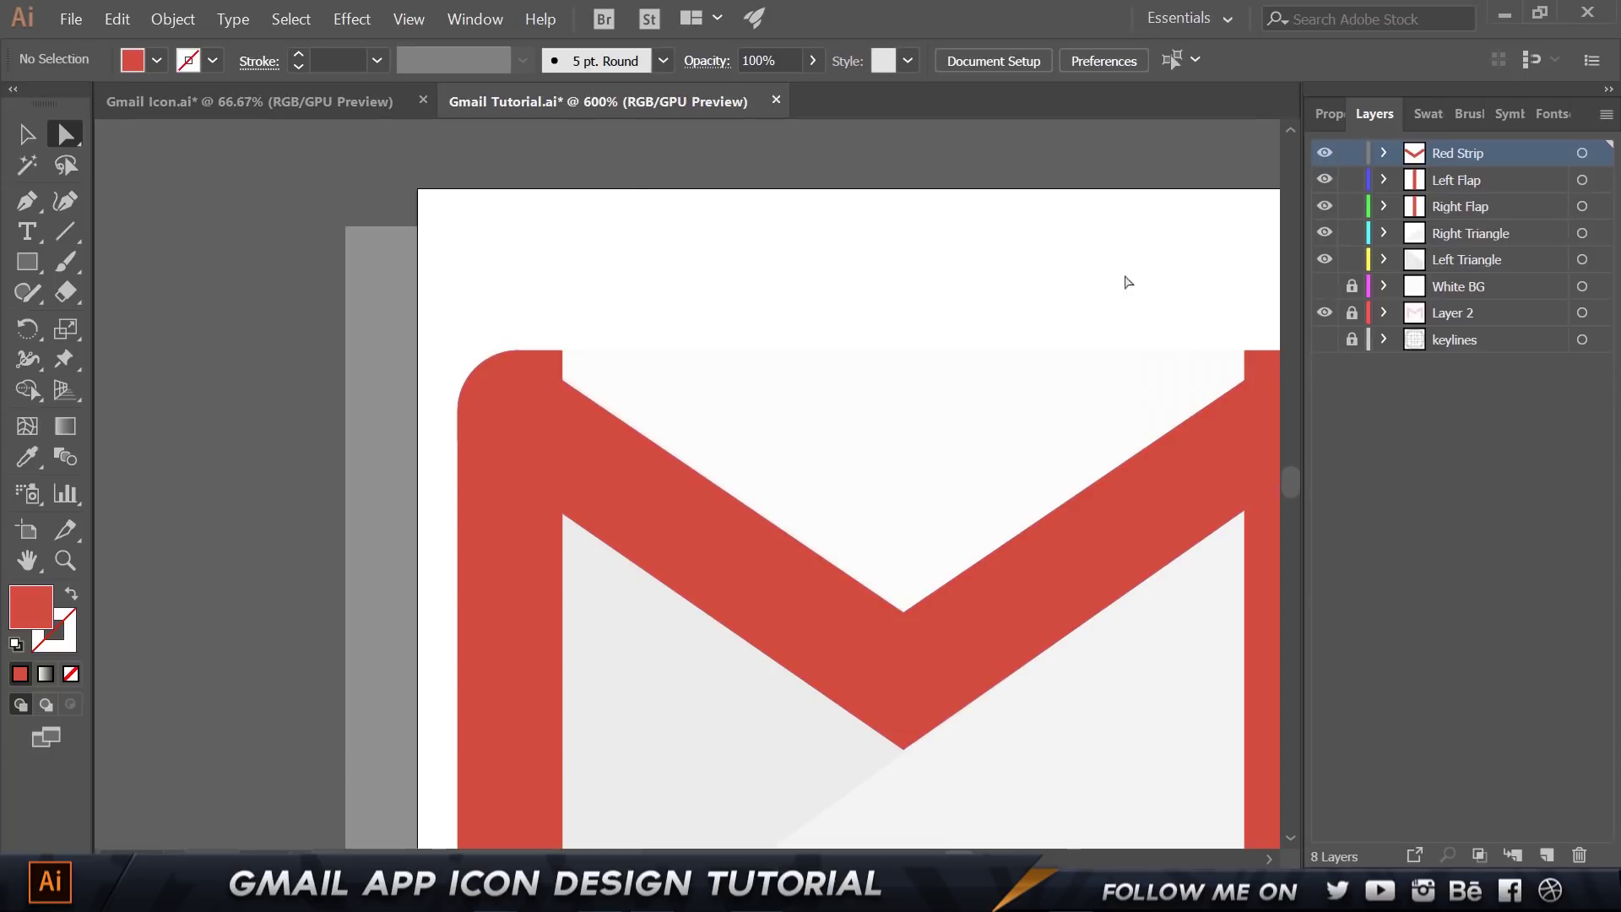
pyautogui.scroll(-1, 591, 160)
pyautogui.hscroll(4, 574, 161)
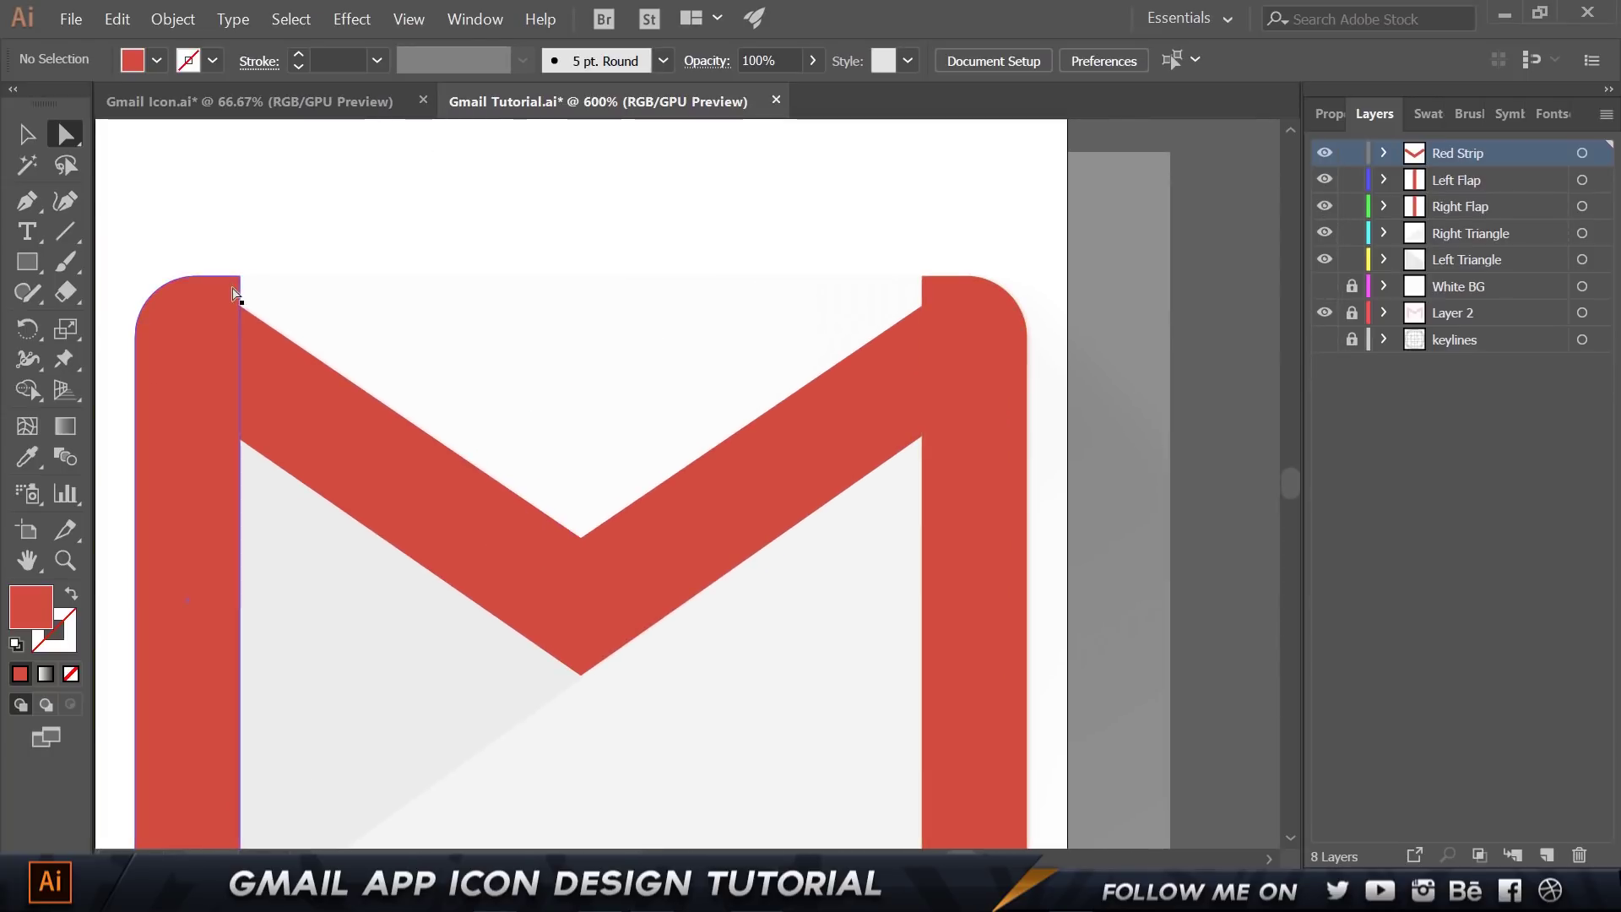
# Square off the rounded corners of both the left and right flaps by reducing their corner radius to 0 pt.
pyautogui.click(201, 423)
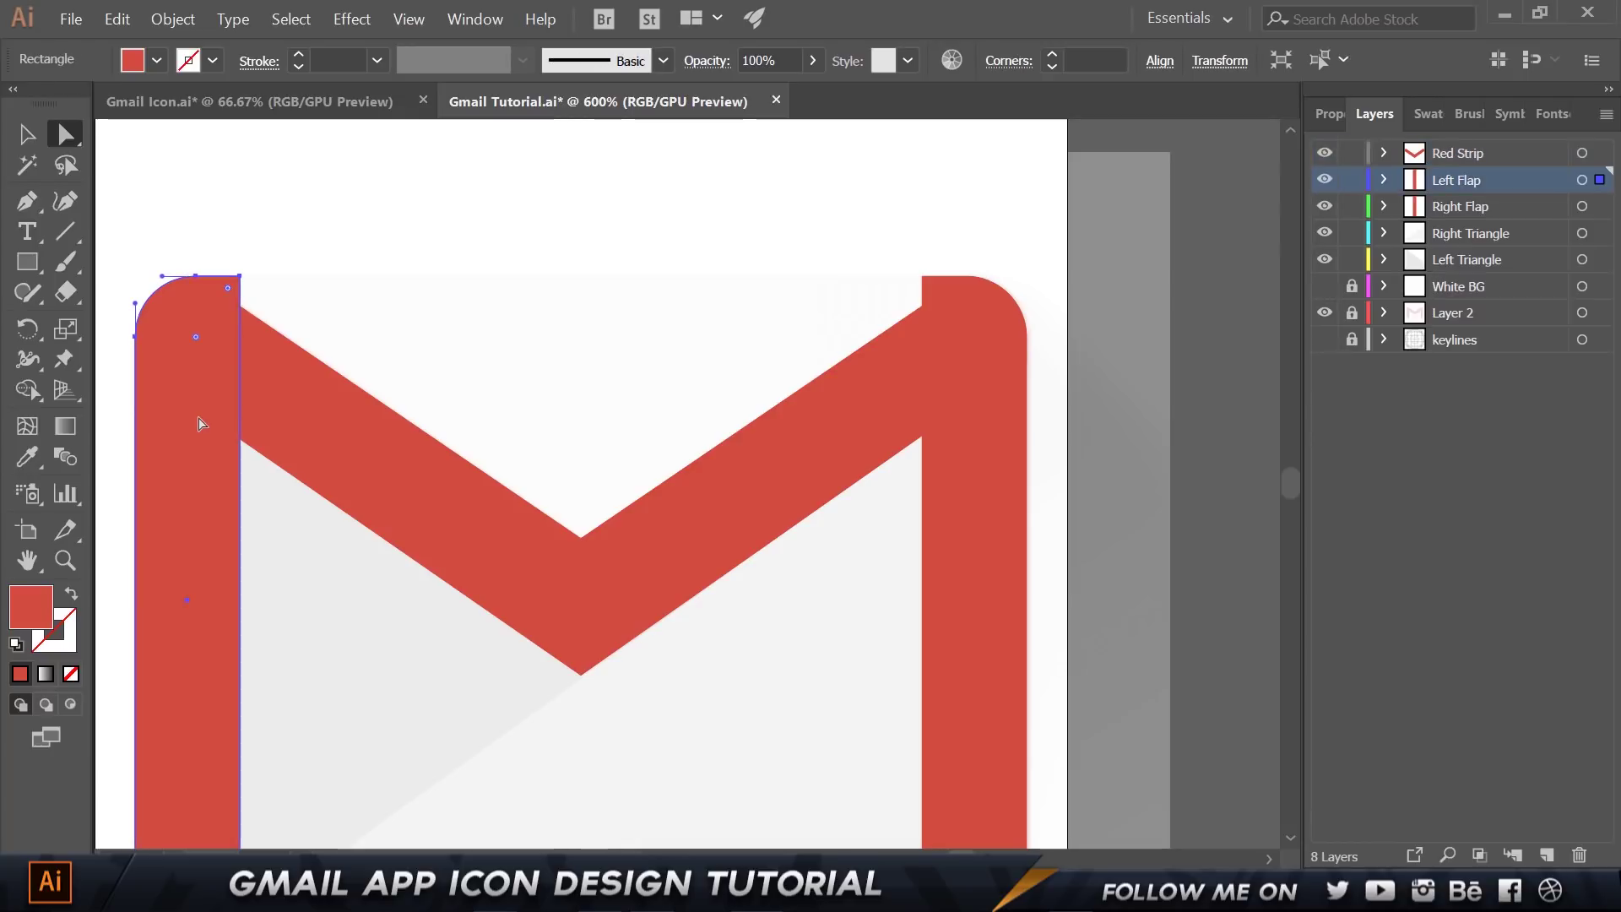
pyautogui.keyDown('shift'); pyautogui.click(1008, 485); pyautogui.keyUp('shift')
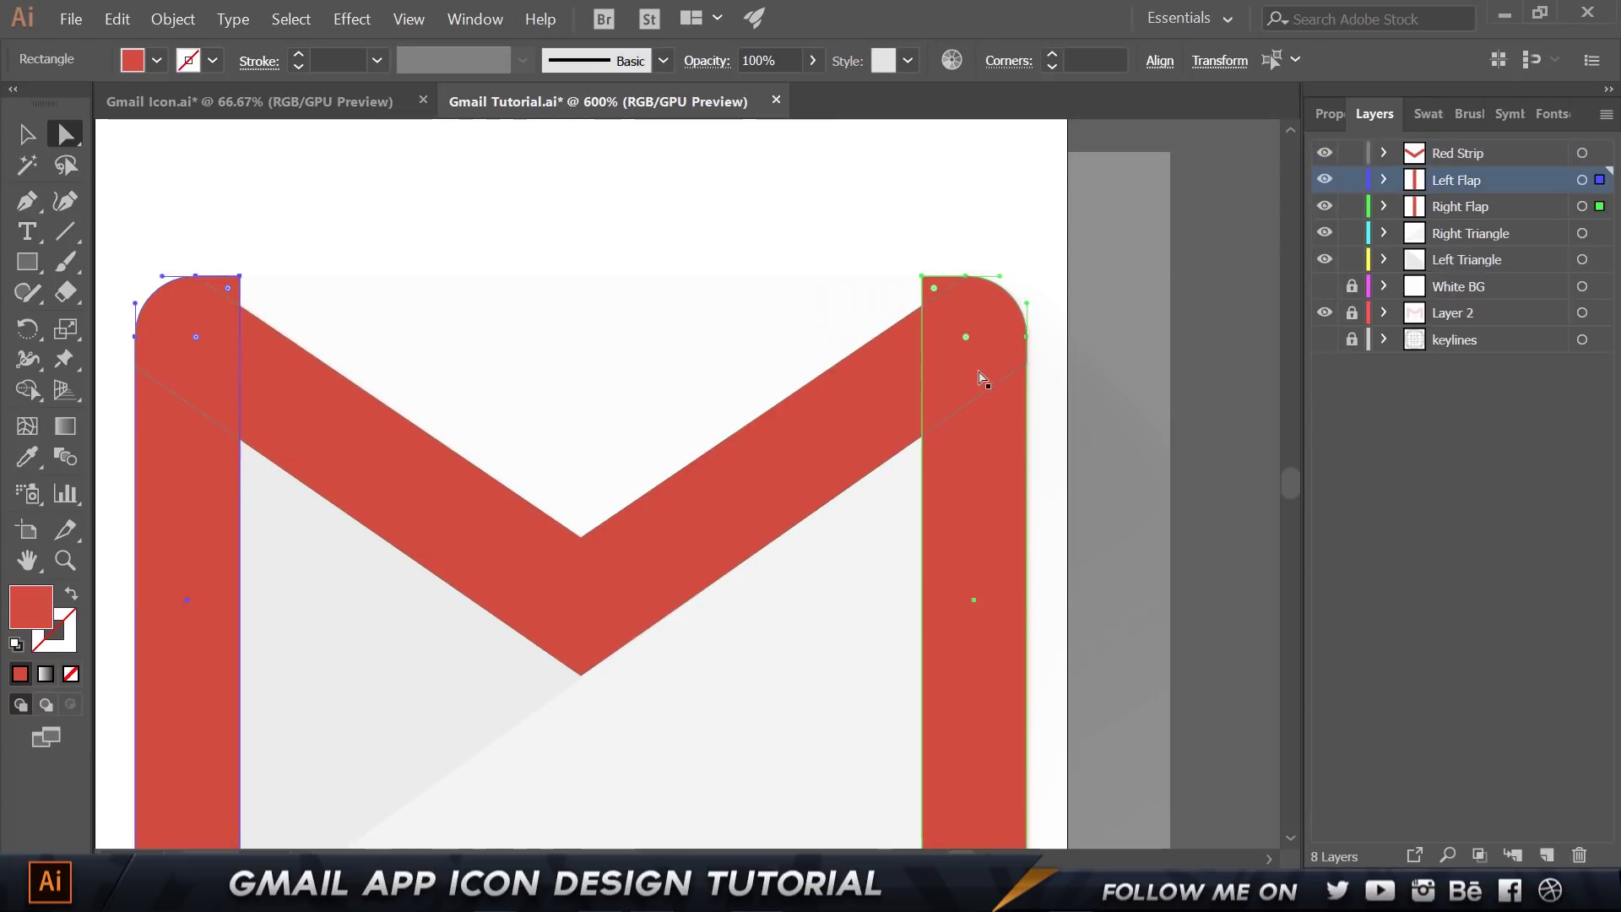
pyautogui.moveTo(966, 337); pyautogui.dragTo(1050, 253)
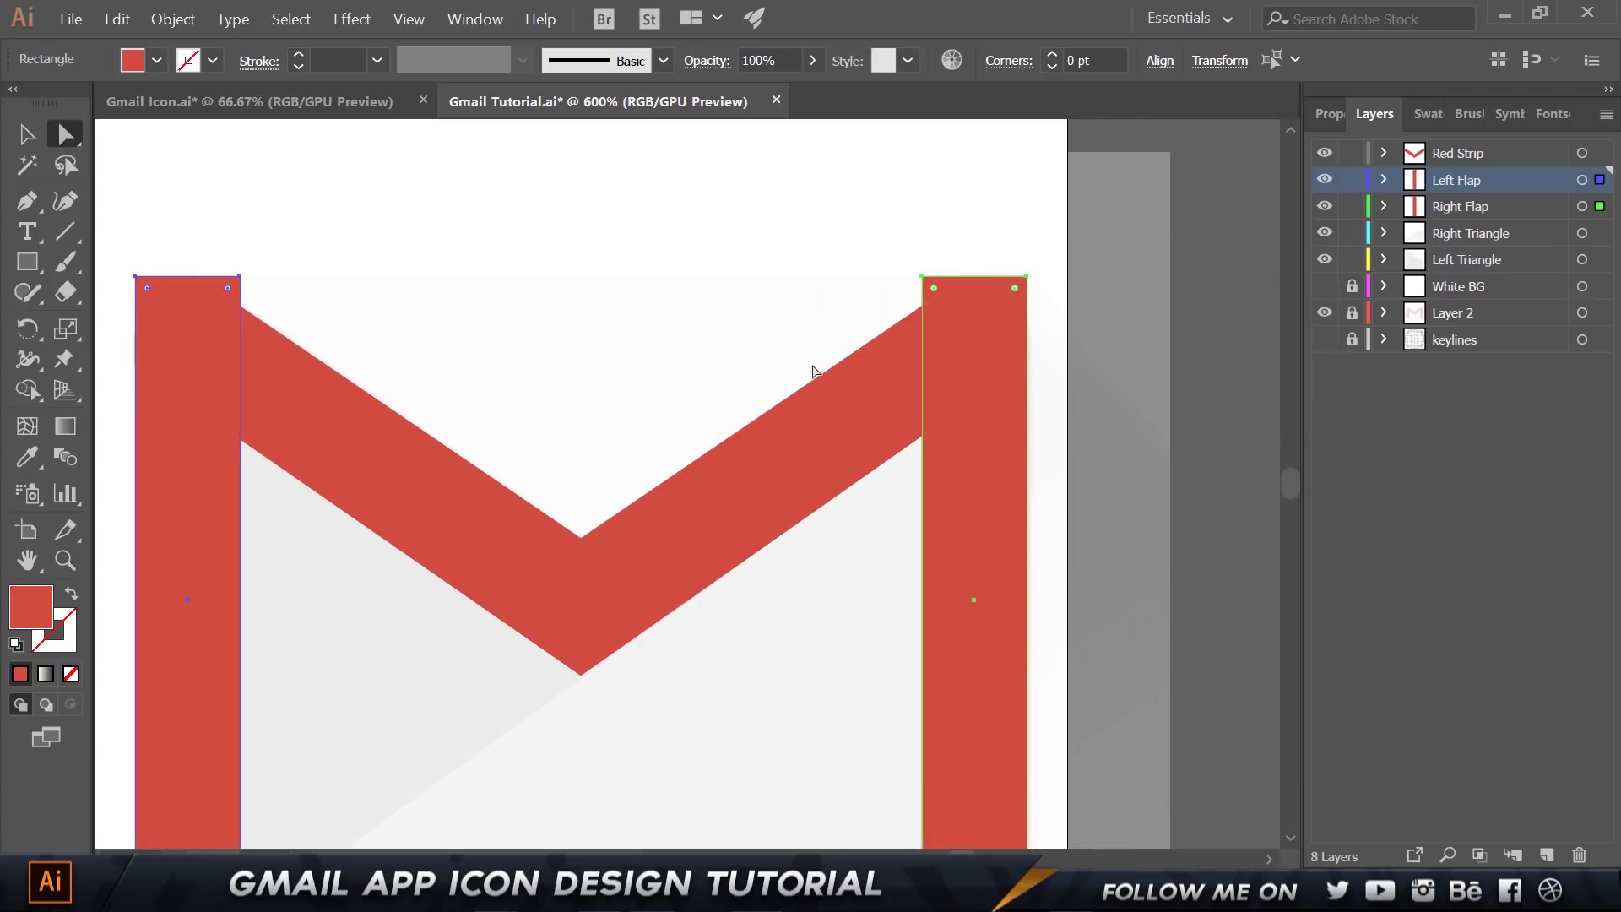
# Lower the inner top anchors of the left and right flaps together so they tuck behind the red strip.
pyautogui.moveTo(269, 295); pyautogui.dragTo(272, 300)
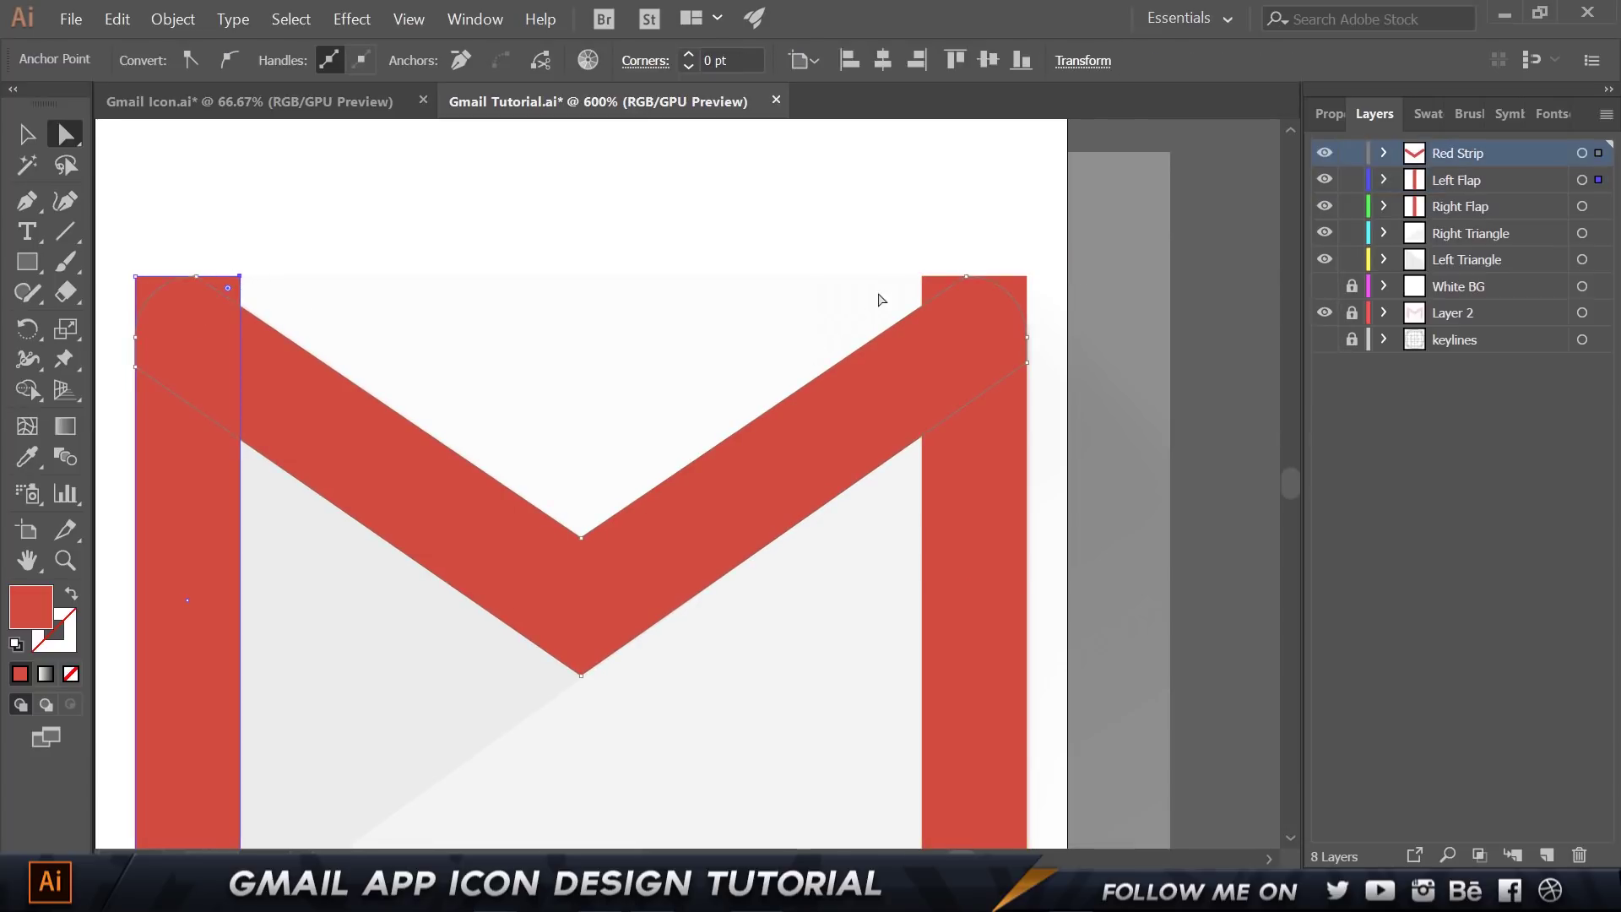
pyautogui.keyDown('shift'); pyautogui.click(242, 305); pyautogui.keyUp('shift')
pyautogui.keyDown('shift'); pyautogui.click(924, 290); pyautogui.keyUp('shift')
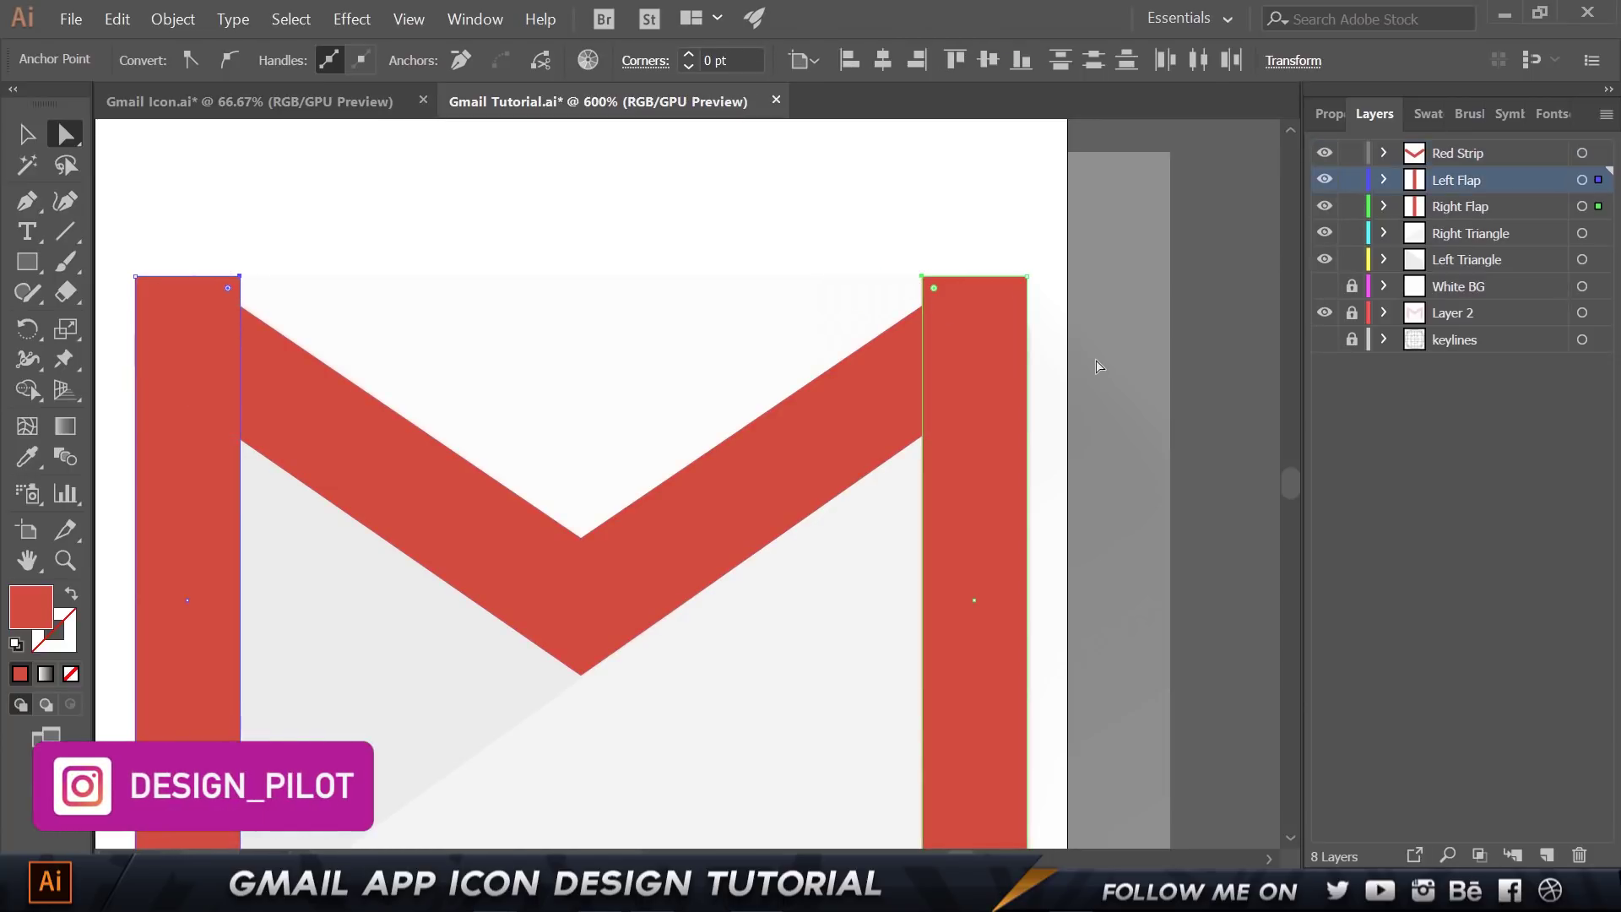
pyautogui.hotkey('shift', 'Down')
pyautogui.hotkey('shift', 'Down')
pyautogui.hotkey('shift', 'Down')
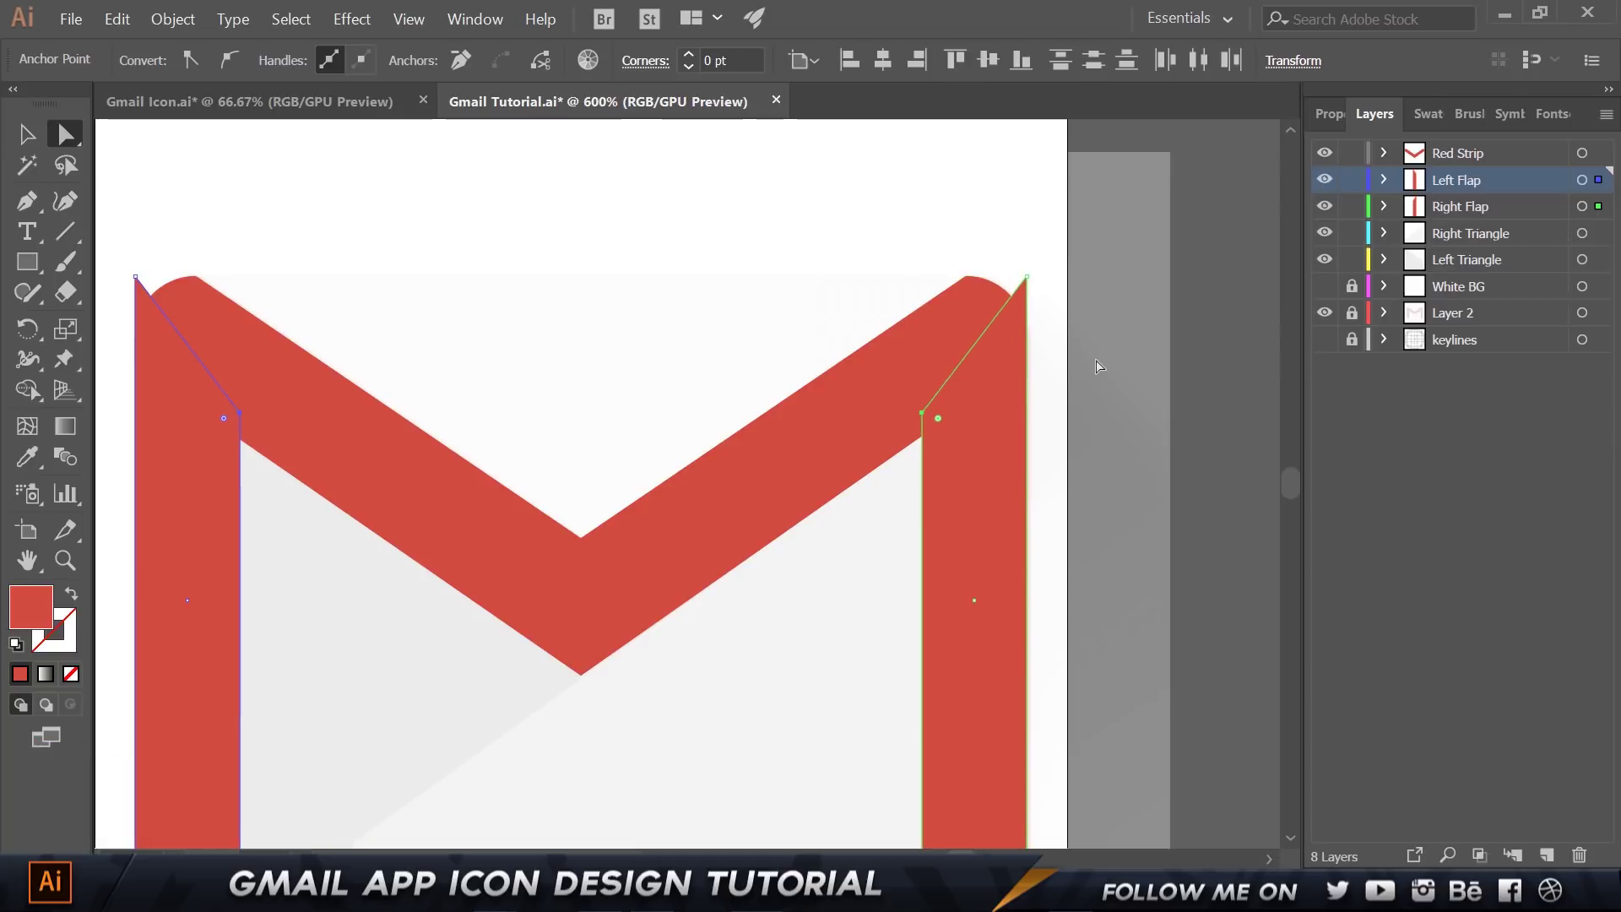
pyautogui.press('Up')
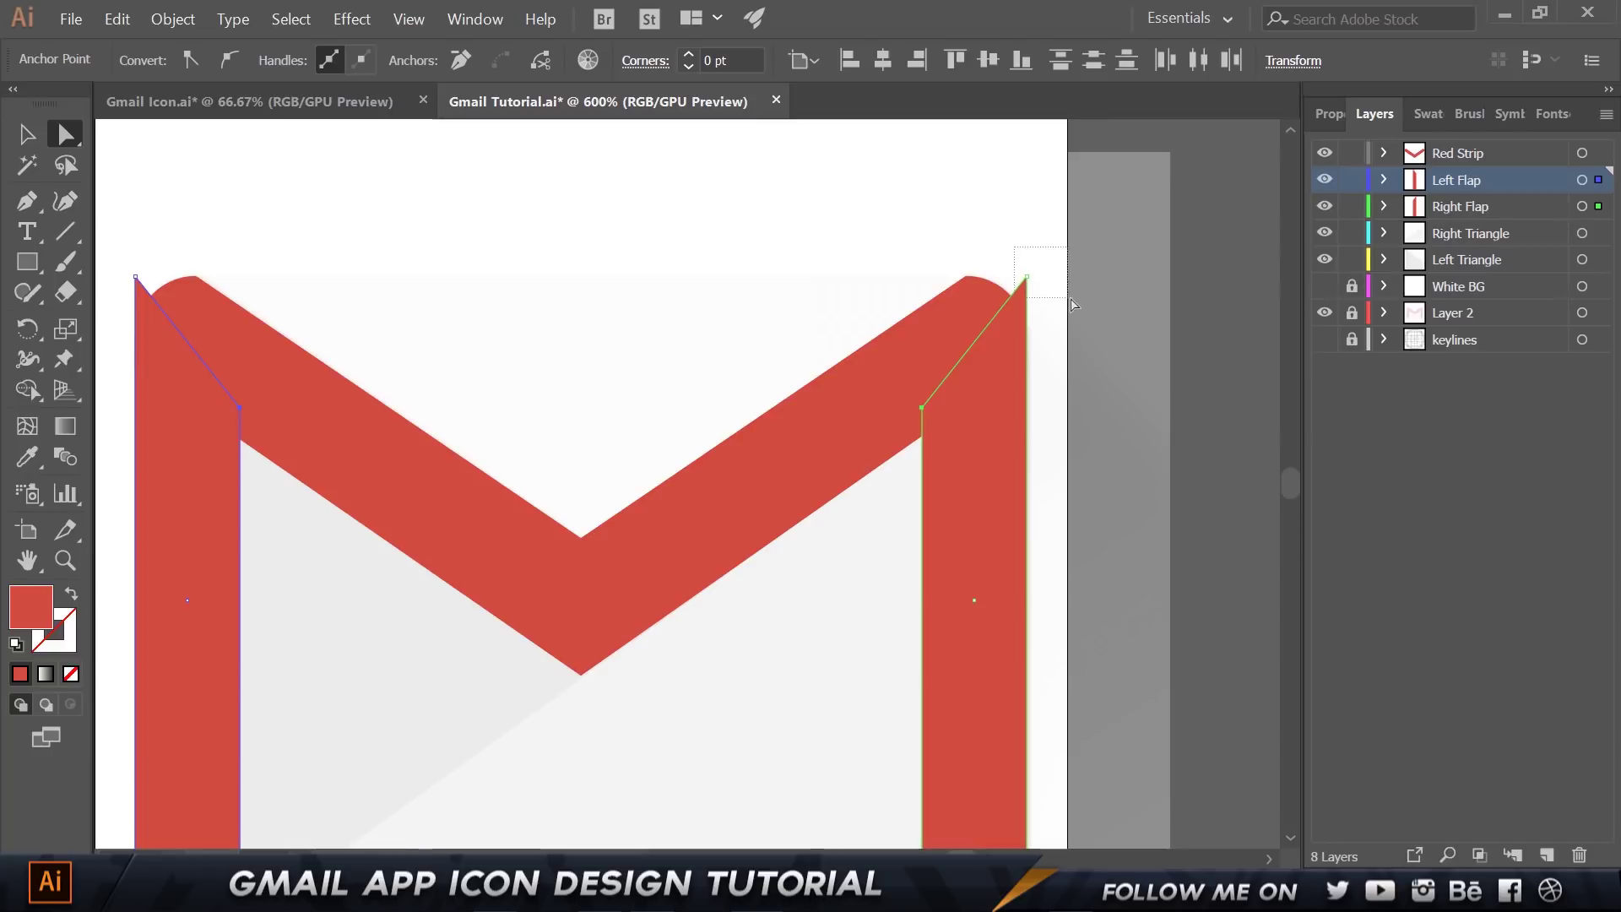
# Lower the outer top anchors of both flaps just below the red strip's rounded upper corners and deselect them.
pyautogui.moveTo(1066, 305); pyautogui.dragTo(988, 270)
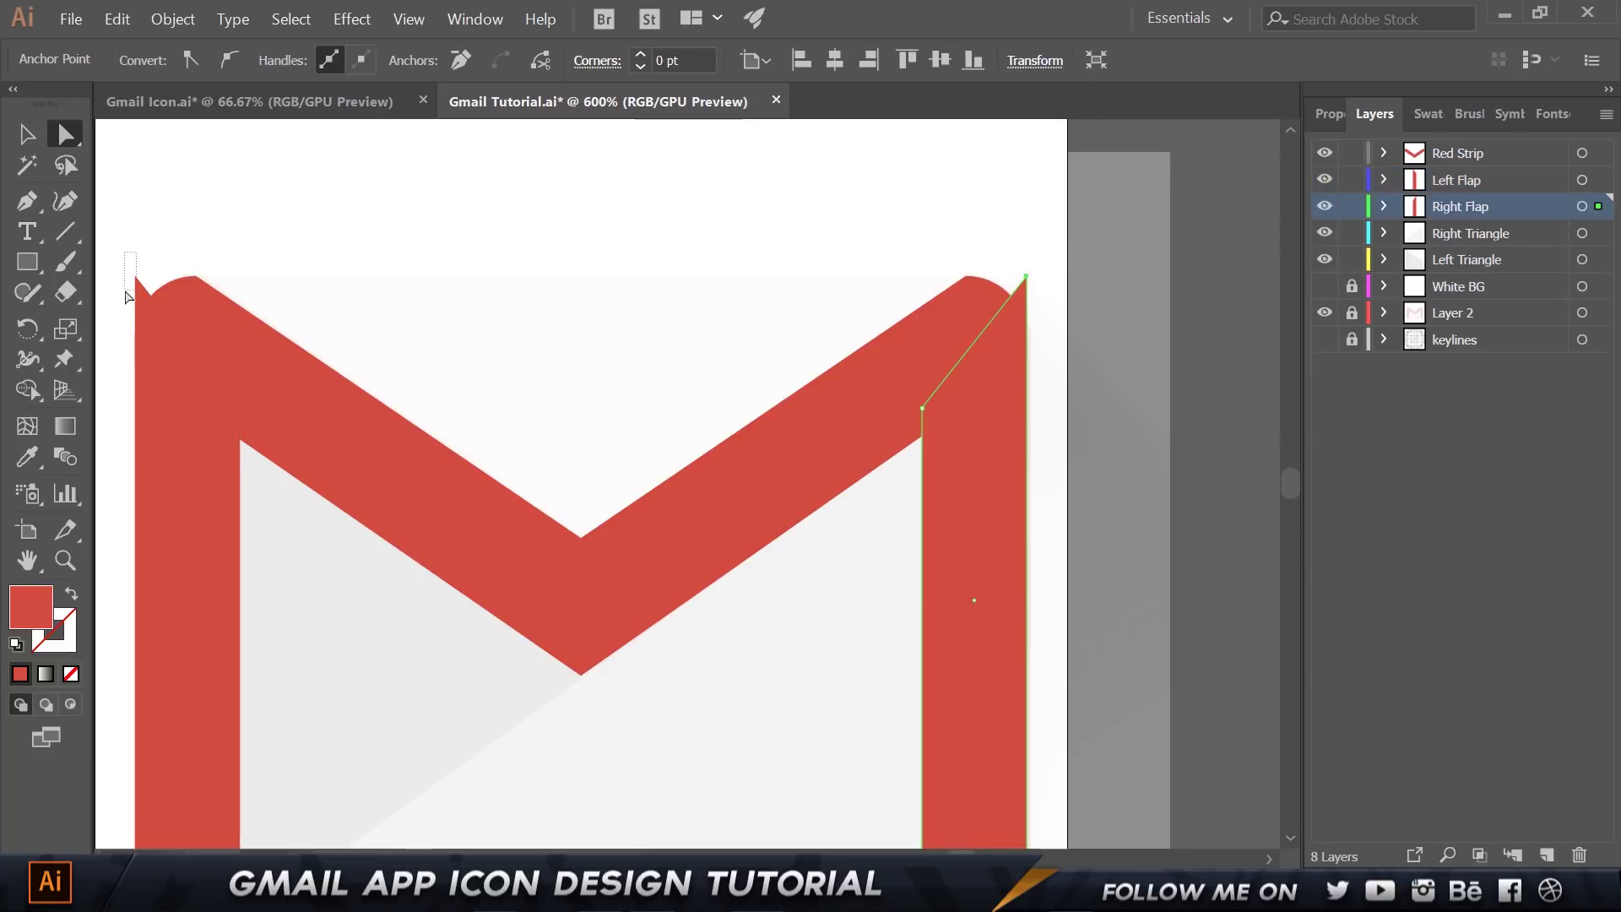
pyautogui.moveTo(127, 297); pyautogui.dragTo(129, 297)
pyautogui.hotkey('shift', 'Down')
pyautogui.hotkey('shift', 'Down')
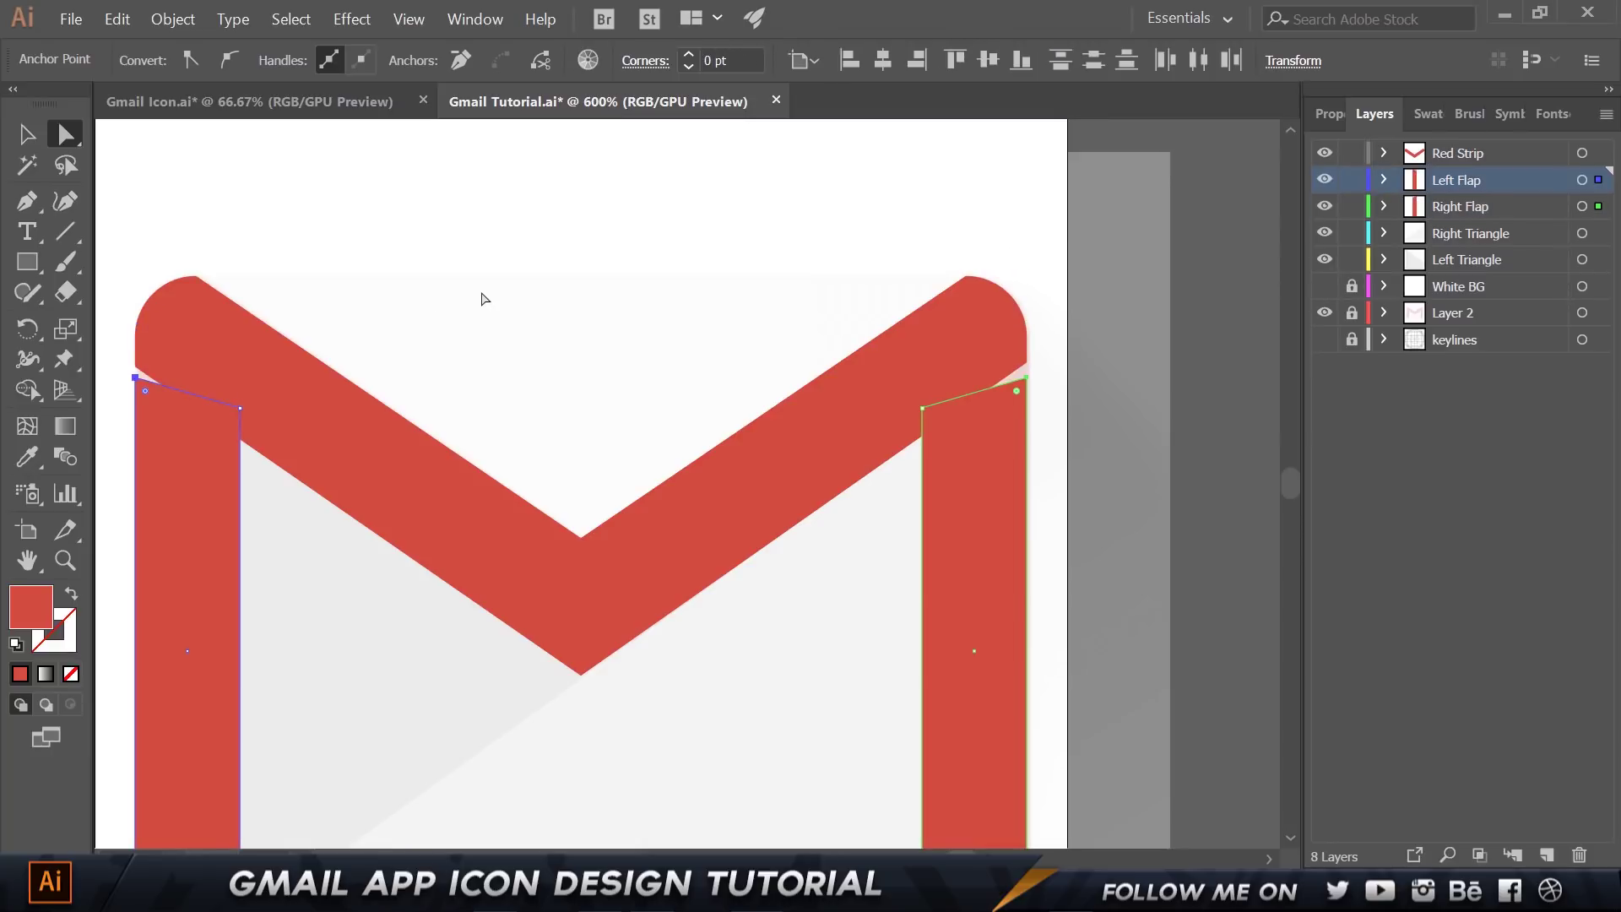
pyautogui.press('Up')
pyautogui.press('Up')
pyautogui.press('Up')
pyautogui.press('Up')
pyautogui.press('Up')
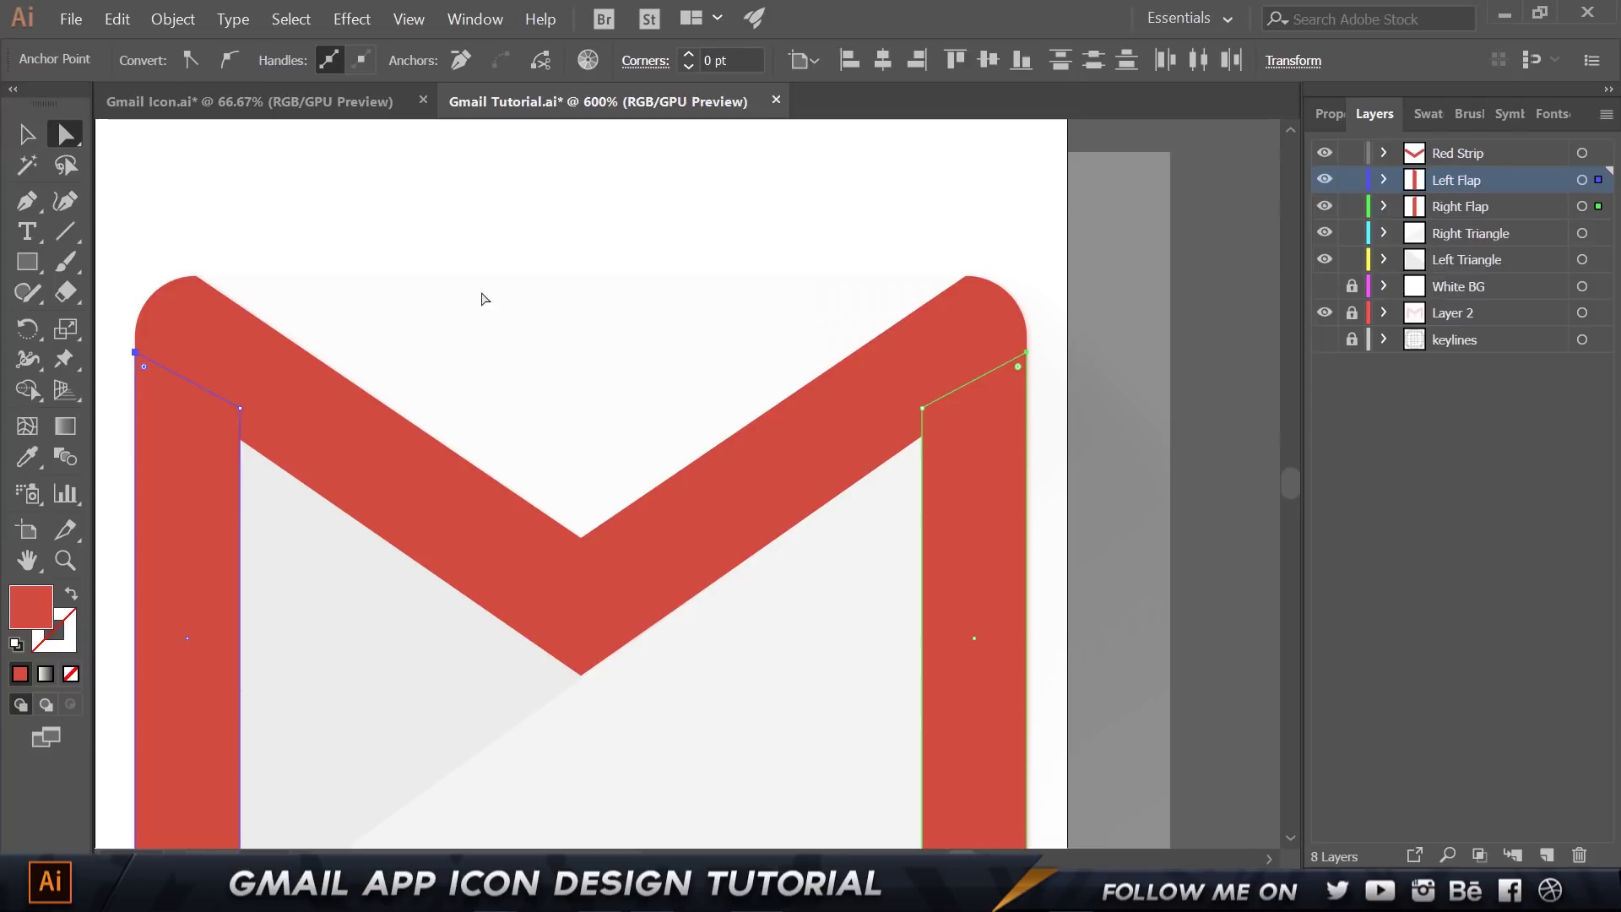
pyautogui.press('Up')
pyautogui.press('Up')
pyautogui.press('Up')
pyautogui.press('Up')
pyautogui.scroll(3, 1152, 312)
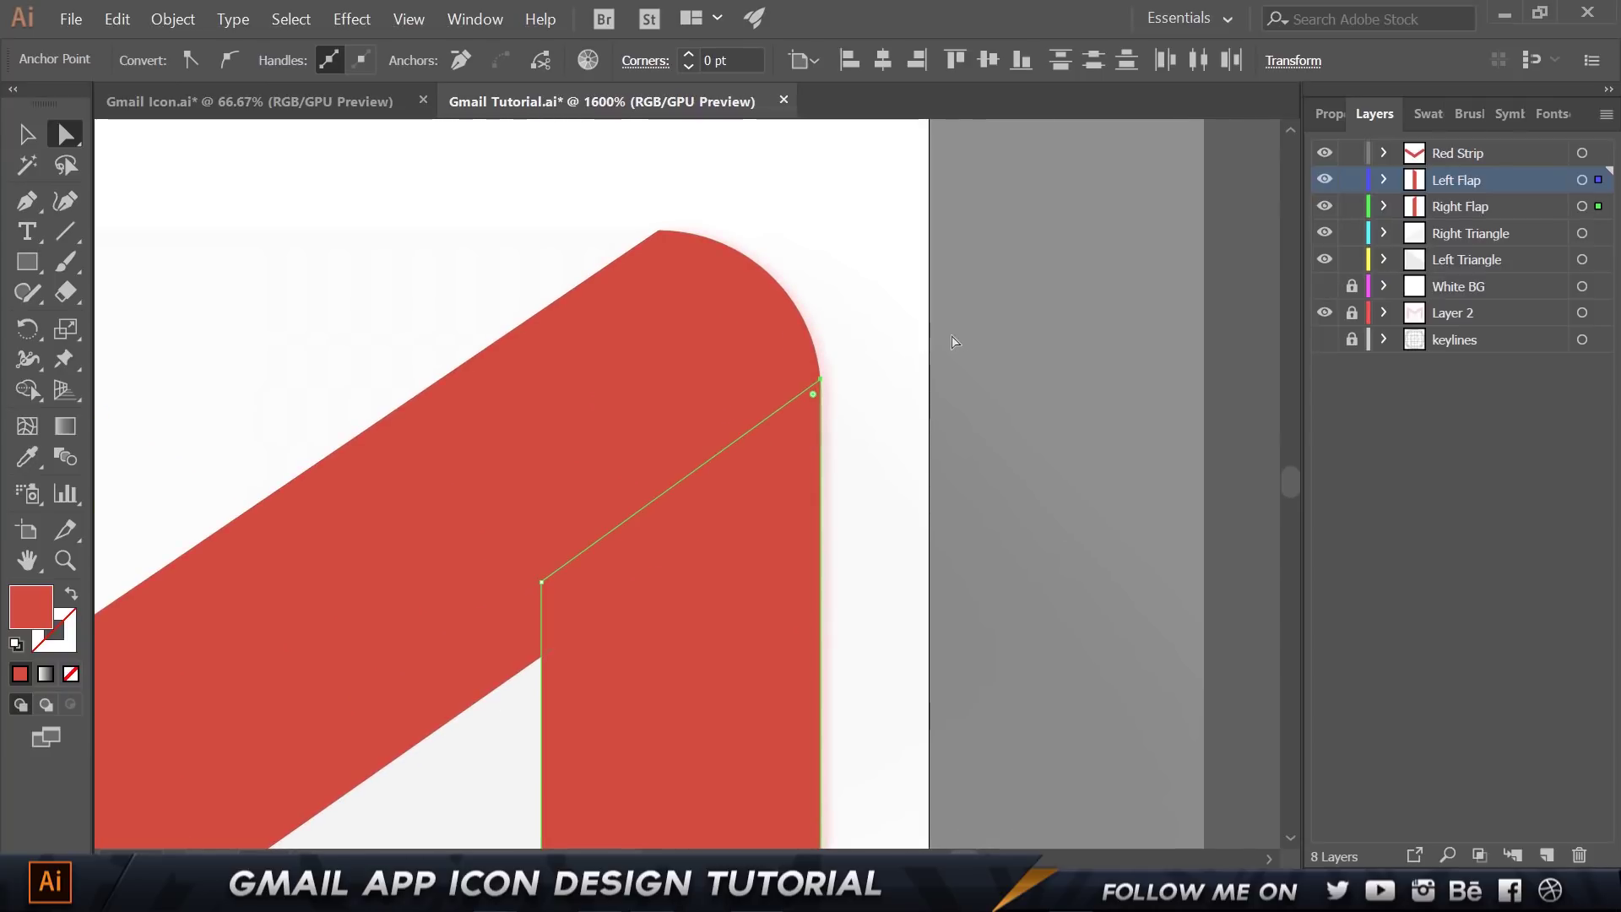
pyautogui.click(1005, 348)
# Round the red strip's two outer lower corners to about 9.62 pt and deselect the strip.
pyautogui.scroll(-1, 878, 355)
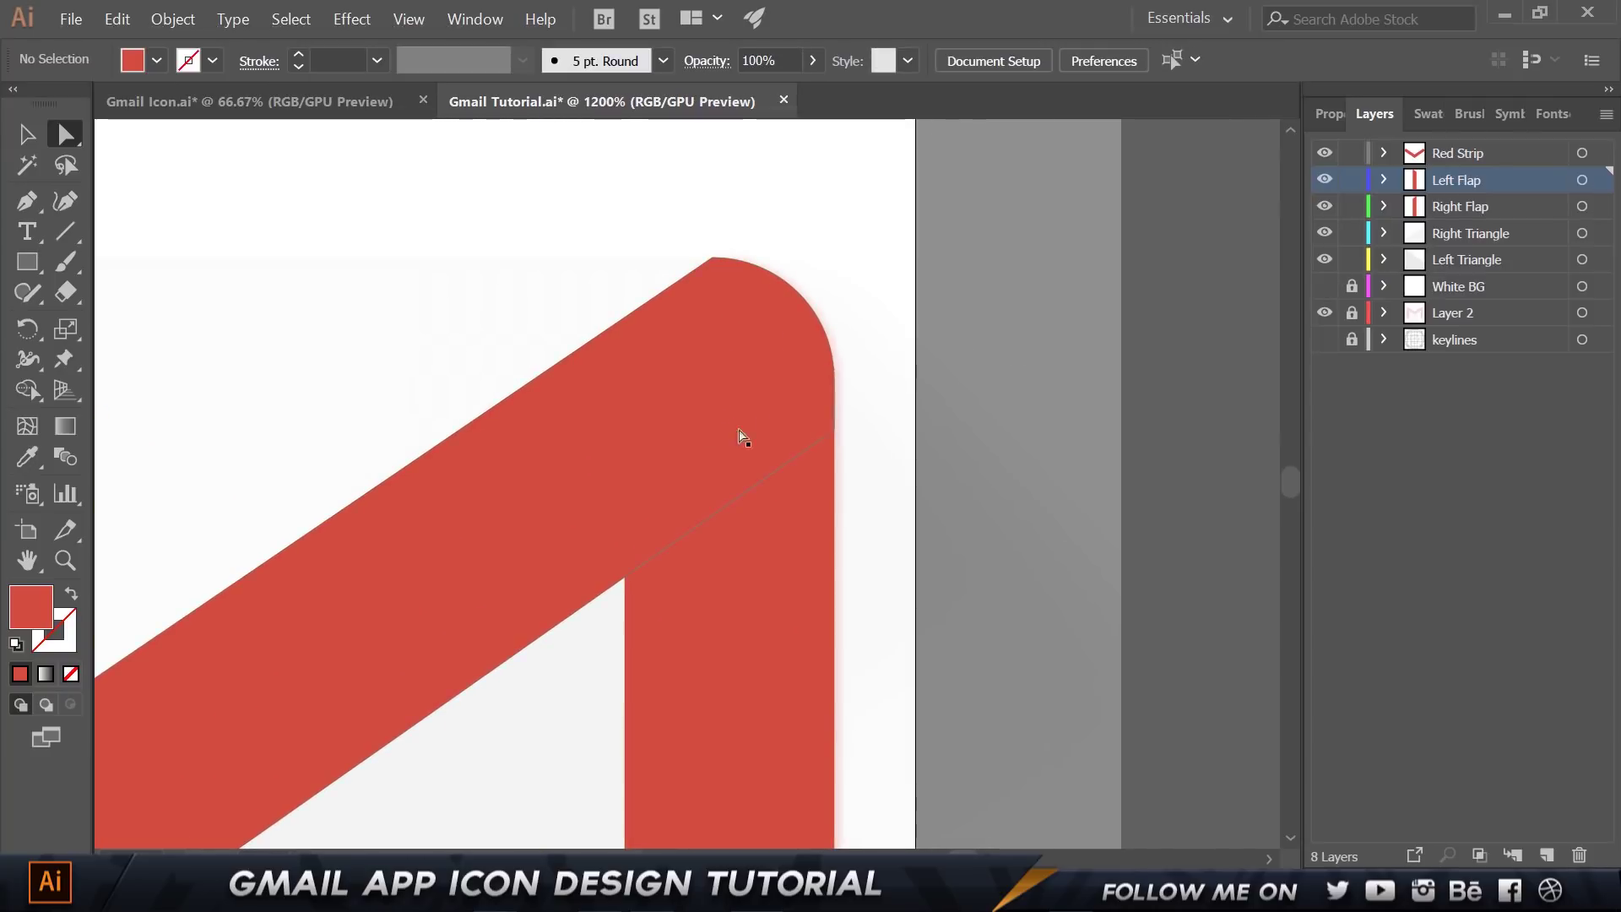
pyautogui.click(830, 432)
pyautogui.click(835, 431)
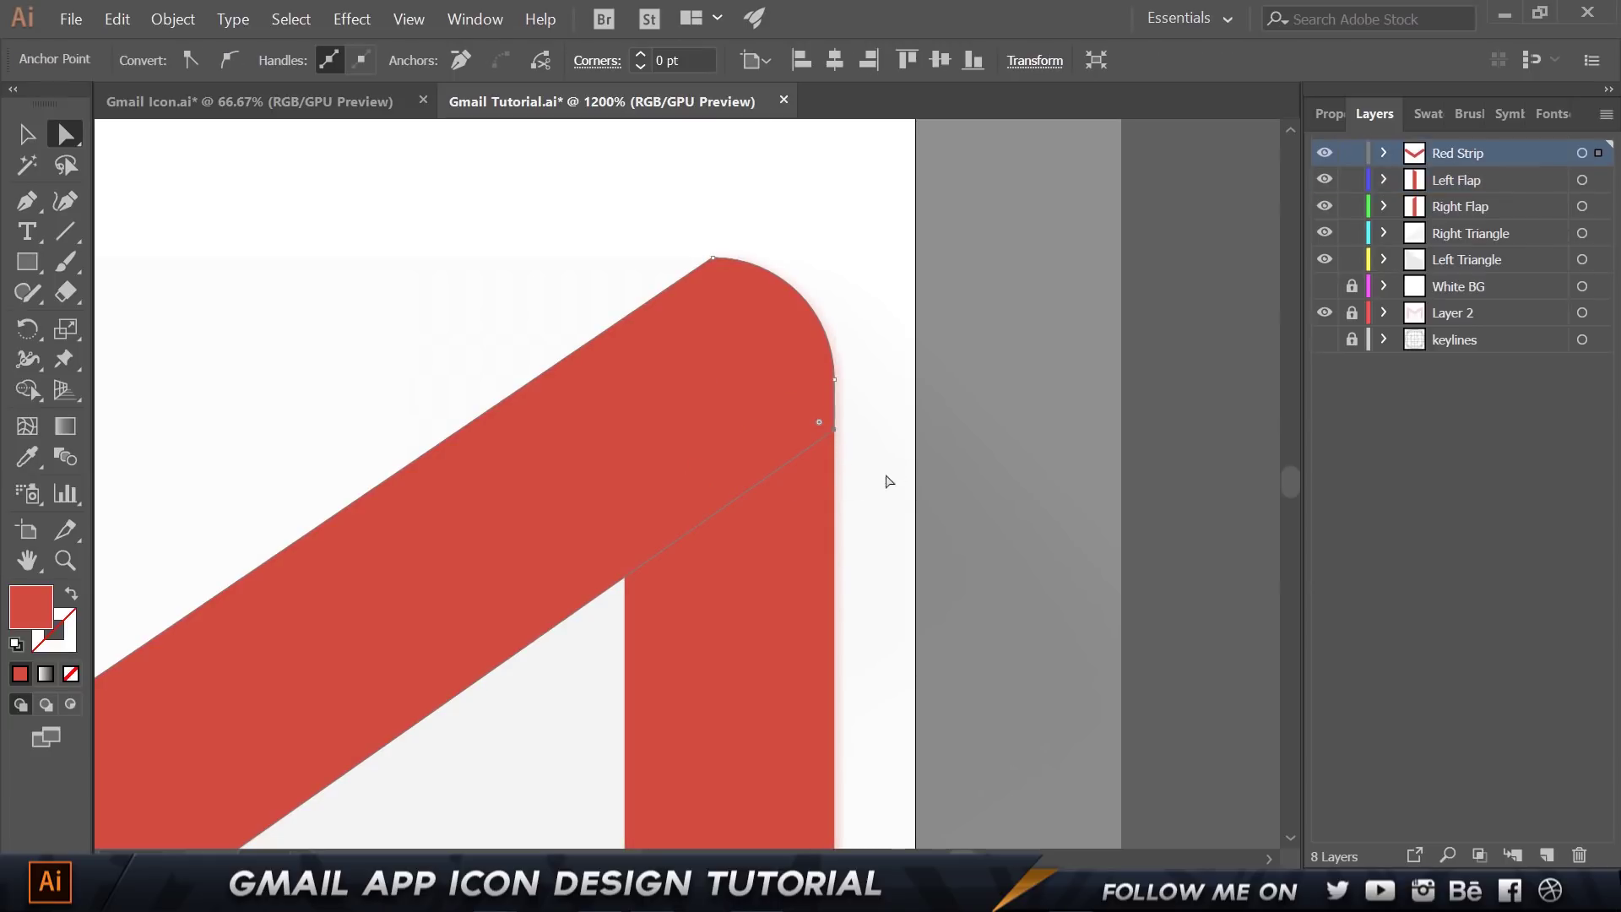
pyautogui.scroll(-1, 489, 459)
pyautogui.moveTo(336, 448); pyautogui.dragTo(1106, 442)
pyautogui.scroll(1, 508, 396)
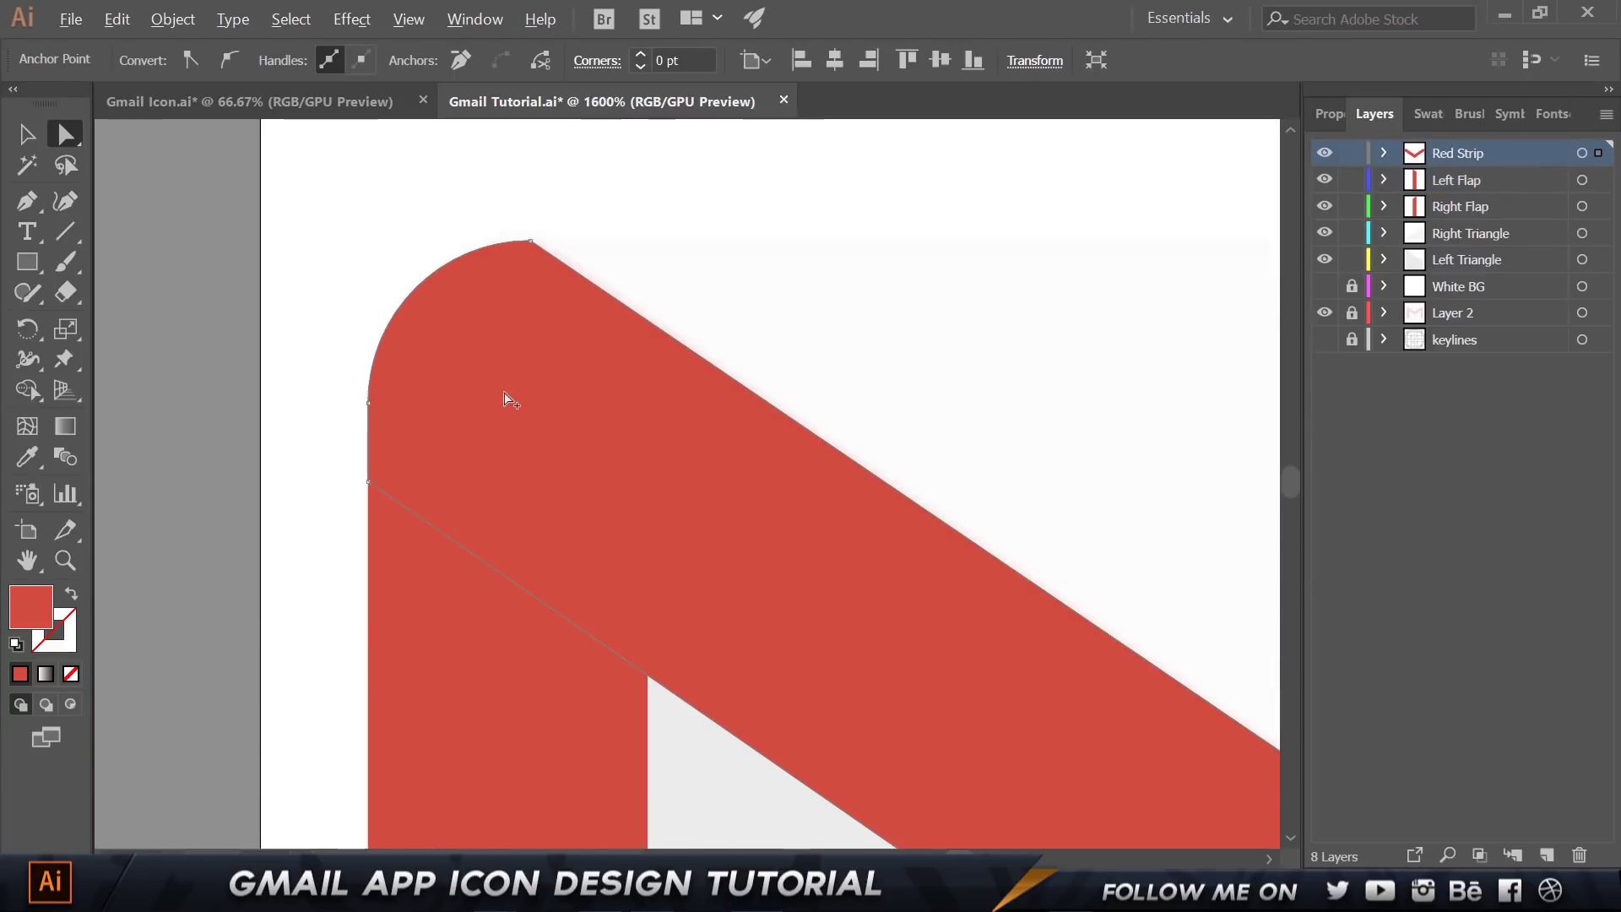
pyautogui.click(372, 483)
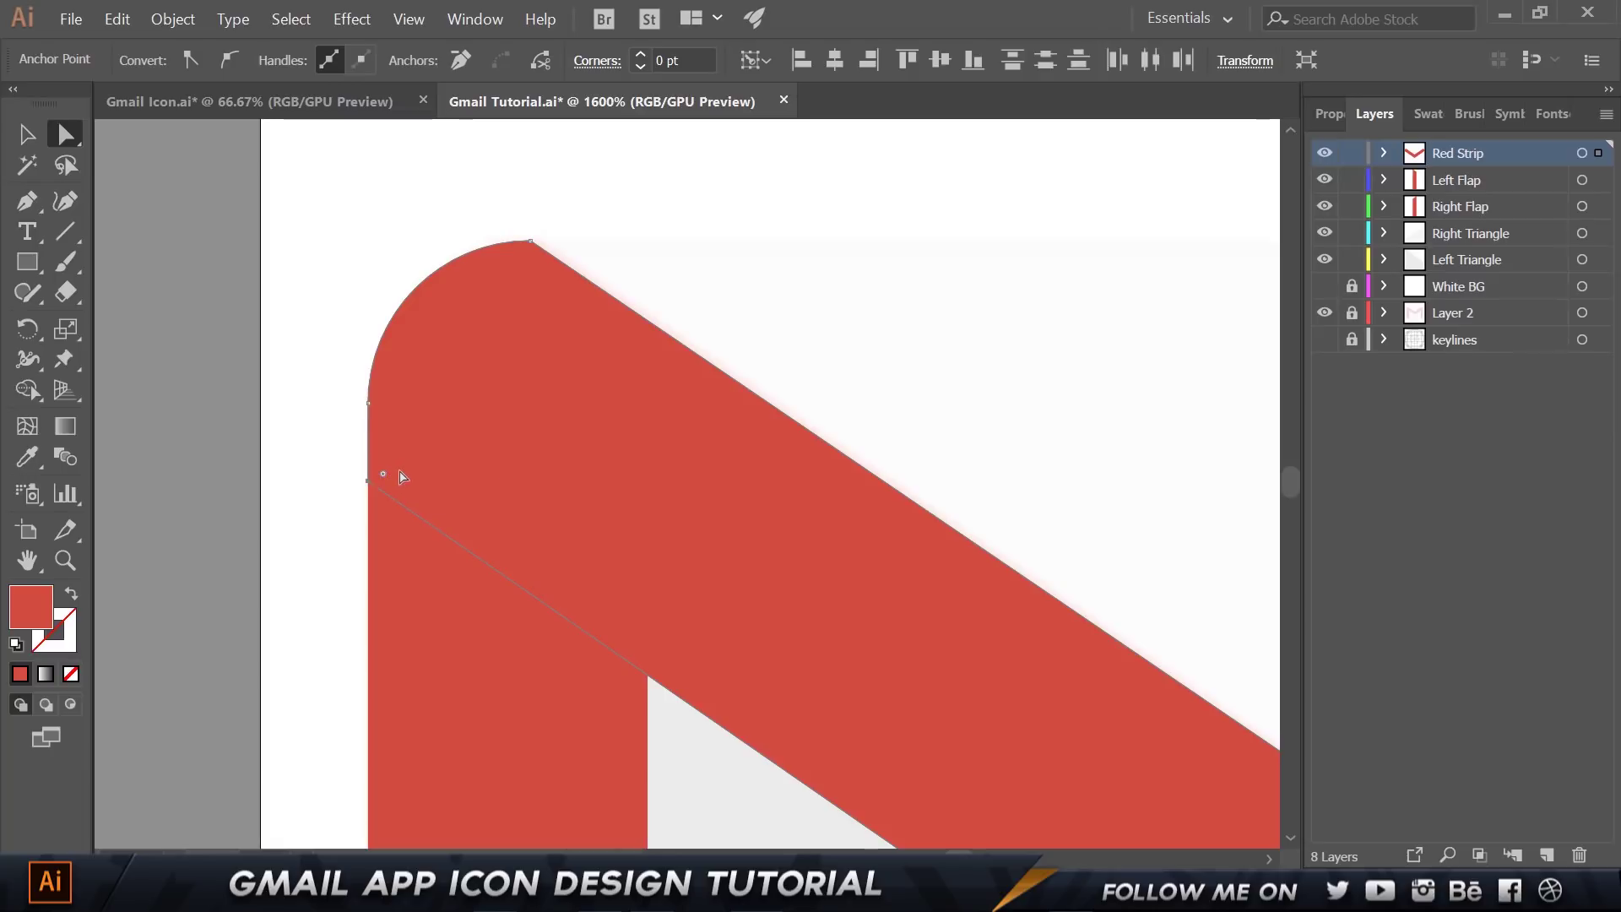
pyautogui.moveTo(383, 478); pyautogui.dragTo(562, 418)
pyautogui.scroll(-2, 796, 358)
pyautogui.moveTo(1056, 351); pyautogui.dragTo(191, 298)
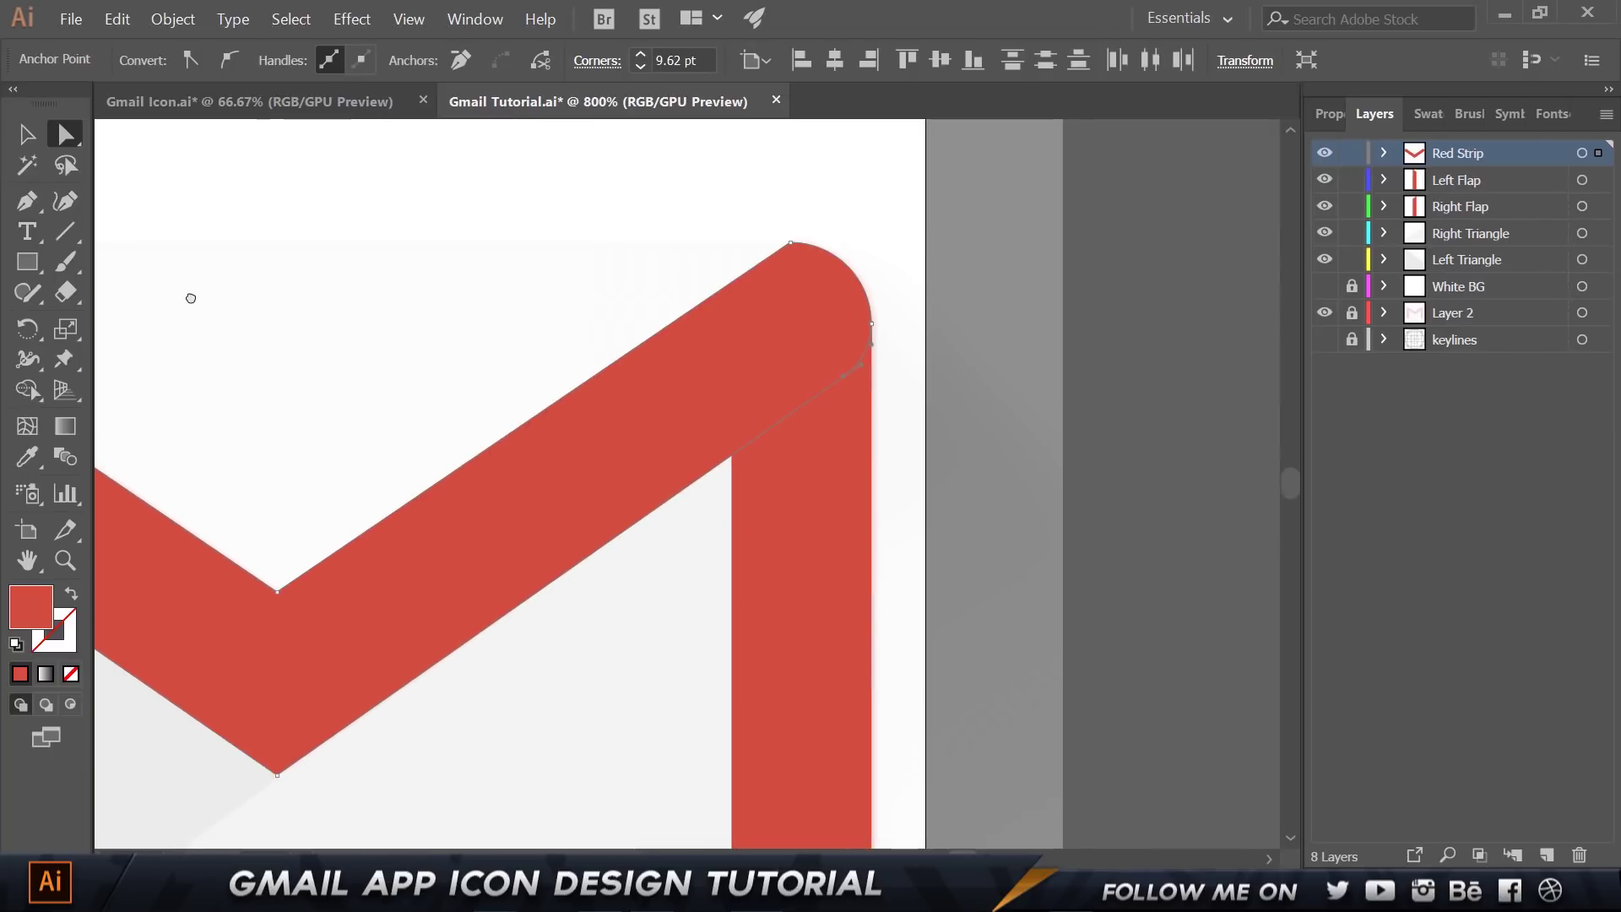
pyautogui.click(1130, 343)
pyautogui.scroll(-2, 1122, 344)
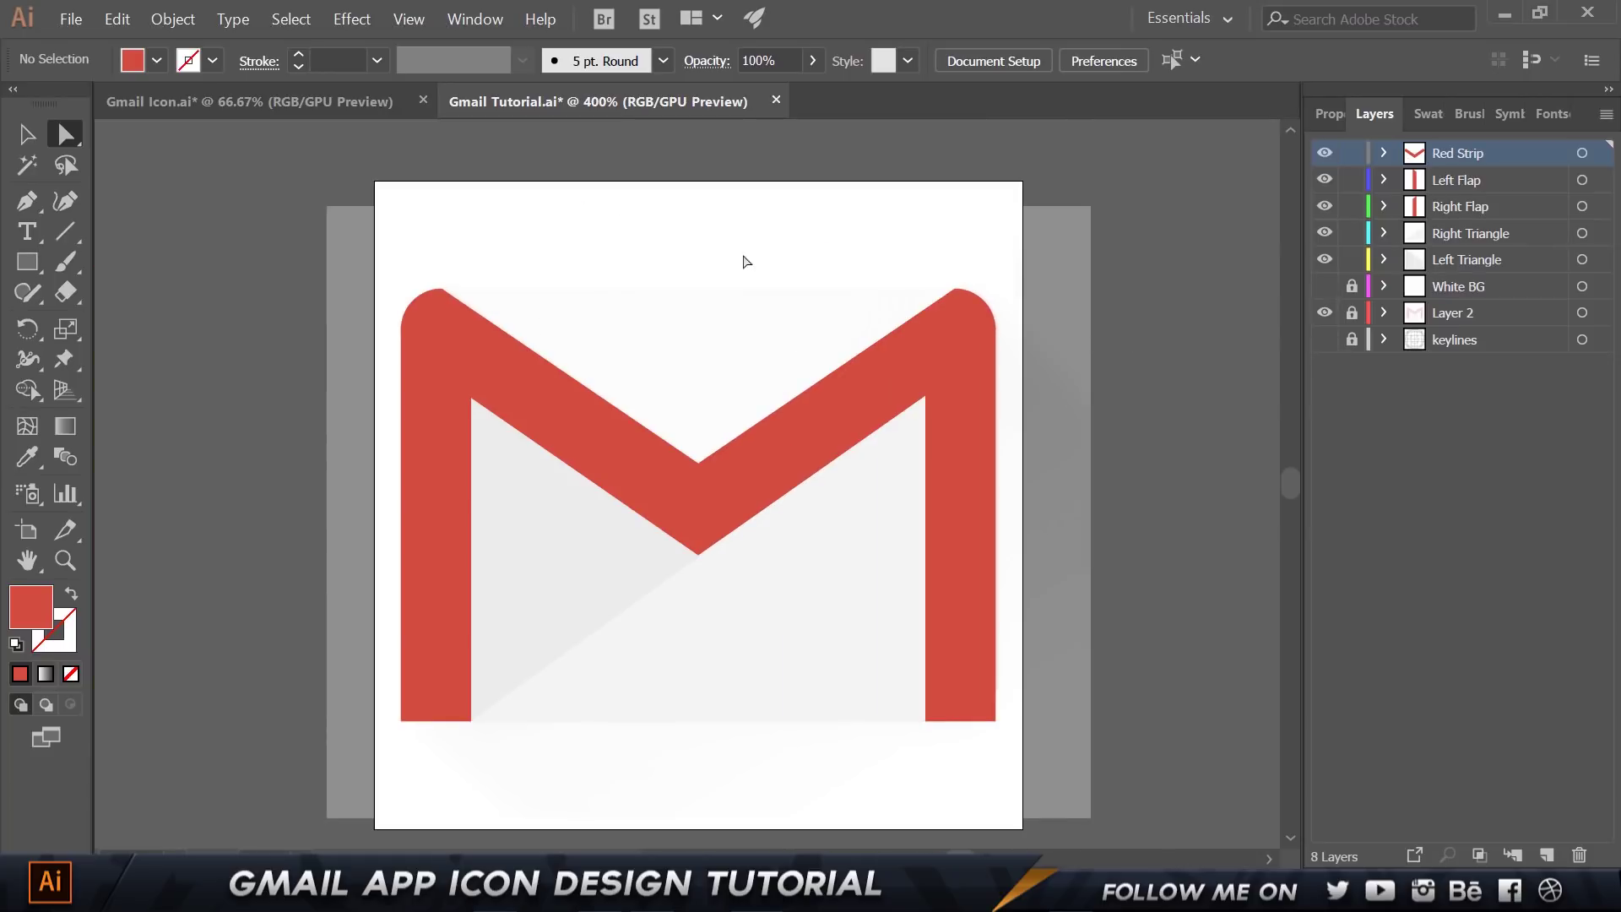
# Try moving the red strip's upper-left top anchor, undo the move, and examine that rounded corner up close.
pyautogui.scroll(4, 414, 265)
pyautogui.click(561, 397)
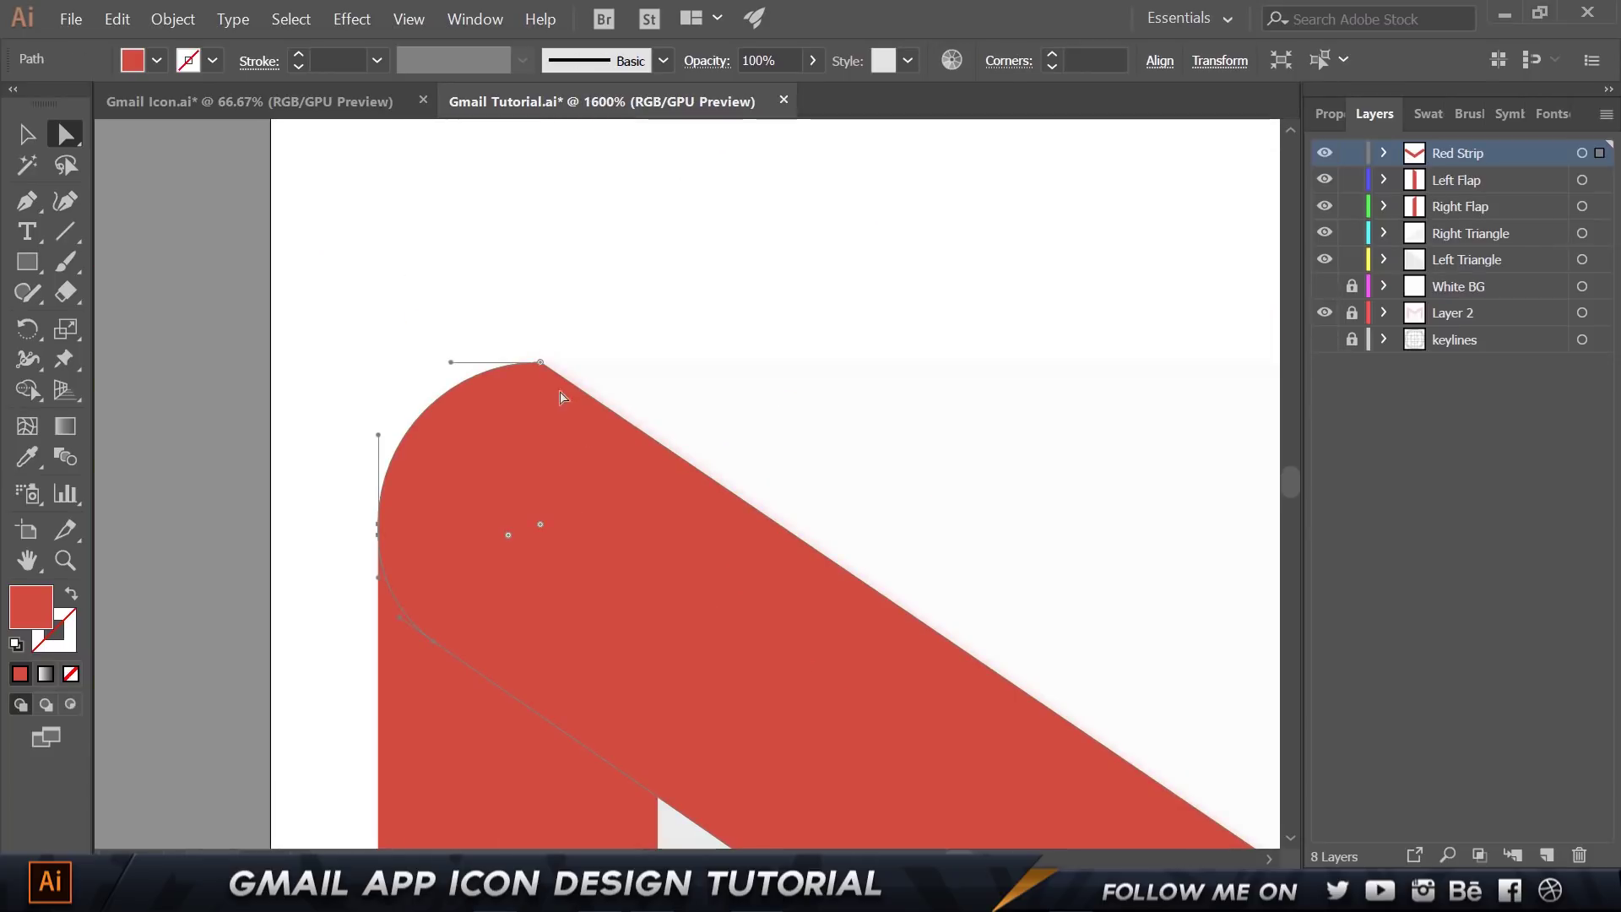
pyautogui.moveTo(540, 361); pyautogui.dragTo(543, 387)
pyautogui.hotkey('ctrl', 'z')
pyautogui.click(545, 352)
pyautogui.scroll(3, 546, 351)
pyautogui.click(490, 353)
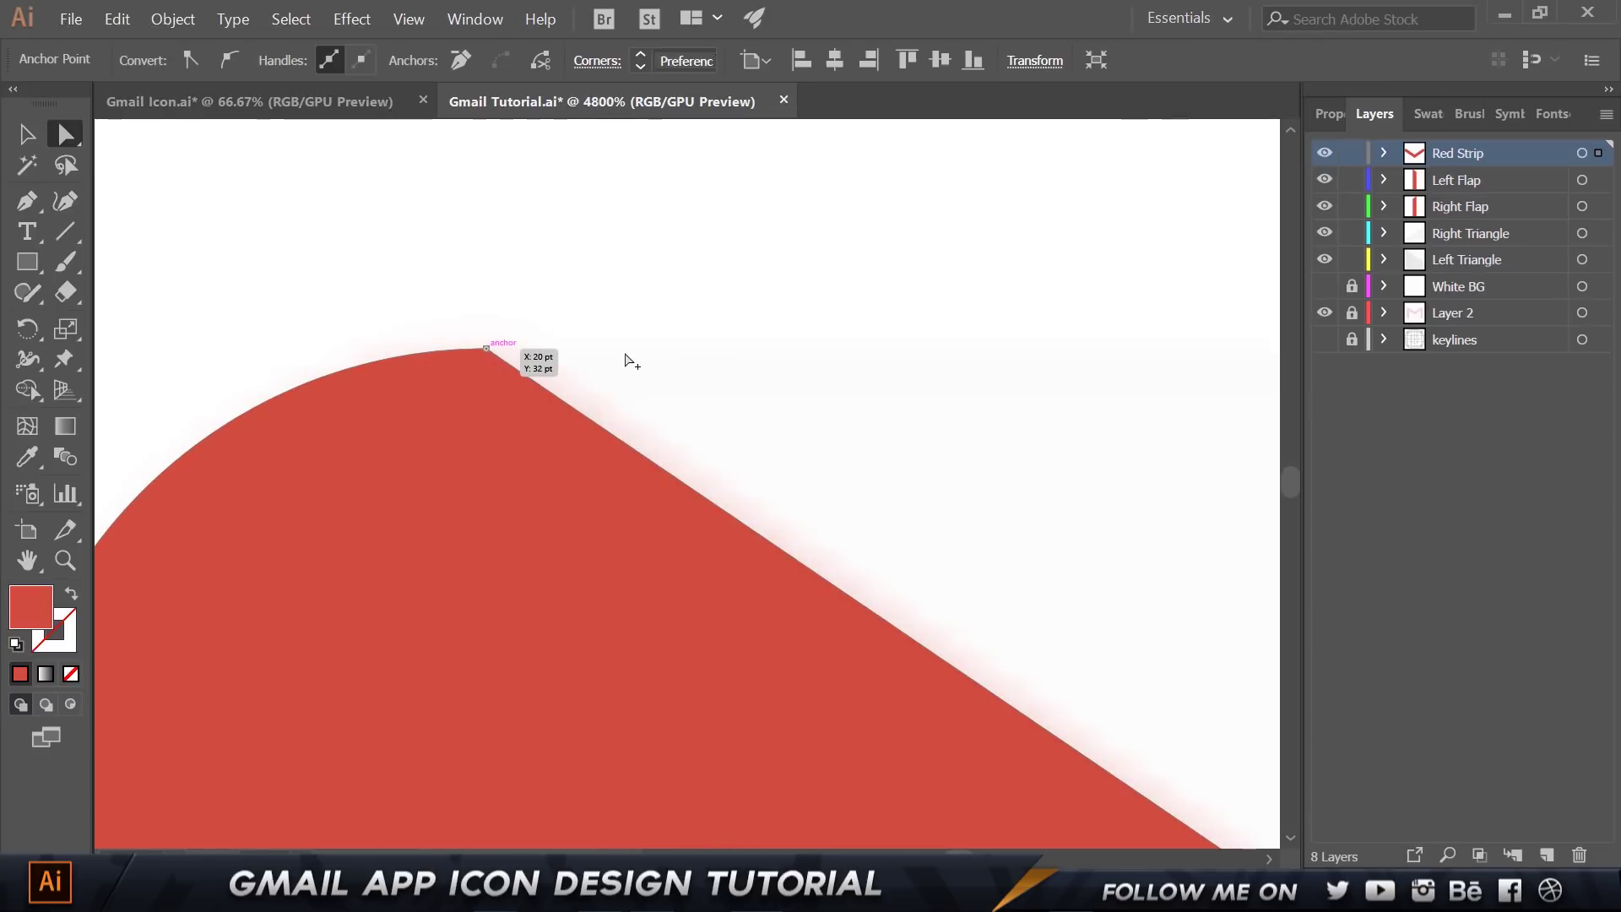
pyautogui.scroll(-2, 994, 365)
pyautogui.click(1042, 372)
pyautogui.scroll(-2, 792, 312)
pyautogui.scroll(-2, 792, 312)
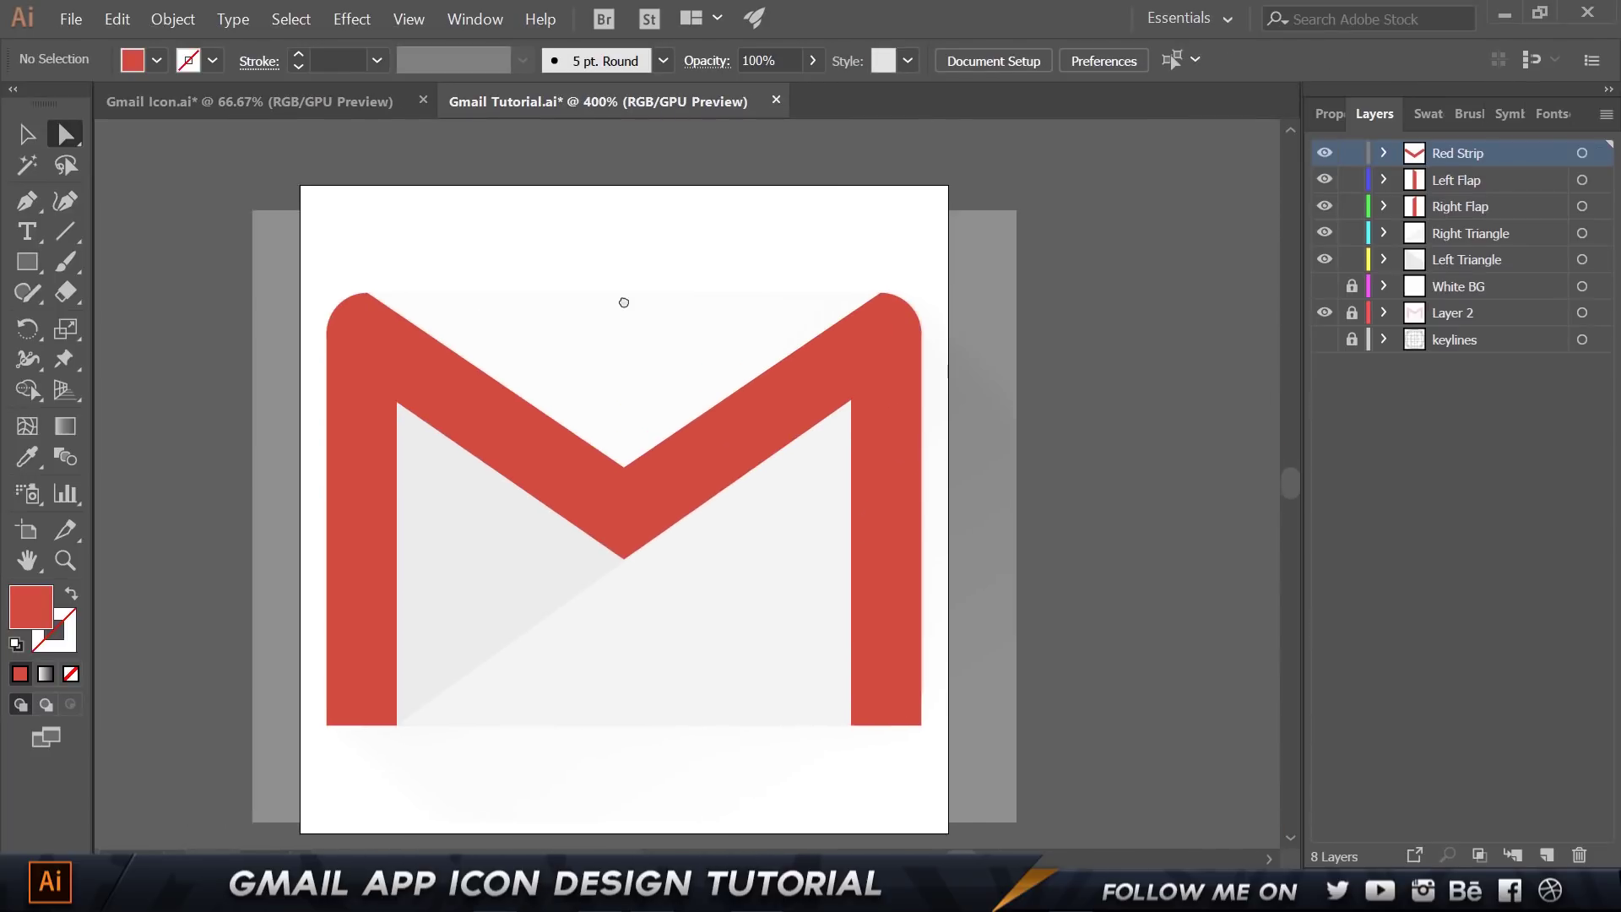
# Round the outer bottom corners of both the left and right flaps to a 12 pt radius and deselect them.
pyautogui.click(969, 726)
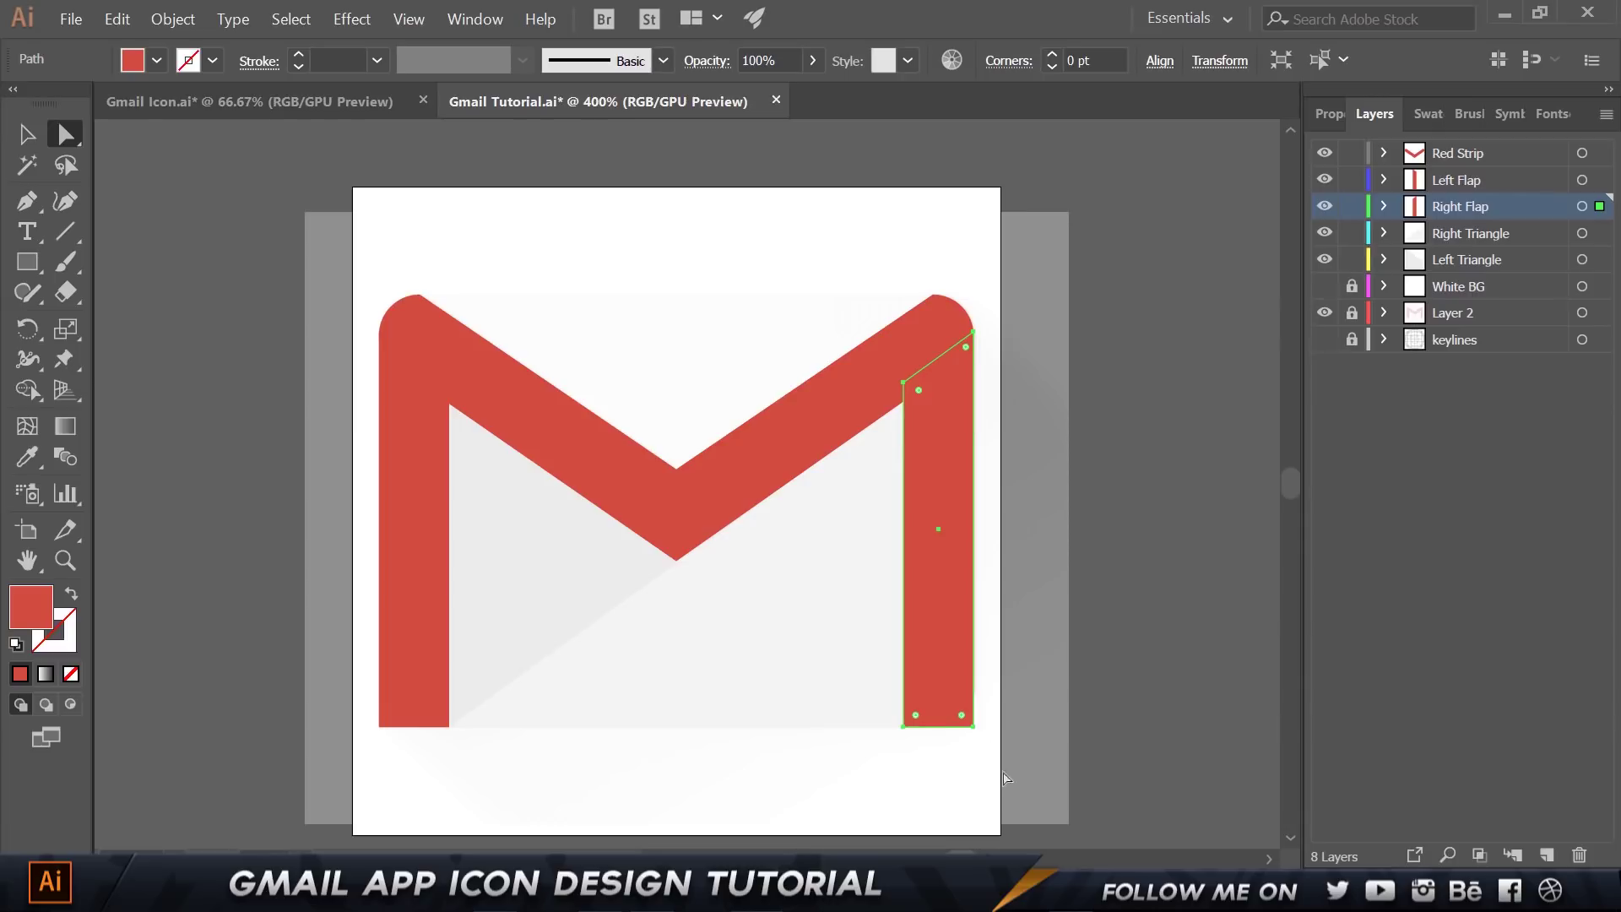
pyautogui.moveTo(990, 742); pyautogui.dragTo(977, 737)
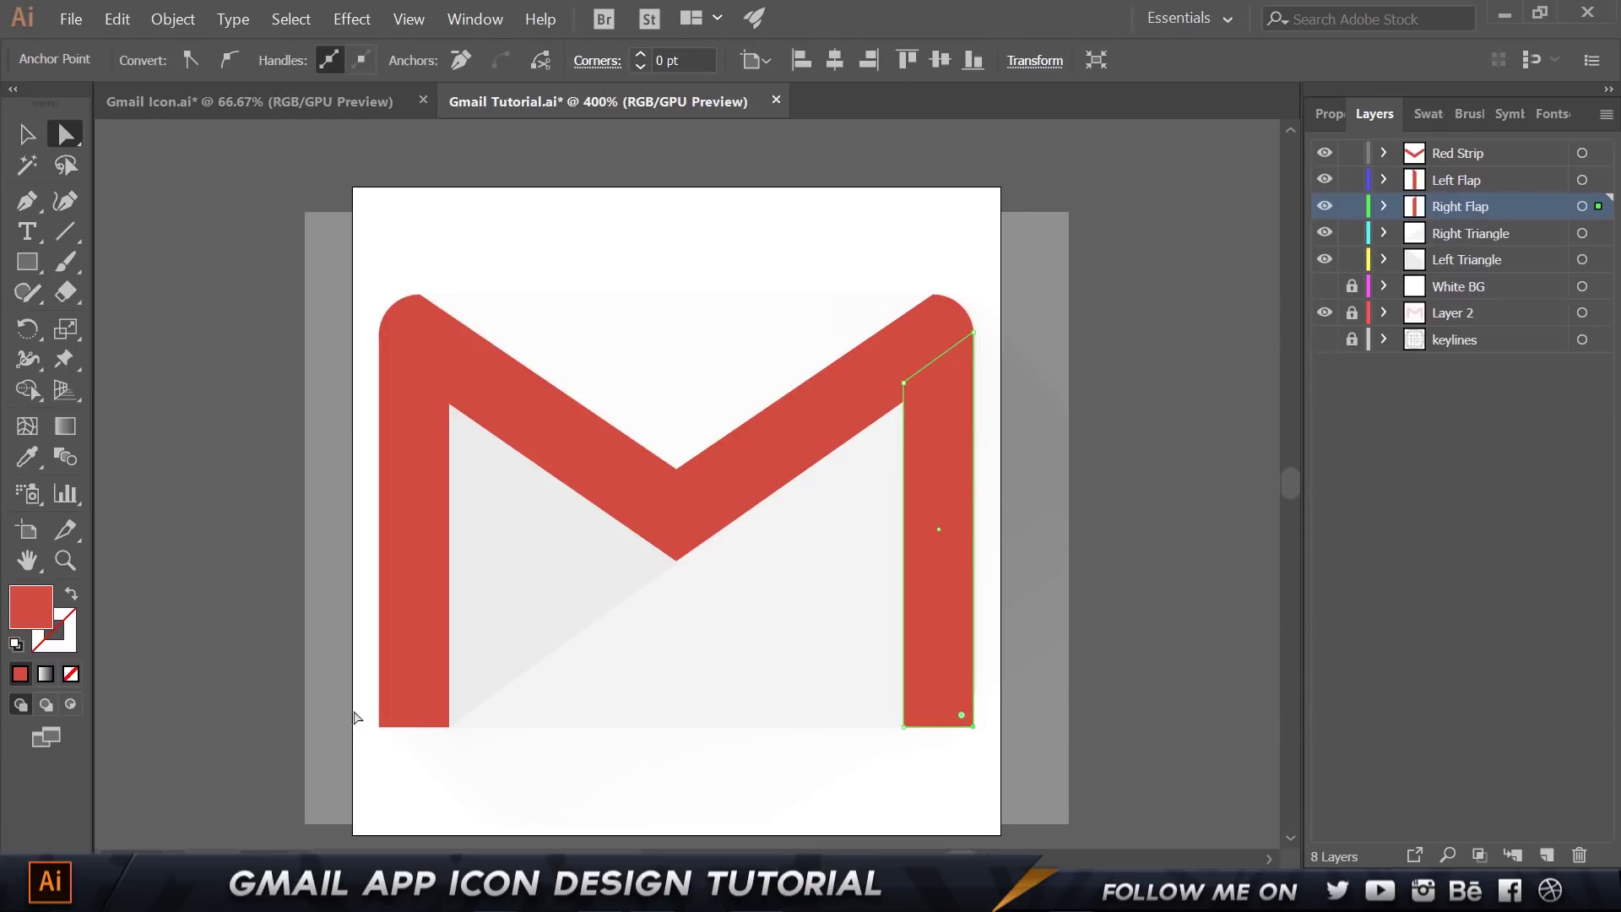
pyautogui.moveTo(354, 717); pyautogui.dragTo(426, 693)
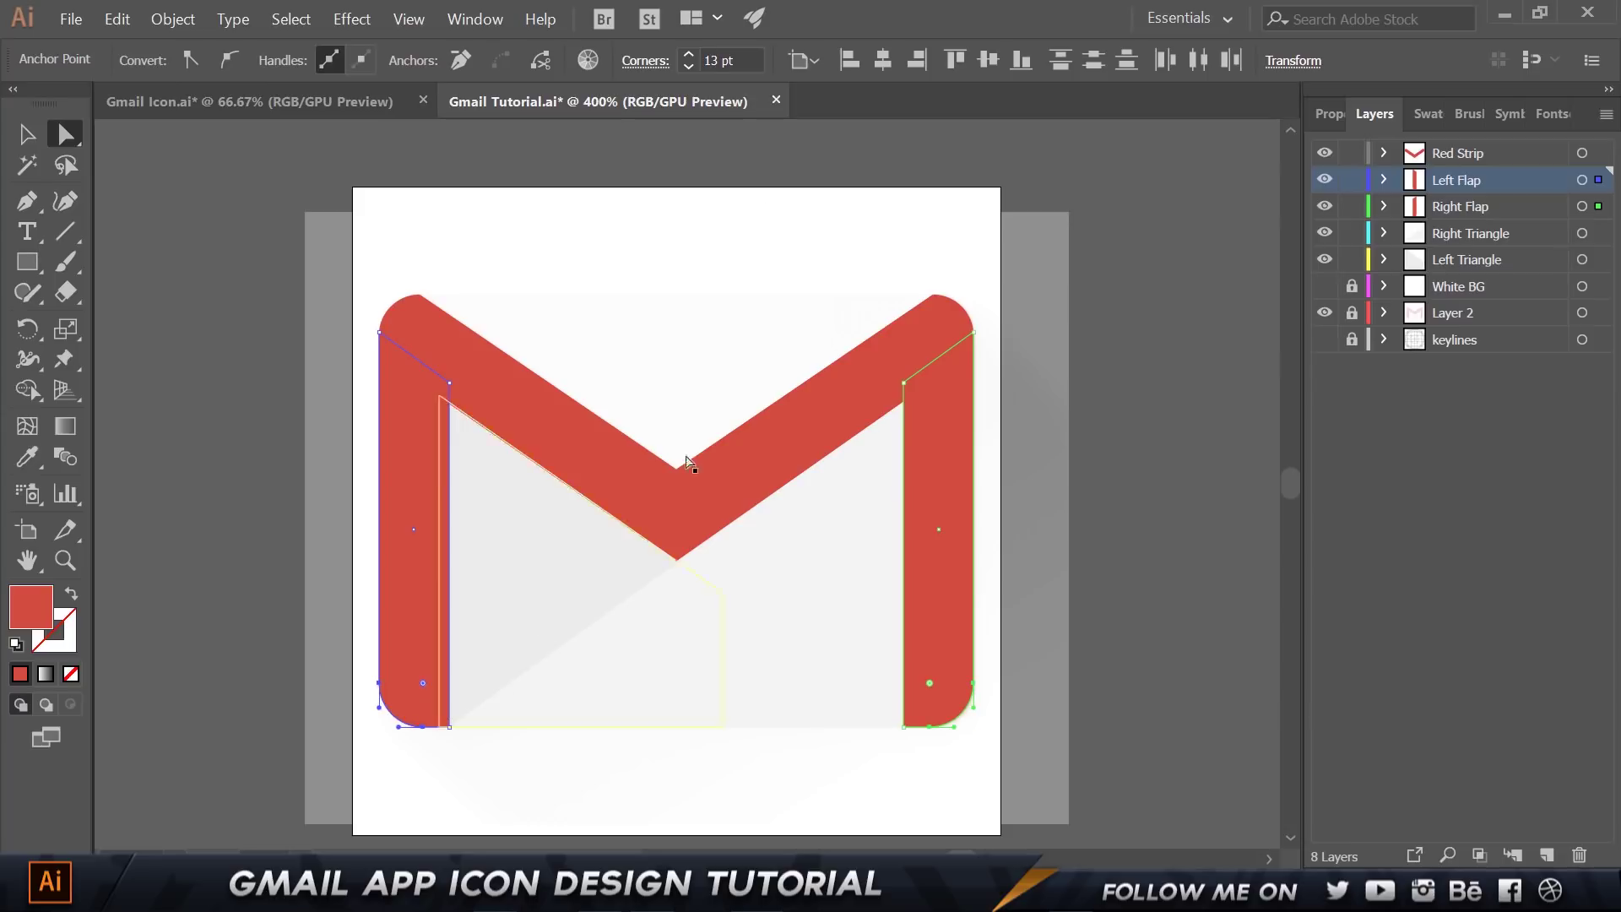
pyautogui.click(726, 60)
pyautogui.write('12')
pyautogui.press('Return')
pyautogui.press('v')
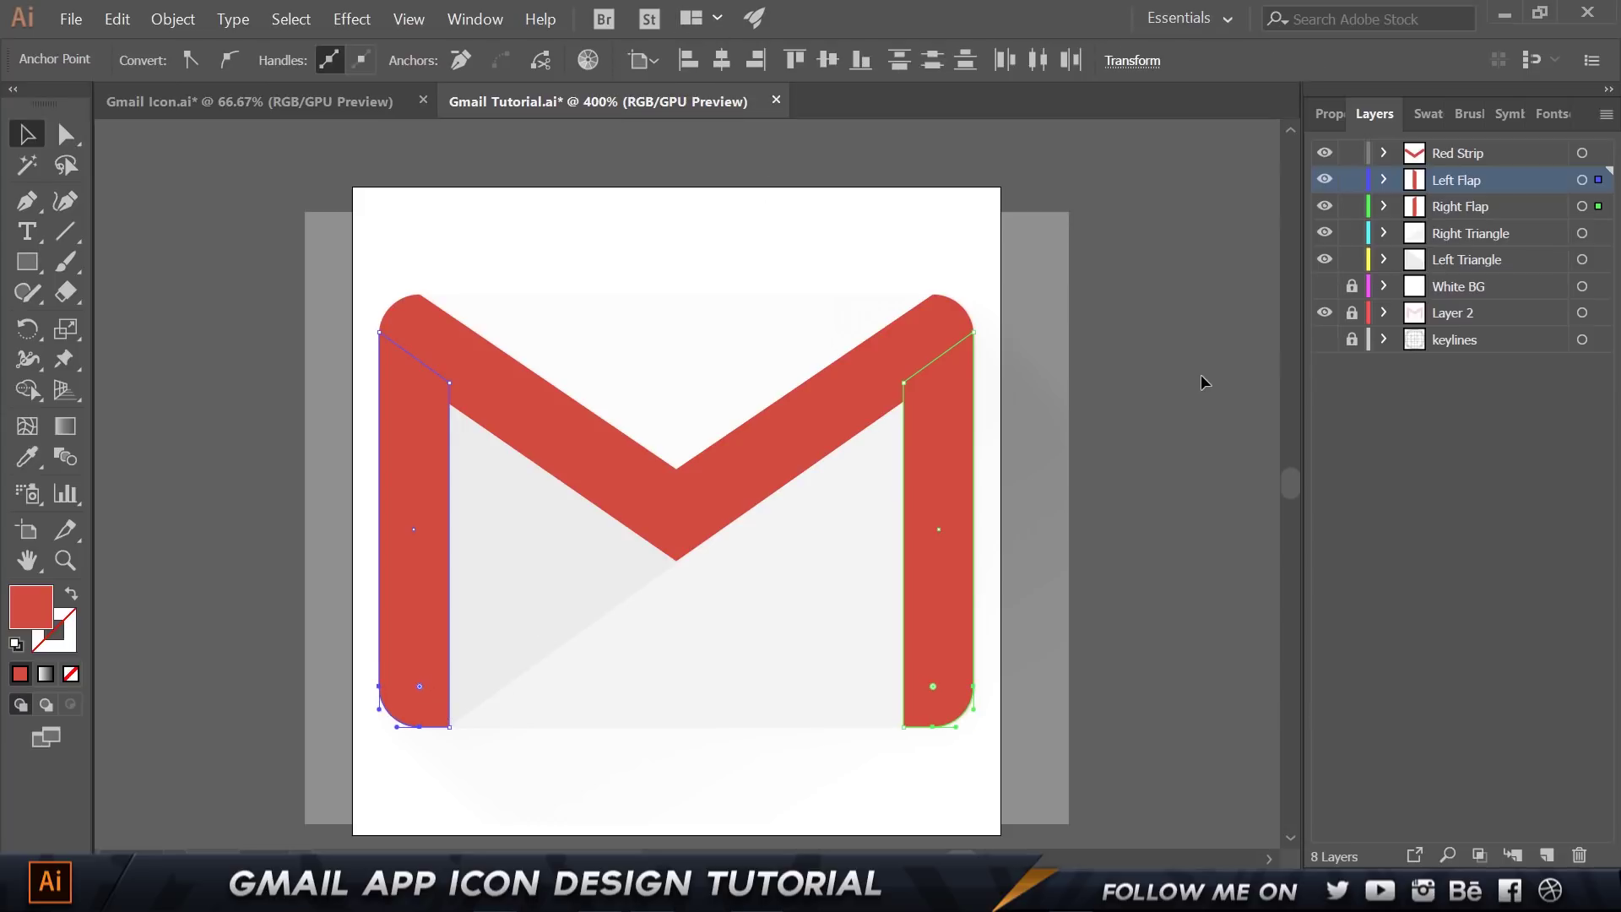
pyautogui.click(1167, 392)
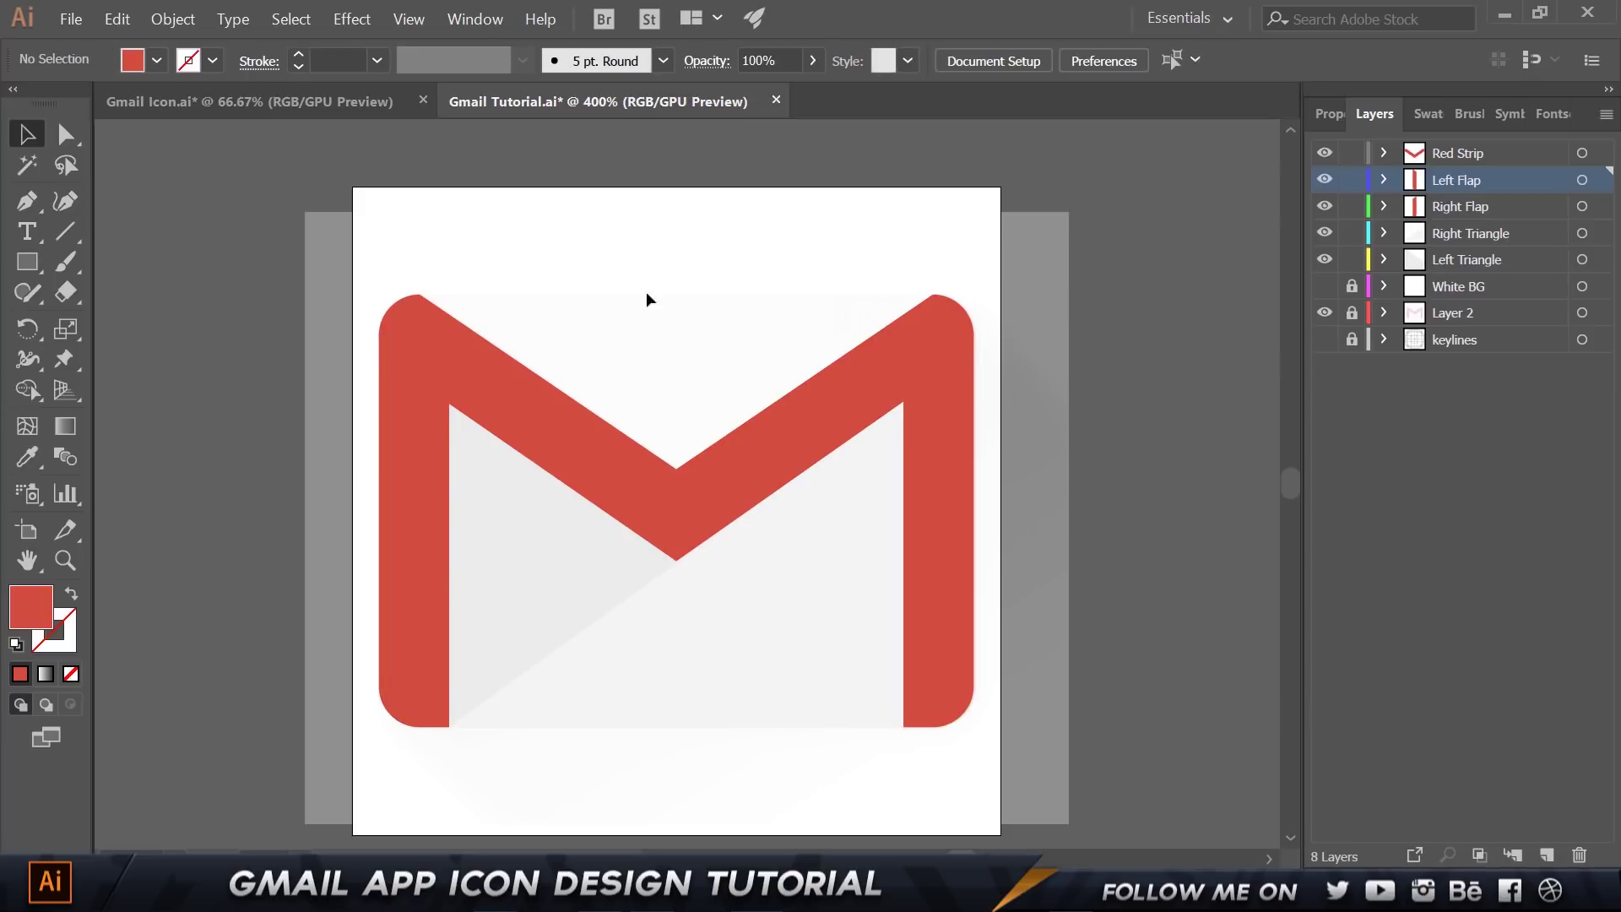
# Fill the right flap with the darker red BC3C35 taken from the right red flap in Gmail Icon.ai and deselect it.
pyautogui.click(943, 423)
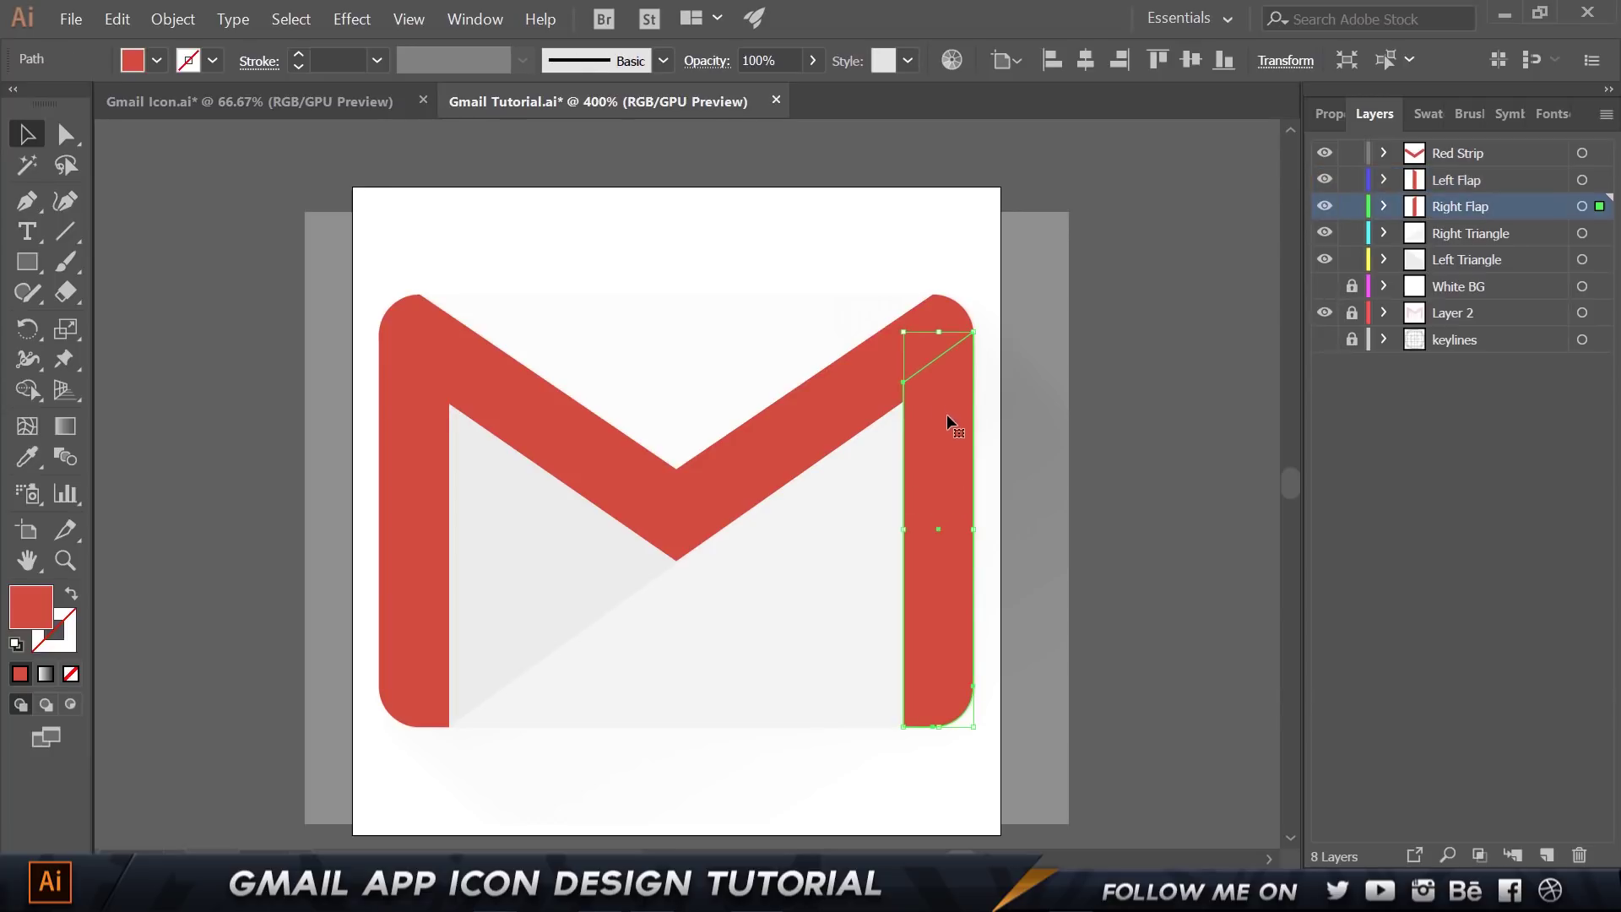
pyautogui.click(178, 106)
pyautogui.click(1062, 434)
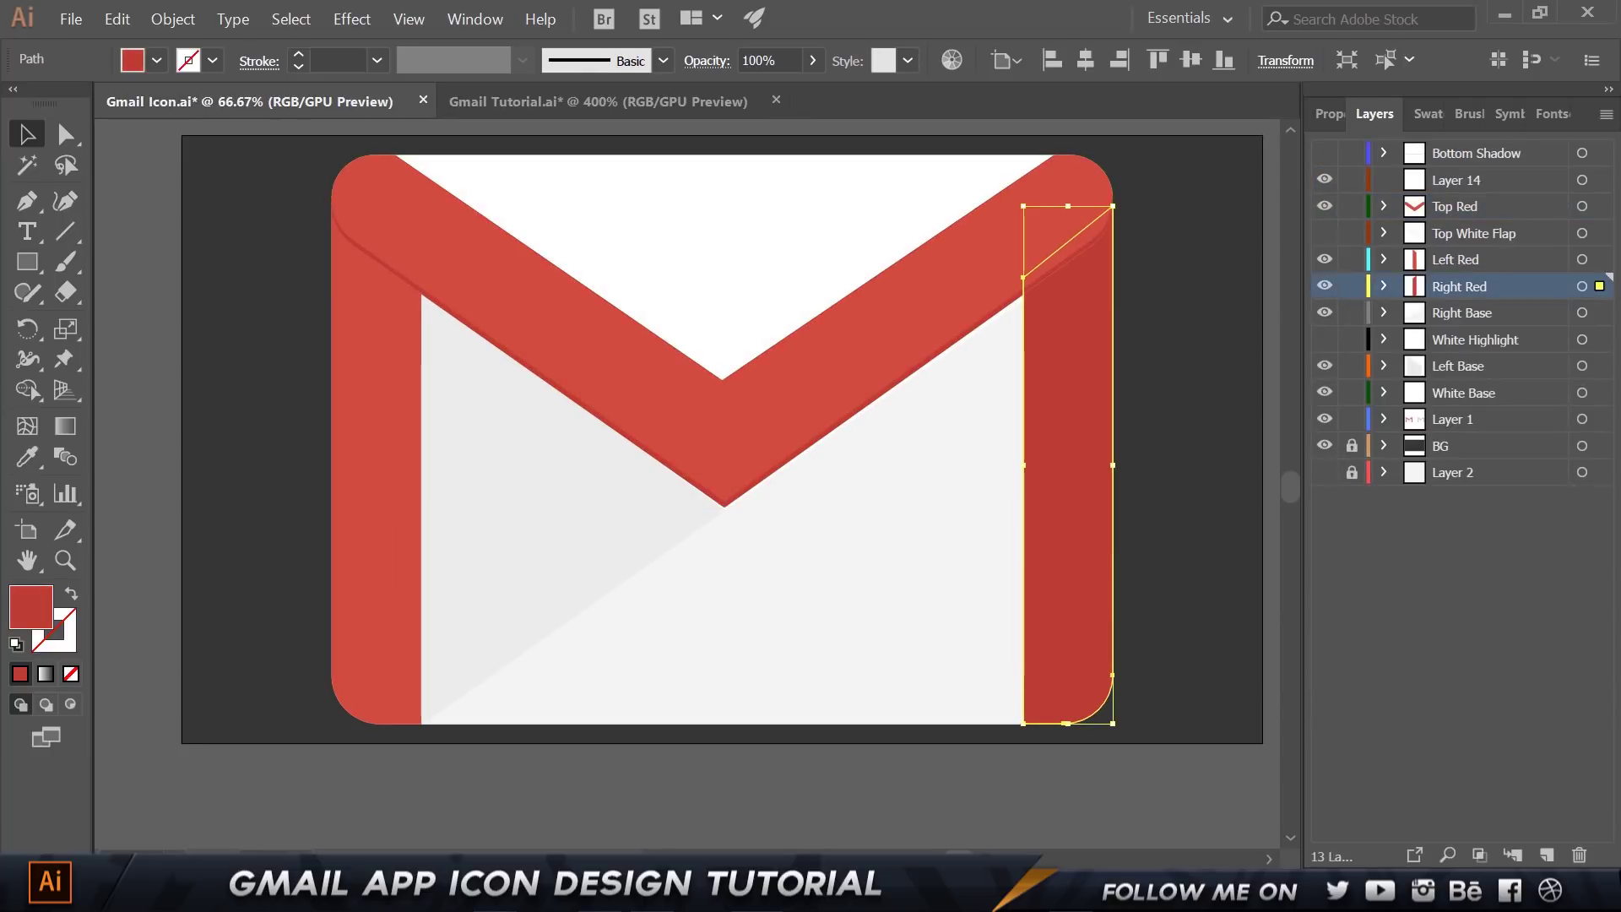
pyautogui.doubleClick(33, 606)
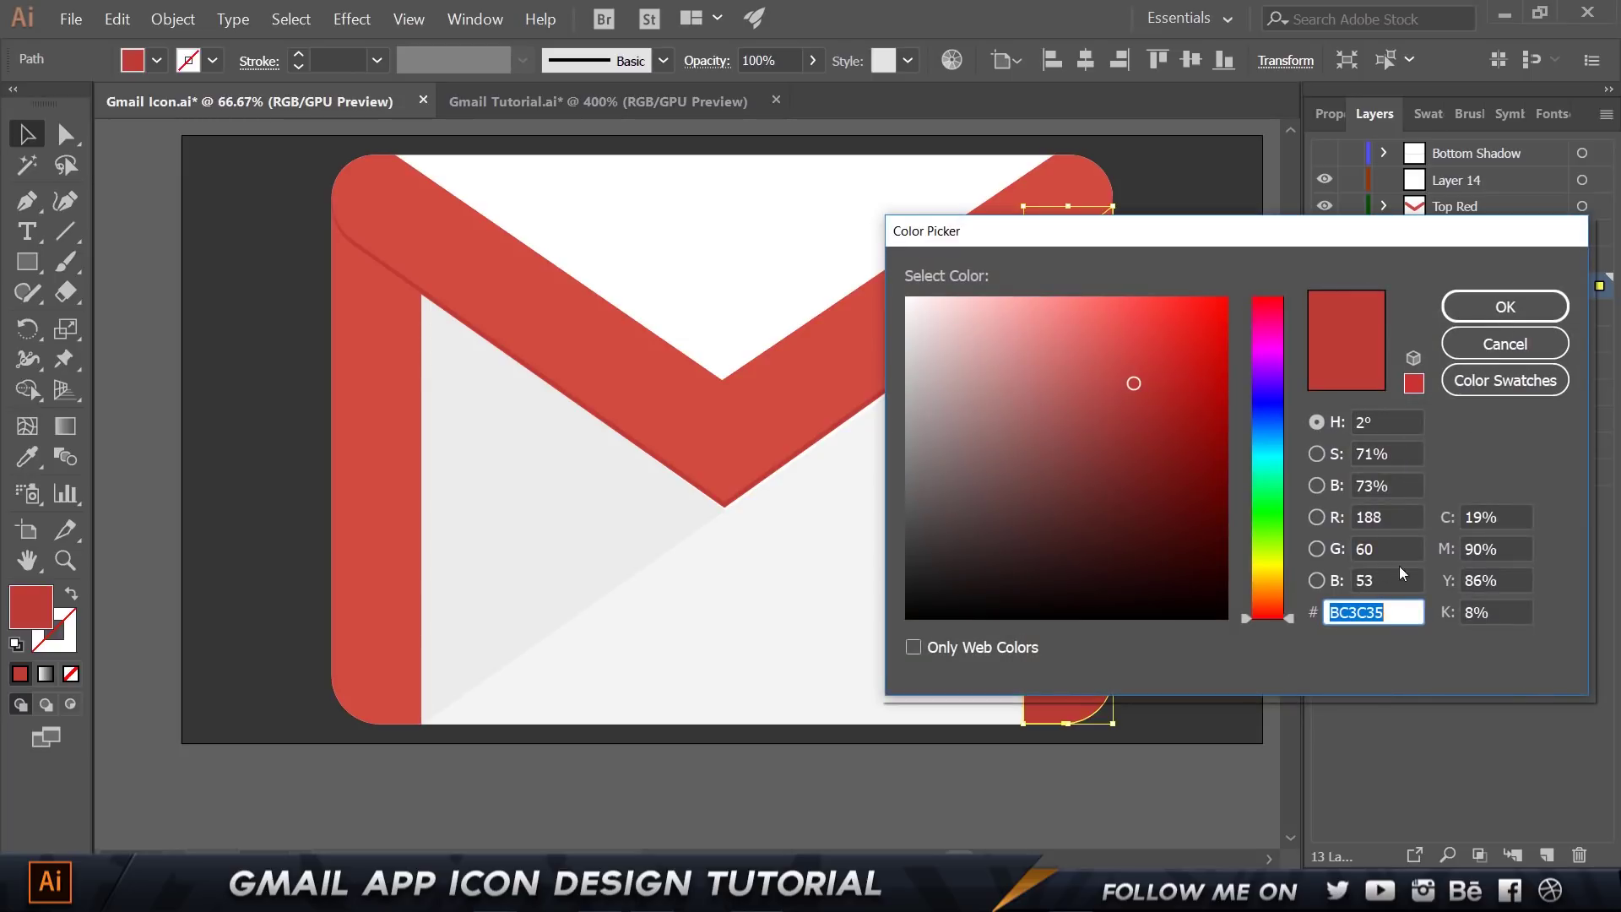
pyautogui.click(1508, 306)
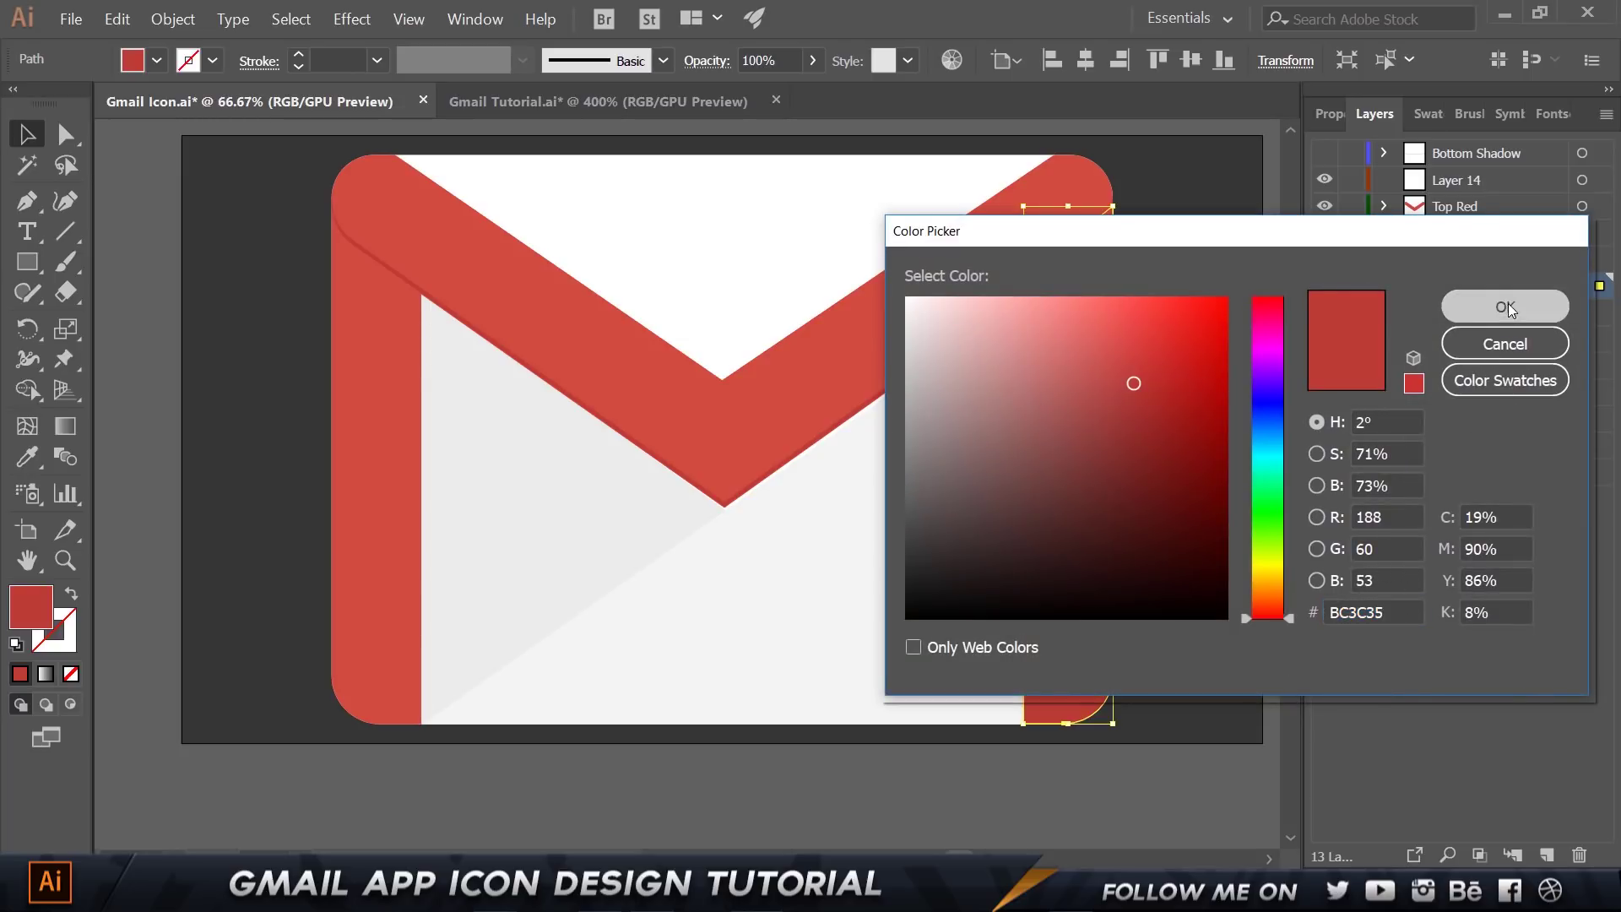
pyautogui.click(631, 102)
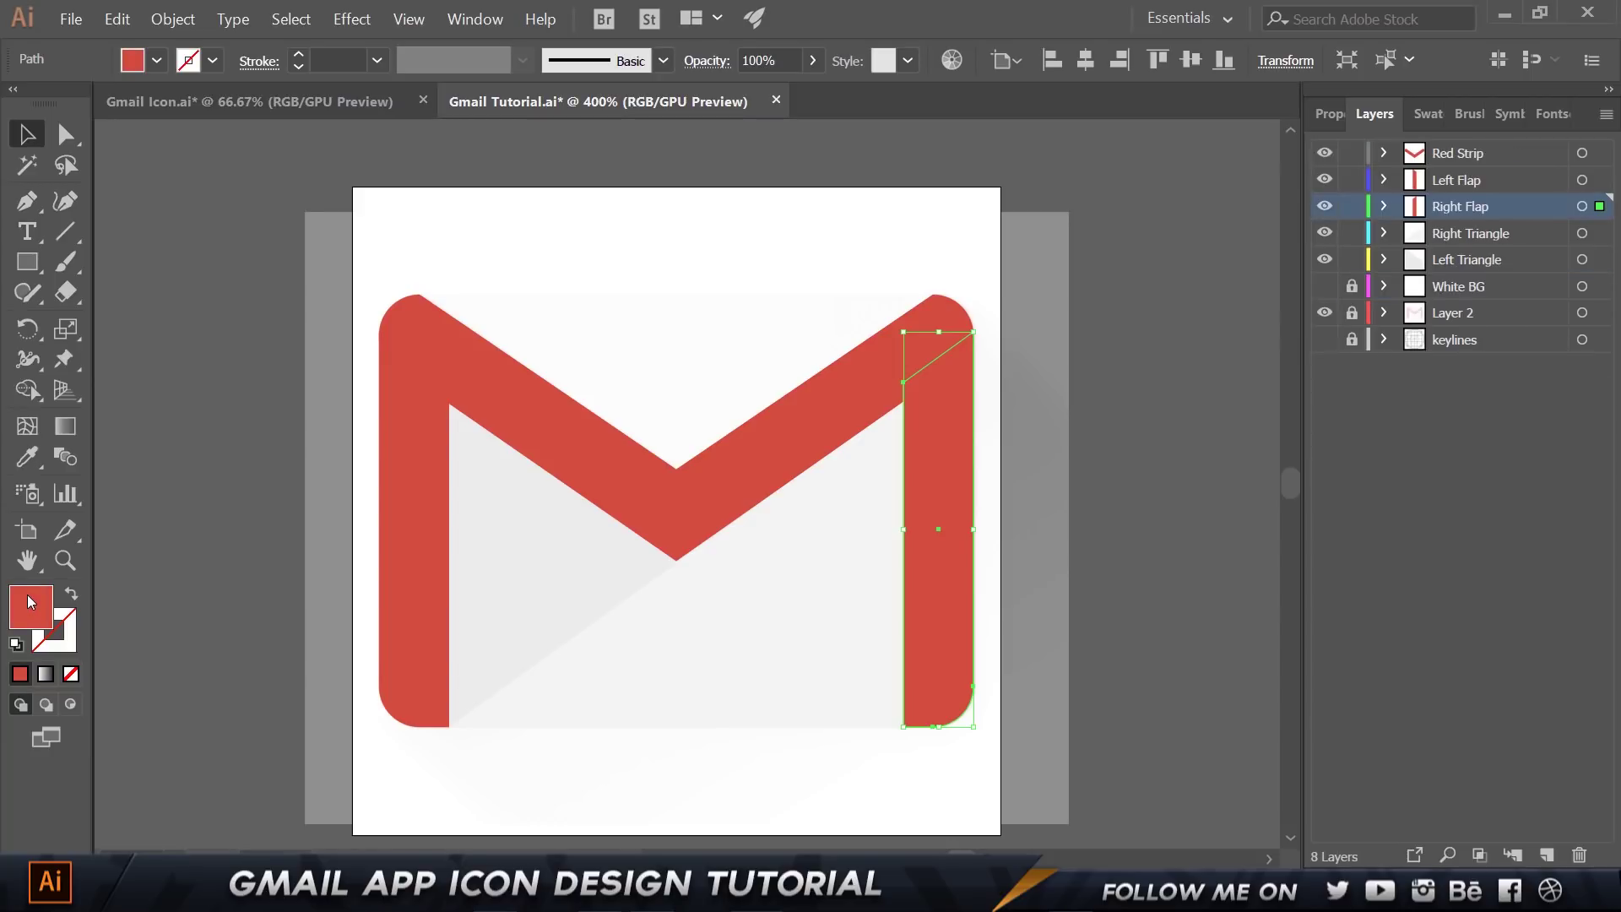
pyautogui.doubleClick(31, 602)
pyautogui.press('Return')
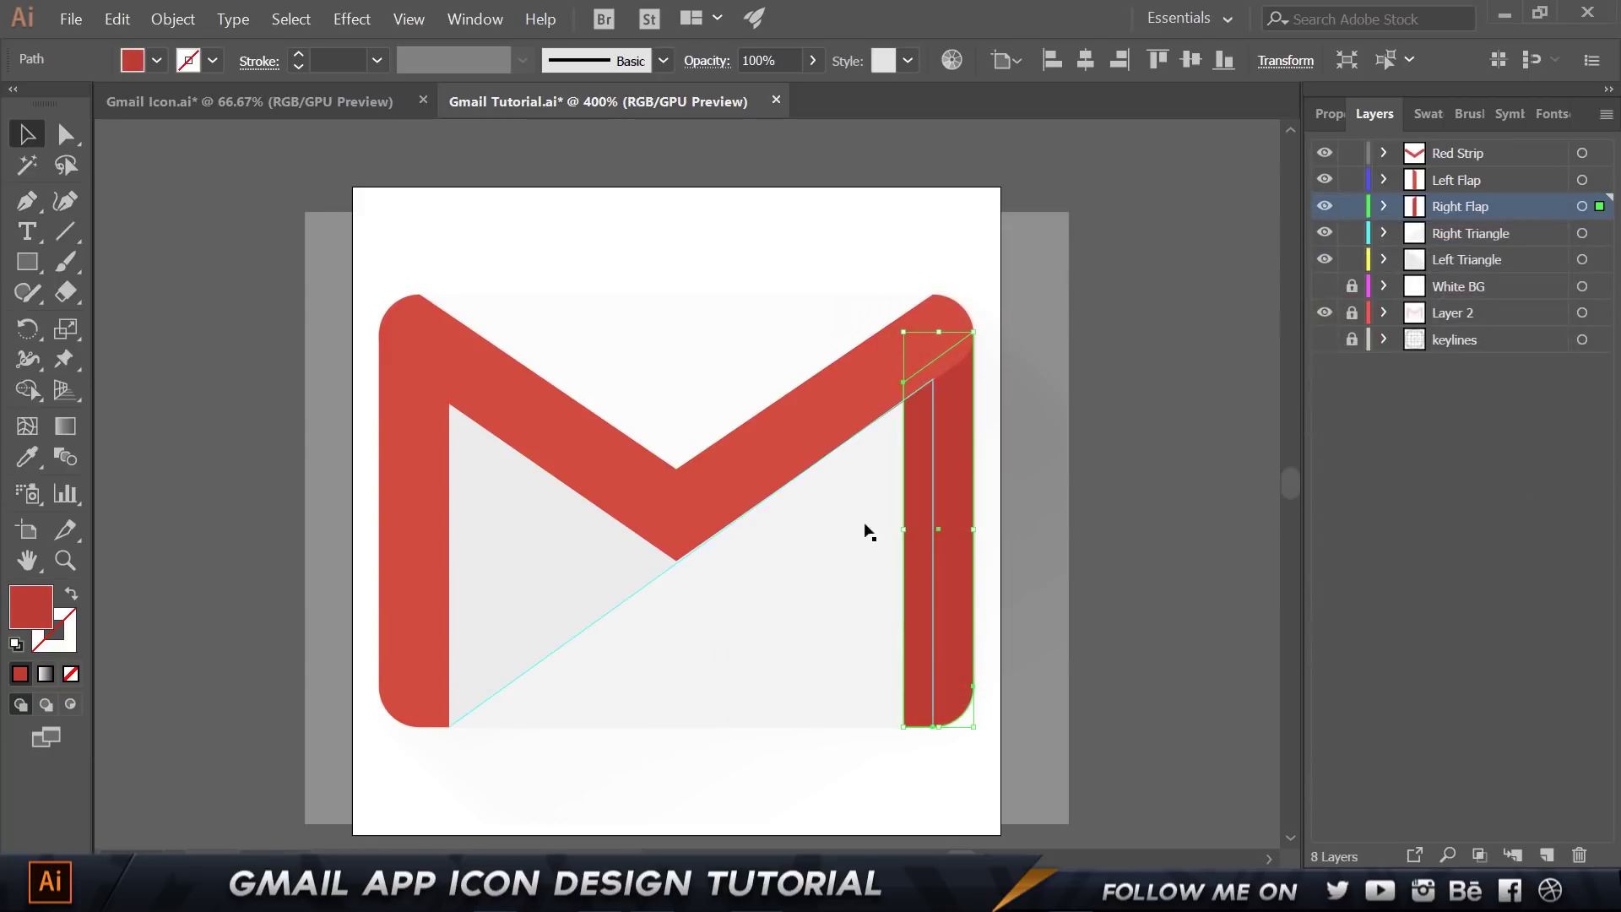
pyautogui.click(1188, 452)
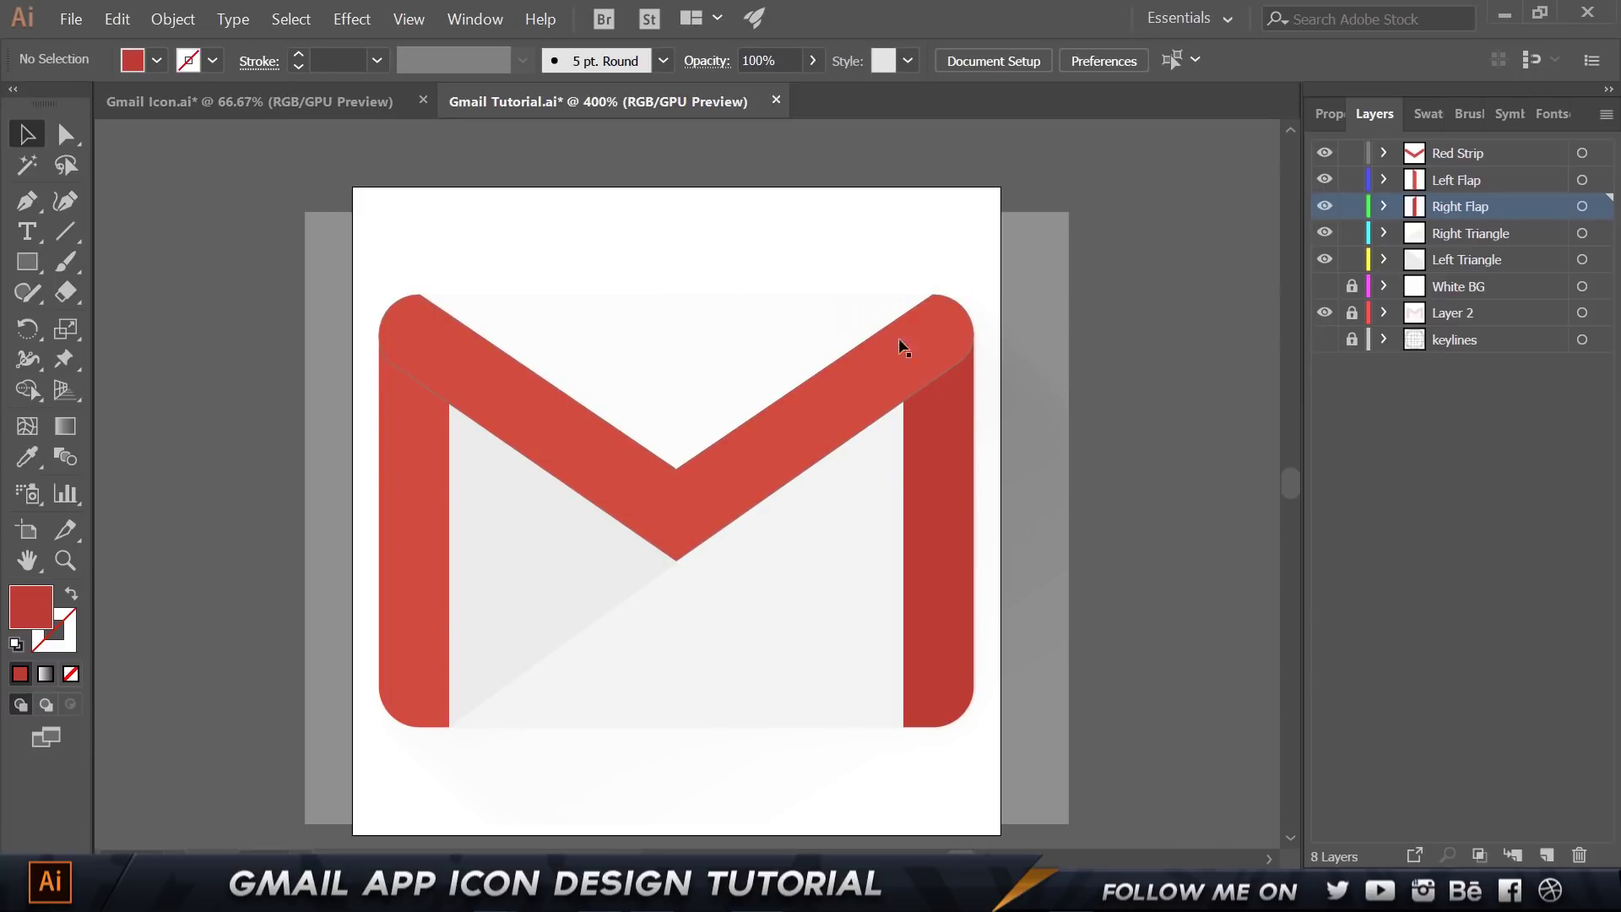
# Try shifting the red strip upward, undo the move, and keep the whole strip selected.
pyautogui.scroll(1, 646, 513)
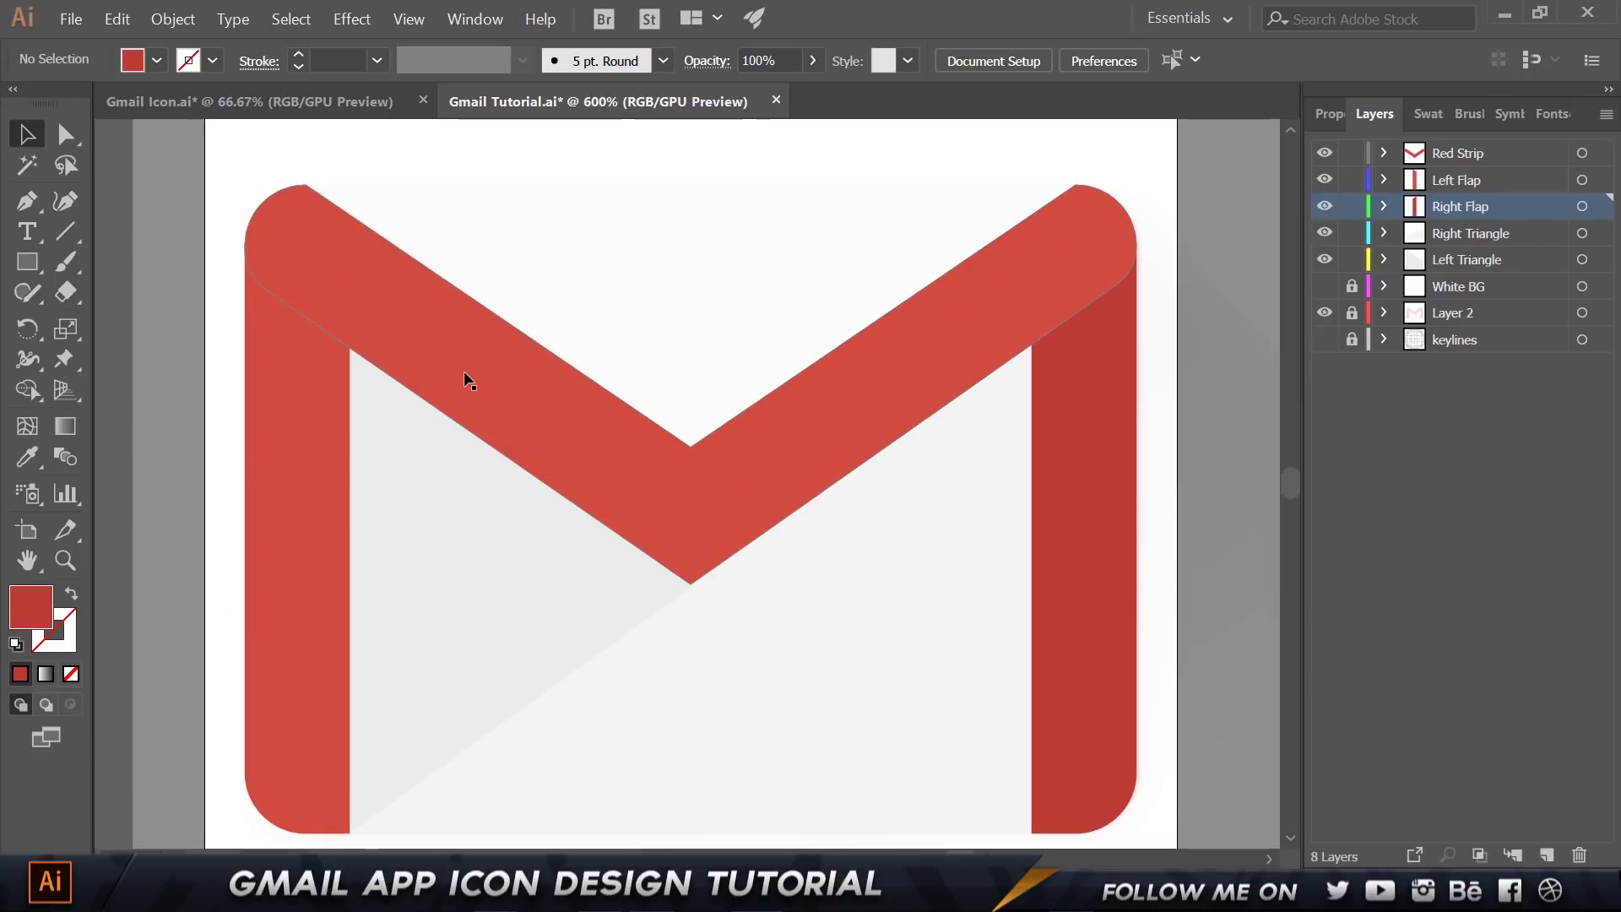
pyautogui.click(677, 512)
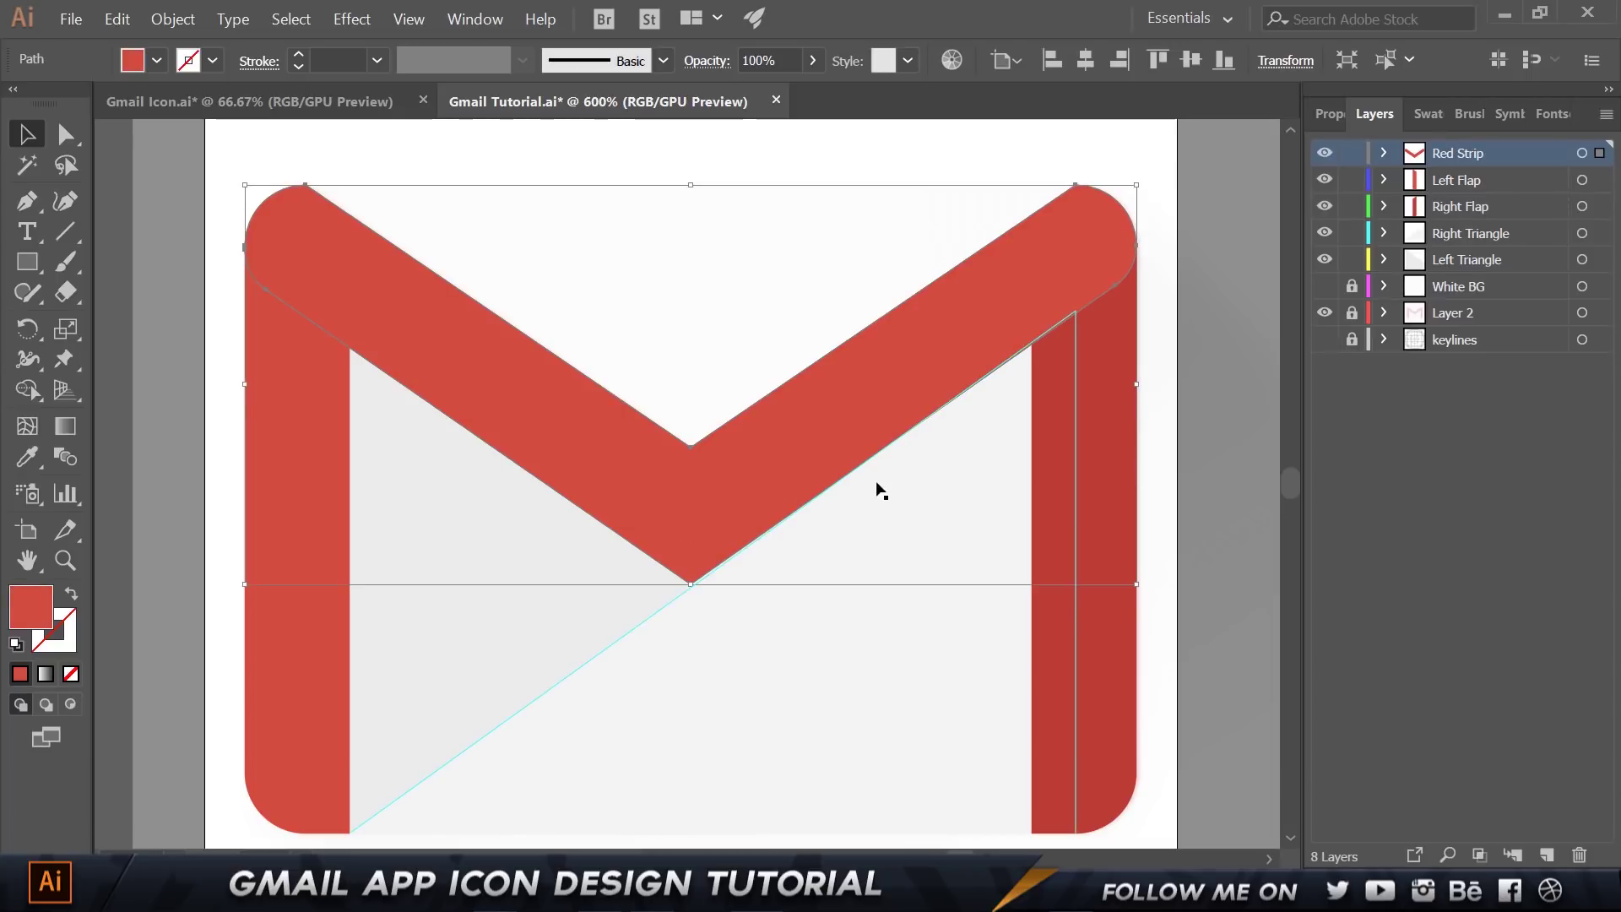
pyautogui.click(1197, 287)
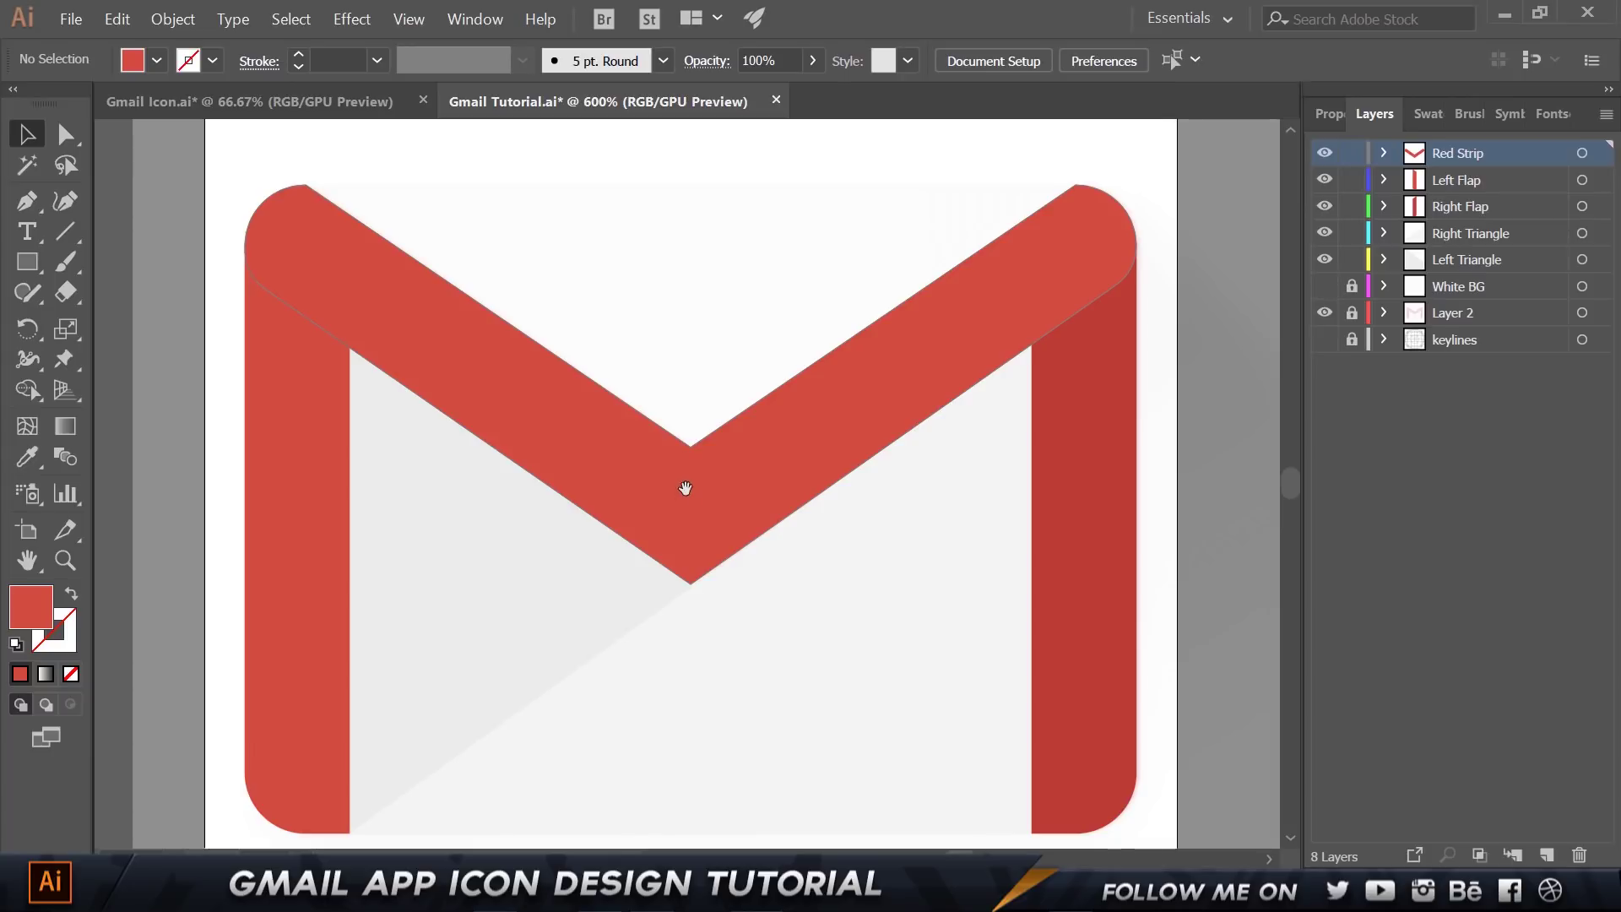
pyautogui.scroll(1, 685, 497)
pyautogui.press('alt')
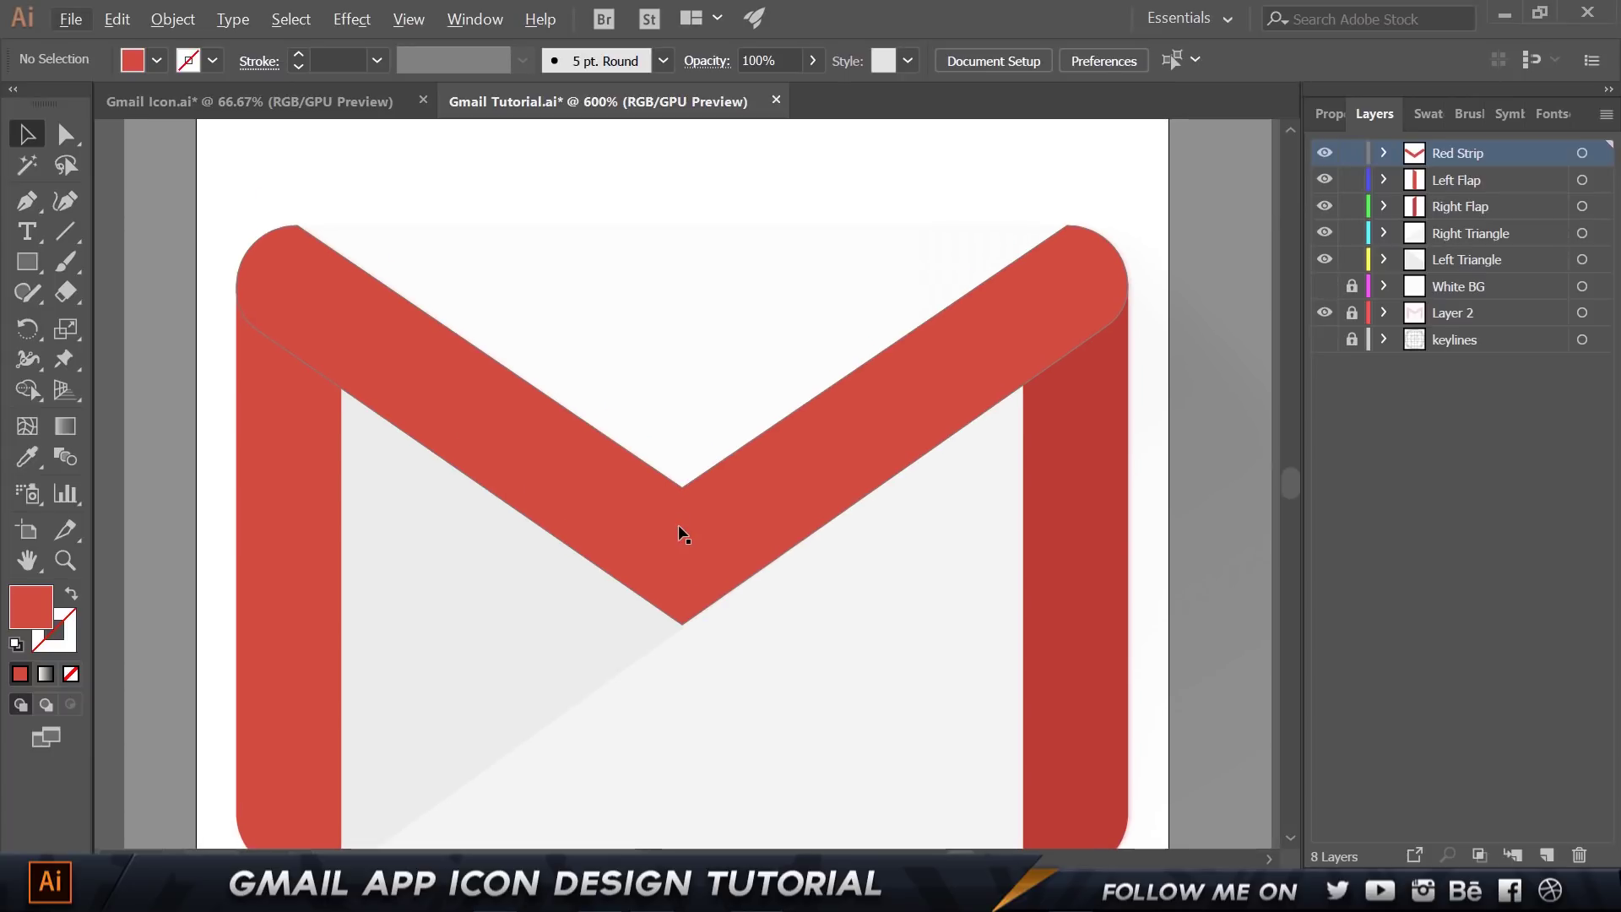
pyautogui.moveTo(678, 526); pyautogui.dragTo(687, 437)
pyautogui.hotkey('ctrl', 'z')
pyautogui.press('a')
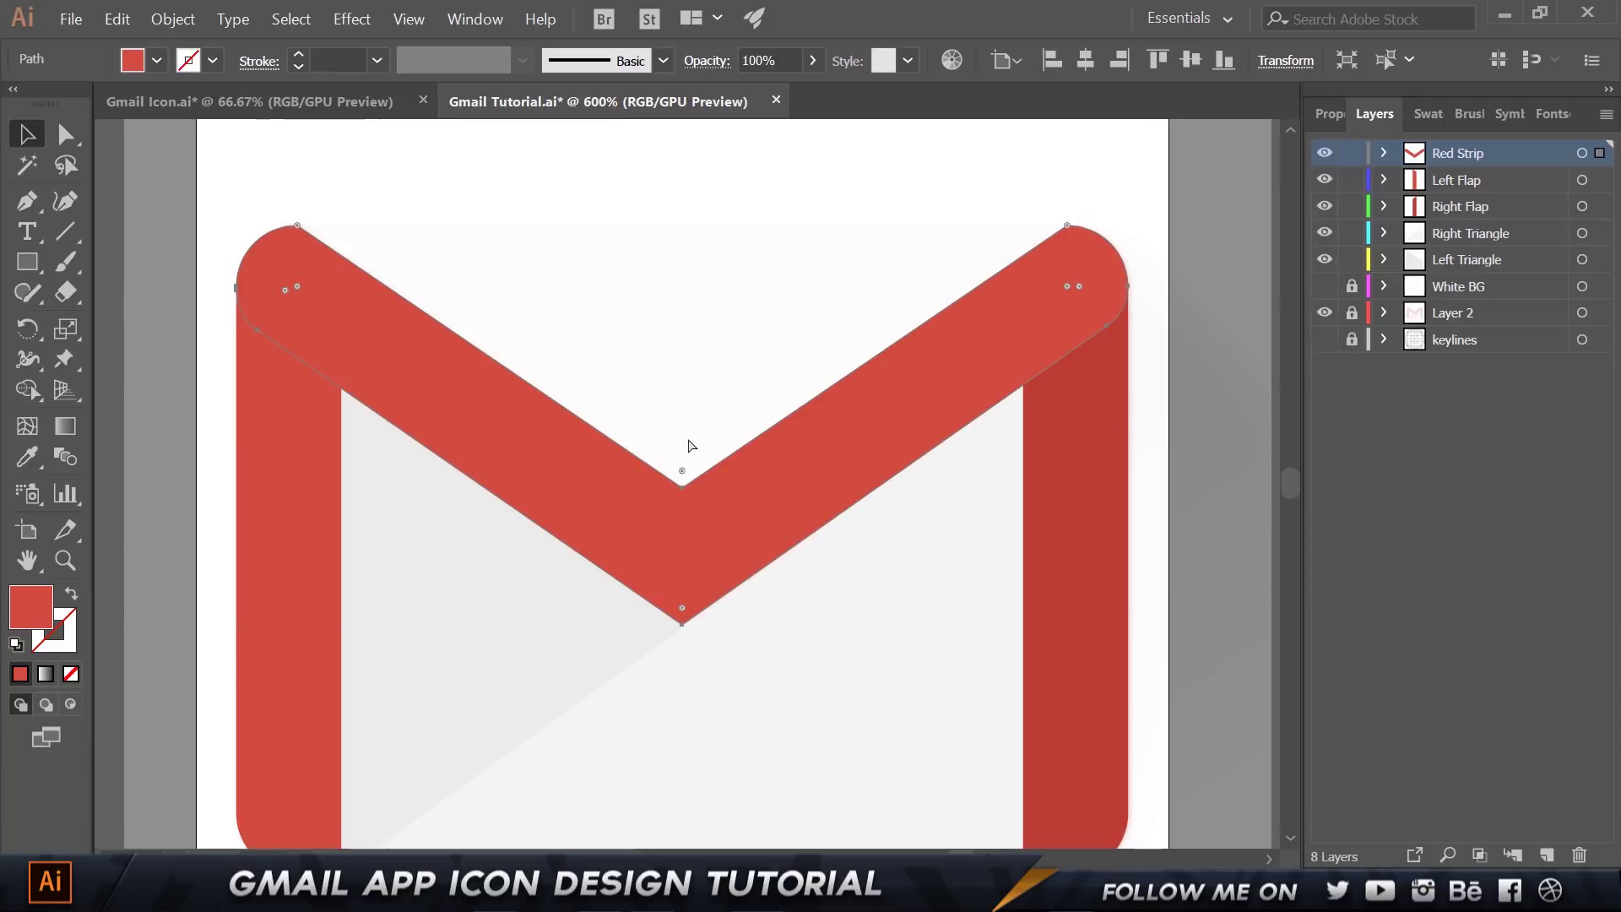
pyautogui.press('v')
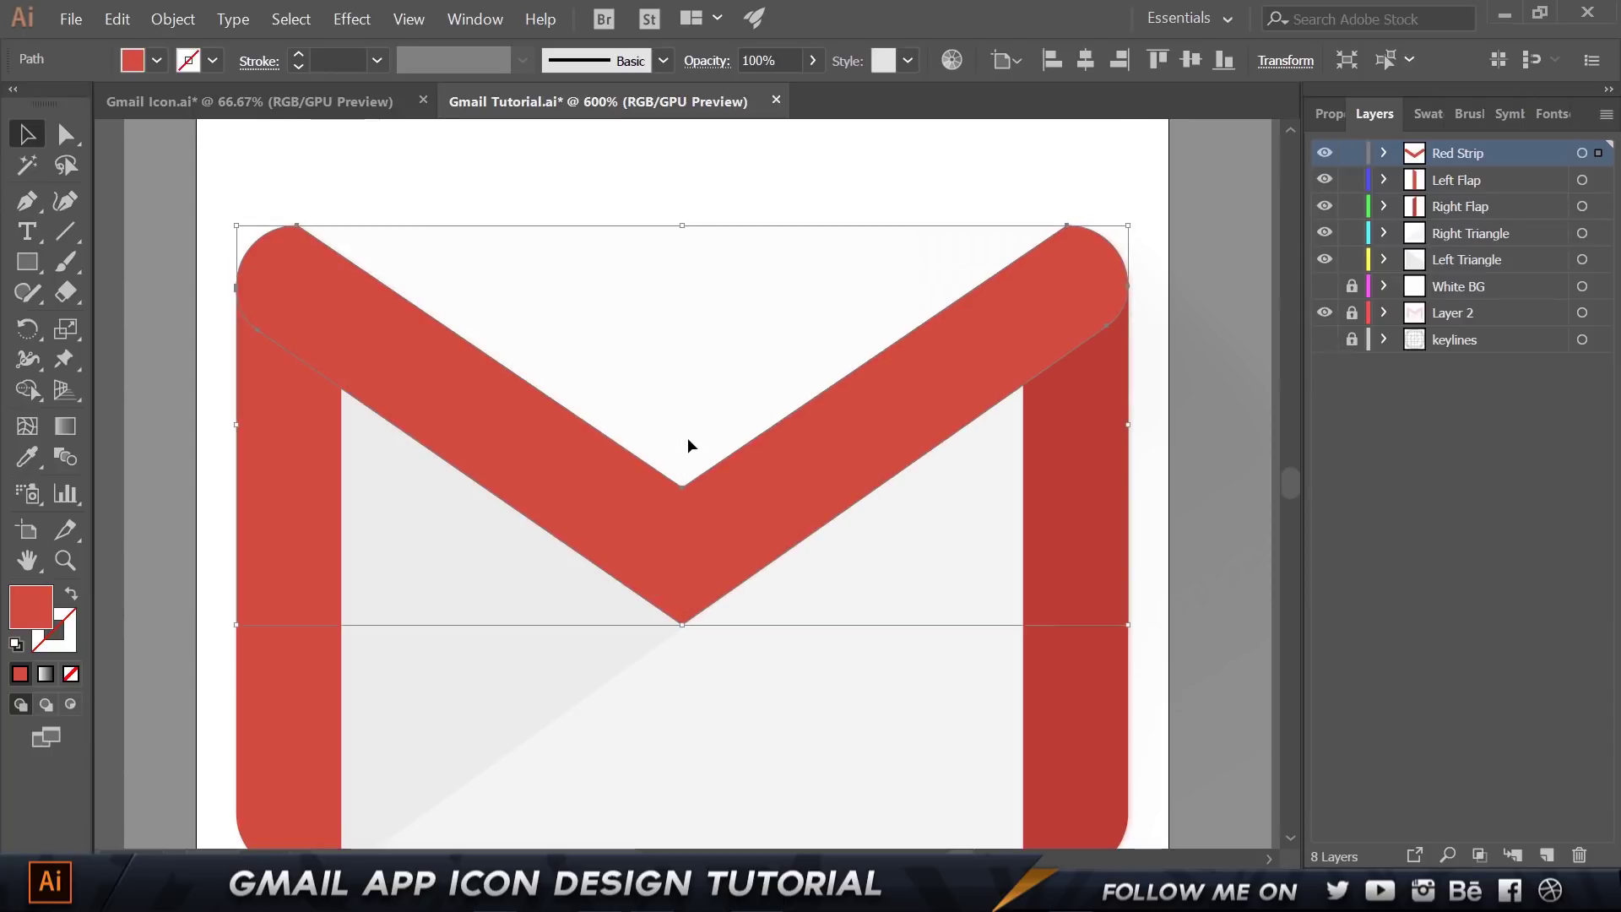
# Try dragging copies of the red strip upward, and undo the duplication.
pyautogui.click(672, 402)
pyautogui.moveTo(691, 498)
pyautogui.mouseDown()
pyautogui.moveTo(689, 417)
pyautogui.moveTo(690, 498)
pyautogui.mouseUp()
pyautogui.press('a')
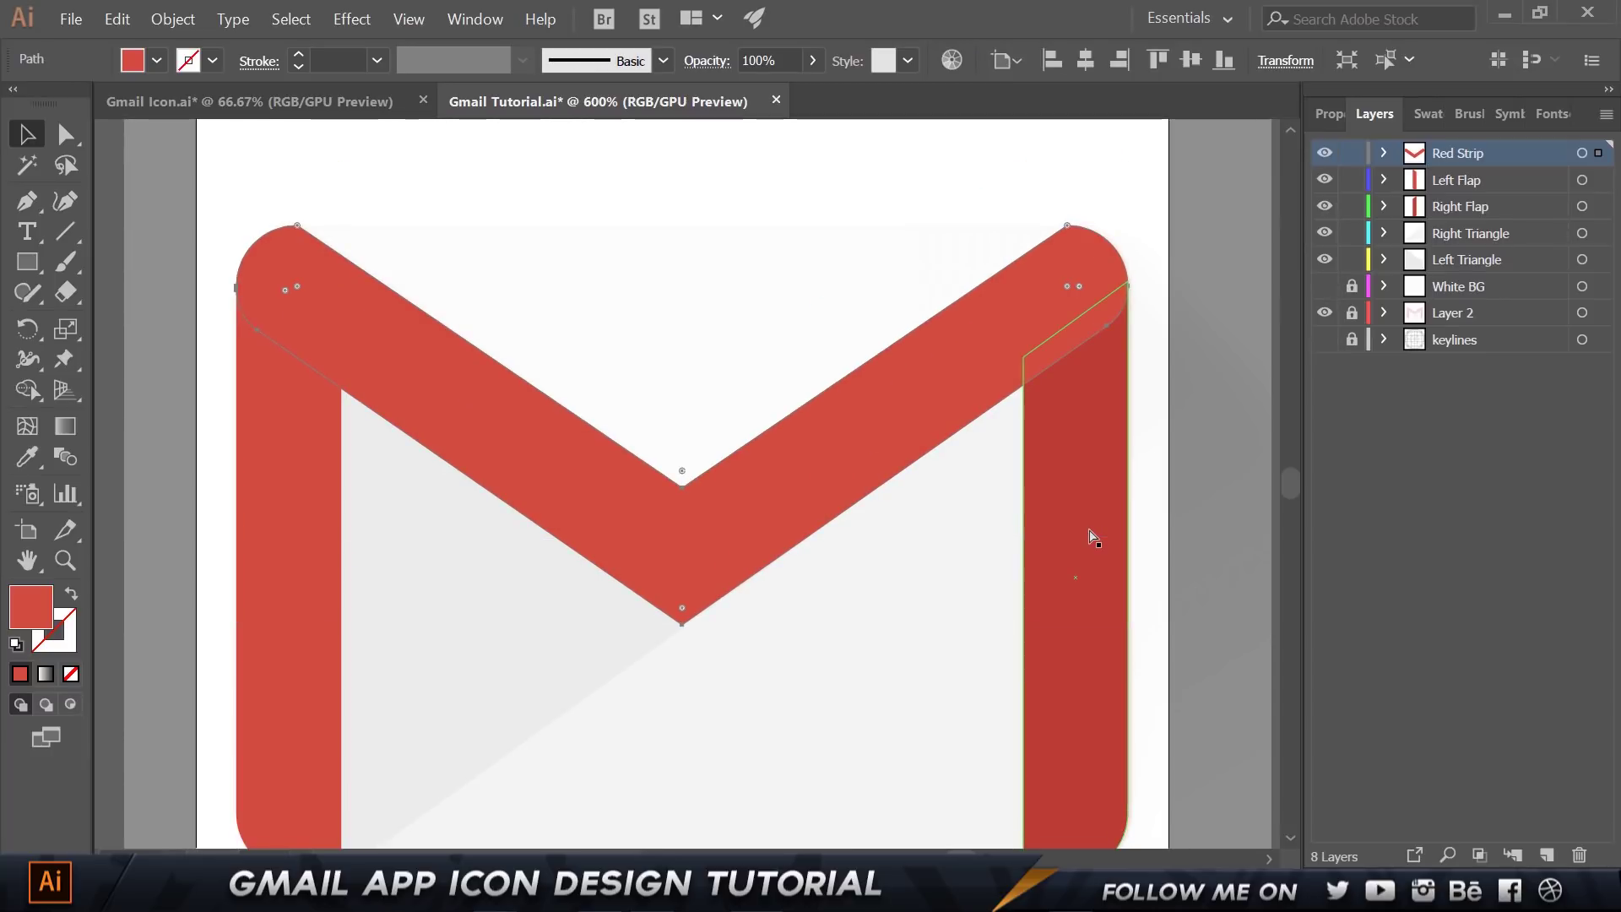
pyautogui.press('v')
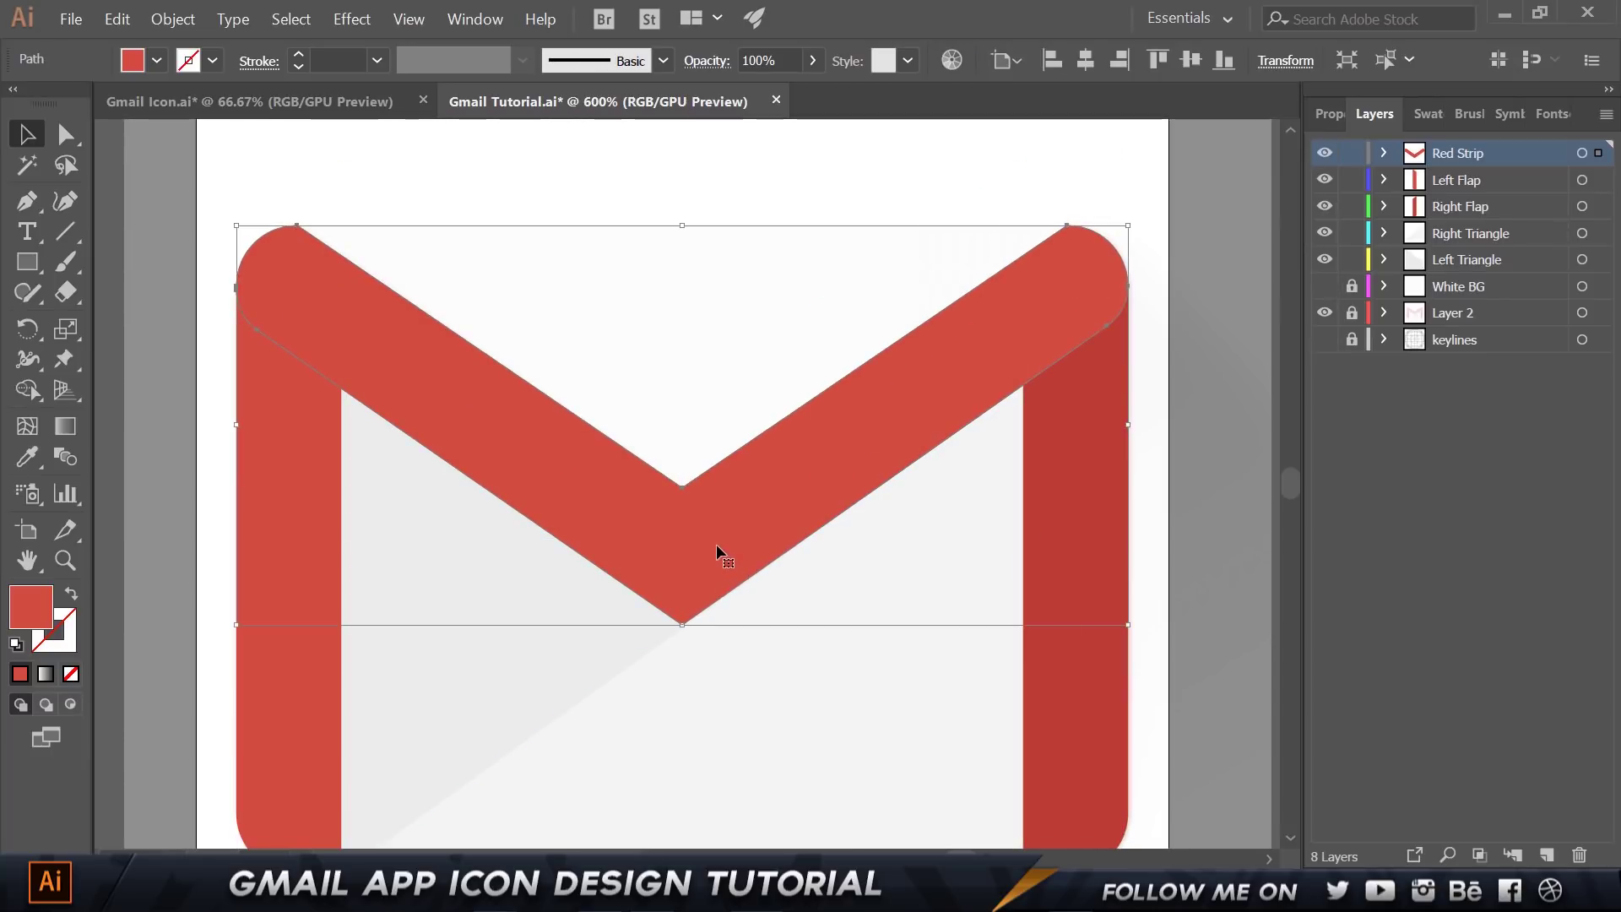
pyautogui.moveTo(716, 544); pyautogui.dragTo(695, 473)
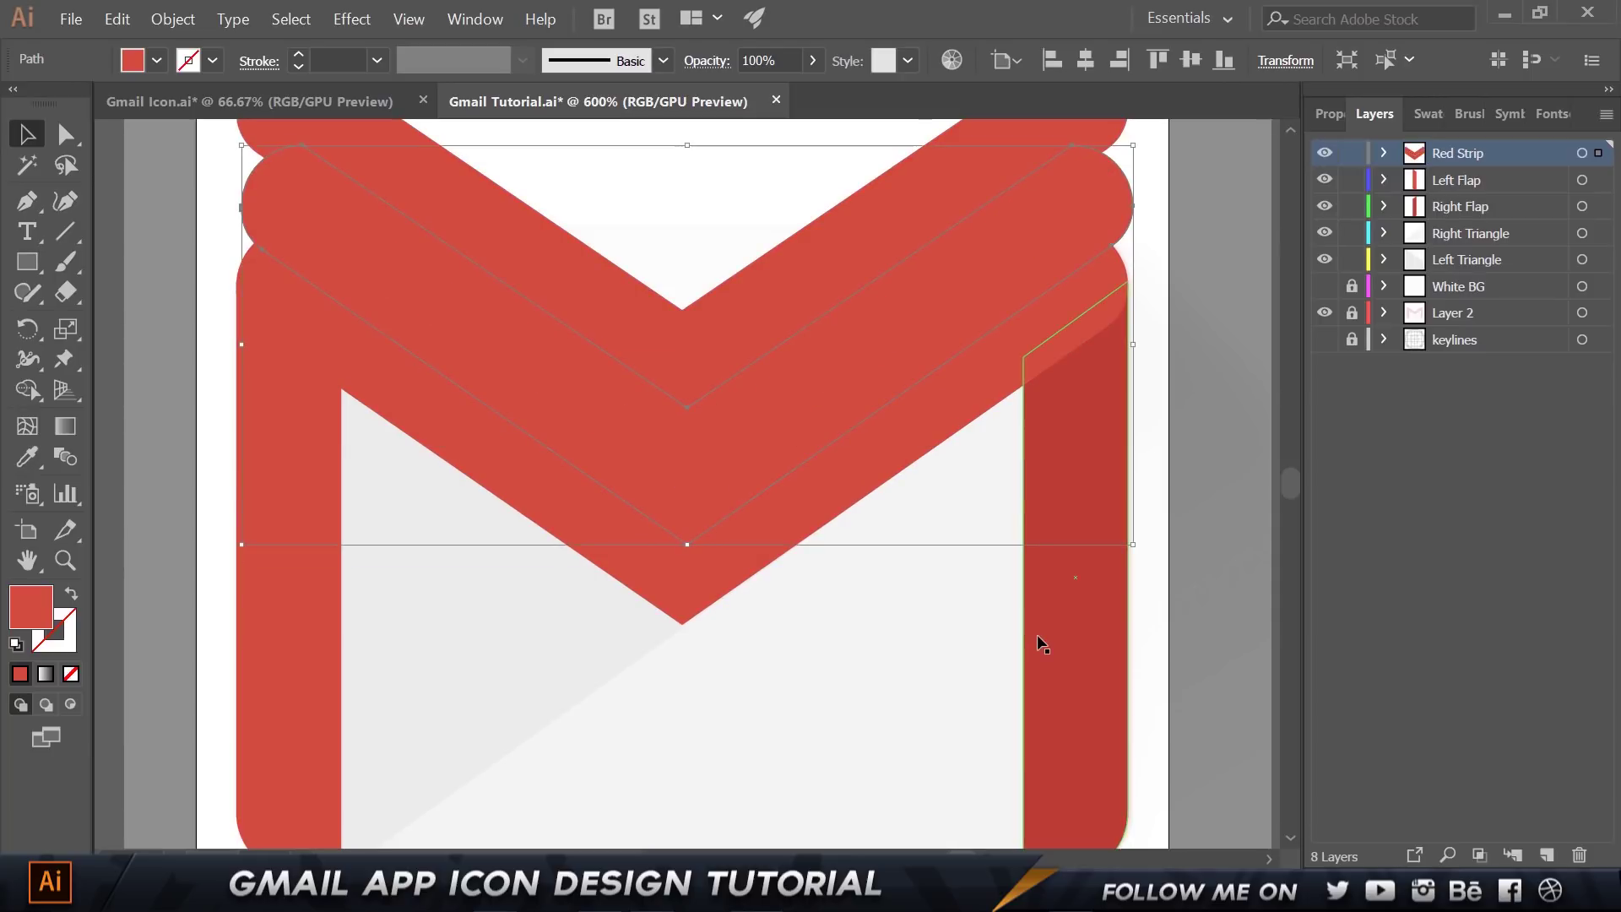
pyautogui.hotkey('ctrl', 'z')
pyautogui.hotkey('ctrl', 'z')
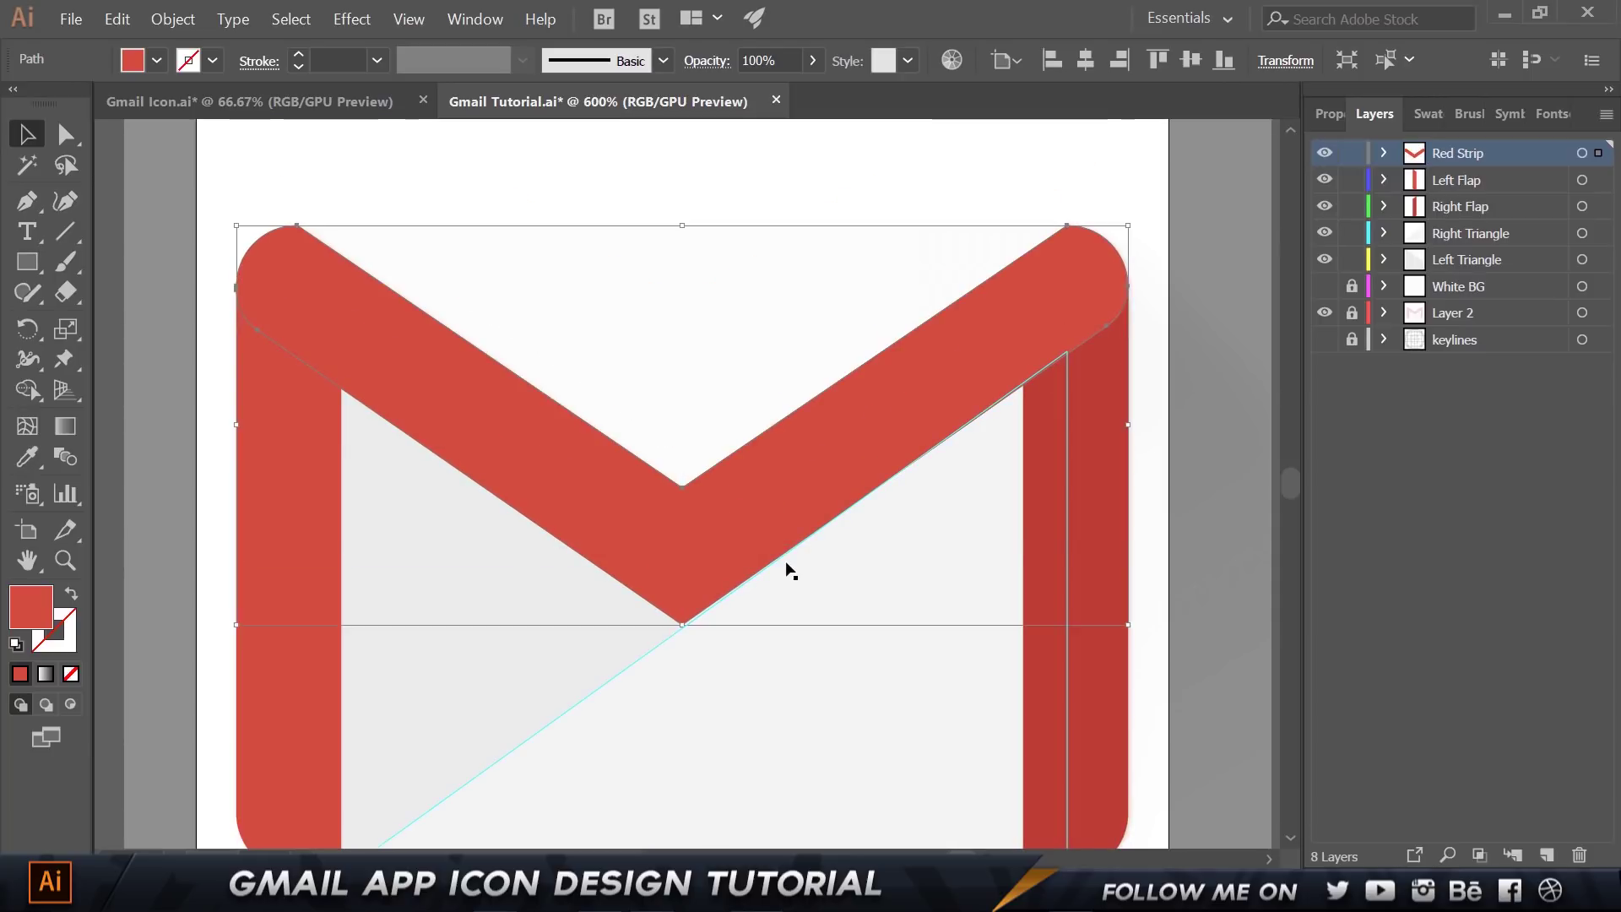
# Duplicate the red strip in place and nudge the copy upward by one small increment.
pyautogui.click(1218, 236)
pyautogui.click(670, 551)
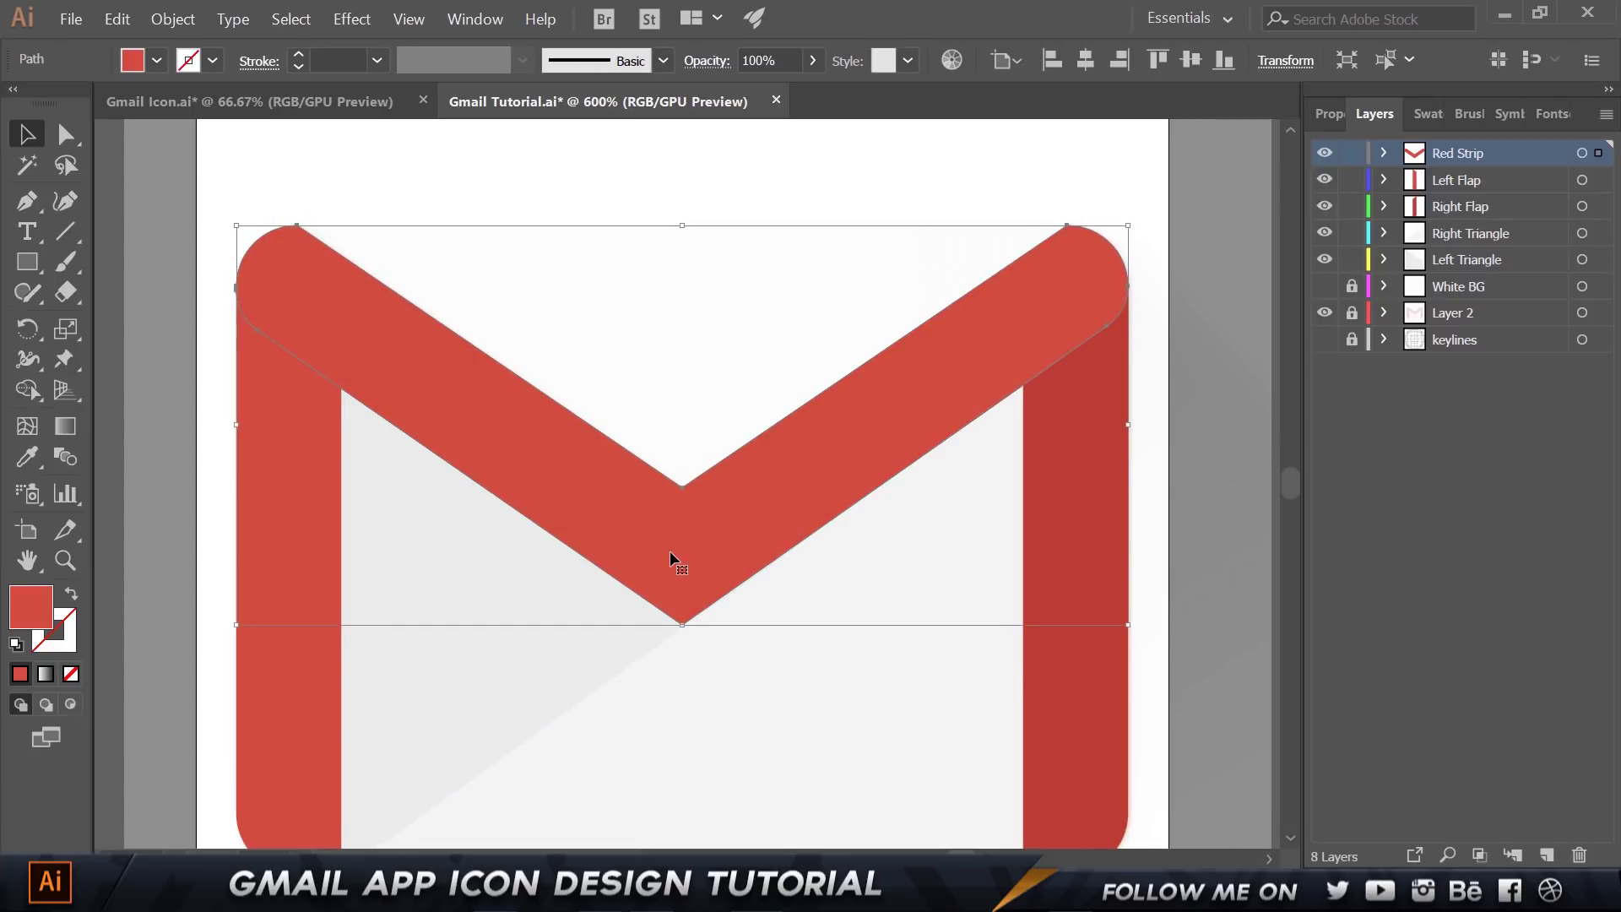
pyautogui.scroll(1, 670, 551)
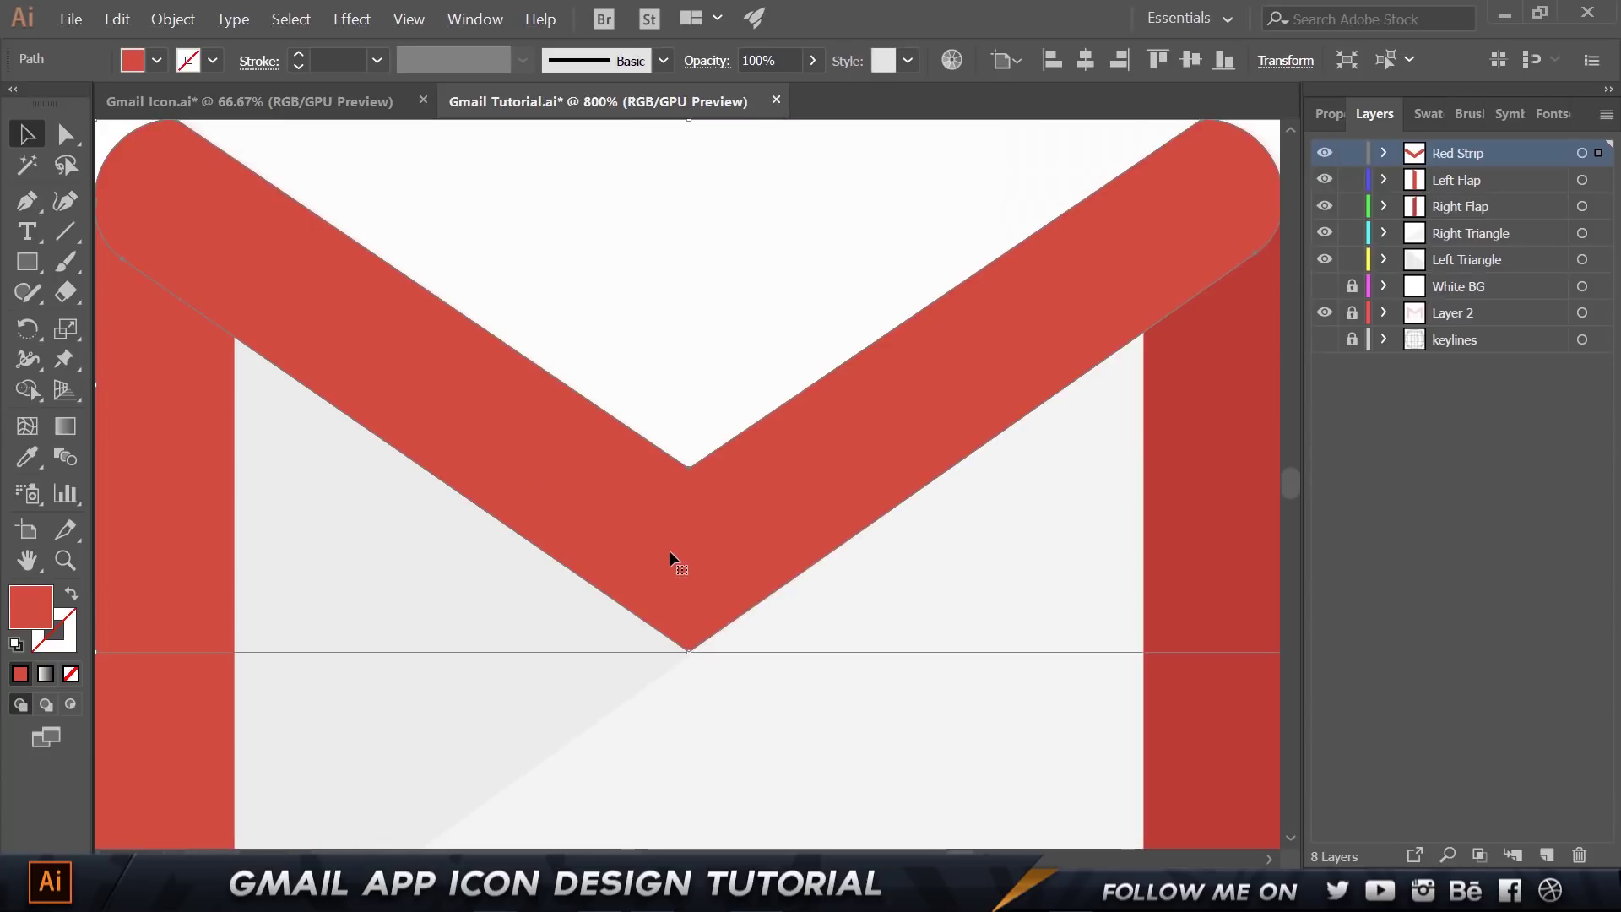
pyautogui.press('Up')
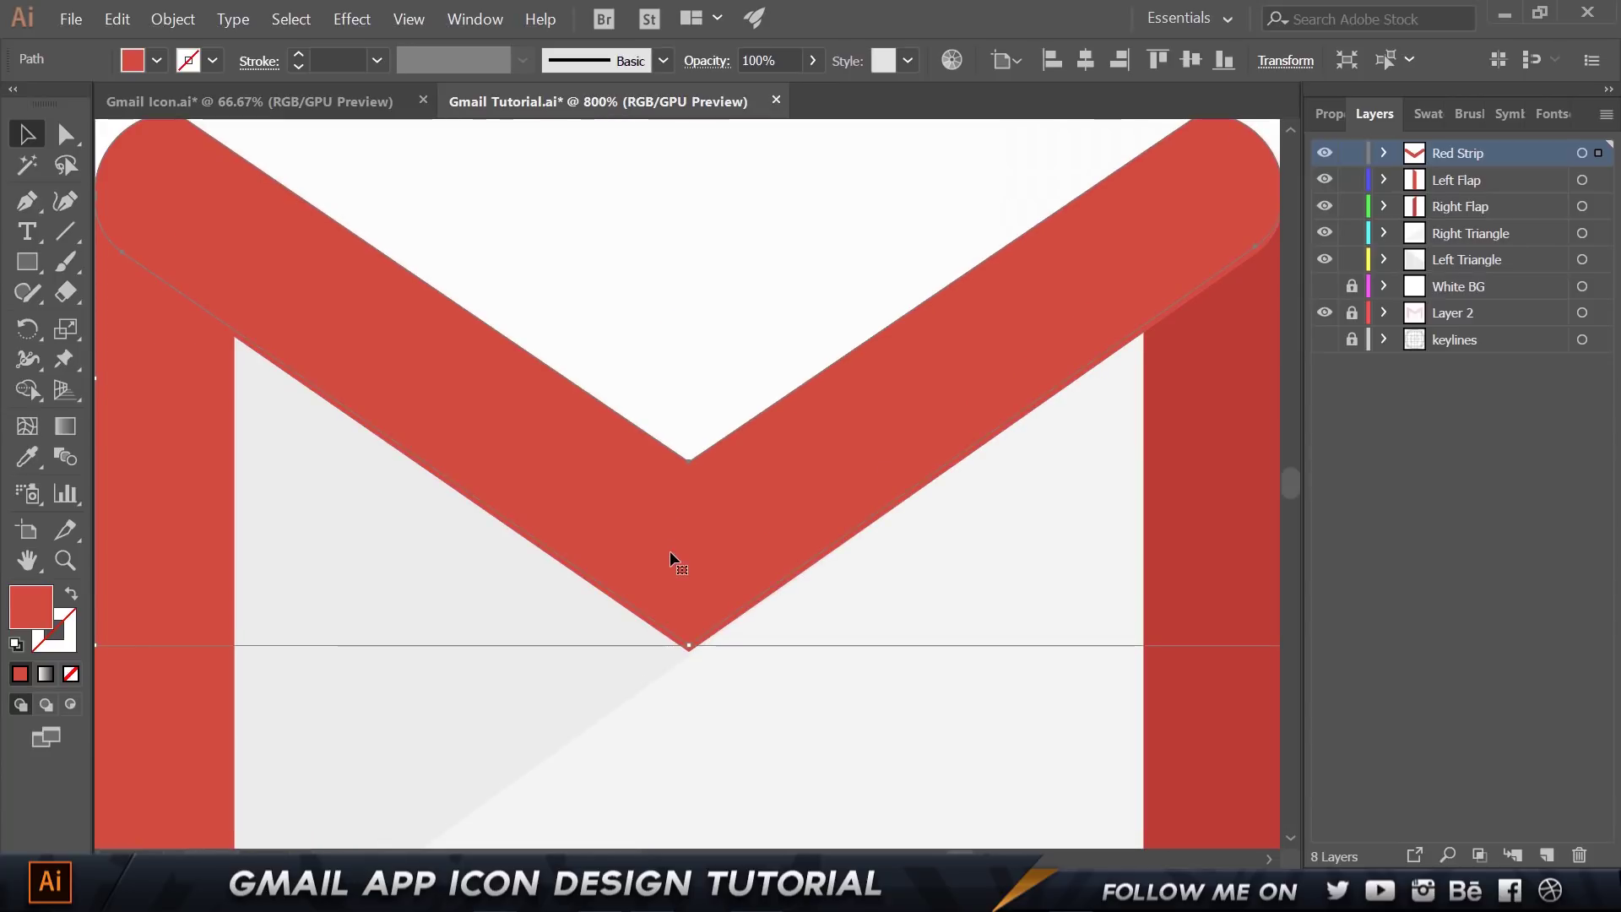
pyautogui.press('Up')
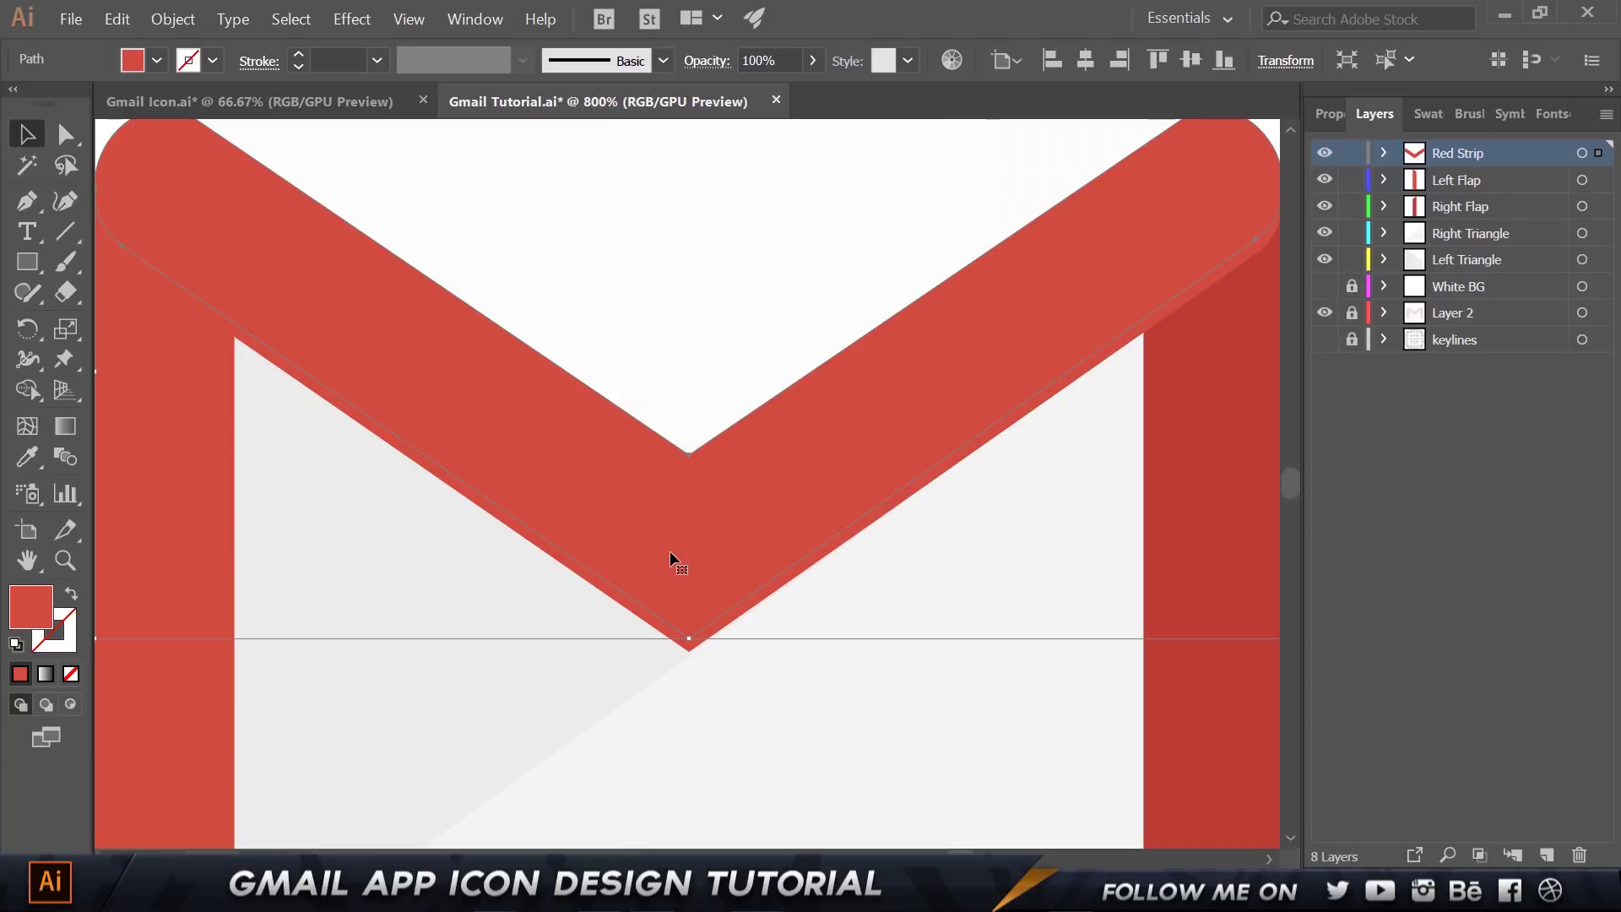
pyautogui.press('Down')
# Select two offset copies of the red strip and apply Pathfinder Minus Front to cut a thin sliver along the strip's lower edge.
pyautogui.scroll(5, 742, 655)
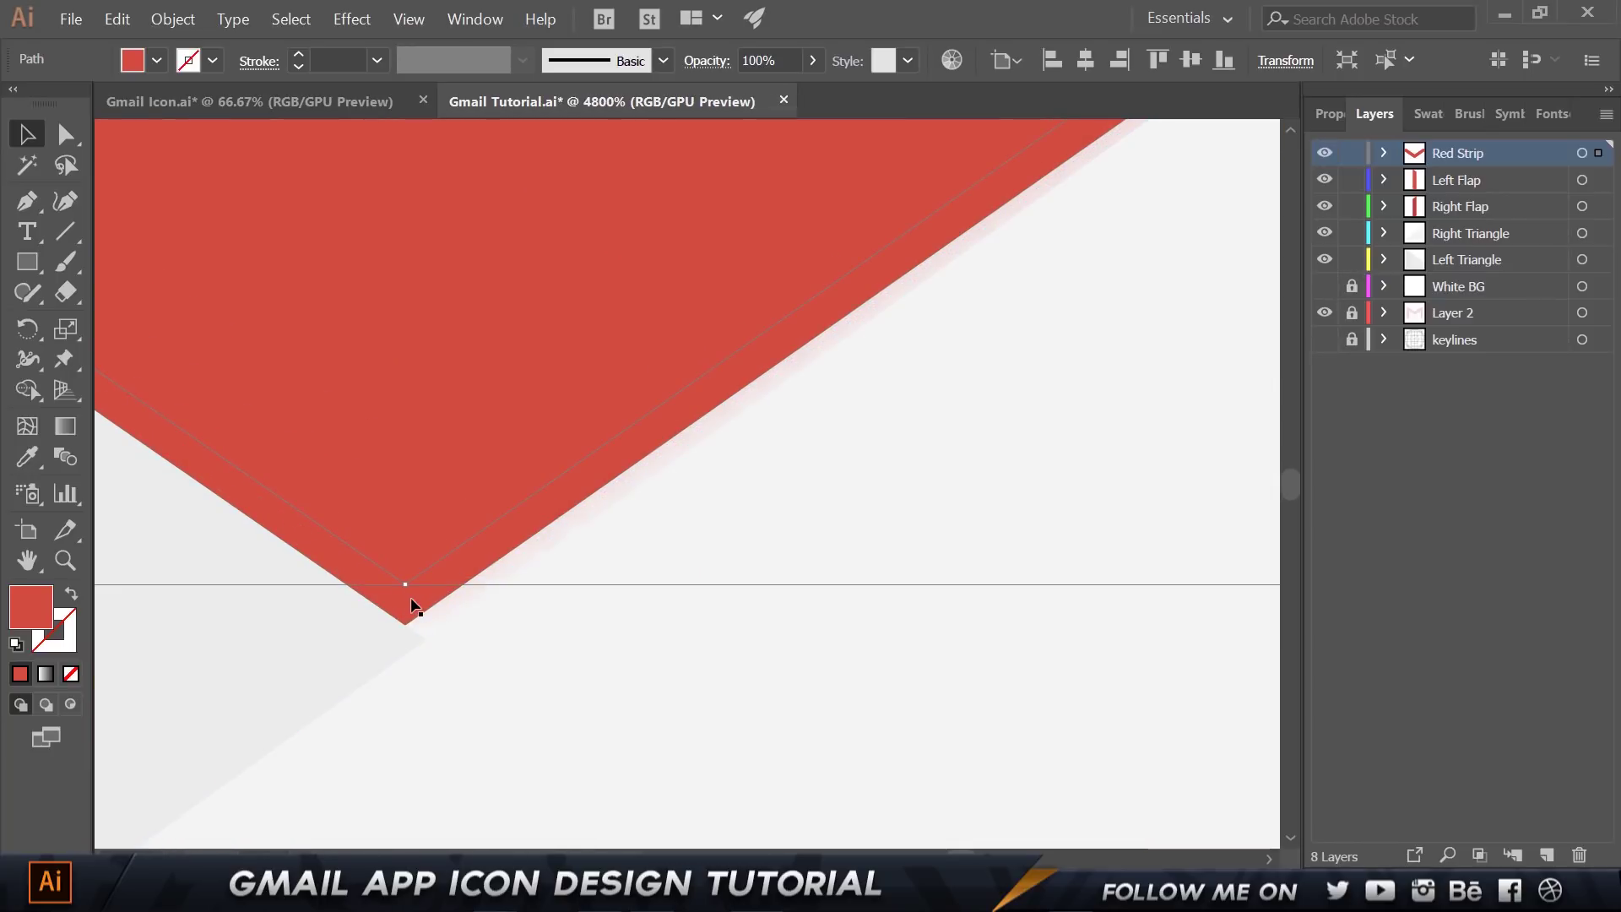
pyautogui.scroll(-6, 410, 596)
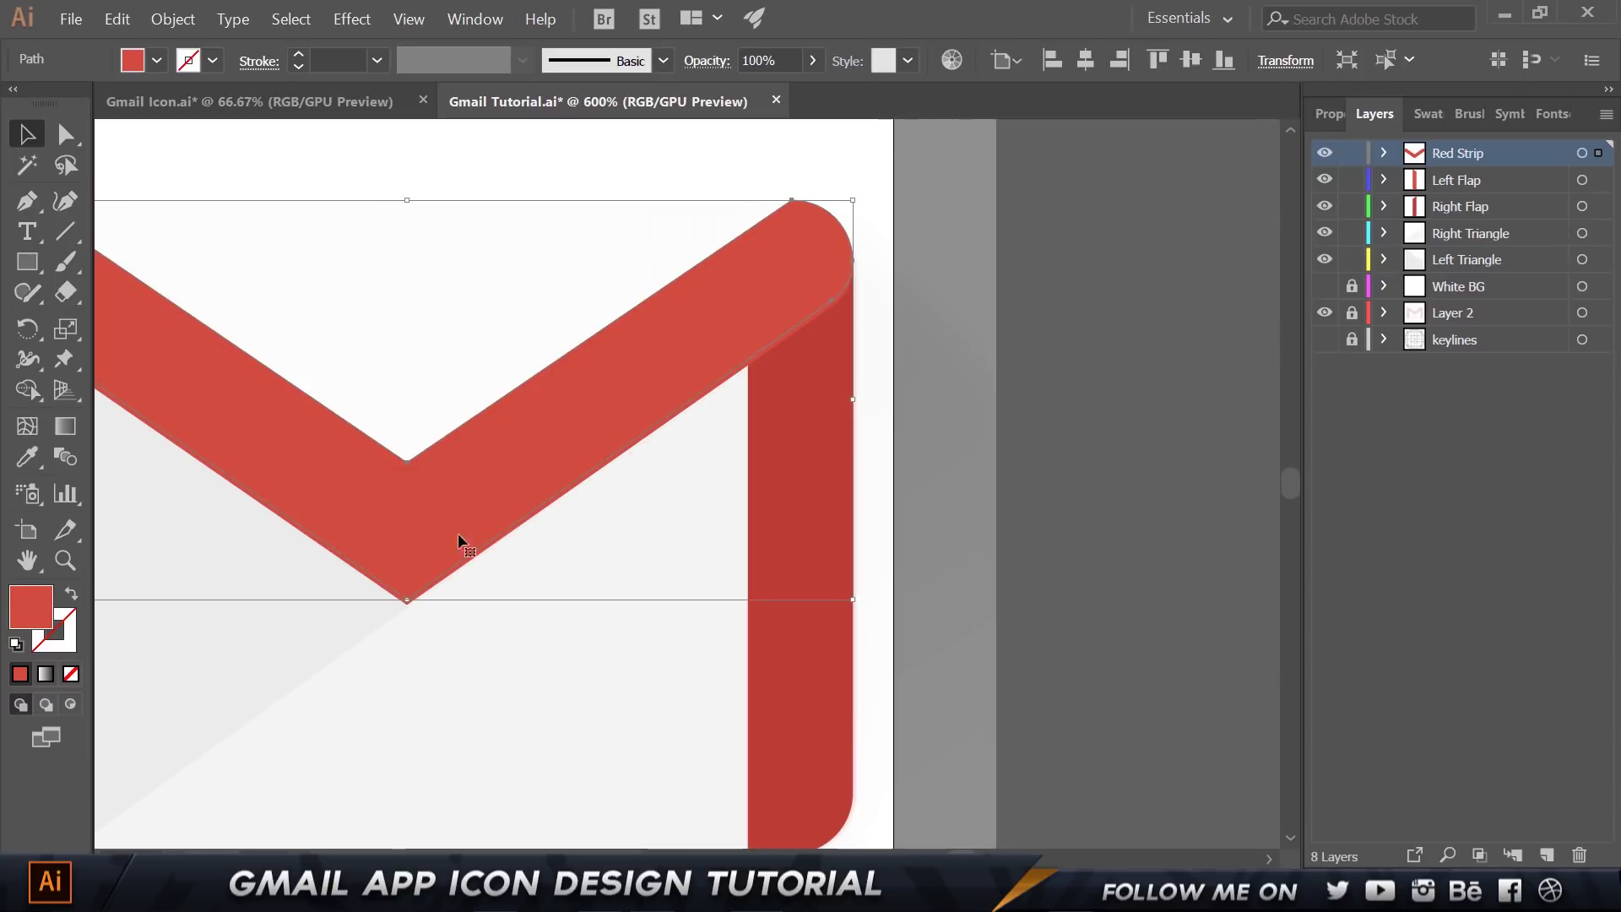
pyautogui.scroll(-1, 457, 534)
pyautogui.scroll(6, 503, 524)
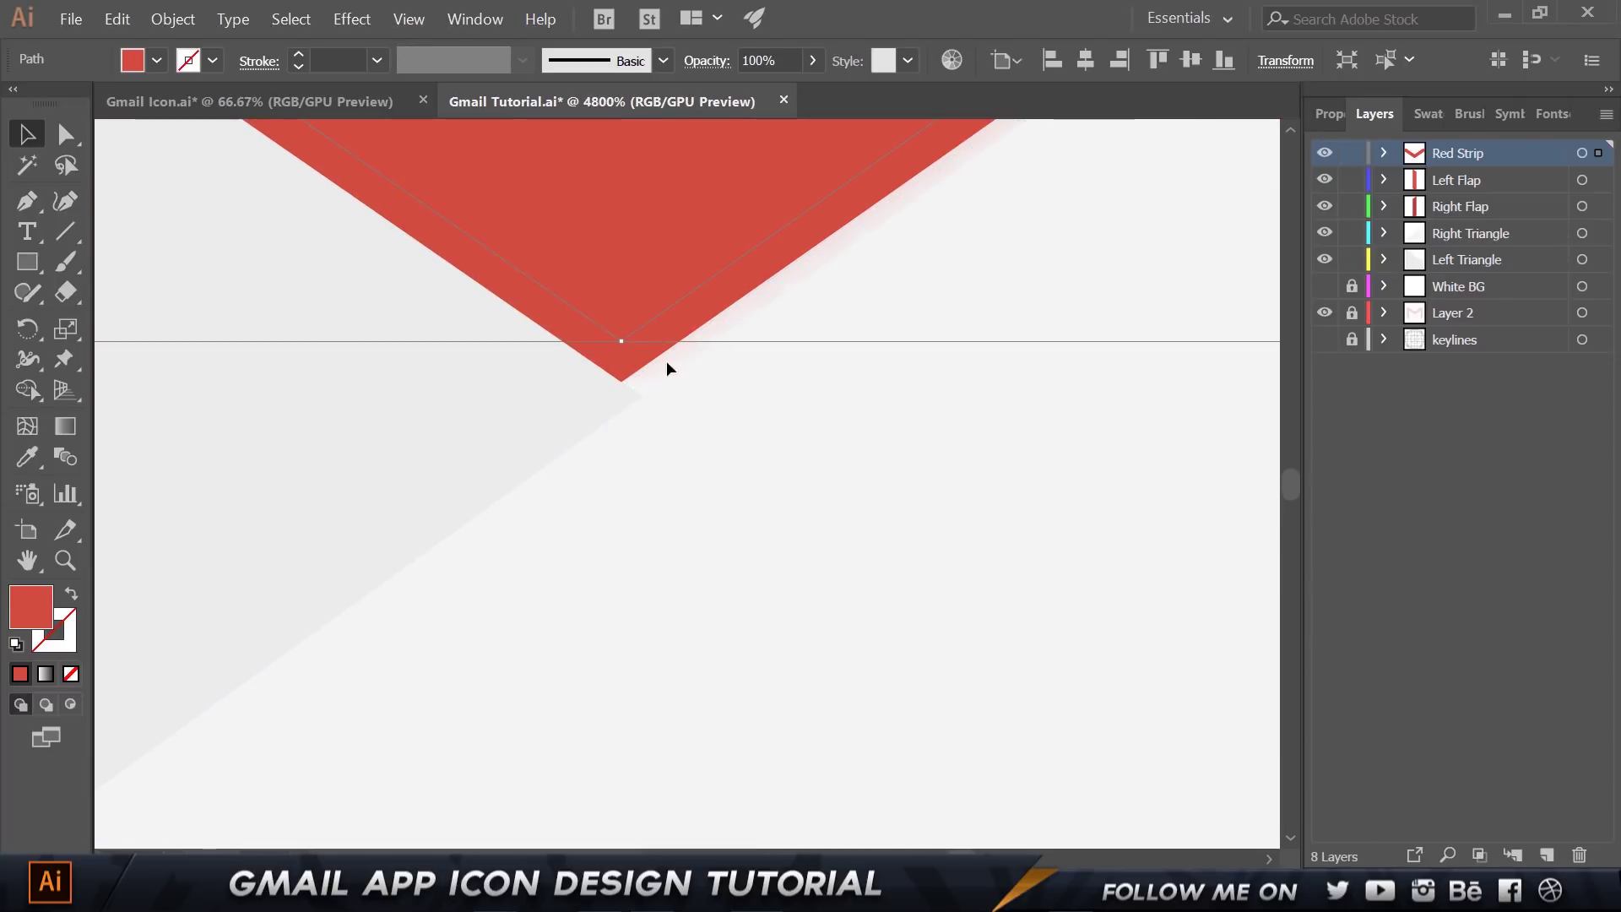
pyautogui.scroll(-8, 695, 313)
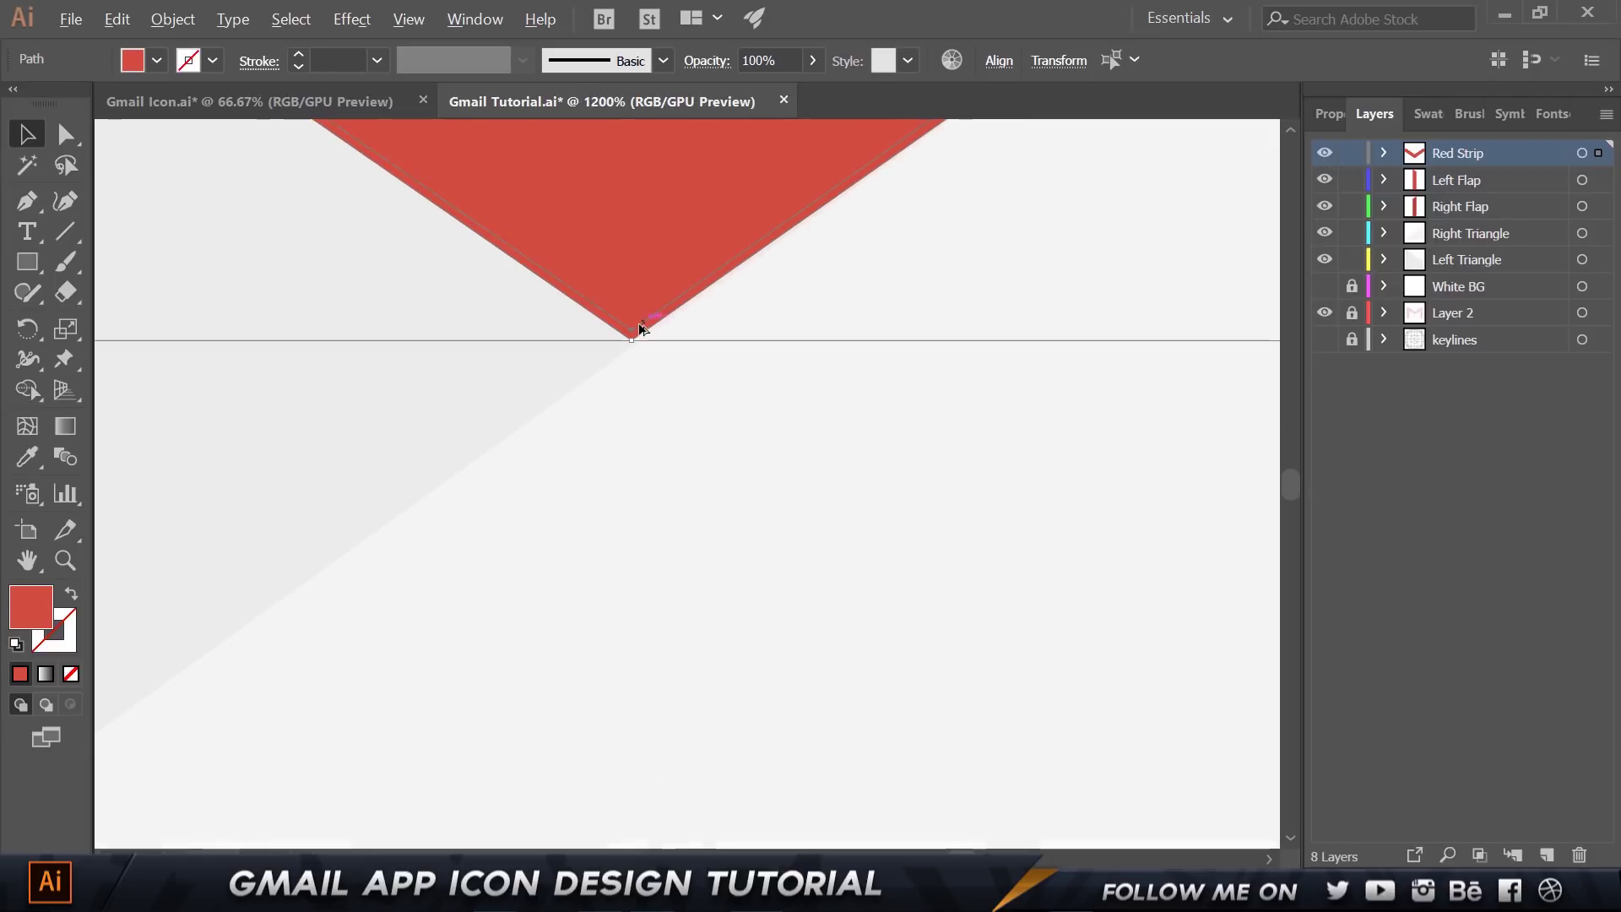
pyautogui.scroll(3, 626, 434)
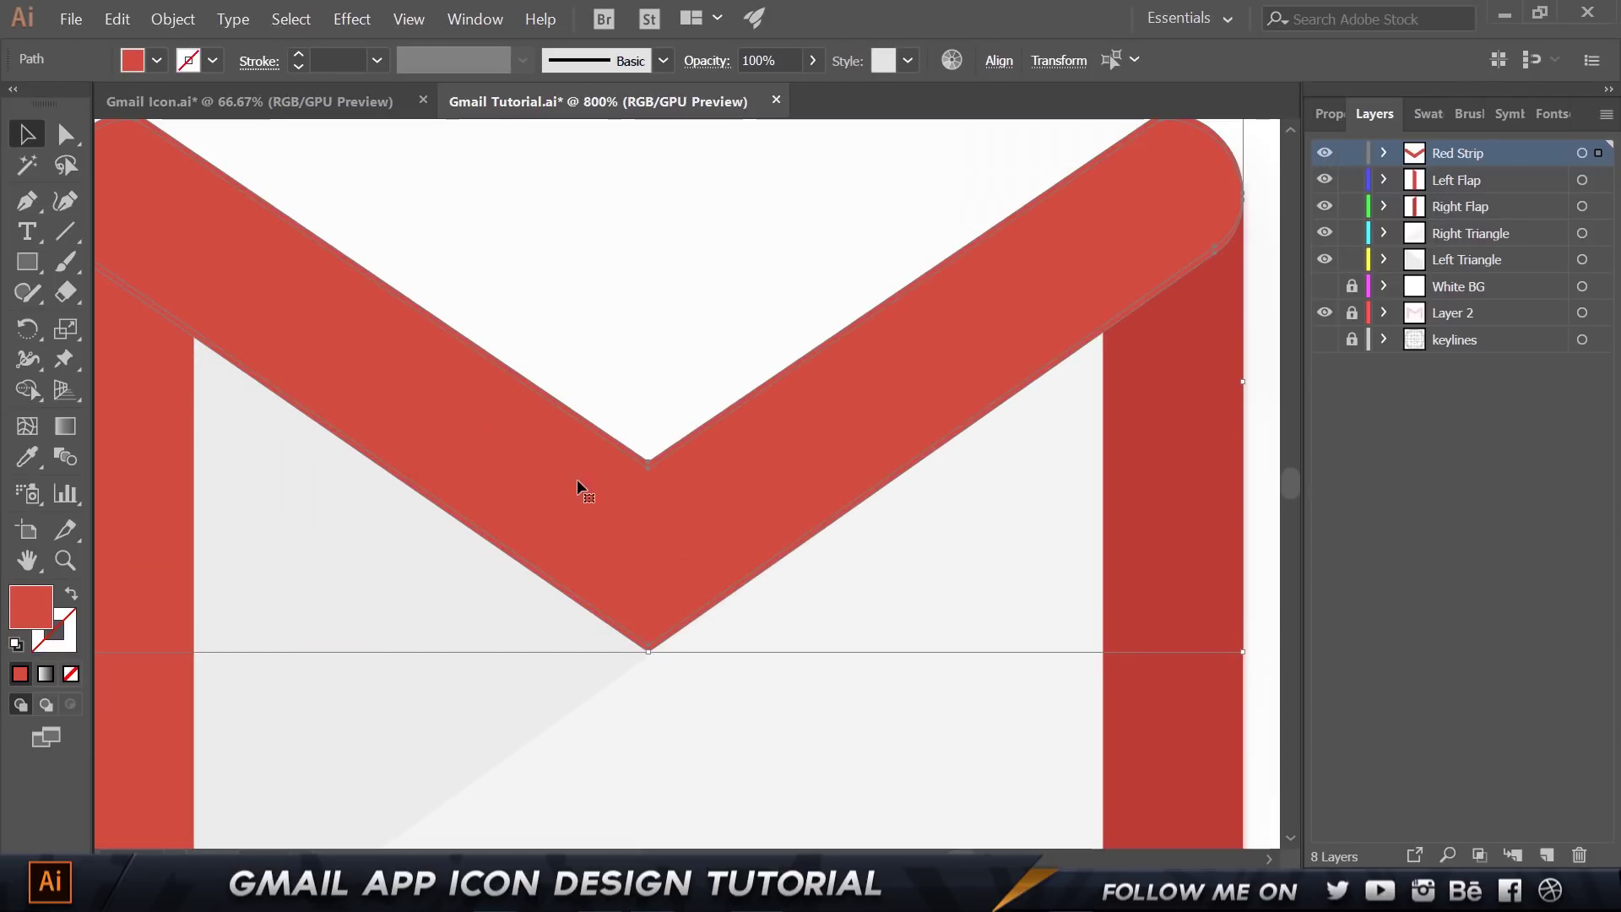
pyautogui.scroll(4, 135, 320)
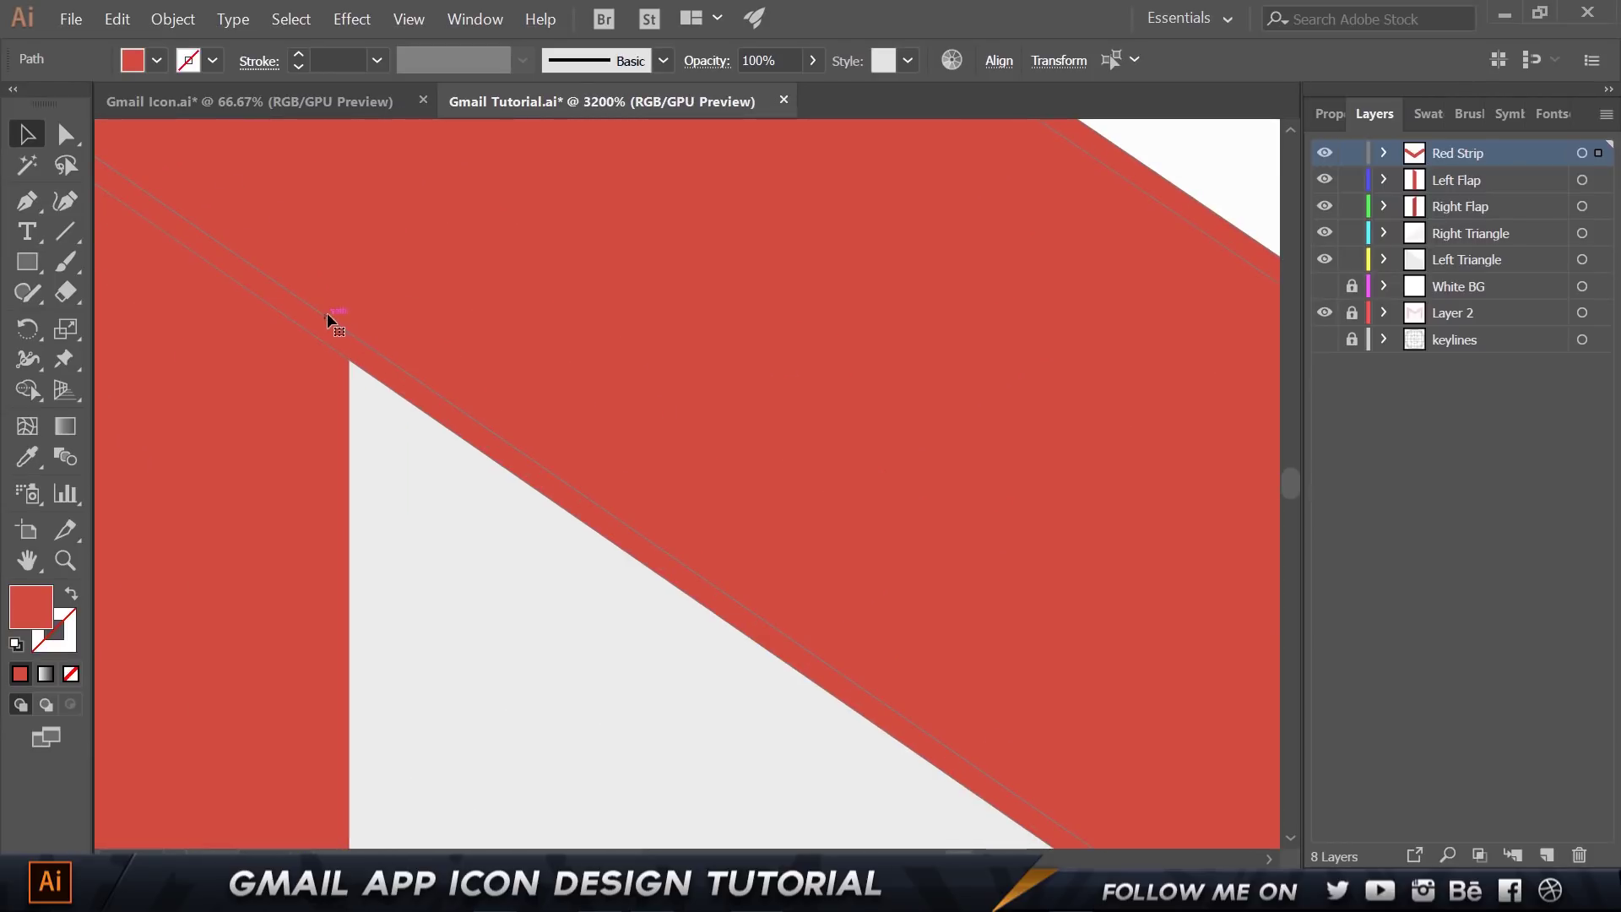
pyautogui.hscroll(-3, 779, 424)
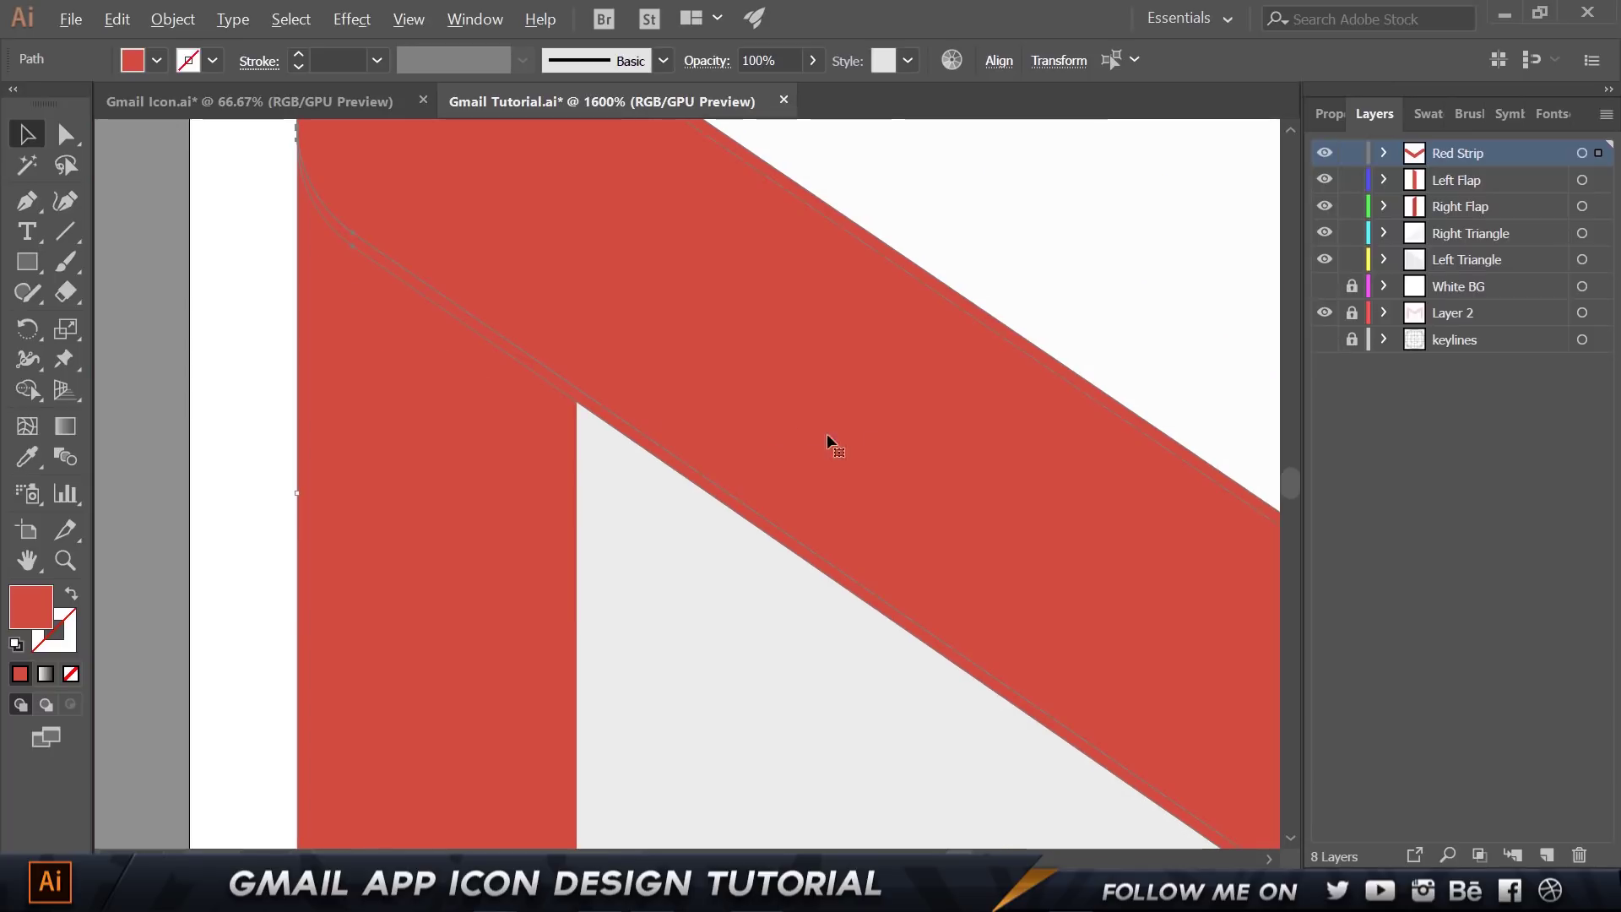
pyautogui.scroll(-2, 253, 322)
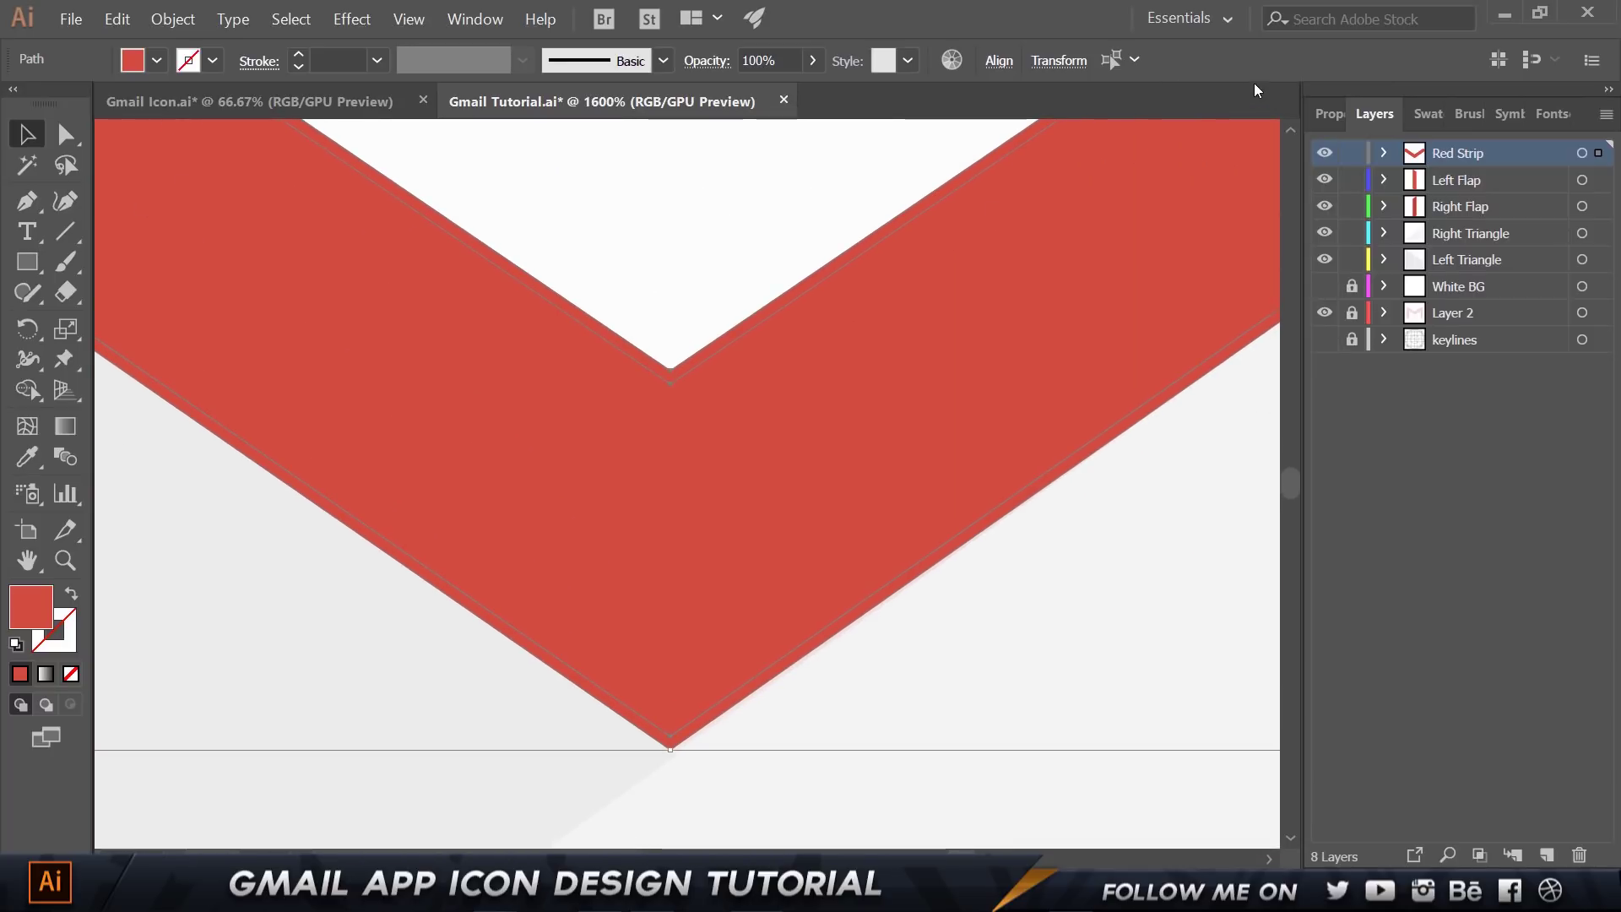
pyautogui.click(475, 19)
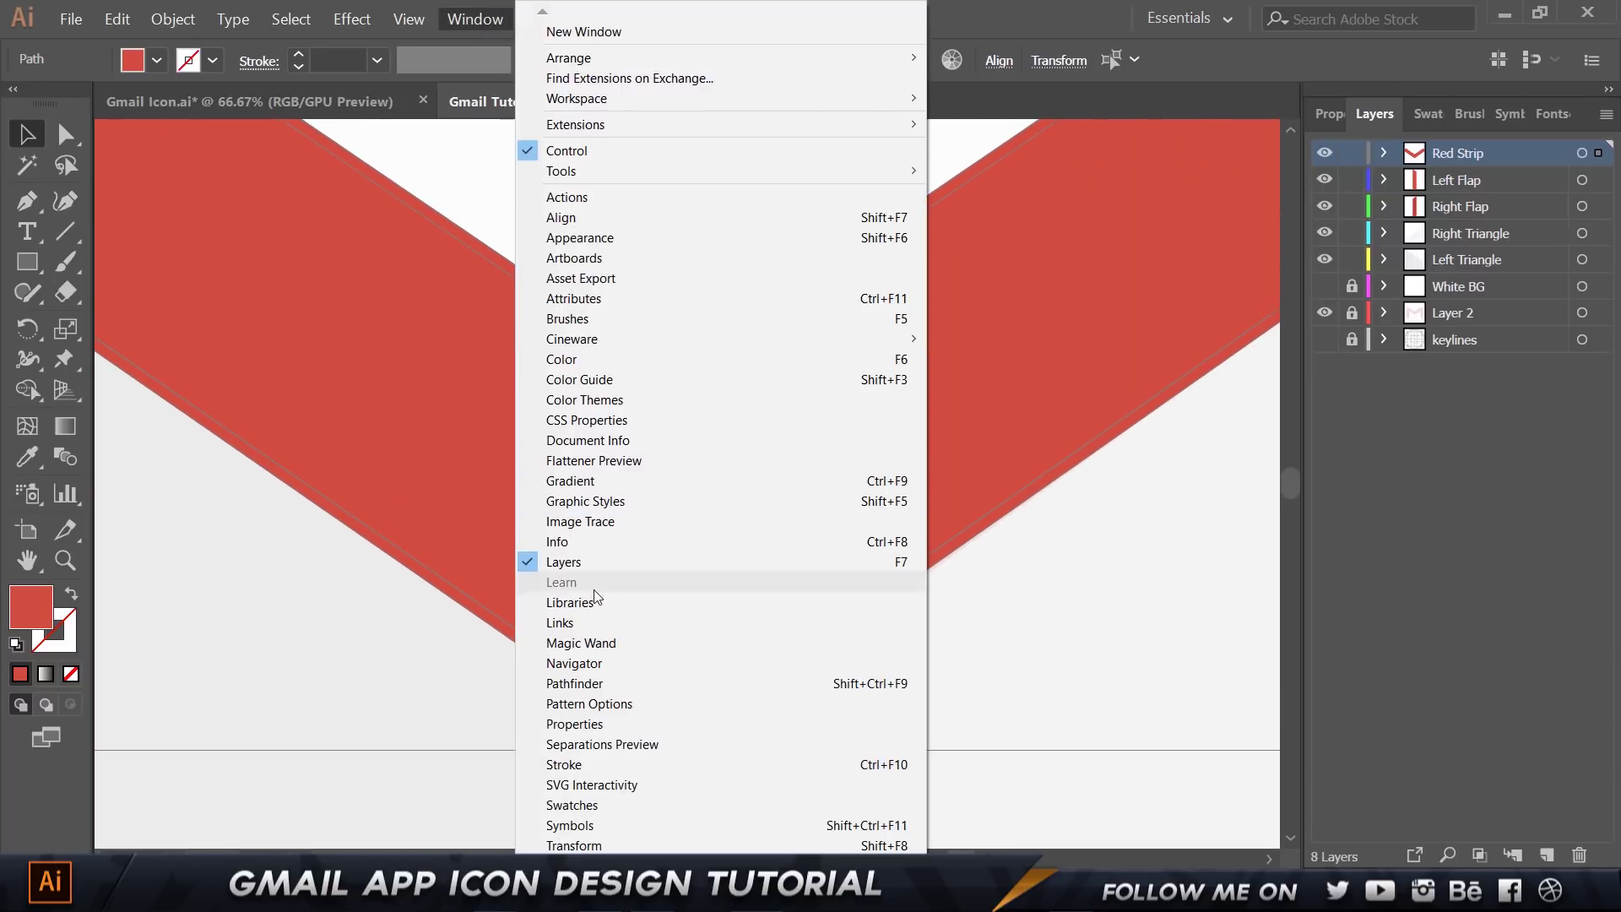
pyautogui.click(590, 683)
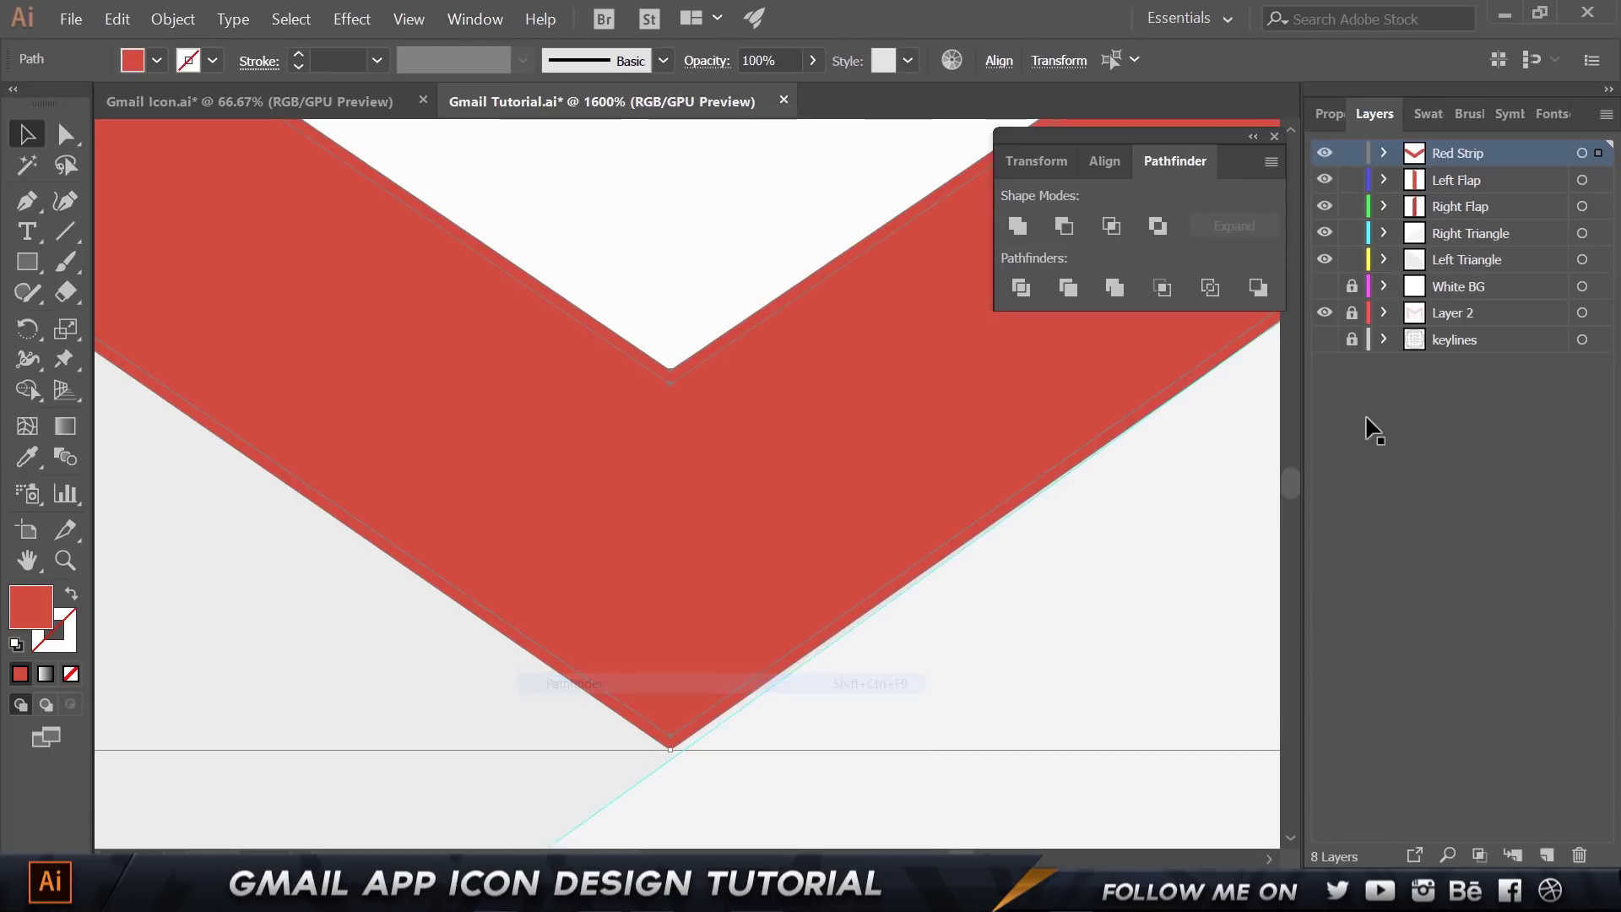
pyautogui.click(1066, 228)
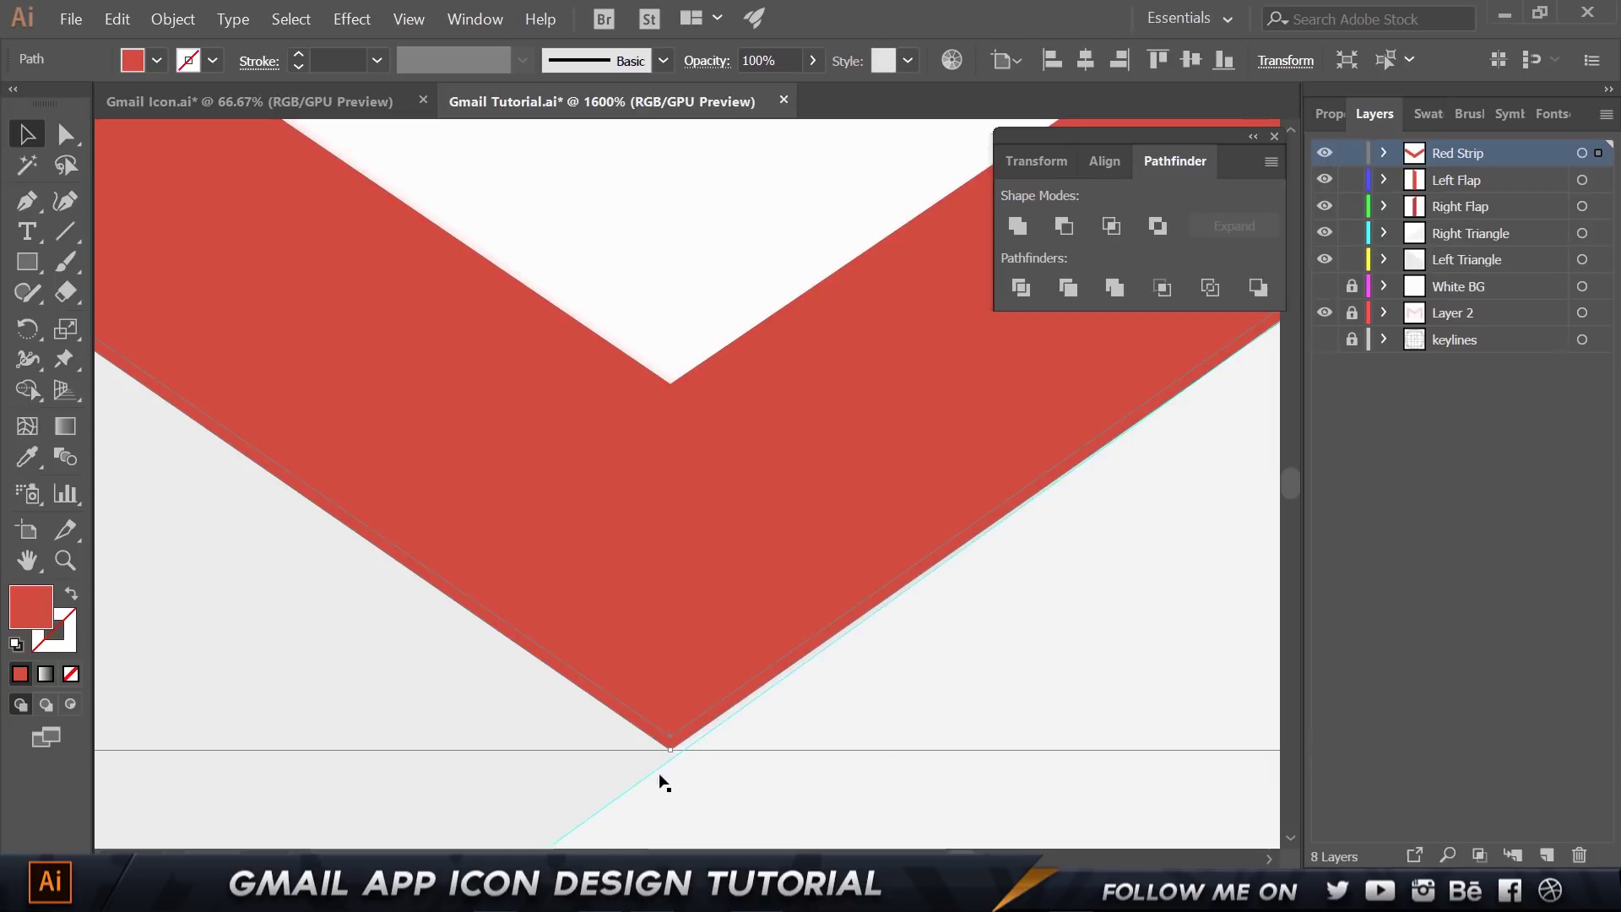
# Try moving the thin sliver up away from the red strip to inspect its shape, and undo the move.
pyautogui.scroll(4, 664, 737)
pyautogui.scroll(-8, 691, 772)
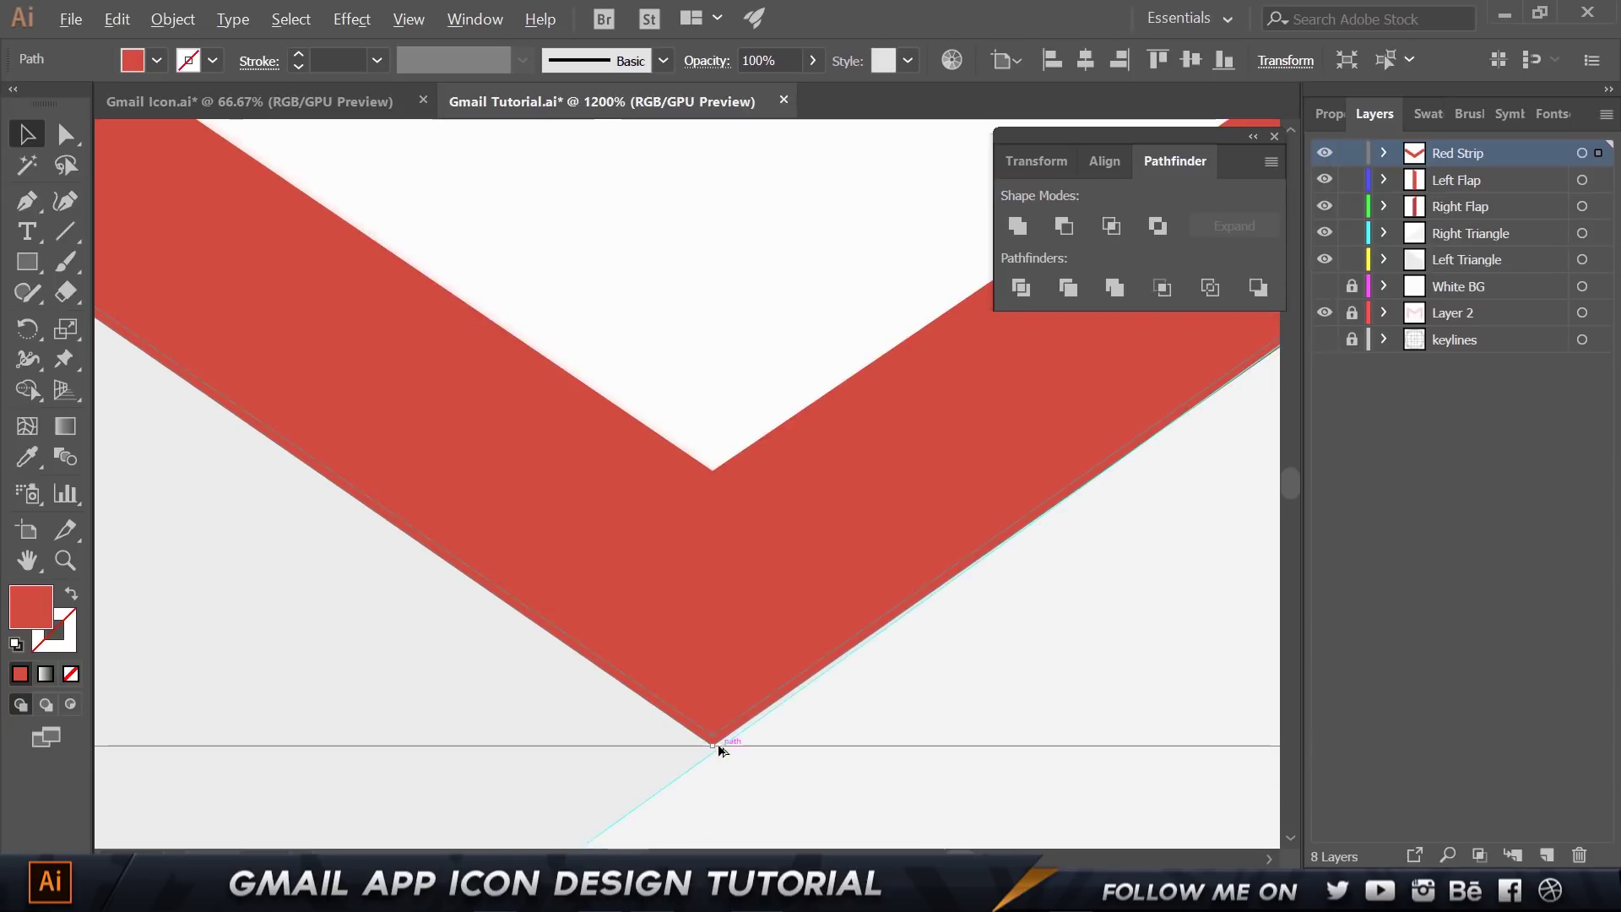
pyautogui.scroll(3, 722, 743)
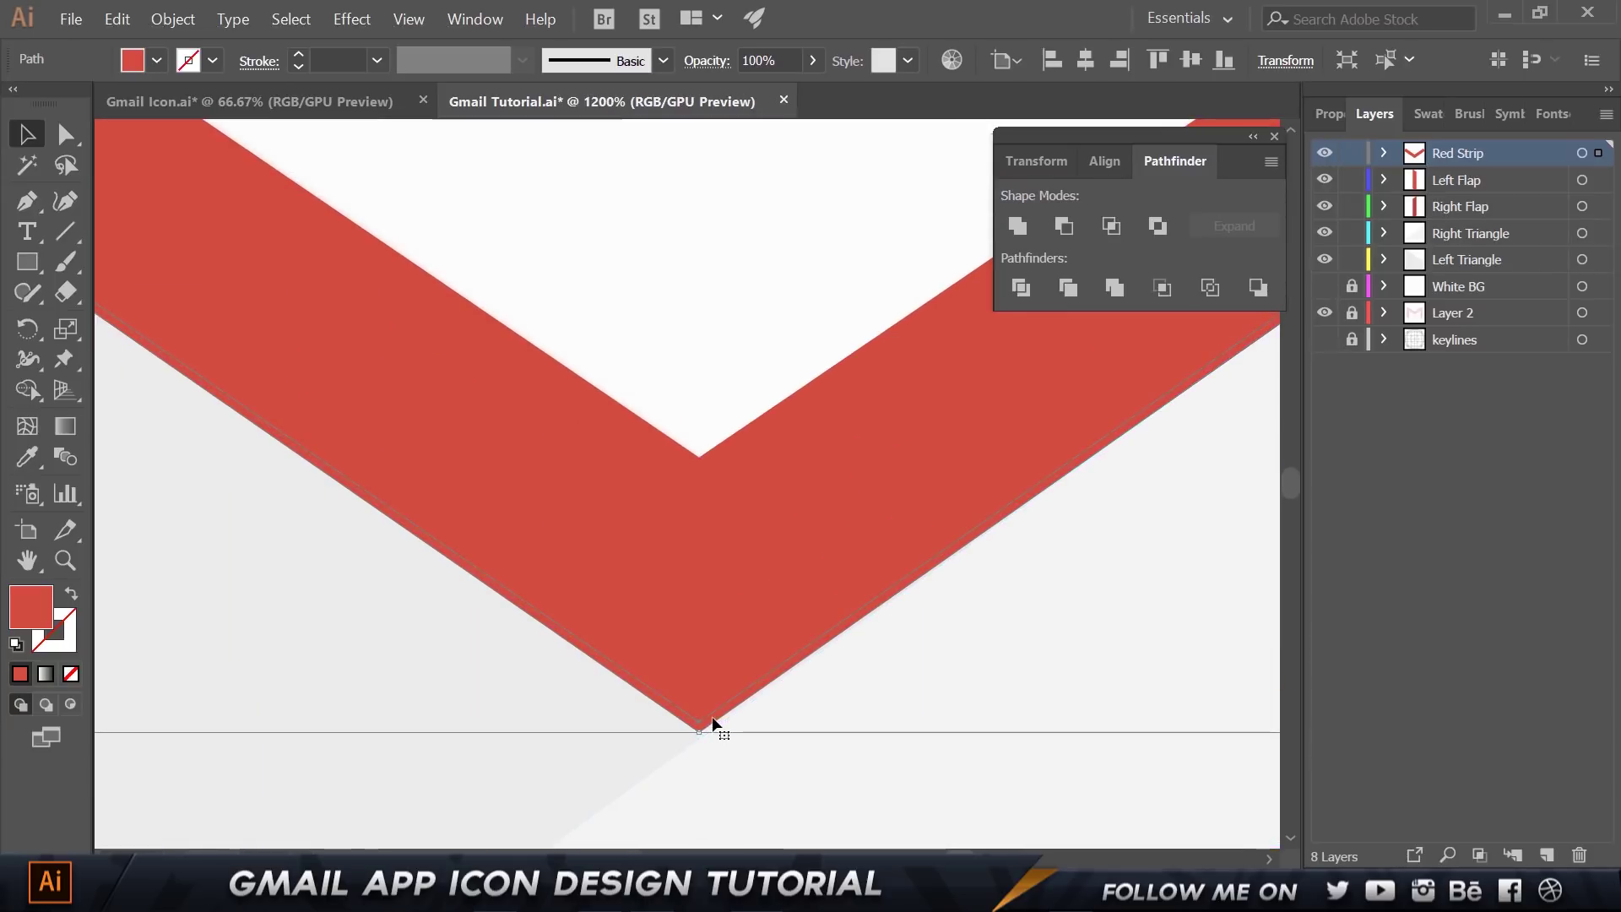
pyautogui.moveTo(712, 724); pyautogui.dragTo(609, 456)
pyautogui.scroll(-3, 727, 382)
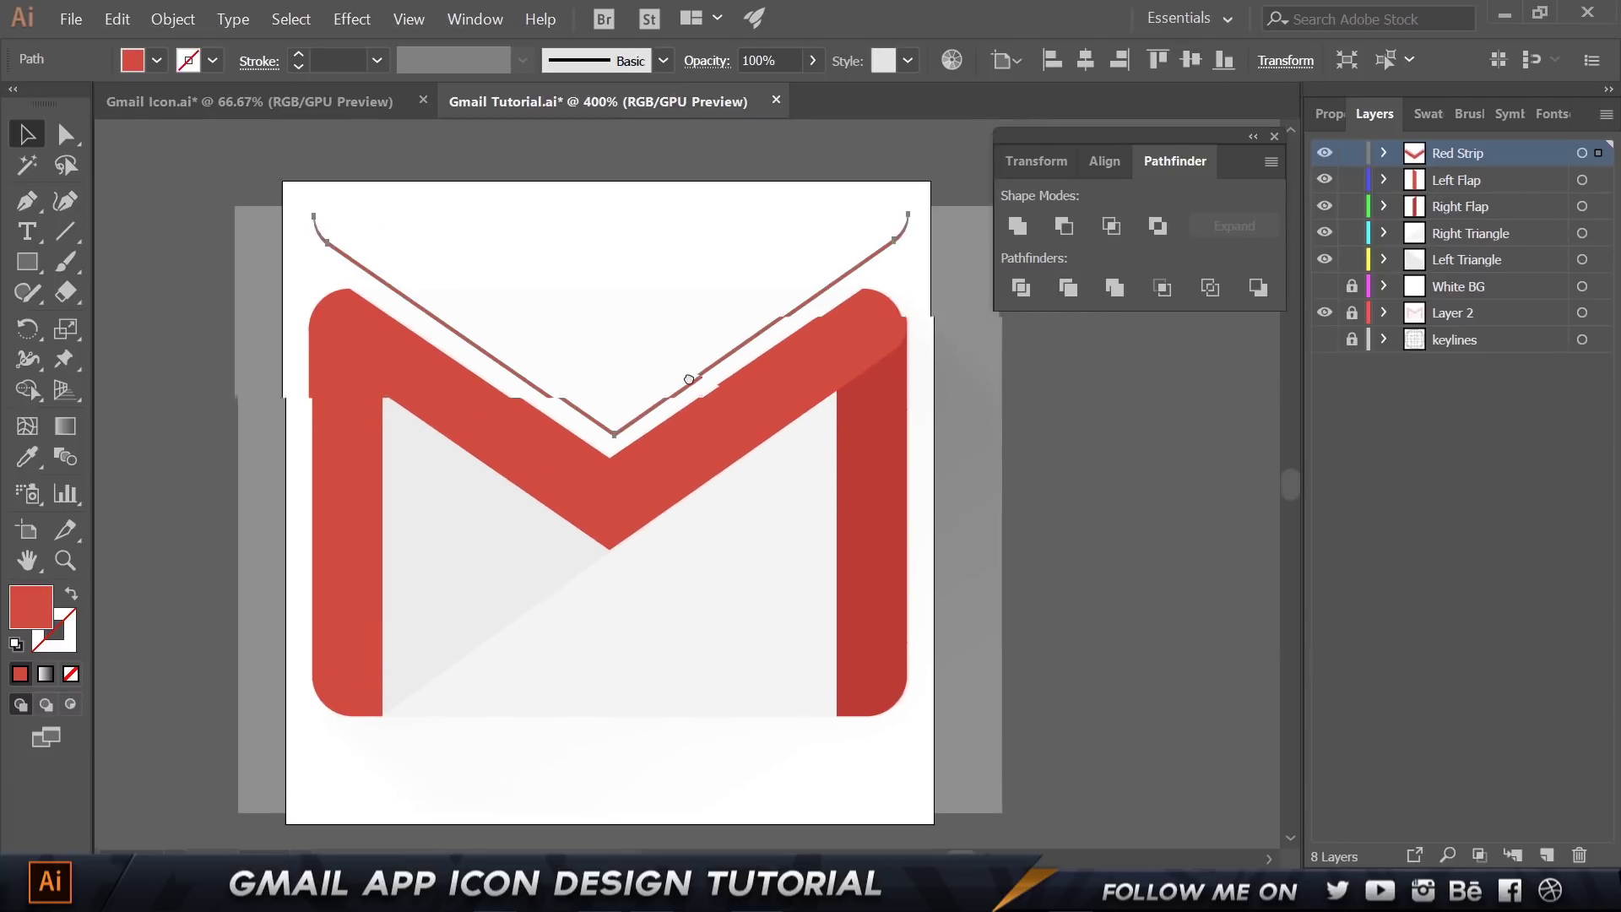
pyautogui.hotkey('ctrl', 'z')
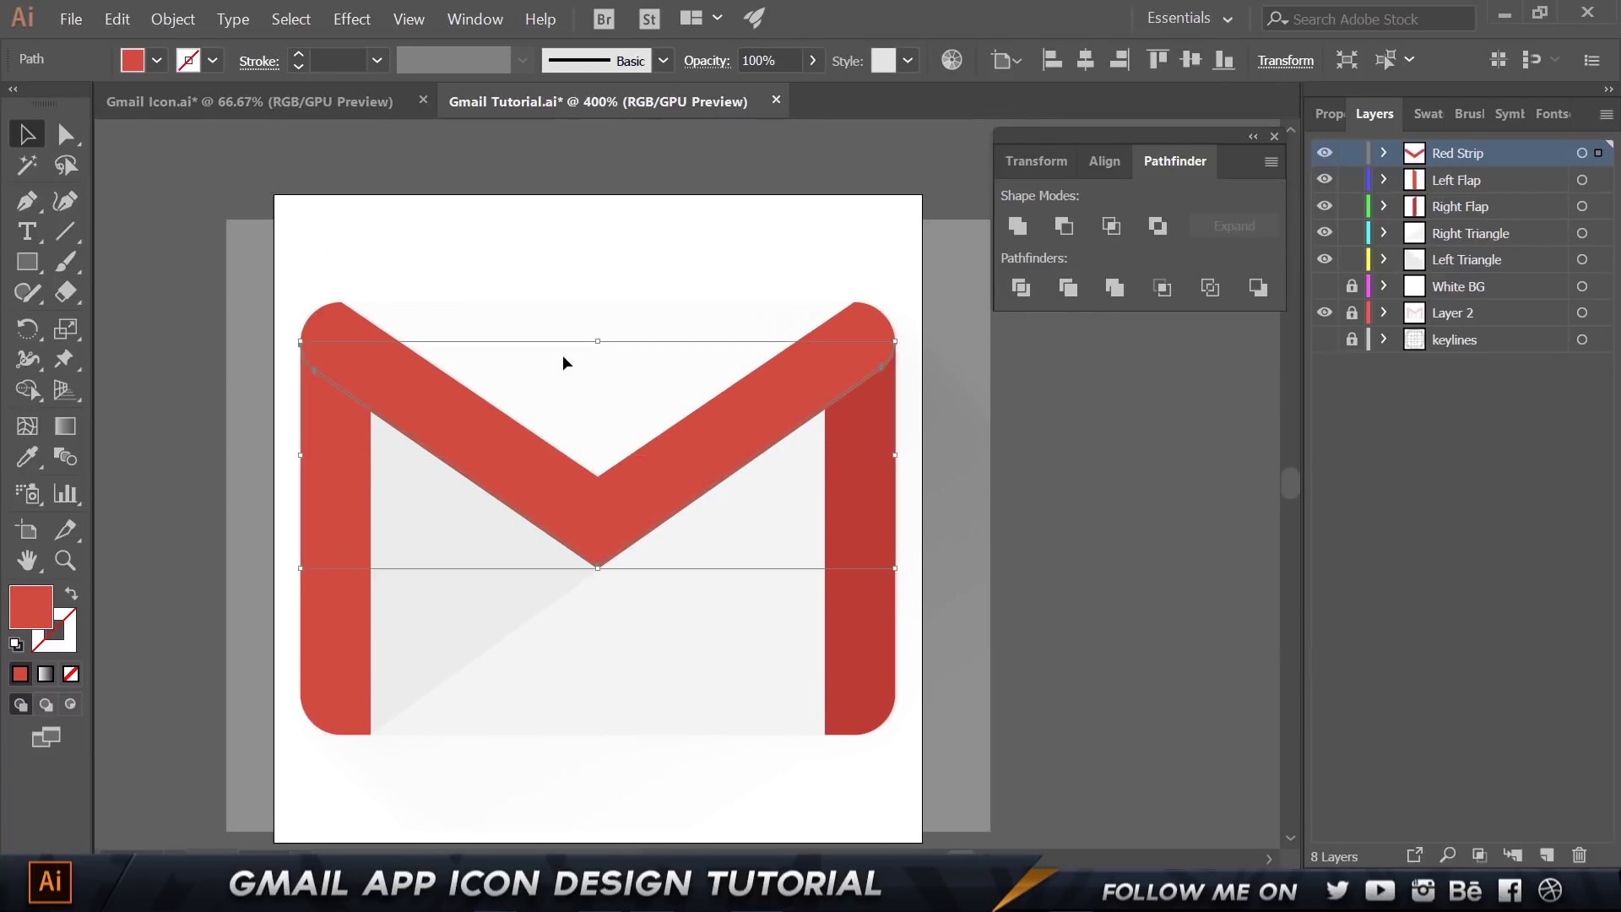
# Fill the thin sliver with the darker red sampled from the right flap, deselect it, close Pathfinder and inspect the shaded edge.
pyautogui.scroll(3, 844, 448)
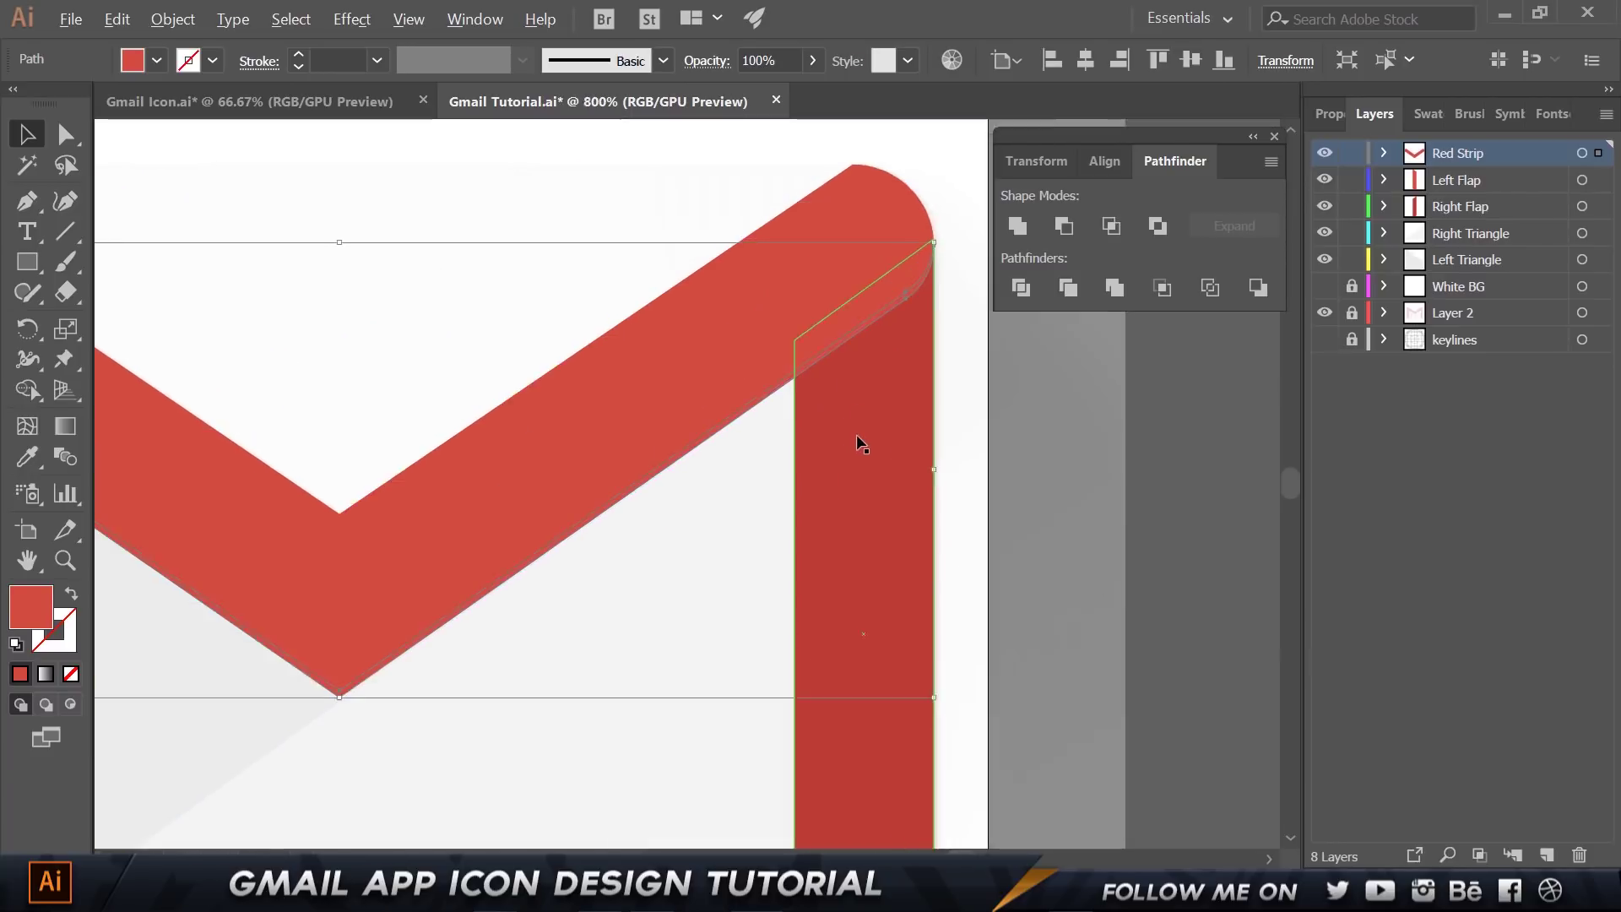
pyautogui.press('i')
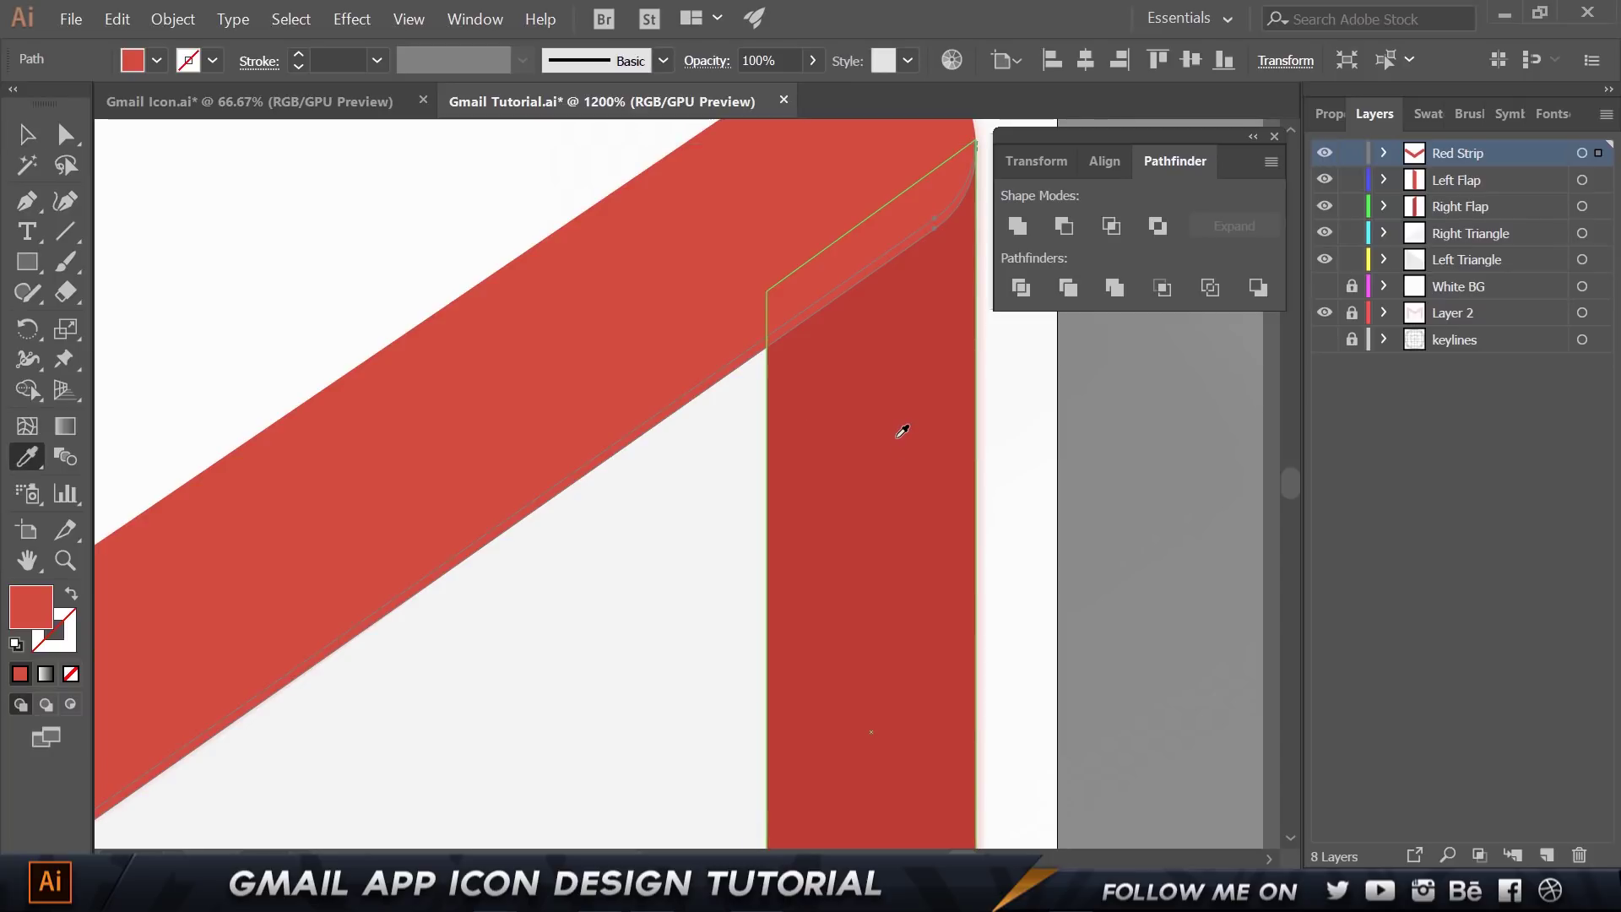
pyautogui.click(899, 435)
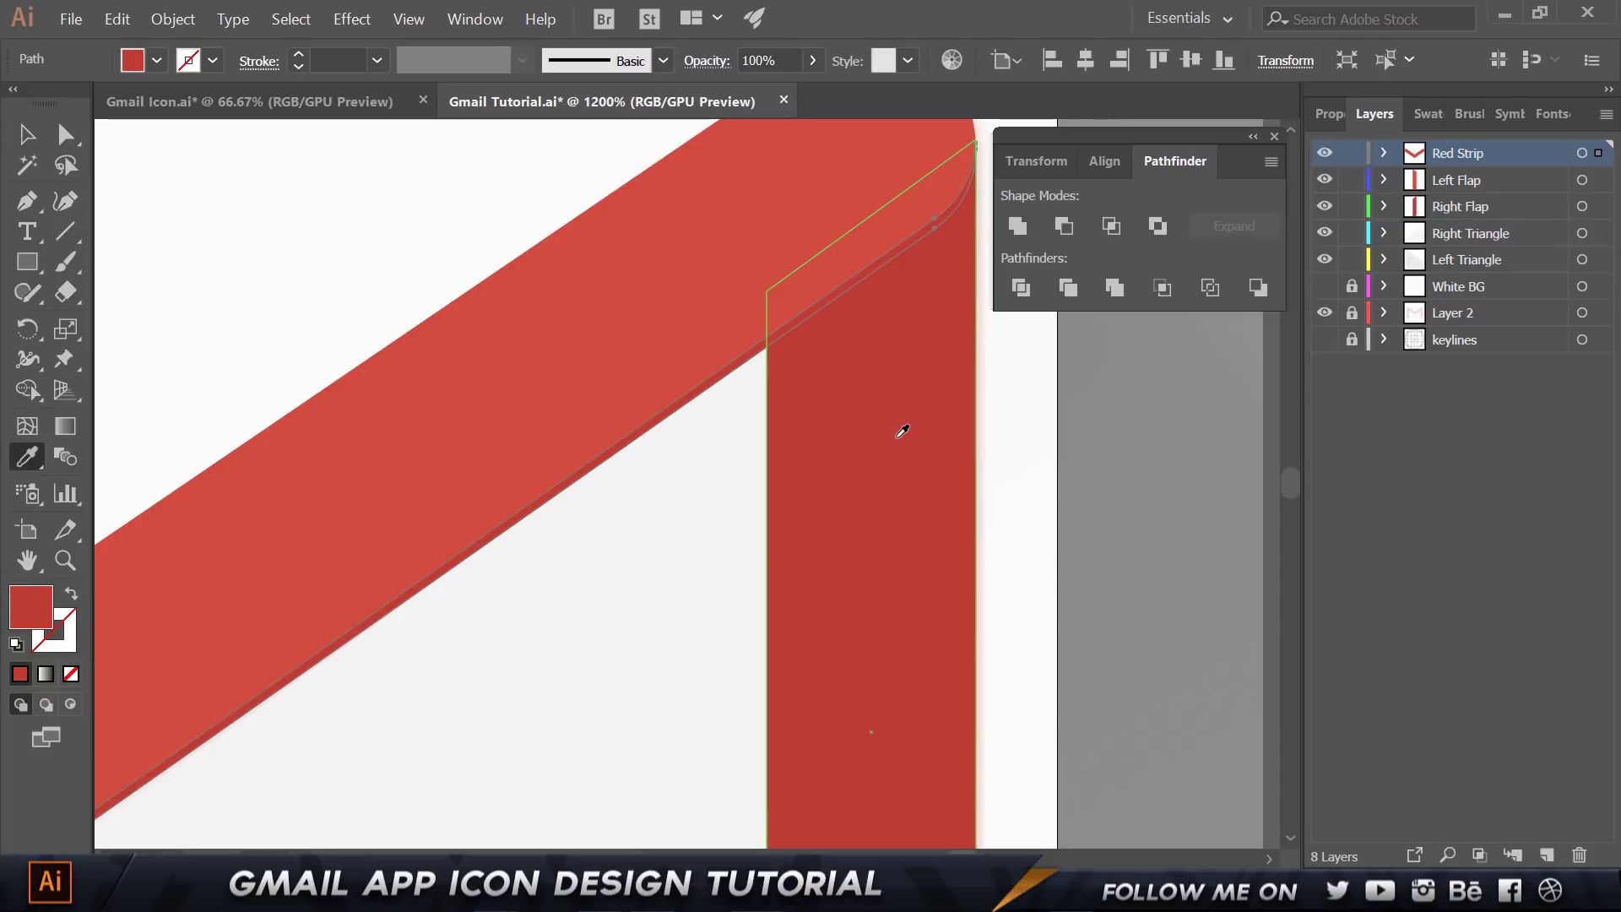
pyautogui.press('v')
pyautogui.click(1101, 437)
pyautogui.scroll(-2, 1101, 437)
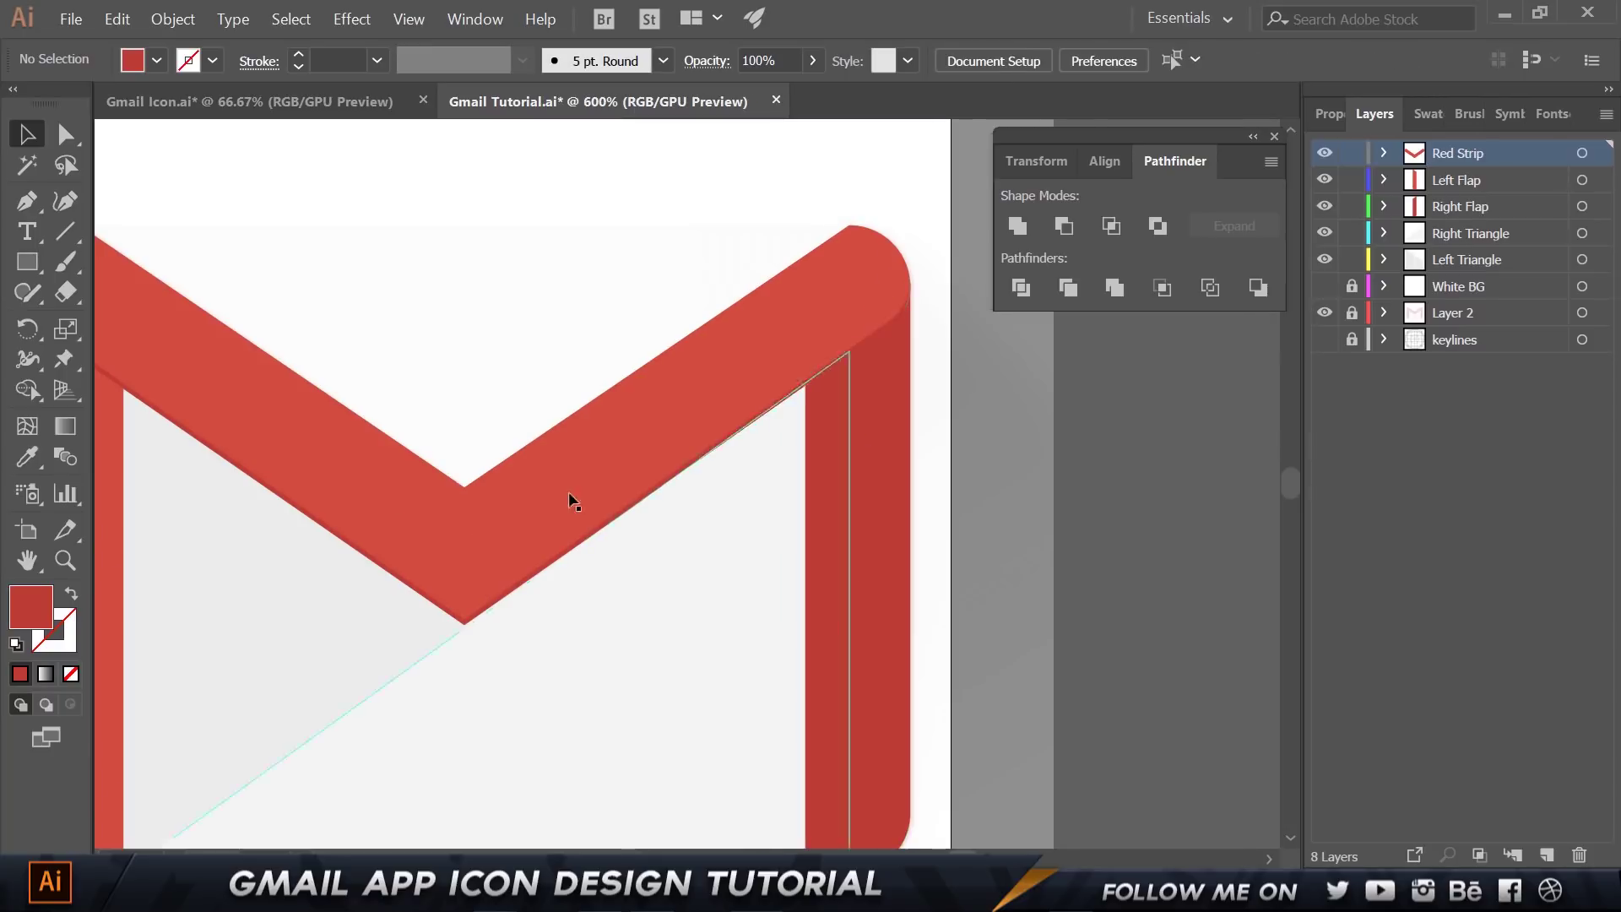
pyautogui.click(1275, 137)
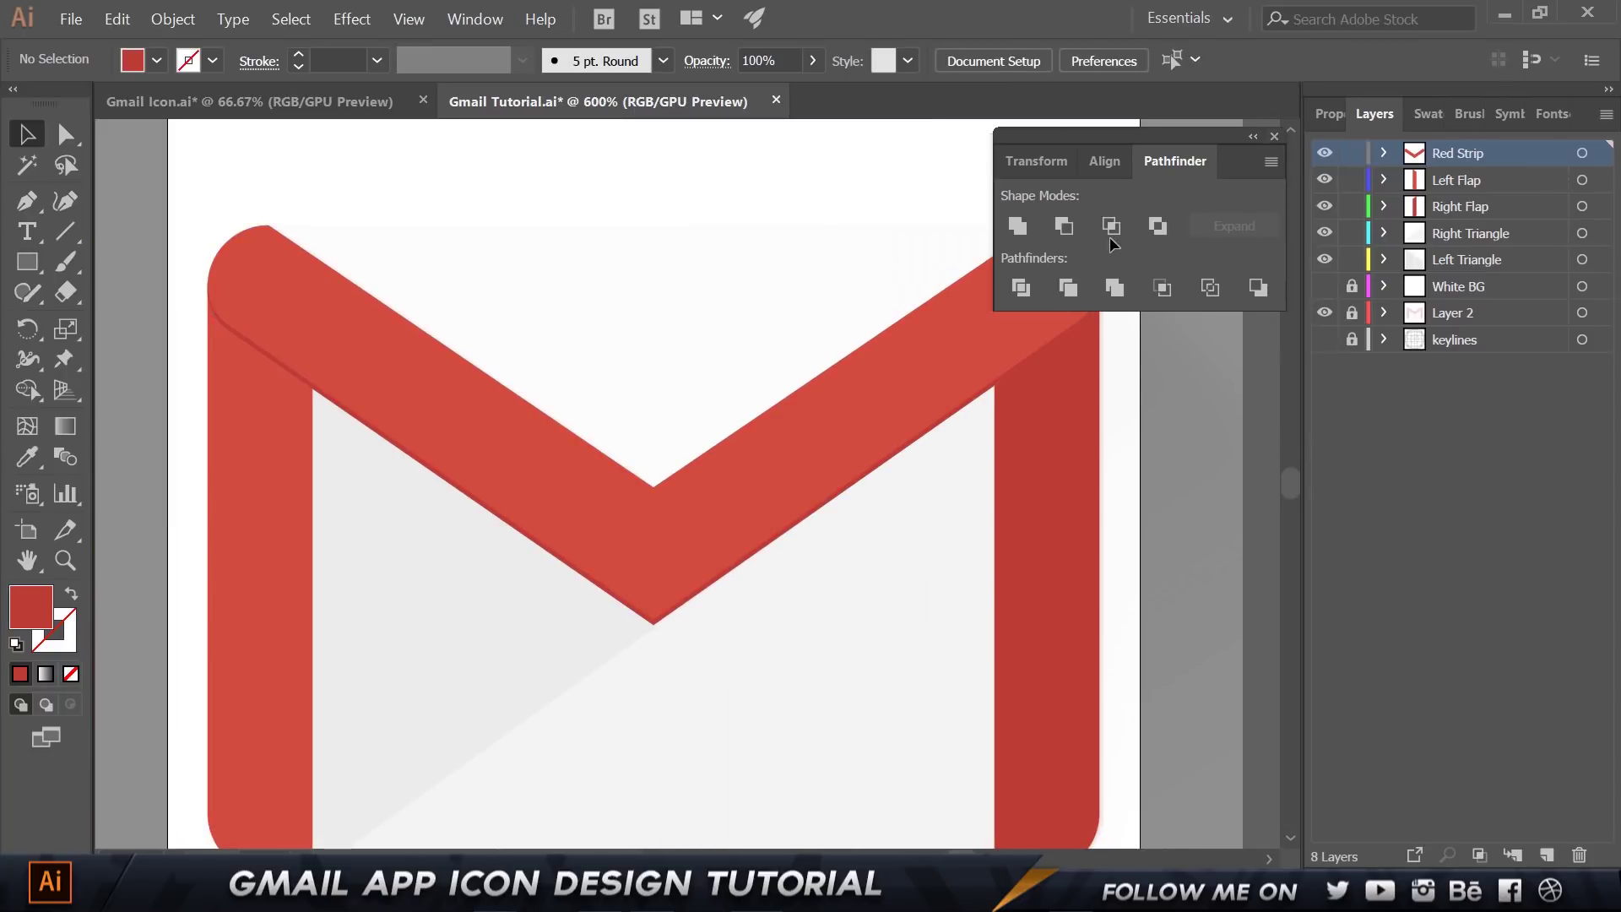
pyautogui.scroll(3, 680, 594)
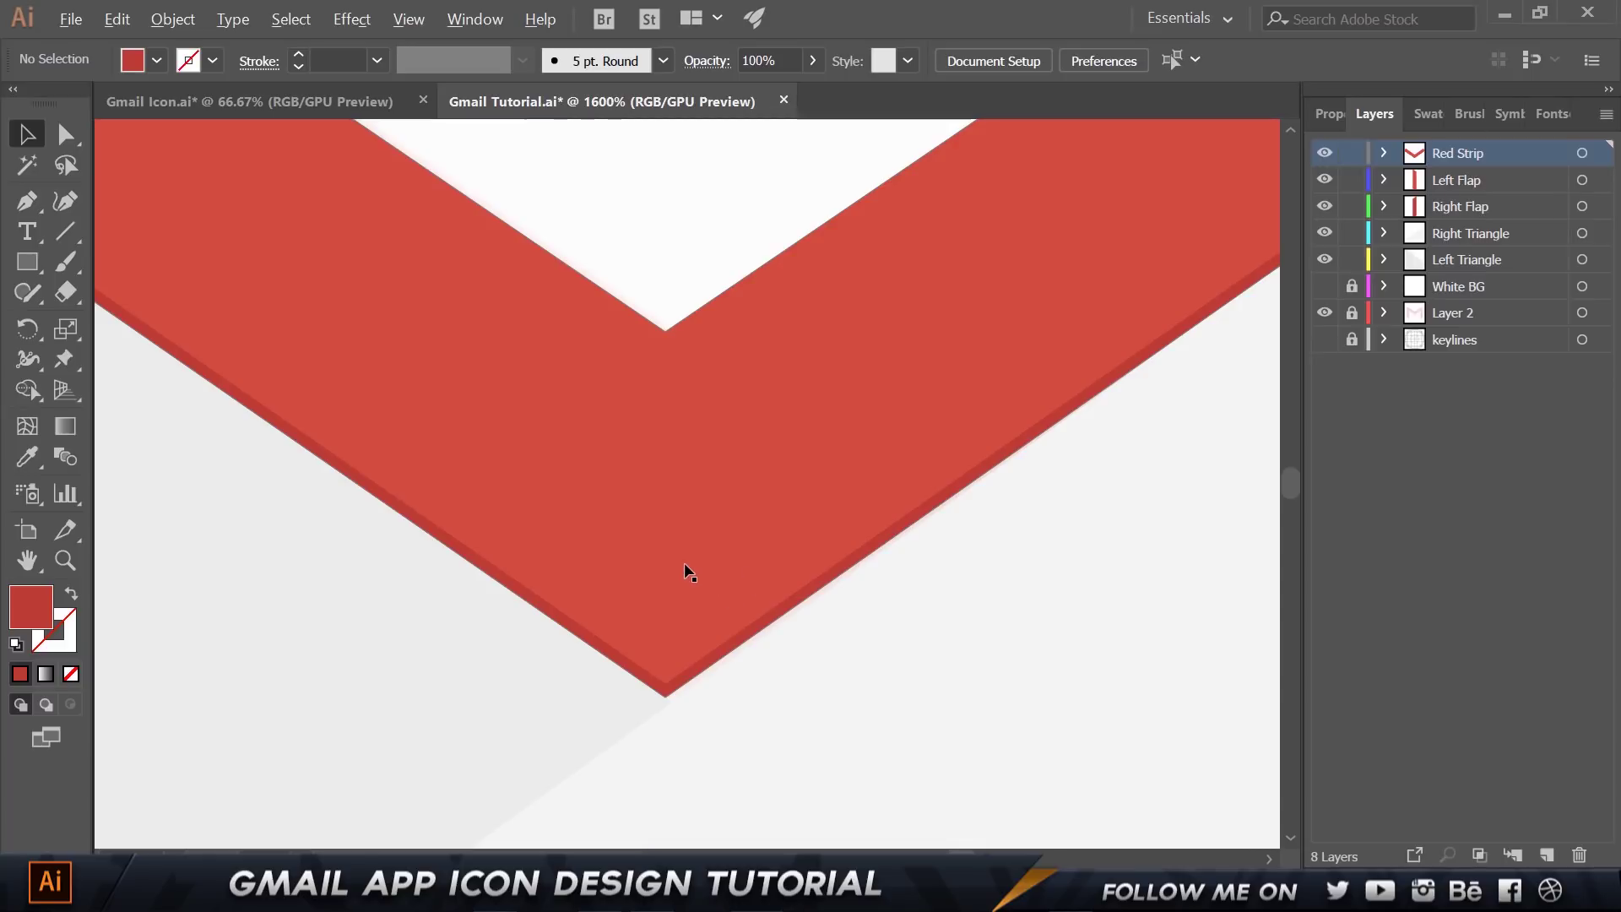
pyautogui.scroll(2, 684, 563)
pyautogui.scroll(-4, 683, 562)
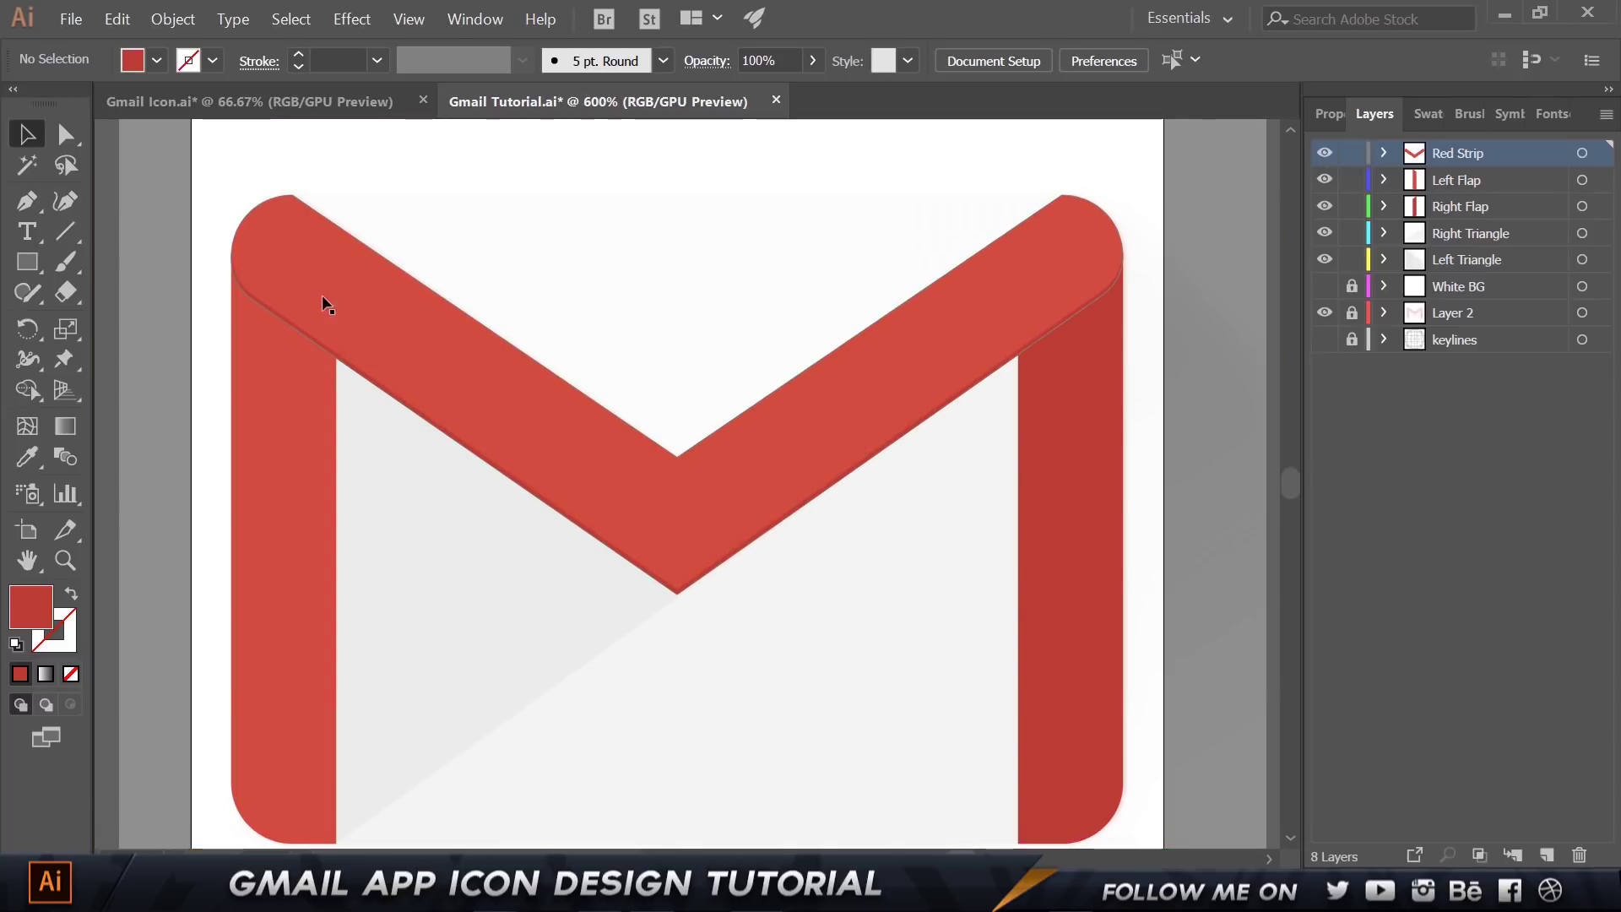
# Create a new layer above Red Strip and name it Top White Triangle.
pyautogui.click(1545, 855)
pyautogui.doubleClick(1451, 153)
pyautogui.write('Top')
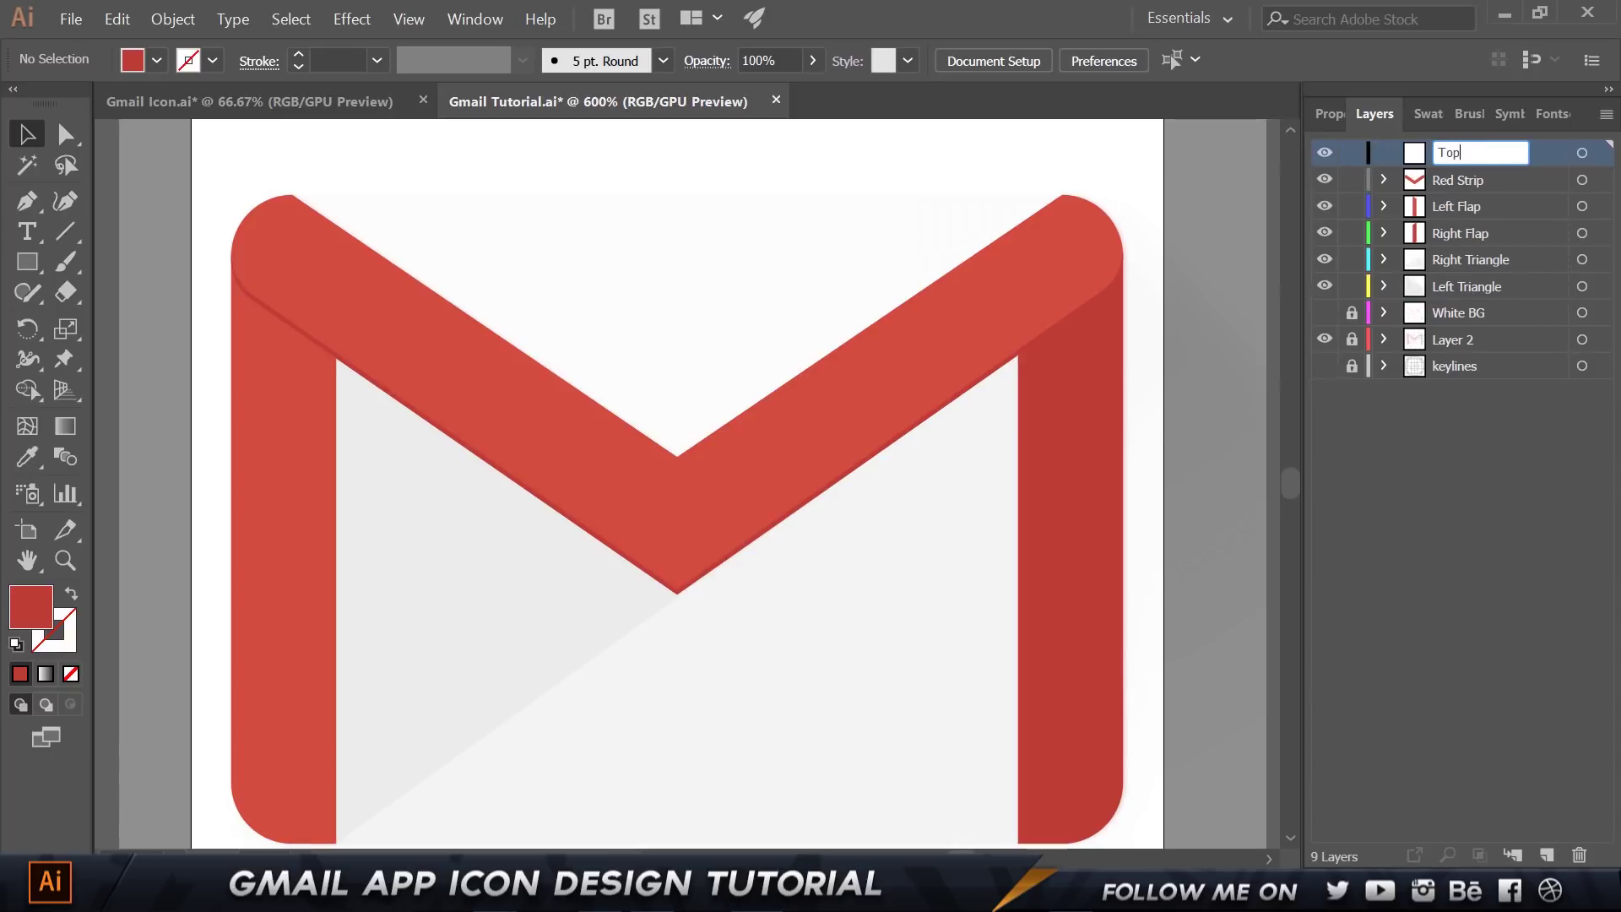
pyautogui.write(' White Re')
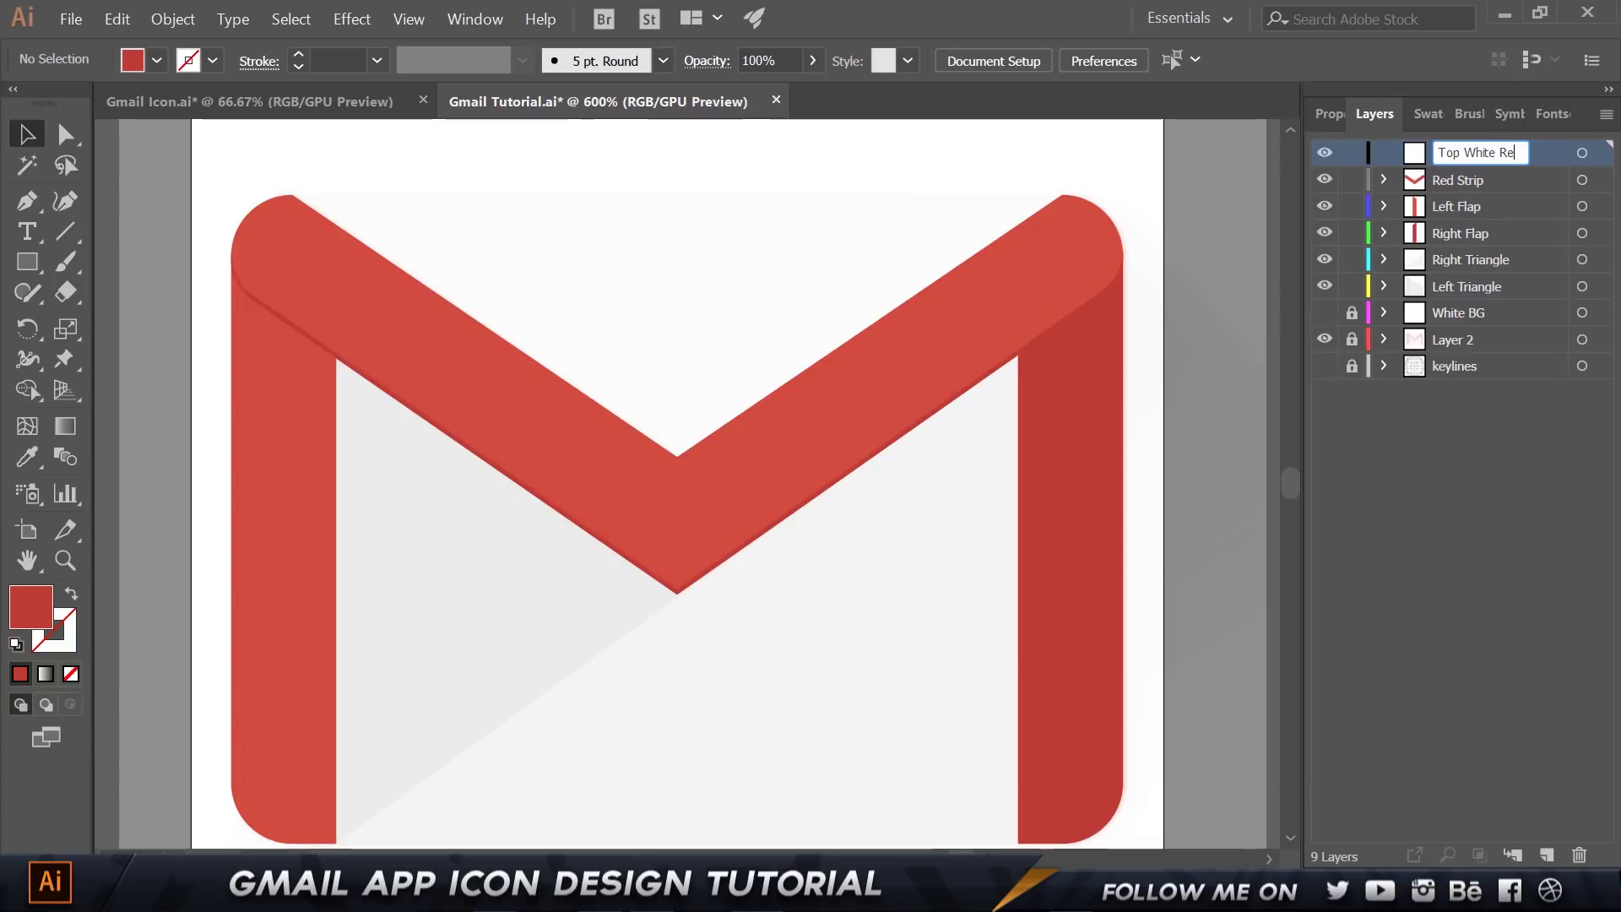
pyautogui.write('iangle')
pyautogui.press('Return')
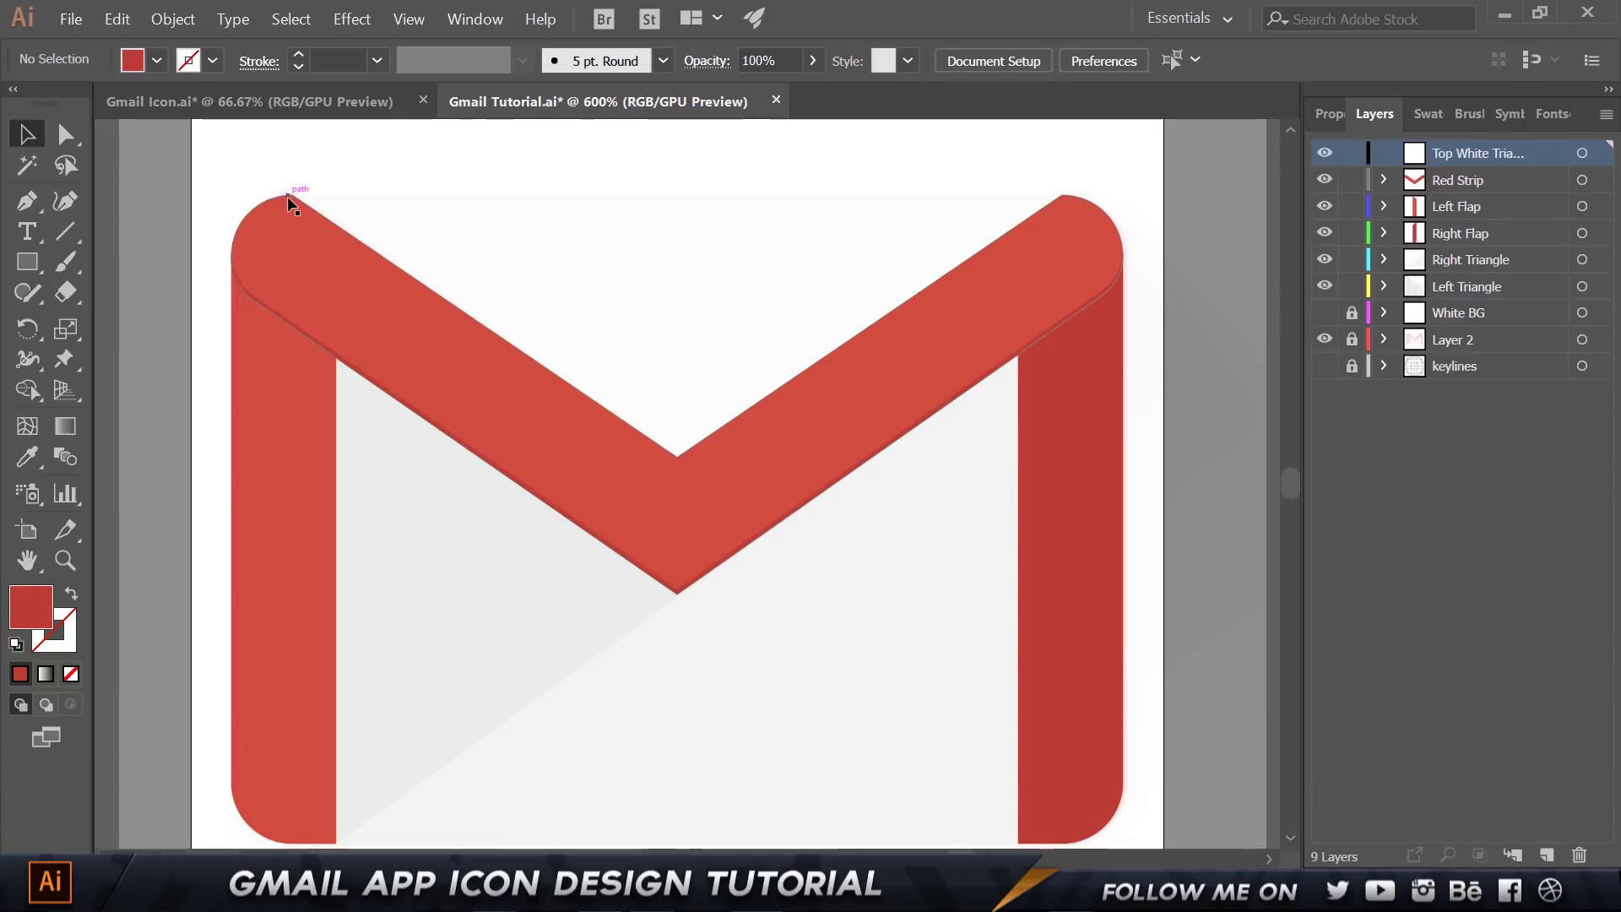
# Draw a closed triangle with the Pen tool along the red strip's upper V, joining its two top corners on the Top White Triangle layer.
pyautogui.press('p')
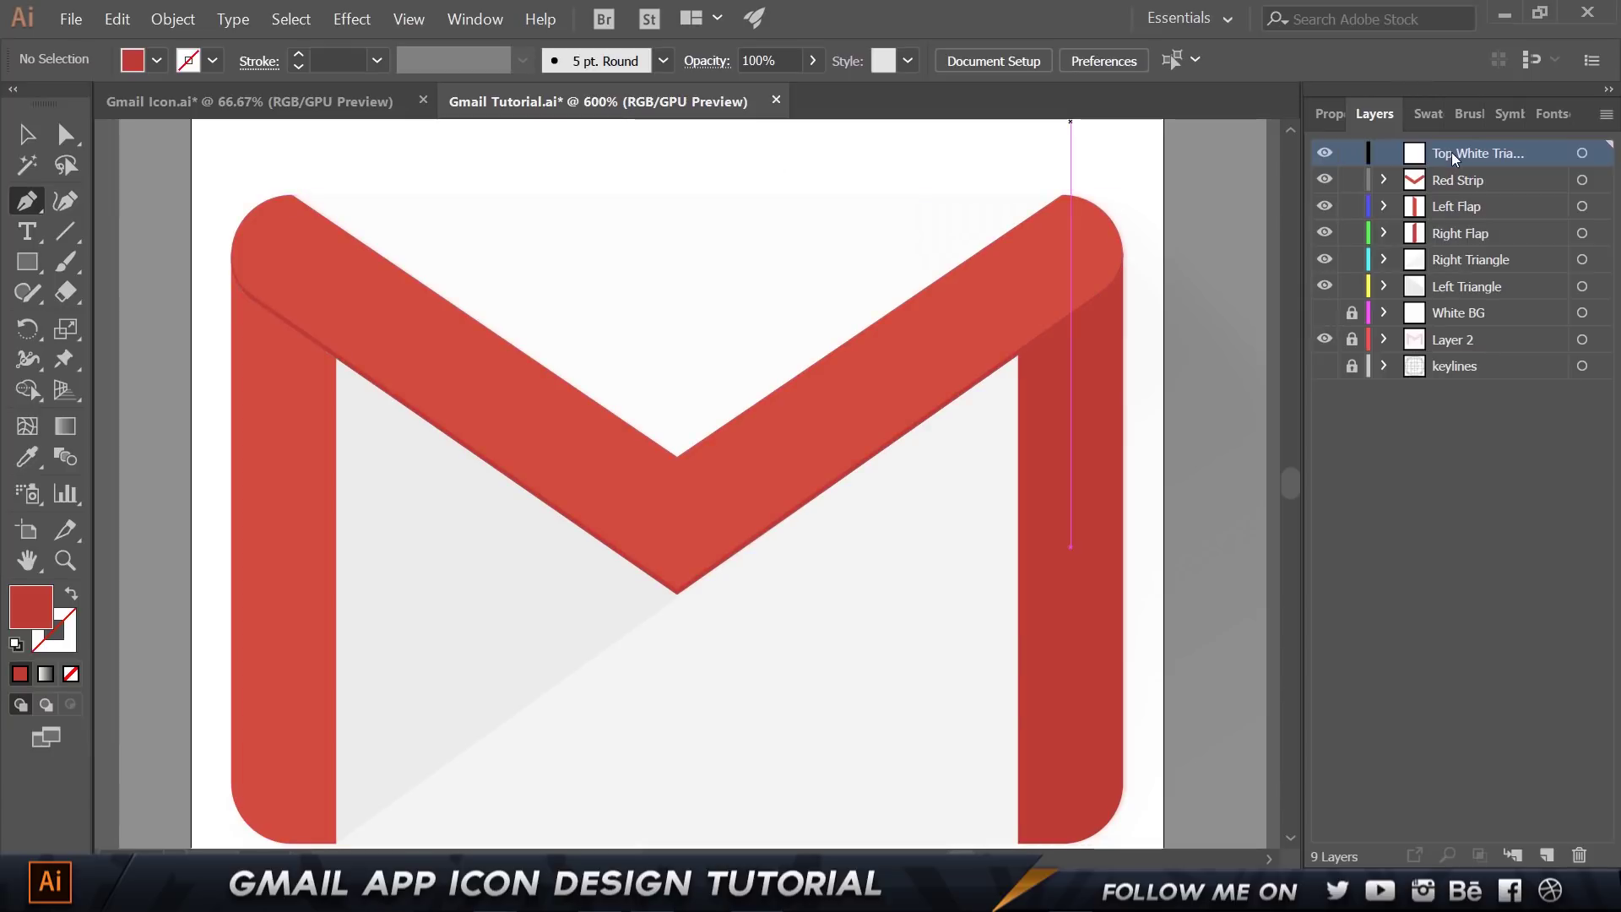
pyautogui.scroll(2, 442, 221)
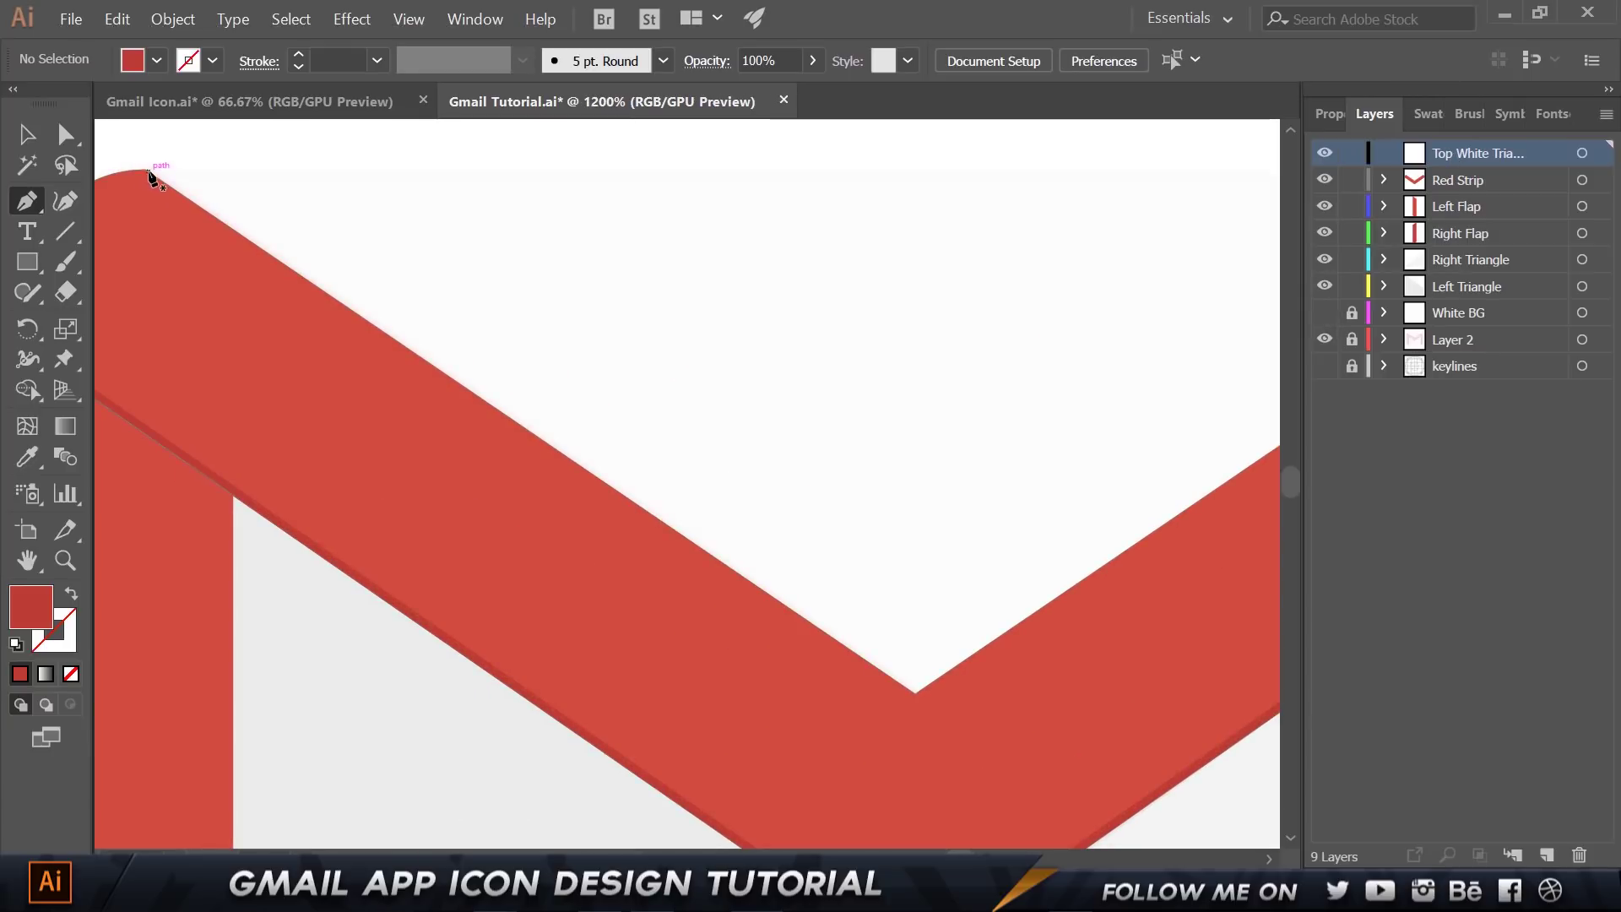
pyautogui.click(147, 173)
pyautogui.click(915, 692)
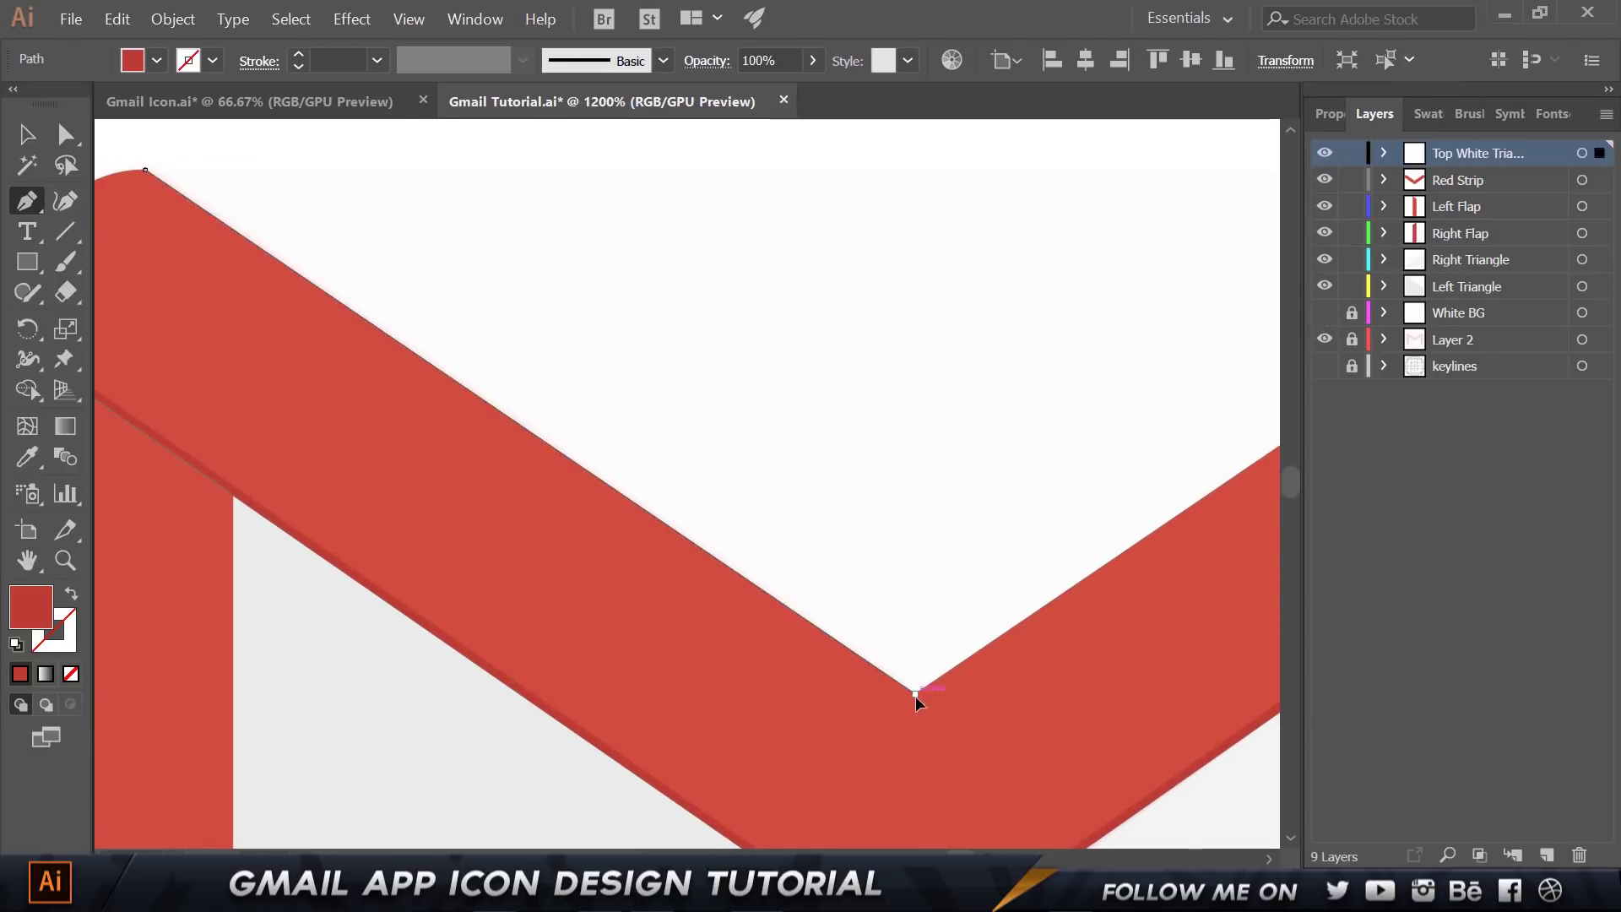
pyautogui.moveTo(953, 517); pyautogui.dragTo(431, 667)
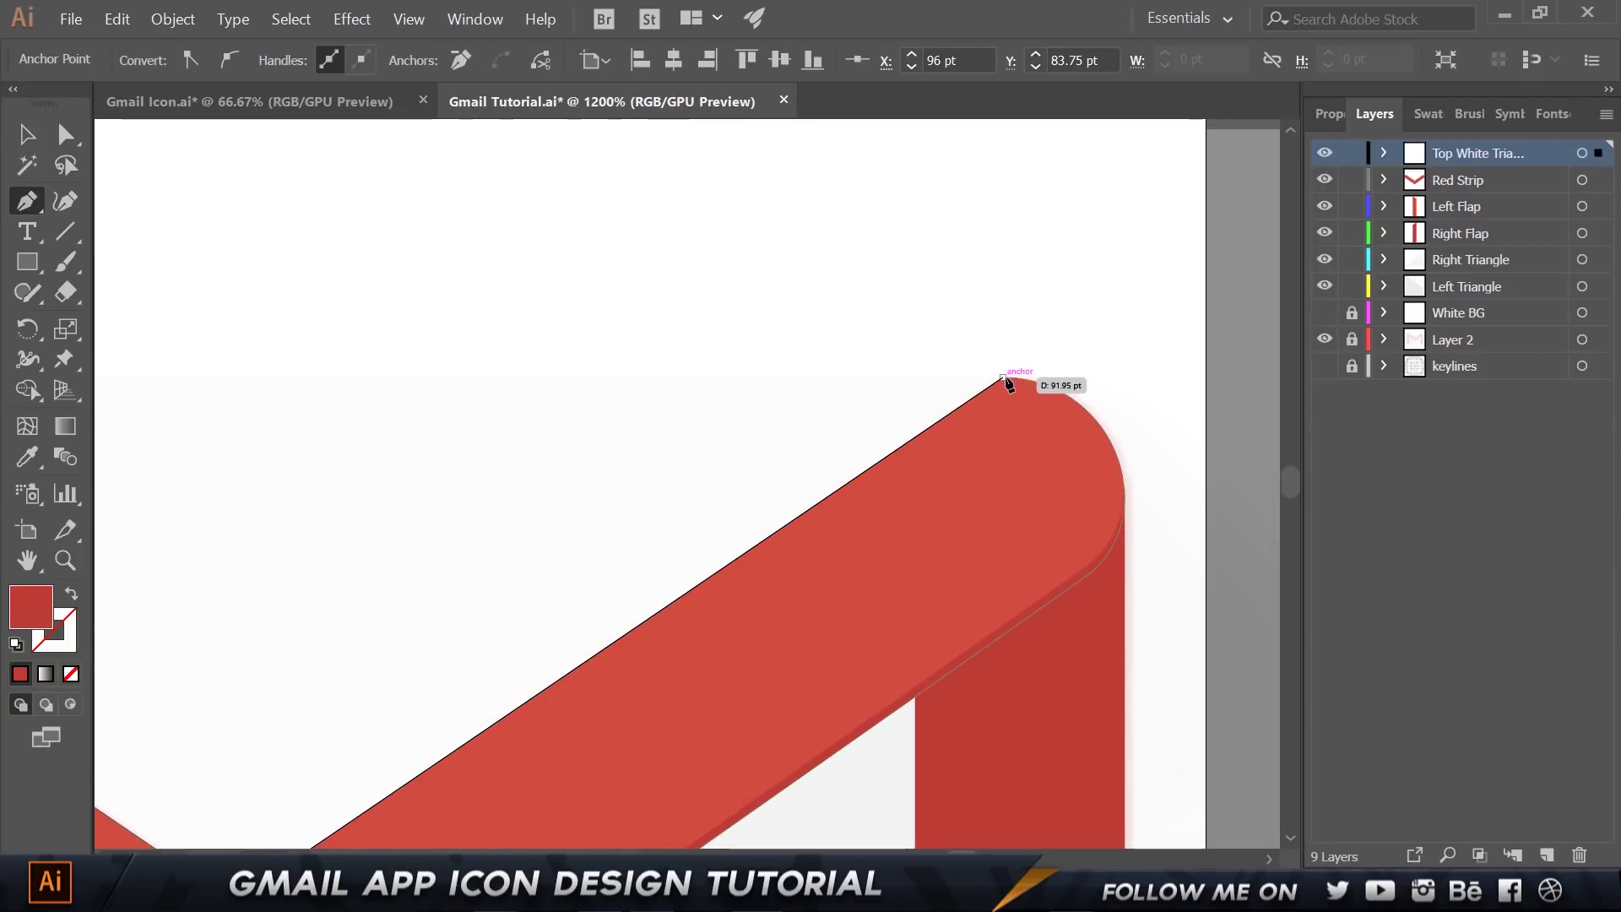
pyautogui.click(1002, 376)
pyautogui.hscroll(-6, 1244, 351)
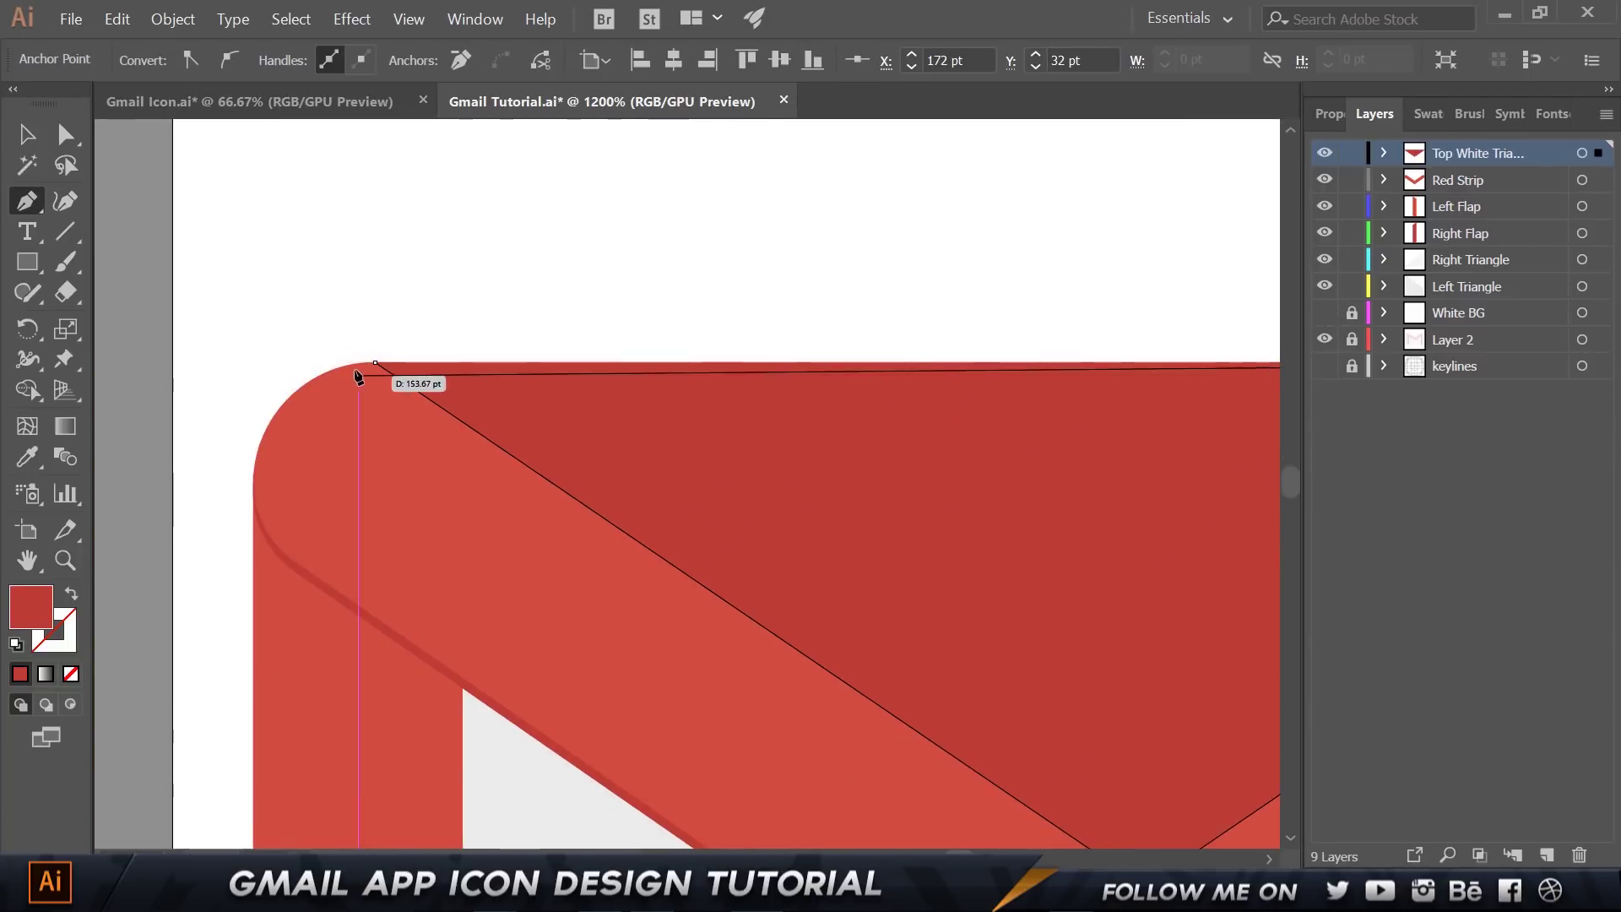
pyautogui.click(374, 362)
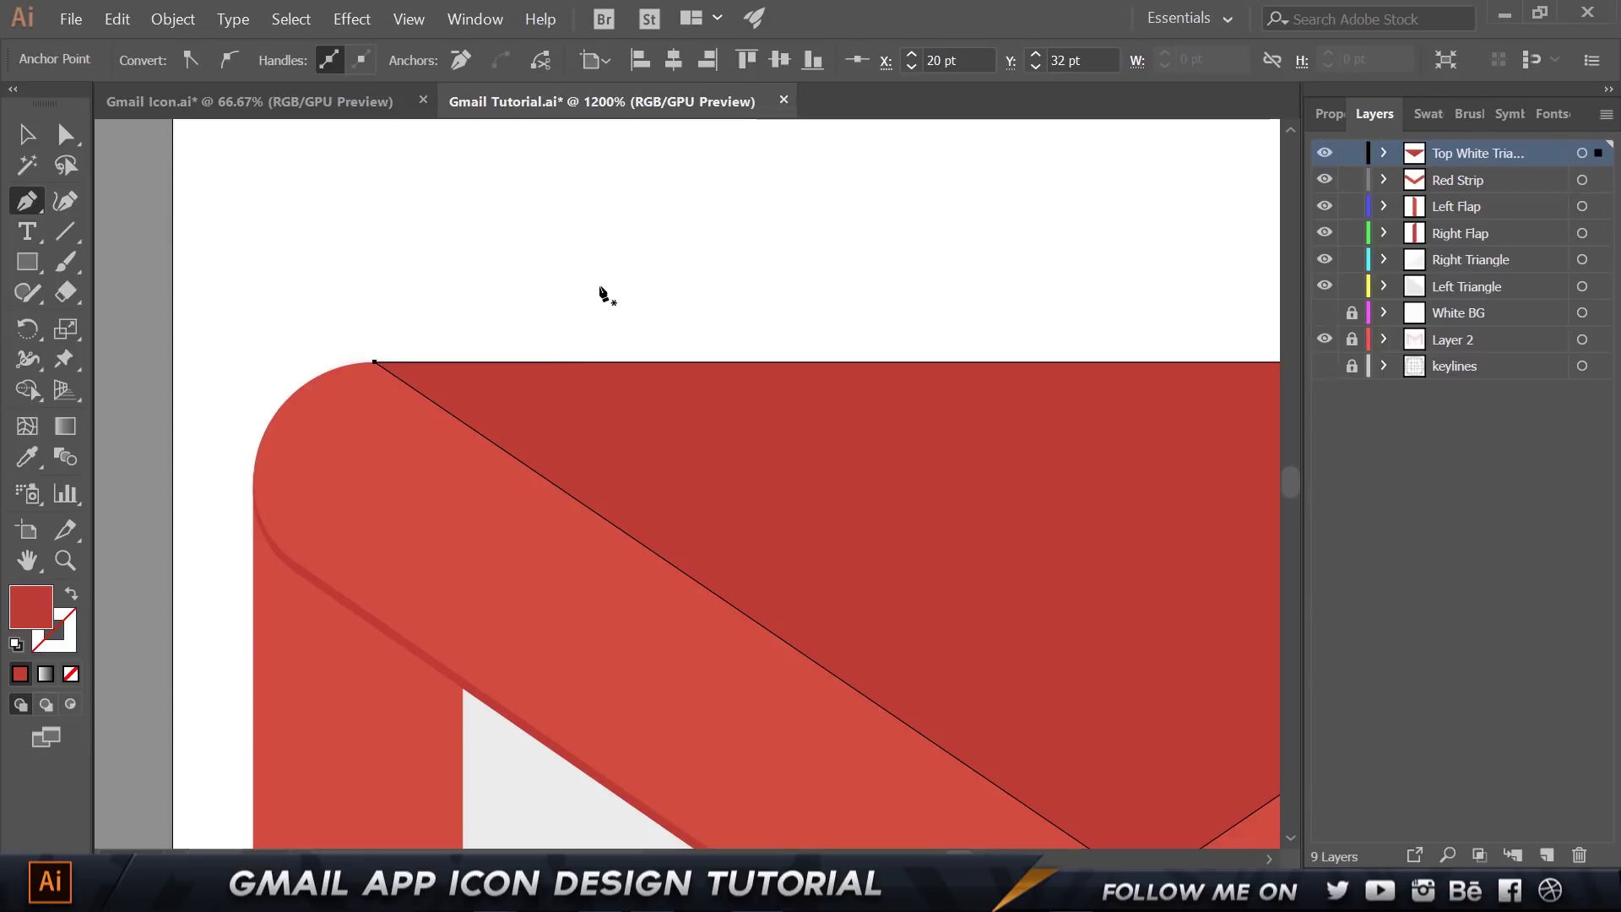
# Look up the top white flap's fill colour code in Gmail Icon.ai and return to Gmail Tutorial.ai.
pyautogui.click(376, 98)
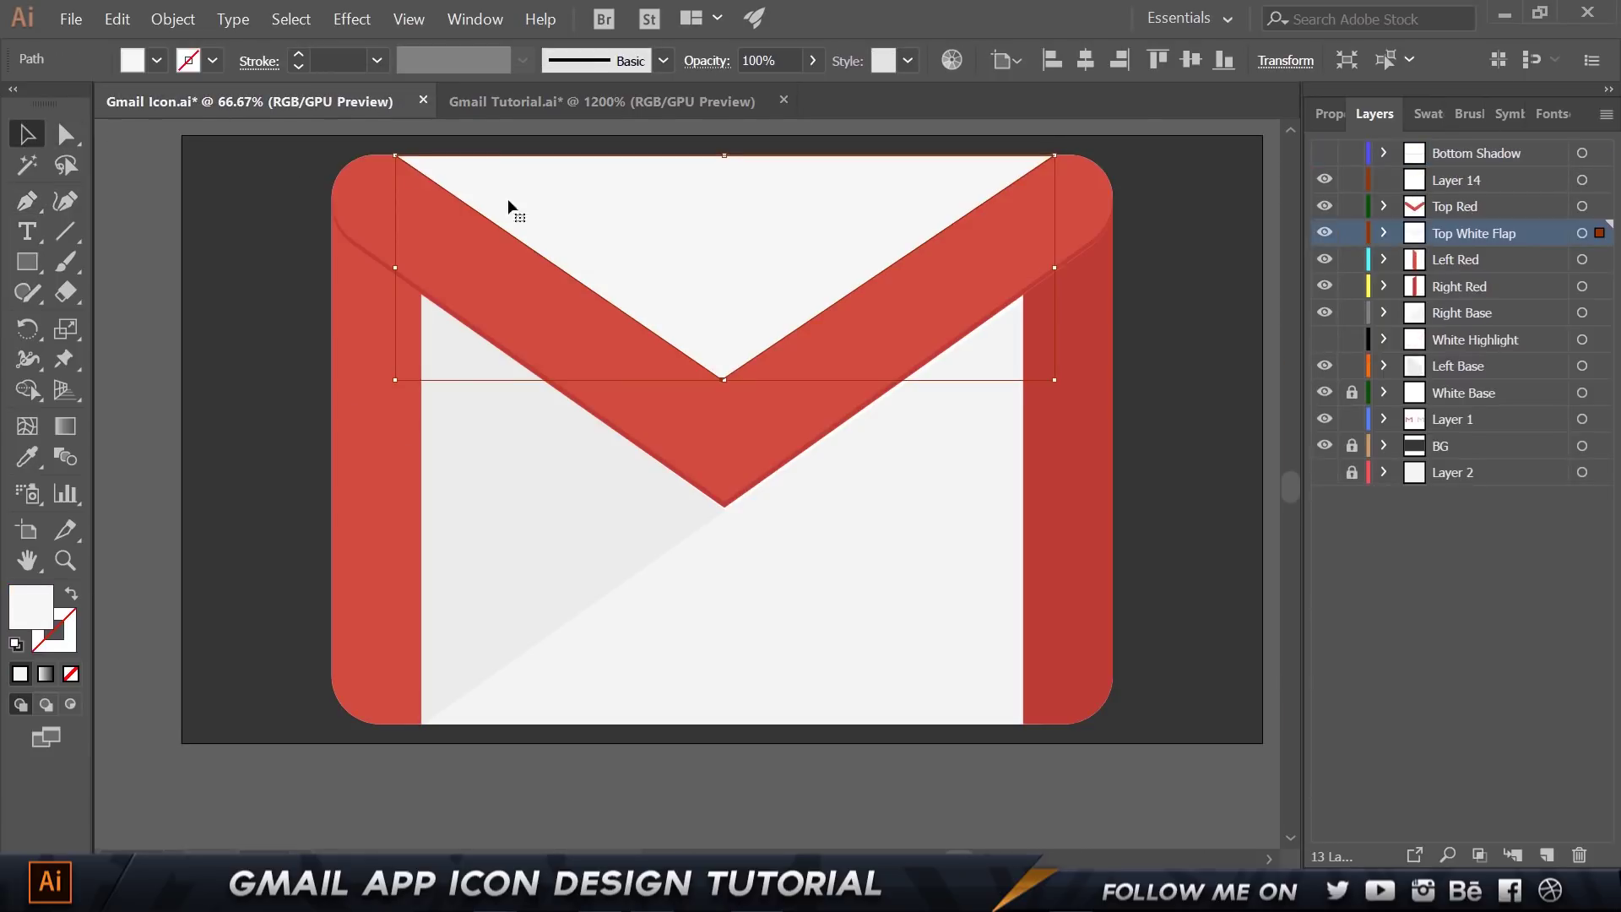
pyautogui.doubleClick(31, 620)
pyautogui.click(1505, 343)
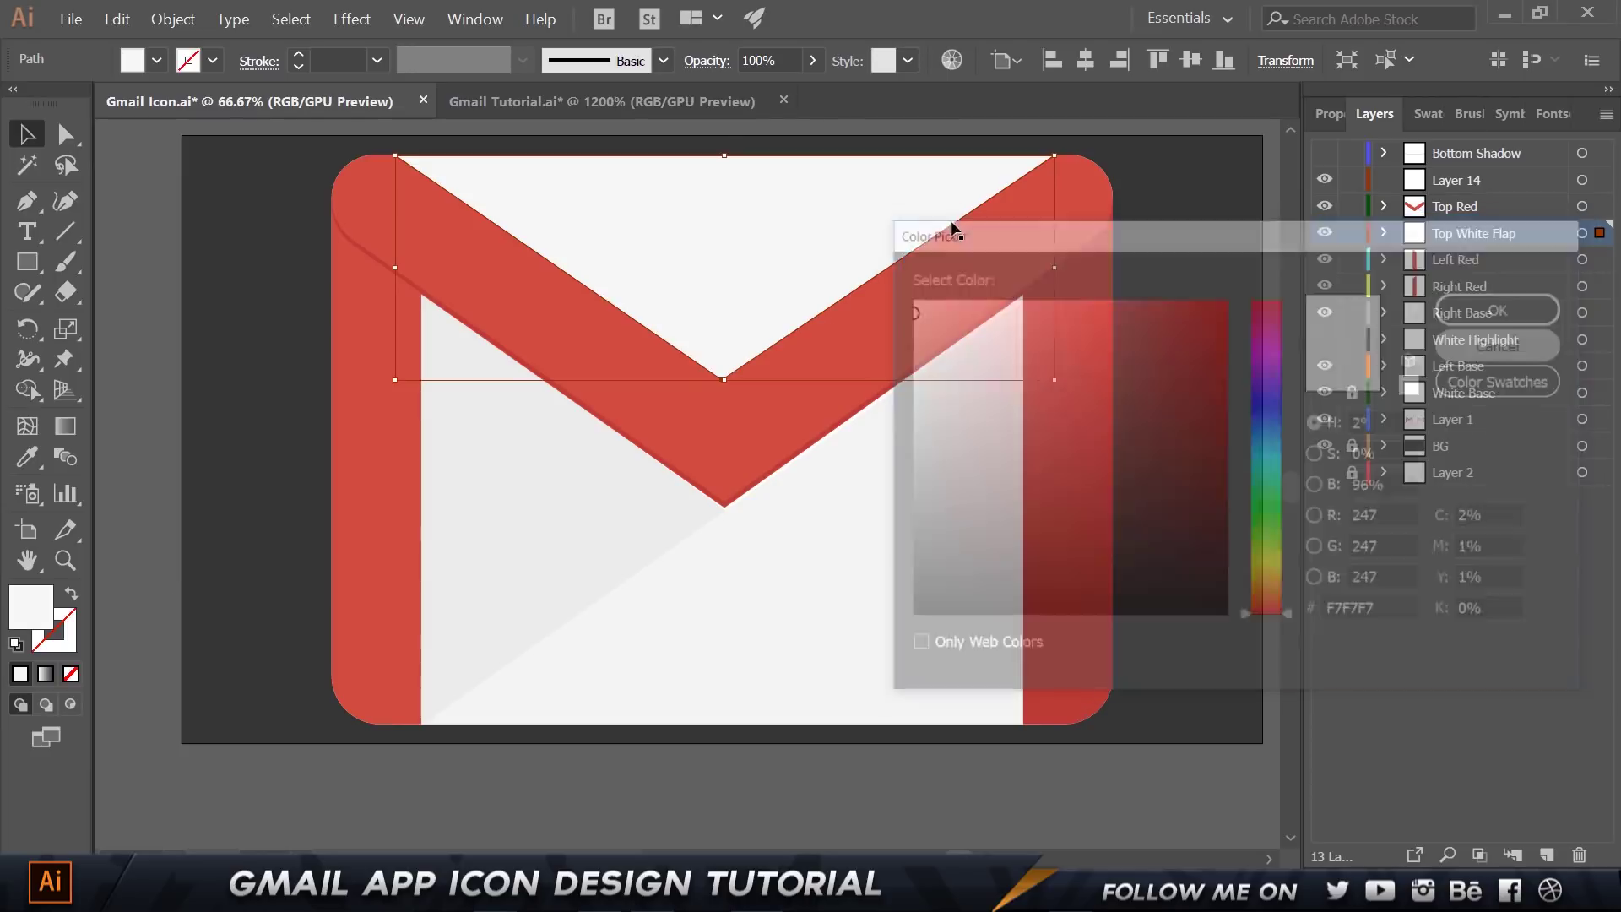
pyautogui.click(711, 103)
# Fill the top triangle with F7F7F7, deselect it and inspect the whole envelope.
pyautogui.click(915, 492)
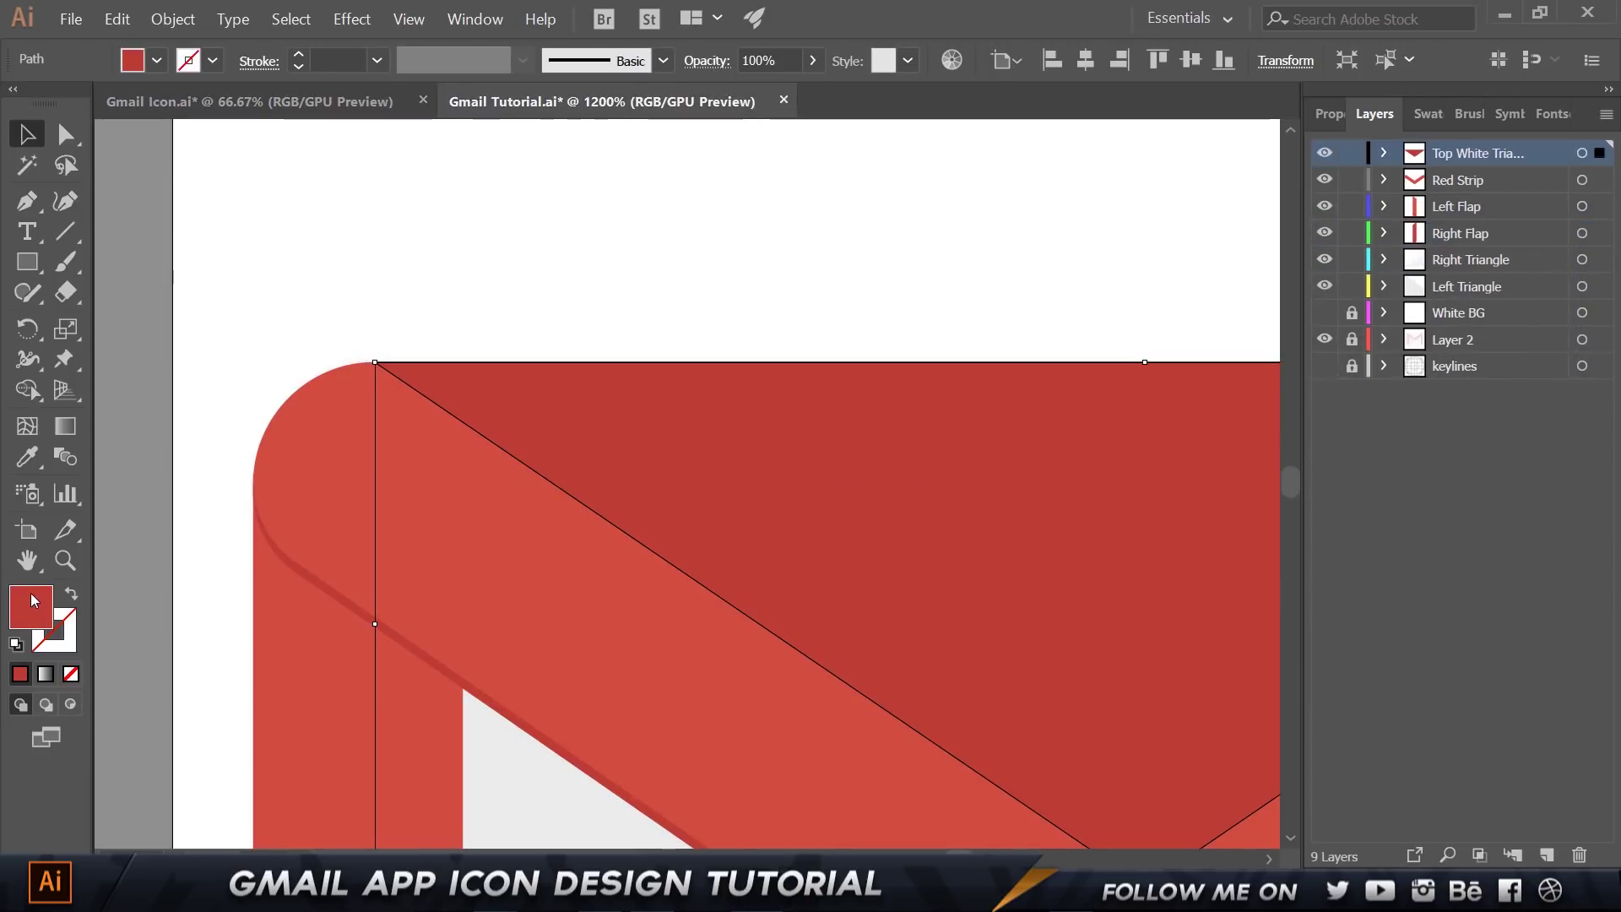
pyautogui.doubleClick(33, 601)
pyautogui.write('f7f7')
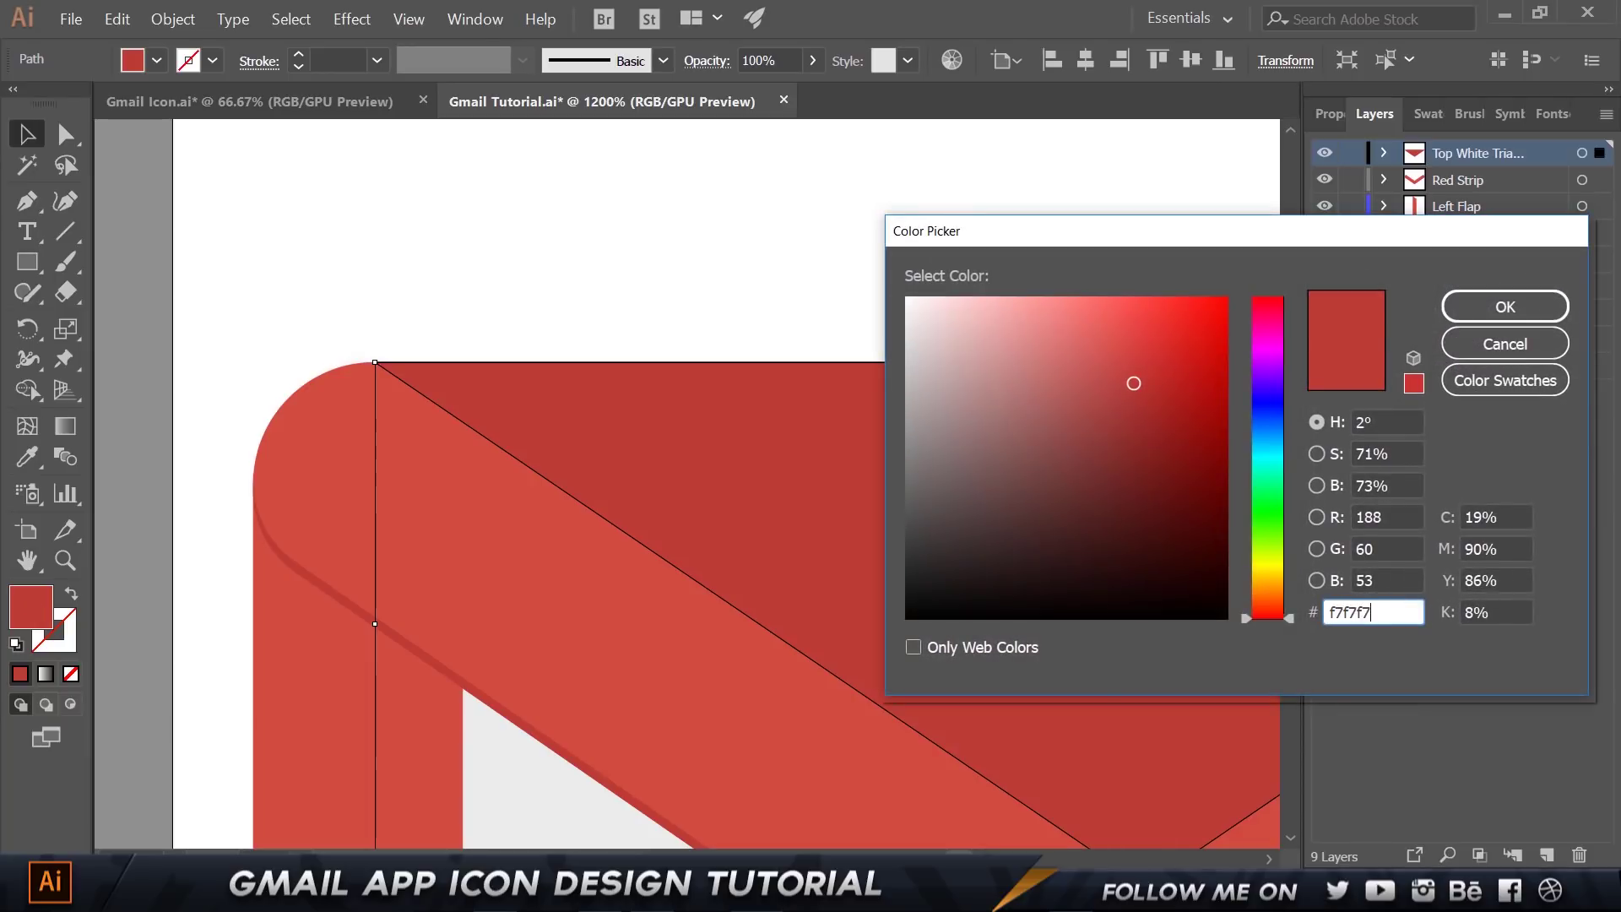
pyautogui.write('f7')
pyautogui.press('Return')
pyautogui.click(667, 207)
pyautogui.scroll(-2, 675, 219)
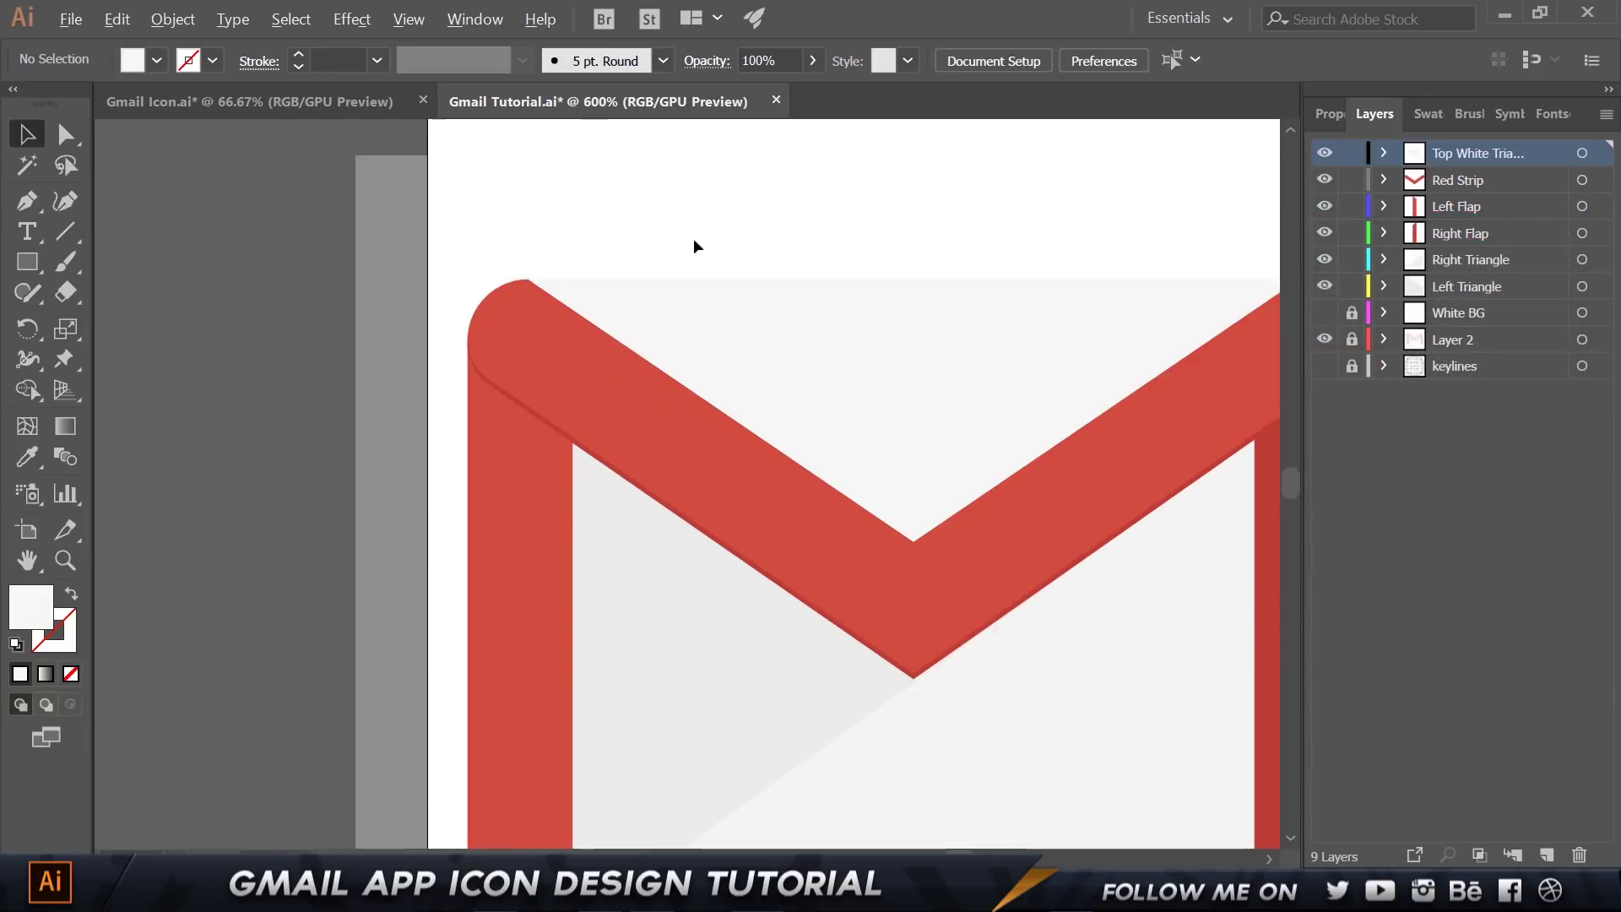
pyautogui.scroll(-2, 694, 246)
pyautogui.hscroll(5, 694, 246)
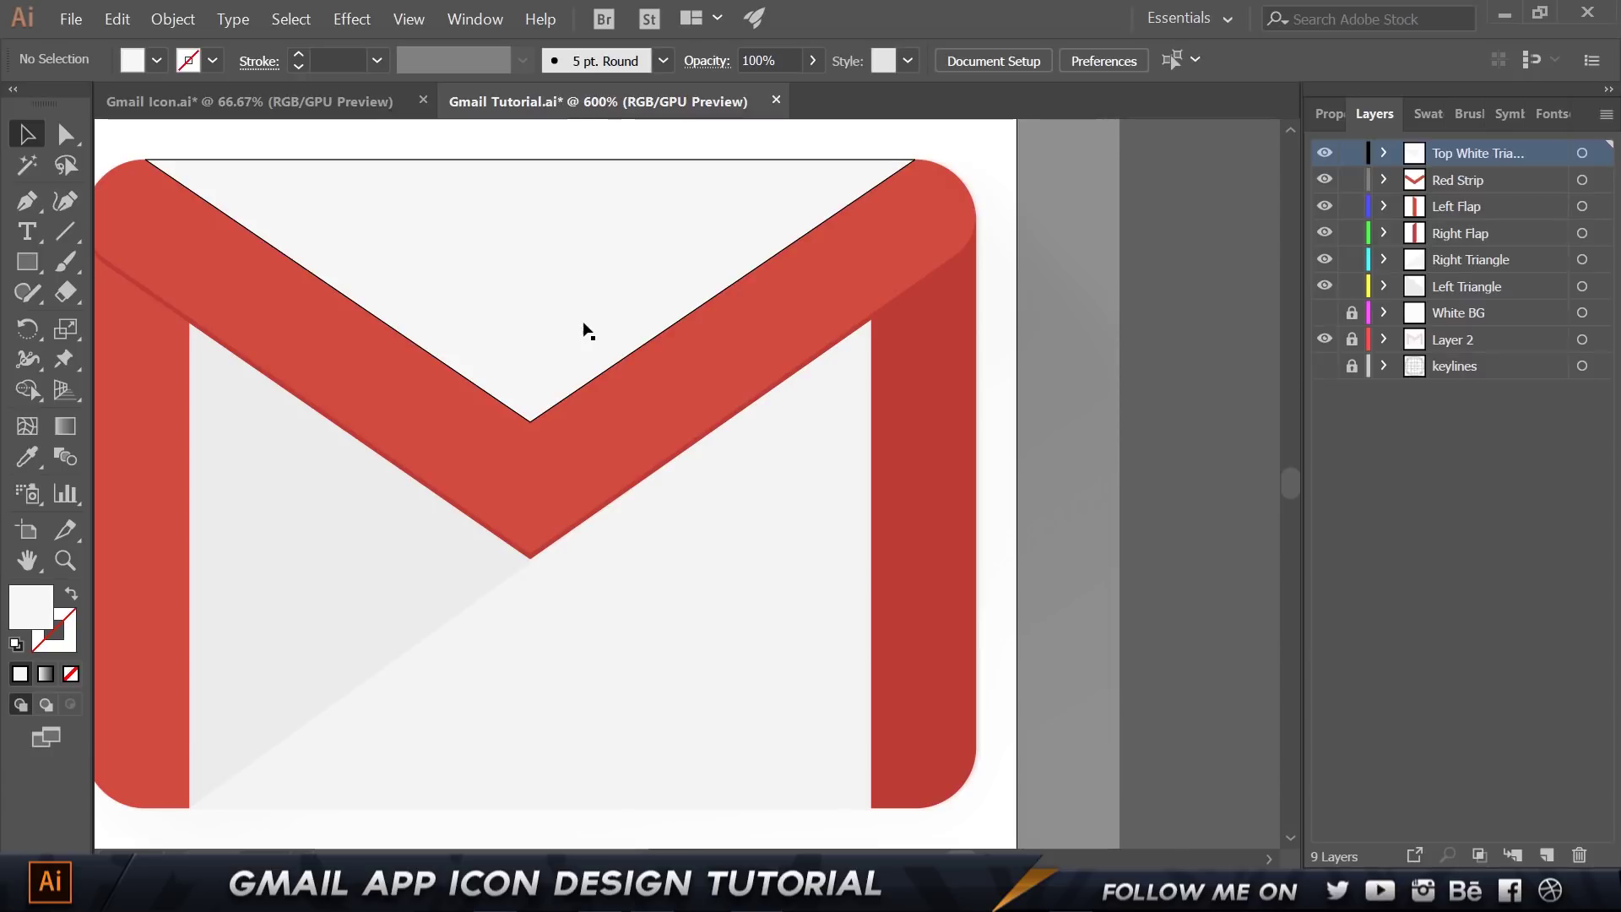
pyautogui.scroll(-2, 362, 452)
pyautogui.scroll(2, 499, 410)
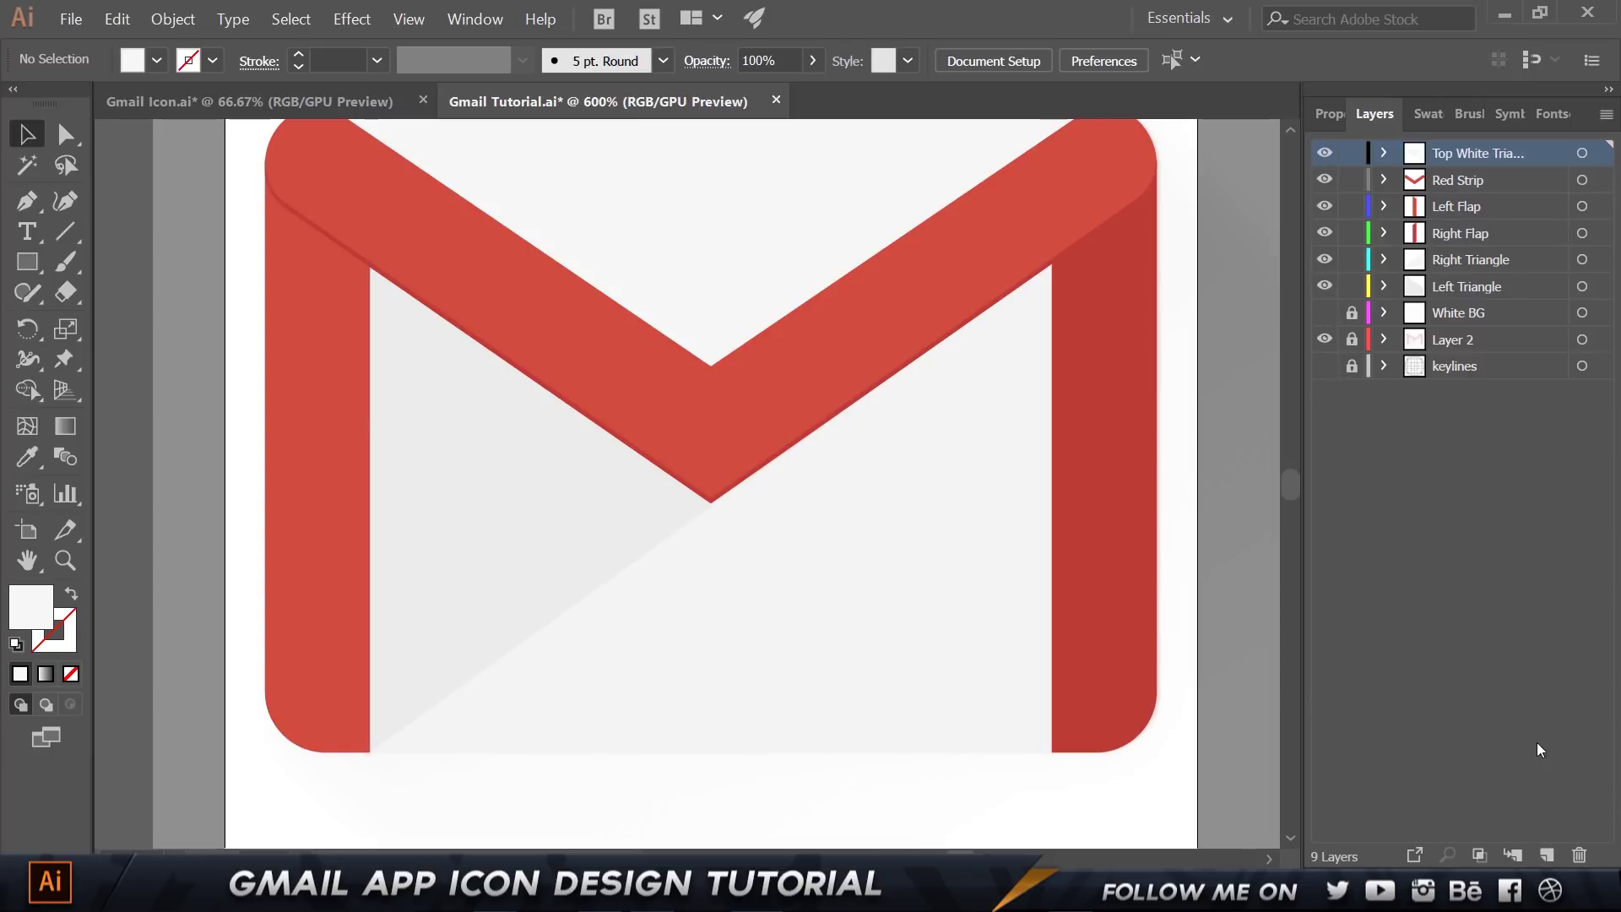
# Show and unlock the White BG layer and select its rounded rectangle, keeping the bounding box displayed.
pyautogui.click(1323, 312)
pyautogui.click(1441, 314)
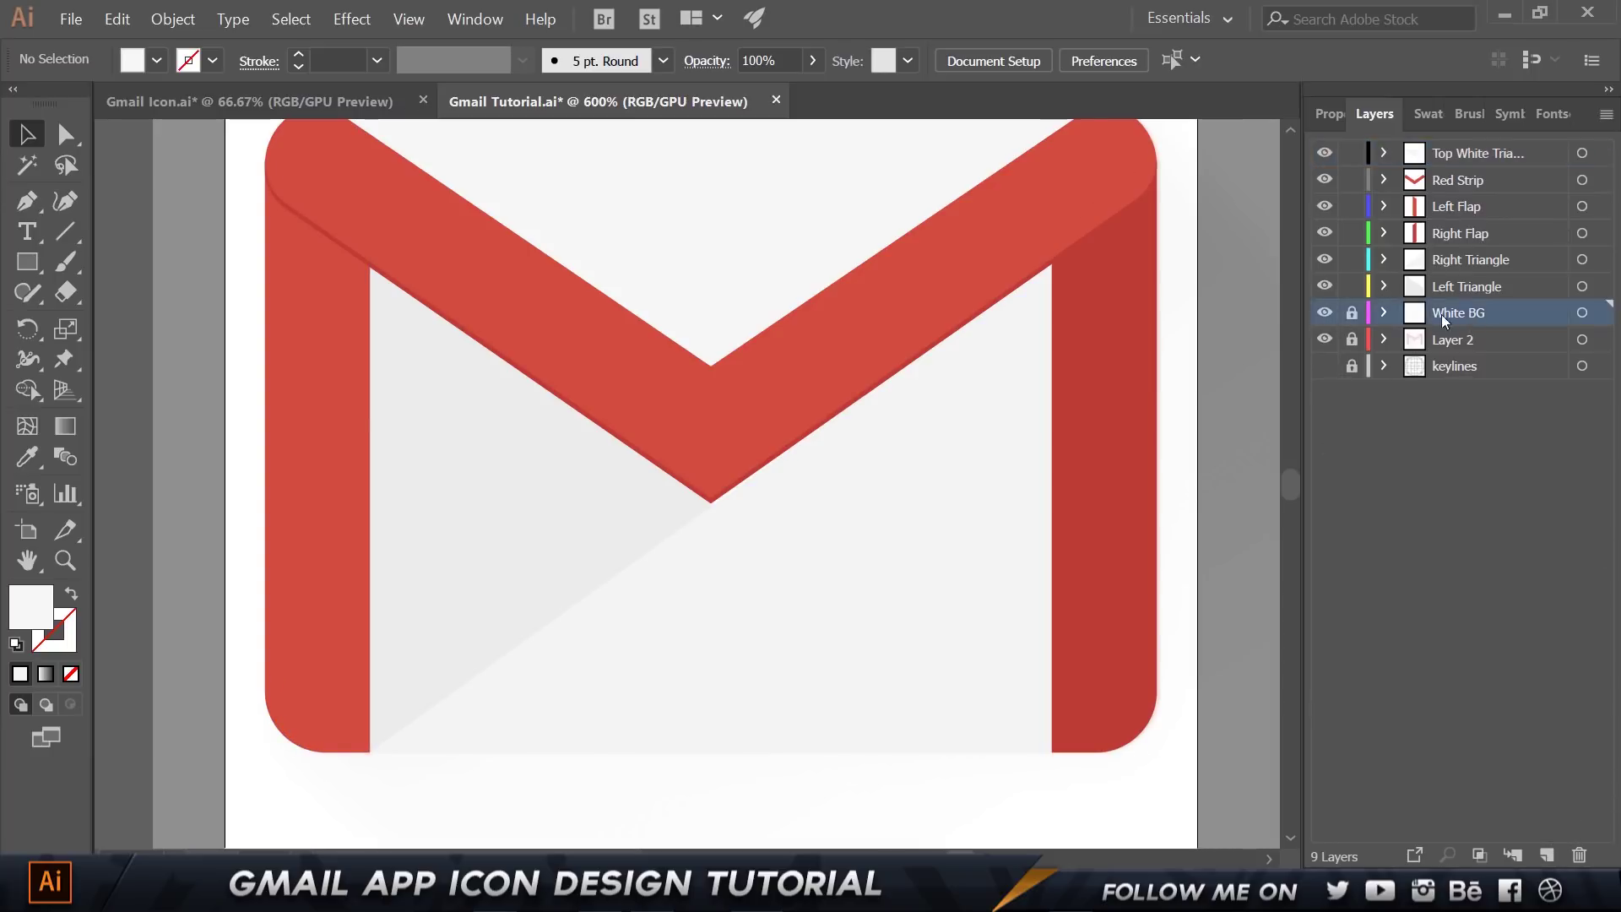
pyautogui.click(1352, 312)
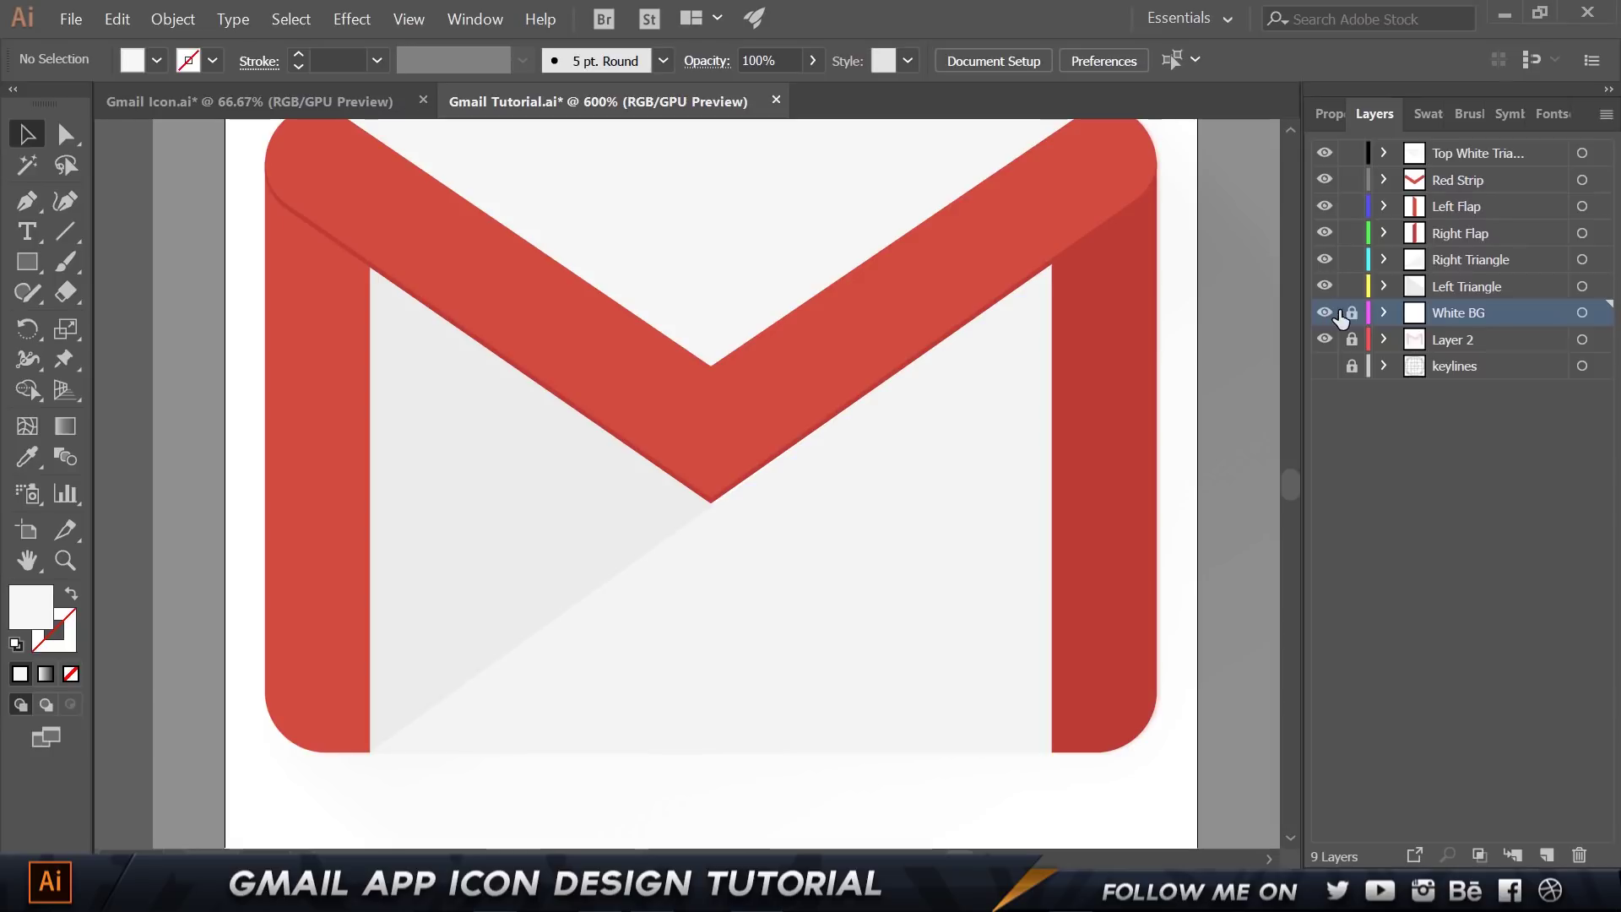
pyautogui.click(1581, 314)
pyautogui.scroll(-1, 984, 447)
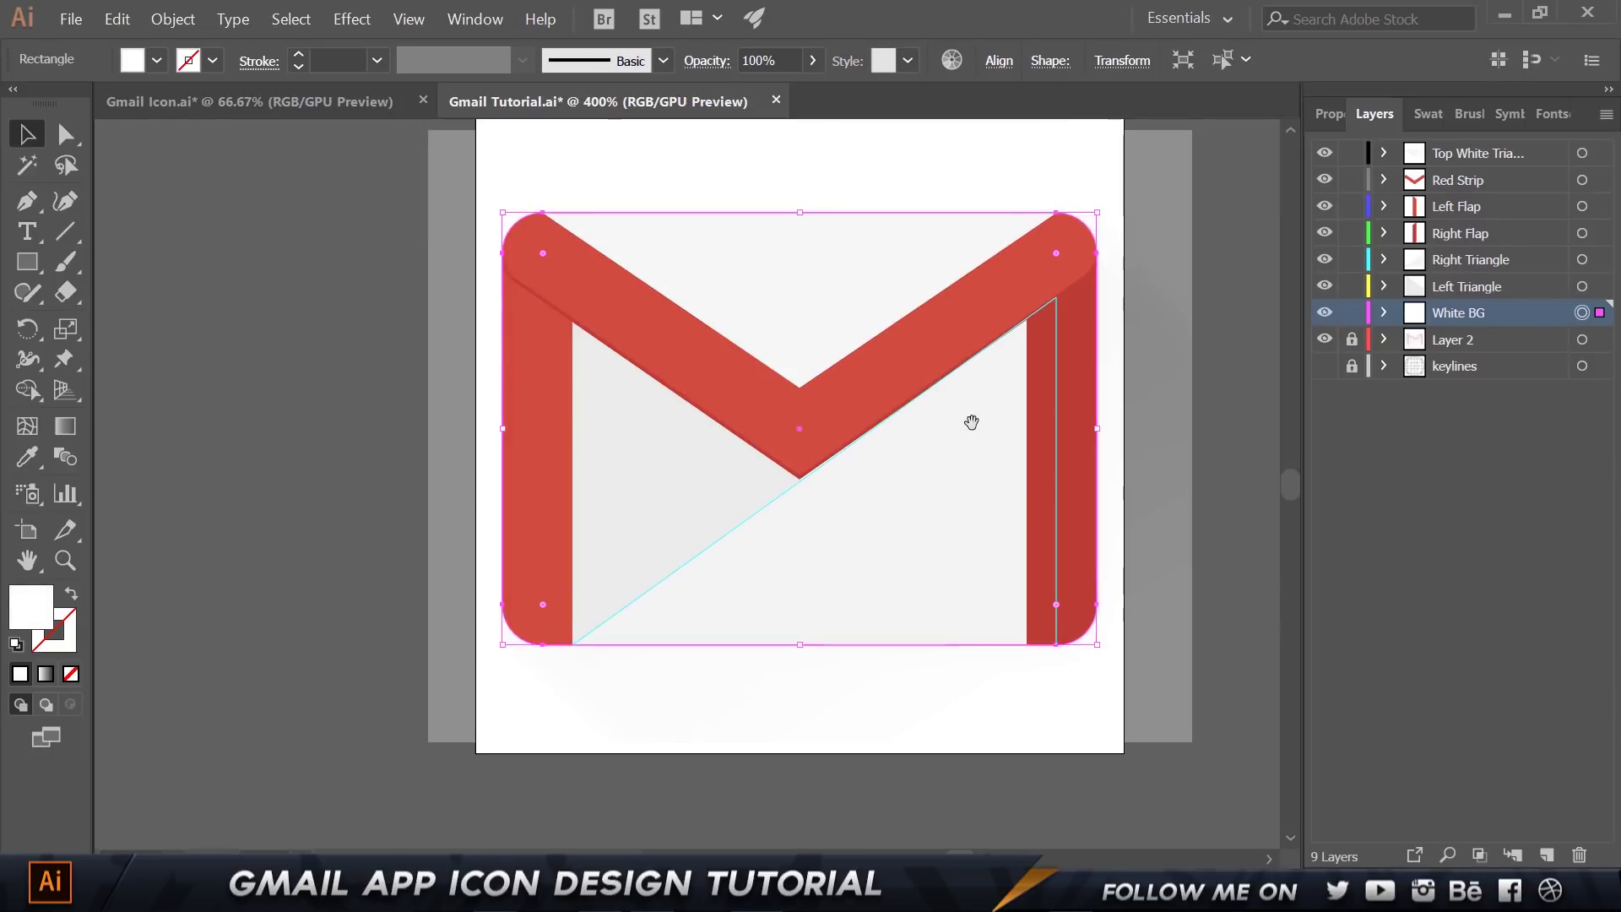
pyautogui.moveTo(969, 423); pyautogui.dragTo(832, 473)
pyautogui.hotkey('ctrl', 'shift', 'b')
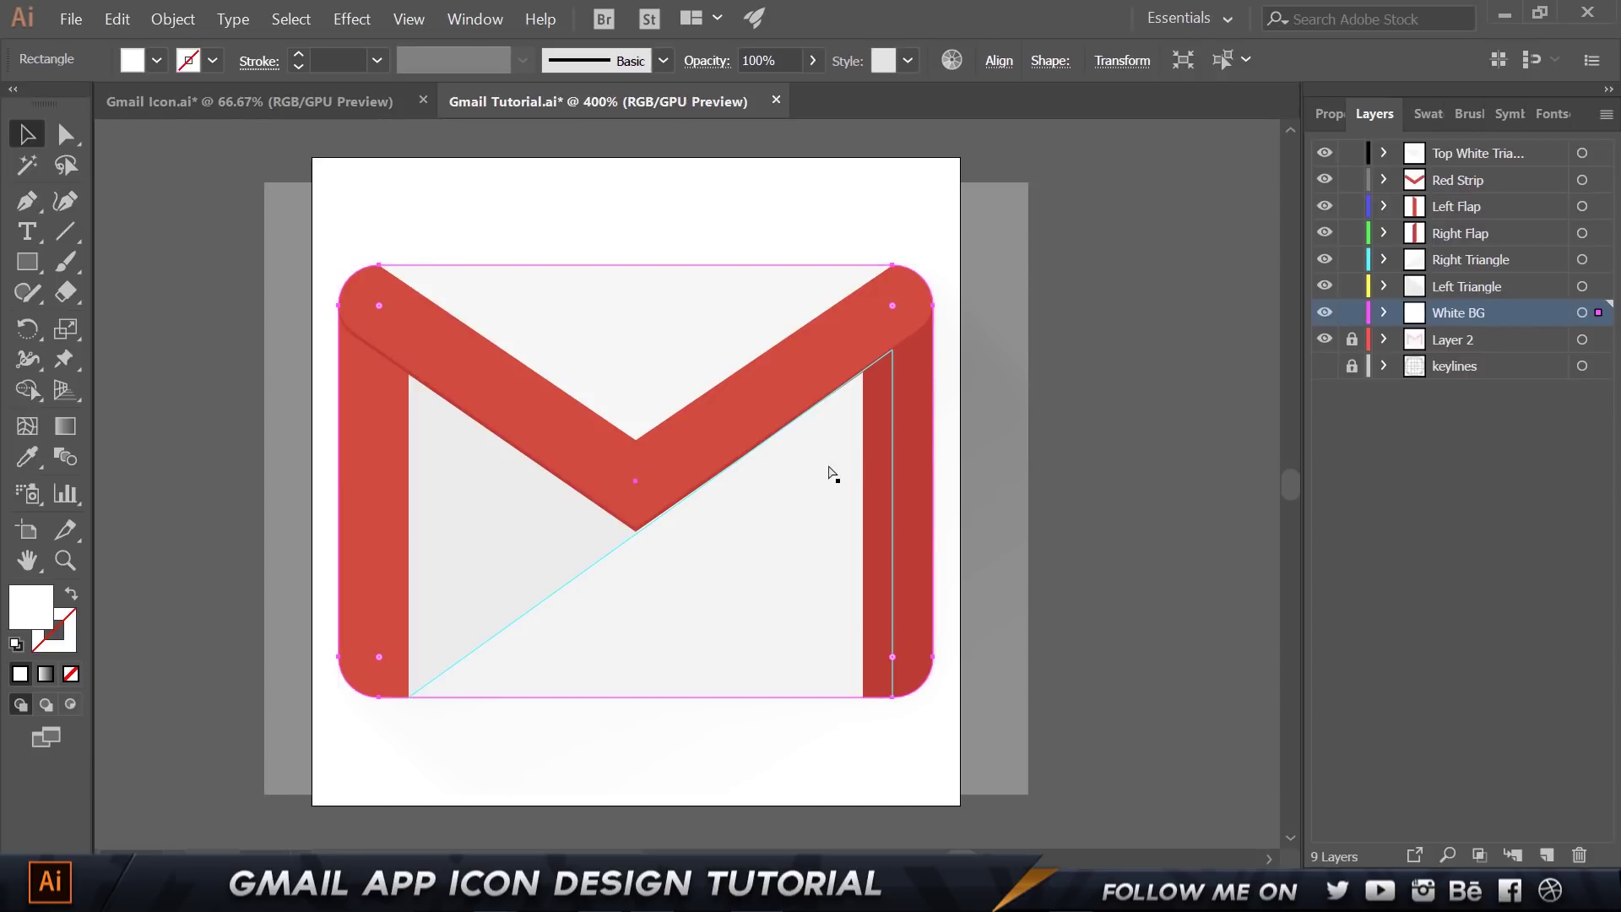
pyautogui.hotkey('ctrl', 'shift', 'b')
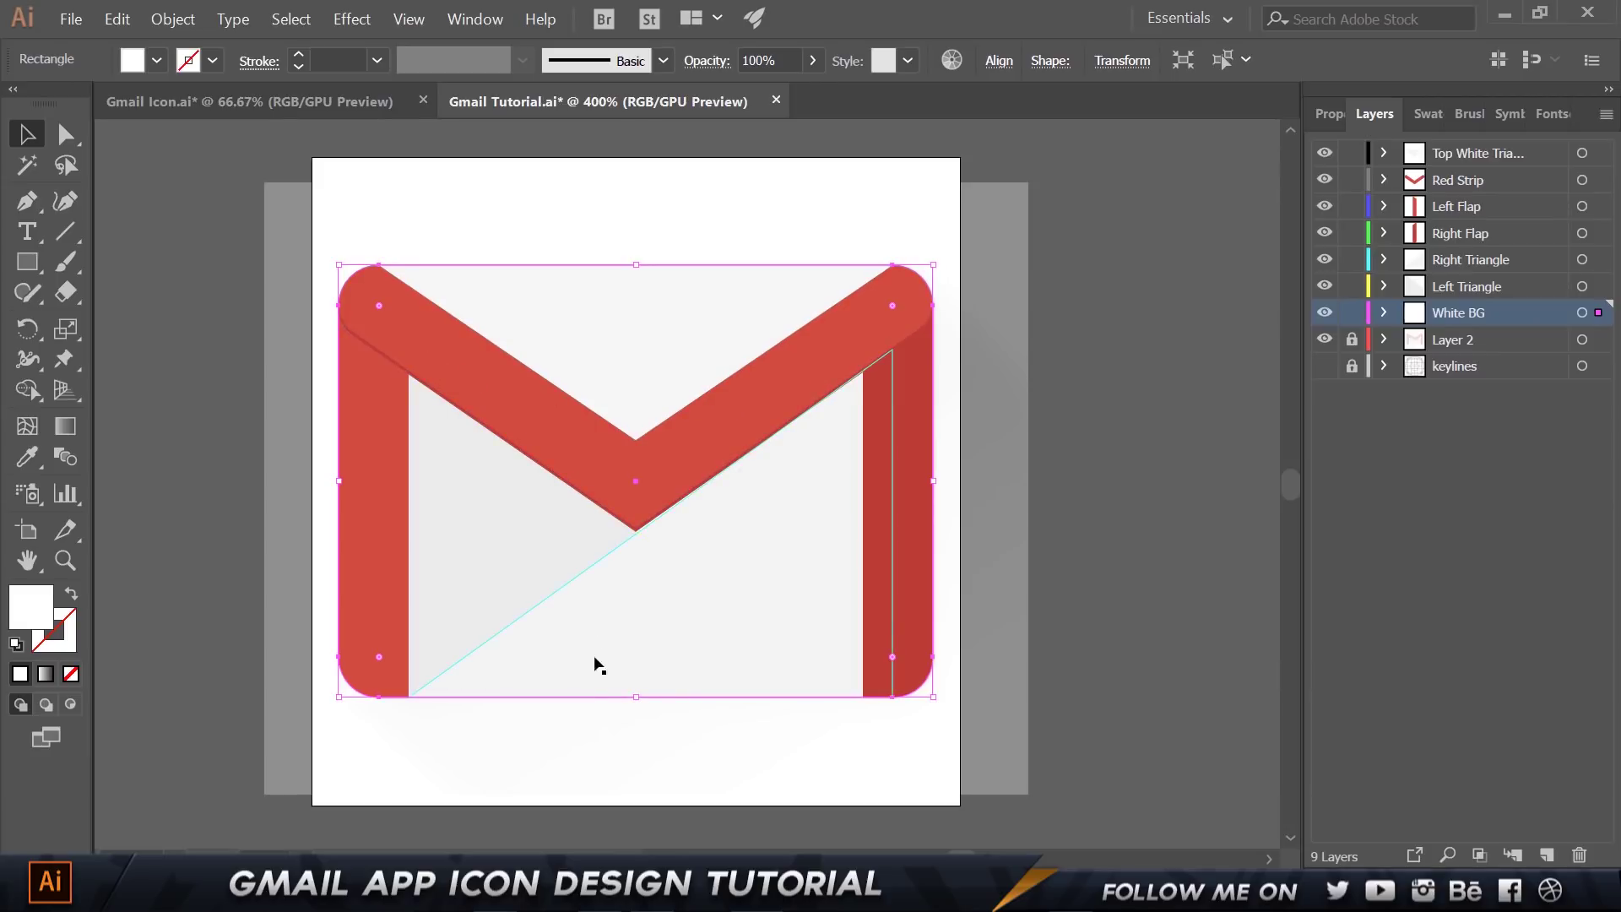
pyautogui.scroll(2, 593, 662)
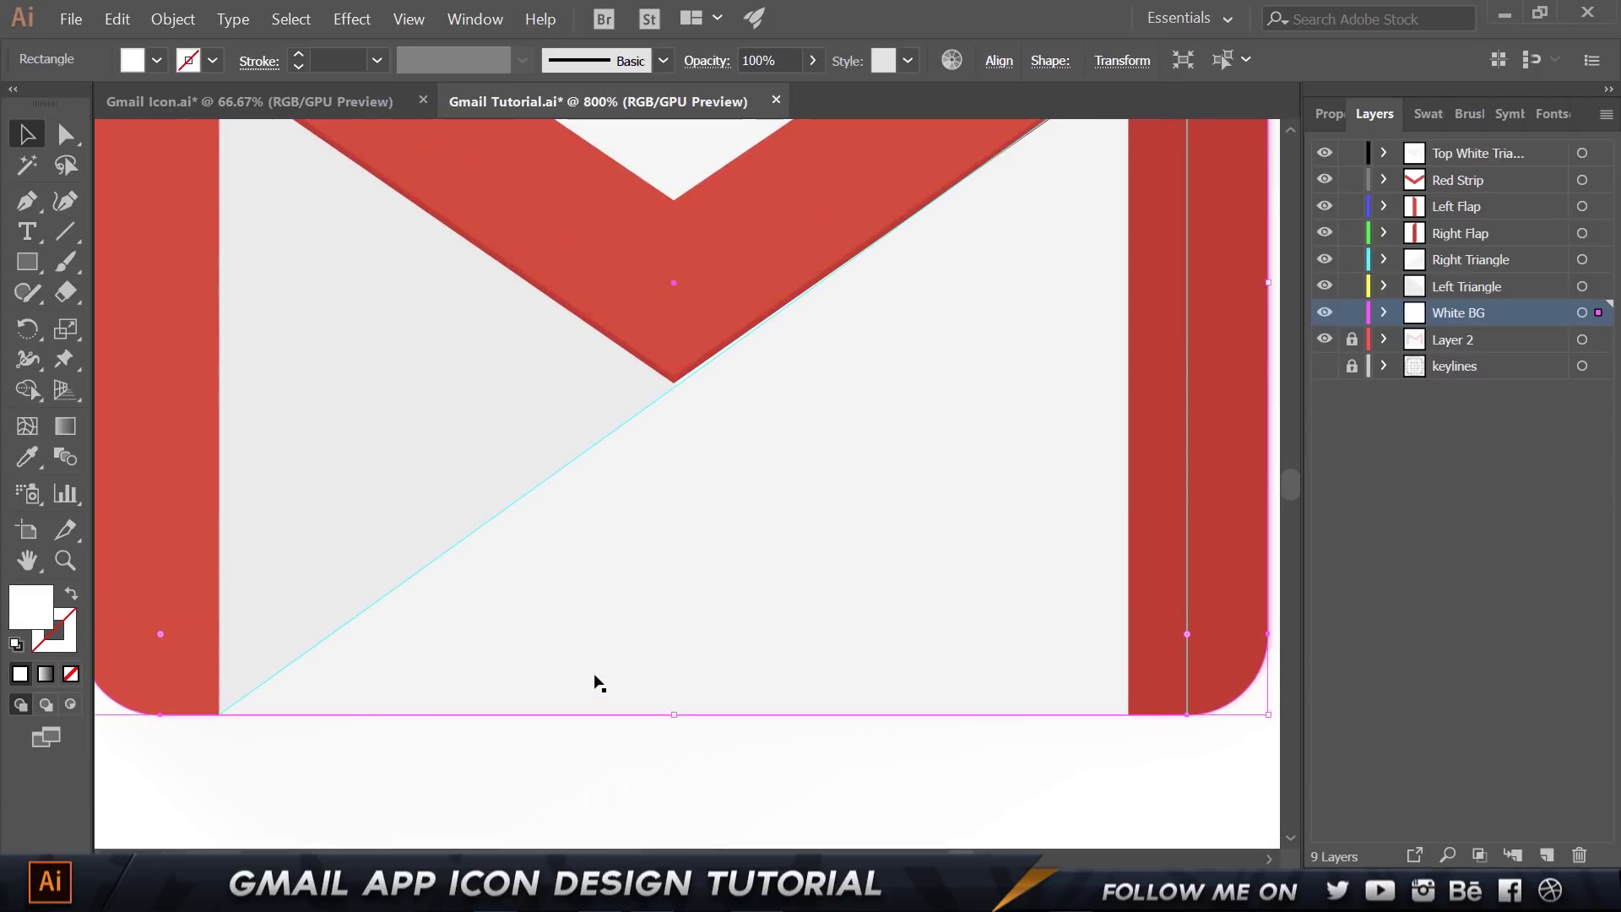
# Hide all layers above White BG and nudge a copy of its rounded rectangle slightly upward.
pyautogui.moveTo(1325, 286); pyautogui.dragTo(1324, 153)
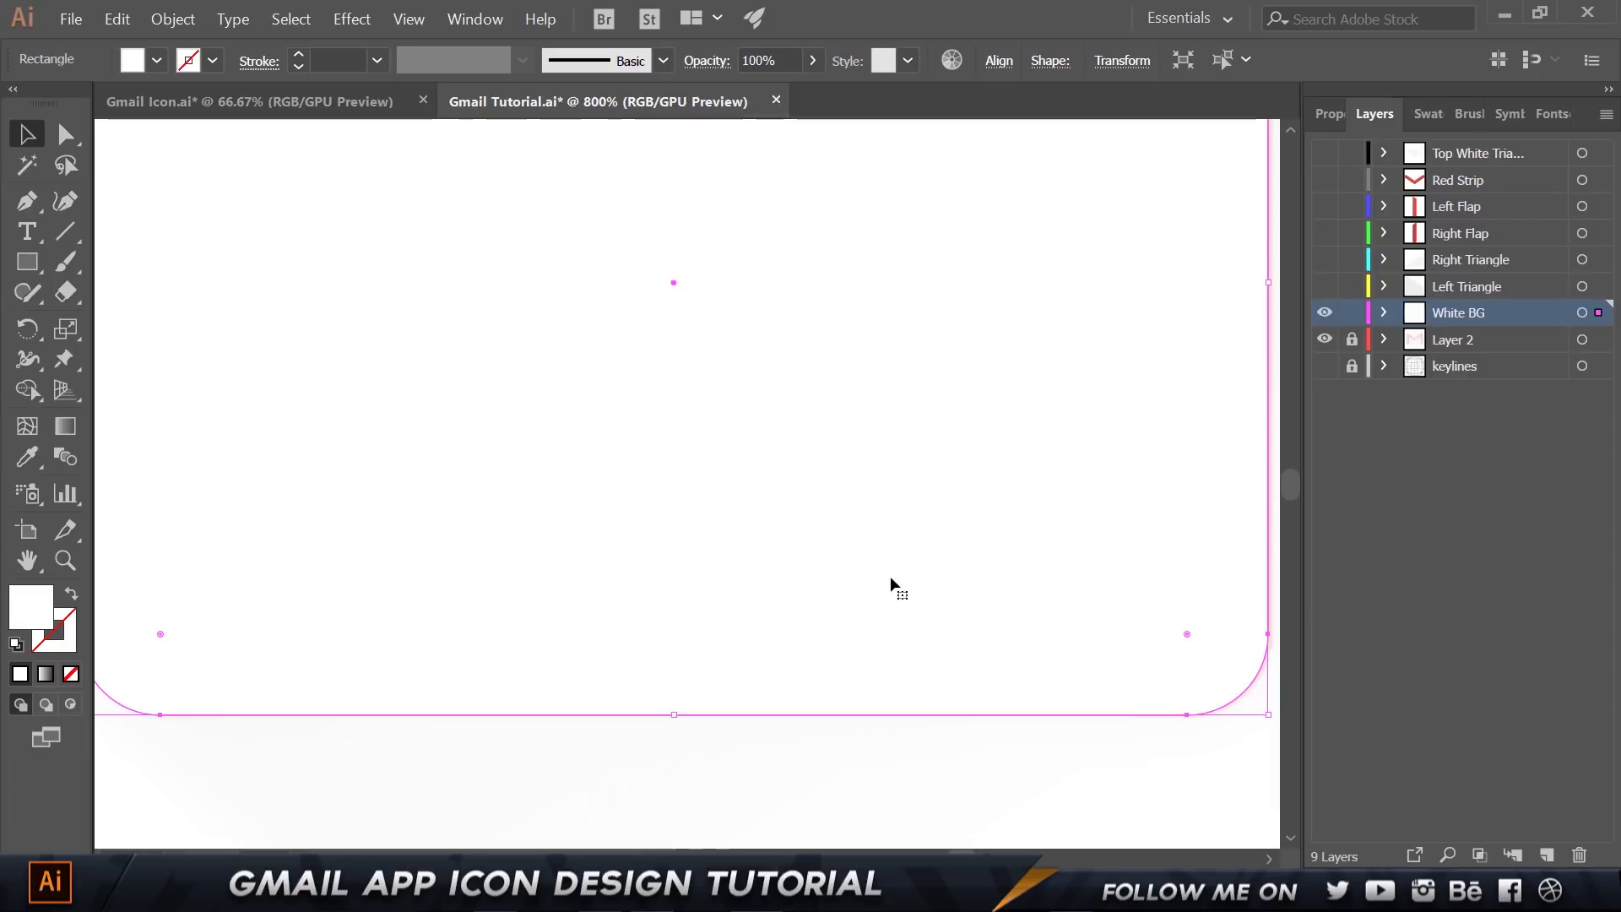
pyautogui.press('Up')
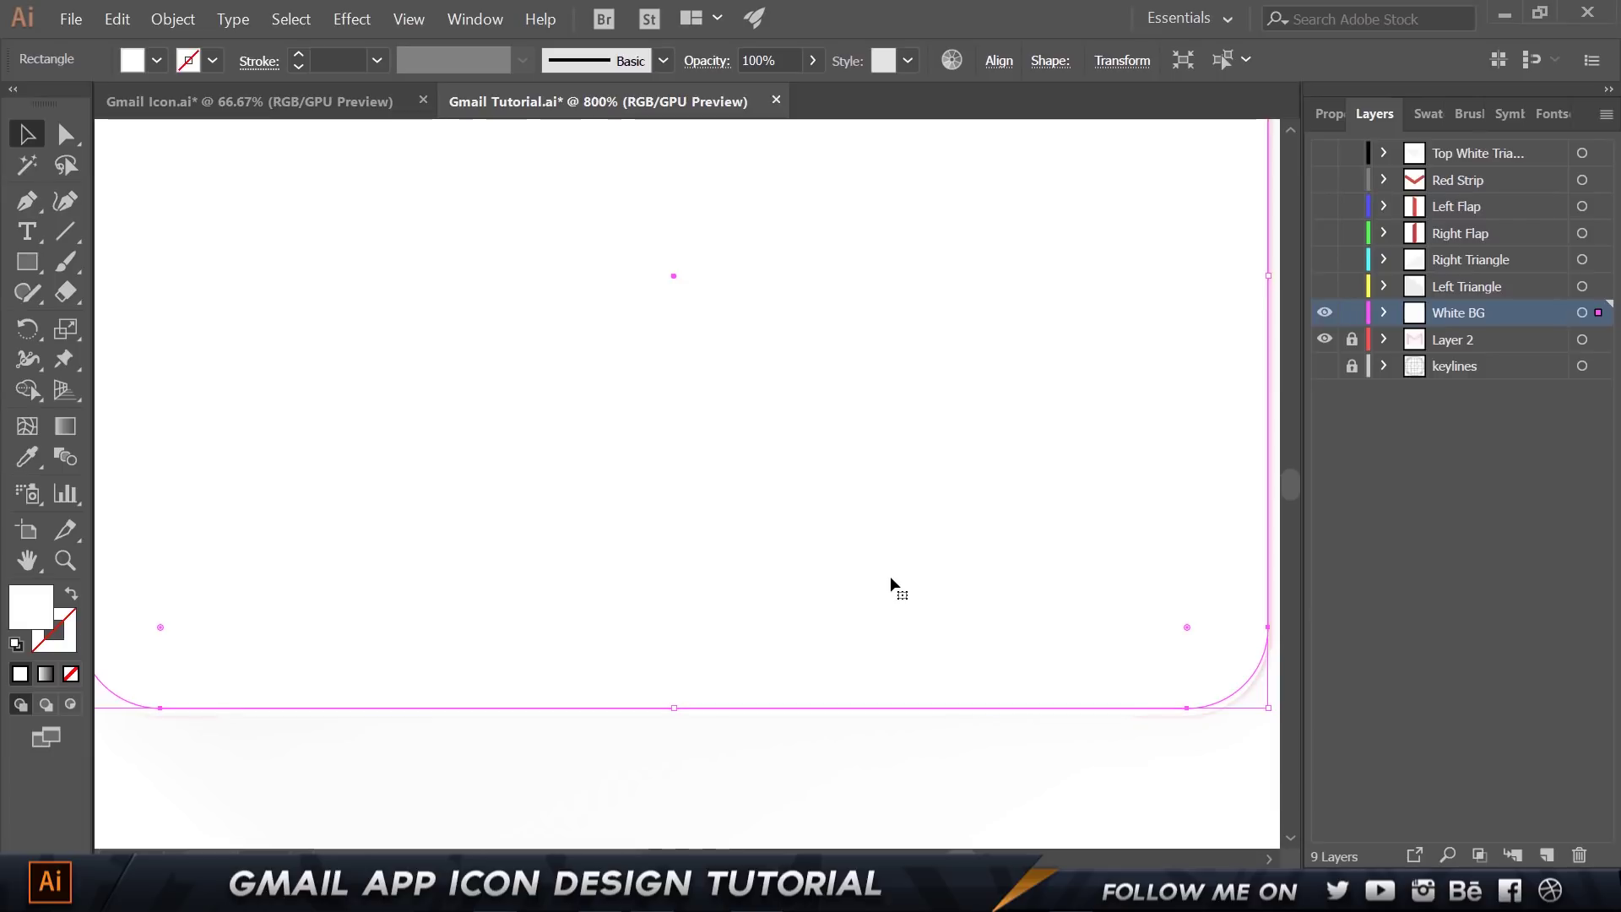
pyautogui.scroll(4, 1269, 727)
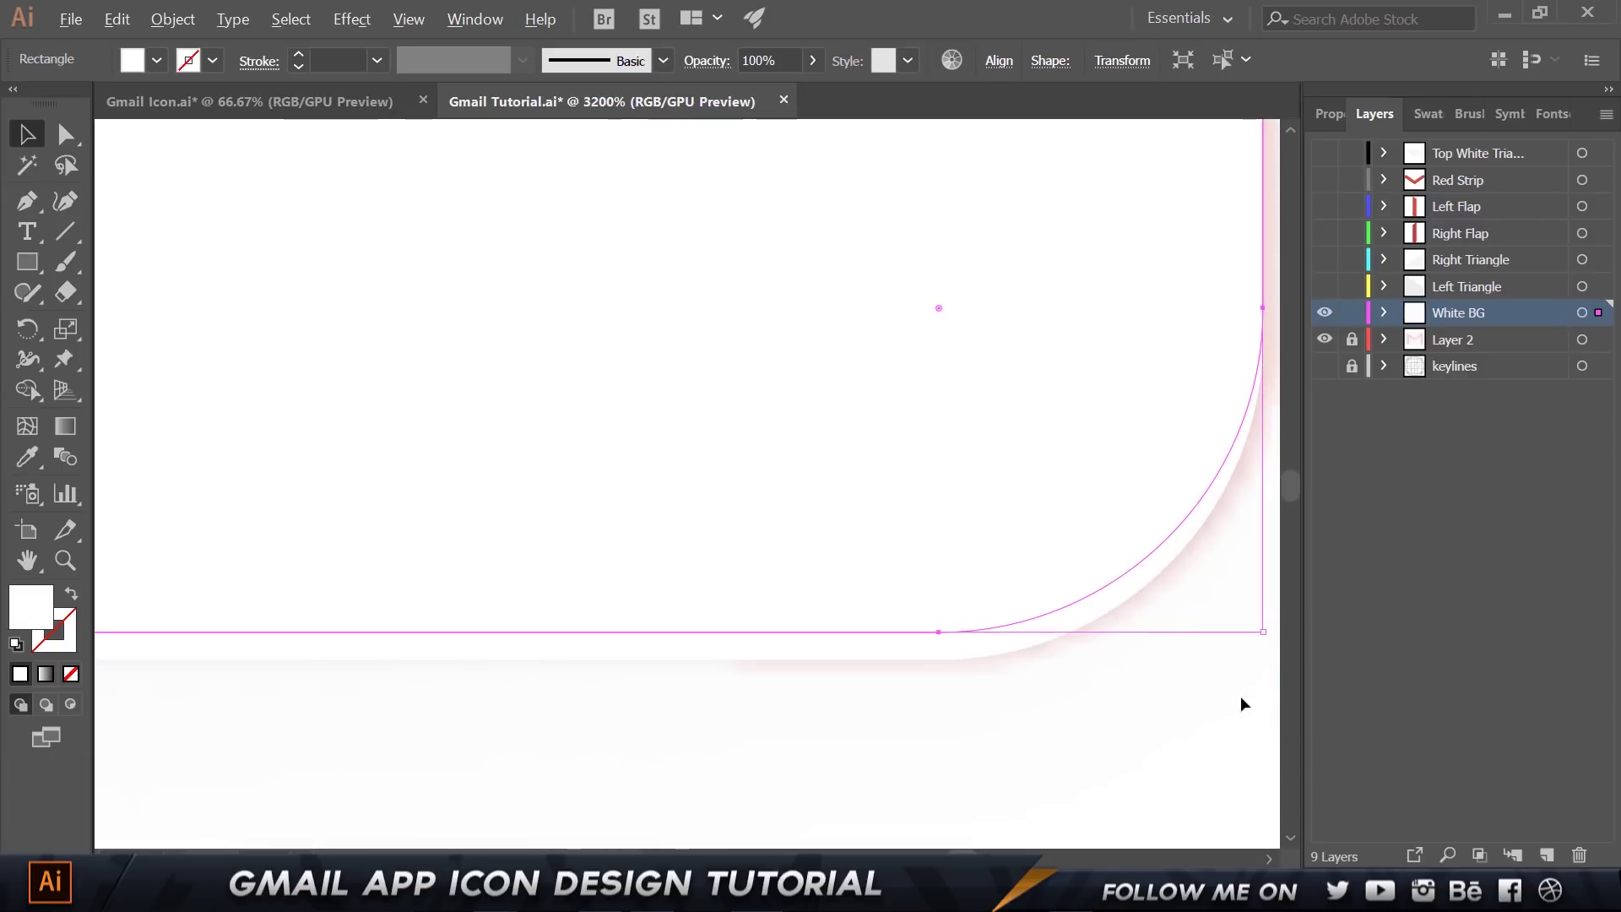
# Select the two offset rectangle copies and apply Pathfinder Minus Front to cut a thin sliver along the envelope's bottom edge.
pyautogui.click(1111, 596)
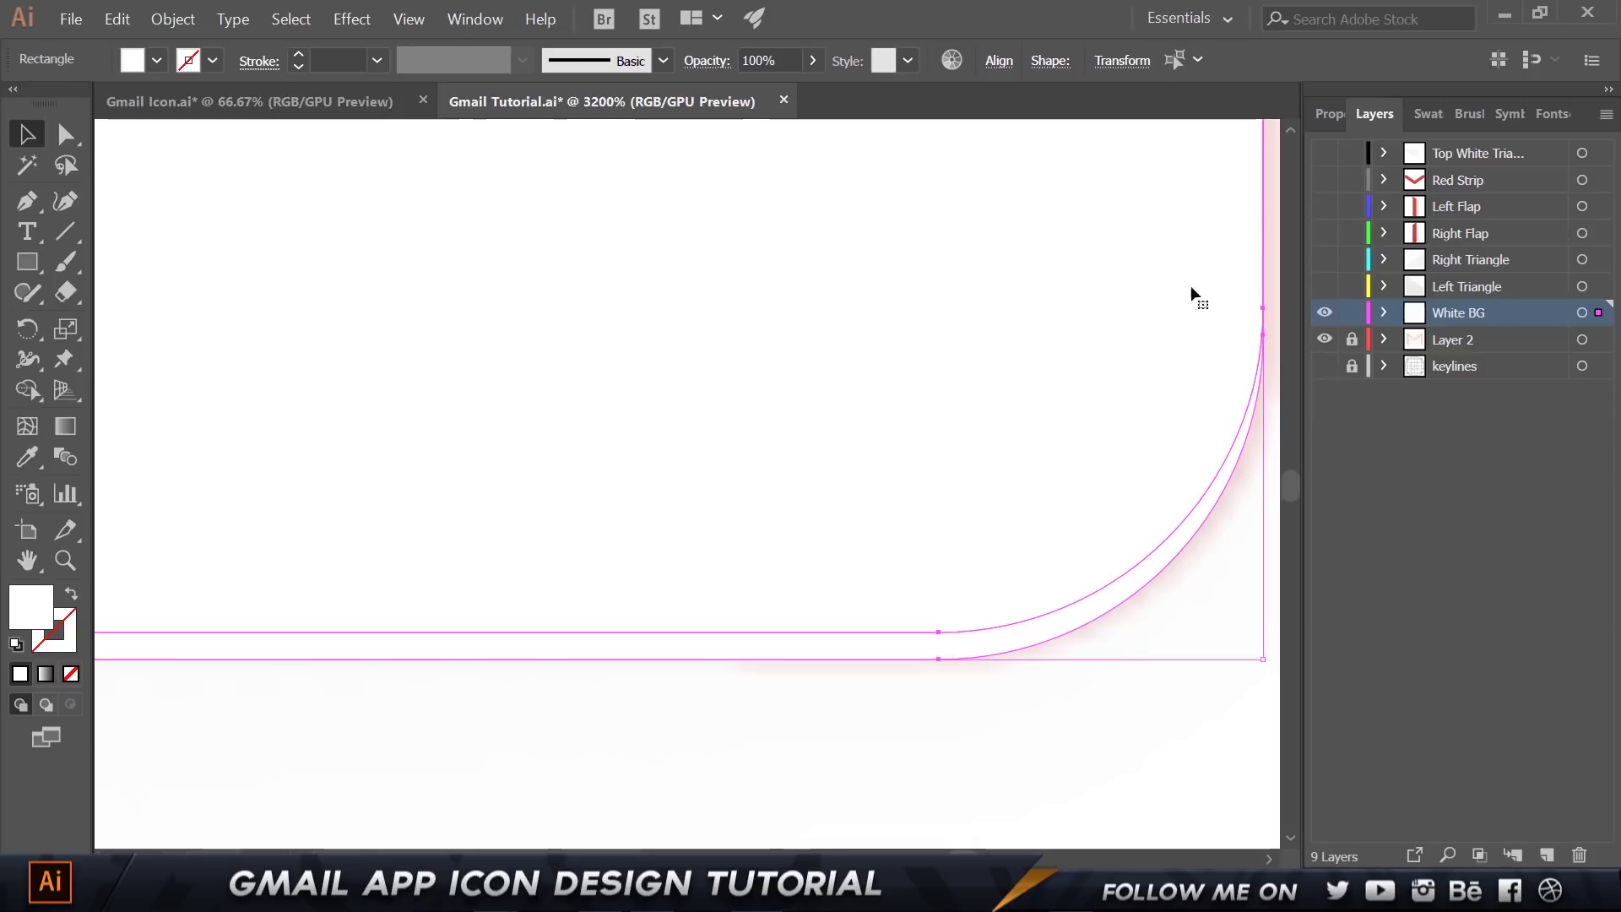
pyautogui.click(474, 19)
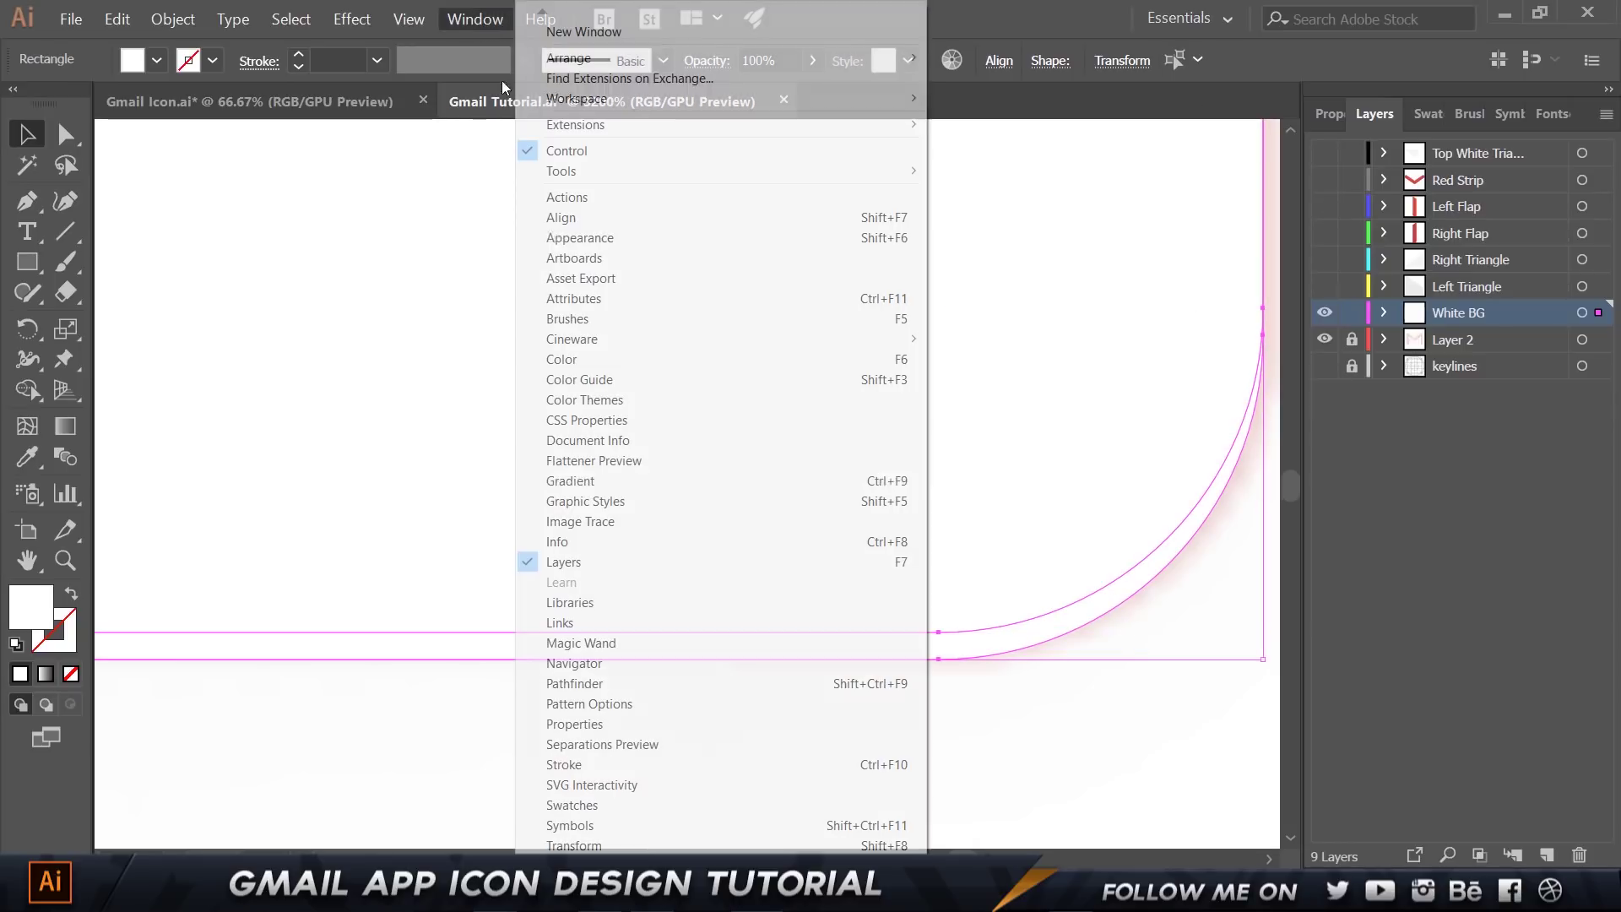
pyautogui.click(609, 683)
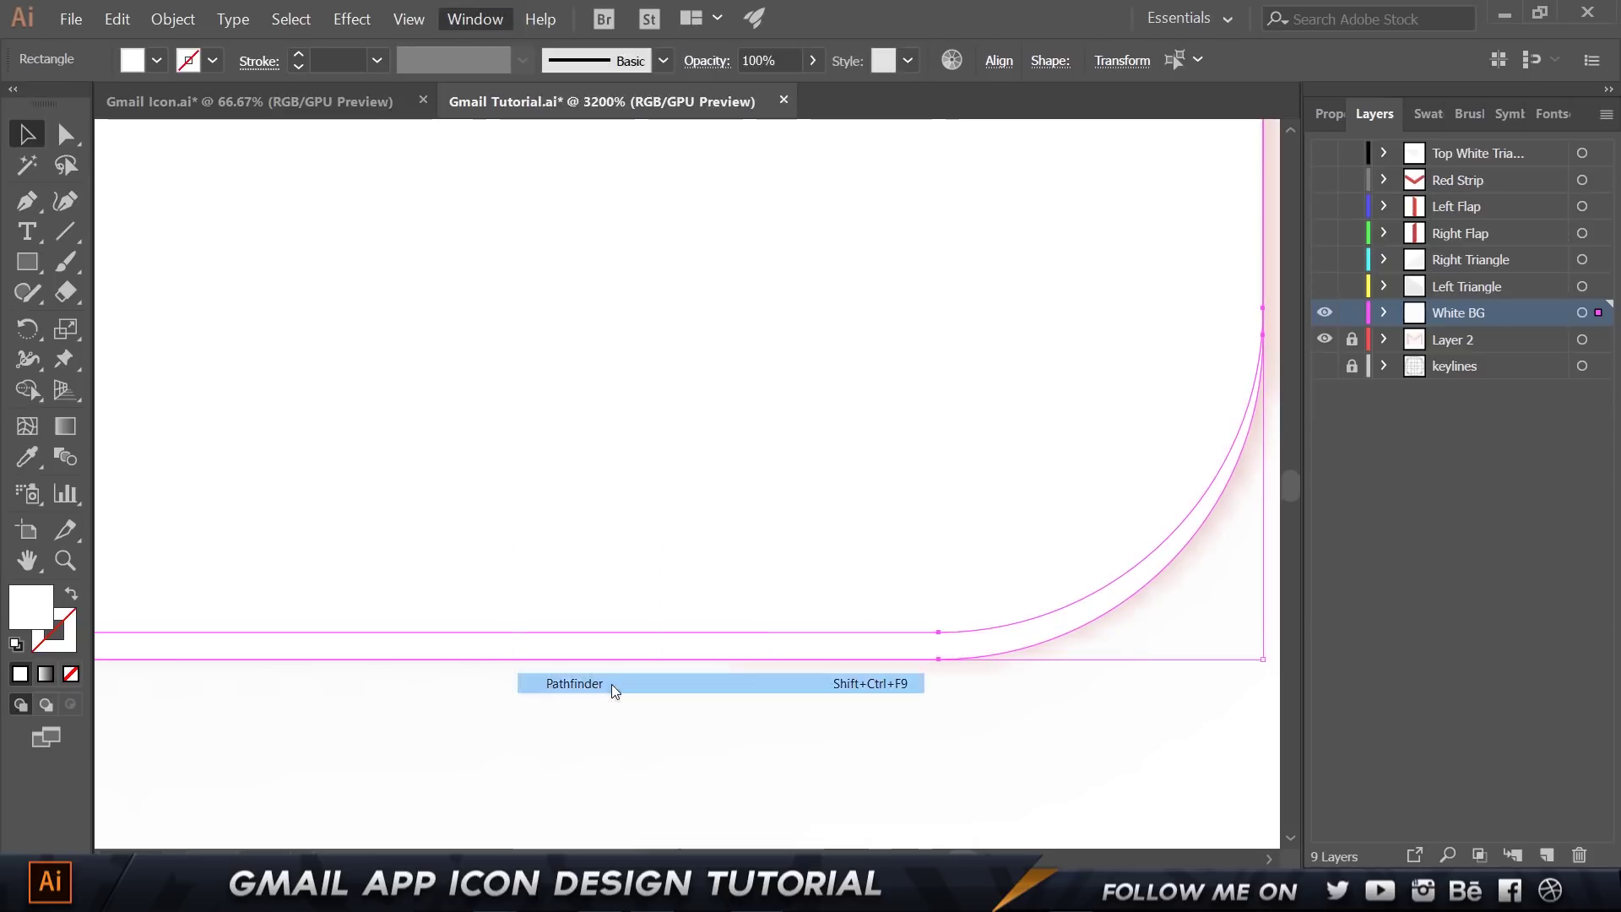
pyautogui.click(1060, 228)
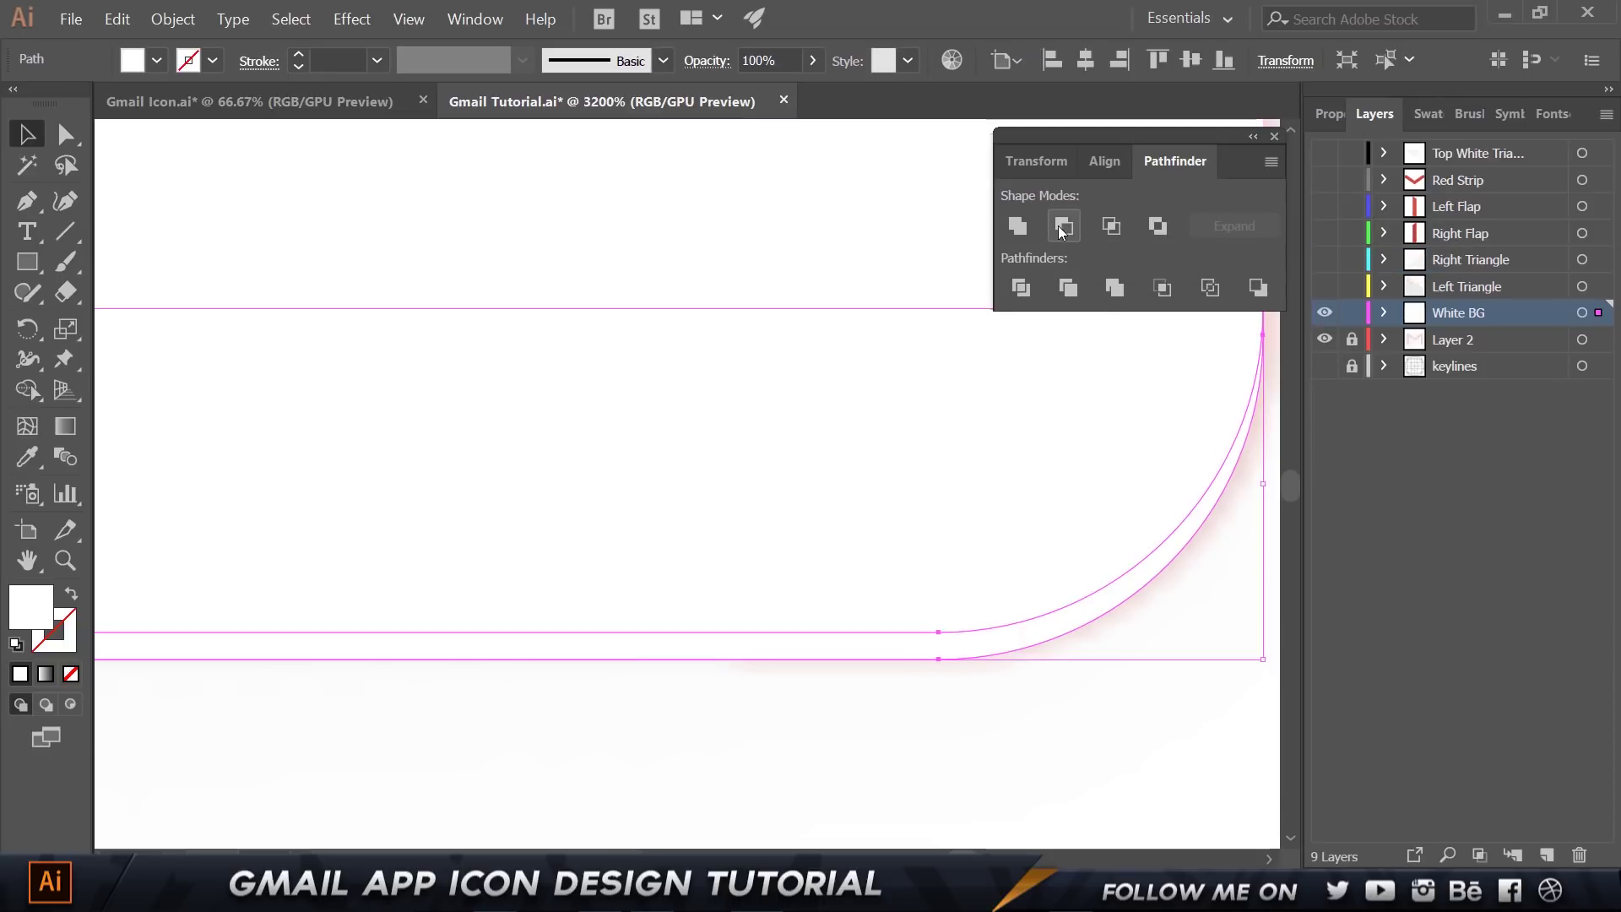
pyautogui.scroll(-1, 953, 608)
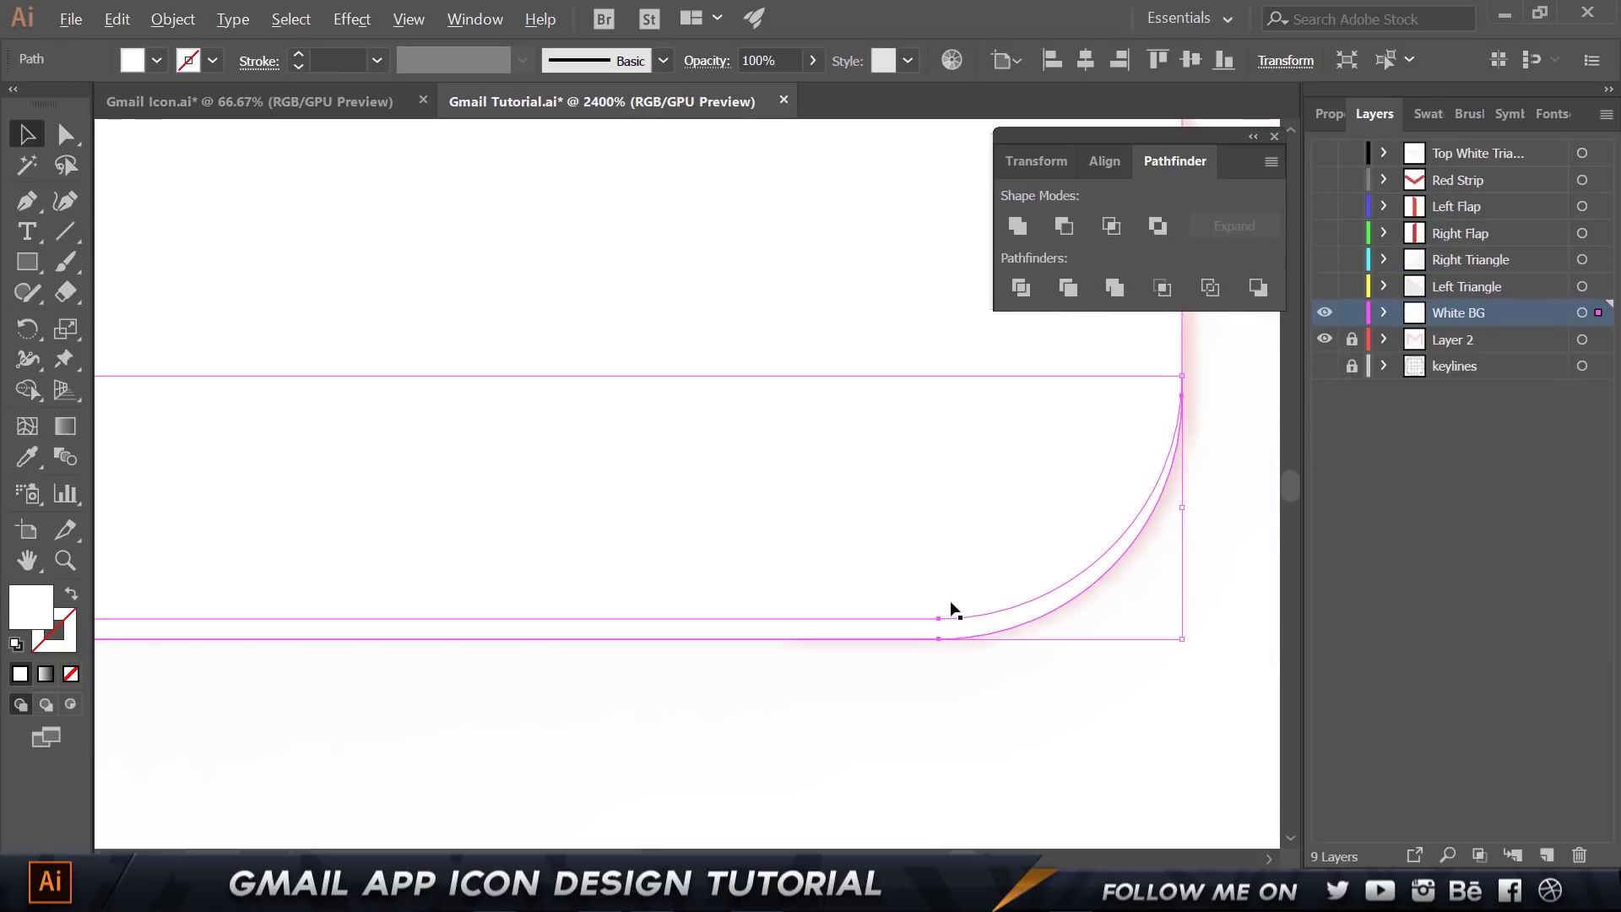
# Fill the bottom sliver with black 000000 and close Pathfinder.
pyautogui.doubleClick(32, 606)
pyautogui.moveTo(1016, 546); pyautogui.dragTo(872, 651)
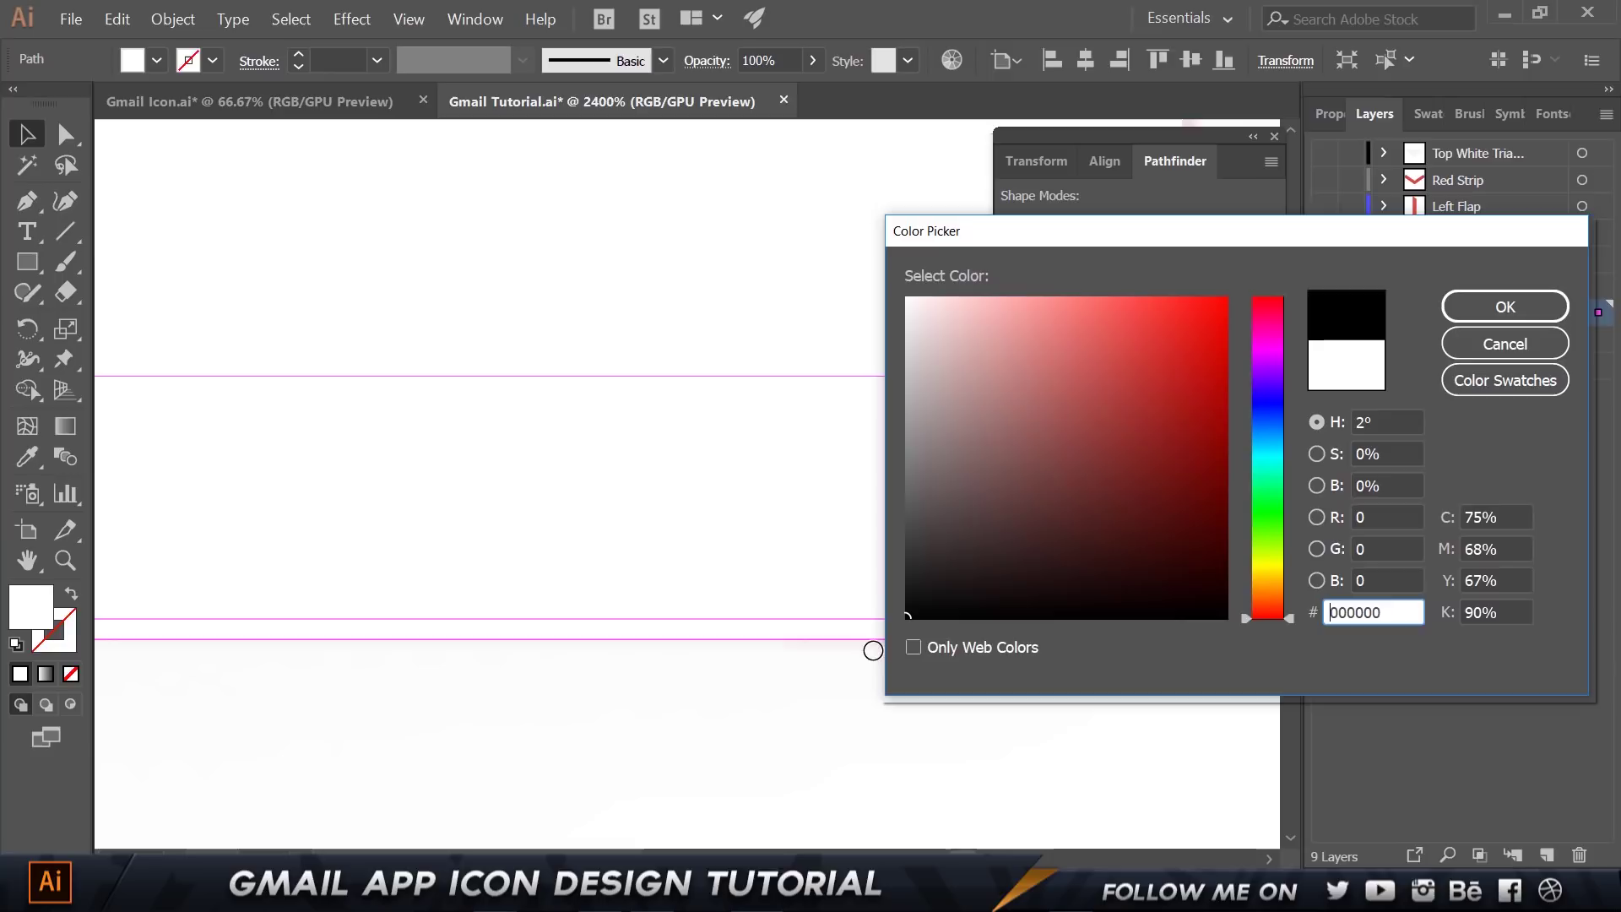
pyautogui.click(1505, 306)
pyautogui.click(1274, 136)
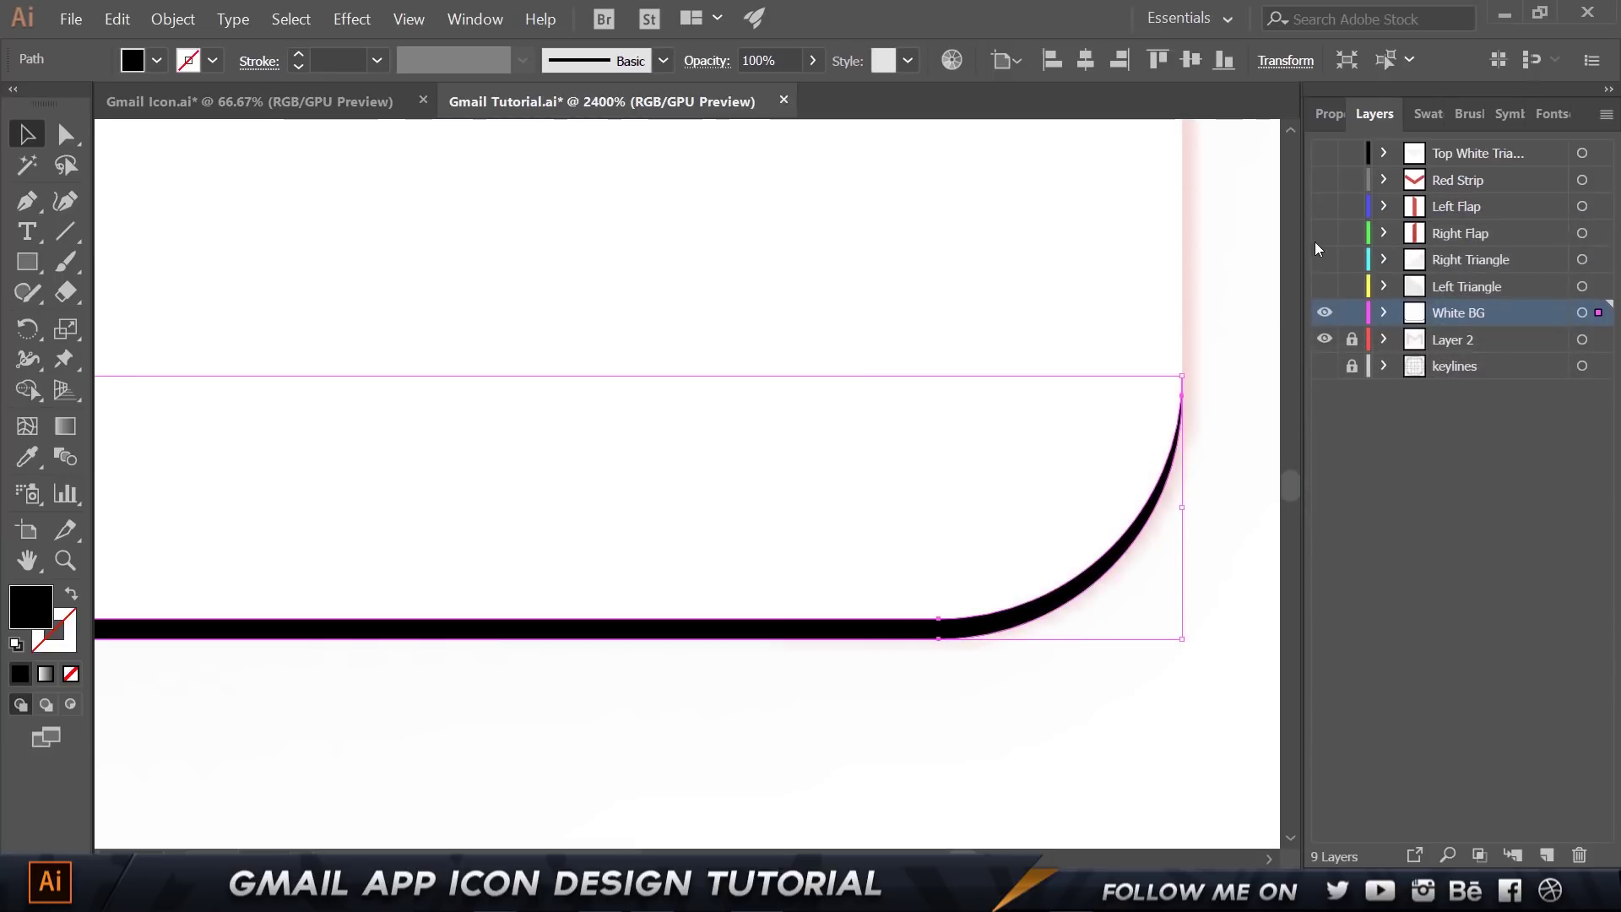
# Move the black sliver in place onto a new topmost layer and name that layer Bottom Shadow.
pyautogui.press('Delete')
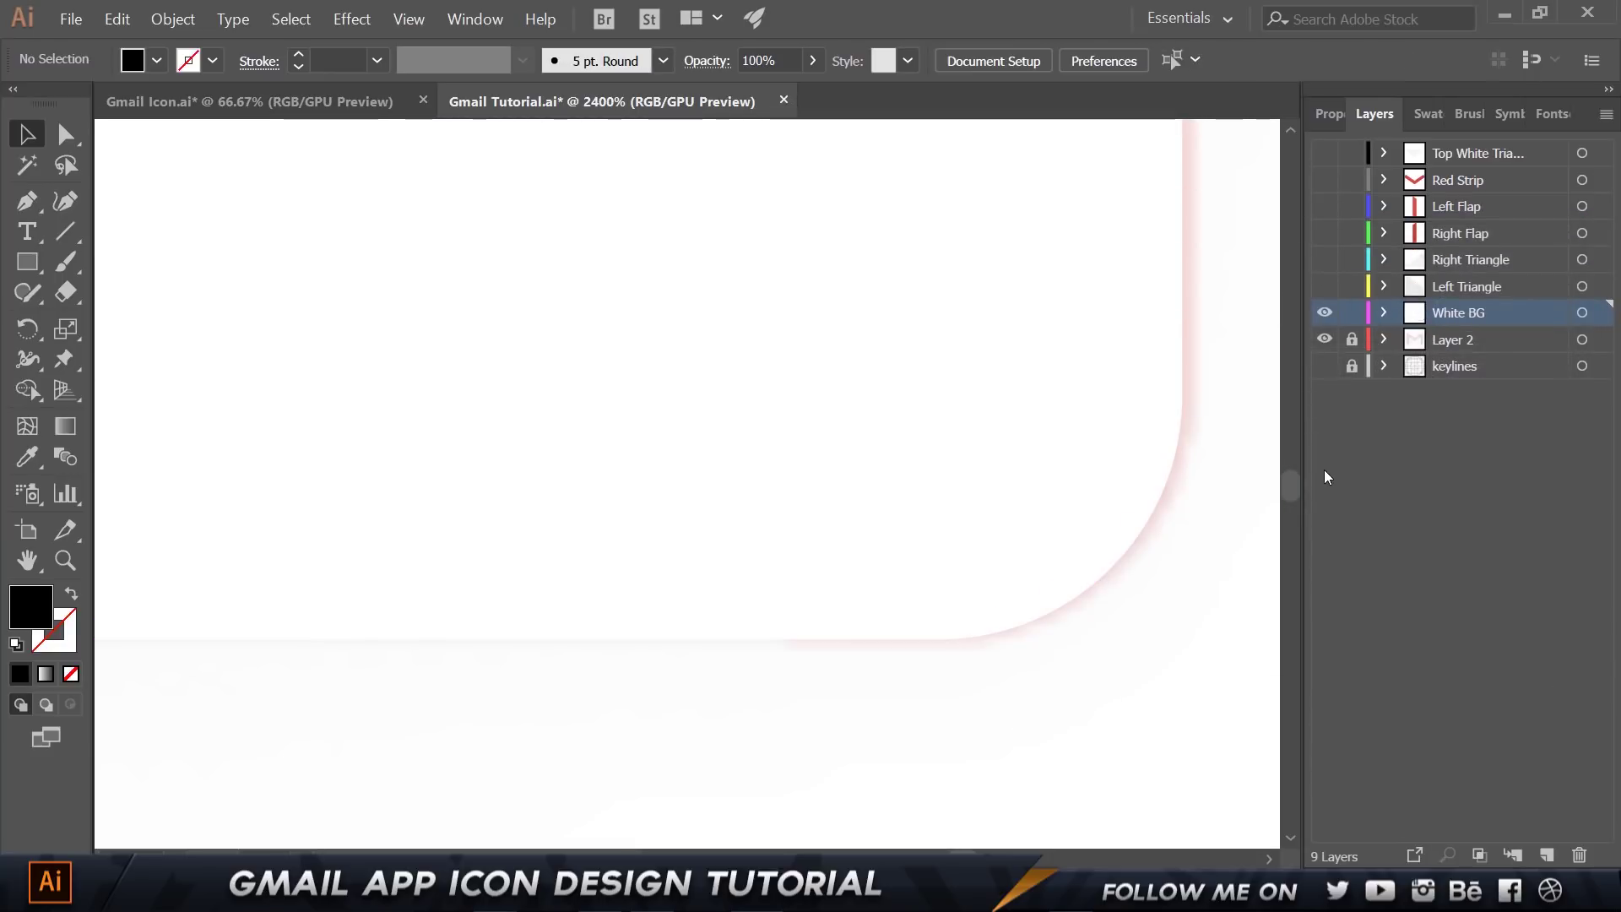
pyautogui.click(1546, 855)
pyautogui.moveTo(1459, 315); pyautogui.dragTo(1451, 149)
pyautogui.hotkey('ctrl', 'f')
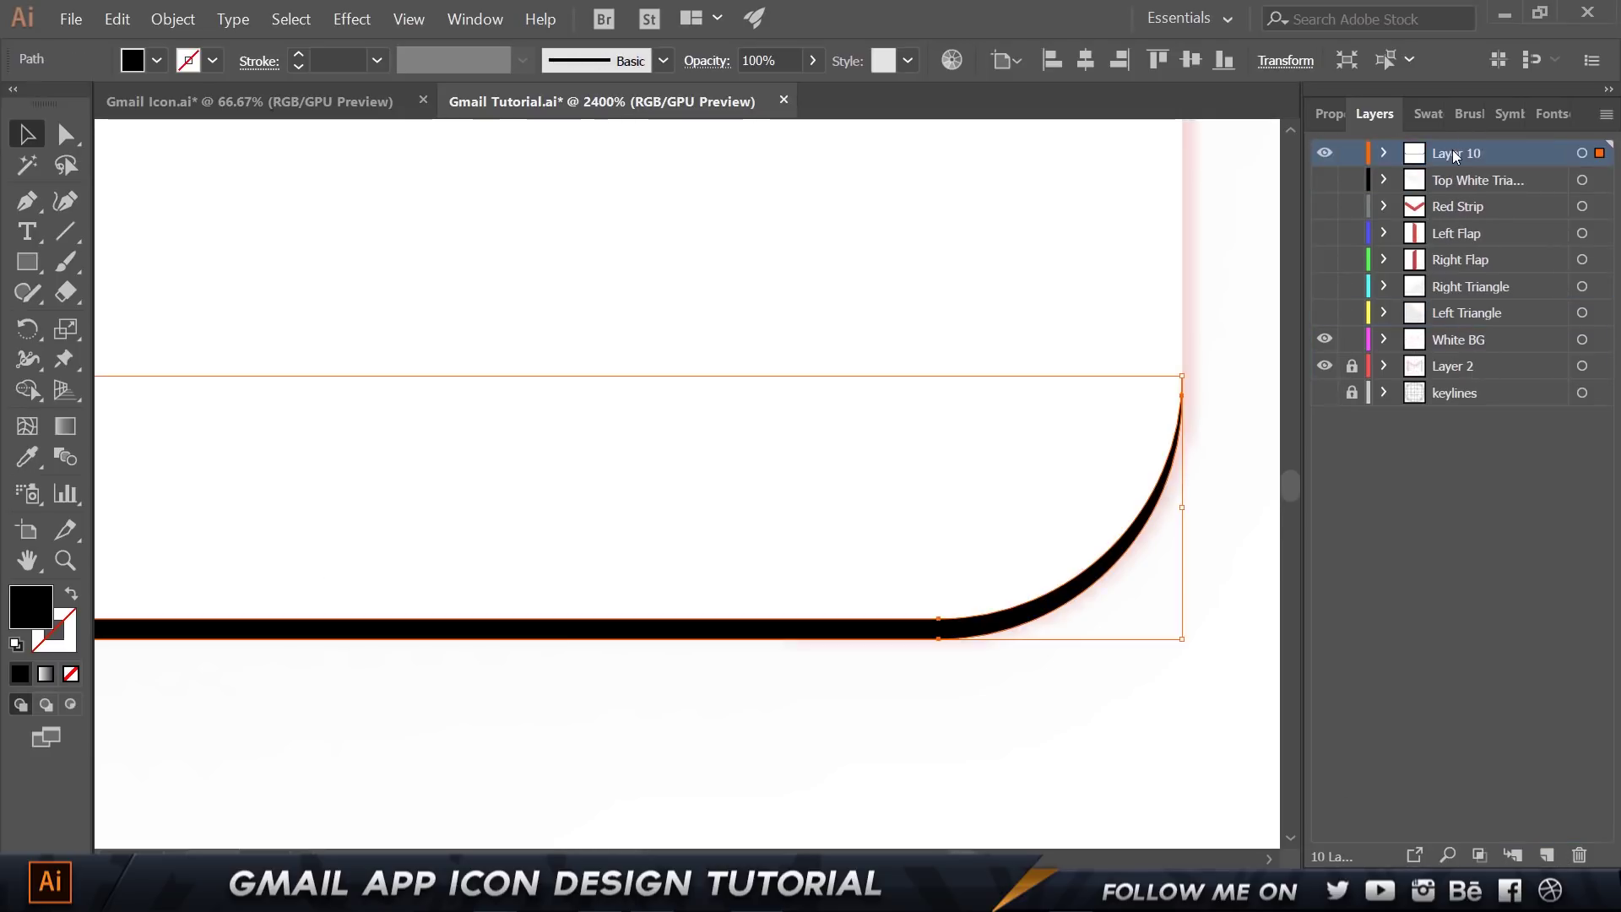
pyautogui.doubleClick(1452, 150)
pyautogui.write('Bottom S')
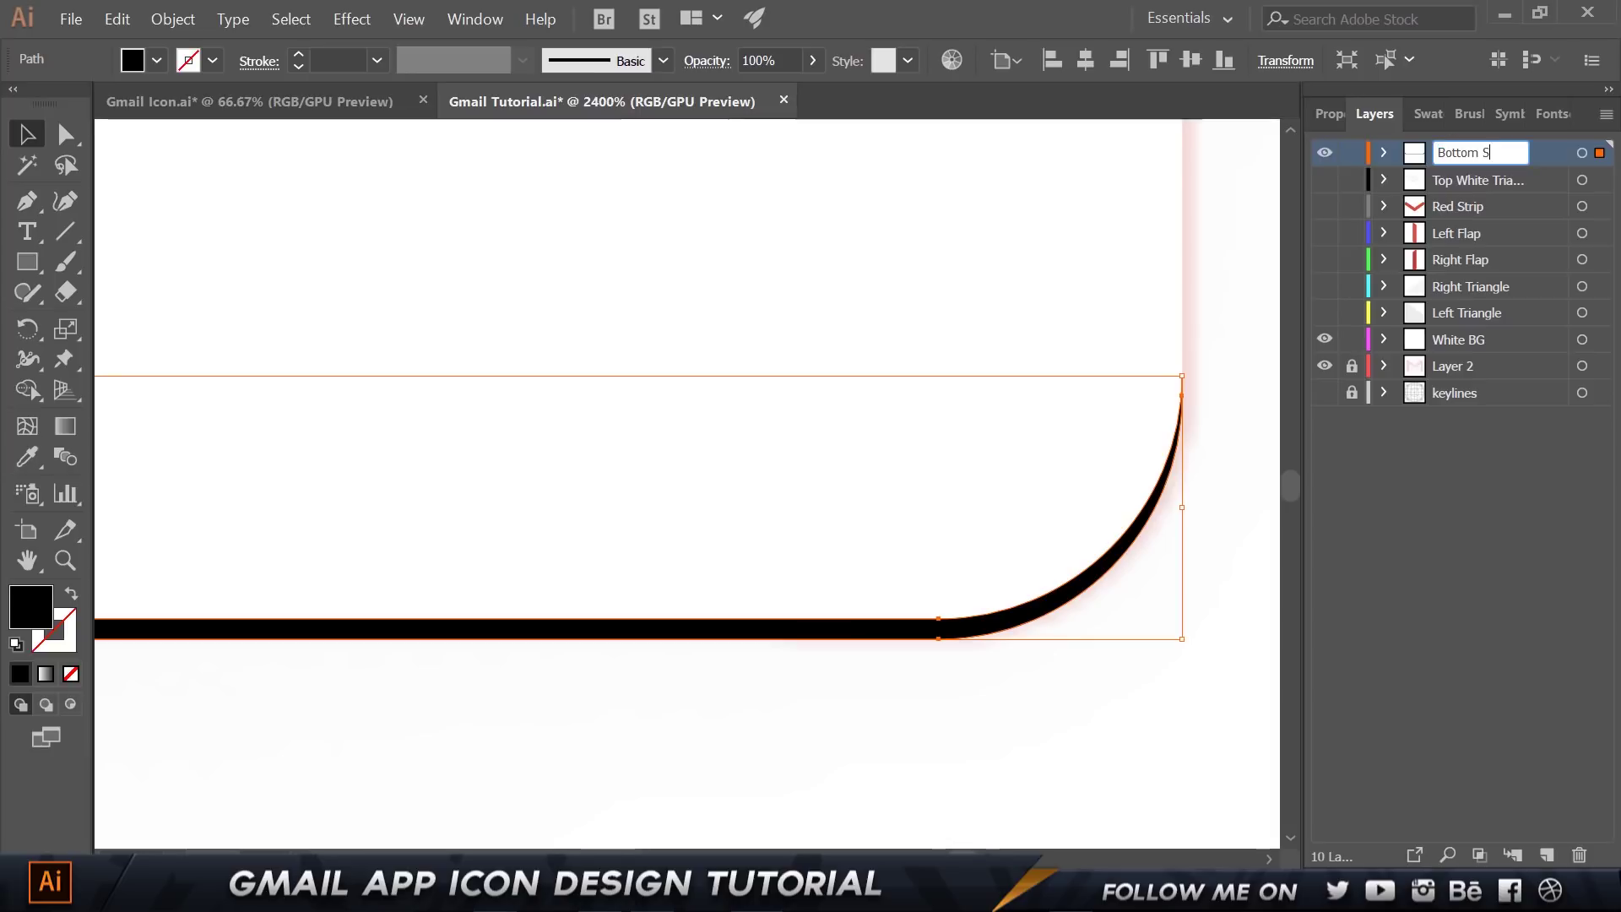
pyautogui.write('hadow')
pyautogui.press('Return')
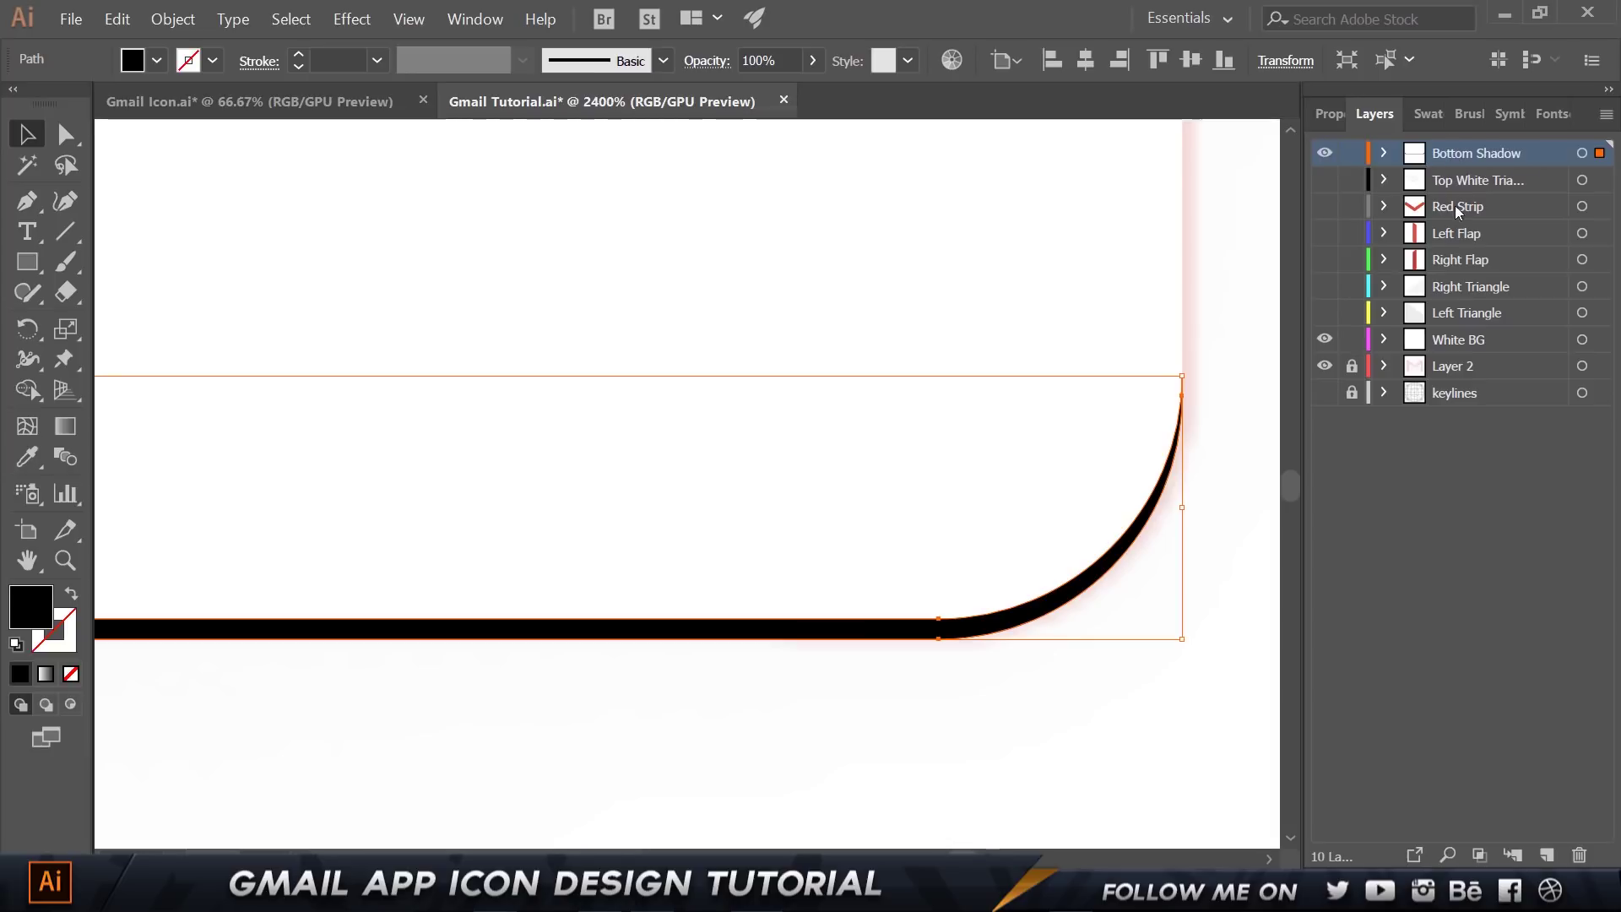
# Set the opacity of the black bottom sliver to 20%.
pyautogui.click(1325, 113)
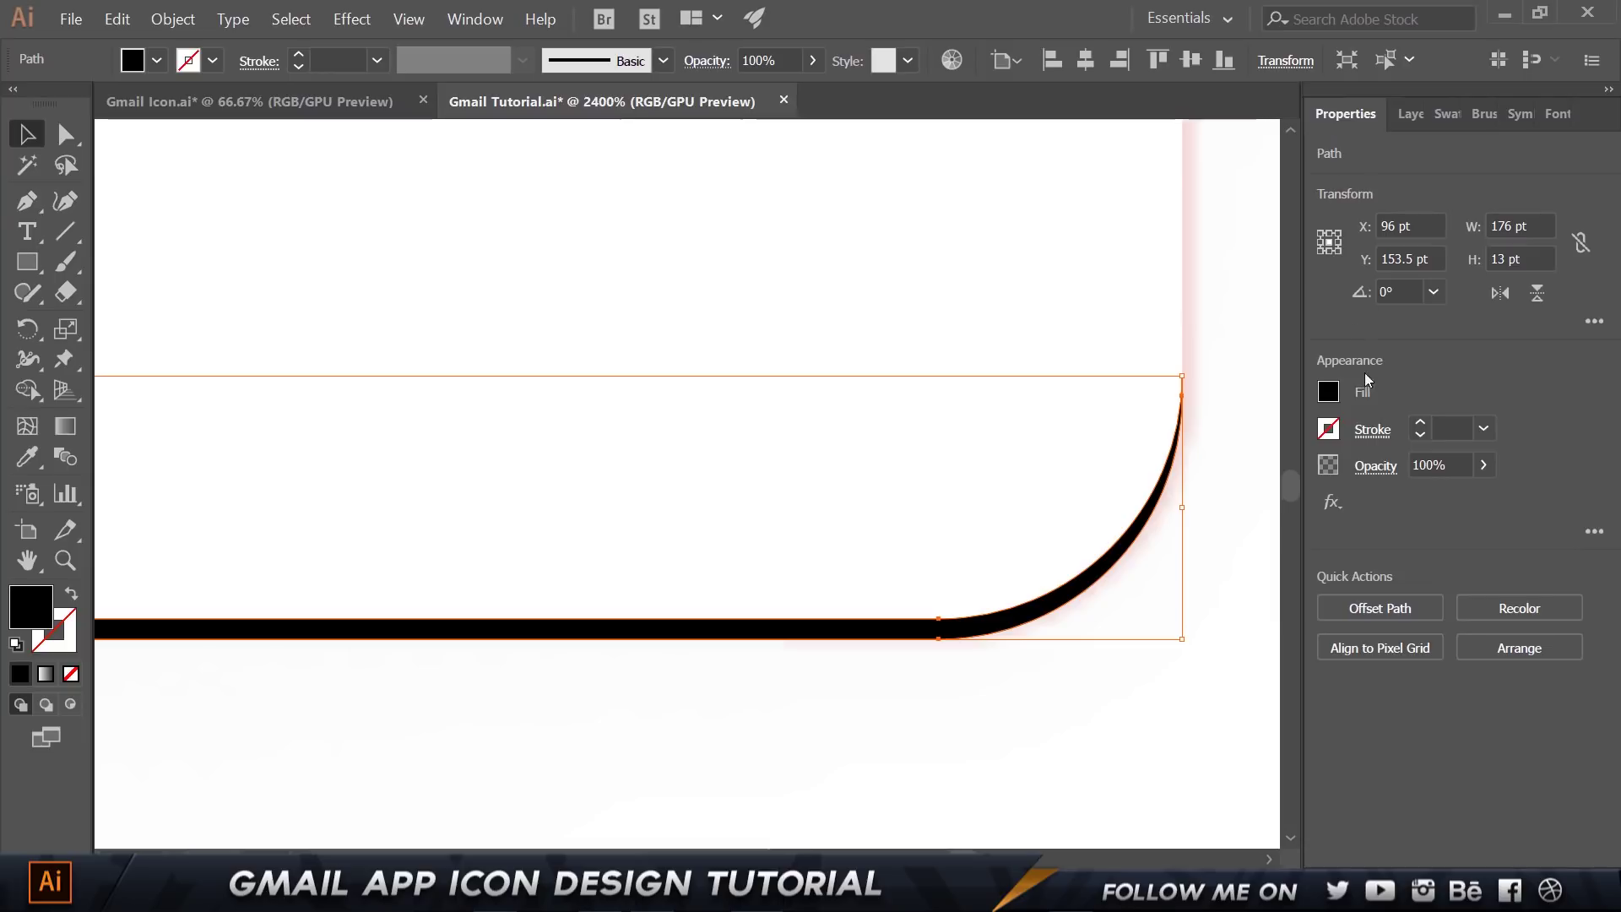
pyautogui.click(1375, 466)
pyautogui.write('20')
pyautogui.press('Return')
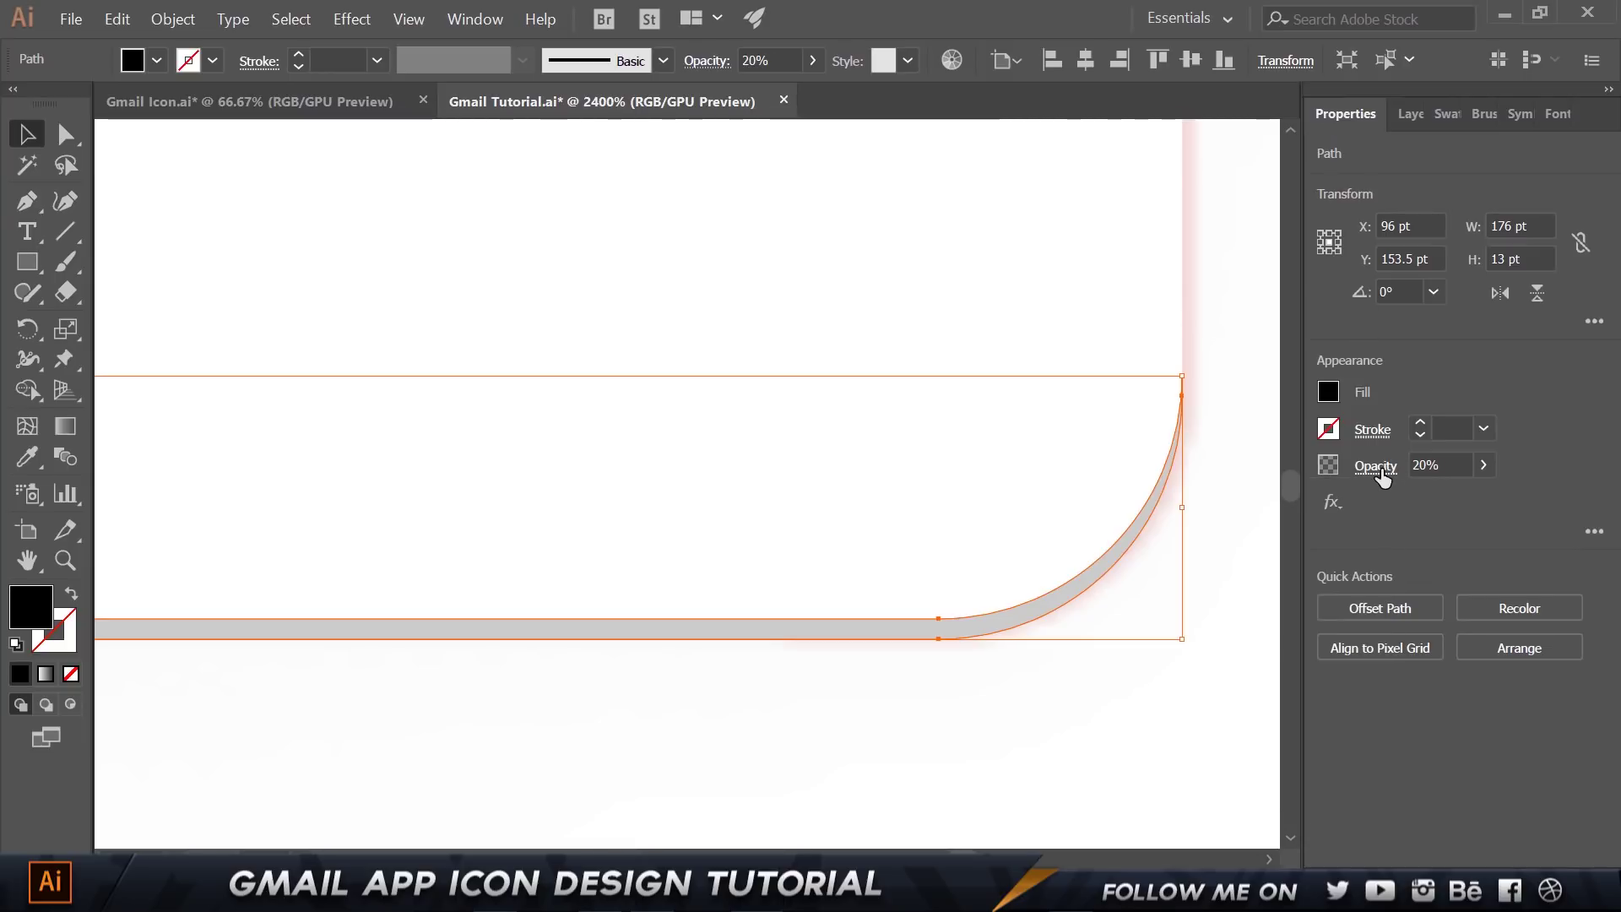
# Show all hidden envelope layers from Top White Triangle down to Right Triangle and deselect the bottom shadow.
pyautogui.click(1411, 116)
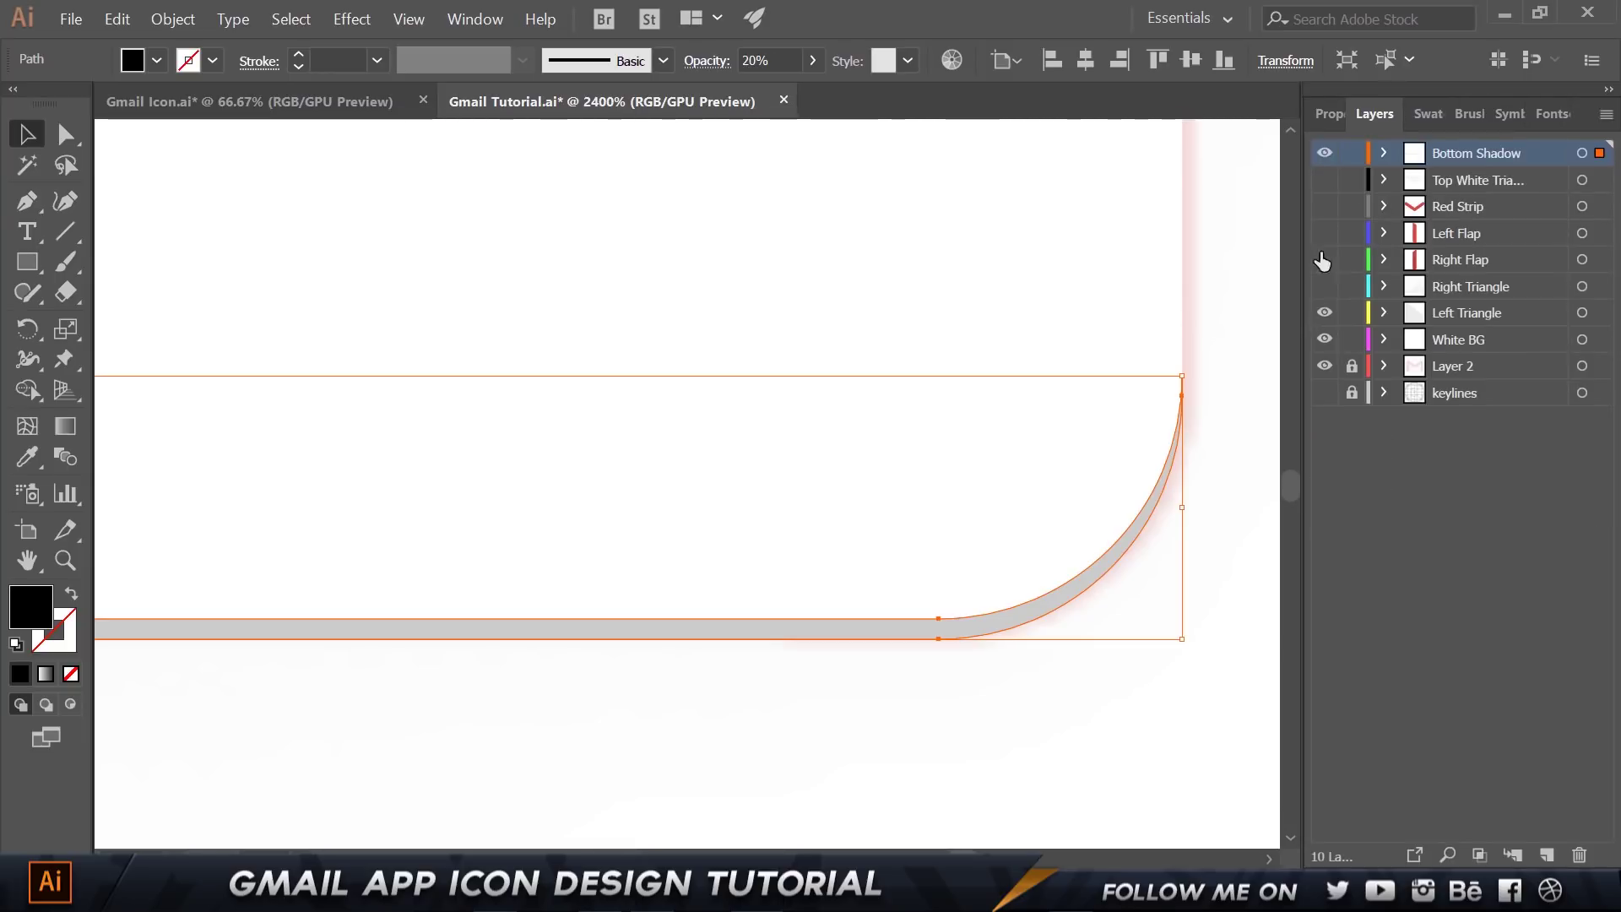
pyautogui.click(1325, 205)
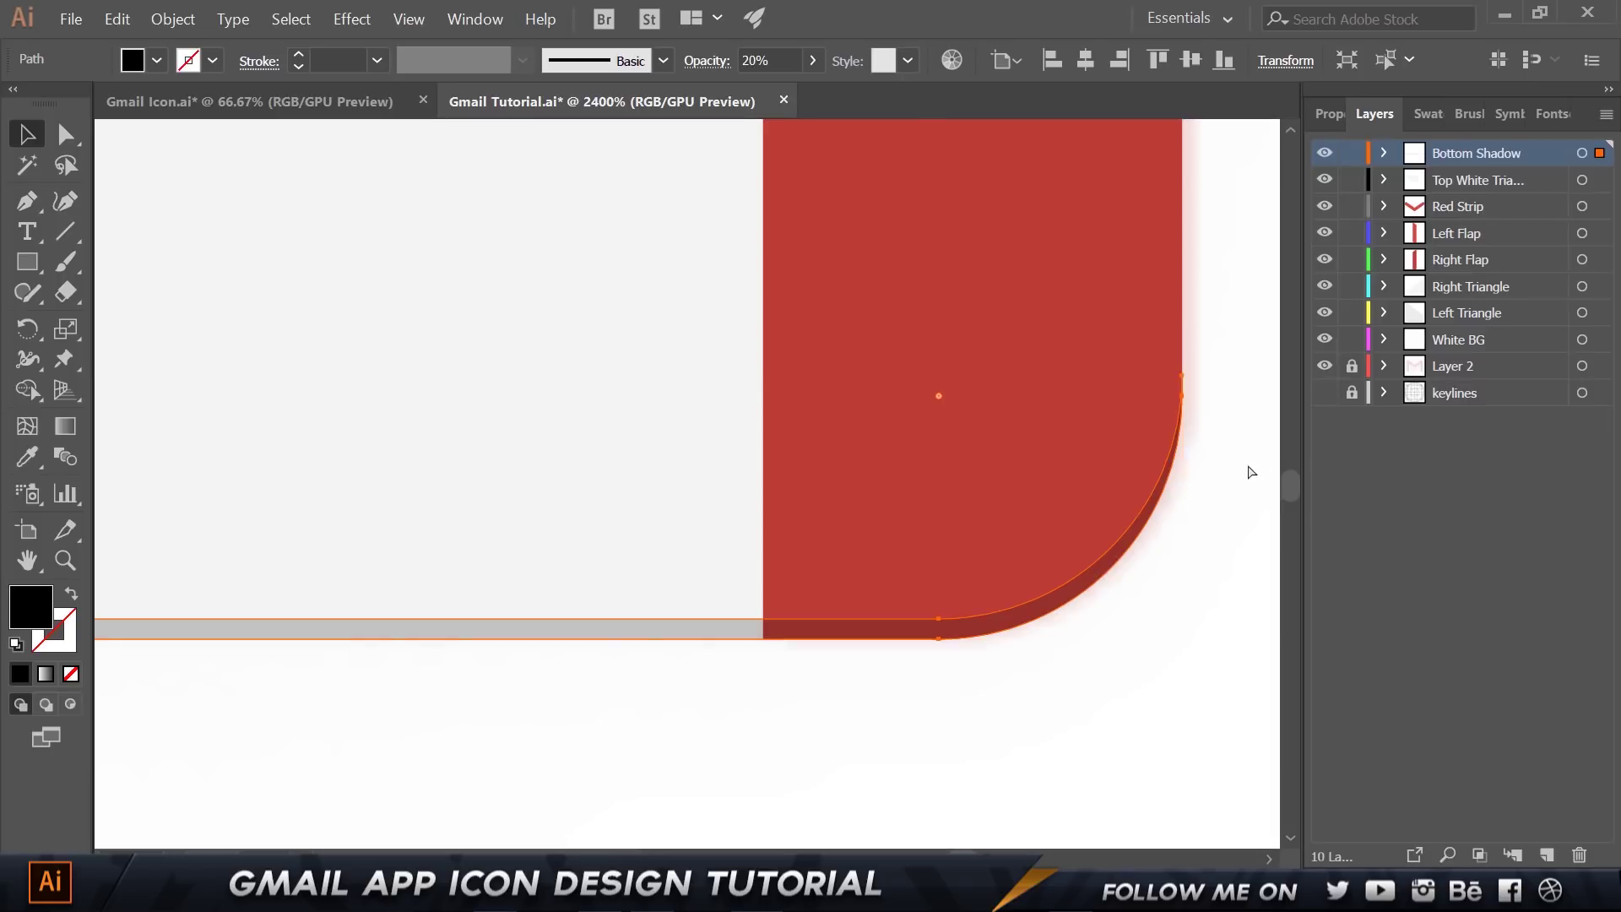
pyautogui.hotkey('ctrl', '0')
pyautogui.click(1111, 471)
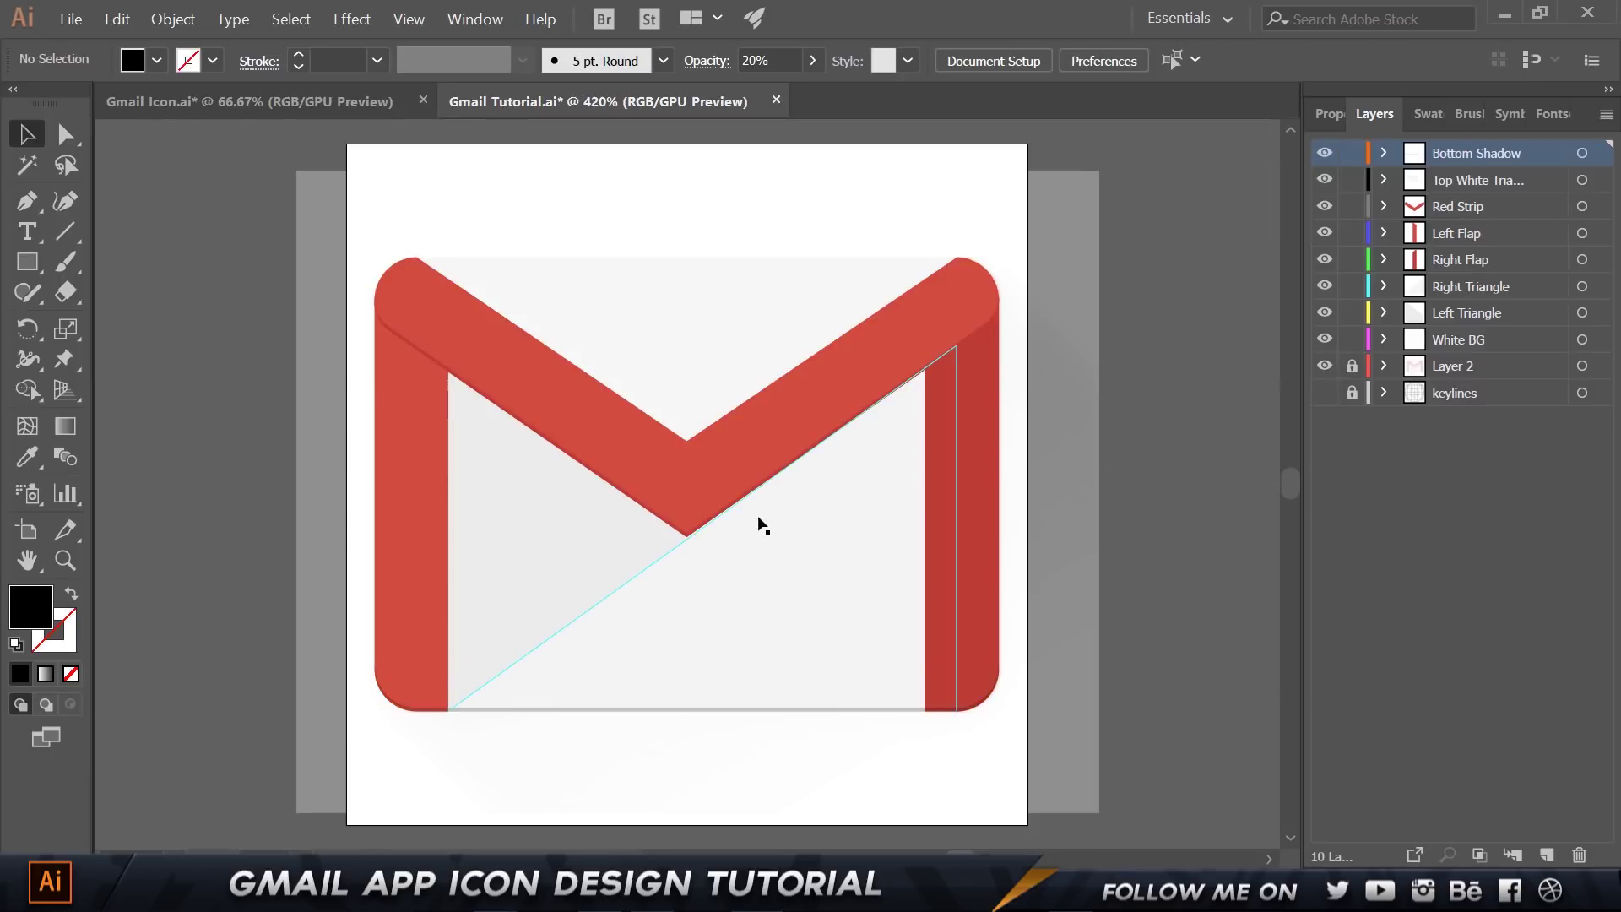
# Move the Right Triangle's lower-left anchor point 2 pt left to X 26.667 pt, closing the white gap under the red strip.
pyautogui.scroll(1, 762, 525)
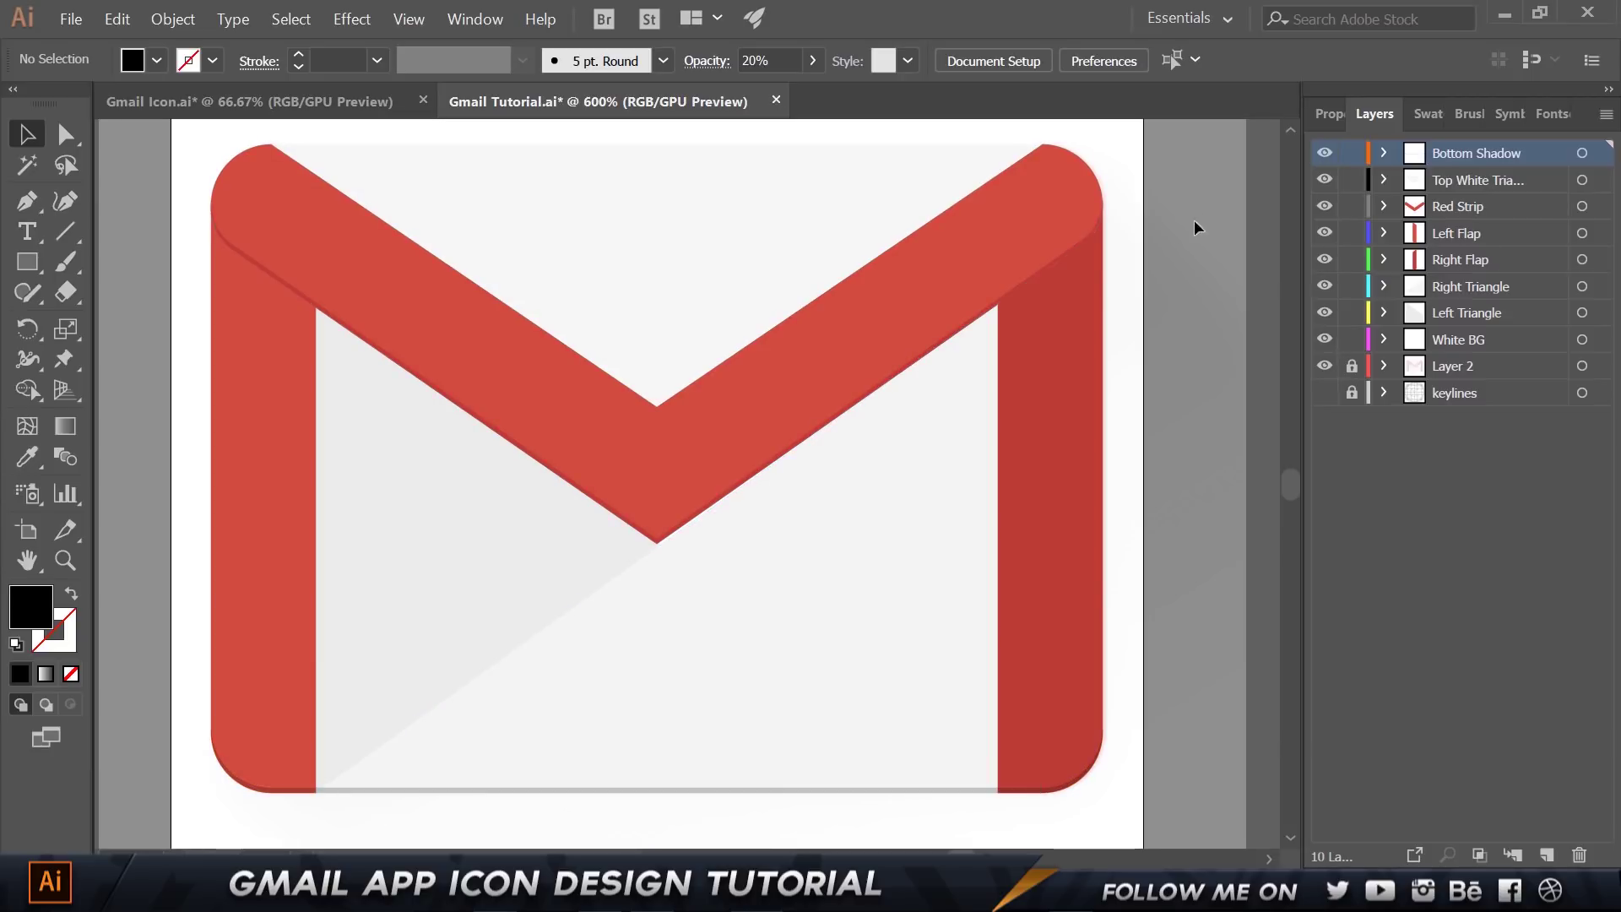
pyautogui.scroll(1, 1086, 270)
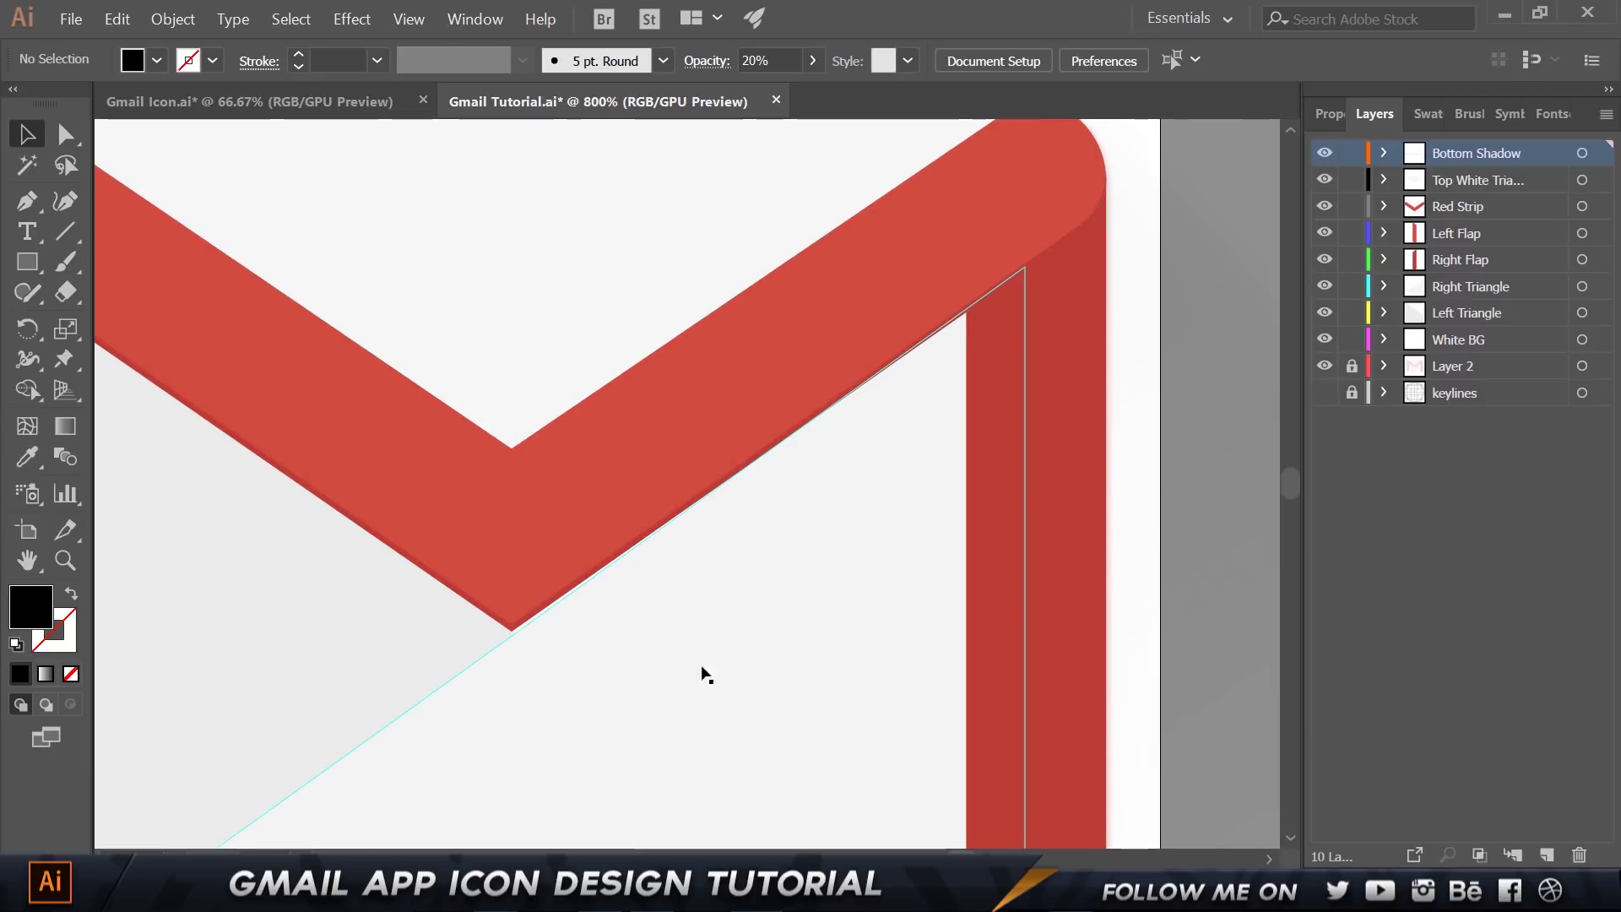
pyautogui.scroll(2, 493, 606)
pyautogui.scroll(1, 494, 606)
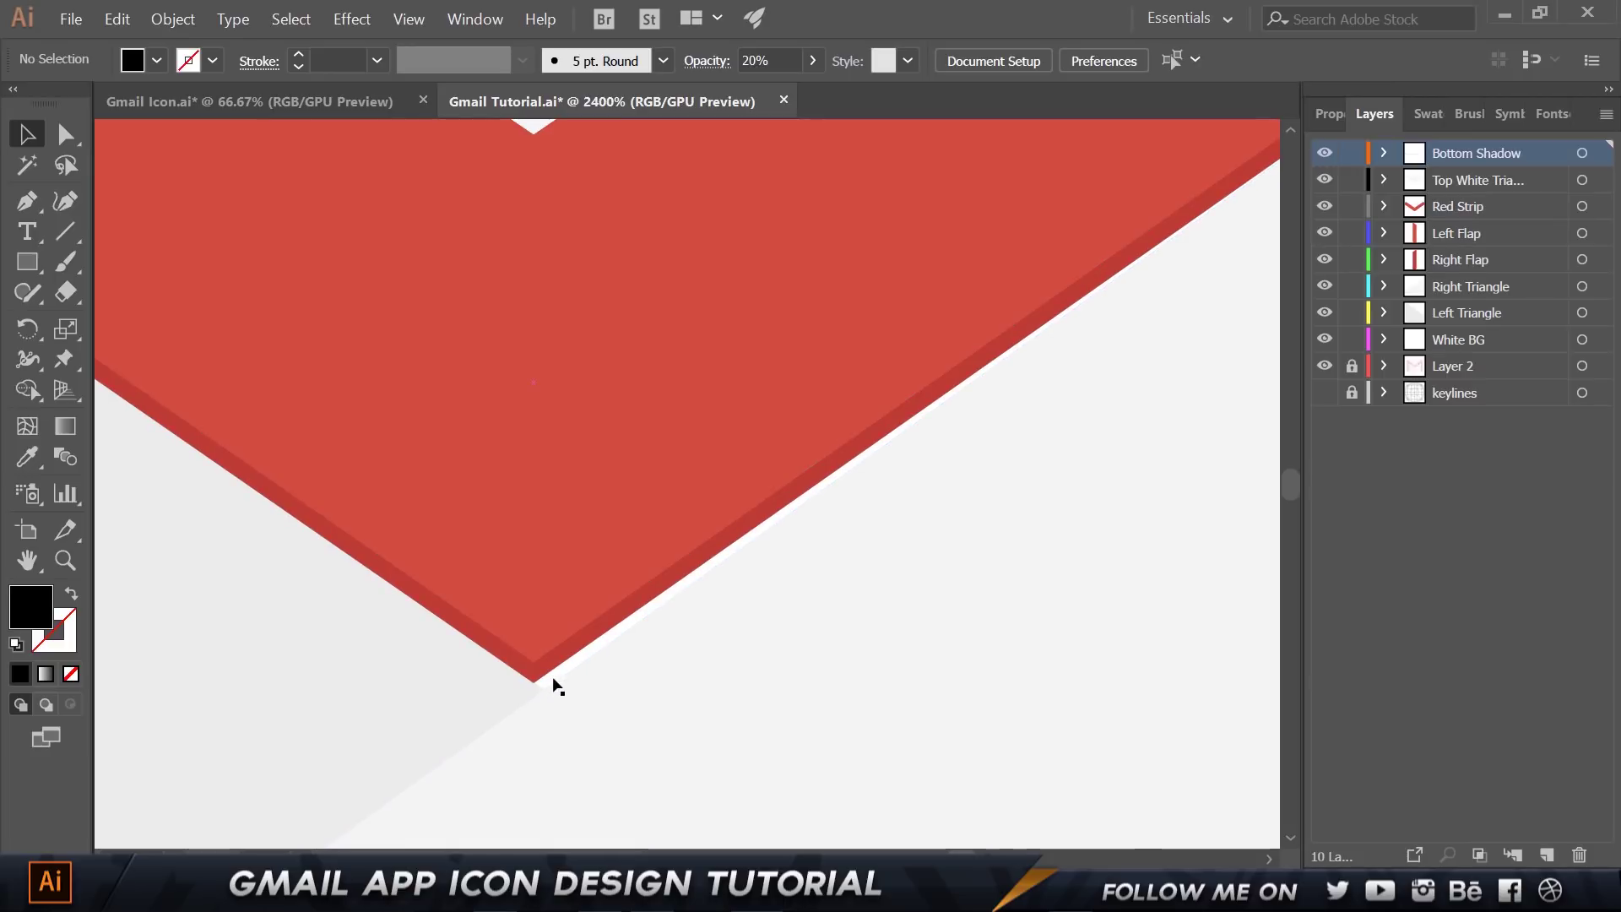
pyautogui.scroll(-5, 898, 442)
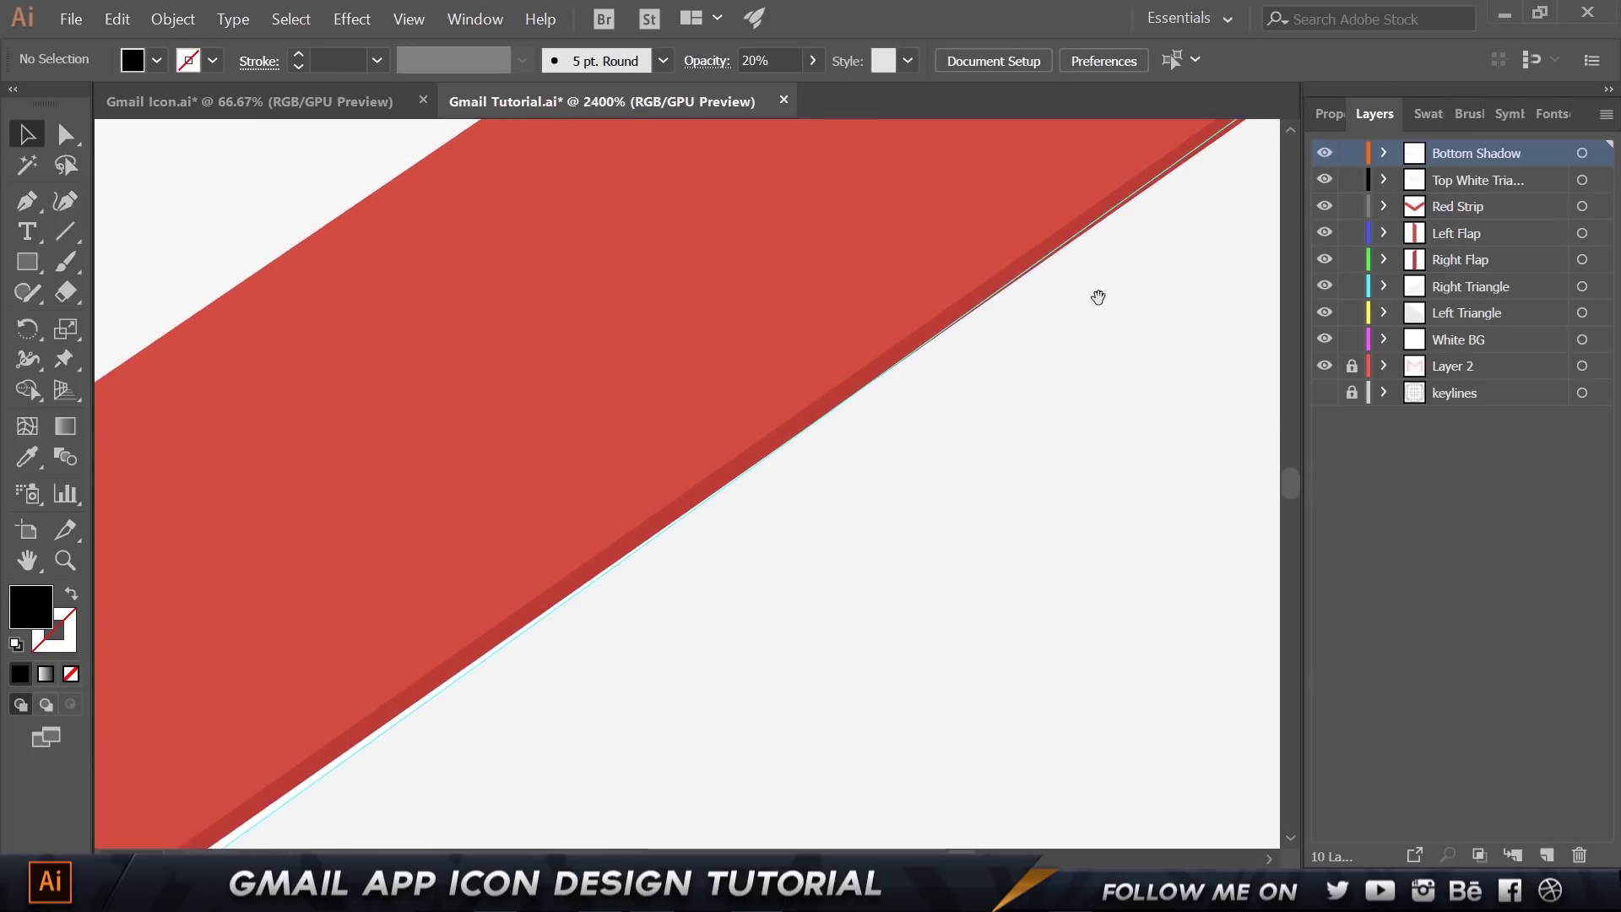
pyautogui.scroll(5, 571, 735)
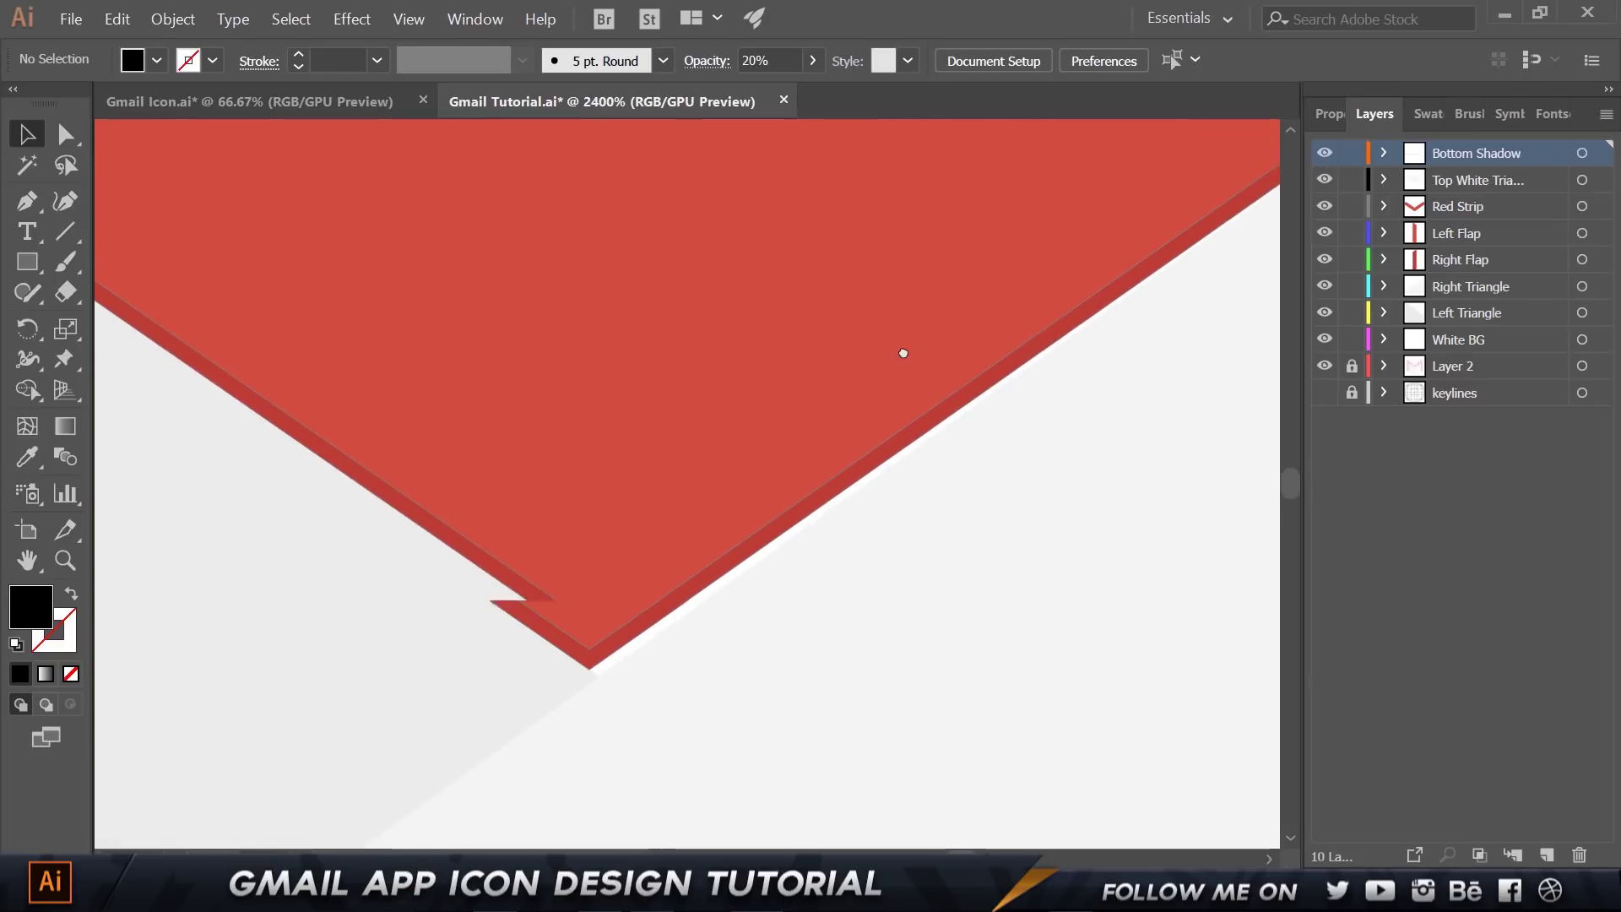
pyautogui.scroll(-1, 726, 591)
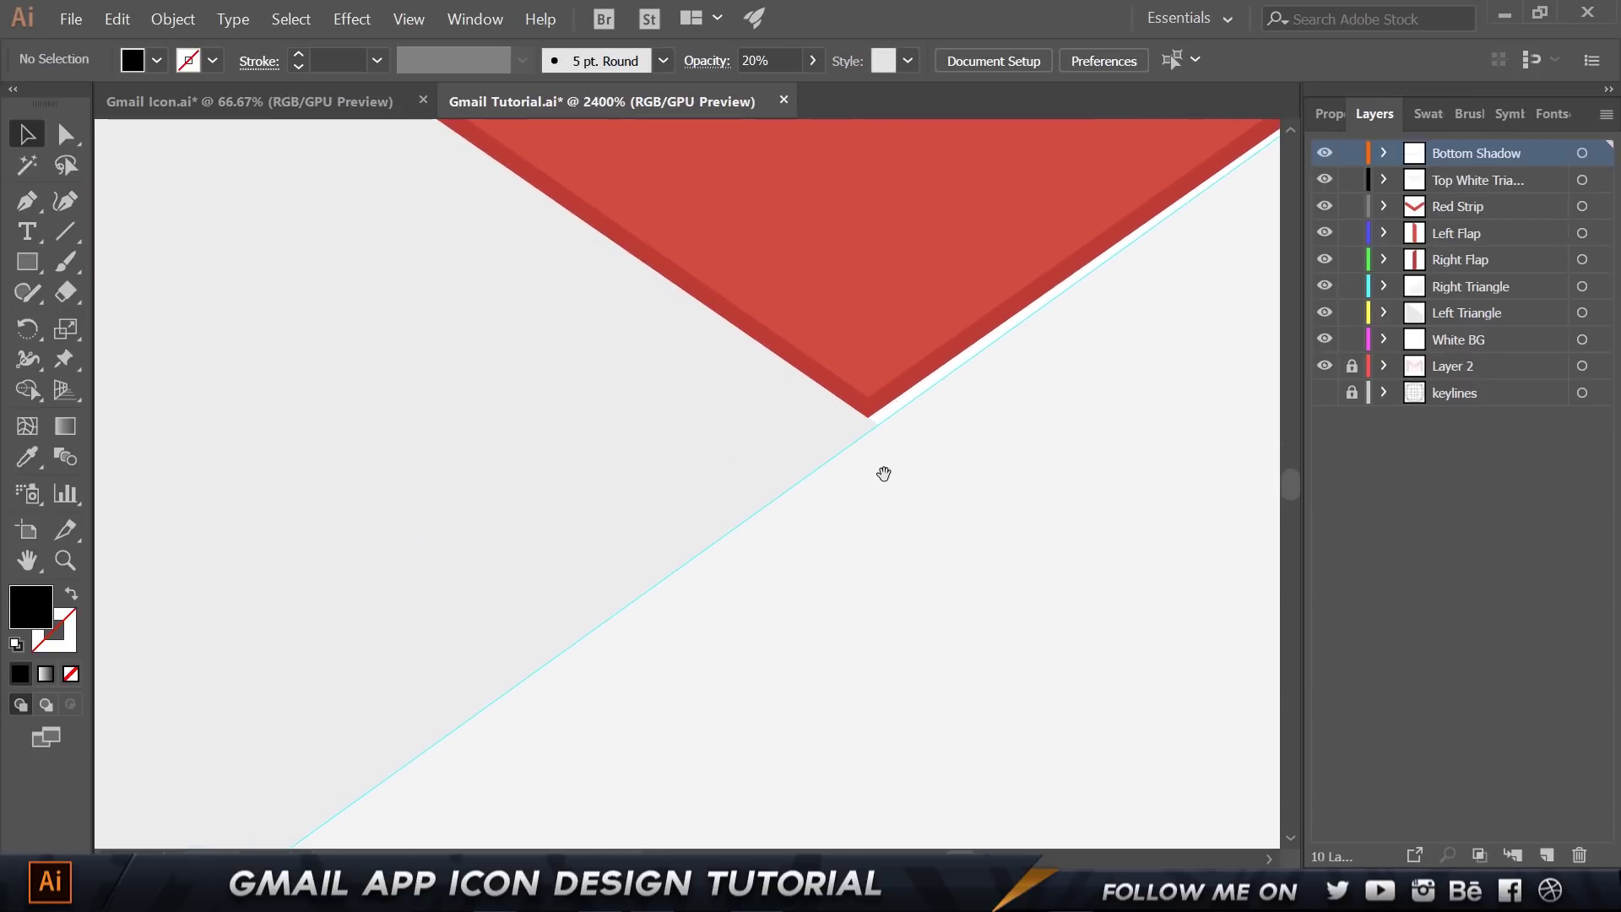
pyautogui.scroll(-4, 888, 483)
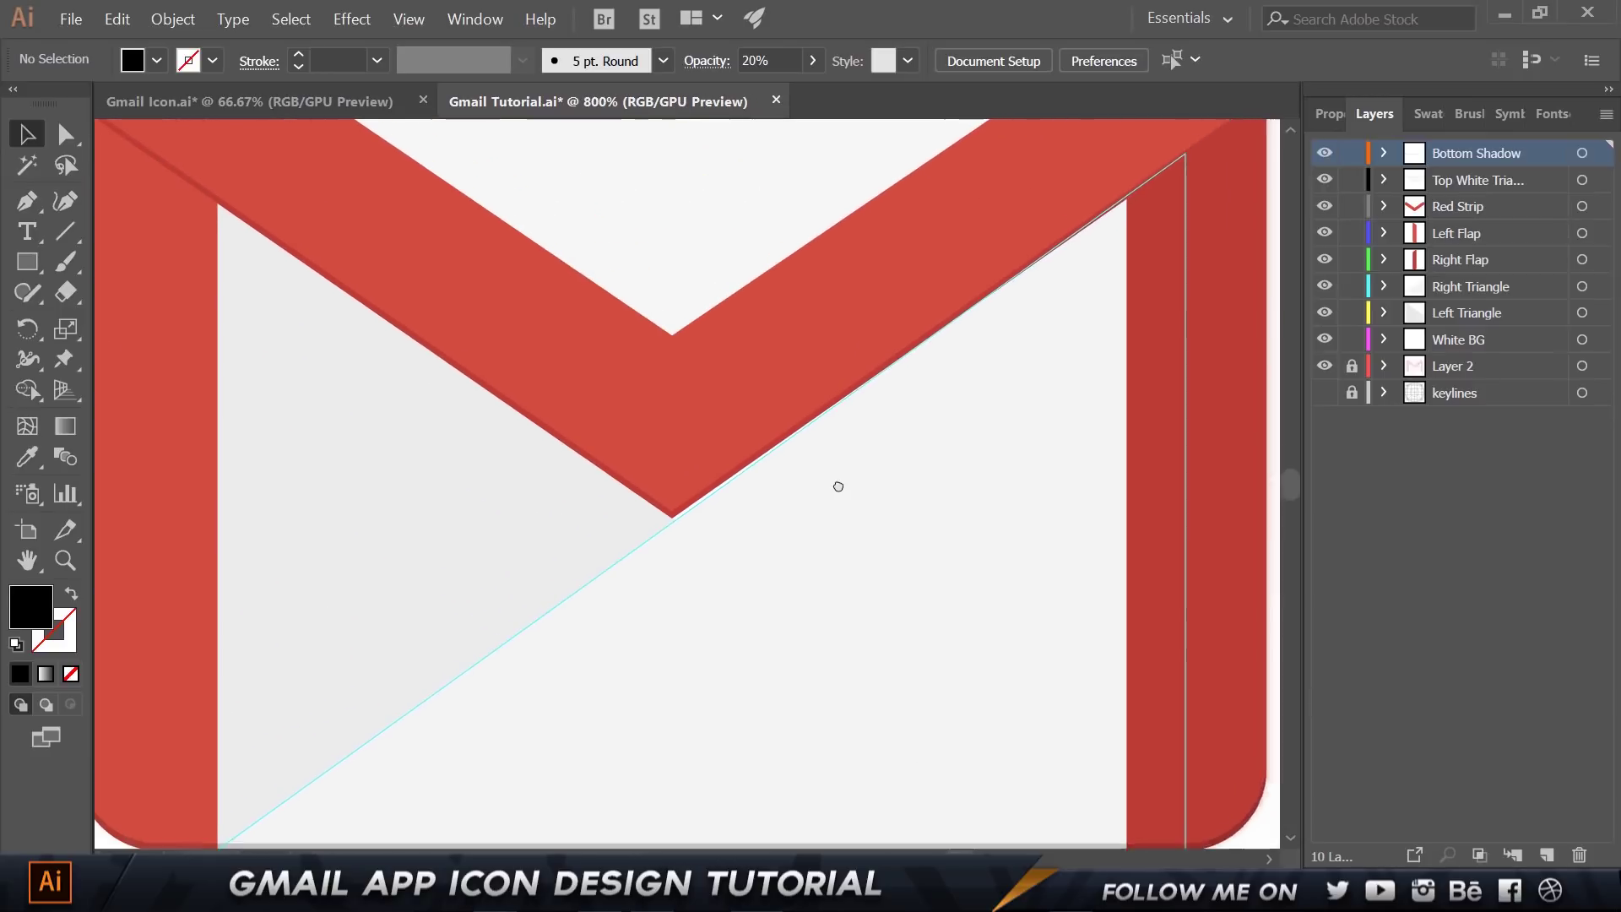
pyautogui.scroll(3, 552, 681)
pyautogui.click(481, 657)
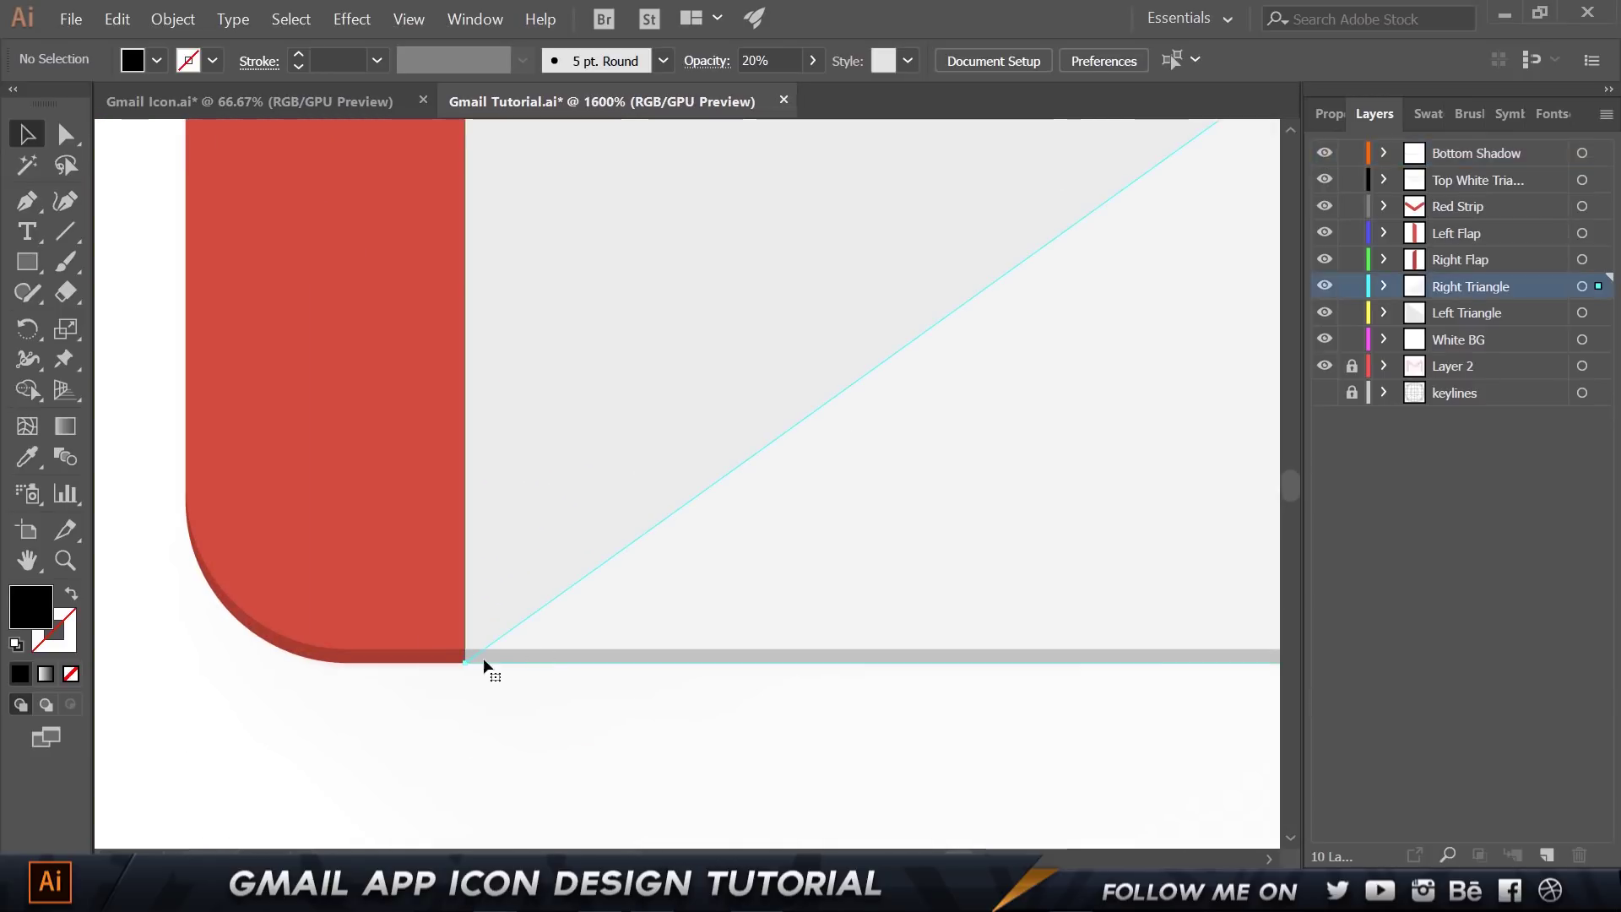
pyautogui.press('a')
pyautogui.click(467, 660)
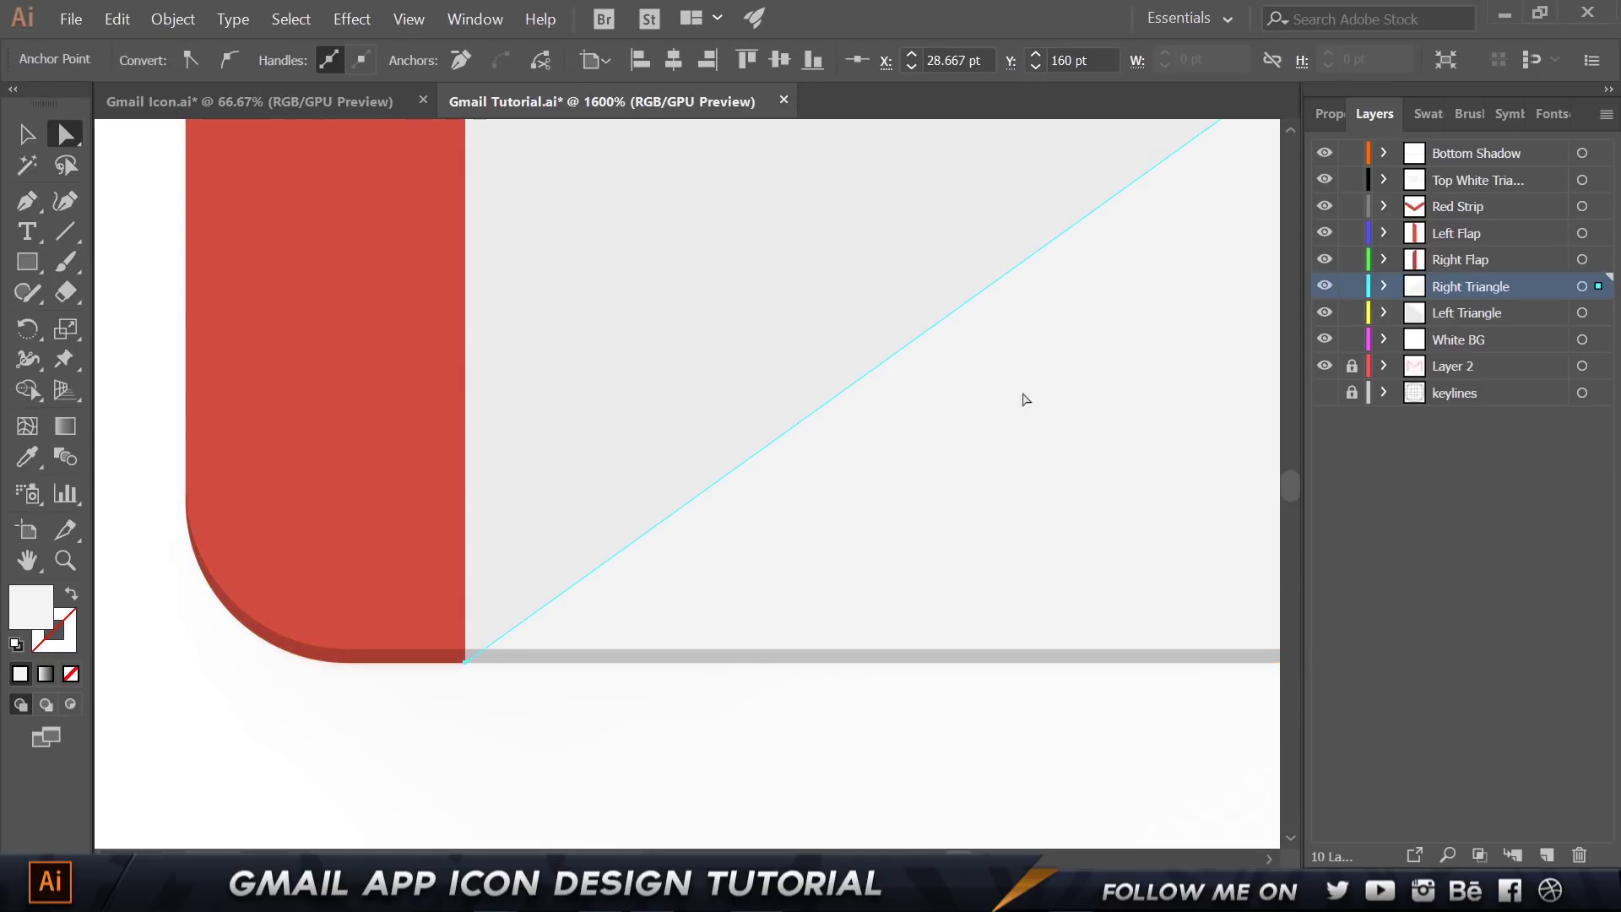
pyautogui.moveTo(1024, 398); pyautogui.dragTo(625, 651)
pyautogui.press('Left')
pyautogui.press('Left')
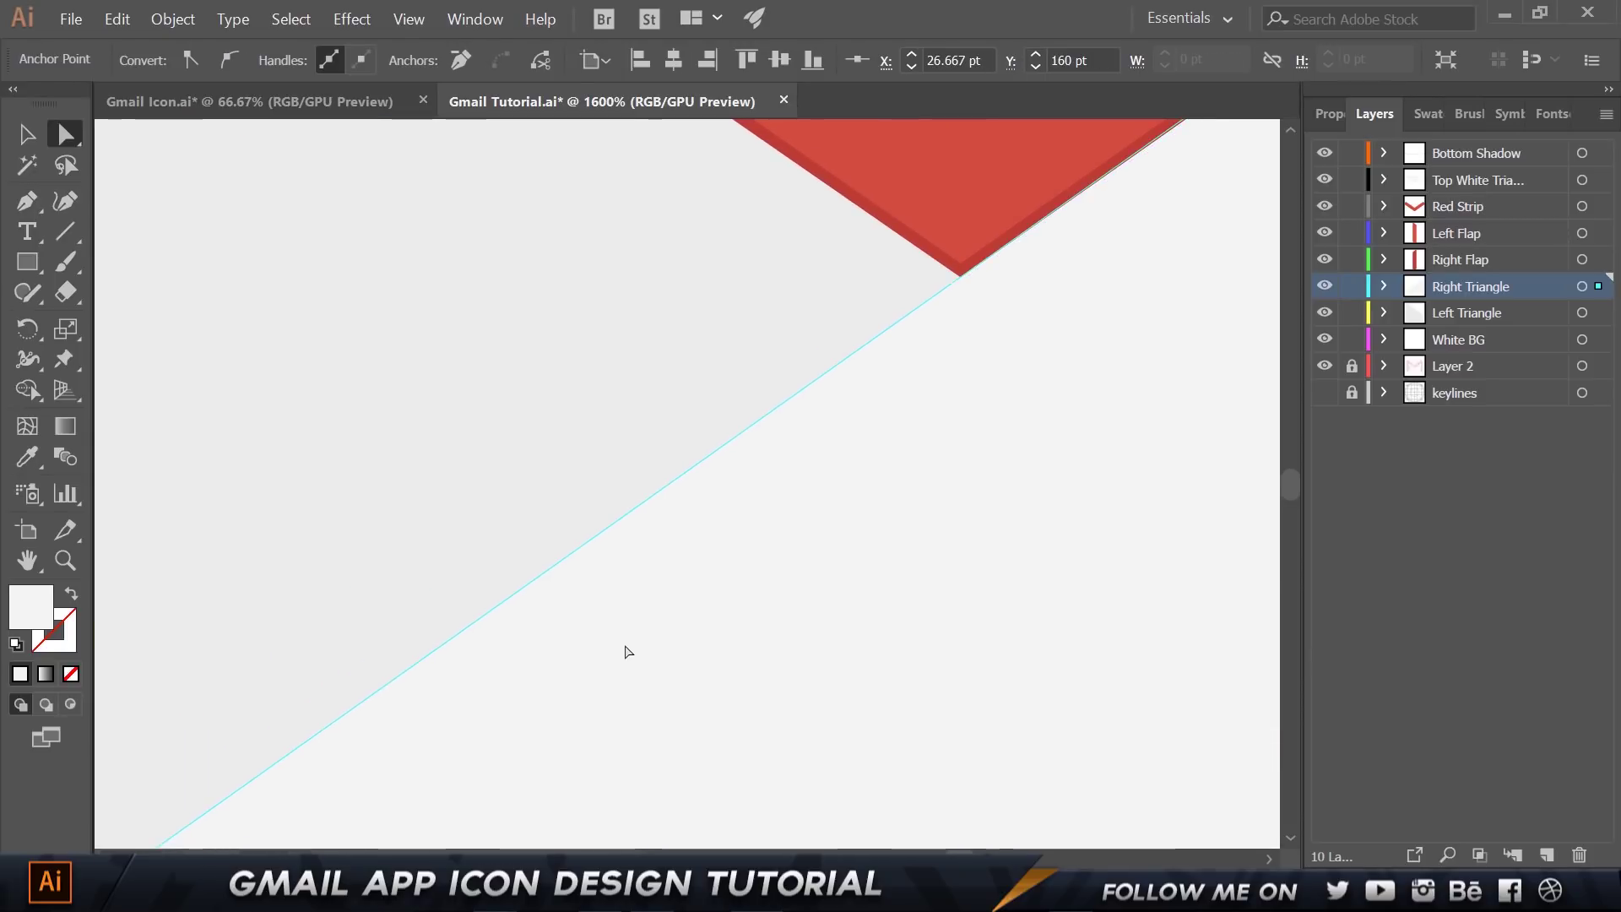
pyautogui.scroll(-2, 643, 543)
pyautogui.hotkey('ctrl', 'shift', 'a')
pyautogui.scroll(-2, 789, 586)
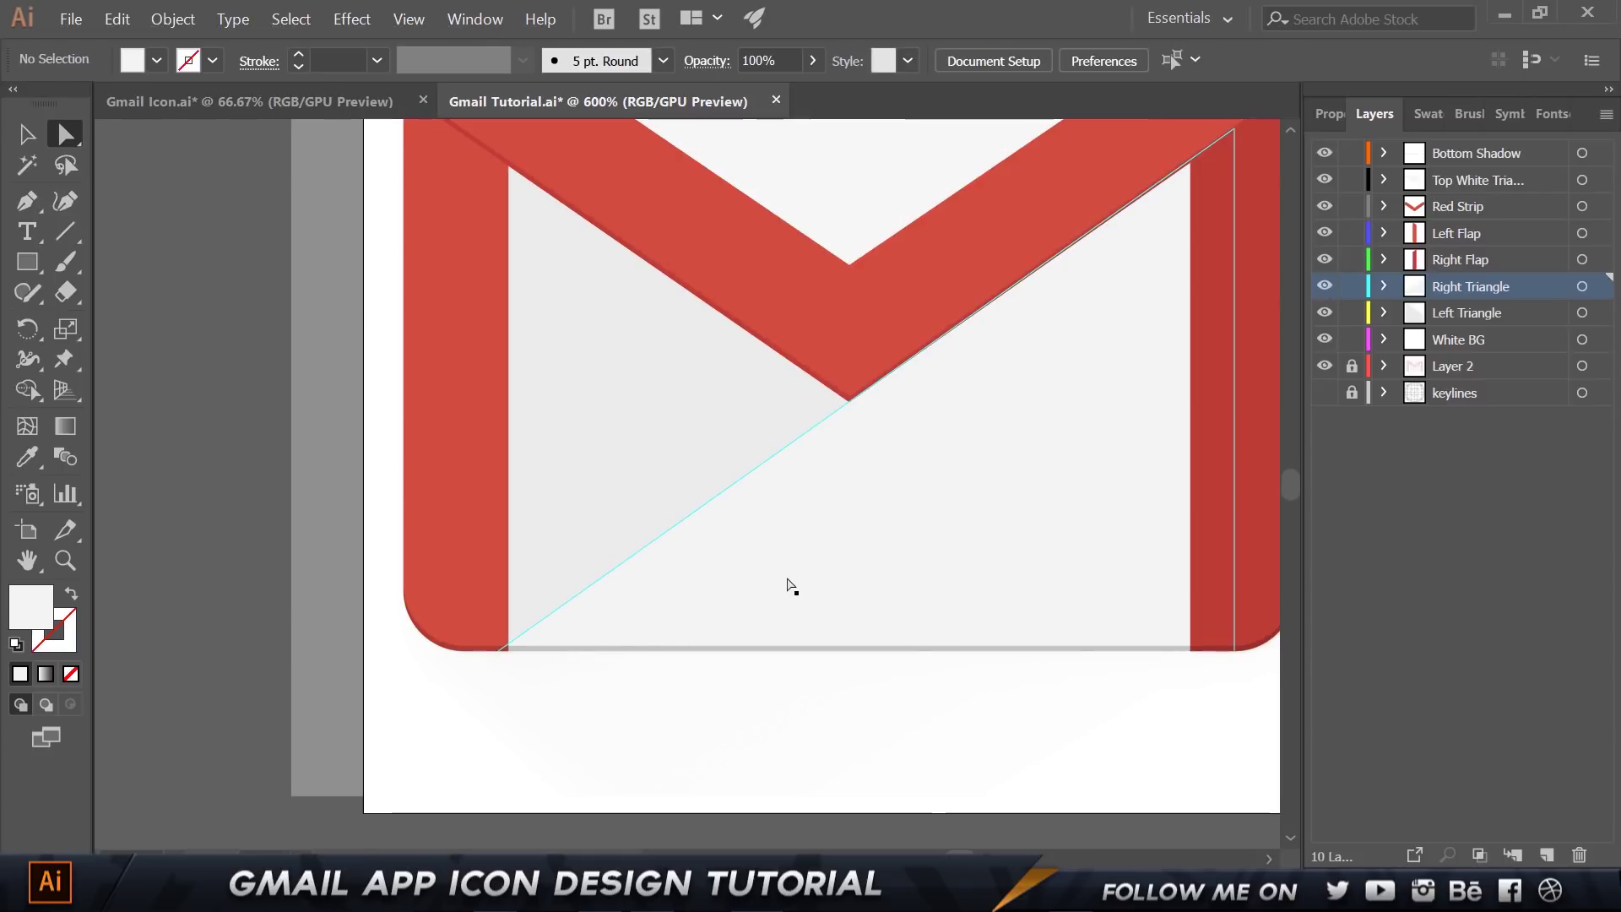
pyautogui.scroll(3, 818, 506)
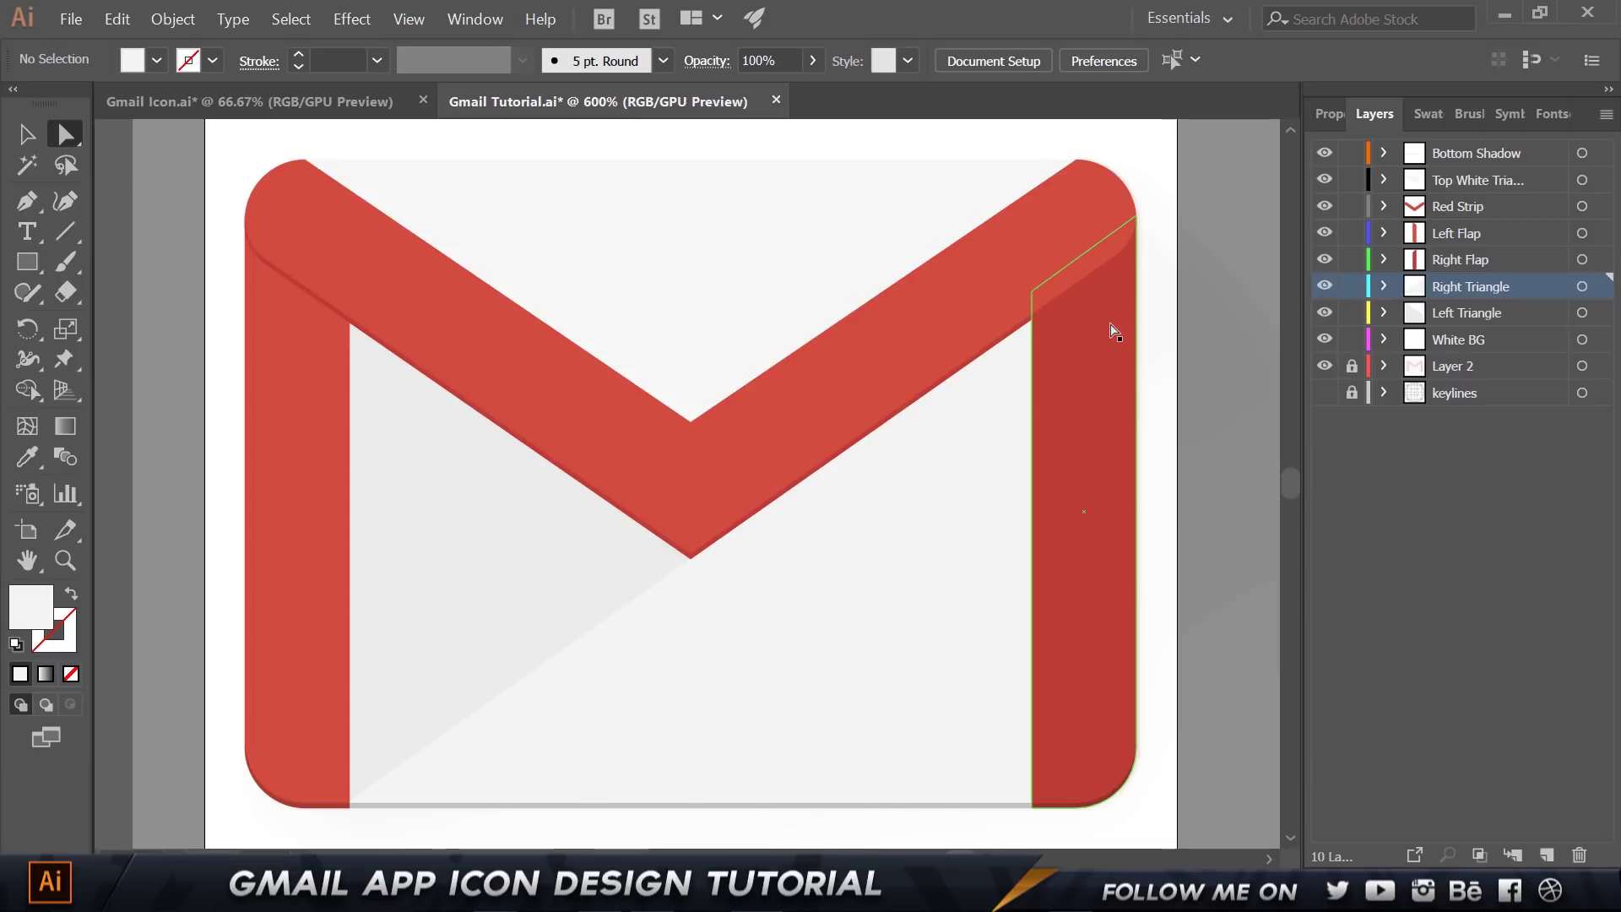
# Delete the reference layers Layer 2 and keylines, and save the document.
pyautogui.click(1453, 392)
pyautogui.keyDown('shift'); pyautogui.click(1452, 365); pyautogui.keyUp('shift')
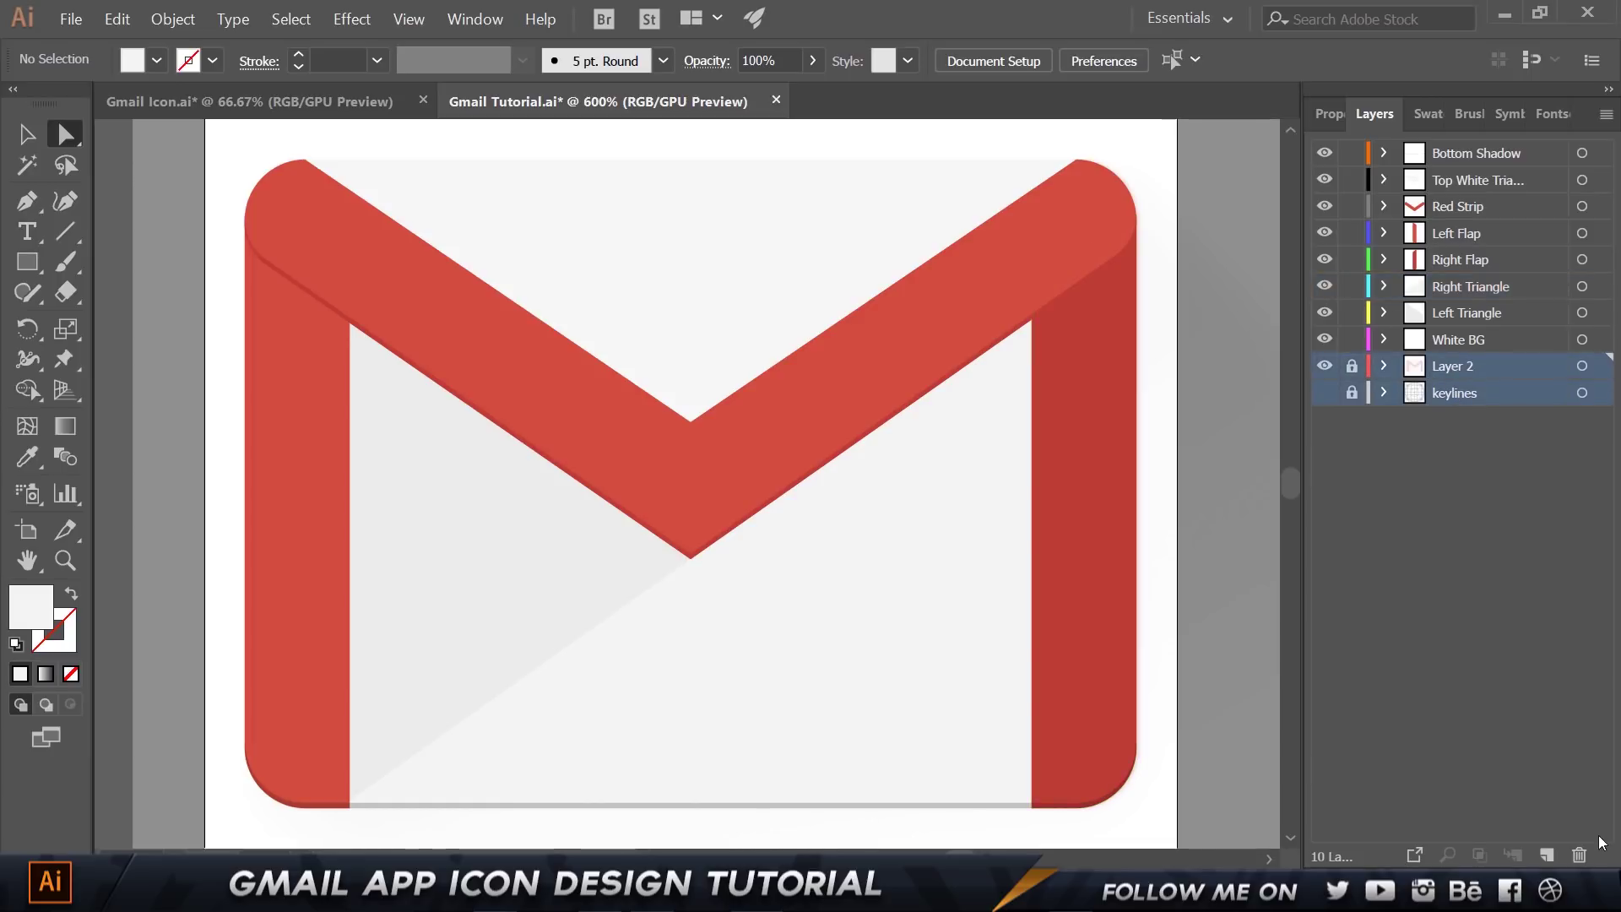
pyautogui.click(1590, 864)
pyautogui.click(930, 472)
pyautogui.press('v')
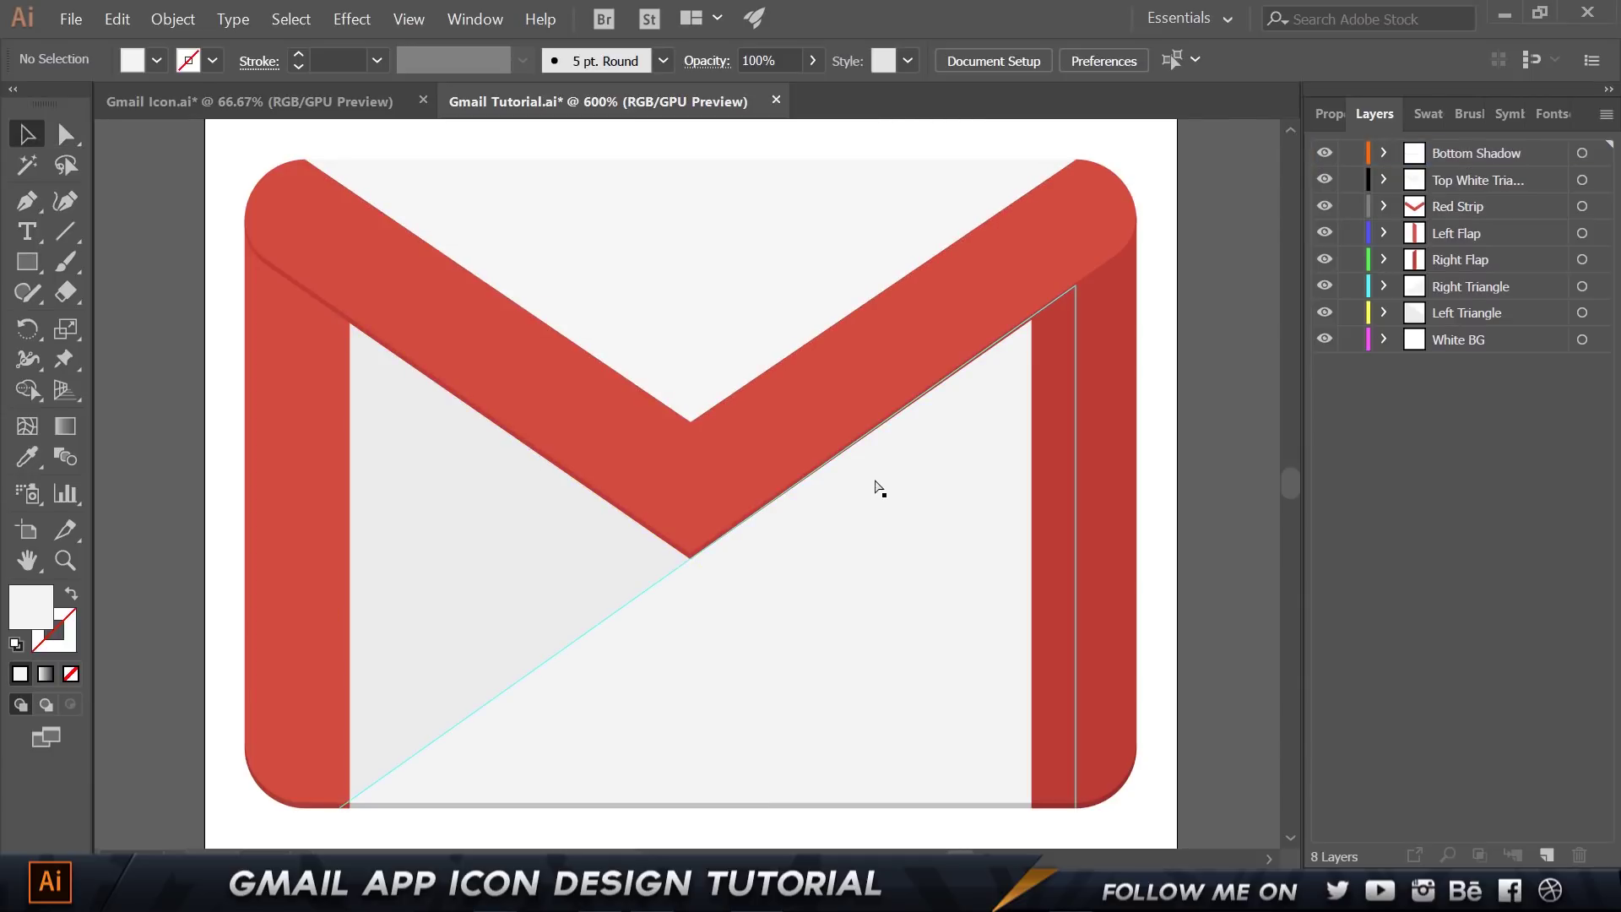
pyautogui.hotkey('ctrl', 's')
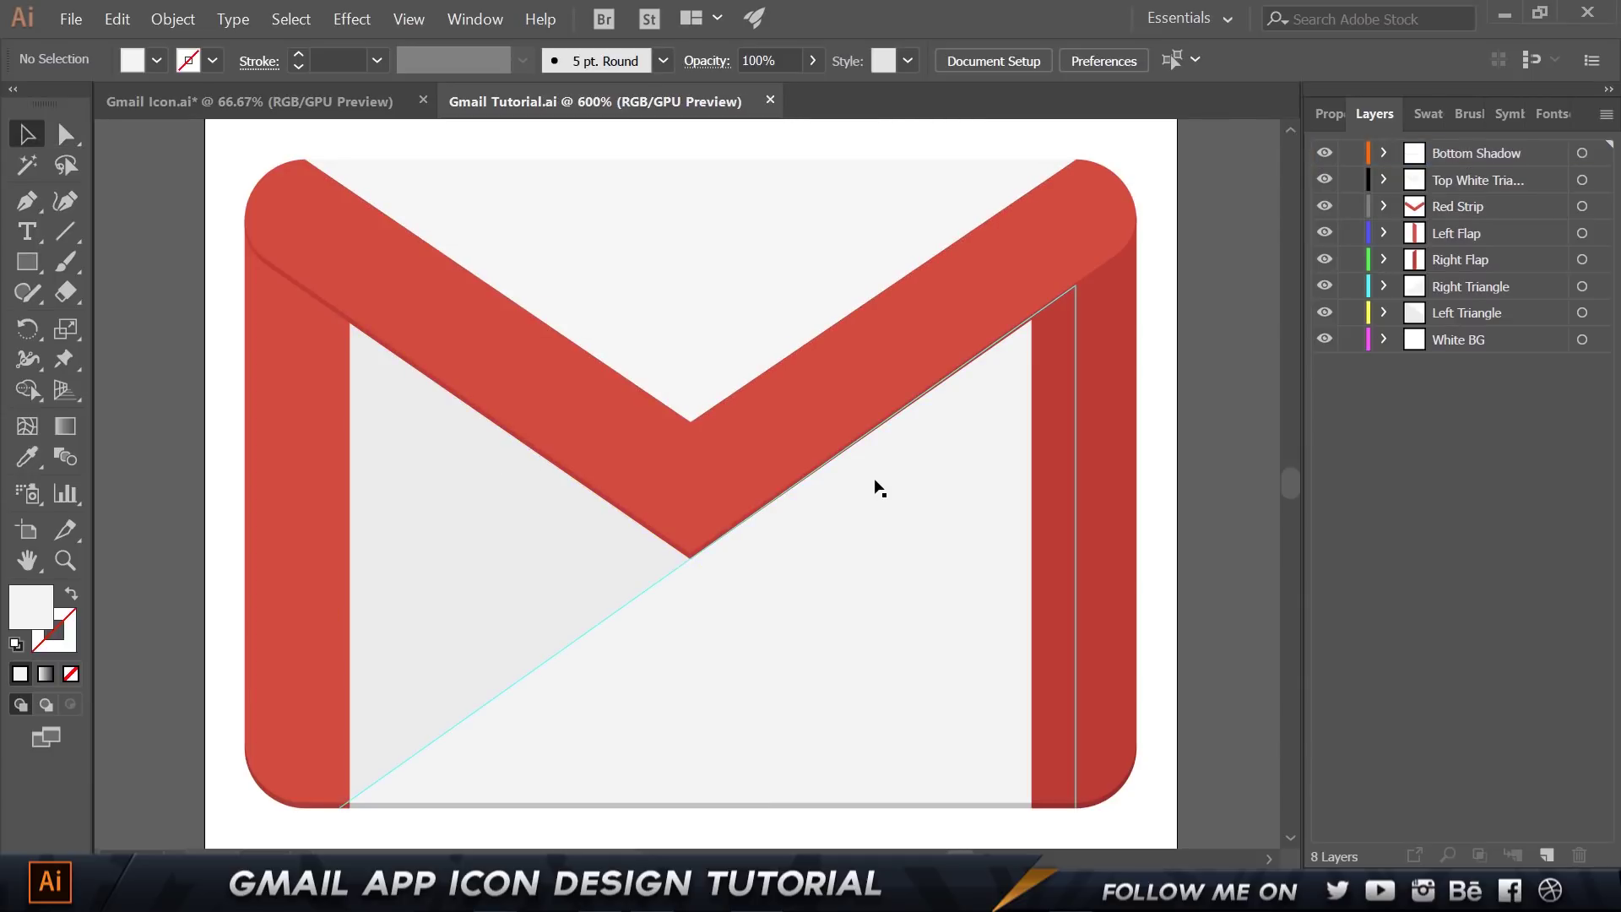